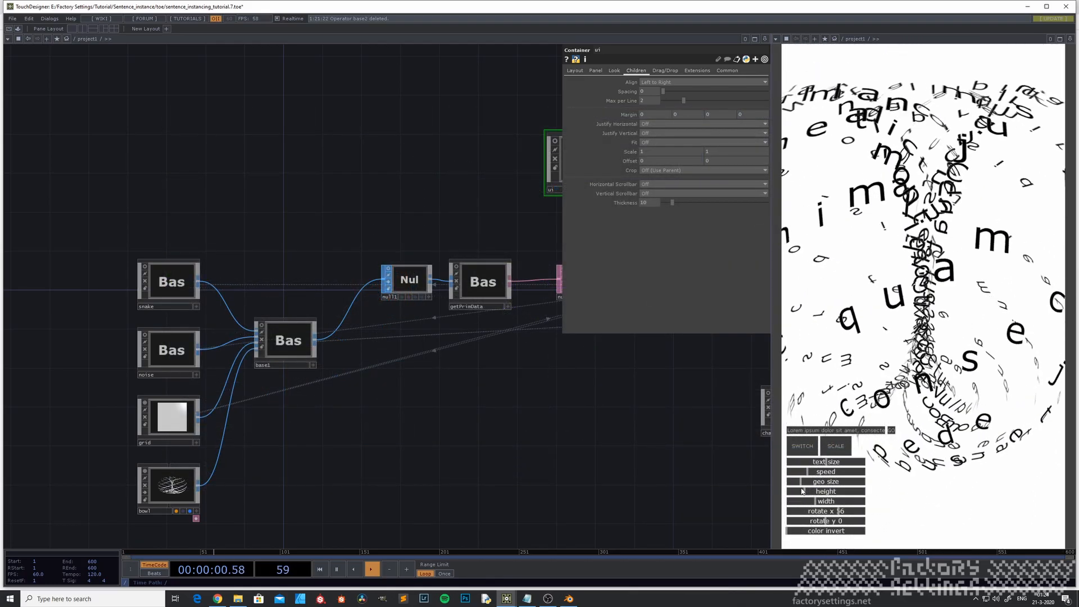
Step: Invert the colours of the rendered text and increase its height setting
left_click(797, 531)
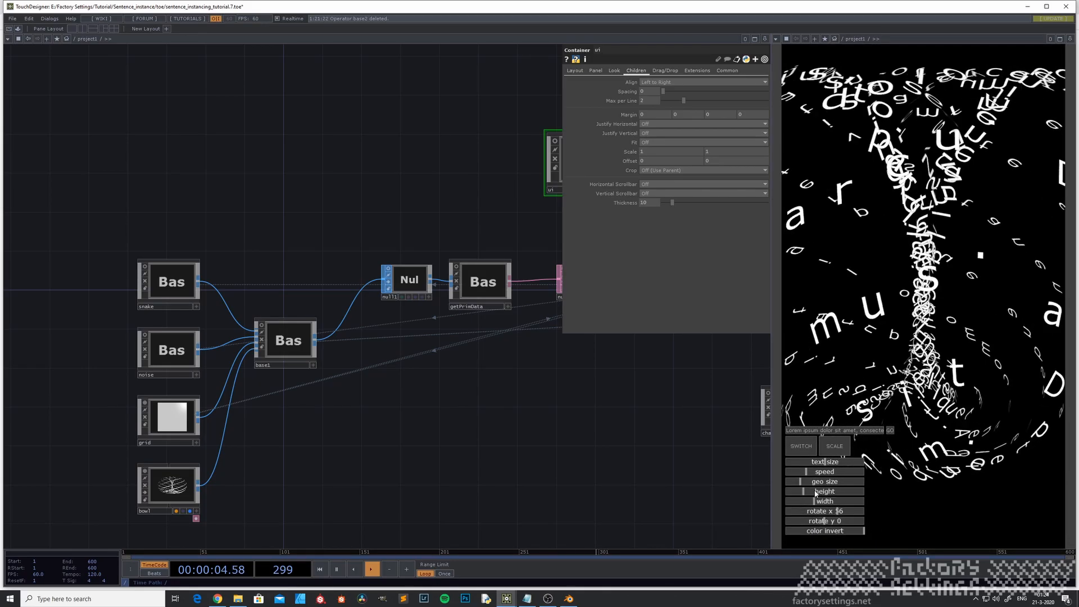
left_click_drag(822, 493, 870, 495)
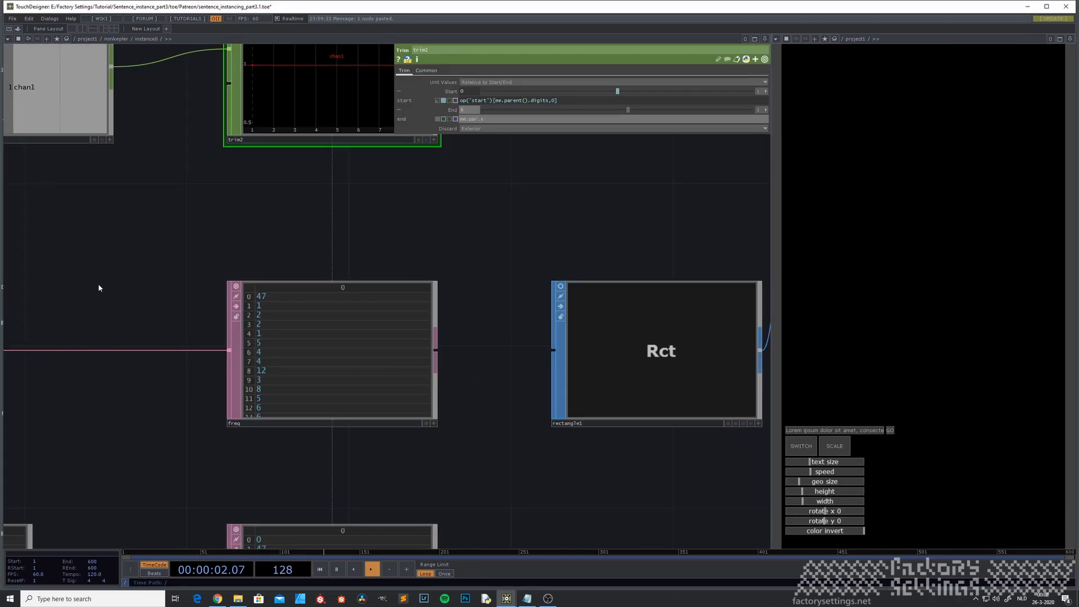
Step: Examine the replicated instances inside nonkepler and the operator network inside instance0, including its Phong material
type("tu")
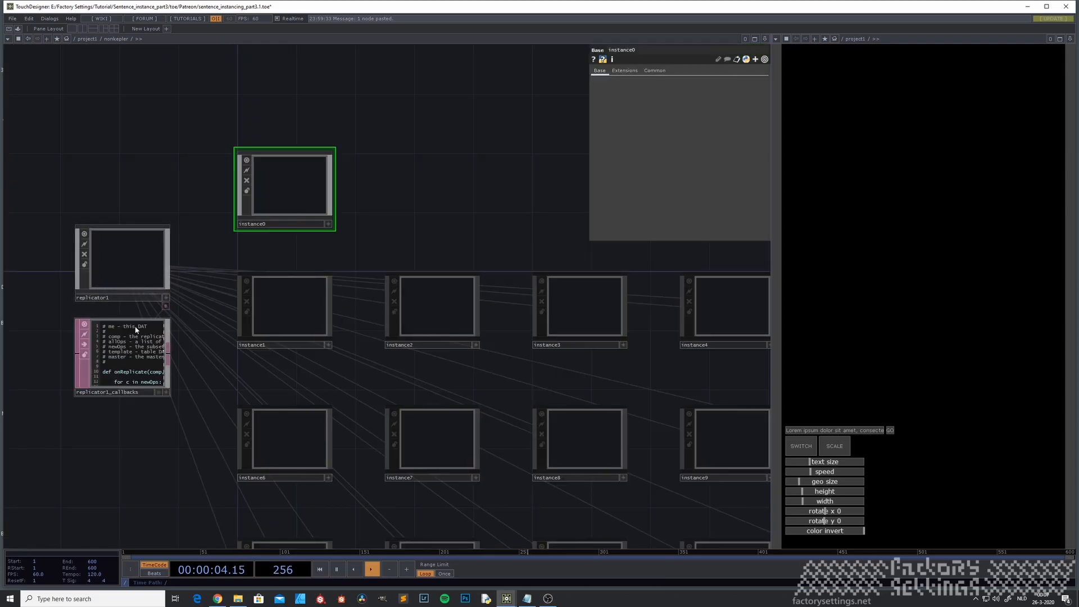
left_click_drag(482, 224, 548, 304)
left_click_drag(356, 265, 359, 251)
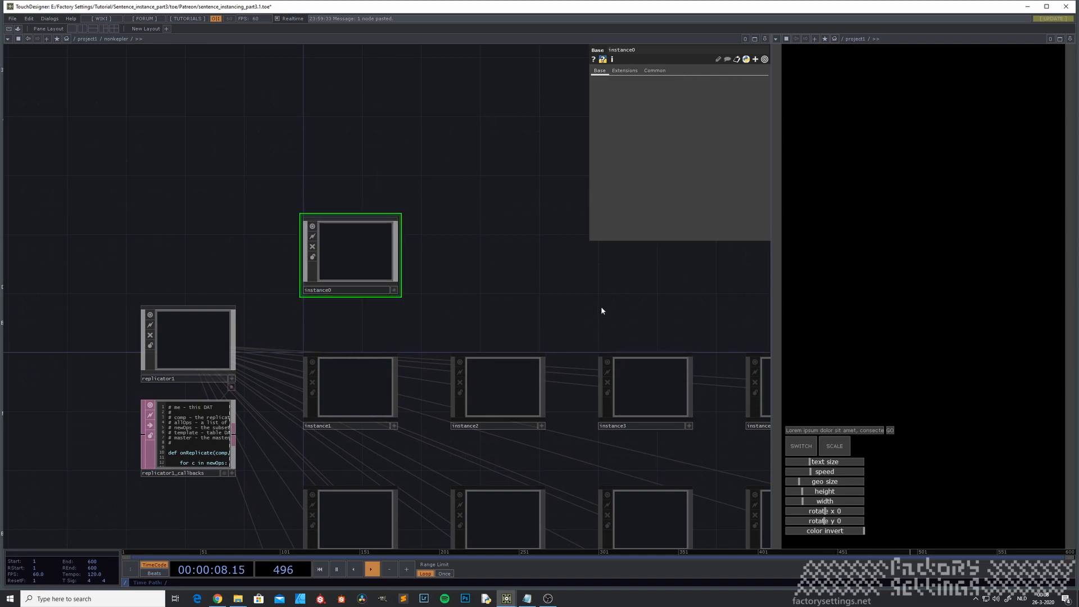
key("i")
left_click_drag(448, 292, 124, 343)
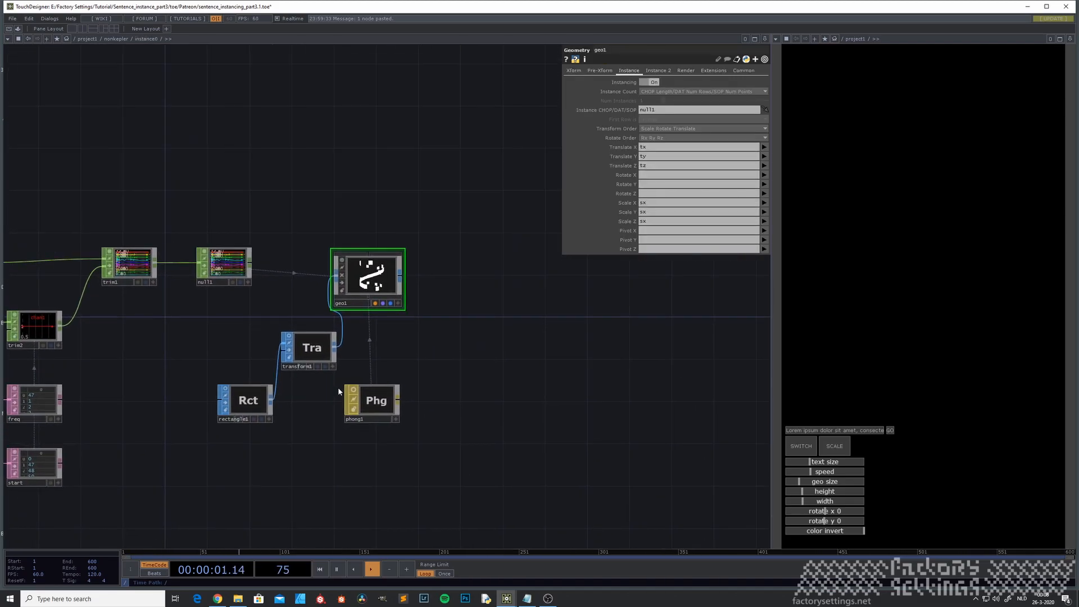
left_click(378, 403)
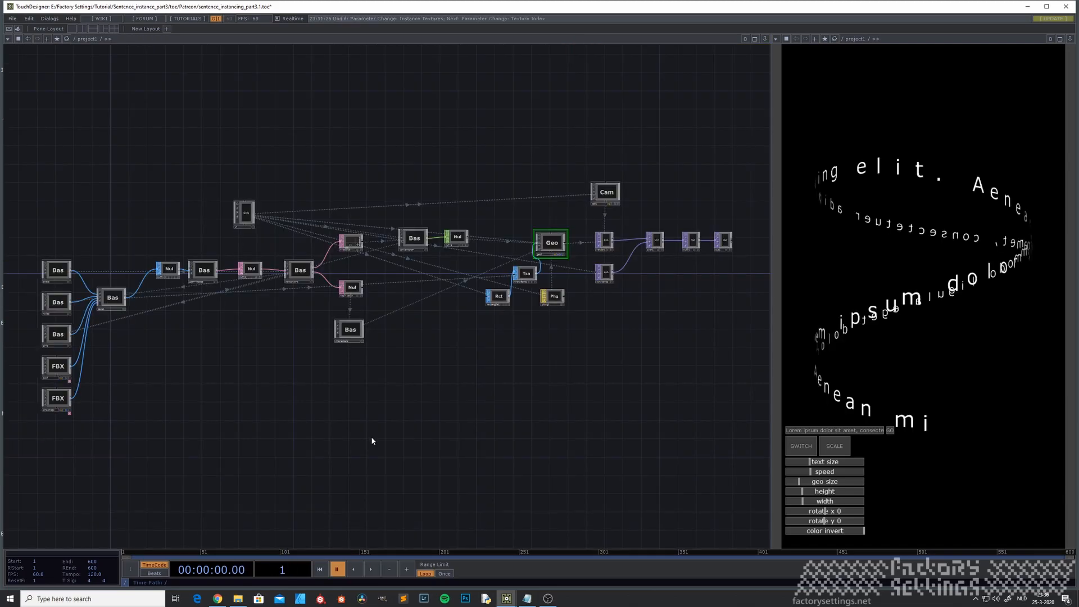
Step: Start timeline playback and examine the geo1 component's inner network and its instance texture parameters
left_click(371, 569)
left_click_drag(454, 386, 399, 446)
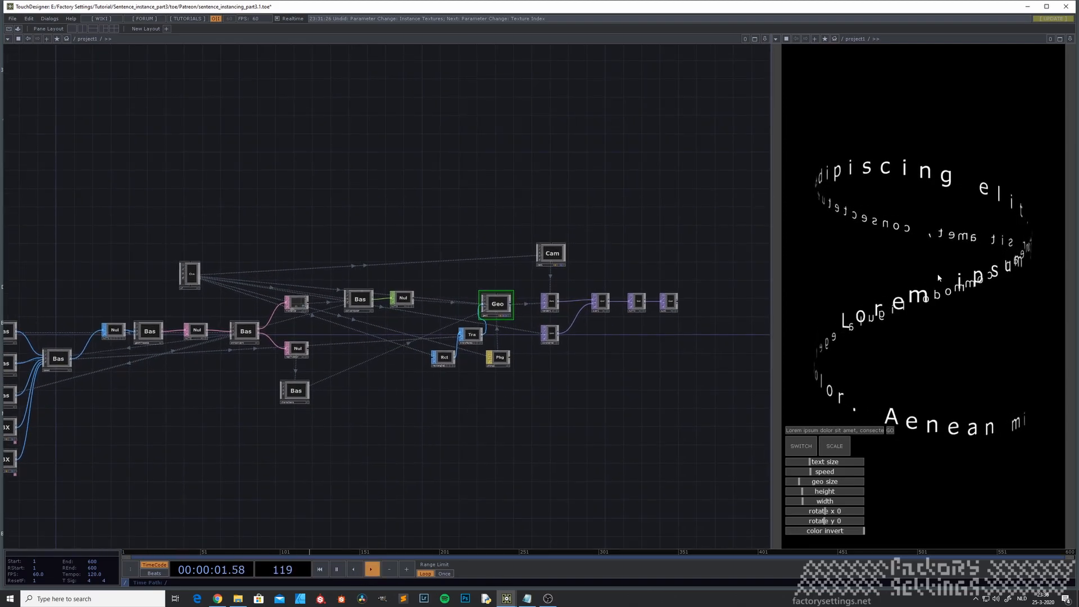
scroll(494, 380, "up", 3)
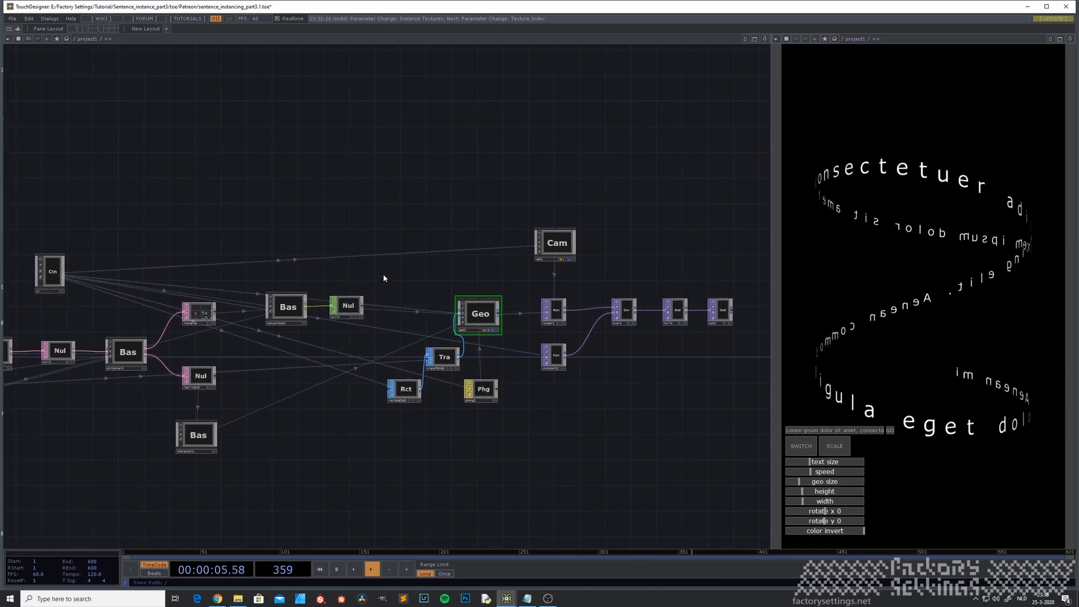
key("i")
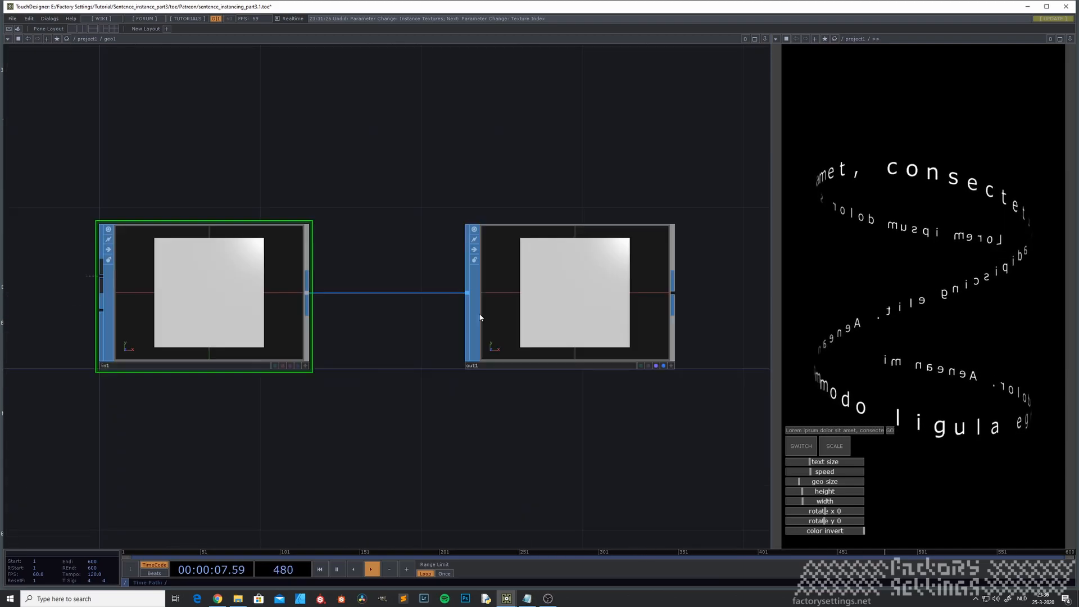
key("u")
key("p")
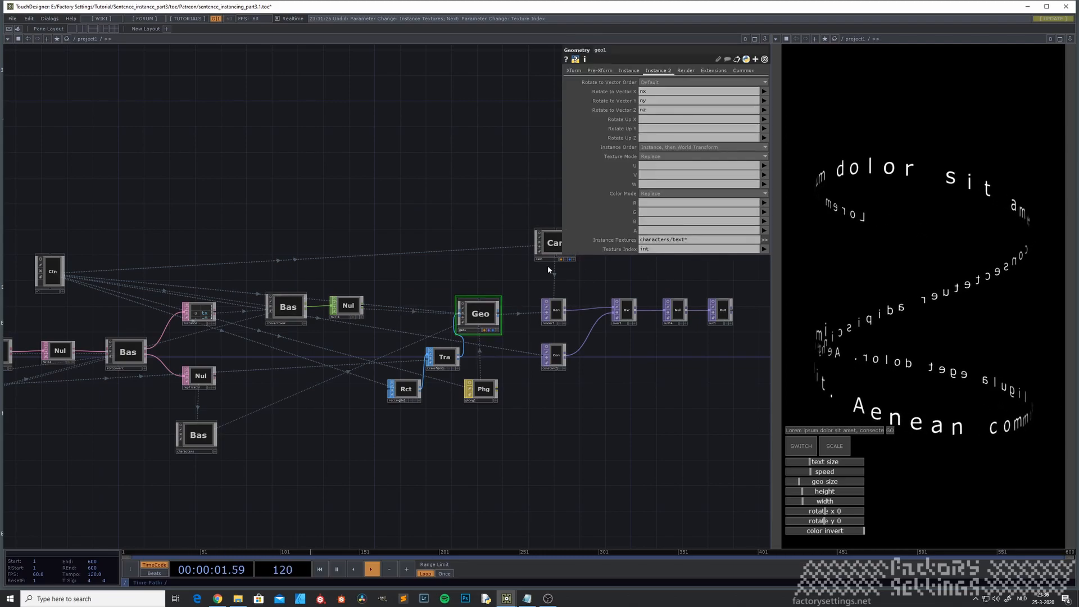
key("p")
Step: Inspect the replicated text operators inside the characters component, then return to the project level
left_click_drag(350, 420, 421, 405)
scroll(322, 435, "up", 2)
scroll(323, 435, "up", 3)
scroll(373, 421, "down", 2)
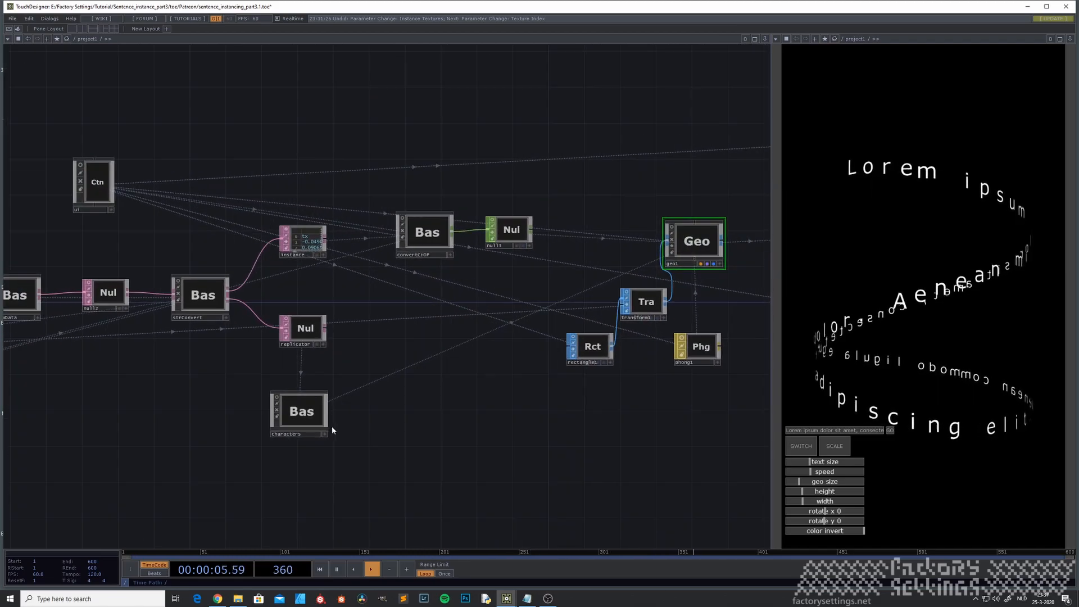
left_click(300, 414)
double_click(301, 414)
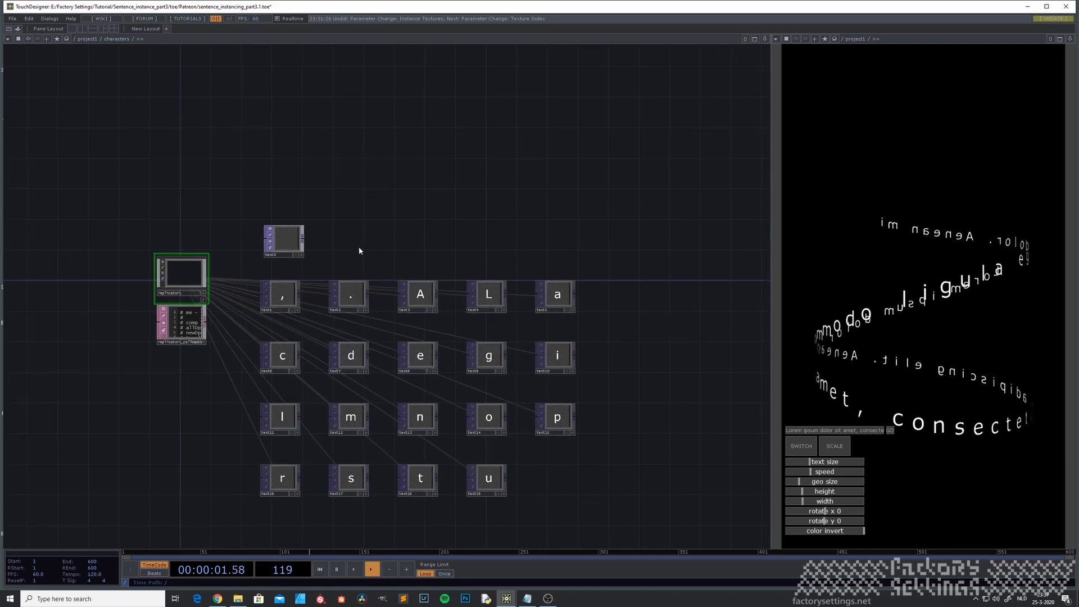
key("u")
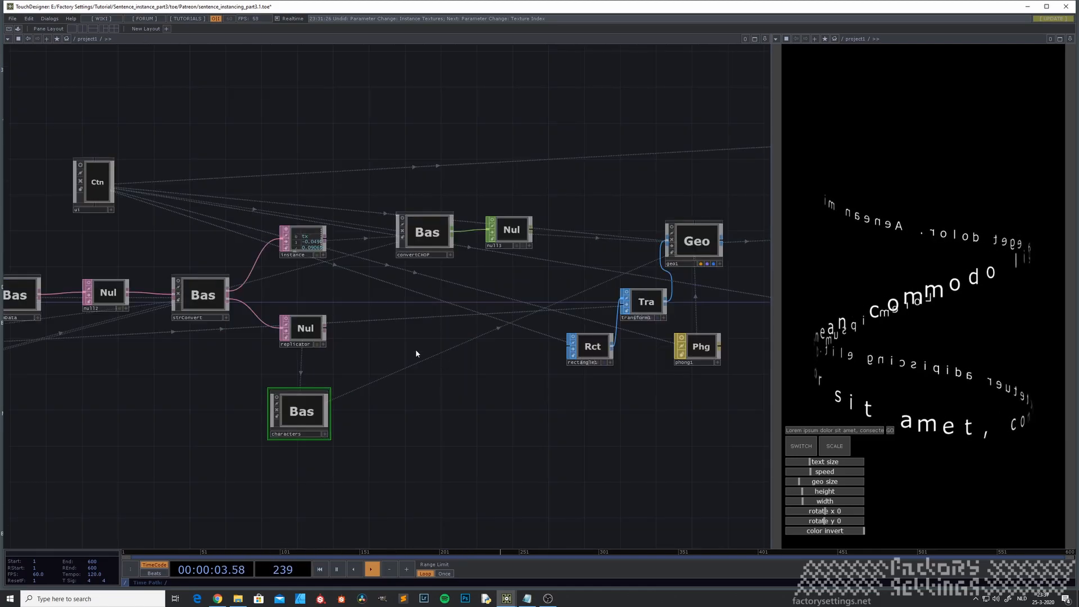
Step: Cut the geo1, transform1, rectangle1 and phong1 operators from the project network
left_click_drag(452, 303, 288, 351)
left_click_drag(356, 263, 540, 464)
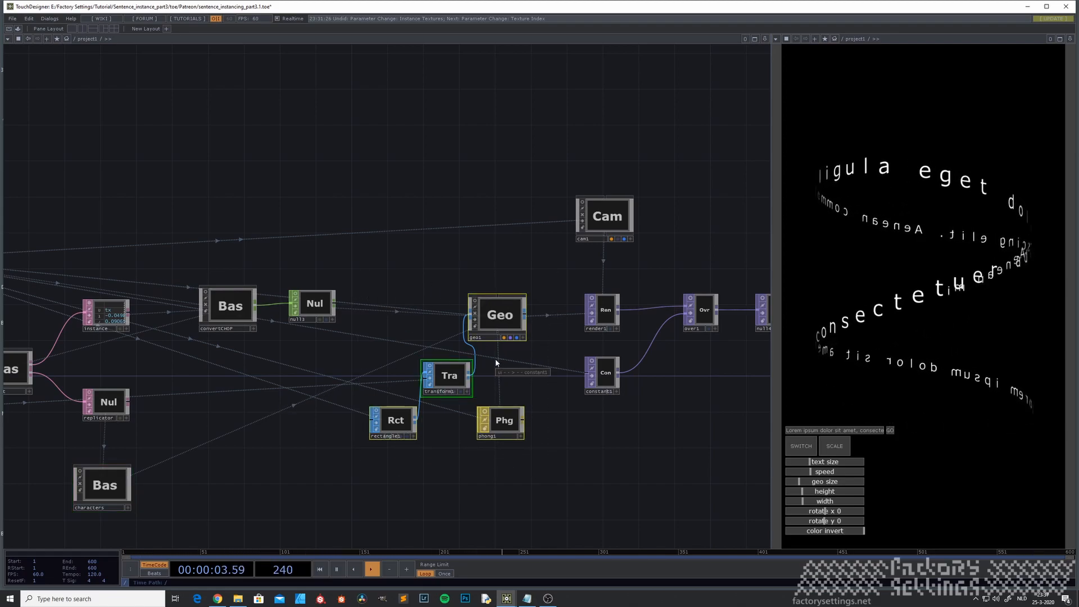
key("Delete")
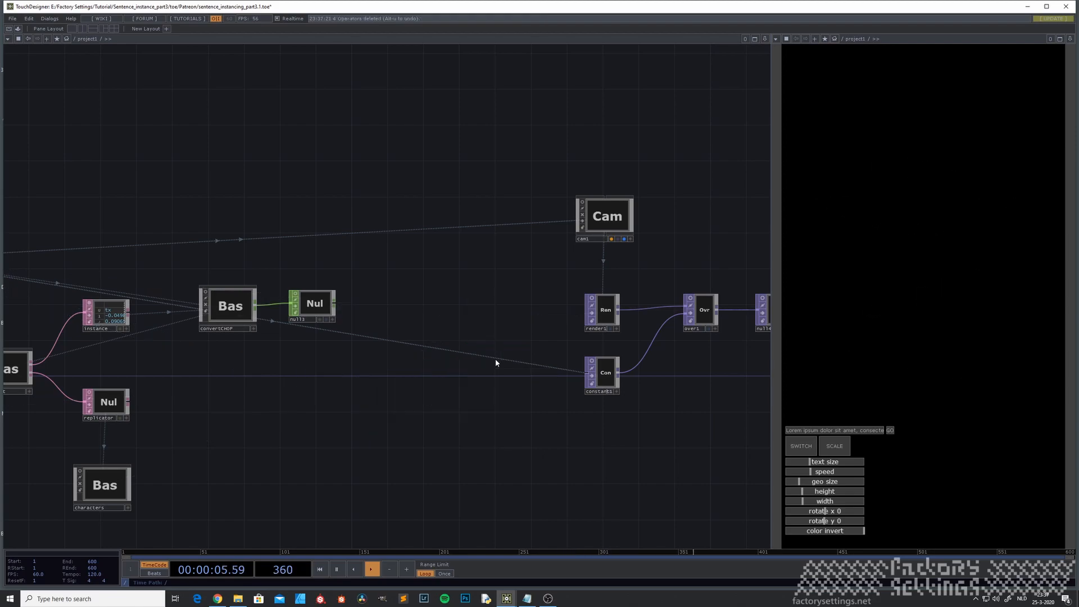
Step: Add a Base component between null1 and render1 and name it nonkepler
left_click_drag(443, 321, 472, 309)
key("Tab")
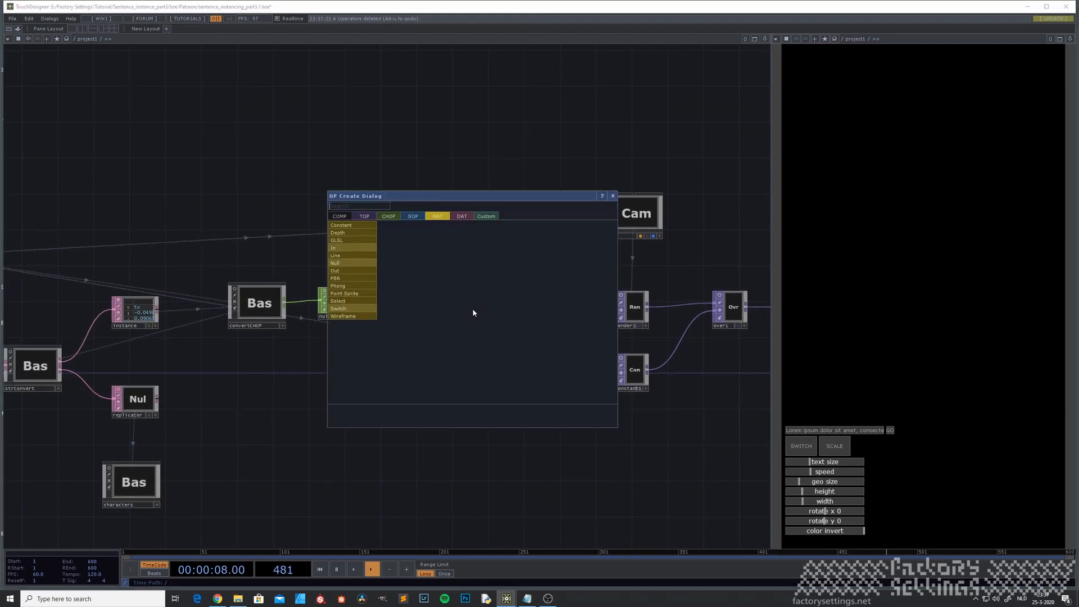
left_click(339, 216)
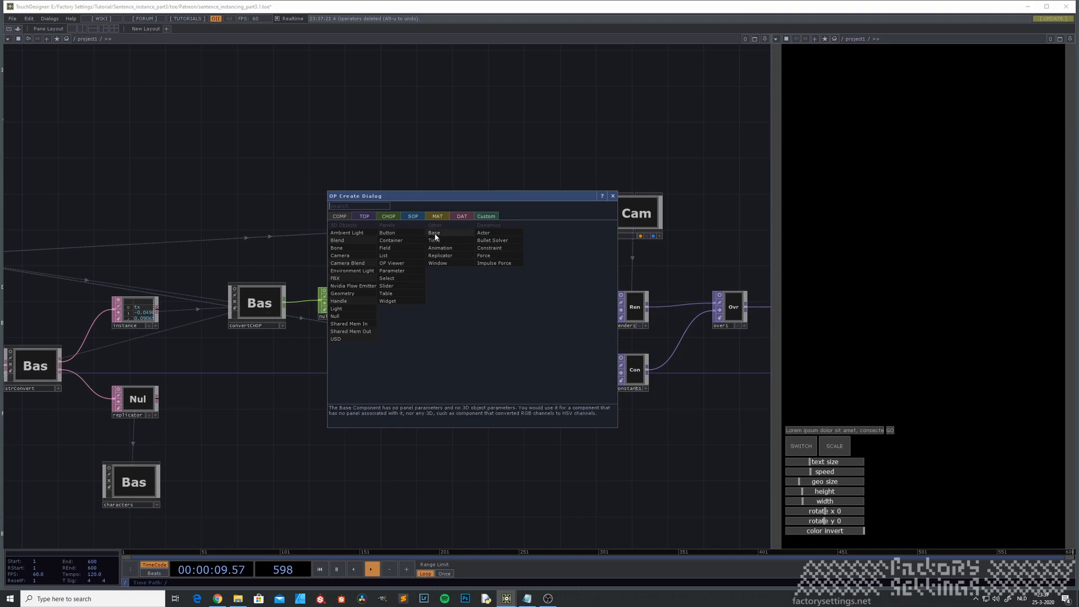
left_click(344, 270)
left_click(482, 316)
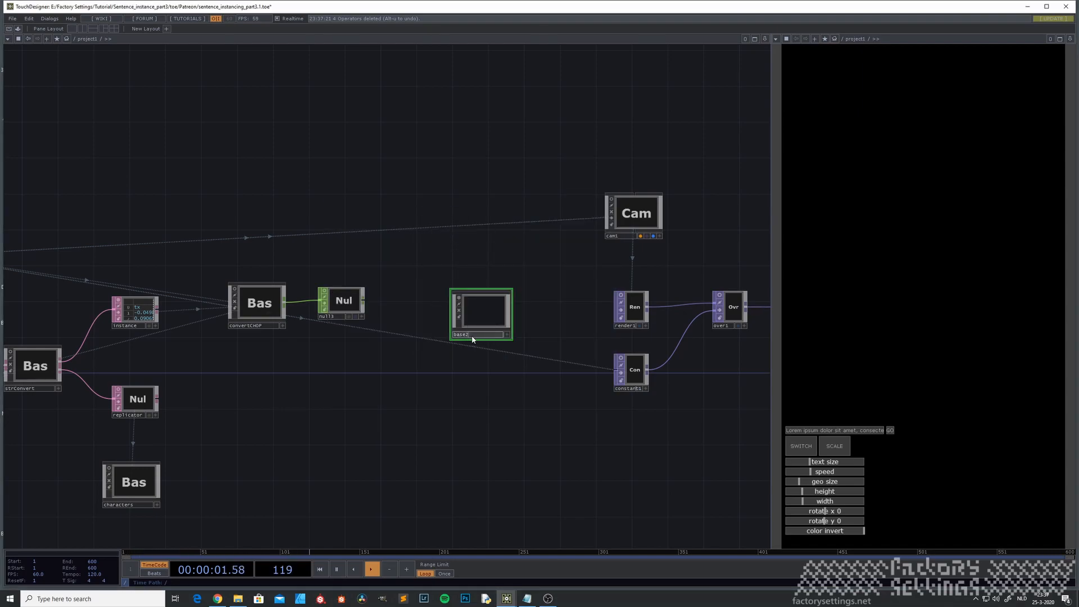
type("monkey")
key("Return")
Step: Enter the nonkepler component and add a Replicator component to its empty network
key("i")
key("Tab")
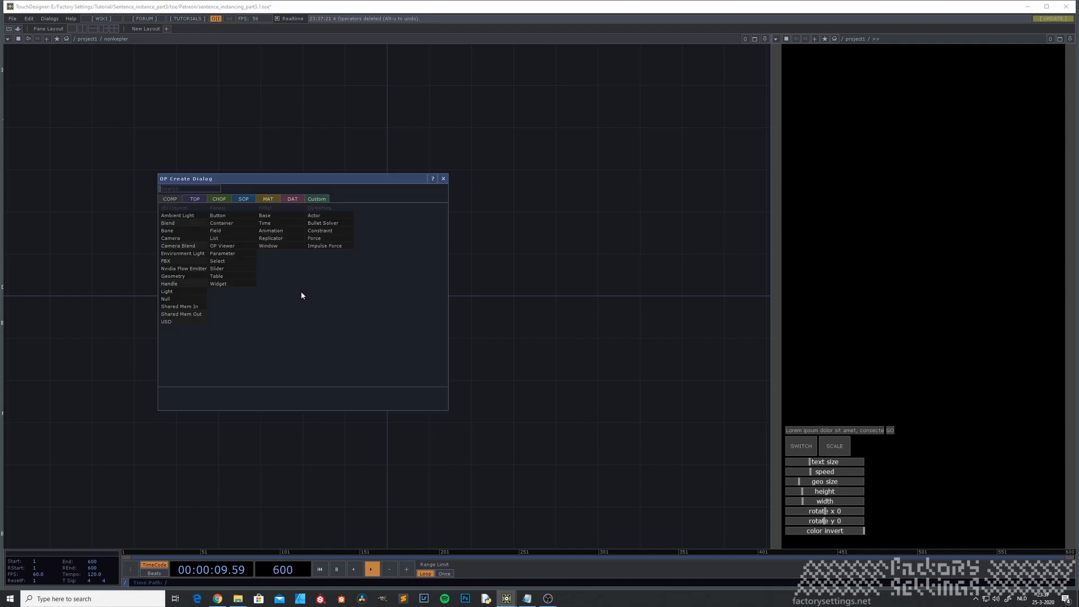
left_click(275, 239)
left_click(305, 285)
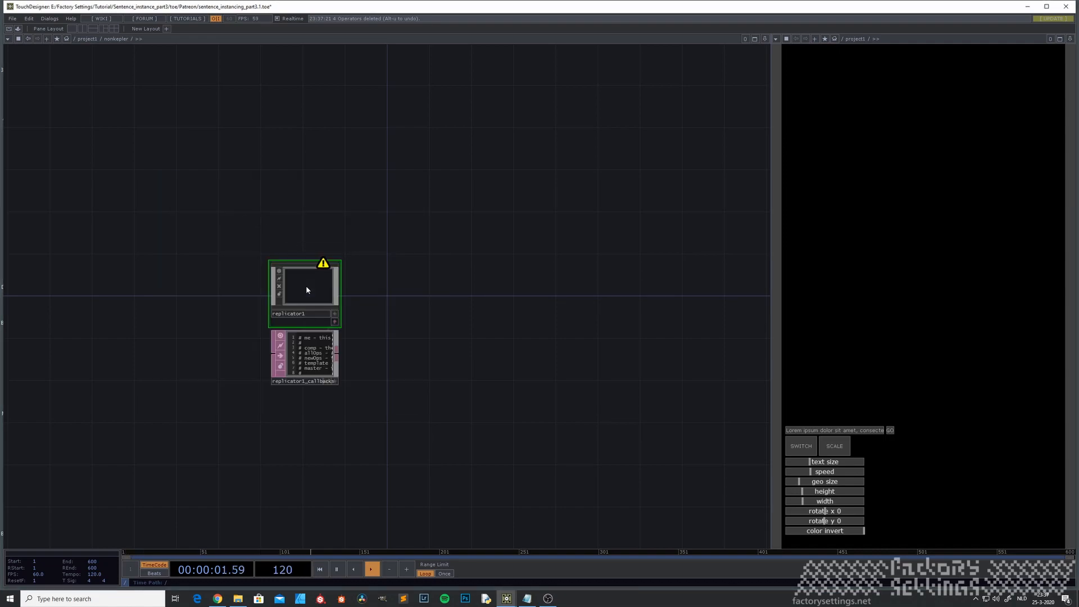
Step: Add a Base component beside the replicator and name it instance0
key("Tab")
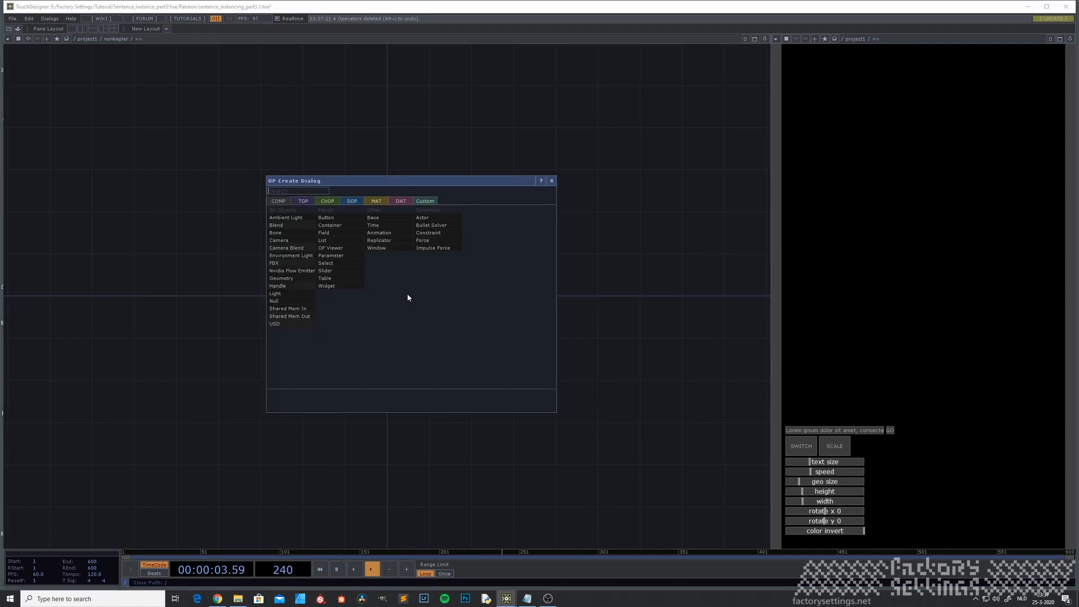
left_click(386, 217)
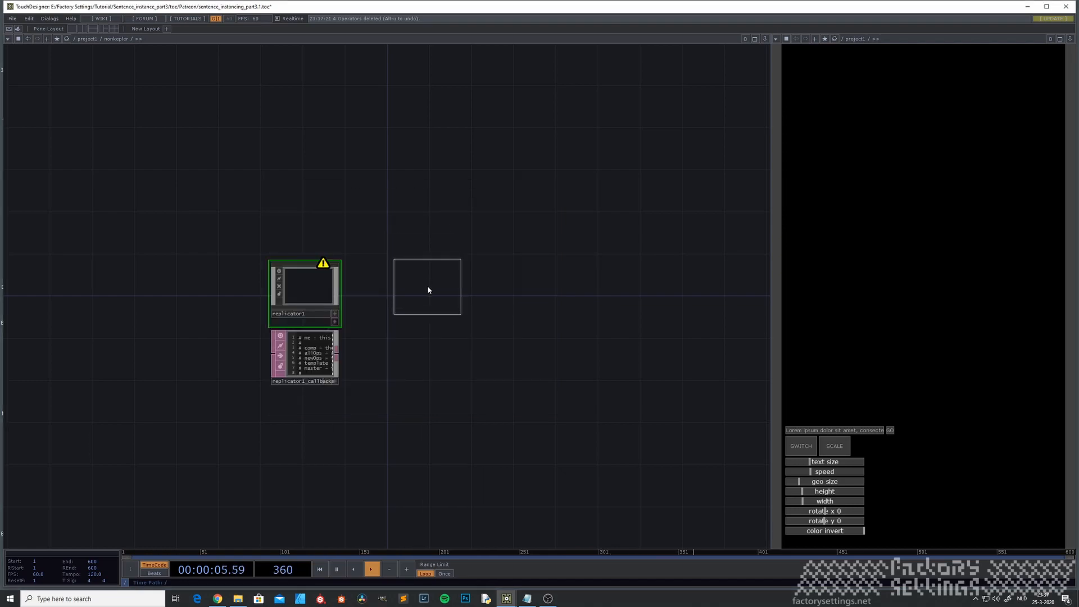
left_click(423, 289)
left_click(405, 314)
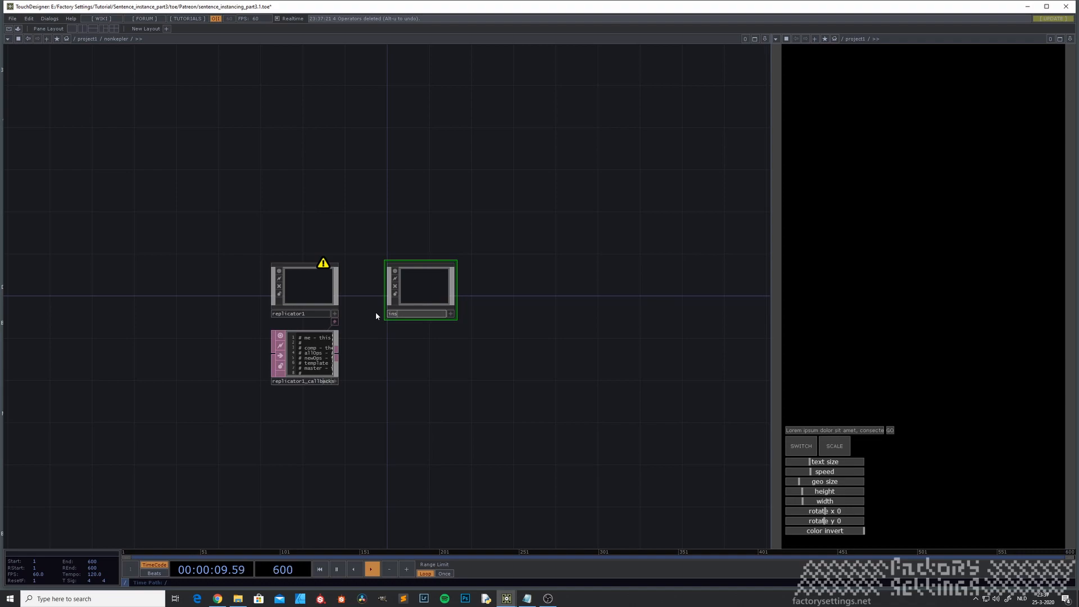
type("instance0")
key("Return")
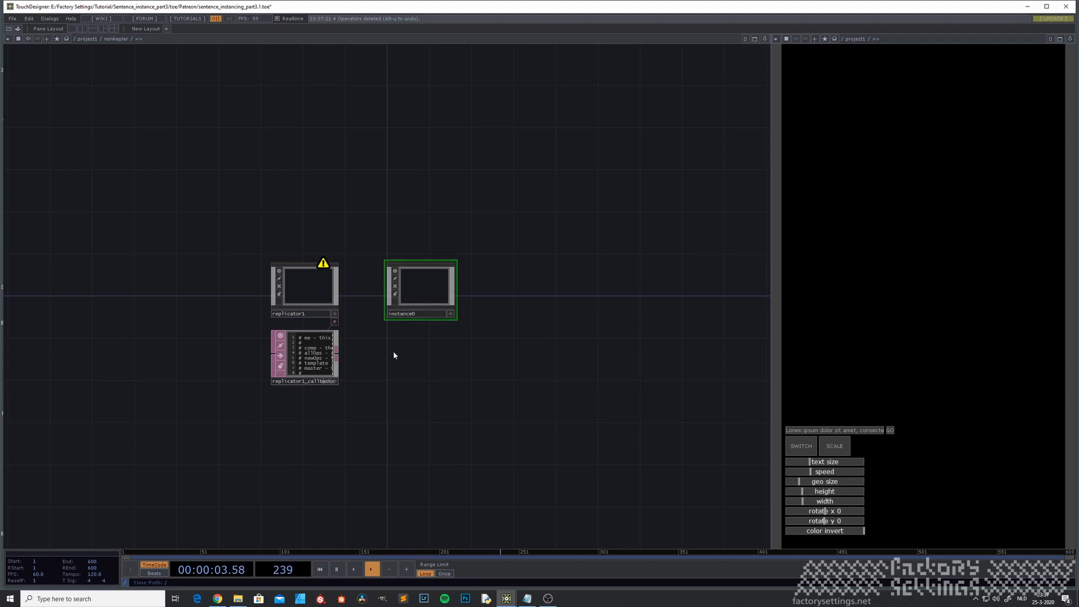
Step: Set the replicator's operator prefix to instance and assign the instance0 base as its master operator
left_click(312, 290)
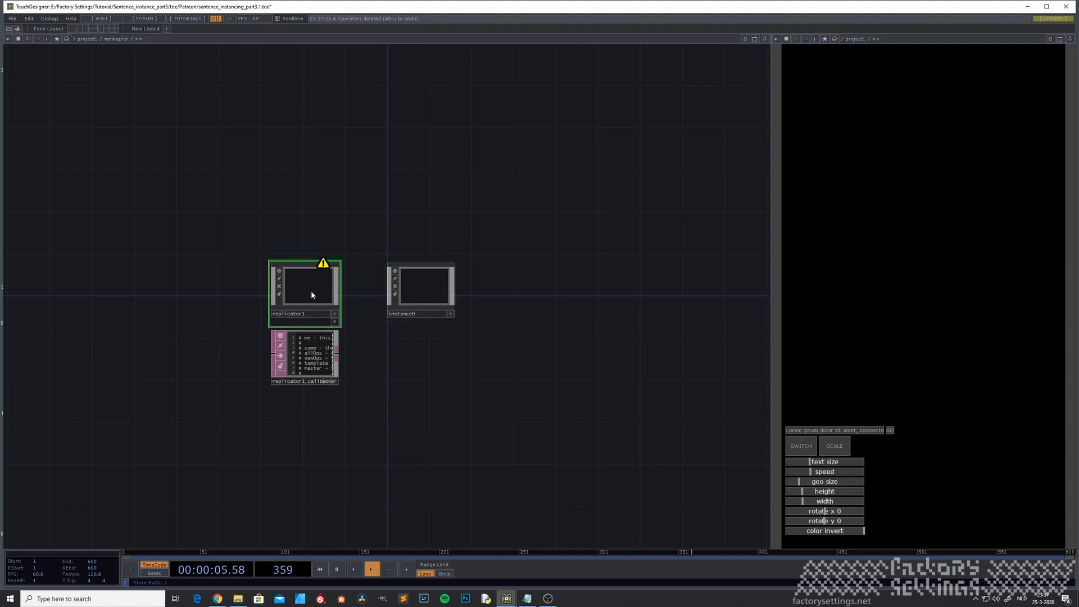
key("p")
left_click(655, 157)
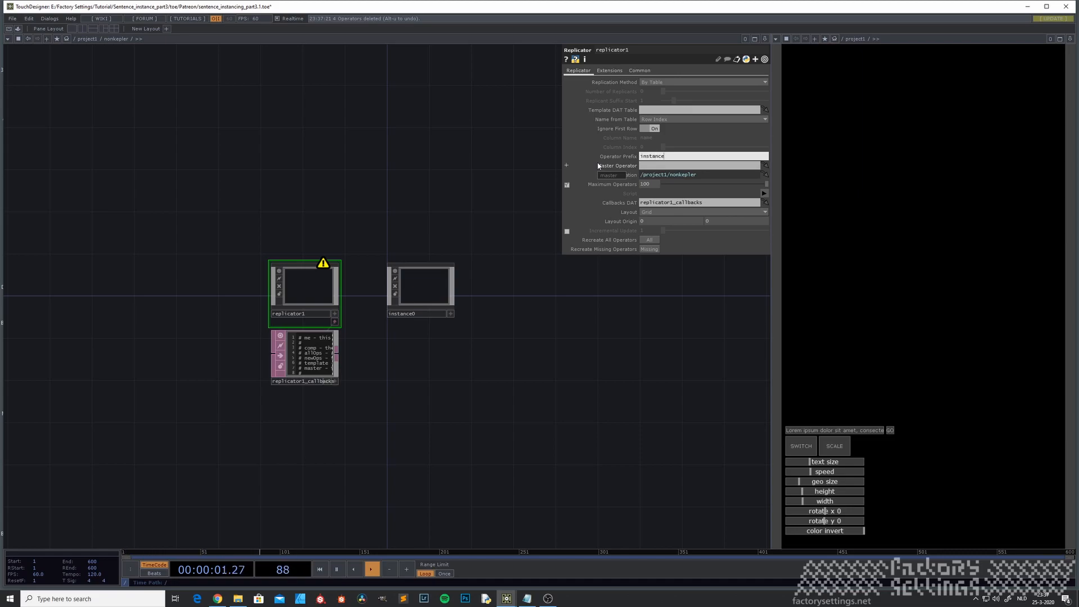
left_click(647, 167)
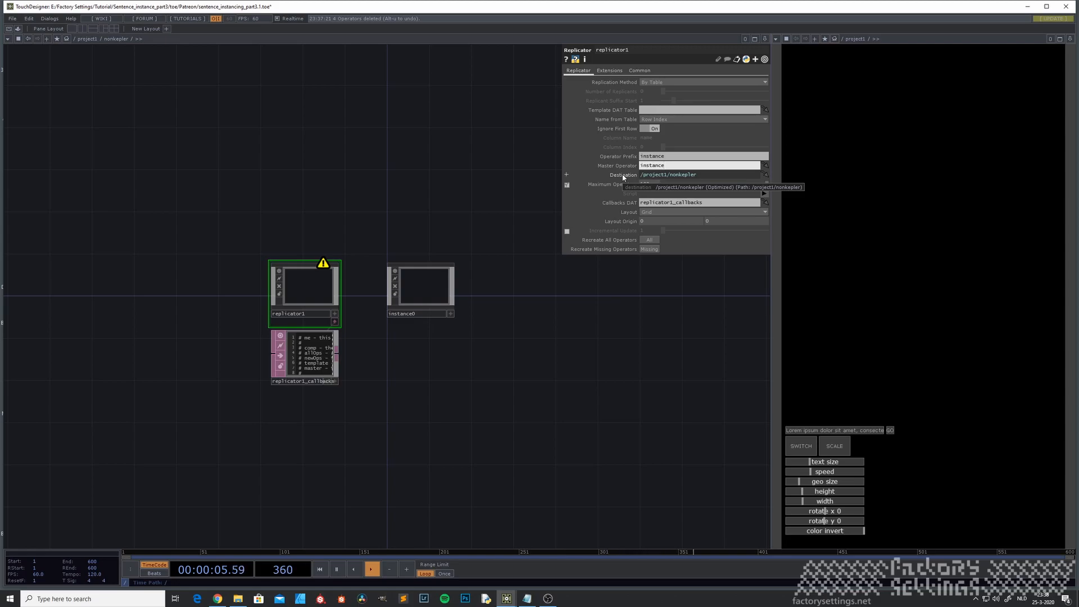
left_click(426, 382)
Step: Paste the four cut geometry, transform, rectangle and Phong operators inside instance0 and reposition them as a group
left_click(419, 292)
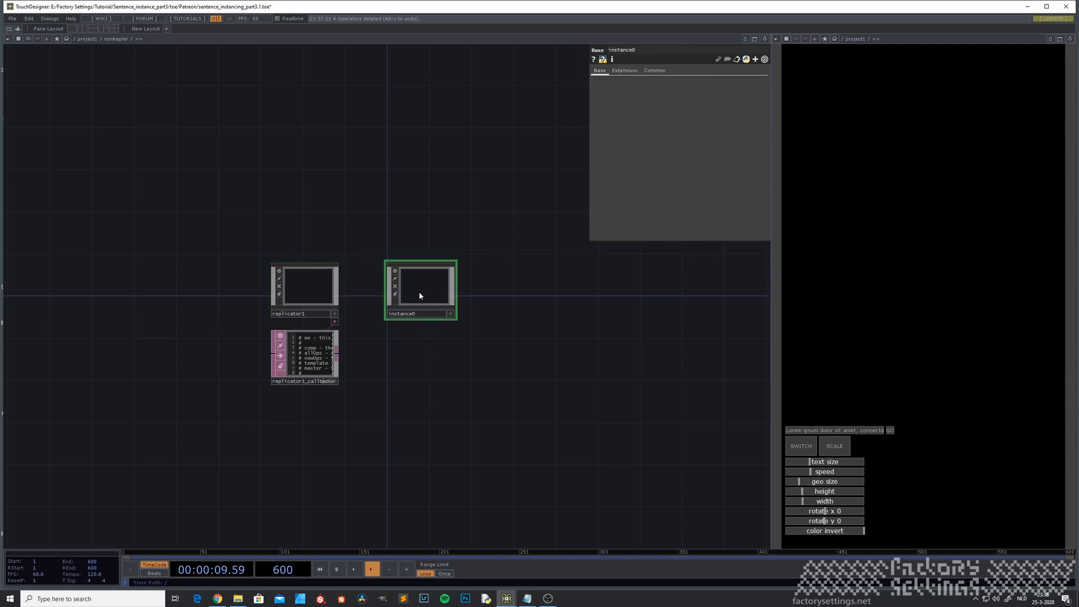
double_click(420, 291)
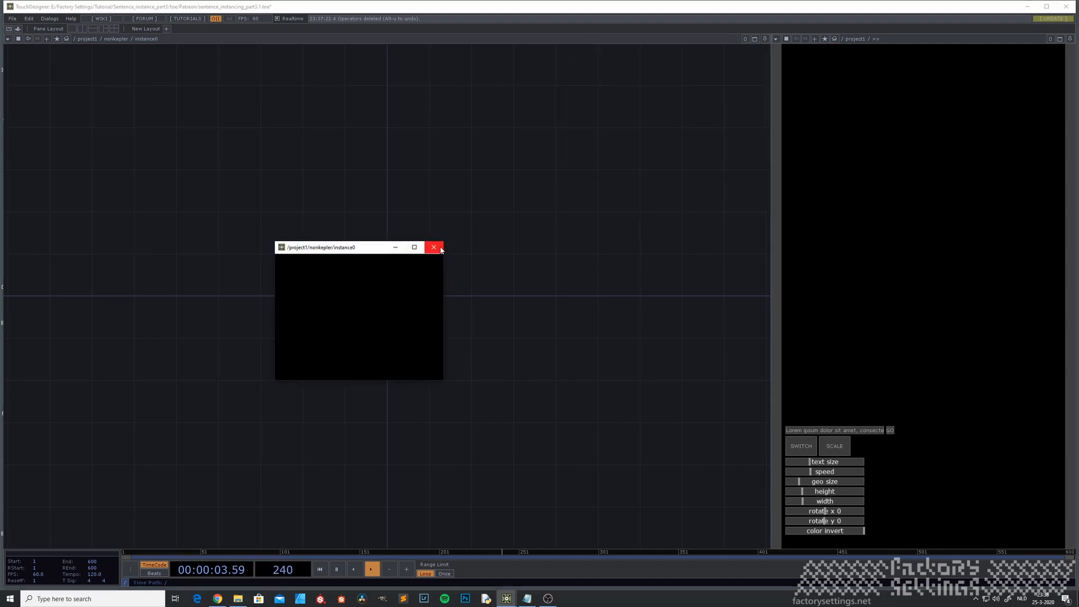
left_click(437, 249)
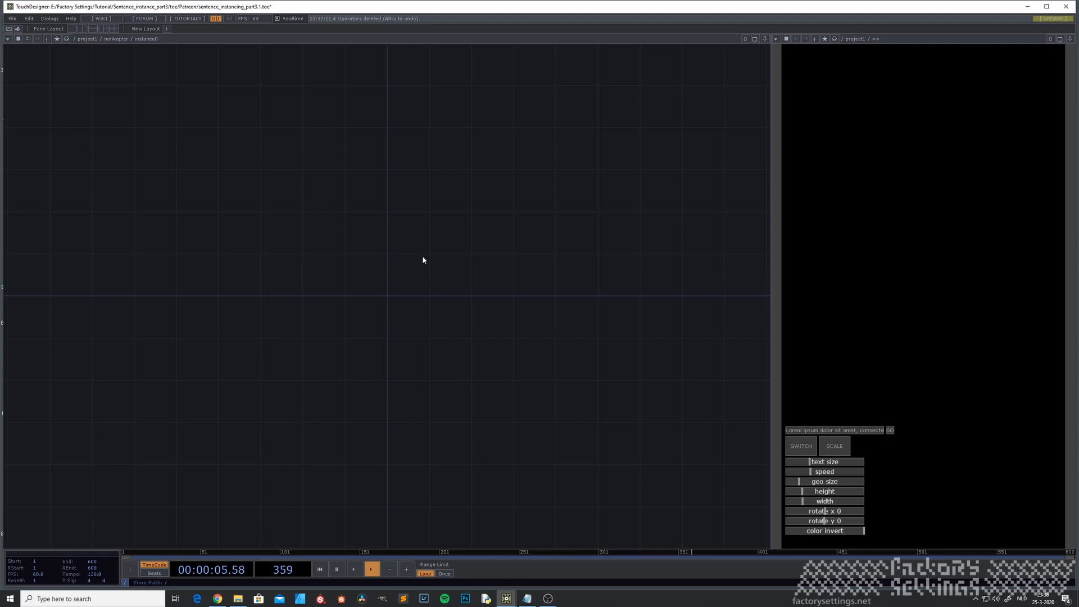
key("ctrl+v")
left_click_drag(568, 254, 431, 275)
left_click_drag(299, 303, 345, 306)
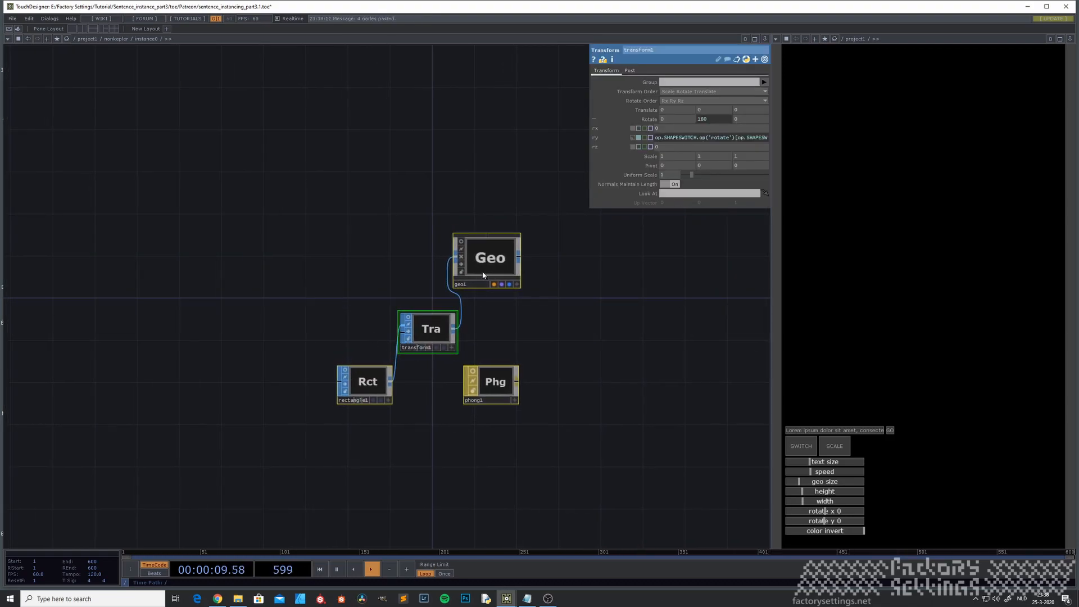
left_click_drag(481, 275, 499, 267)
left_click(359, 305)
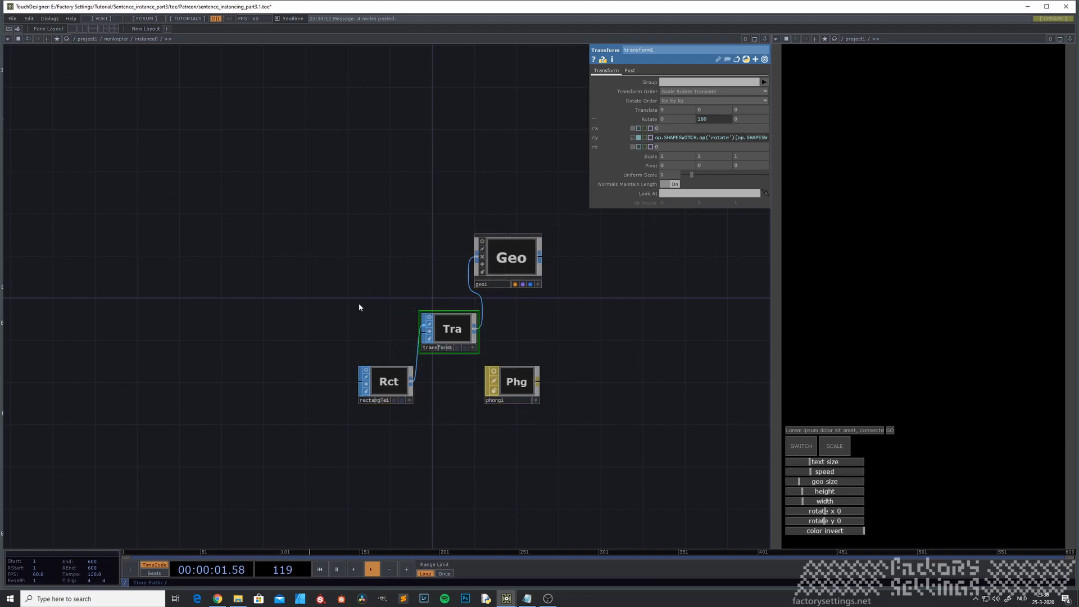
Step: Examine the existing replicator setup inside the characters component
key("u")
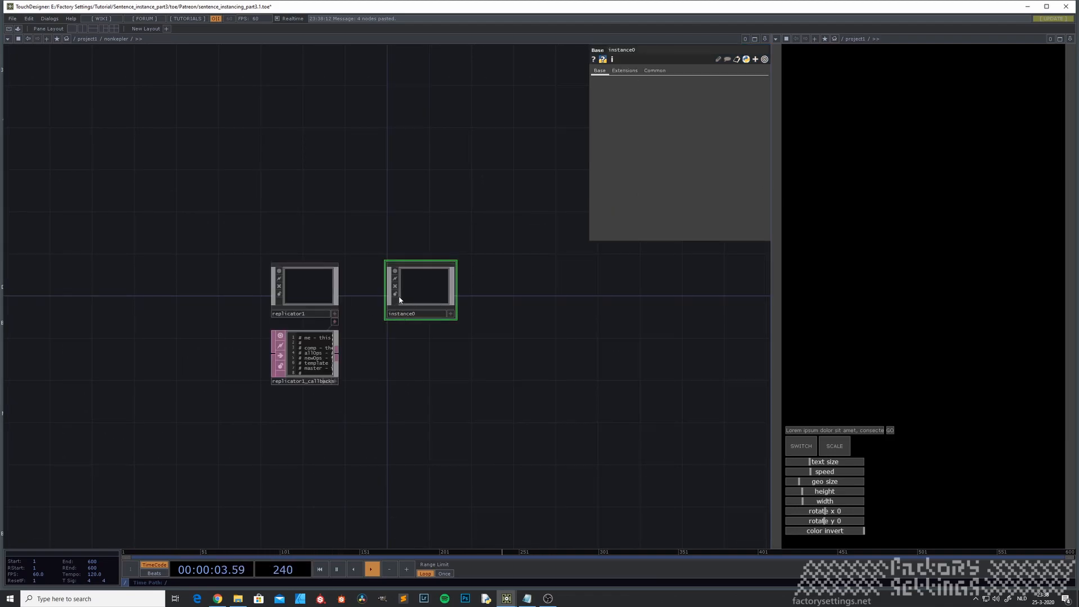
key("u")
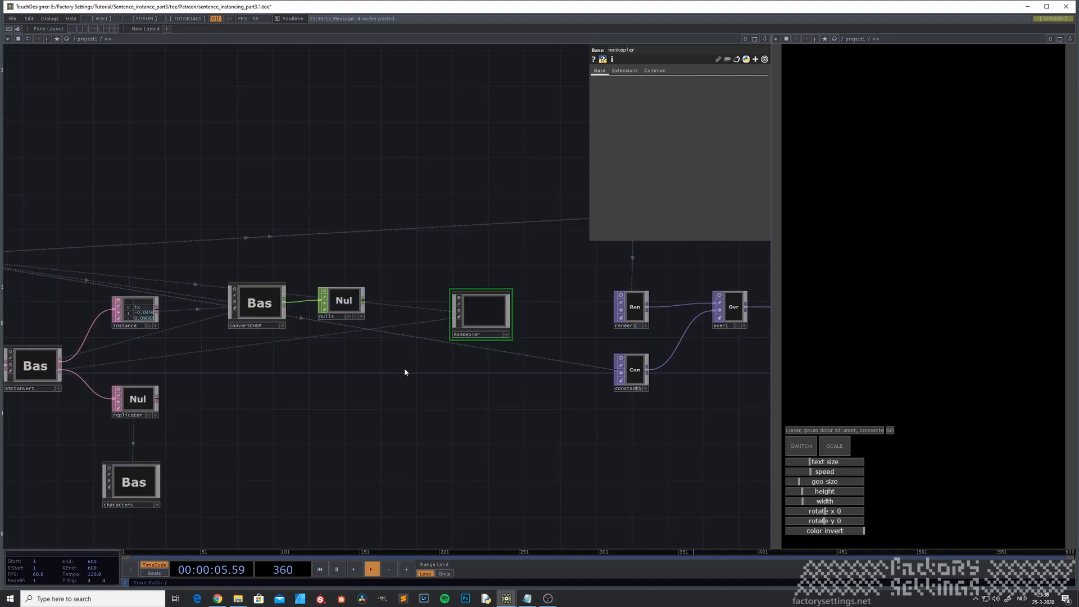
double_click(235, 442)
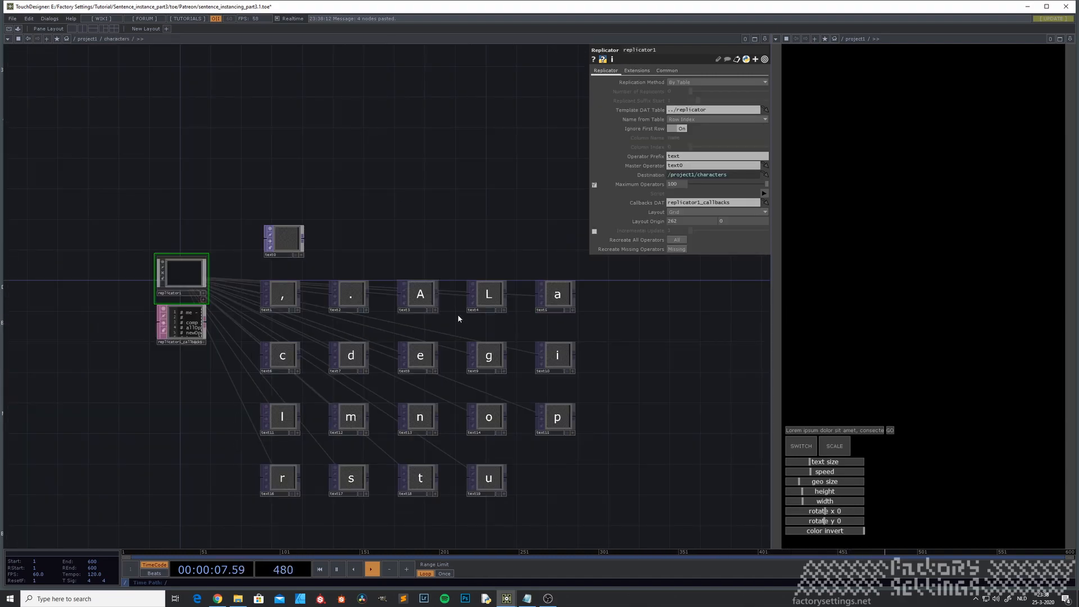
key("u")
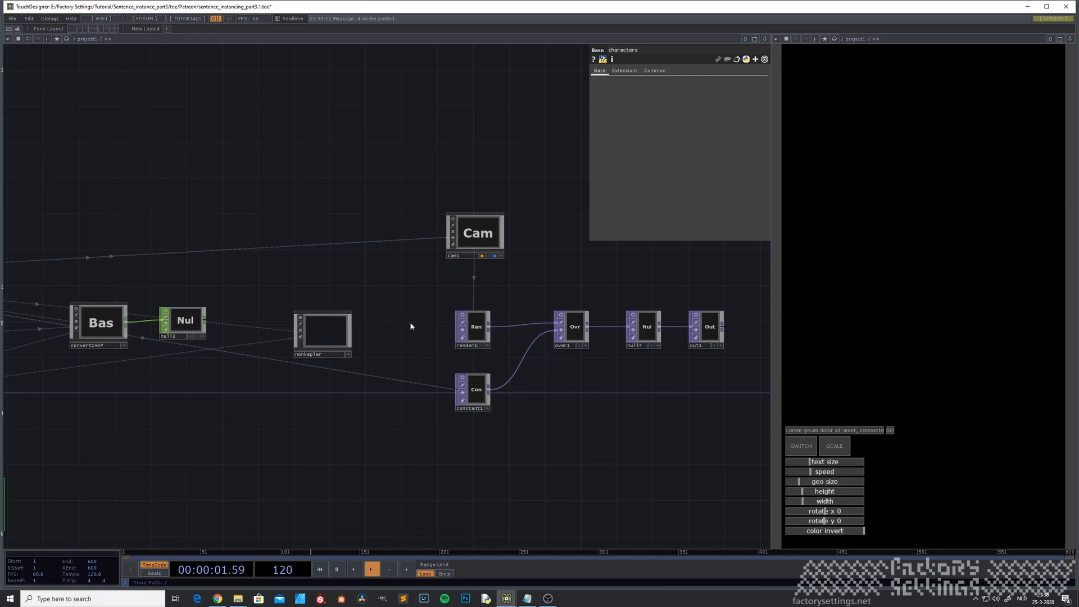
Step: Review the nested networks of the nonkepler component and its instance0 base, returning to the project1 level
left_click(308, 337)
key("i")
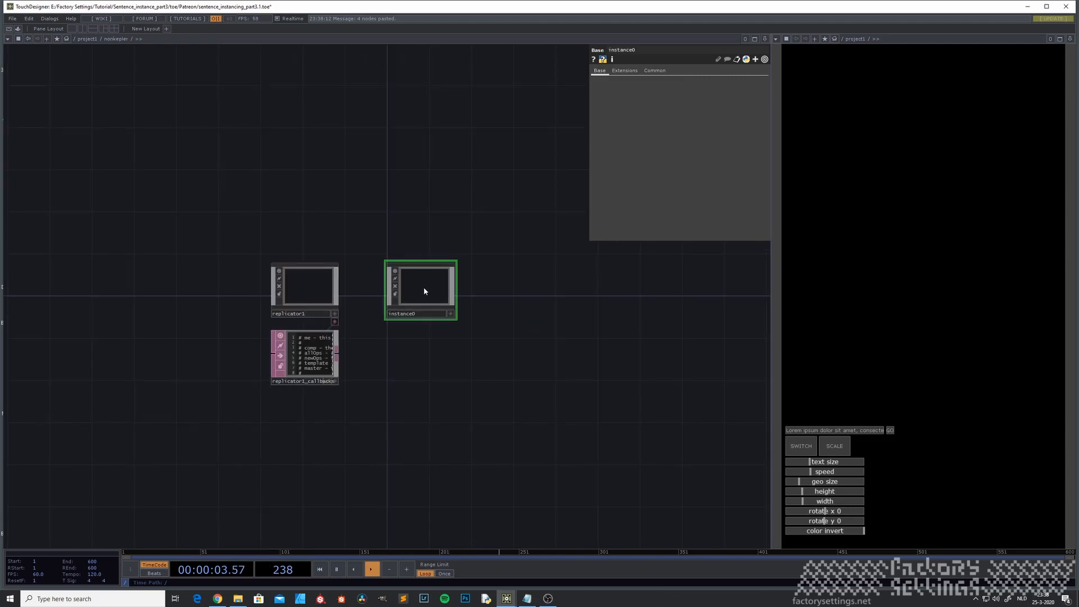
key("i")
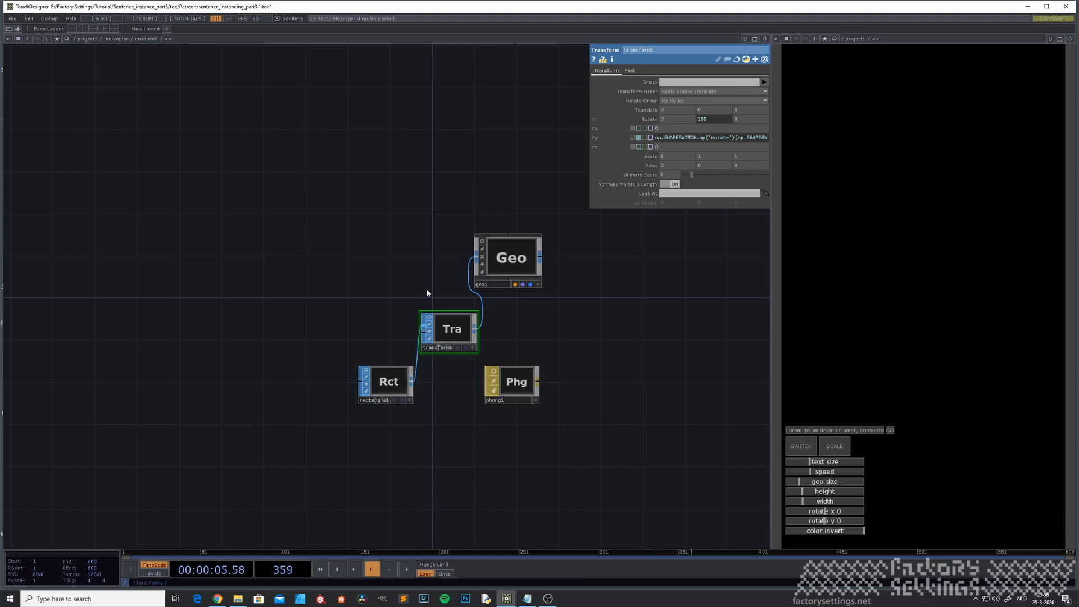
key("u")
key("i")
key("u")
key("u")
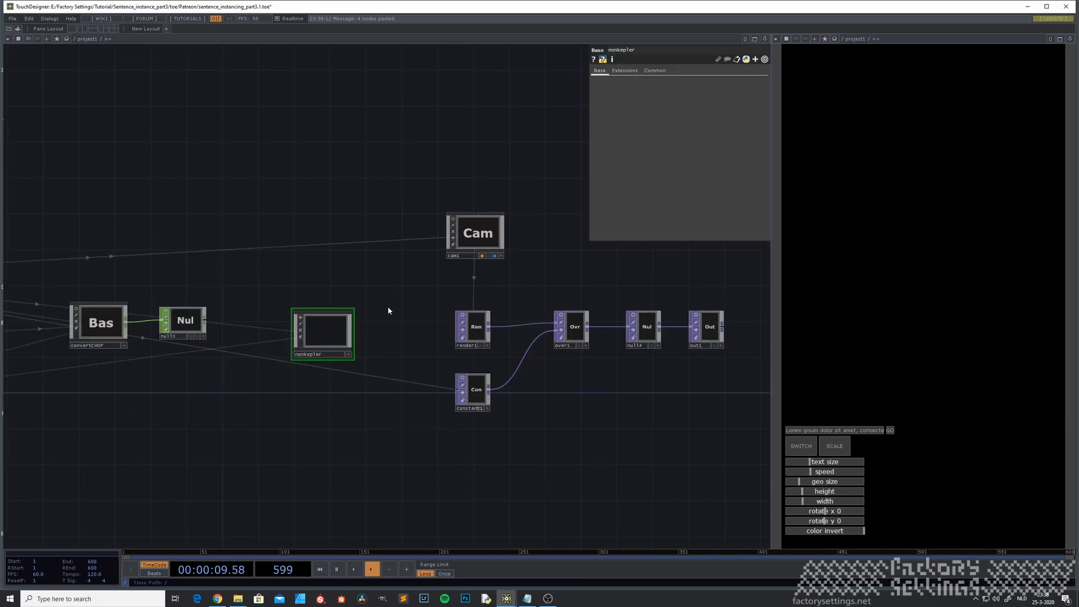
key("i")
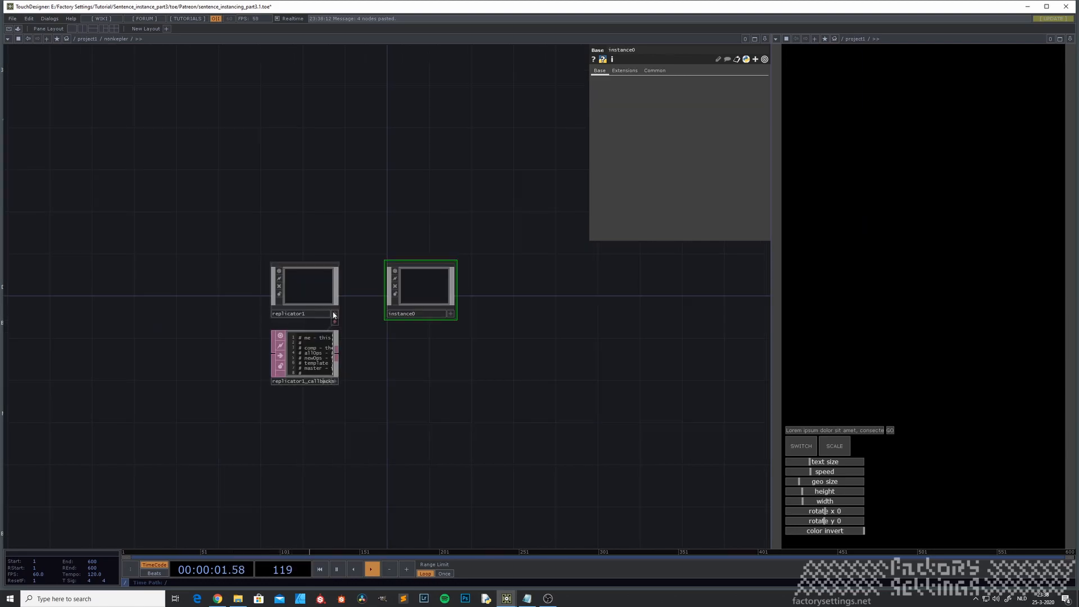
key("i")
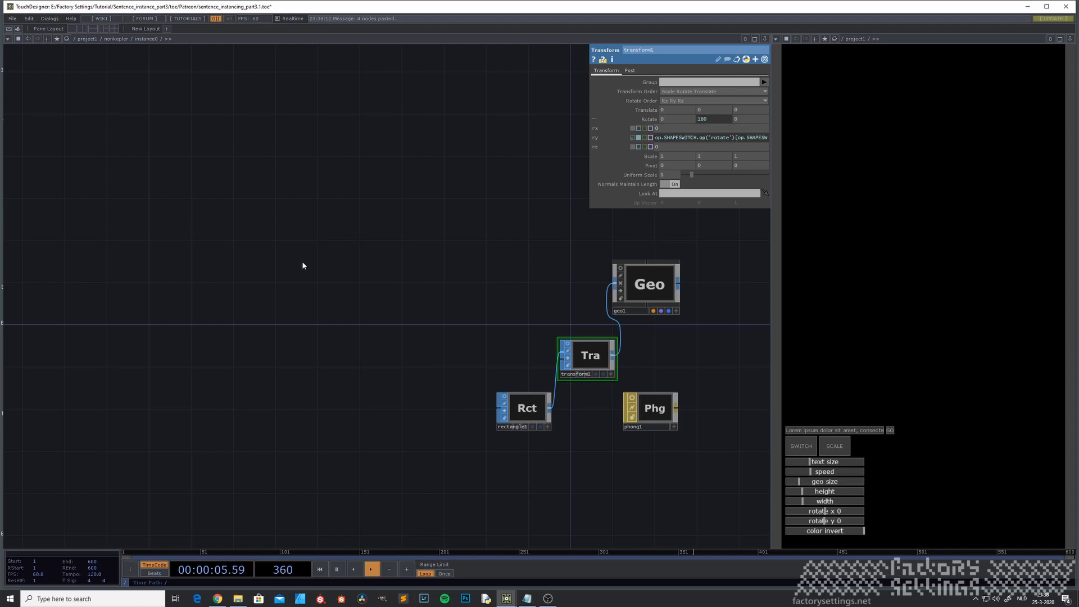
key("u")
key("u")
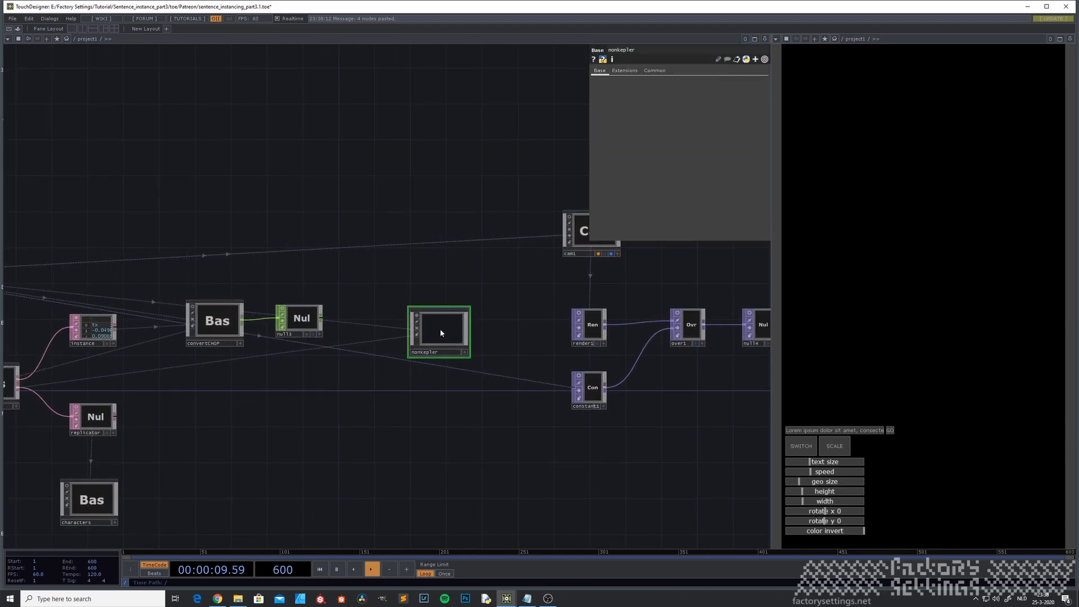
Step: Preview the channels of the null3 CHOP that feeds nonkepler by temporarily displaying its viewer
scroll(256, 320, "up", 3)
left_click(292, 305)
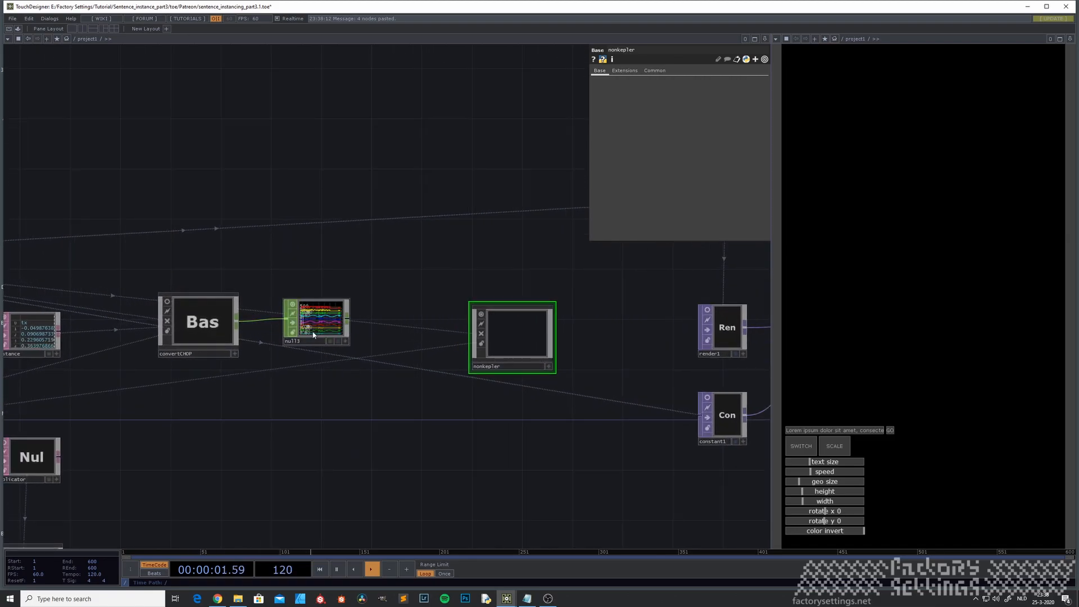
scroll(309, 331, "up", 3)
left_click(244, 250)
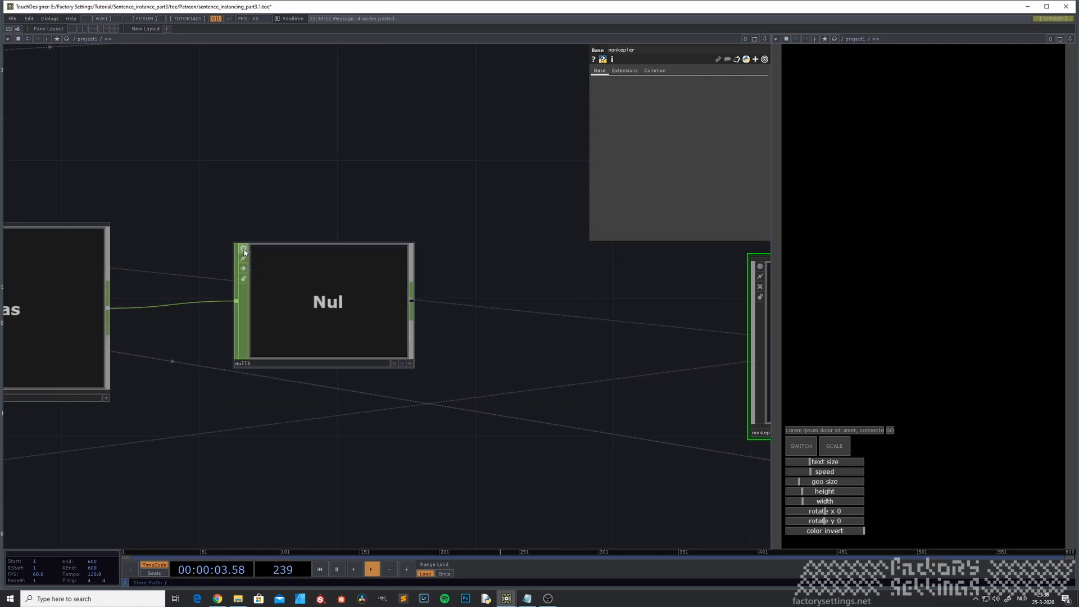
scroll(272, 302, "down", 5)
scroll(305, 410, "down", 4)
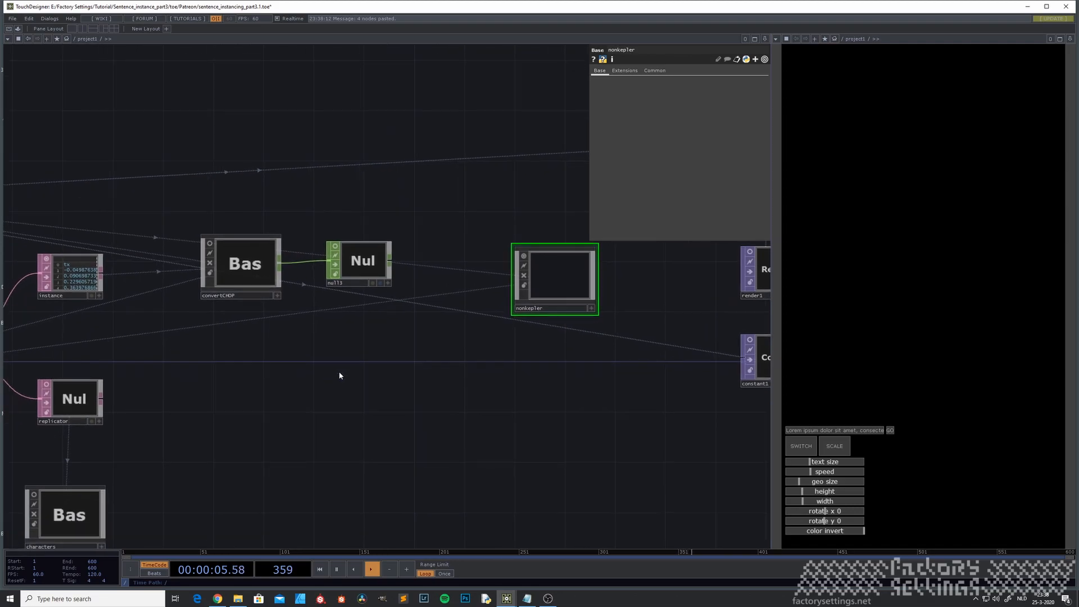
Step: Check the Global OP Shortcut set on the project1 container
key("u")
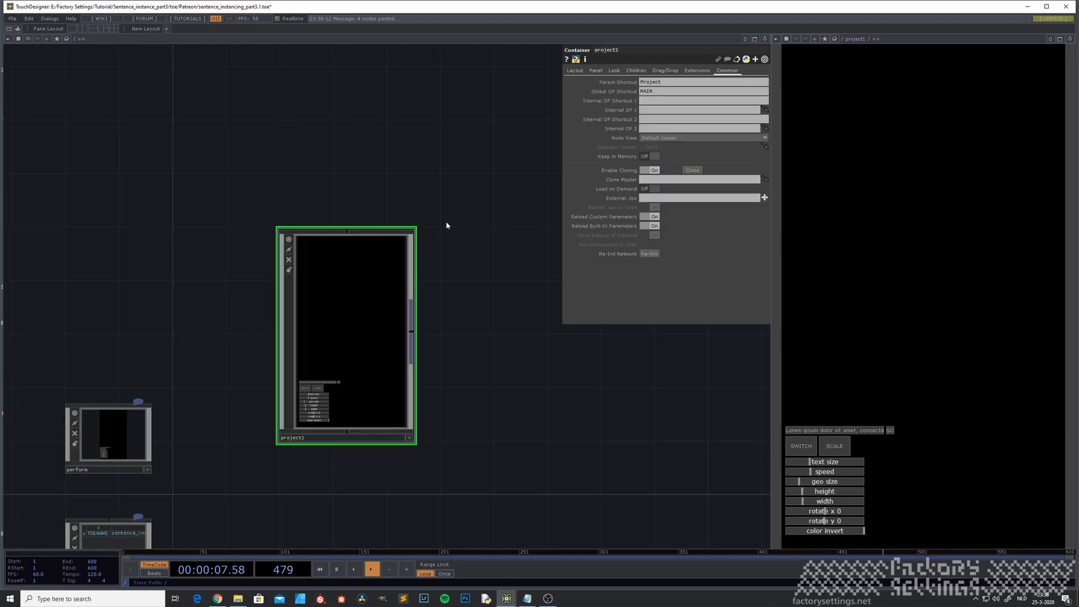
left_click(649, 92)
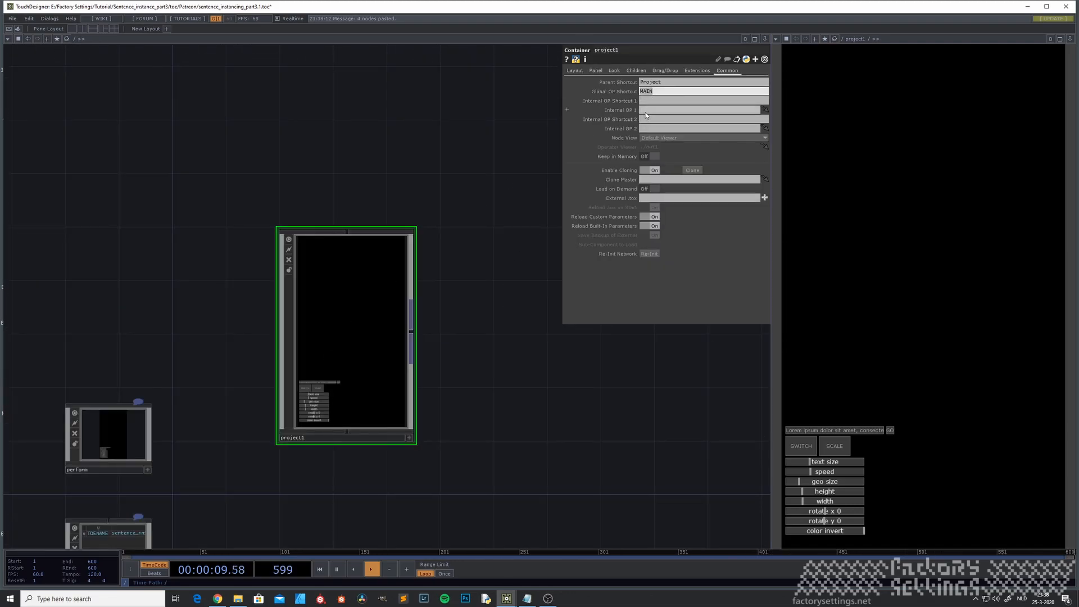
left_click(484, 367)
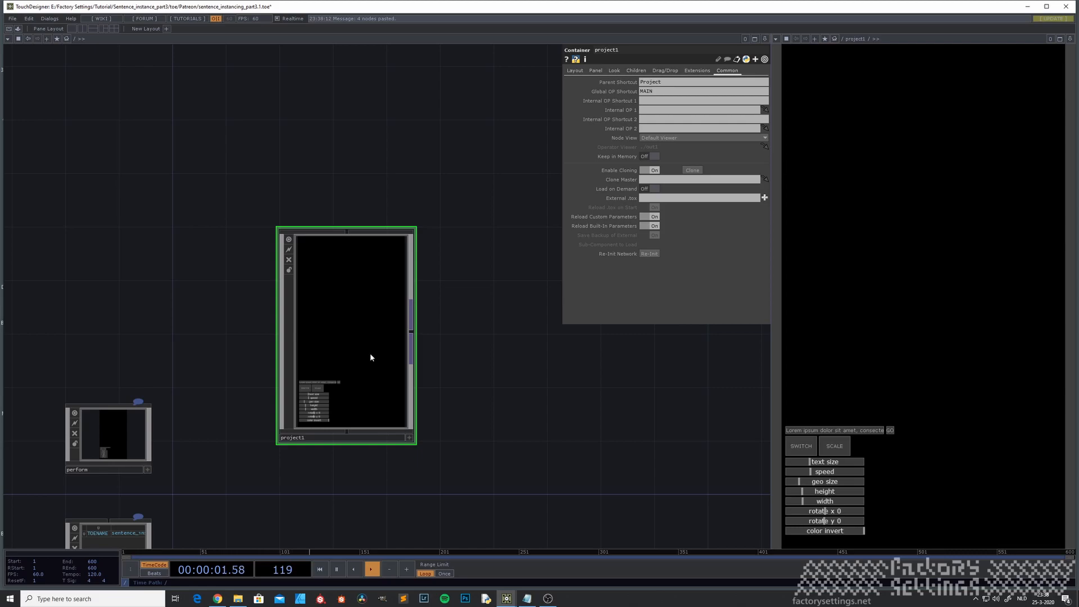
Step: Go into instance0 within nonkepler and add a Select CHOP in the empty space beside the geometry operators
key("i")
key("i")
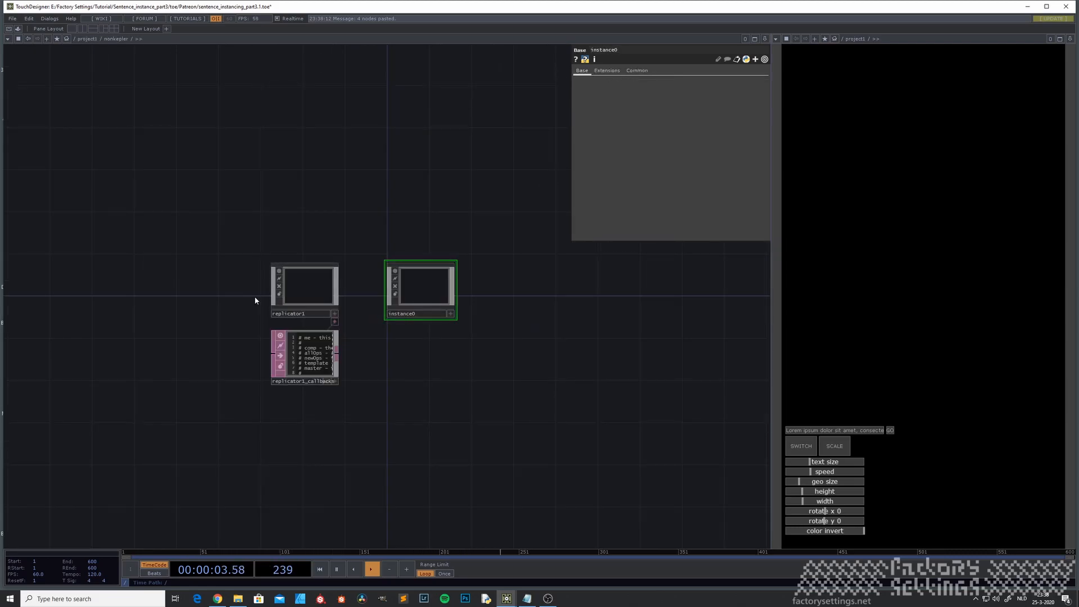
key("i")
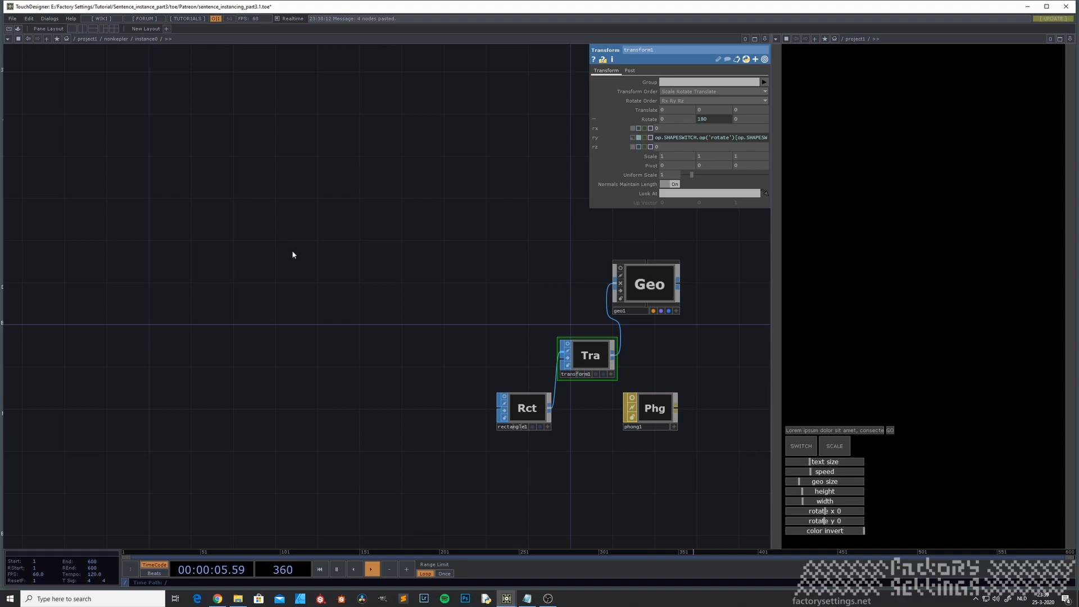
key("Tab")
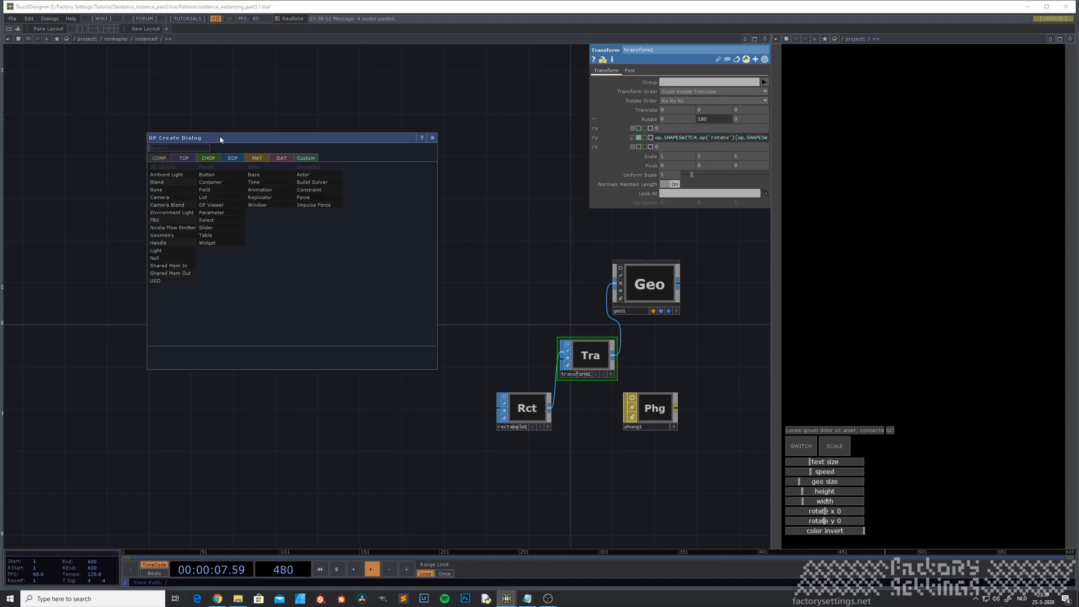
left_click(208, 158)
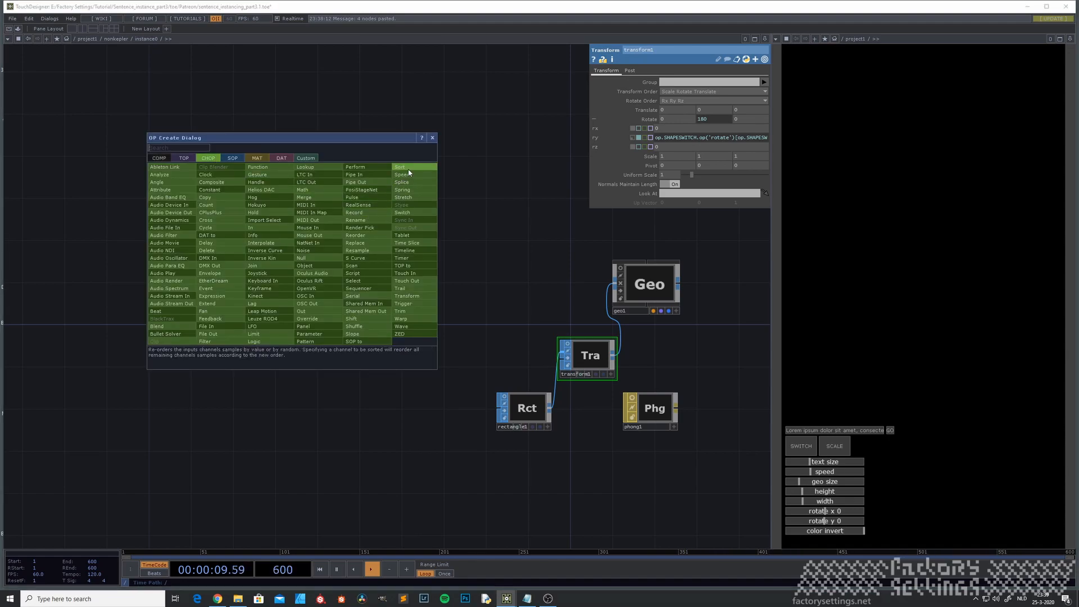
type("se")
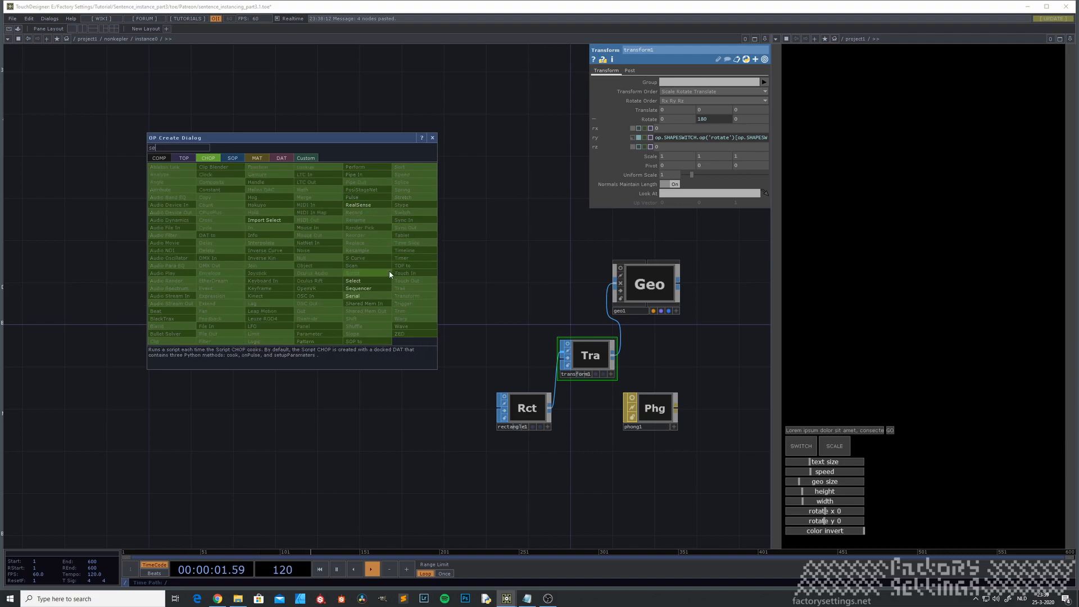
left_click(372, 281)
left_click(301, 256)
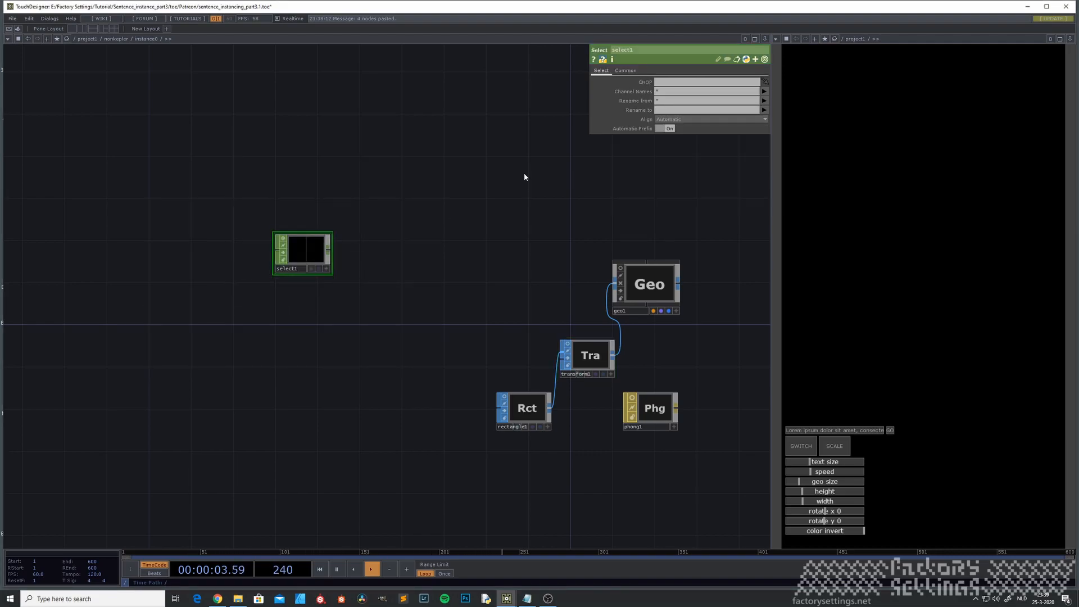
Step: Set the Select CHOP's source to the Python expression op.MAIN.op('null3') in expression mode and reposition the node slightly
left_click(656, 83)
type("op.MAIN.op('null3")
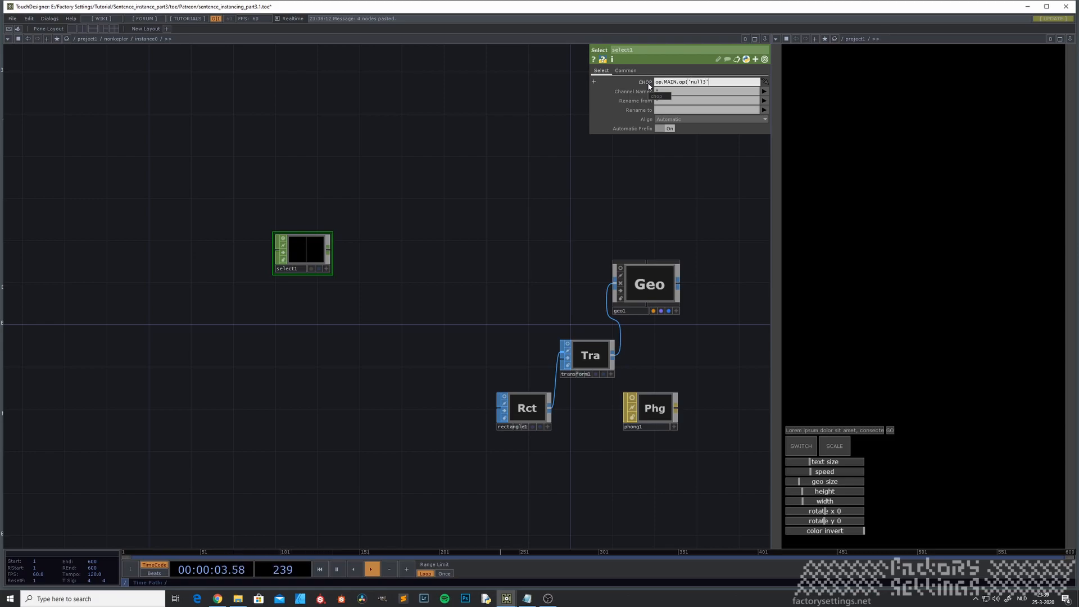
left_click(506, 175)
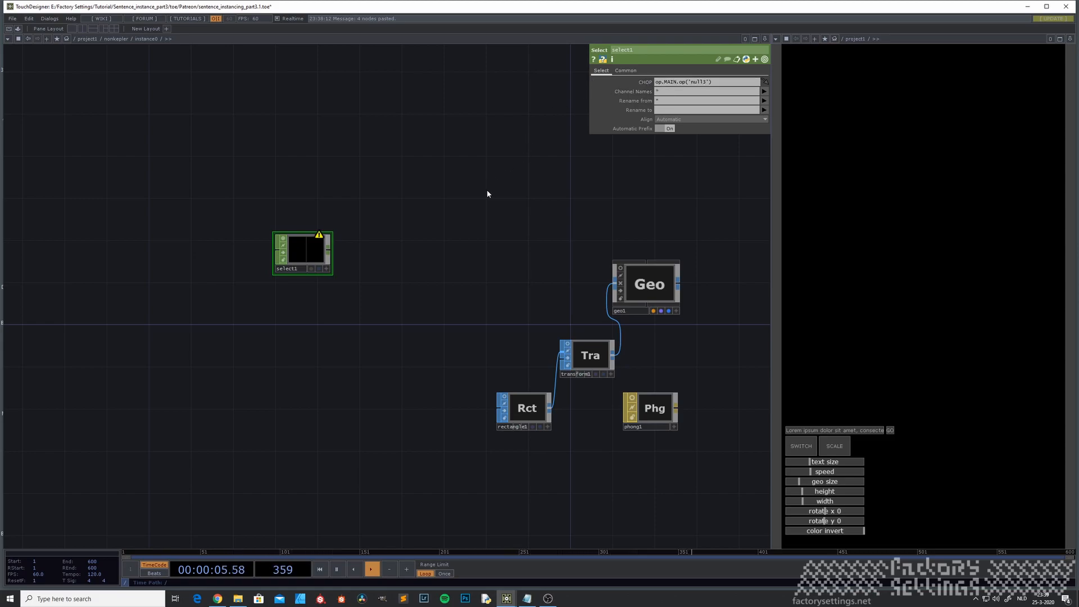
left_click(594, 82)
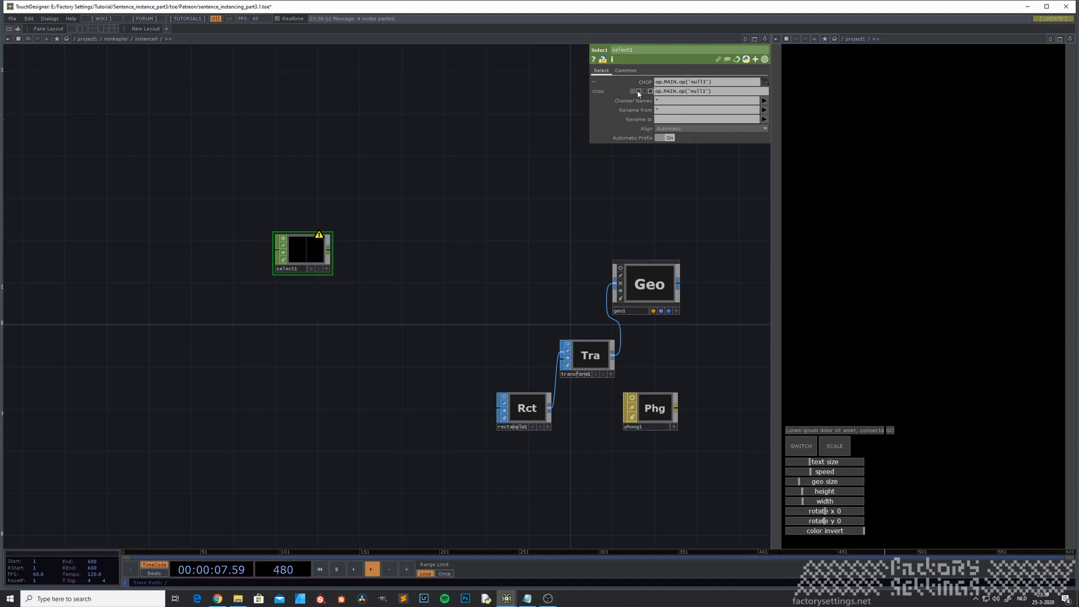
left_click(639, 91)
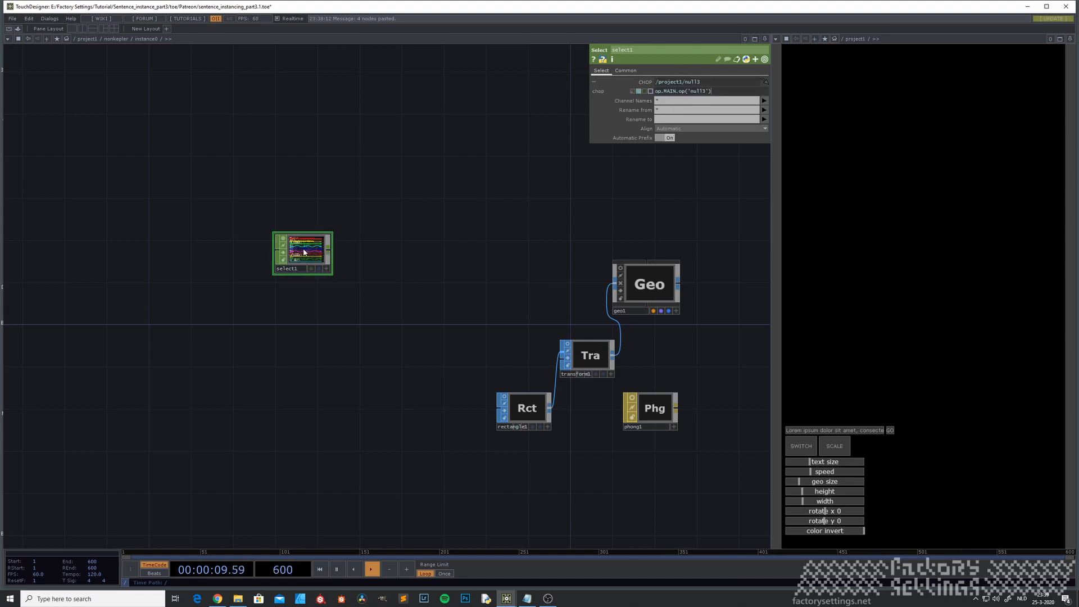
left_click_drag(299, 258, 289, 278)
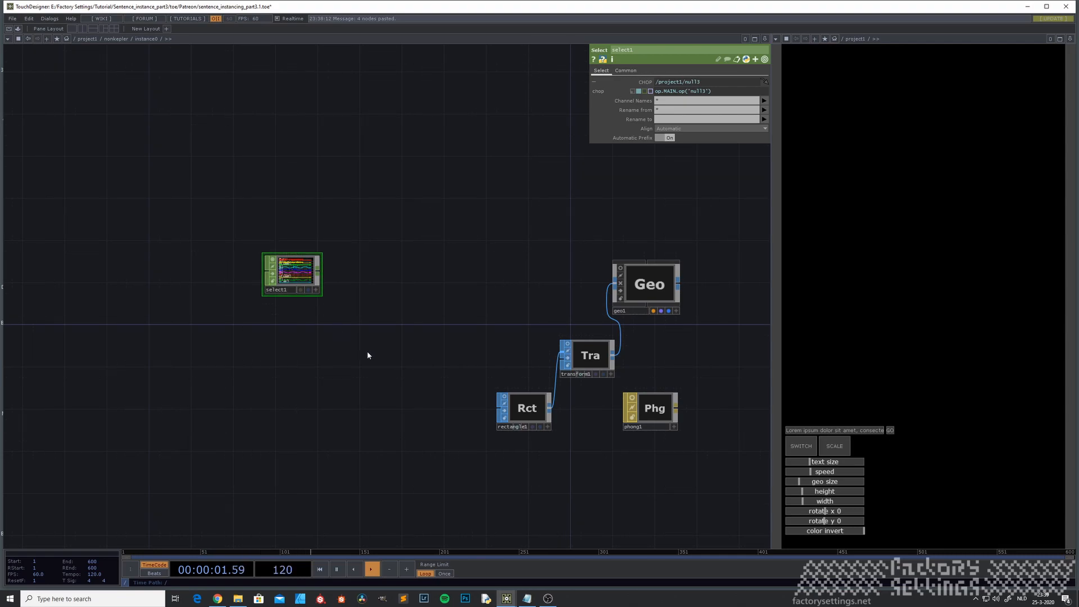
Step: Examine the channel curves in the Select CHOP's viewer
left_click_drag(418, 366, 484, 341)
scroll(338, 251, "up", 5)
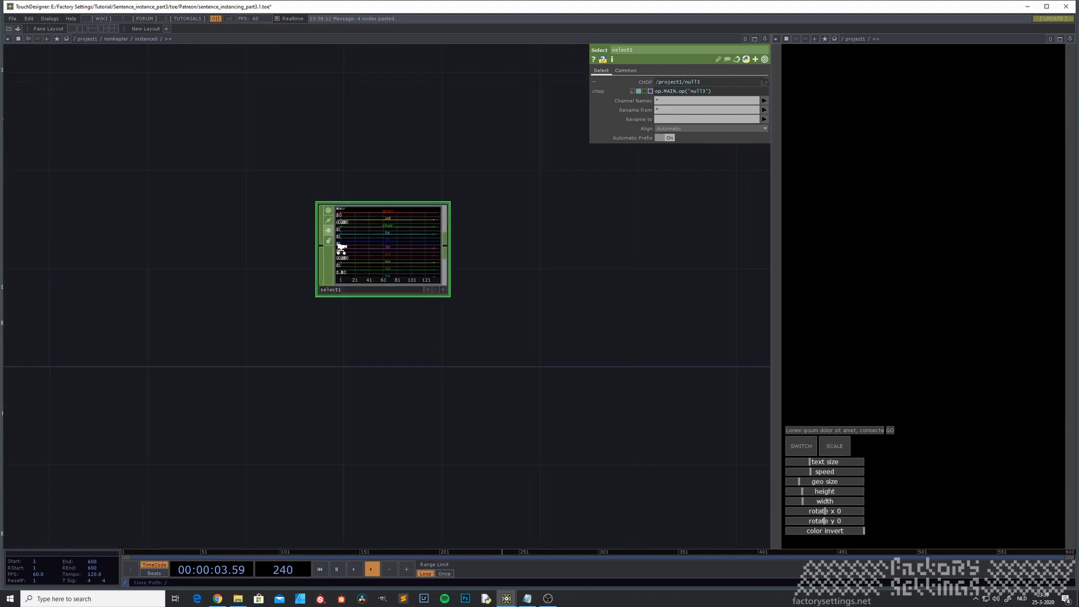
left_click_drag(415, 363, 366, 422)
scroll(354, 349, "up", 2)
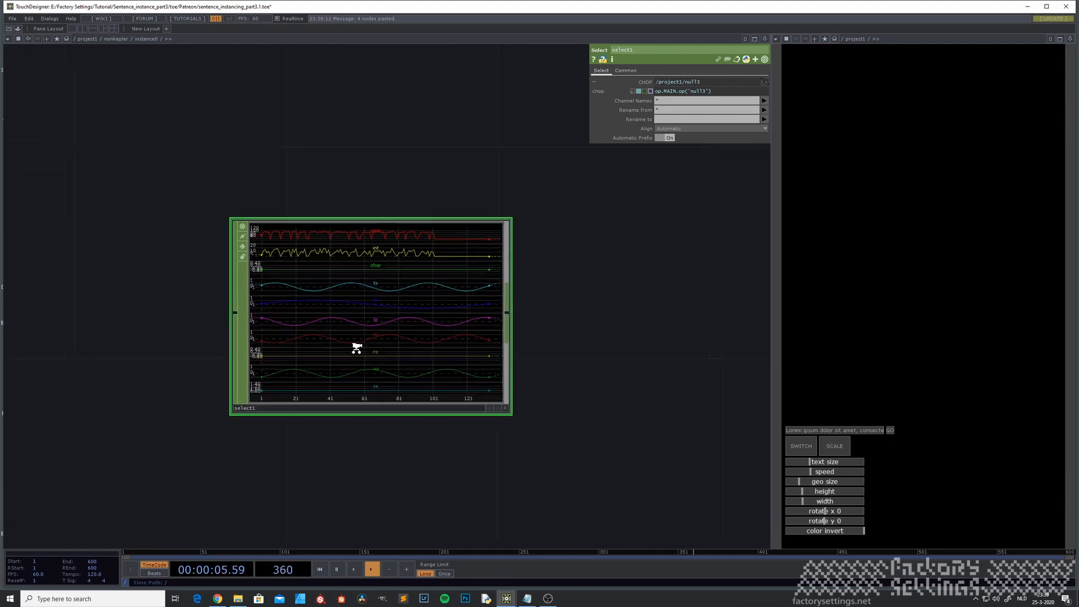
left_click_drag(560, 325, 397, 326)
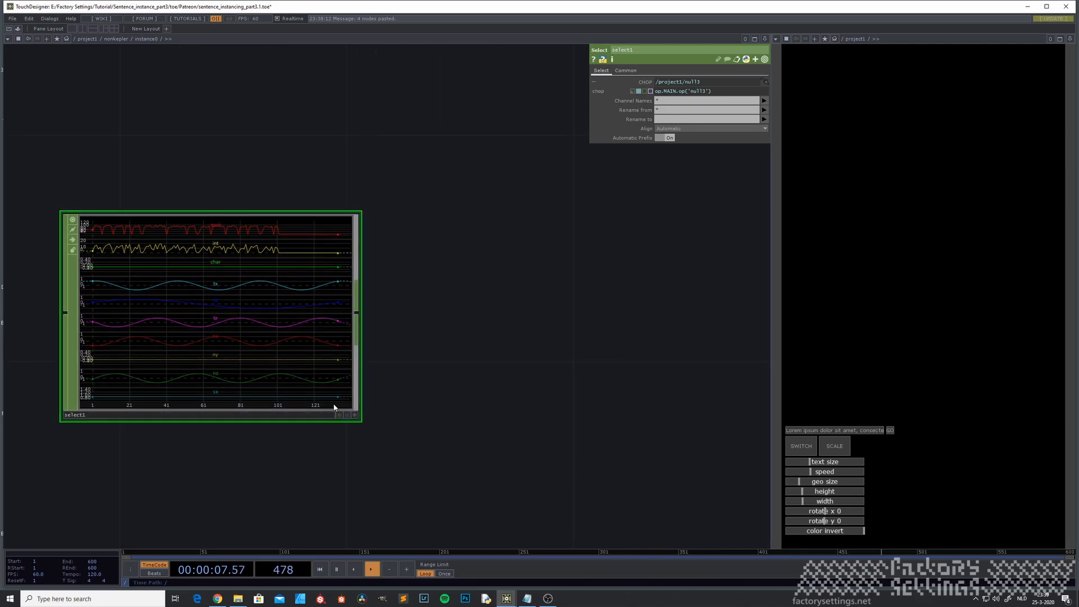
scroll(289, 312, "down", 3)
scroll(216, 298, "up", 3)
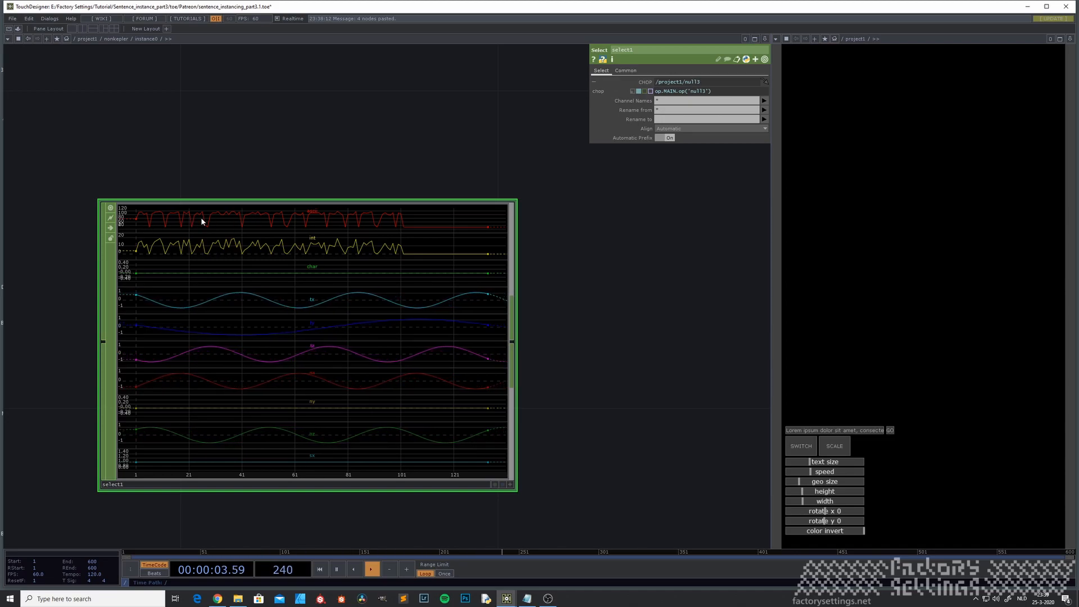
Step: Append a Sort CHOP to the output of the Select CHOP
left_click_drag(563, 346, 417, 304)
middle_click_drag(489, 322, 434, 316)
right_click(421, 308)
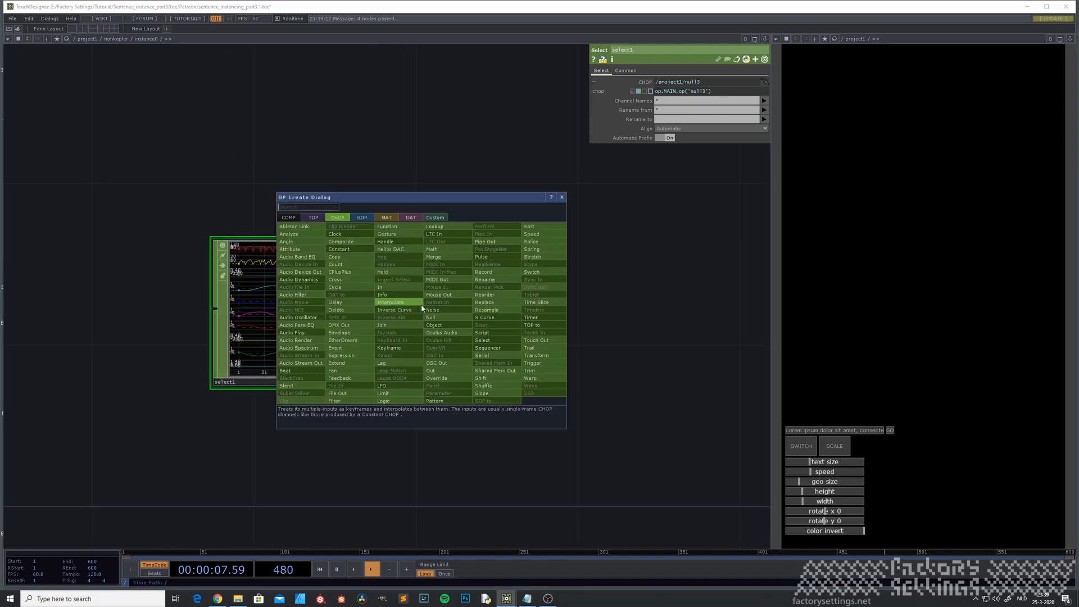
left_click(537, 232)
left_click(605, 310)
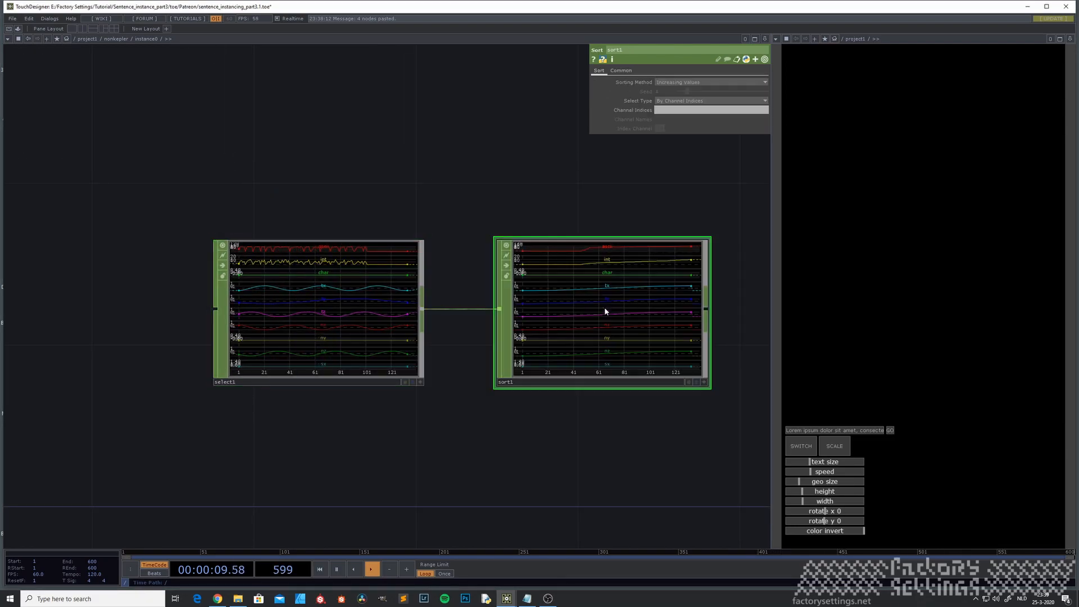
Step: Set the Sort CHOP's Channel Indices to 0 and inspect its sorted channels up close
left_click_drag(552, 433, 441, 440)
left_click(666, 111)
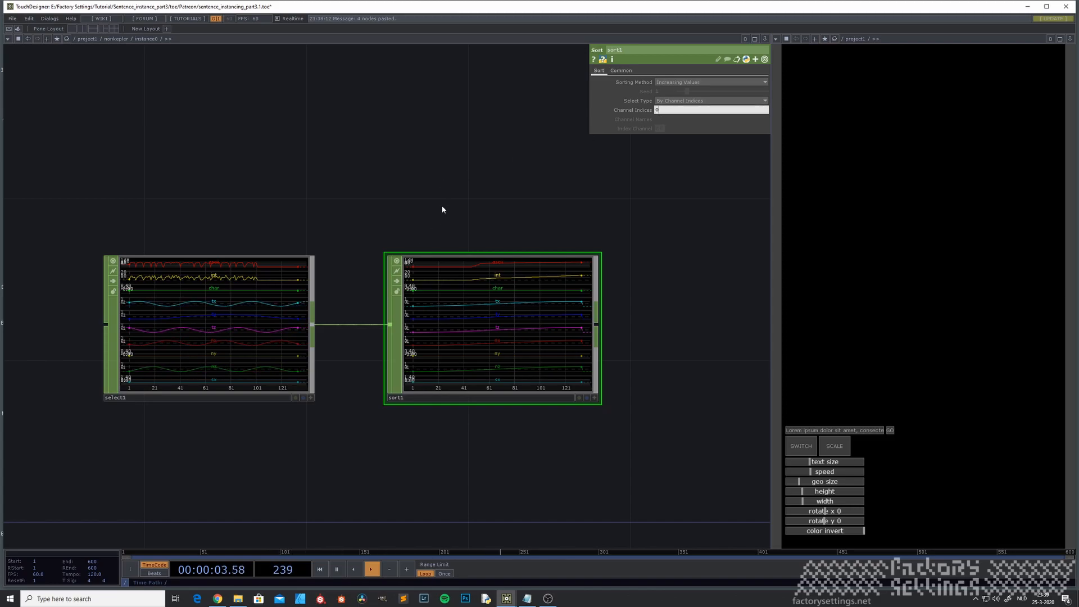
scroll(473, 268, "up", 5)
left_click_drag(450, 177, 377, 161)
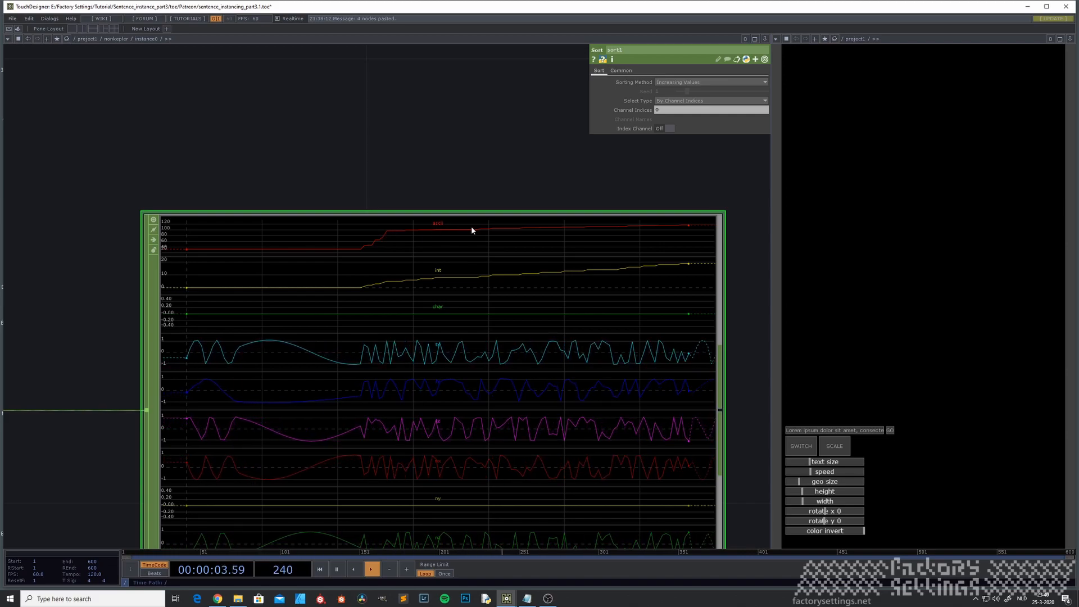
Step: Examine the start and the rising steps of the Sort CHOP's first two channel curves
scroll(471, 226, "down", 3)
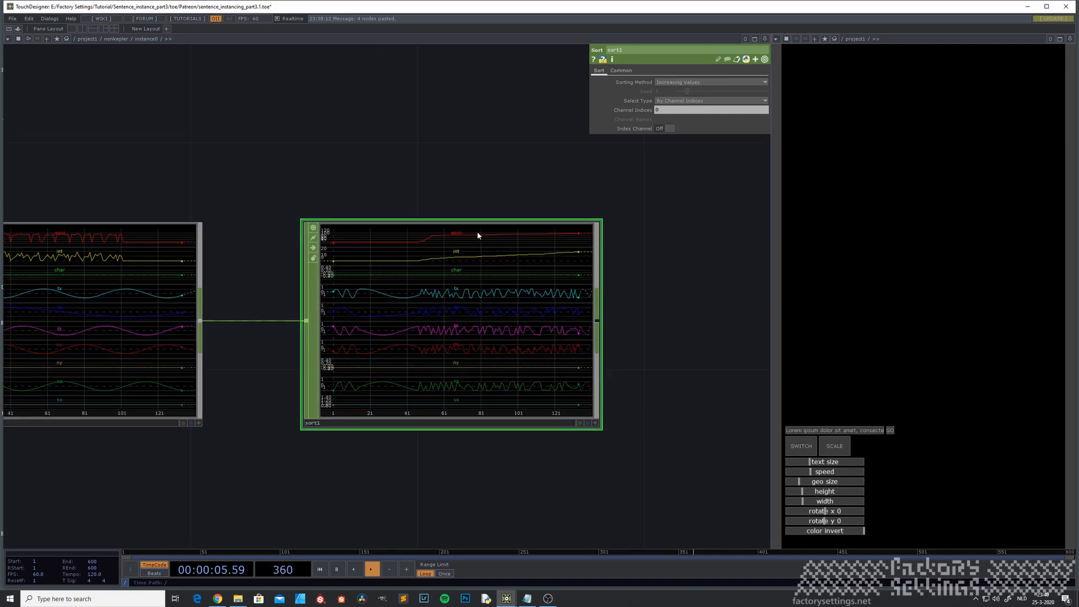
scroll(373, 204, "up", 3)
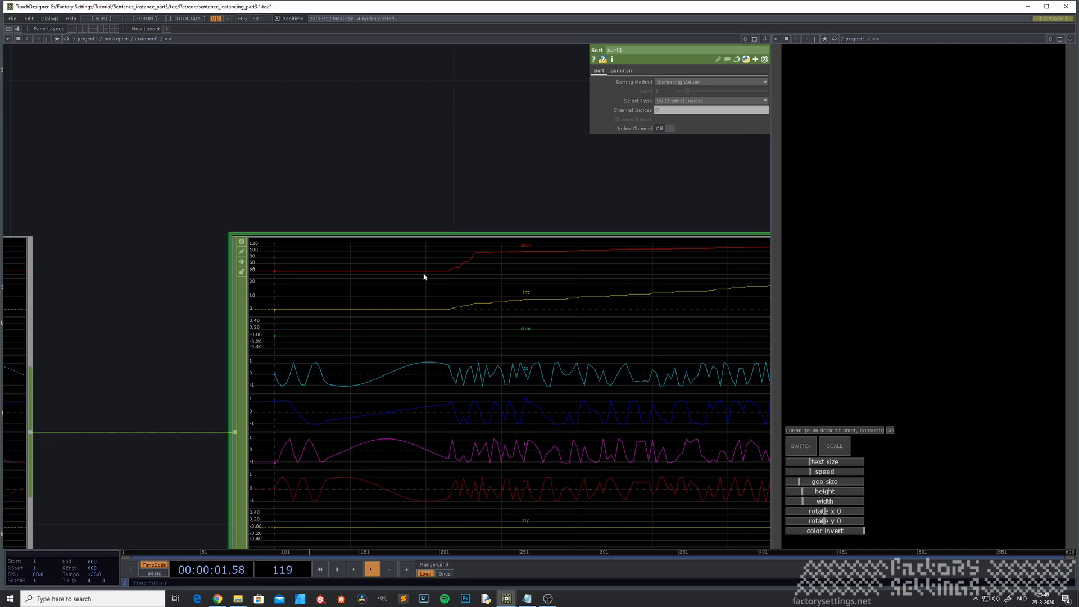
scroll(262, 275, "up", 3)
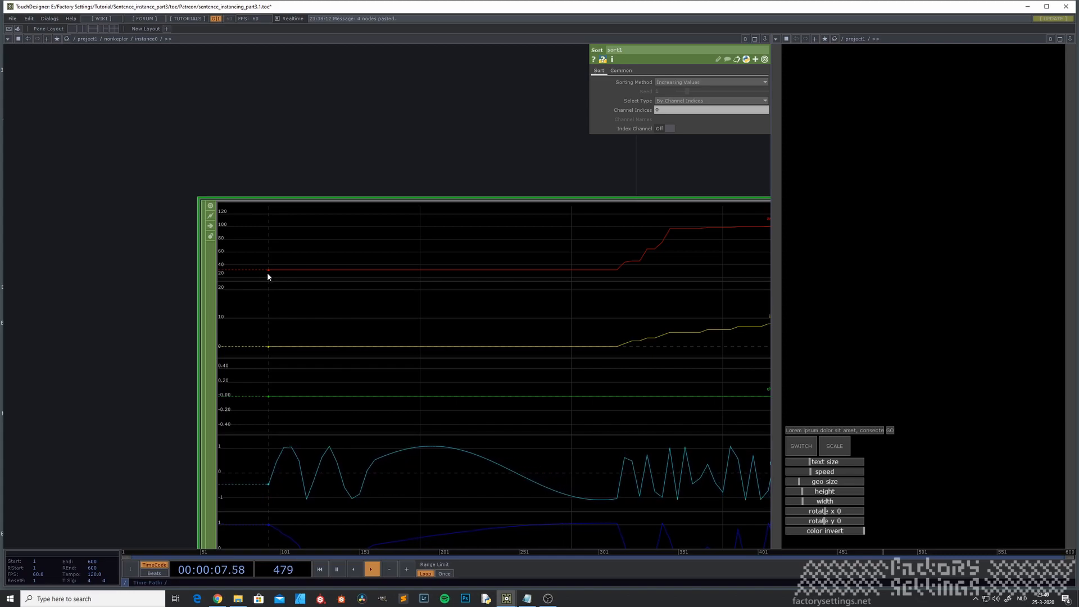
scroll(271, 274, "down", 8)
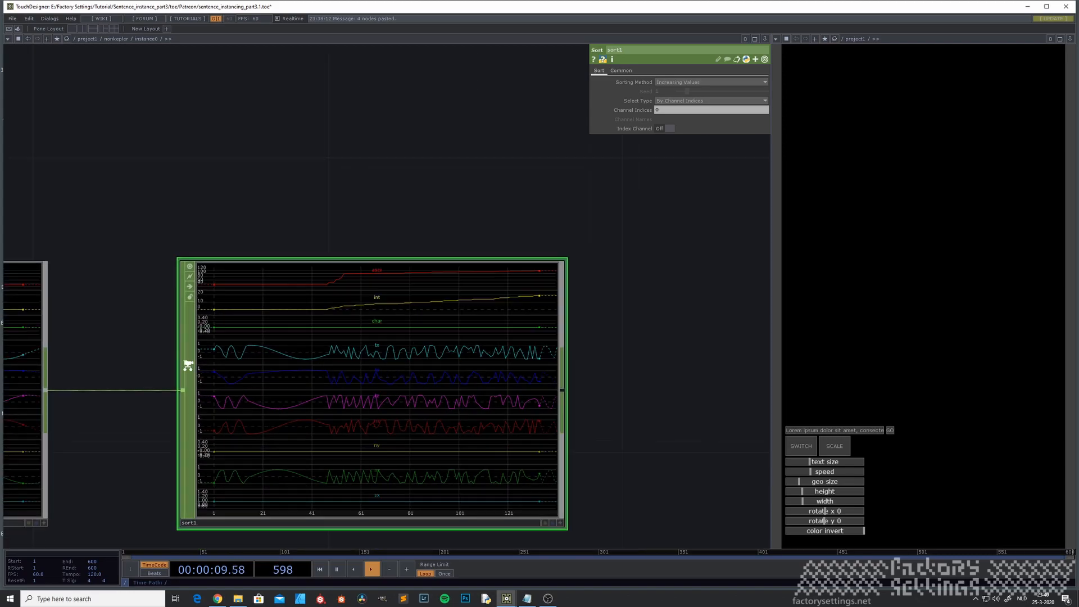
scroll(275, 380, "down", 3)
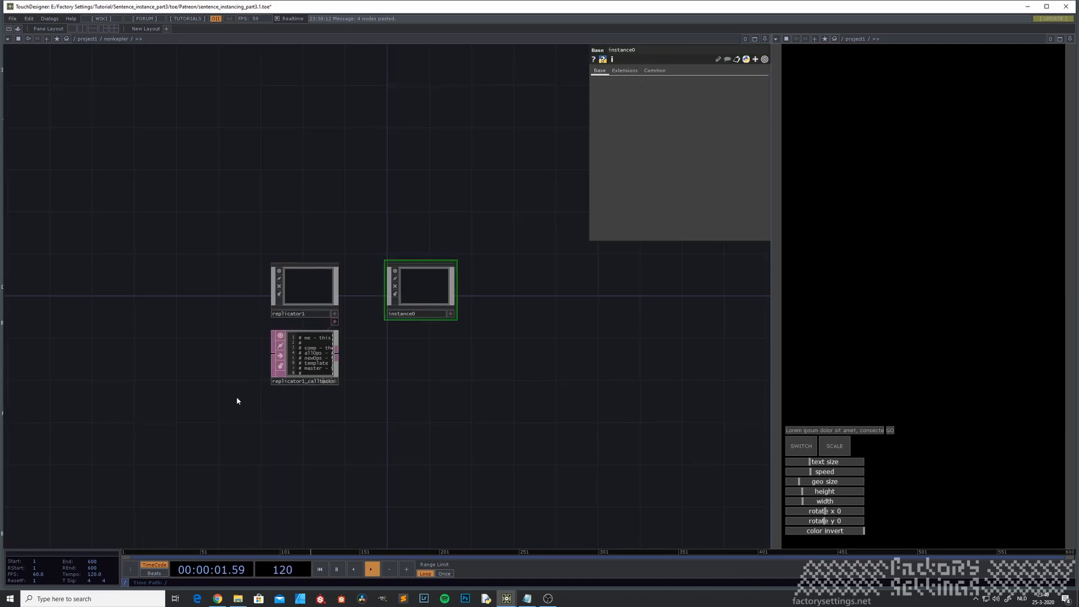
Step: Go up to the project1 network and read the character code, index and letter columns of the replicator table
scroll(224, 364, "down", 3)
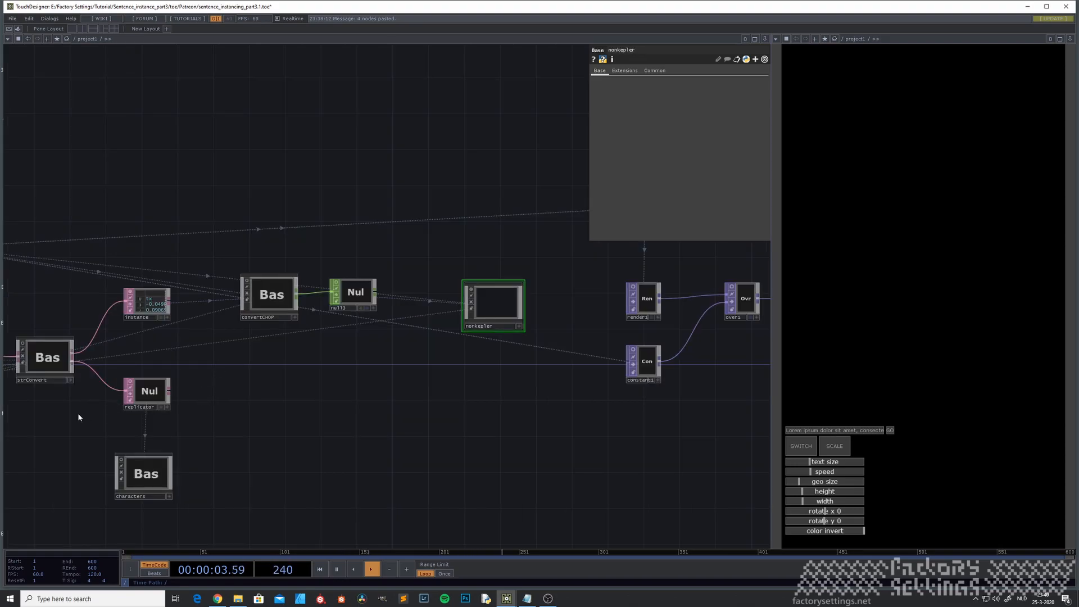
scroll(77, 412, "up", 3)
scroll(137, 390, "up", 2)
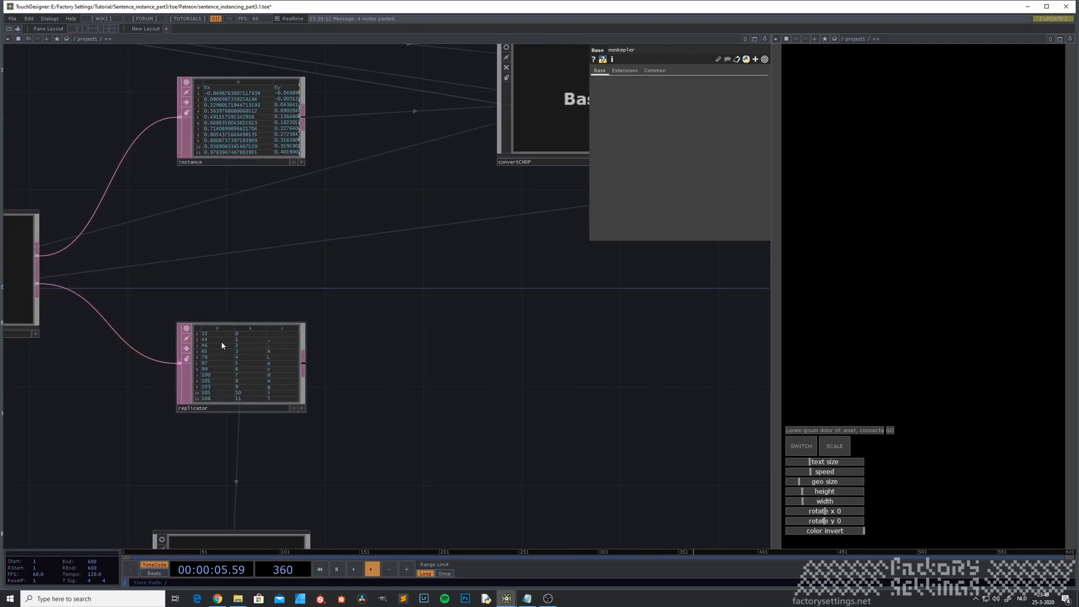
scroll(222, 345, "up", 1)
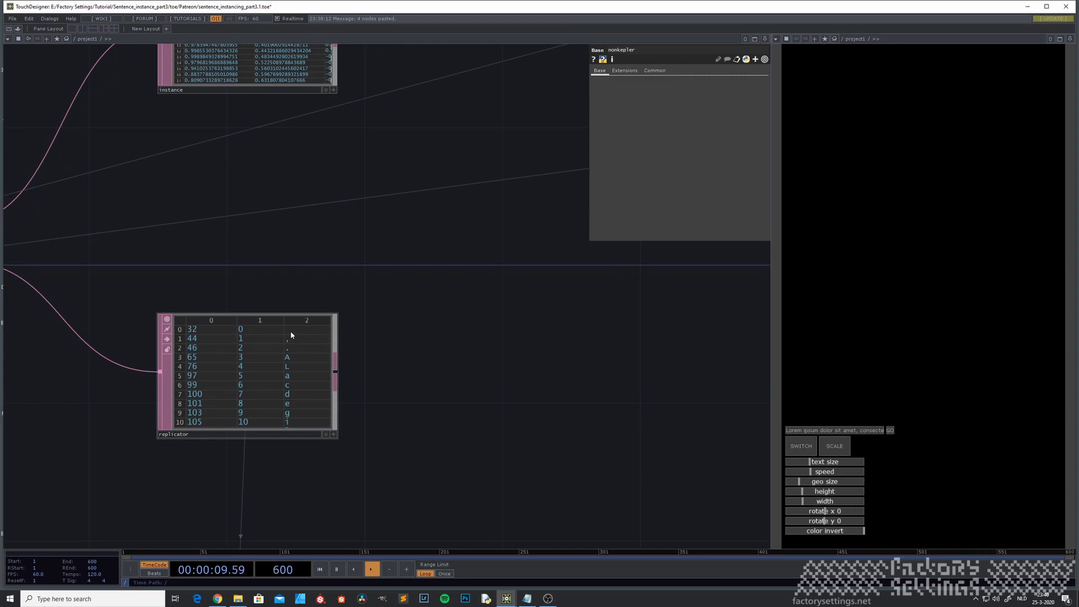
scroll(465, 359, "down", 4)
left_click_drag(496, 363, 457, 386)
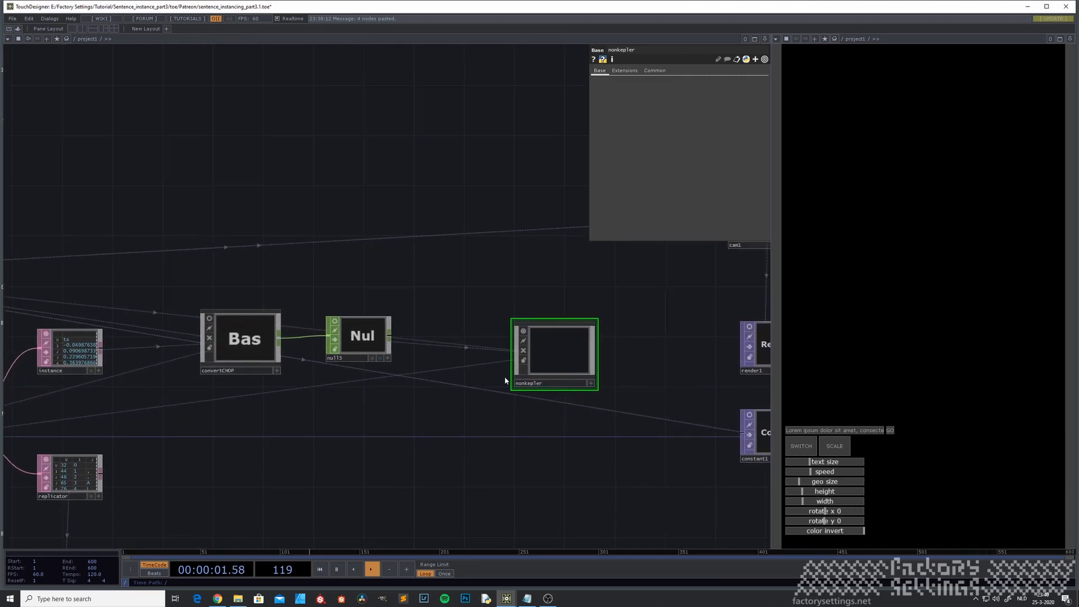
Step: Return to the network inside instance0 and examine where the Sort CHOP's first channel steps from one character to another
key("i")
key("i")
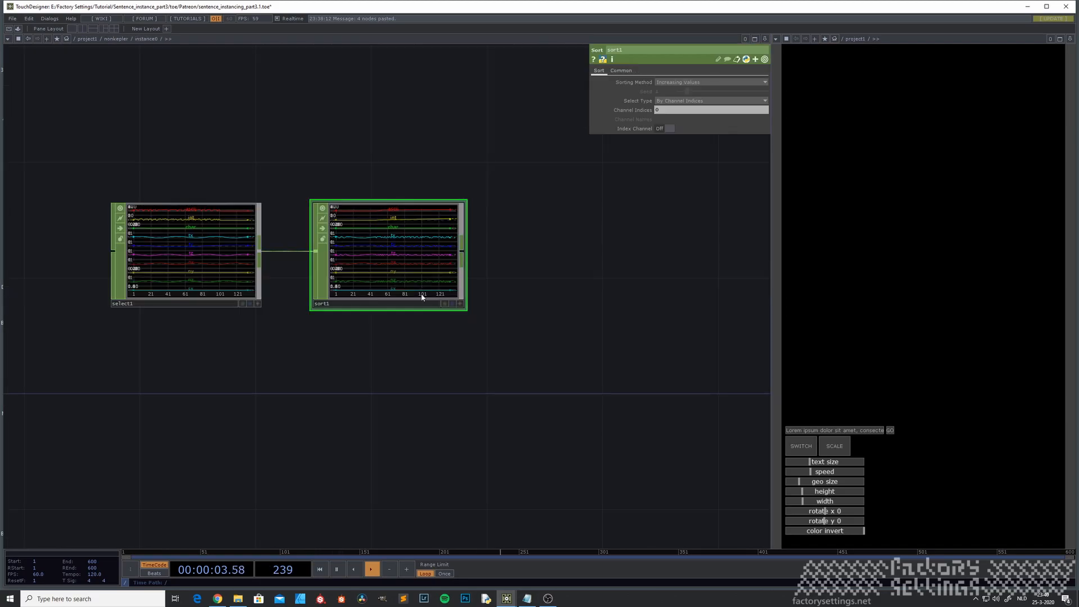
scroll(386, 204, "up", 3)
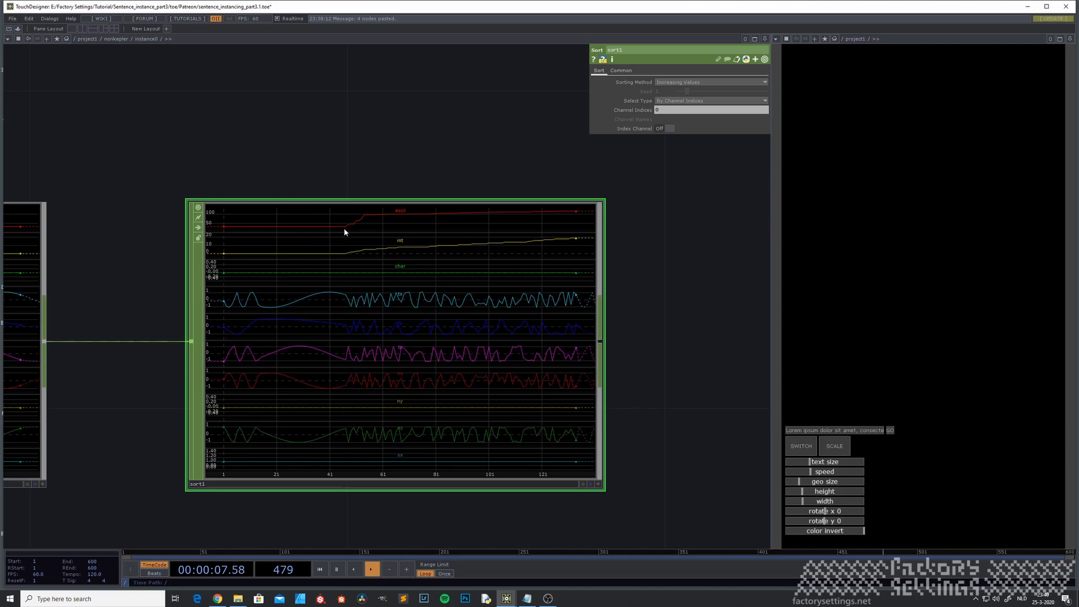
scroll(344, 232, "up", 4)
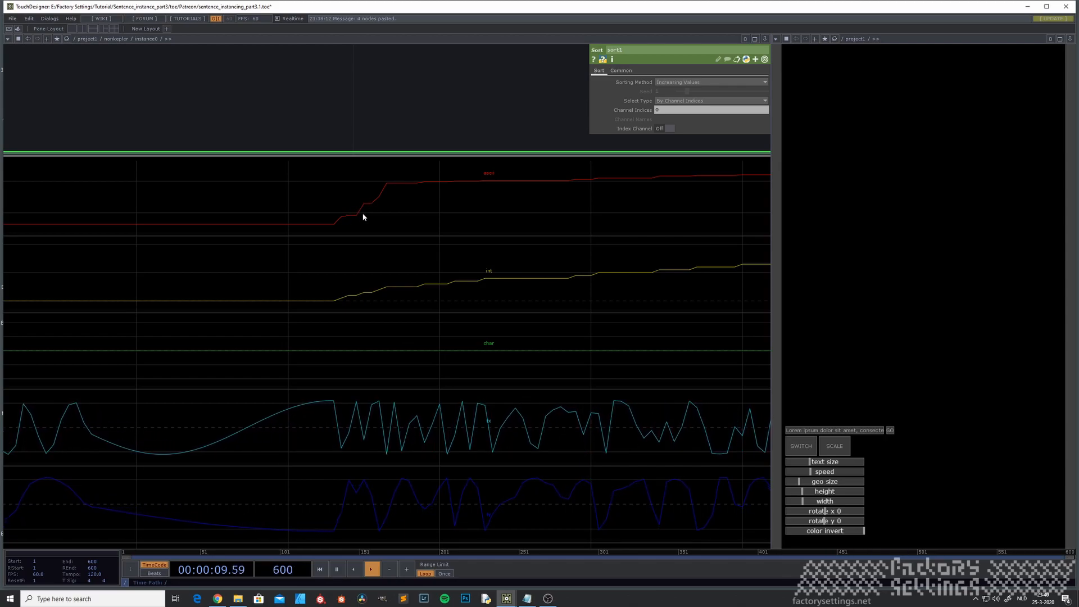
scroll(363, 214, "down", 5)
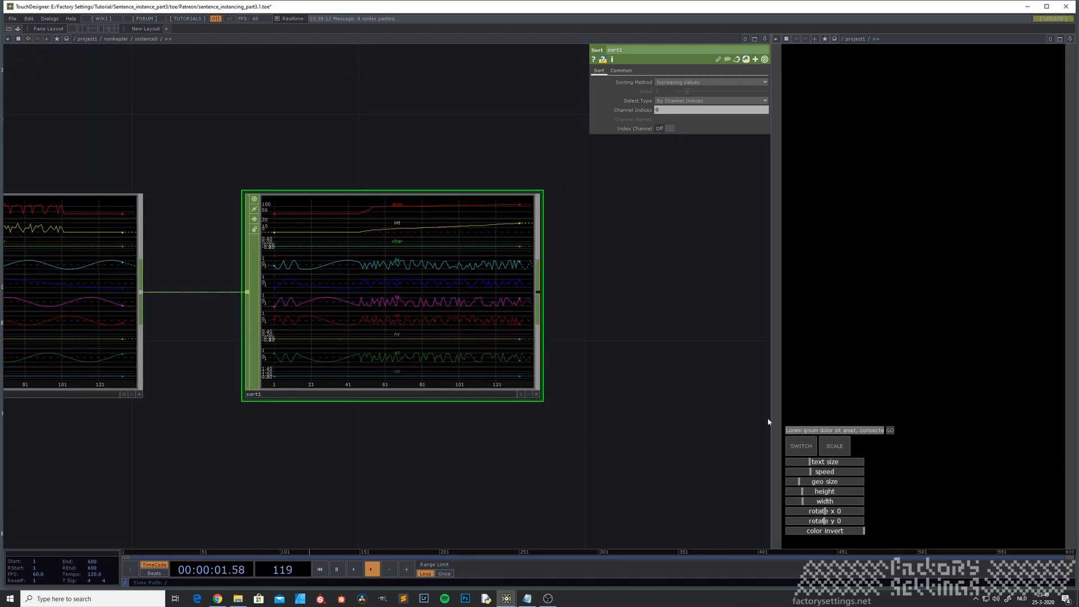
scroll(393, 220, "up", 4)
scroll(383, 213, "down", 4)
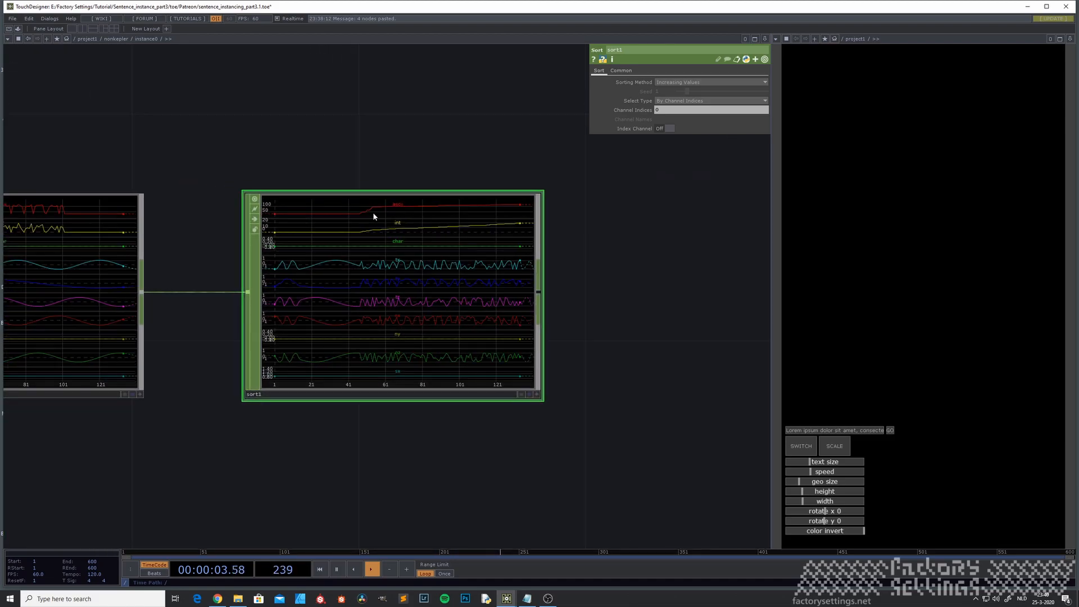
scroll(373, 211, "up", 4)
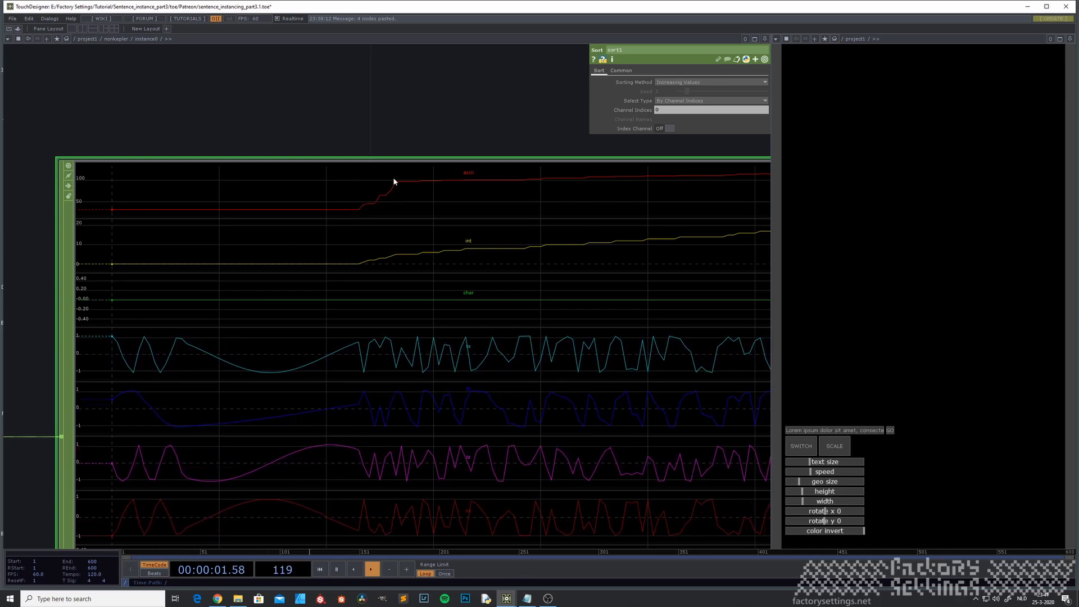
scroll(437, 181, "down", 5)
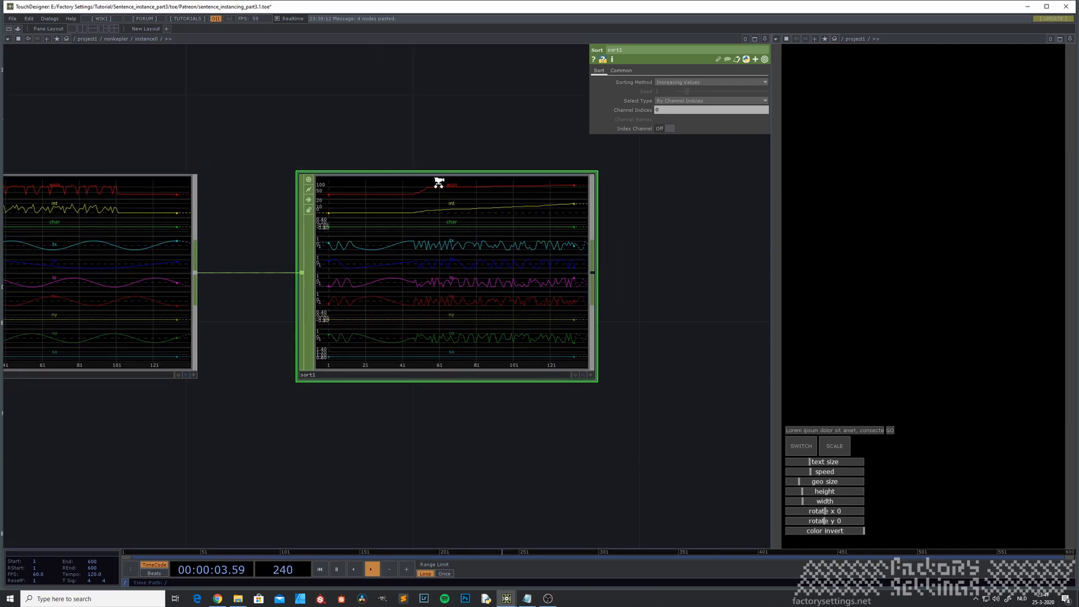
Step: Widen the gap between the Select CHOP and the Sort CHOP inside the instance0 base
scroll(439, 185, "down", 10)
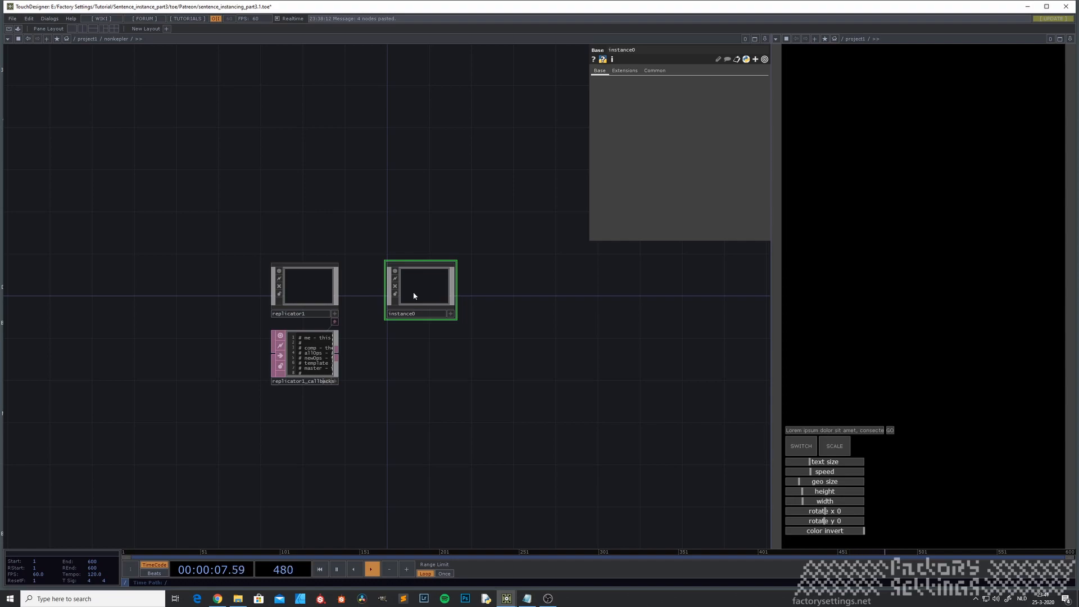
scroll(409, 292, "up", 3)
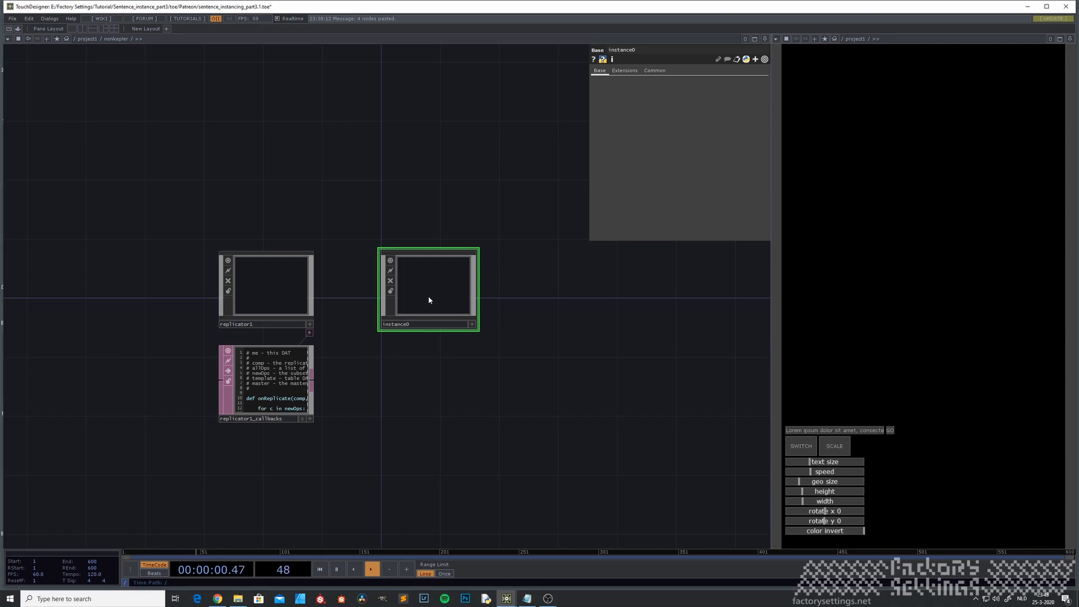
key("i")
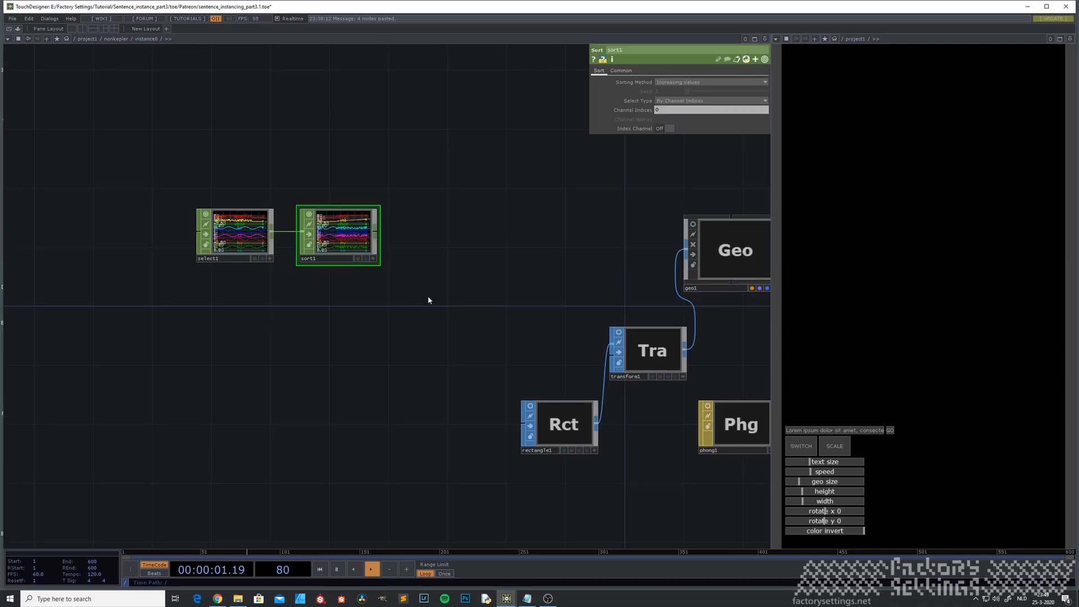
left_click_drag(457, 318, 332, 379)
scroll(331, 379, "down", 3)
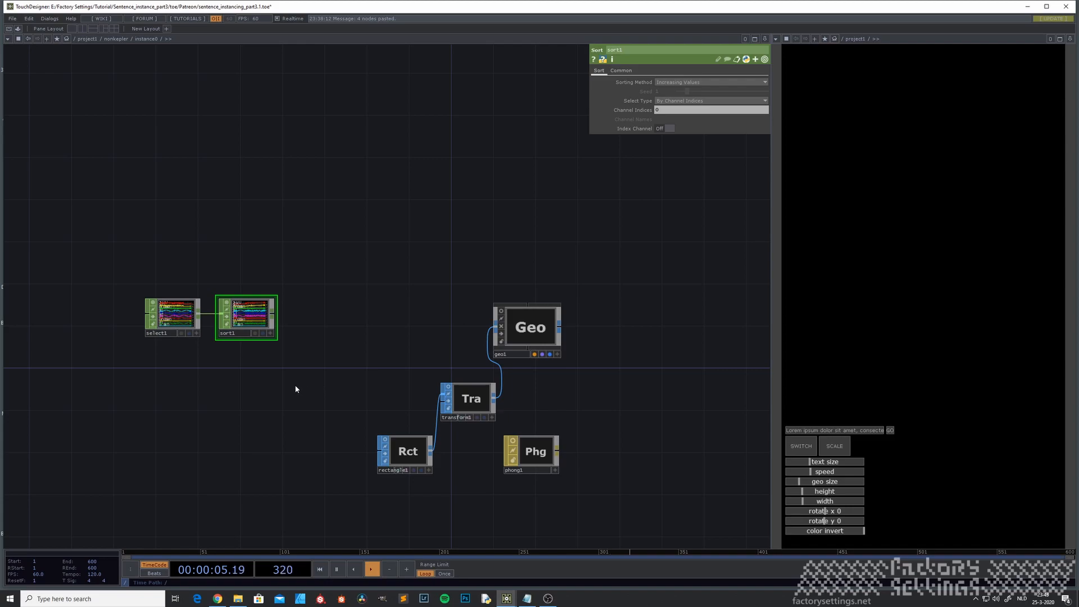
left_click_drag(276, 381, 310, 374)
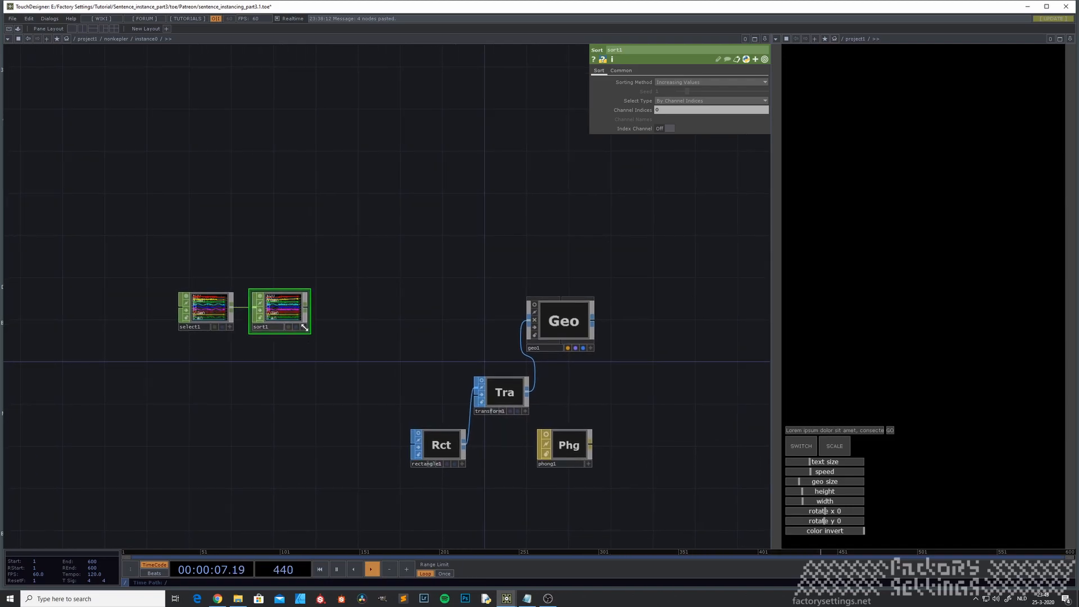
left_click_drag(289, 319, 314, 319)
scroll(284, 369, "up", 2)
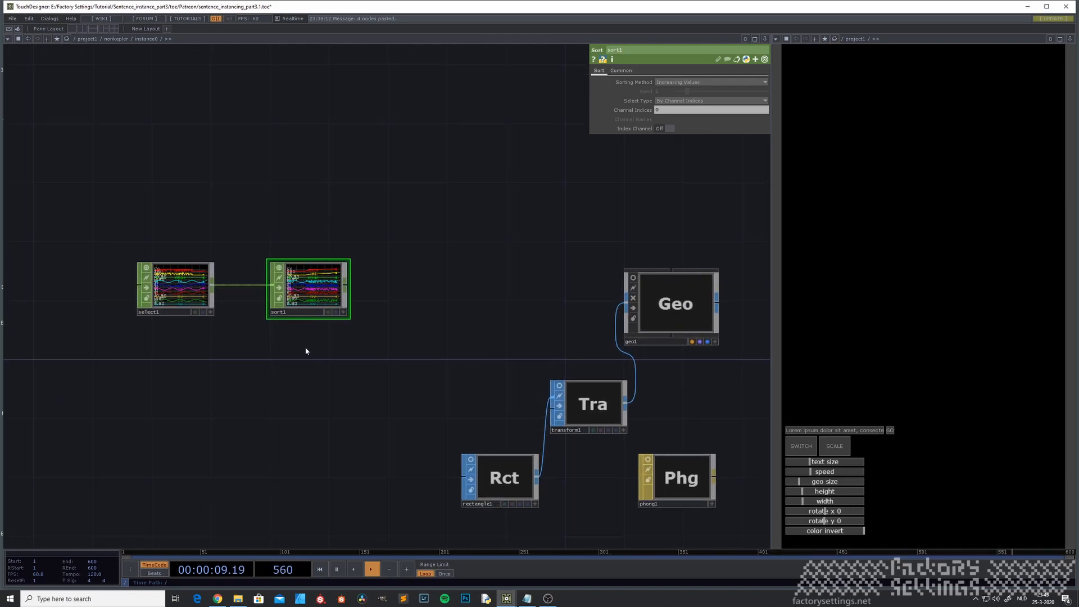
Step: Append a Trim CHOP to the output of the Sort CHOP and inspect its channels
scroll(326, 361, "up", 5)
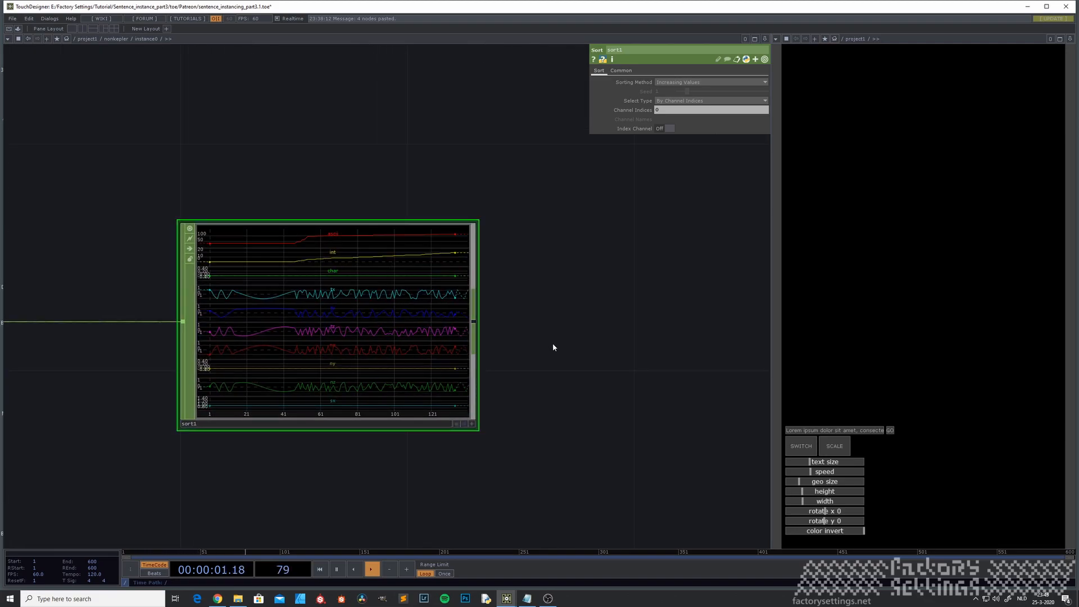
scroll(498, 355, "down", 3)
left_click_drag(499, 344, 400, 352)
right_click(382, 344)
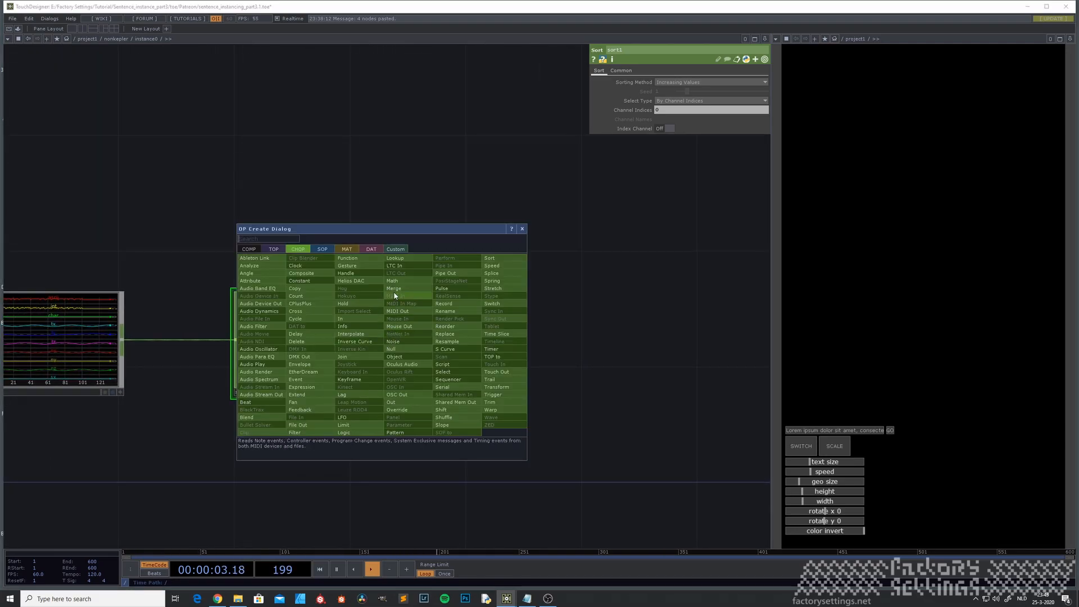
type("tr")
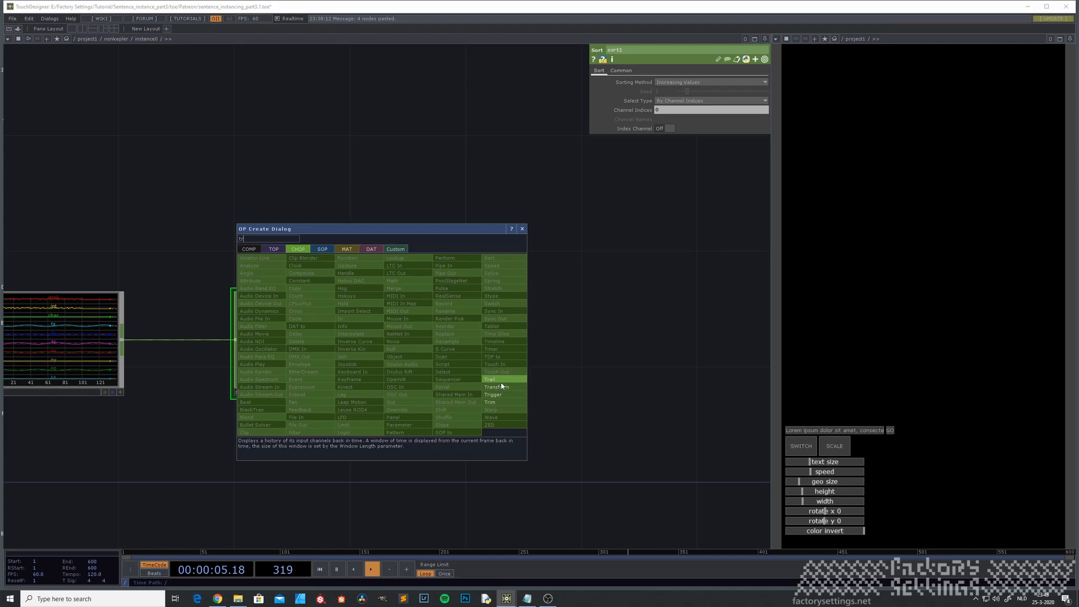
left_click(497, 403)
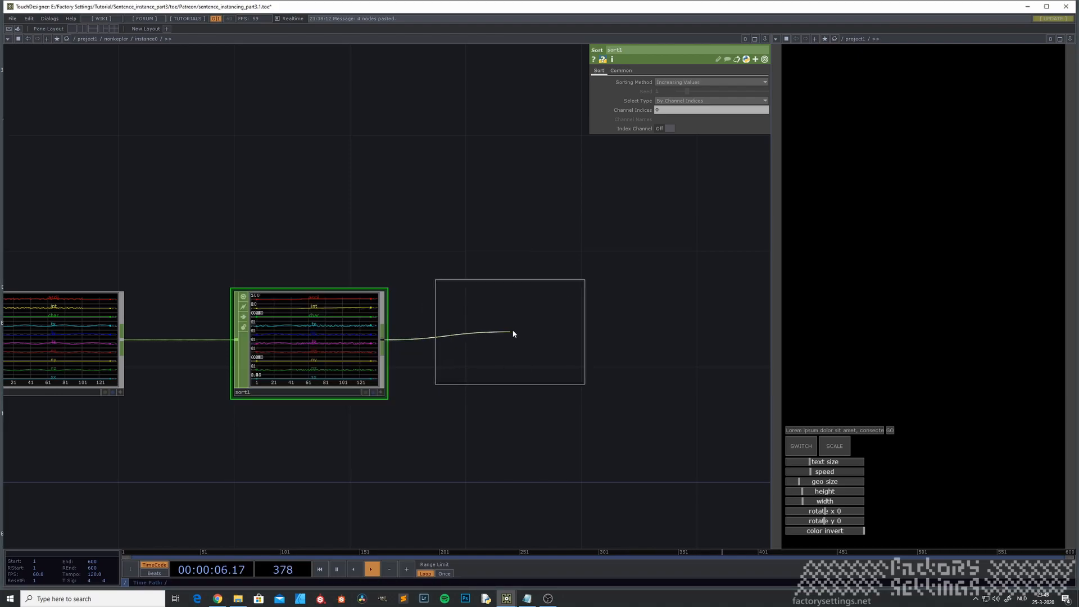
left_click(542, 344)
left_click_drag(372, 428, 265, 423)
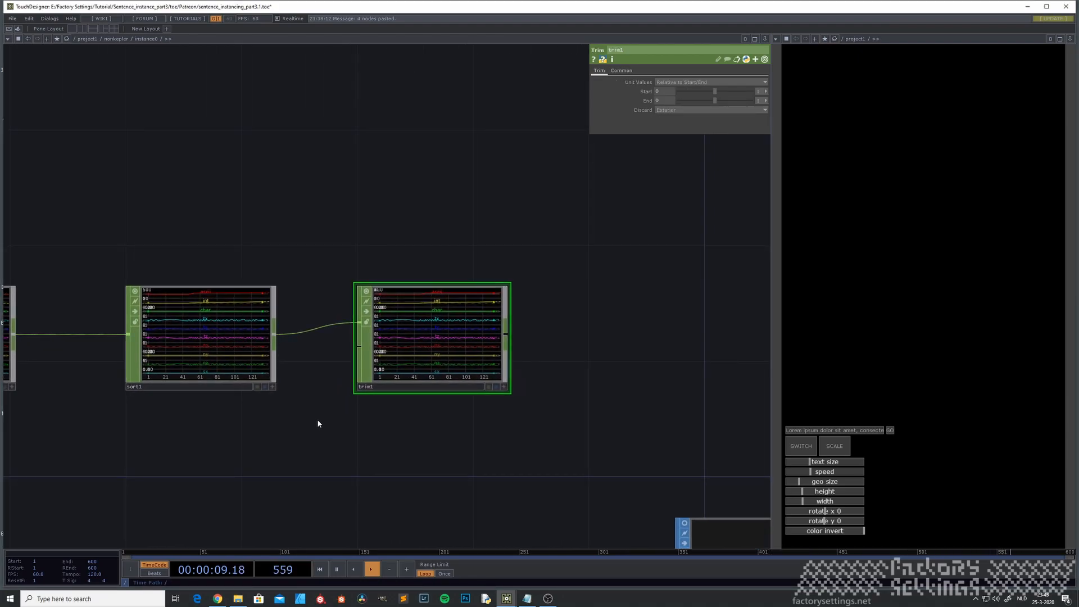
scroll(320, 417, "up", 3)
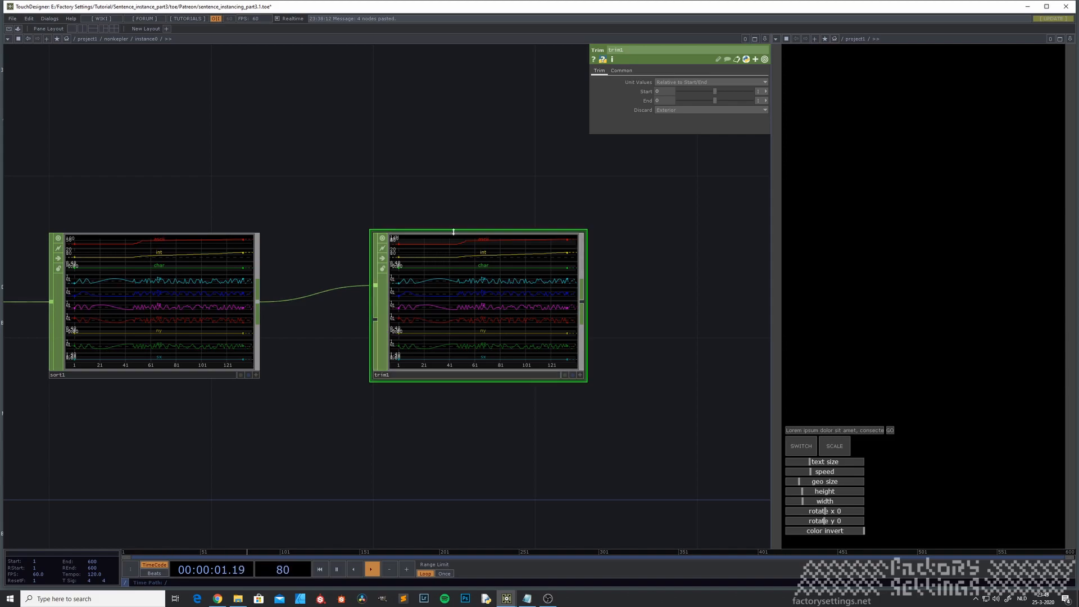
scroll(450, 257, "up", 2)
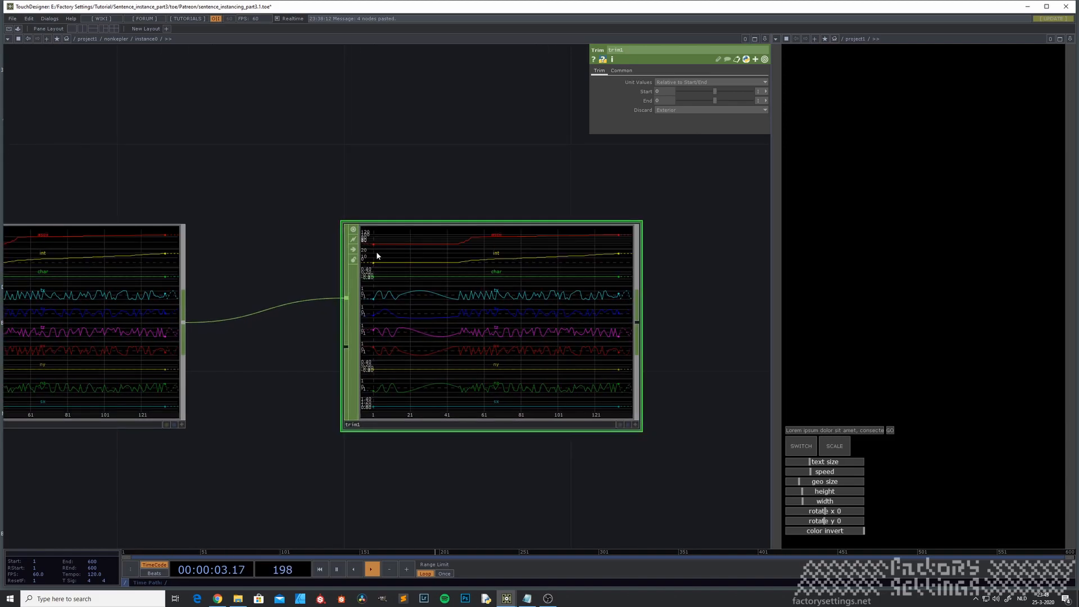
scroll(276, 383, "down", 3)
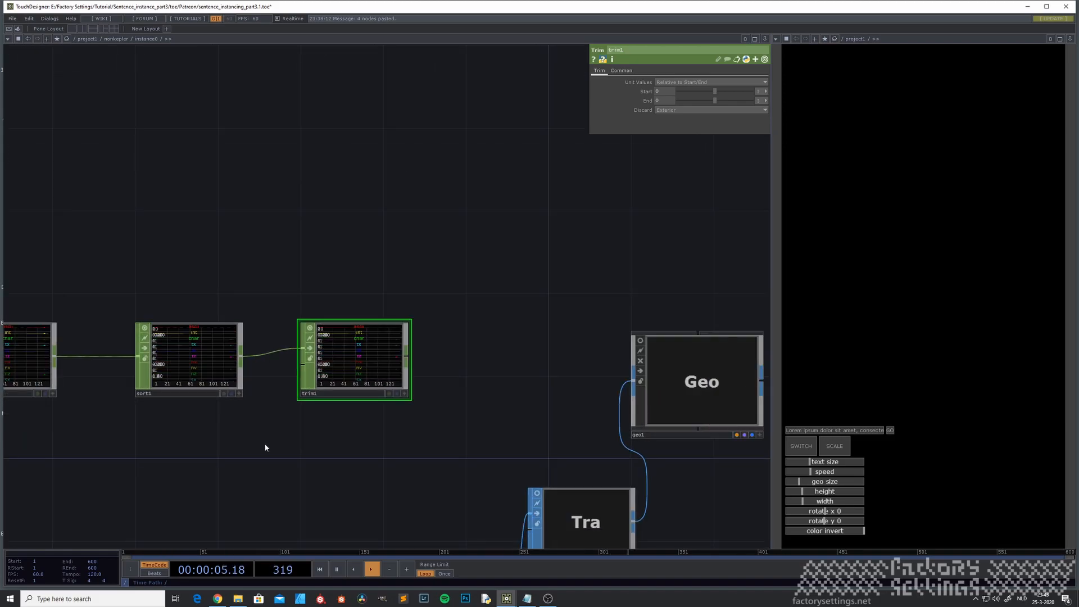
Step: Place a Pattern CHOP below the Sort CHOP and set its type to Constant
key("Tab")
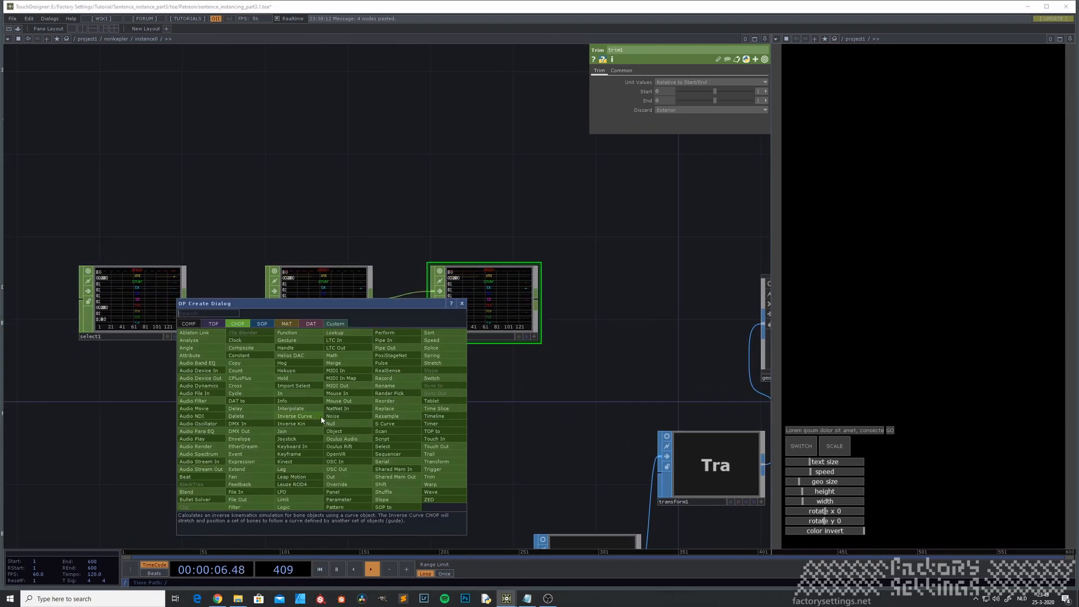
left_click(354, 510)
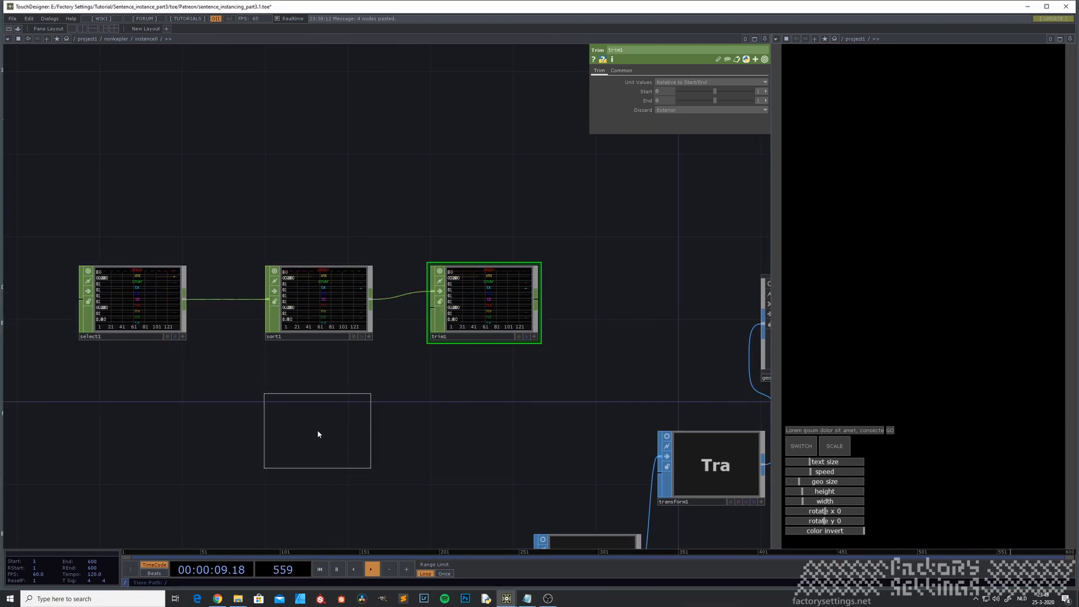
left_click(317, 429)
left_click(691, 82)
left_click(666, 124)
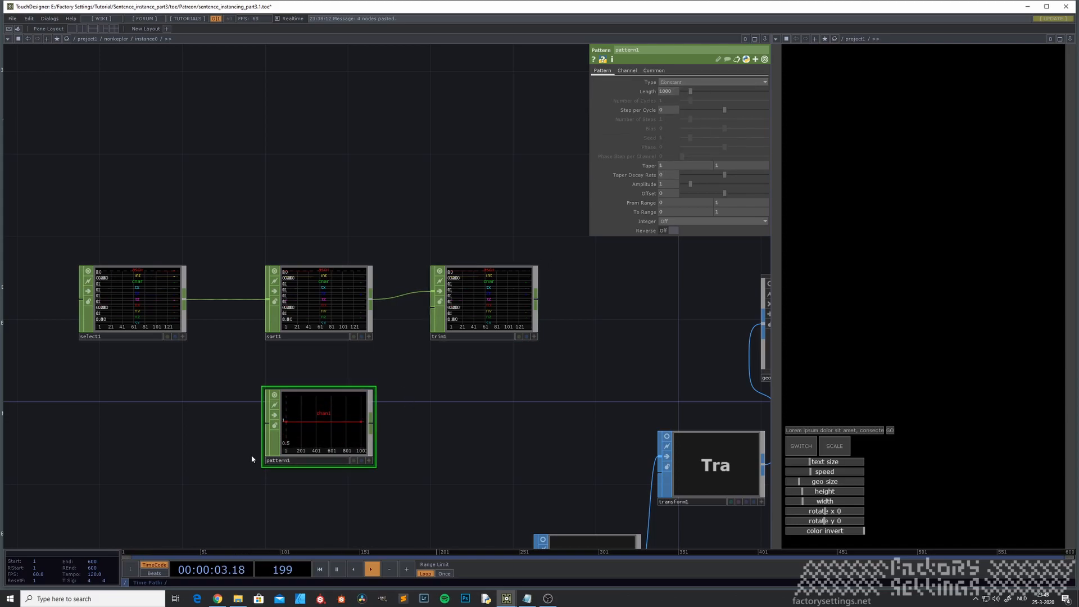
scroll(296, 433, "up", 2)
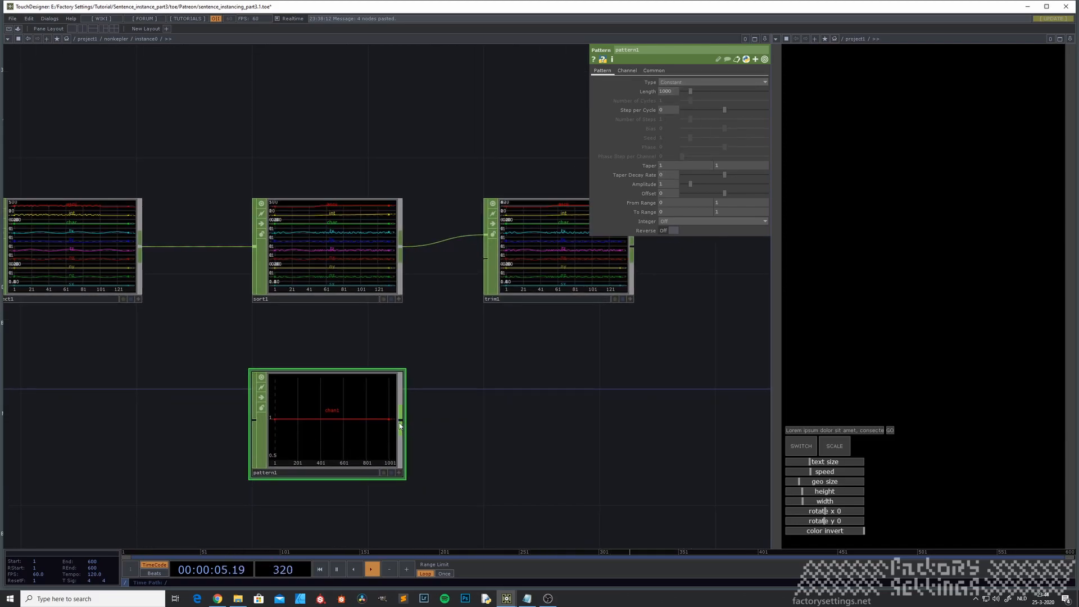
left_click_drag(504, 415, 449, 411)
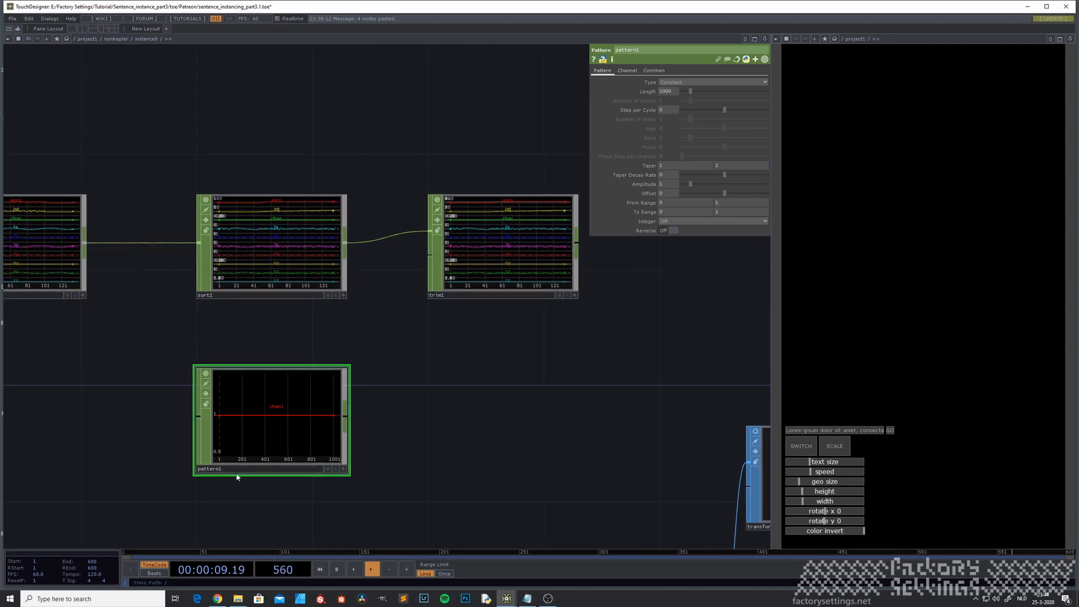
Step: Examine the constant Pattern CHOP alongside the sorted and untrimmed channels in the instance0 base
scroll(227, 456, "up", 2)
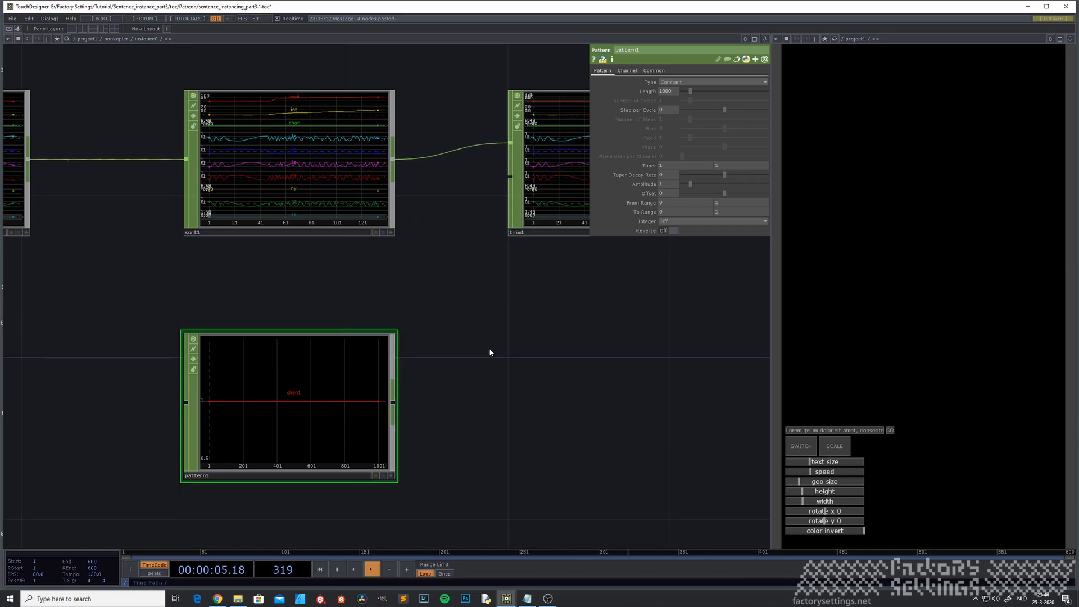
left_click_drag(490, 353, 408, 382)
scroll(409, 381, "down", 2)
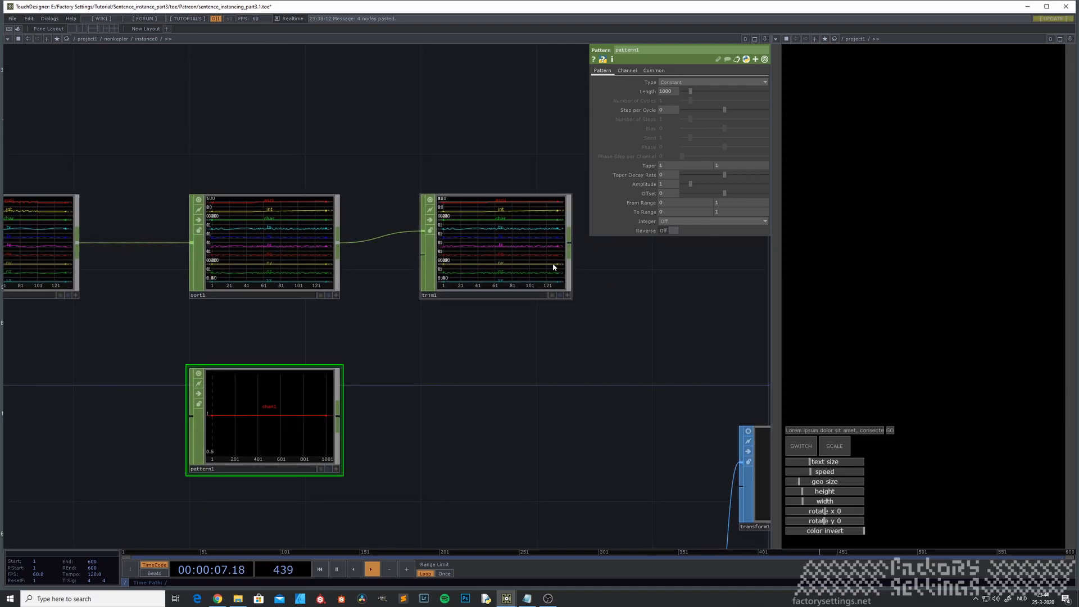
middle_click(513, 275)
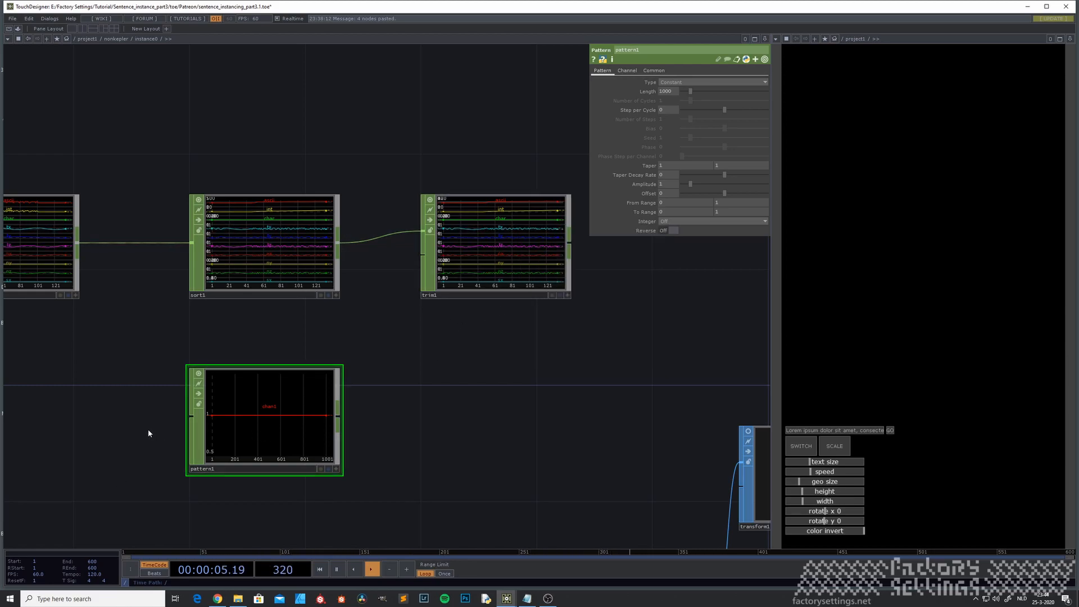
scroll(134, 430, "down", 2)
scroll(242, 422, "down", 1)
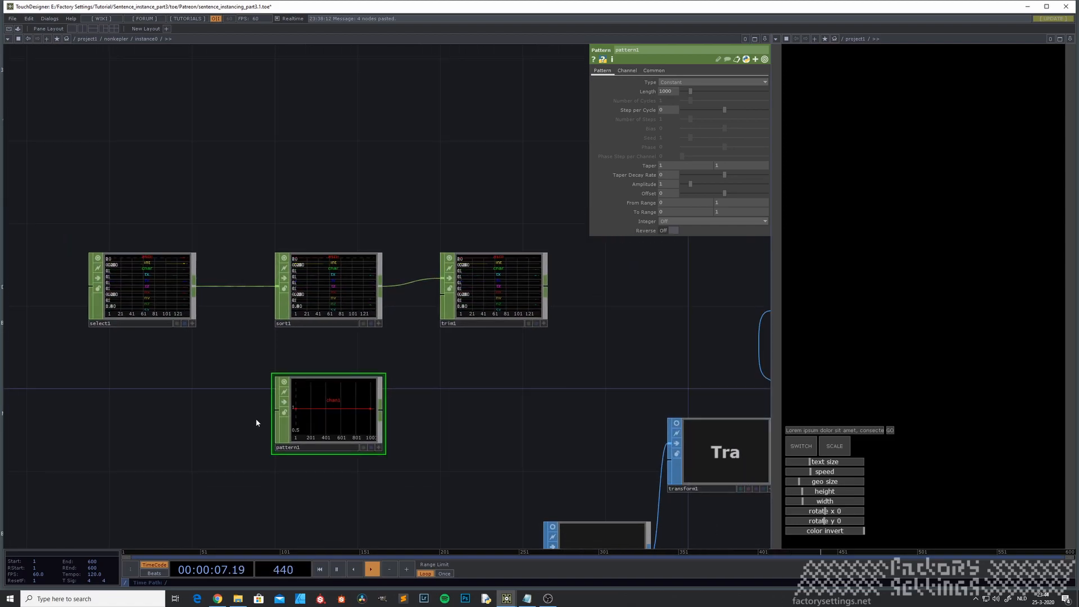
left_click_drag(219, 424, 202, 436)
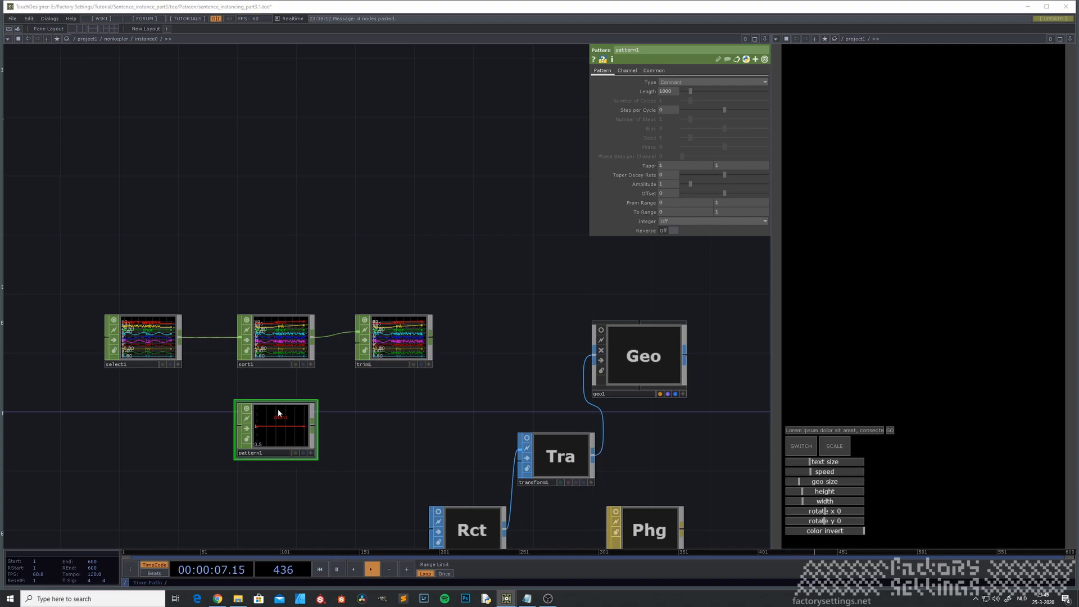
scroll(290, 436, "up", 3)
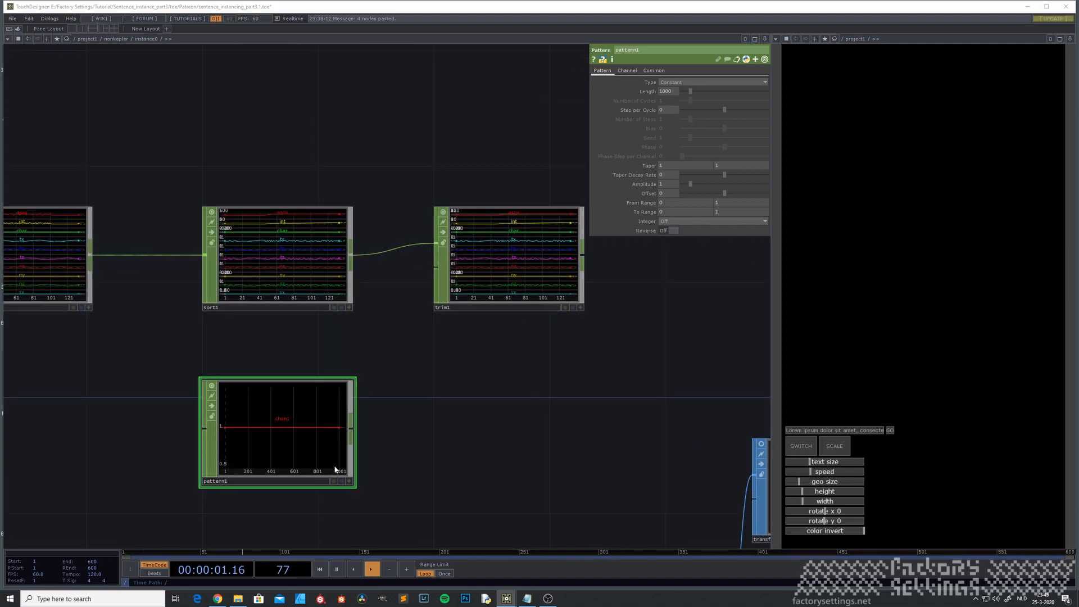
left_click_drag(443, 353, 414, 388)
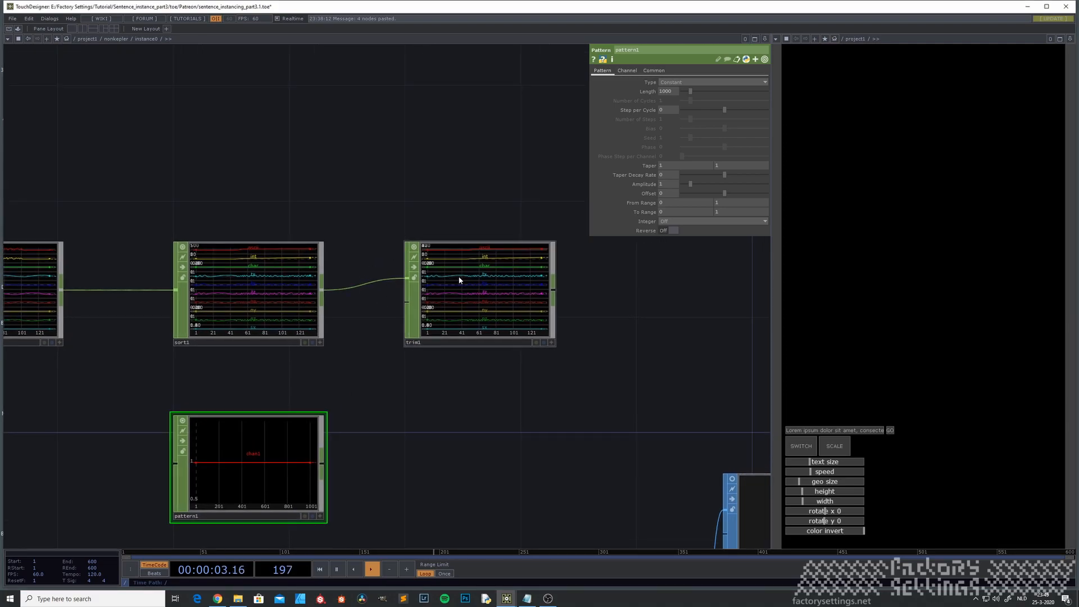
Step: Shift the Pattern CHOP away from its spot below the Sort CHOP and append a Trim CHOP to its output
left_click_drag(344, 424, 229, 330)
scroll(274, 369, "down", 3)
left_click_drag(241, 371, 175, 373)
left_click_drag(254, 476, 342, 512)
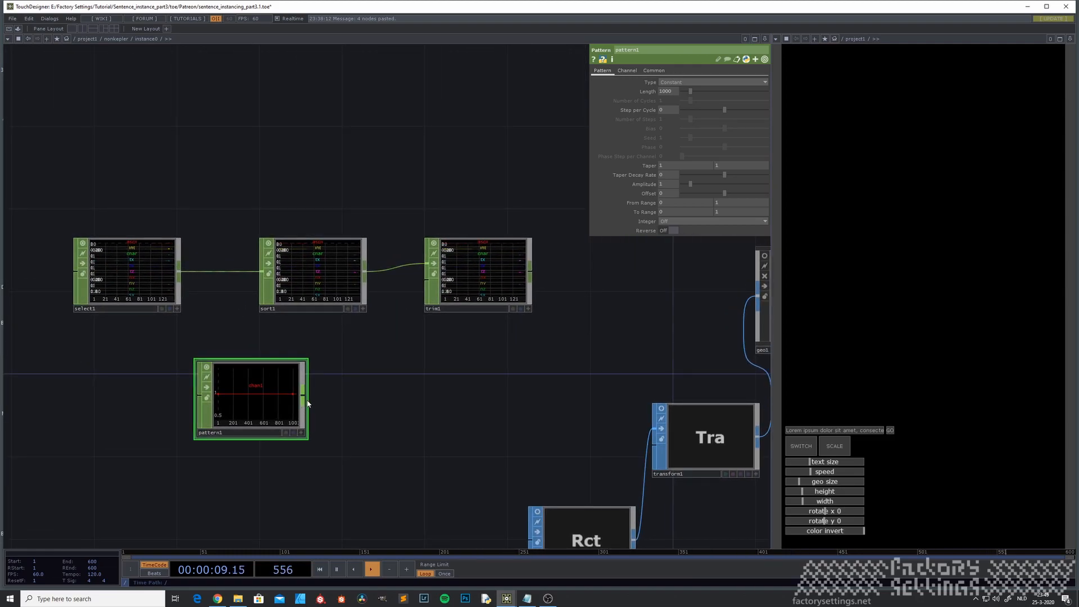
key("Tab")
type("tr")
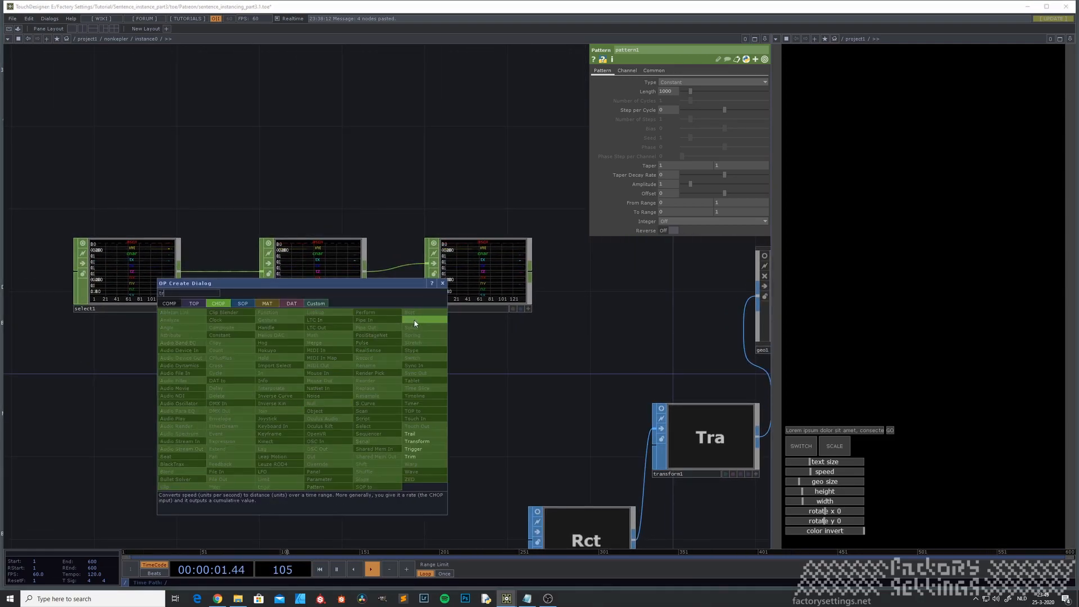
left_click(417, 458)
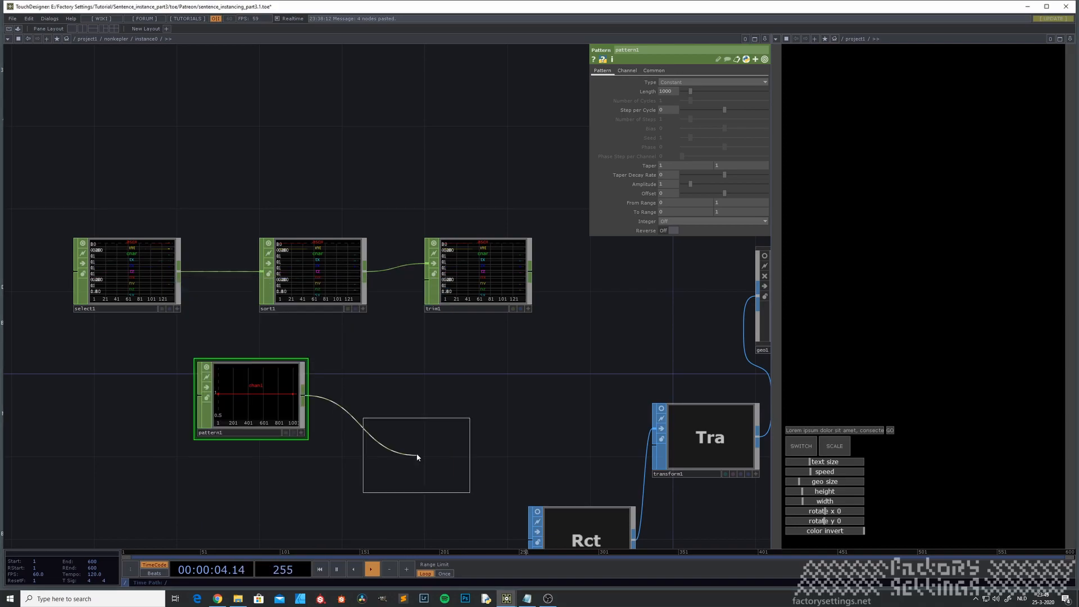
left_click(423, 398)
left_click_drag(296, 458, 353, 455)
Step: Set the Pattern CHOP's length to 1
left_click(306, 400)
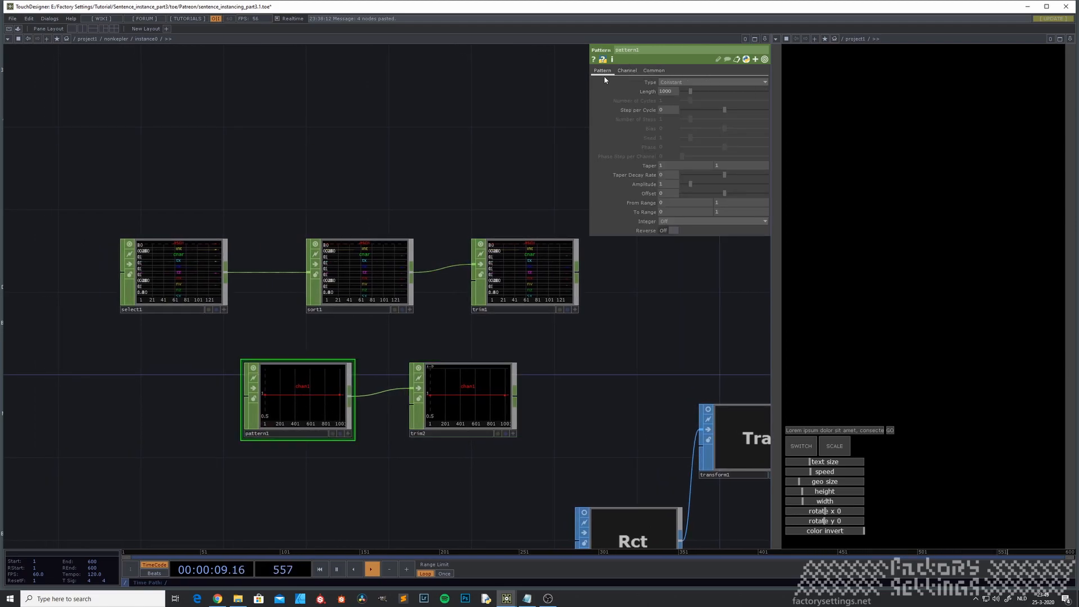
type("1")
key("Return")
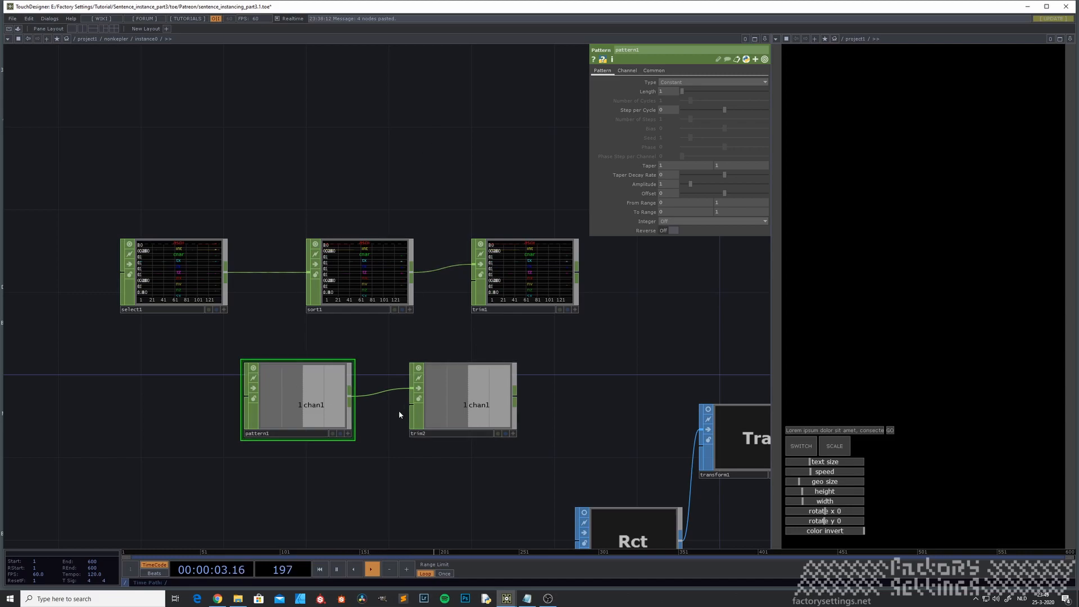
Step: Set the start to 3 and the end to 8 on the Trim CHOP fed by the Pattern CHOP
left_click(465, 397)
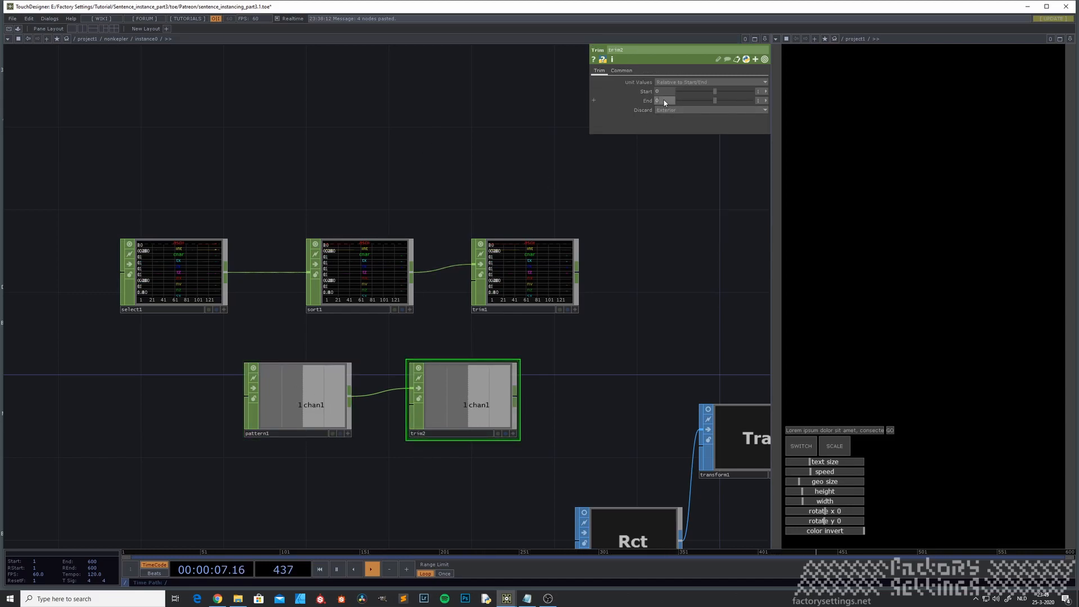
left_click_drag(670, 93, 705, 93)
middle_click_drag(661, 95, 672, 93)
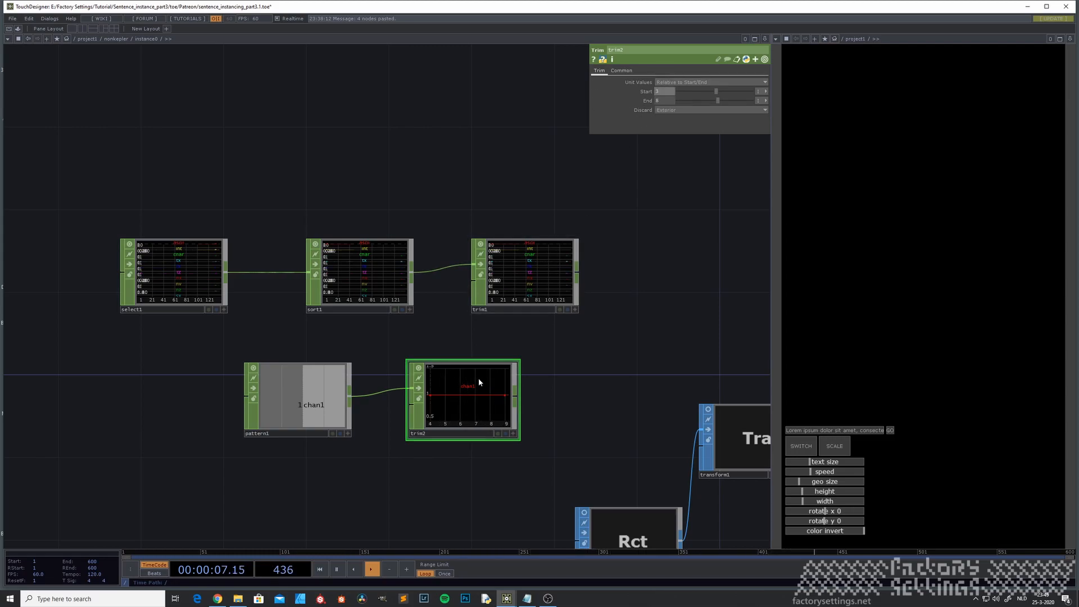
scroll(443, 420, "up", 3)
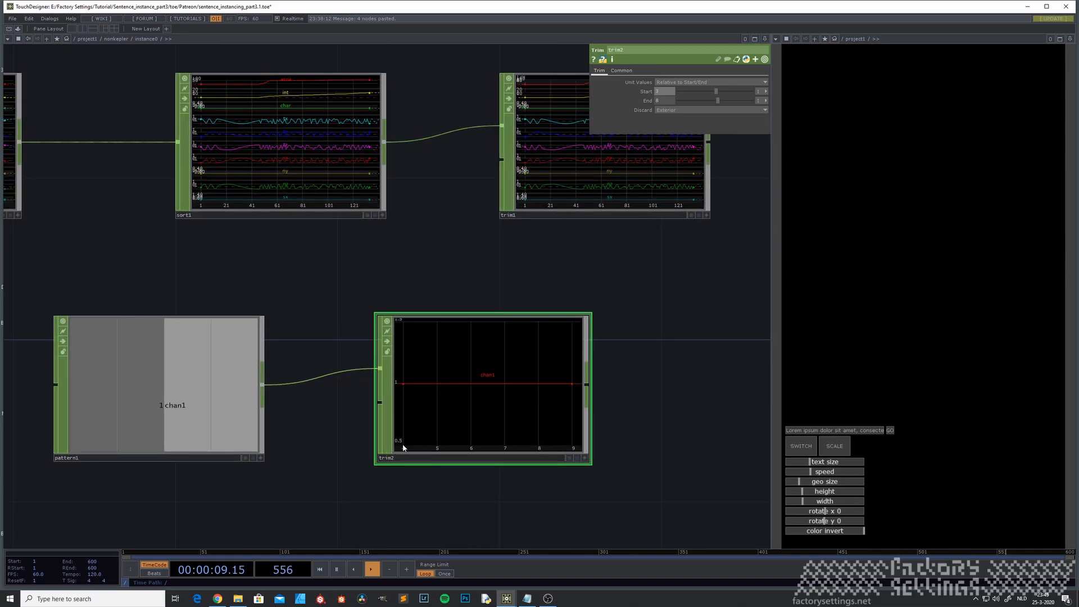
scroll(582, 437, "down", 2)
Step: Move trim1 farther from the Sort CHOP, connect trim2 to trim1's second input, and inspect its trimmed channels
left_click_drag(648, 362, 420, 376)
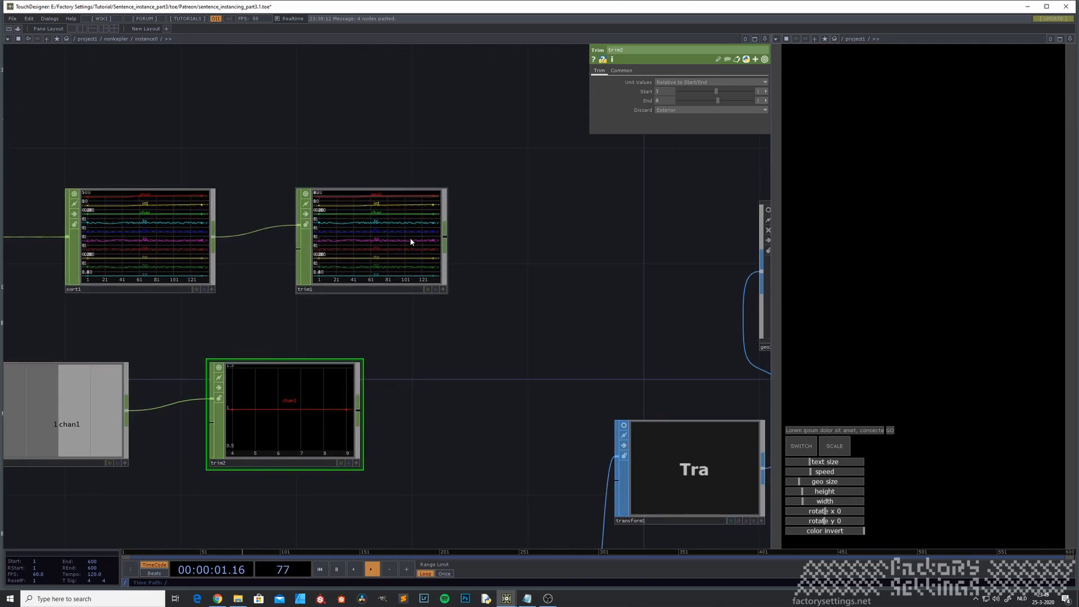
left_click_drag(376, 235, 549, 235)
mouse_move(358, 410)
left_mouse_down()
mouse_move(470, 241)
mouse_move(513, 260)
left_mouse_up()
scroll(571, 260, "up", 3)
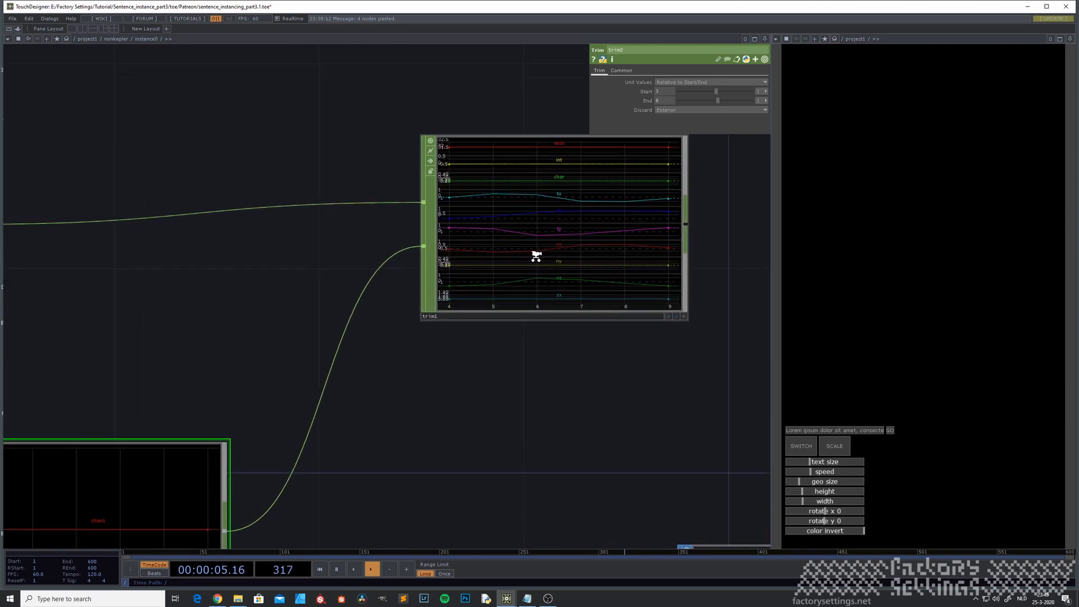
left_click_drag(471, 406, 417, 459)
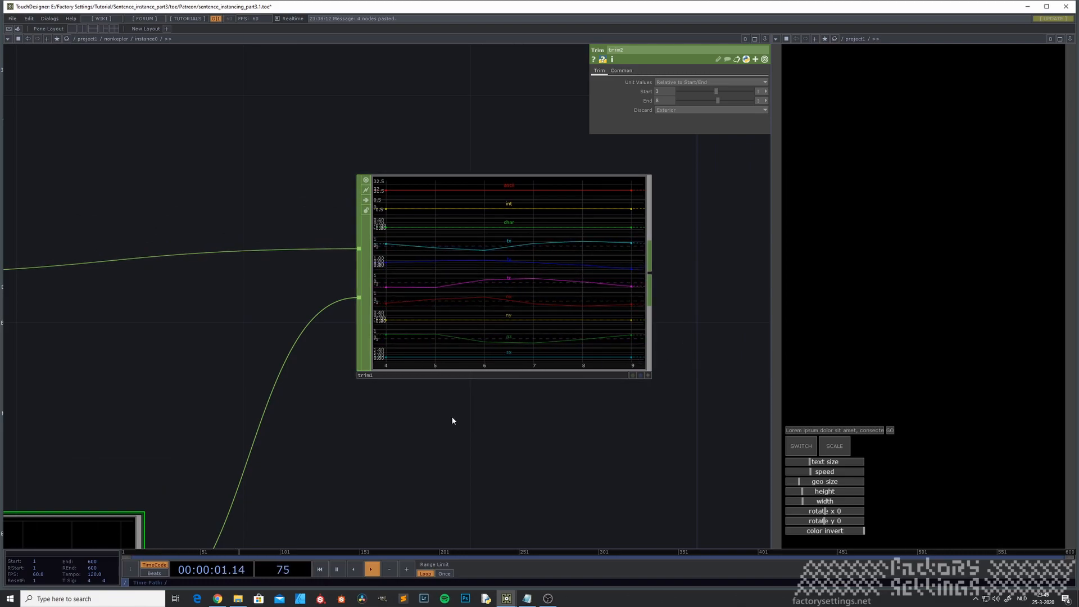
scroll(438, 426, "down", 3)
scroll(461, 435, "down", 4)
left_click_drag(374, 472, 376, 470)
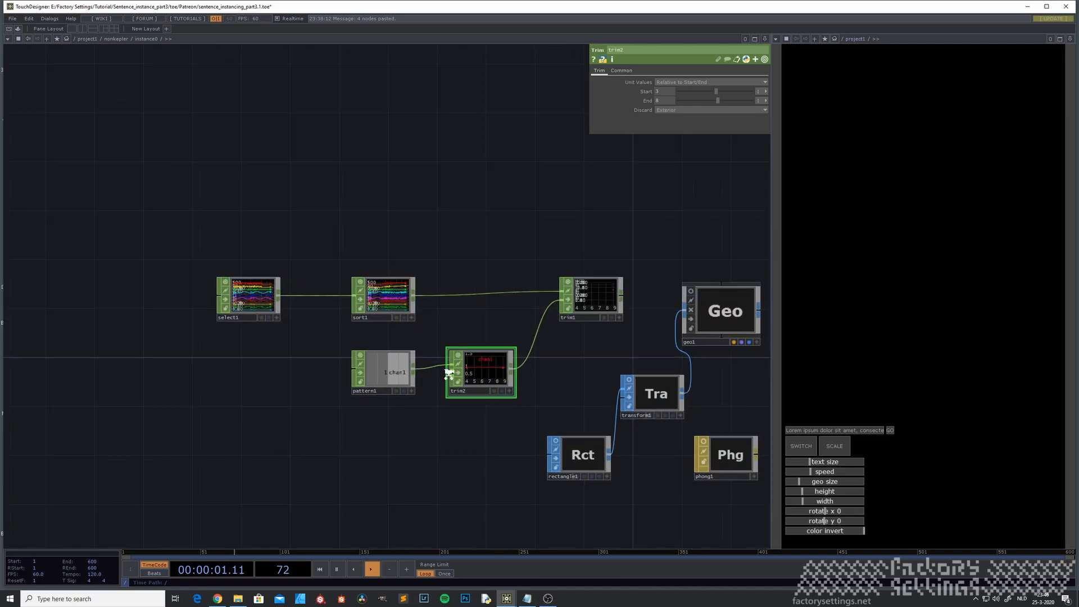
scroll(448, 371, "up", 3)
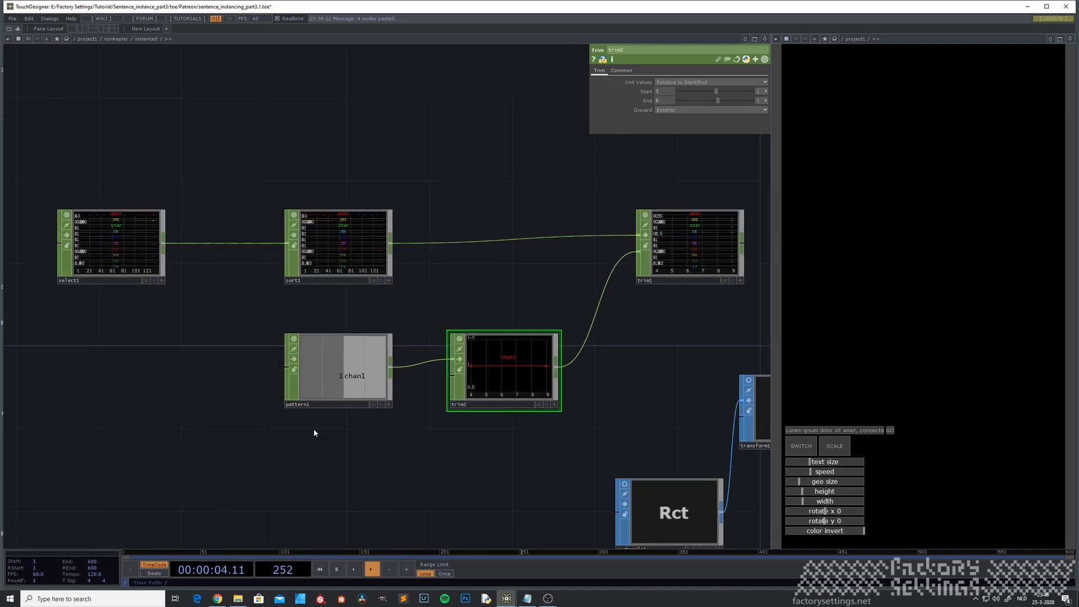
Step: Return to the project1 network and examine the replicator table fed by the strConvert base
scroll(272, 450, "down", 5)
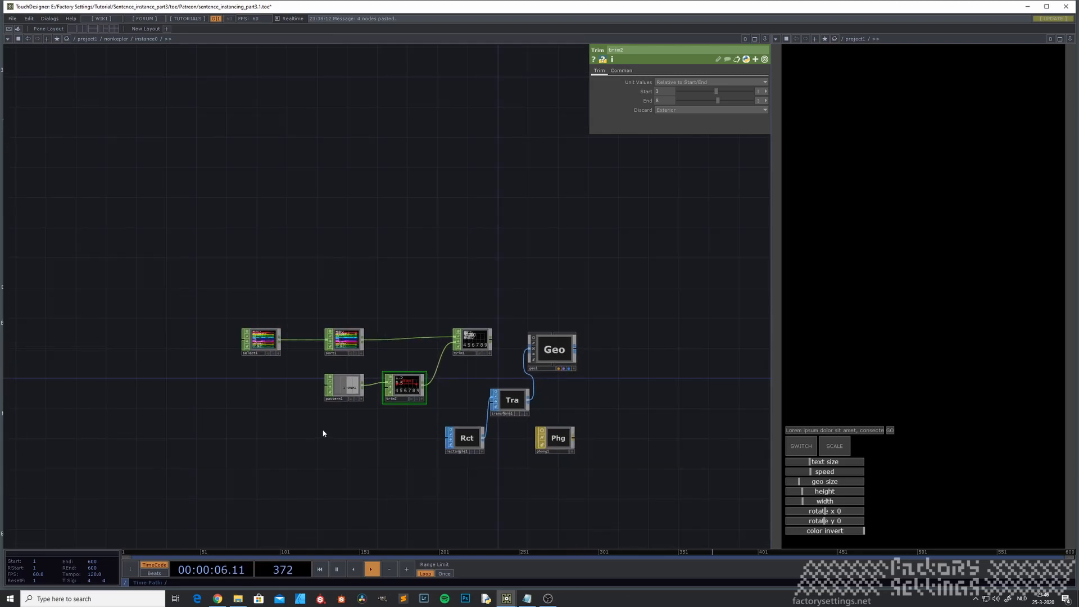
scroll(323, 433, "down", 2)
scroll(285, 445, "down", 2)
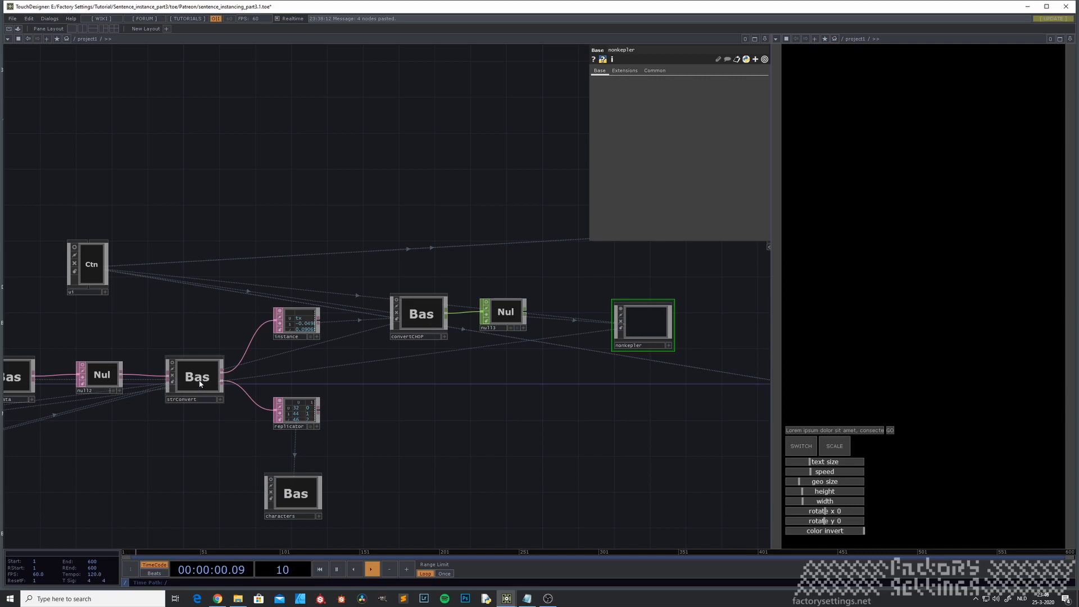
left_click(200, 383)
scroll(294, 416, "up", 3)
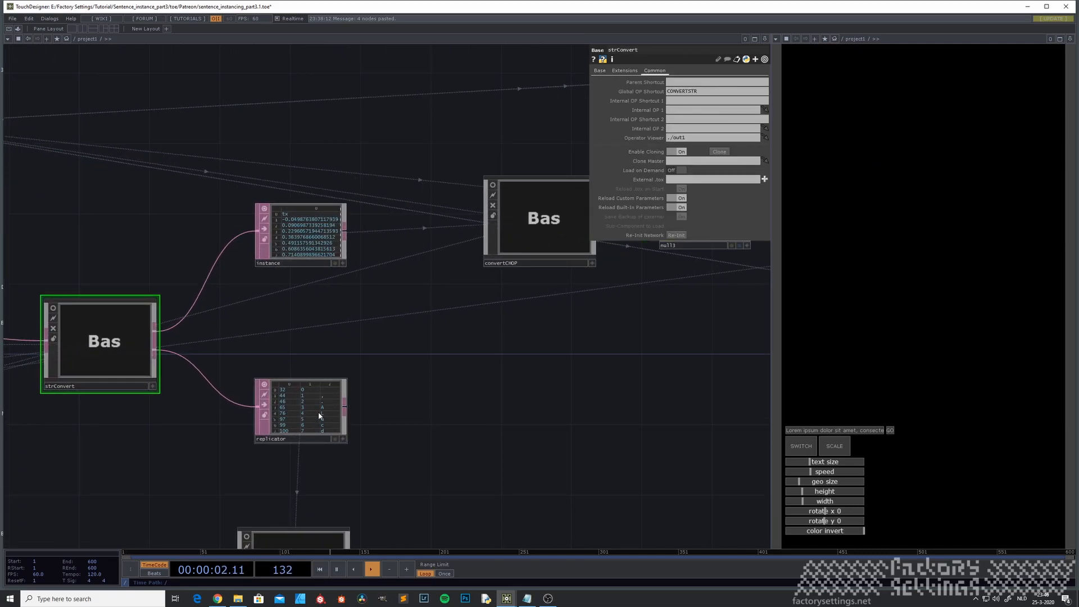
scroll(304, 417, "up", 3)
scroll(301, 417, "down", 1)
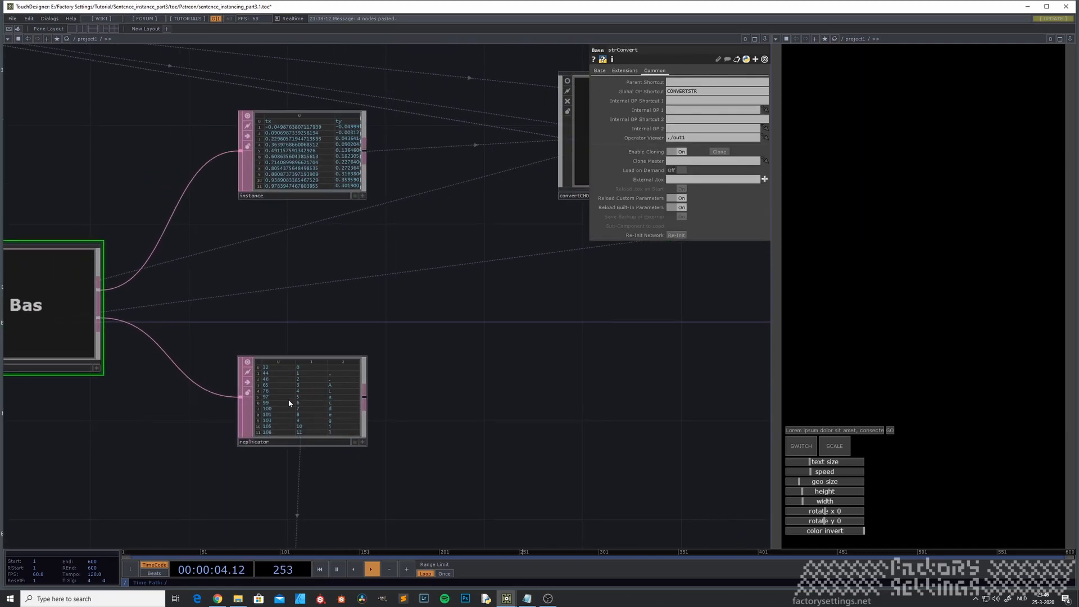
scroll(323, 398, "down", 3)
Step: Enter the strConvert base and locate the Sort DAT that feeds the replicator table
left_click_drag(116, 448, 331, 347)
key("i")
scroll(358, 406, "down", 2)
scroll(358, 406, "down", 1)
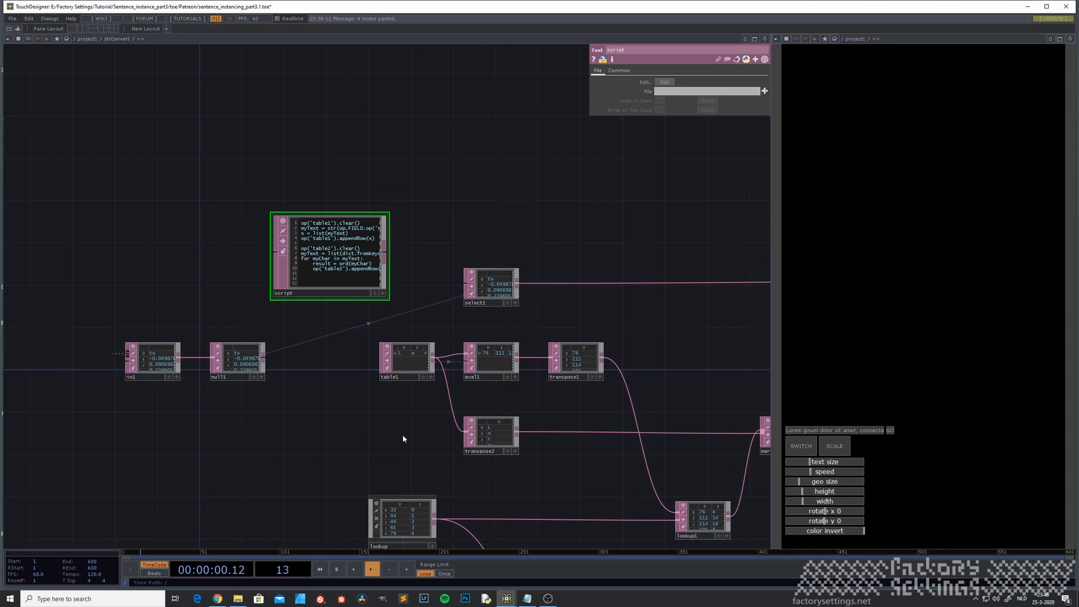
left_click_drag(426, 442, 236, 341)
scroll(280, 343, "down", 2)
left_click_drag(453, 438, 158, 345)
scroll(172, 392, "up", 3)
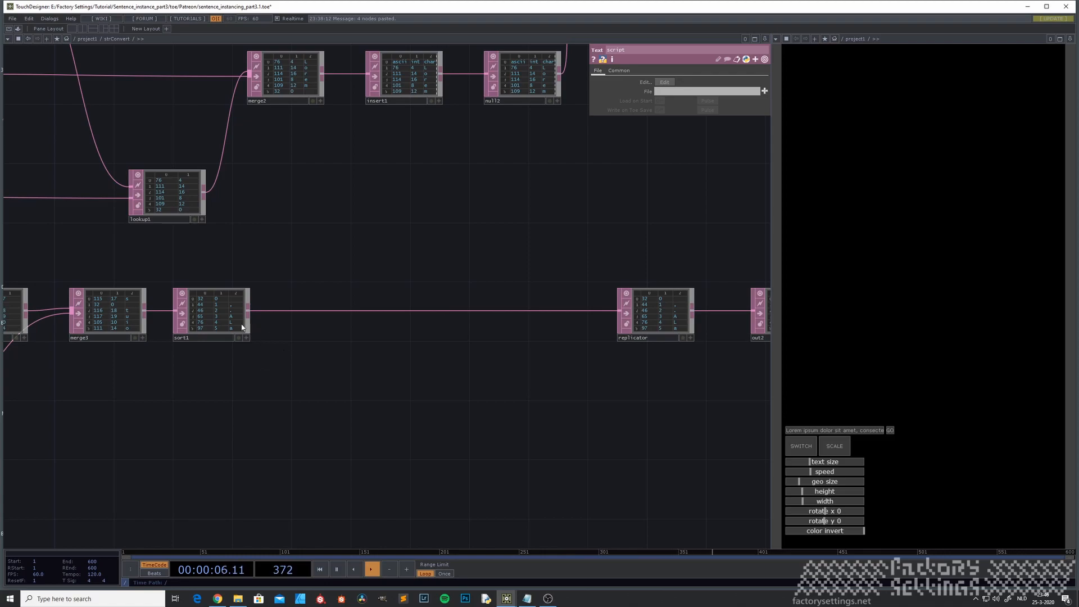
left_click_drag(275, 229, 297, 263)
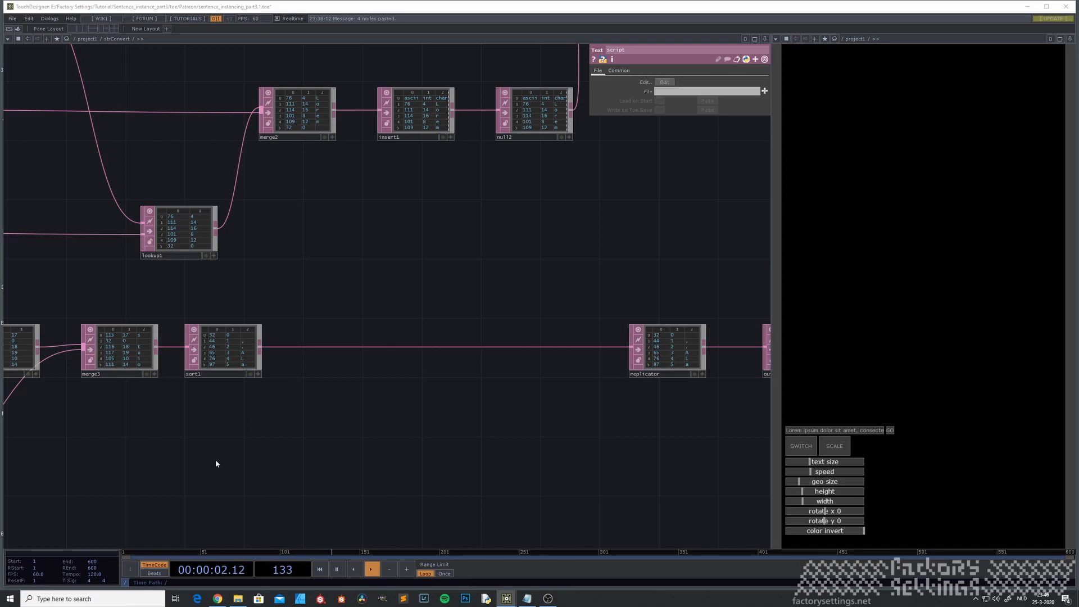
key("Tab")
type("se")
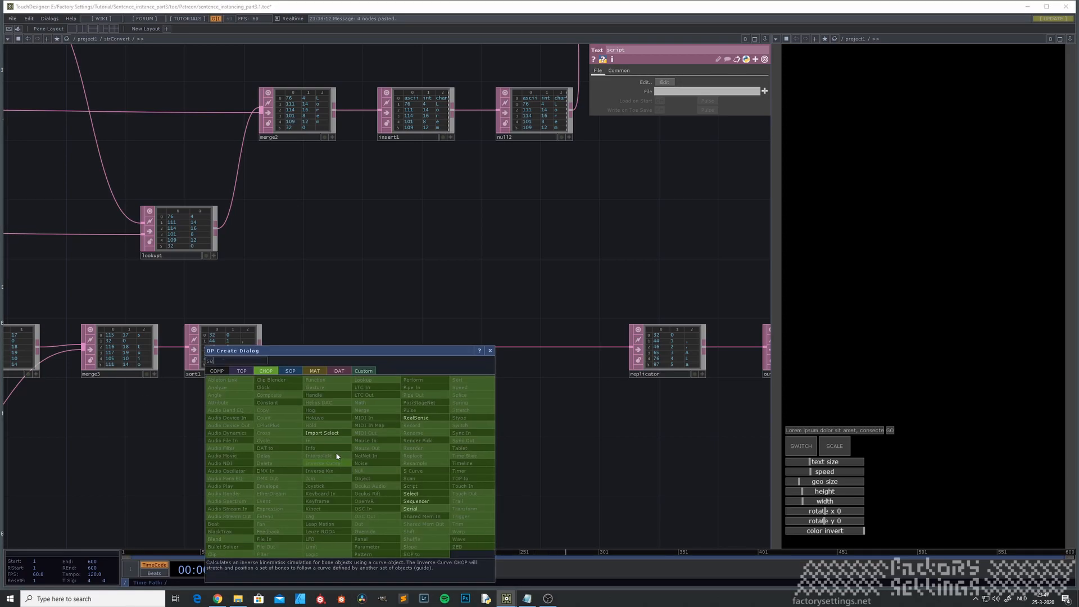
left_click(339, 371)
left_click(266, 514)
left_click(355, 500)
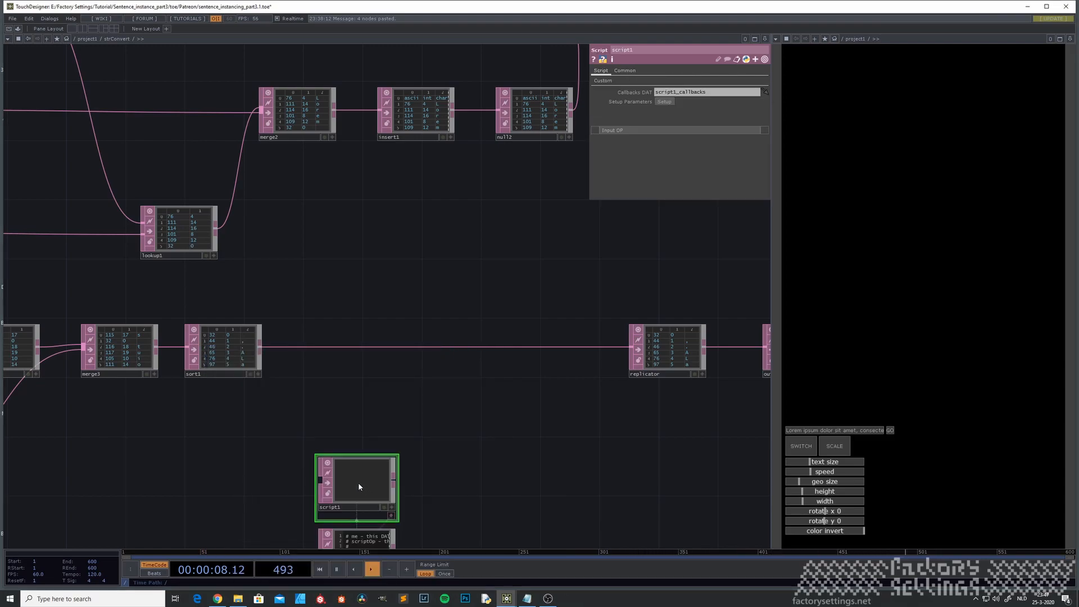
left_click_drag(260, 347, 314, 493)
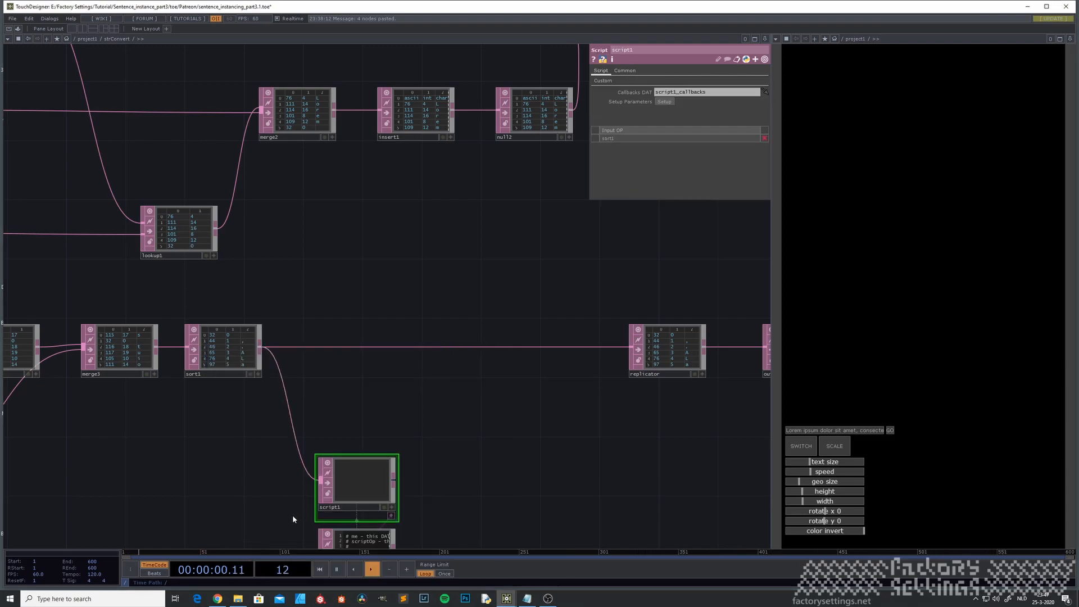
key("Delete")
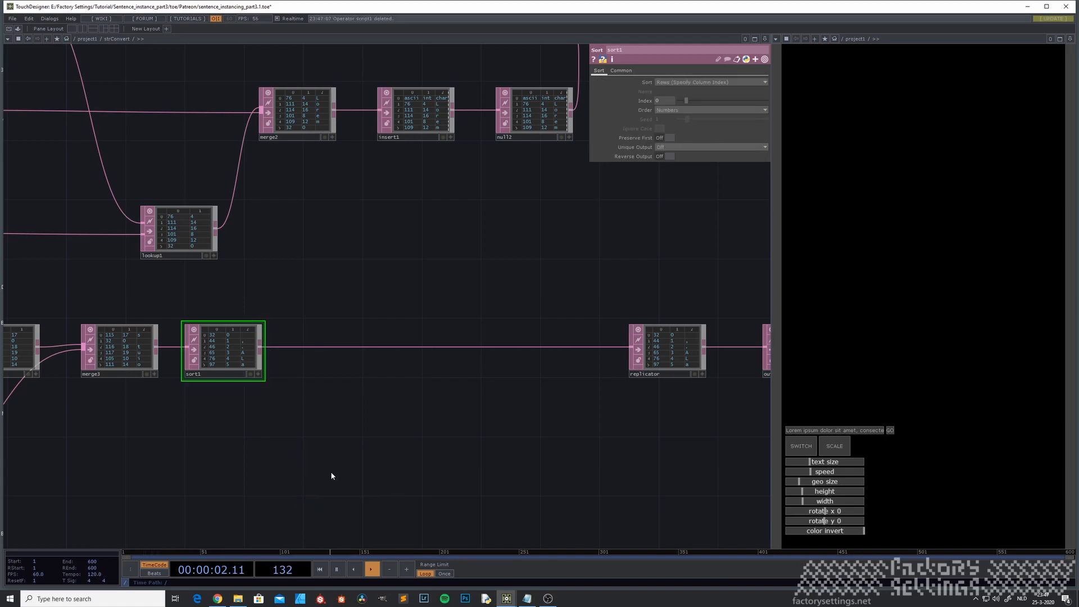
Step: Add a Select DAT below the Sort DAT and connect the Sort DAT's output to it
key("Tab")
type("se")
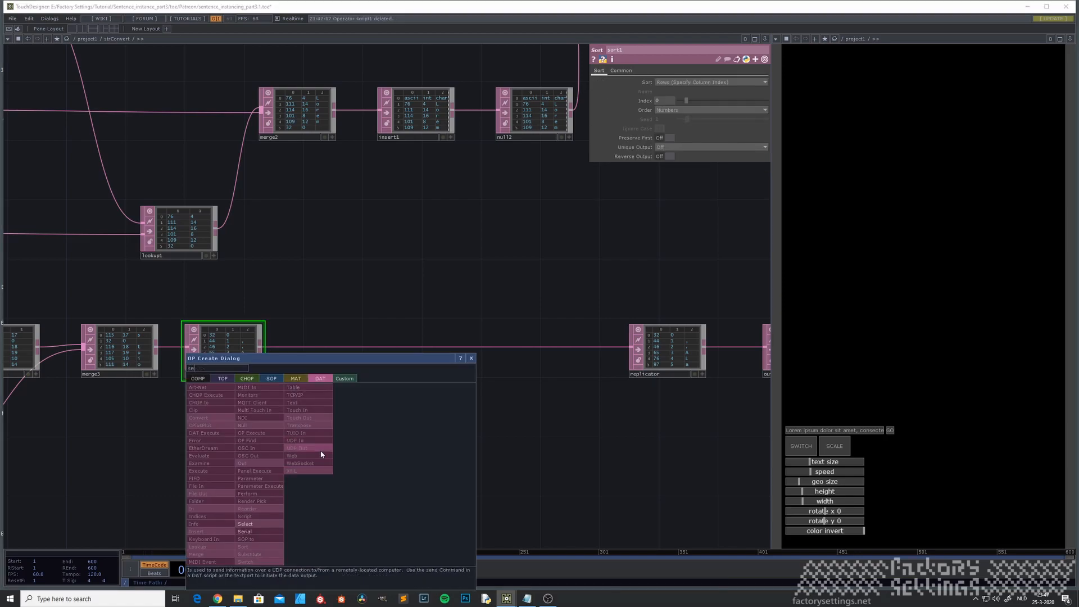
left_click(269, 524)
left_click(365, 461)
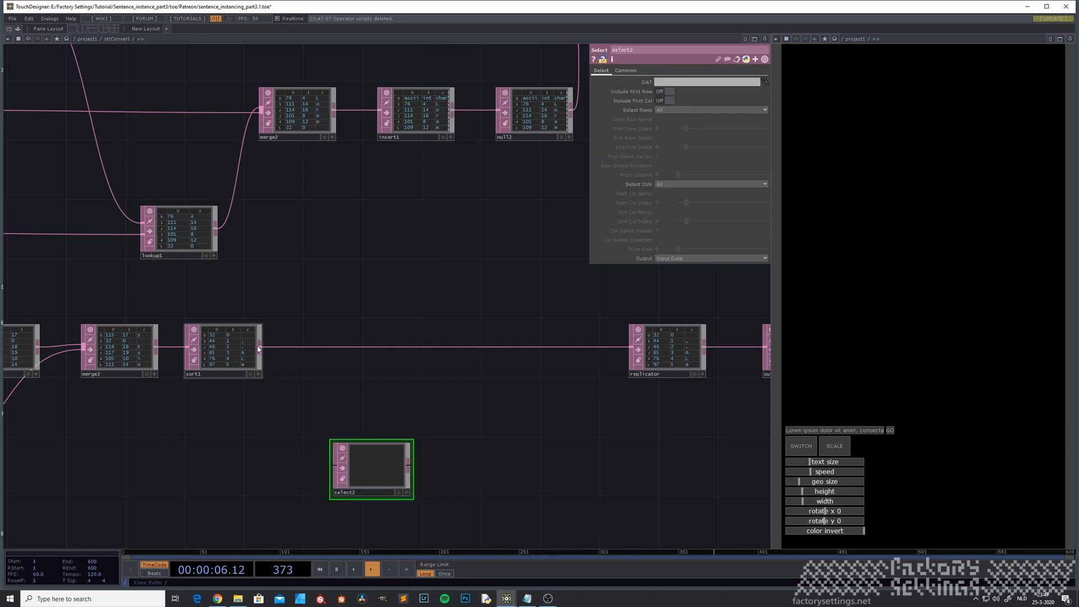
left_click_drag(279, 472, 246, 458)
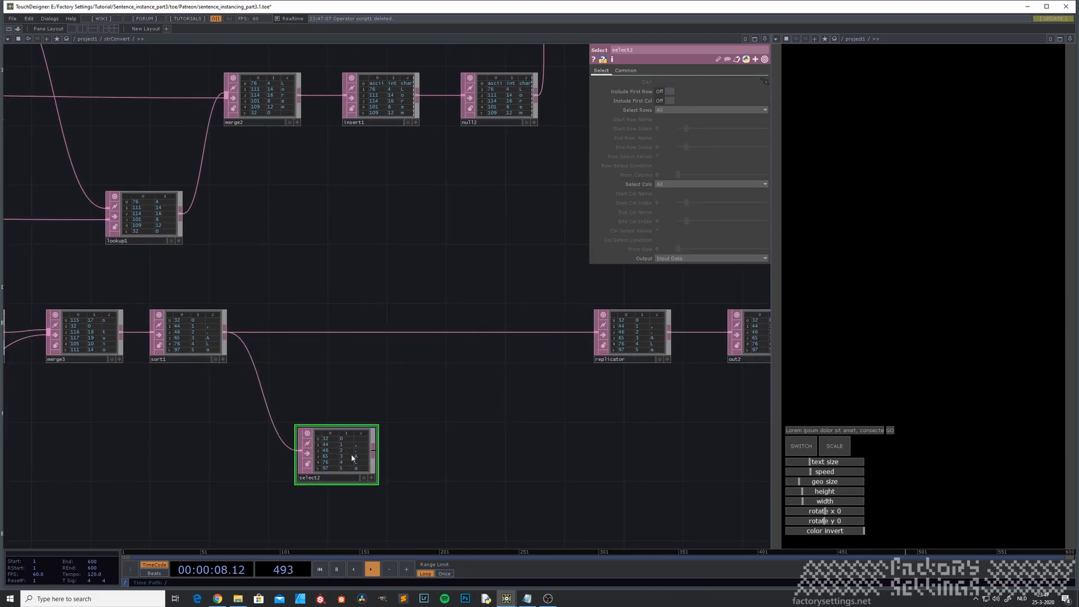
Step: Set the new Select DAT to select columns by index, with both start and end column index at 2
left_click(669, 111)
left_click(672, 110)
left_click(674, 186)
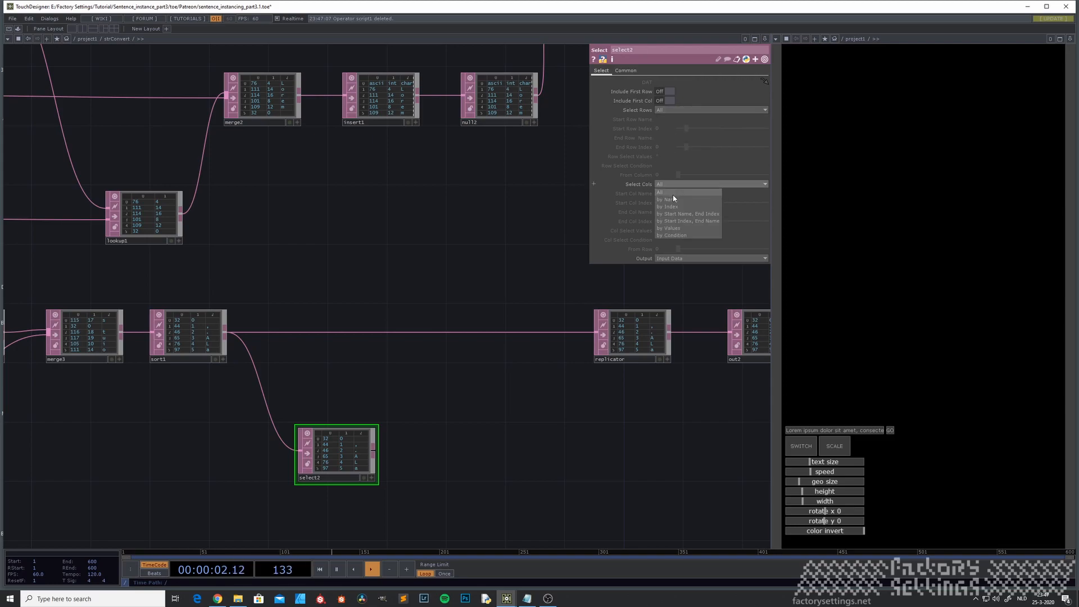
left_click(672, 205)
type("2")
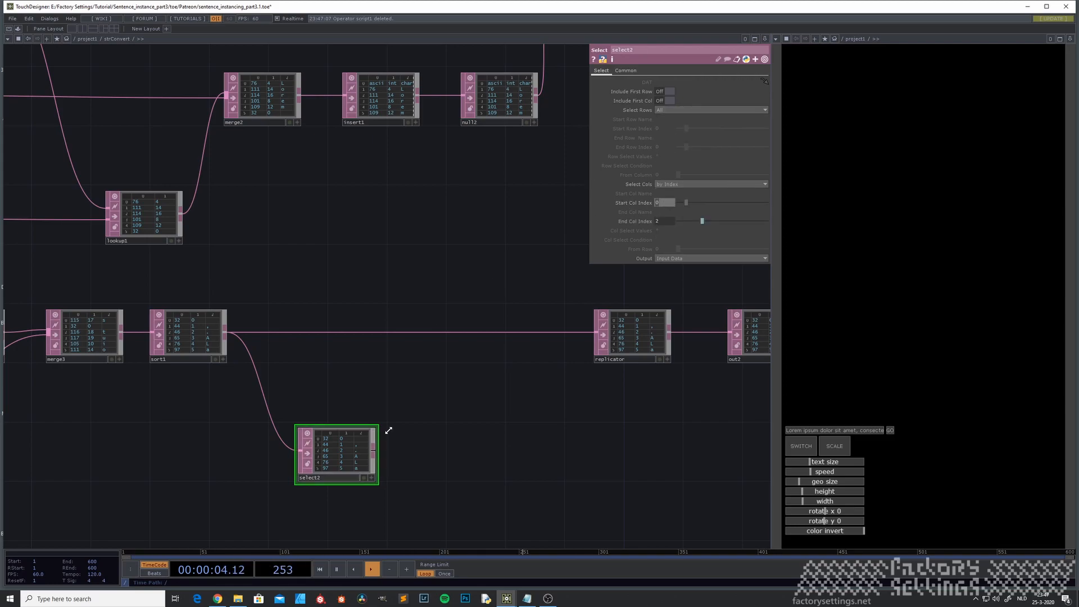
left_click(491, 412)
scroll(346, 478, "up", 3)
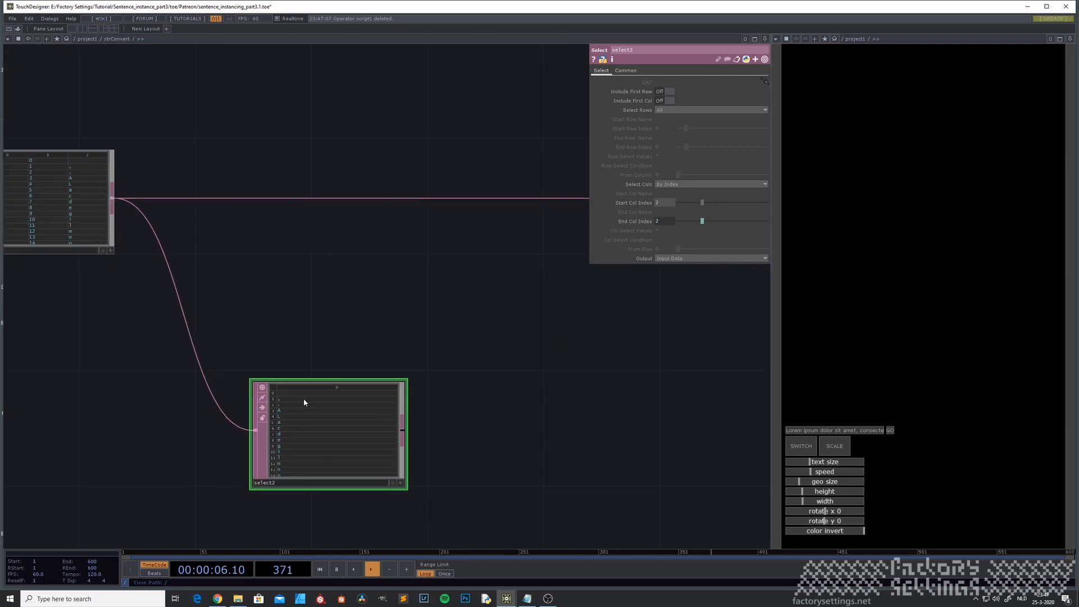
scroll(317, 430, "down", 3)
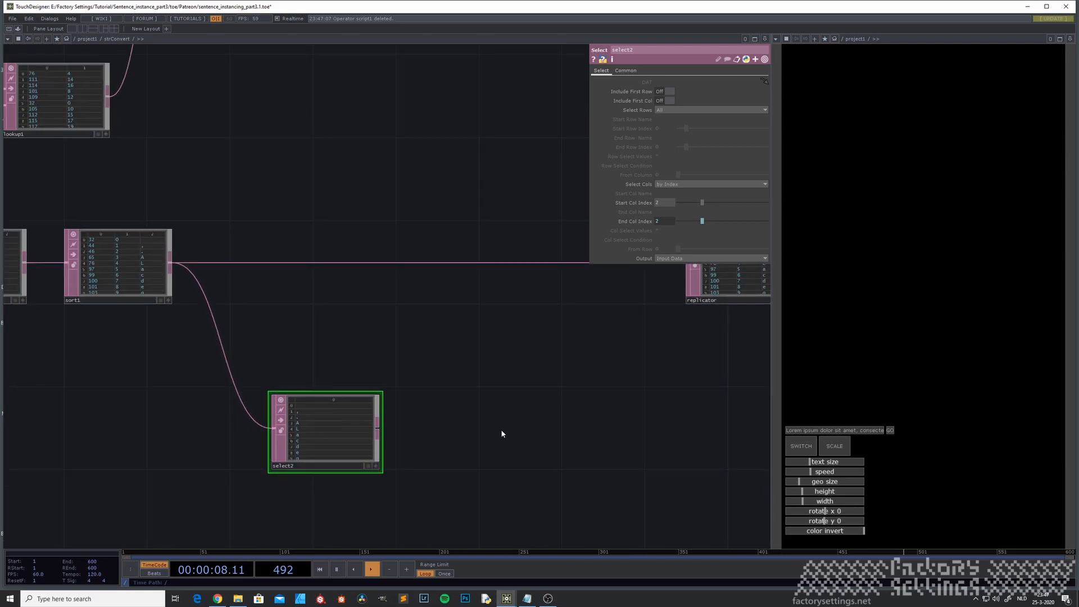
Step: Add an Evaluate DAT fed by select2's output and open its Expression for editing
right_click(326, 405)
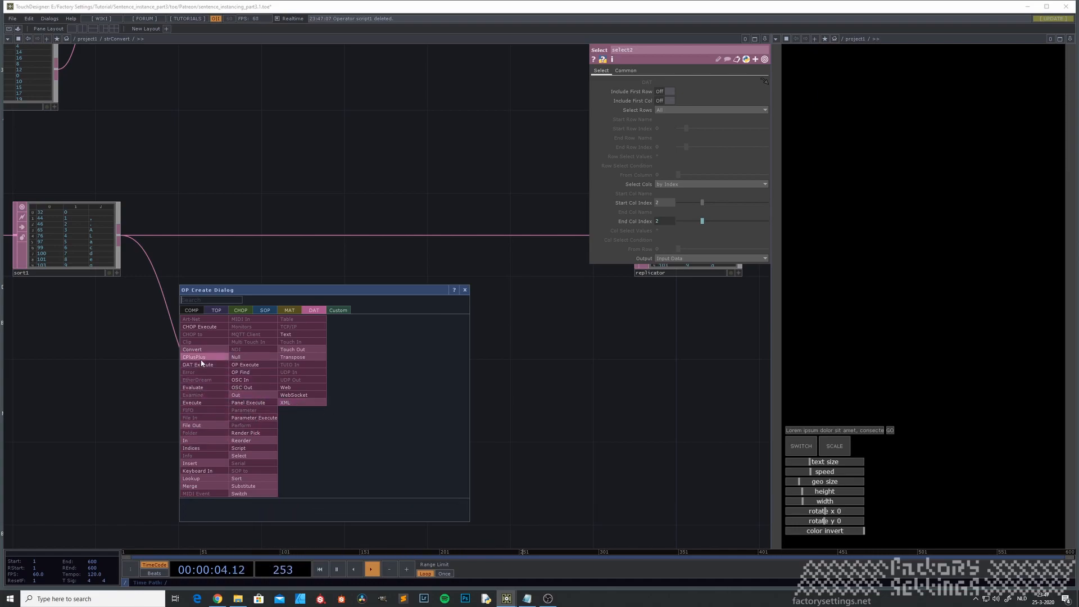
left_click(239, 456)
left_click(327, 401)
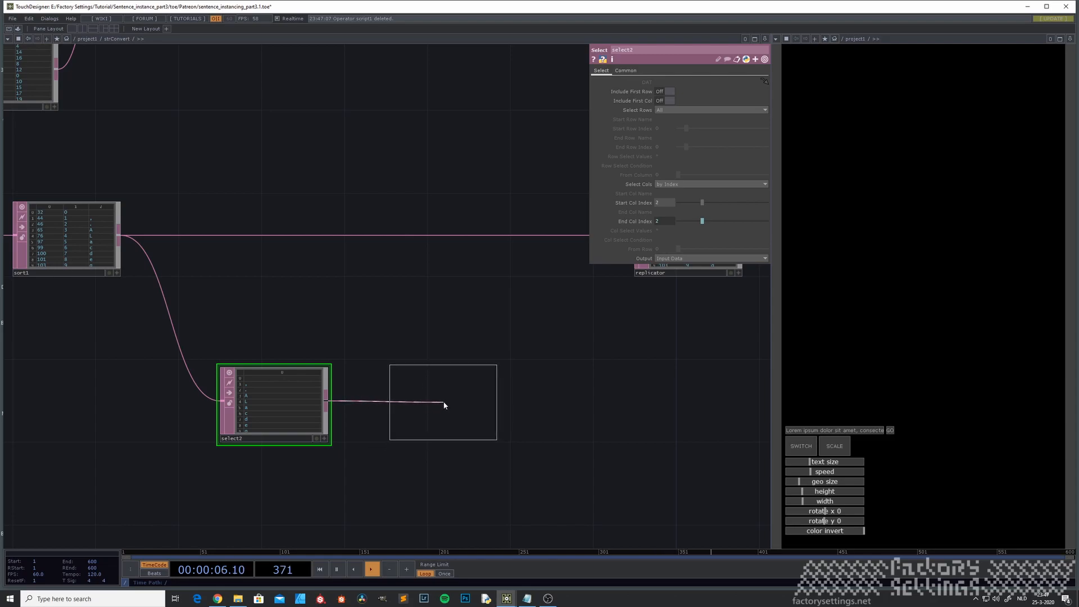
left_click(443, 405)
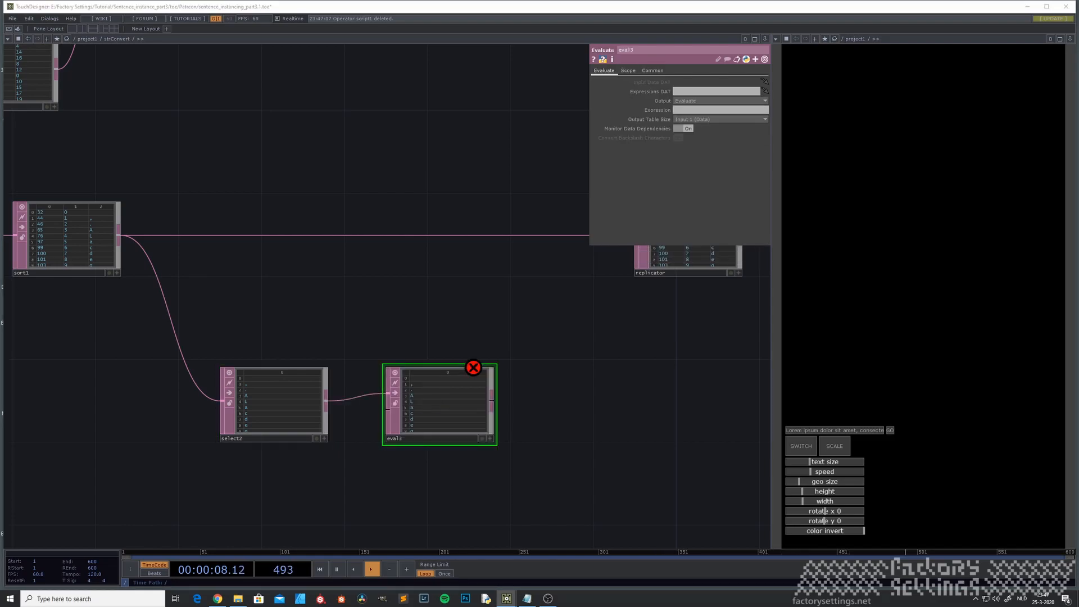
left_click_drag(344, 319, 231, 299)
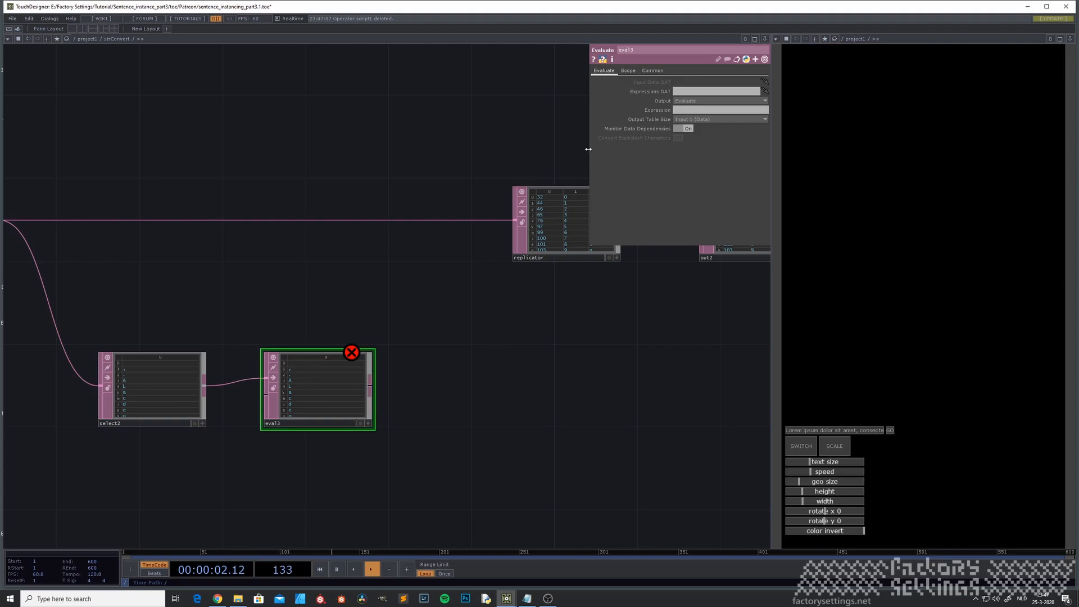
left_click_drag(589, 149, 445, 146)
left_click(574, 110)
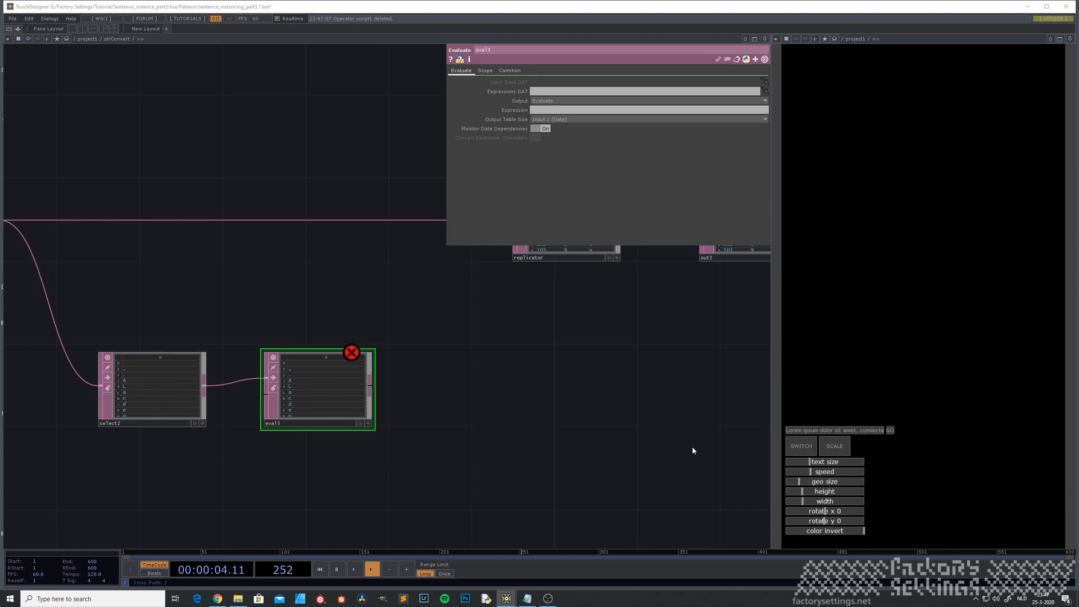
left_click(541, 111)
Step: Leave strConvert and enter the field container inside the ui container's BL container
scroll(231, 194, "down", 5)
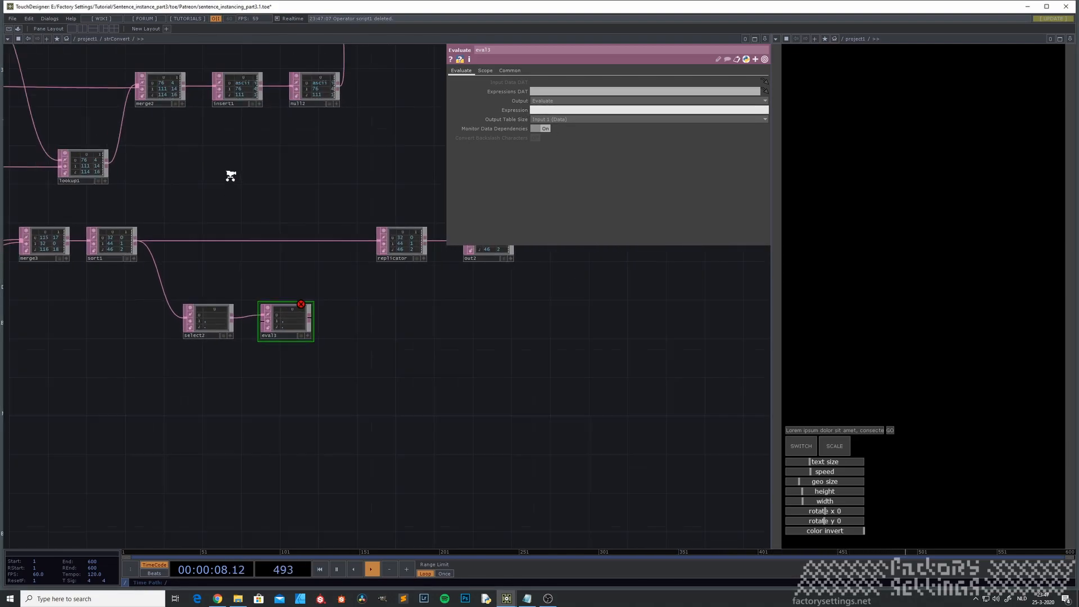
left_click_drag(225, 175, 313, 306)
left_click_drag(323, 222, 284, 255)
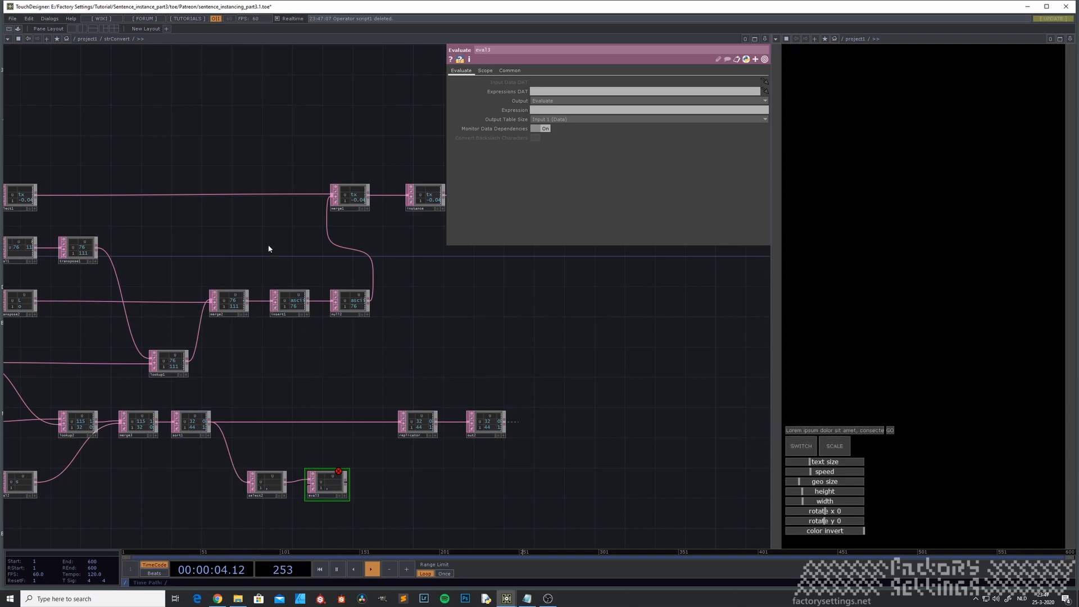
key("u")
key("i")
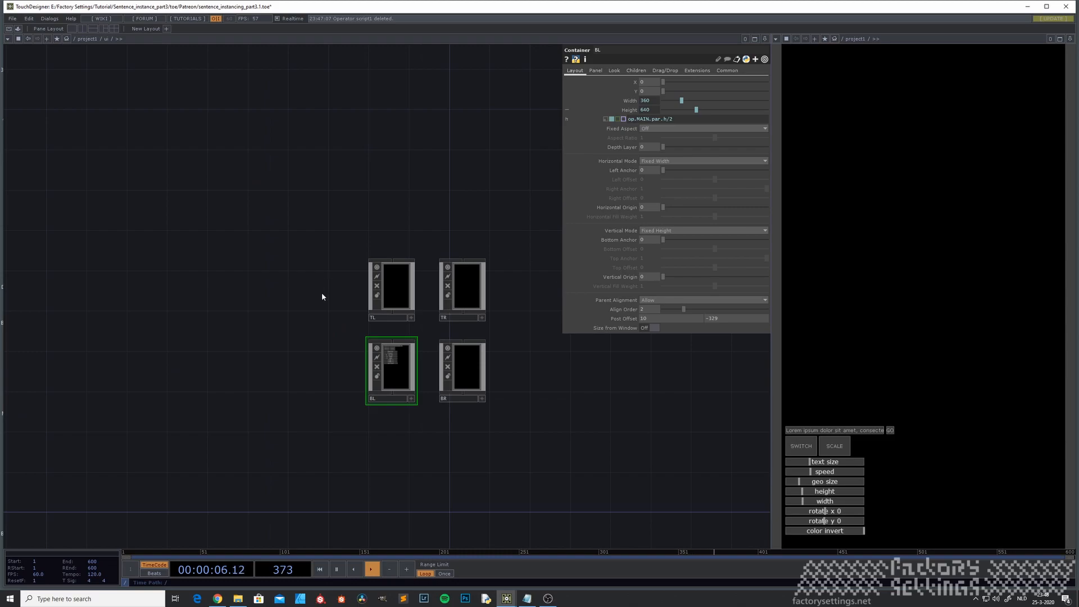
left_click_drag(430, 400, 297, 392)
key("i")
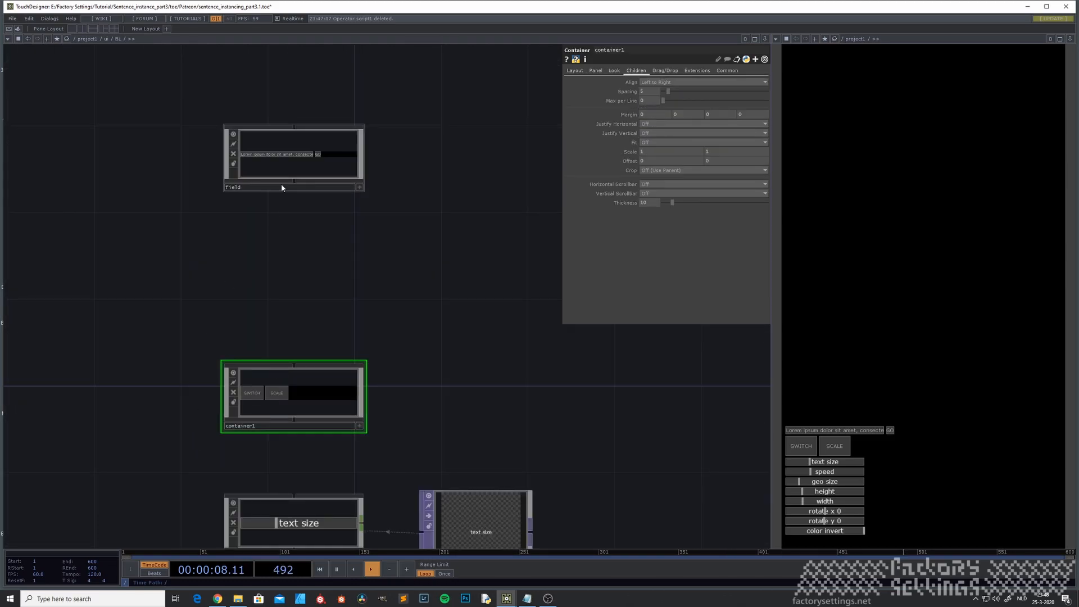
left_click(295, 168)
key("i")
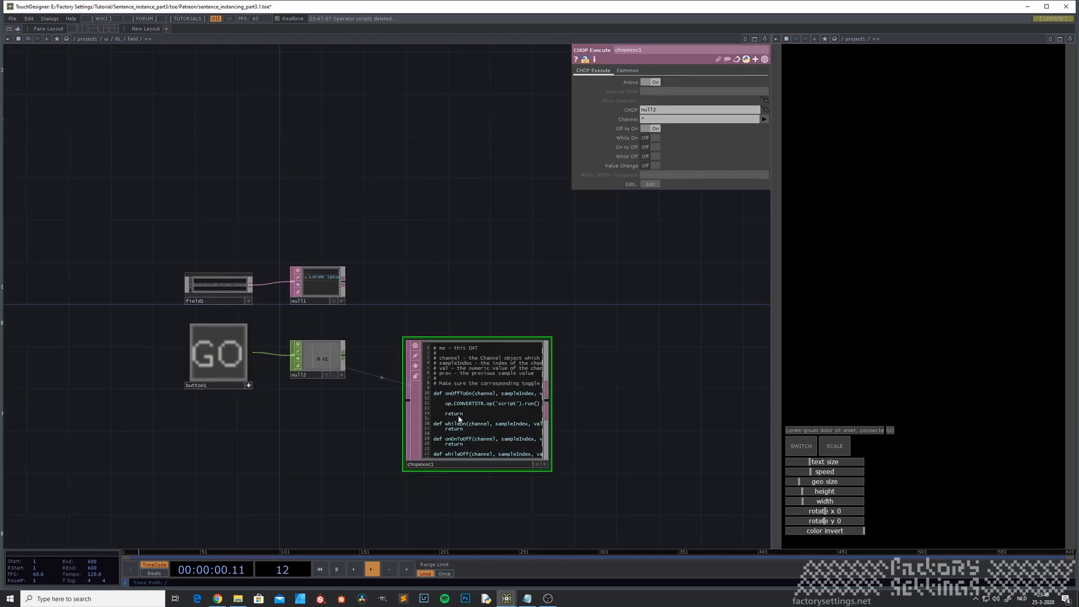
Step: Inspect the null1 text DAT in the field container and check that container's Global OP Shortcut
scroll(306, 281, "up", 5)
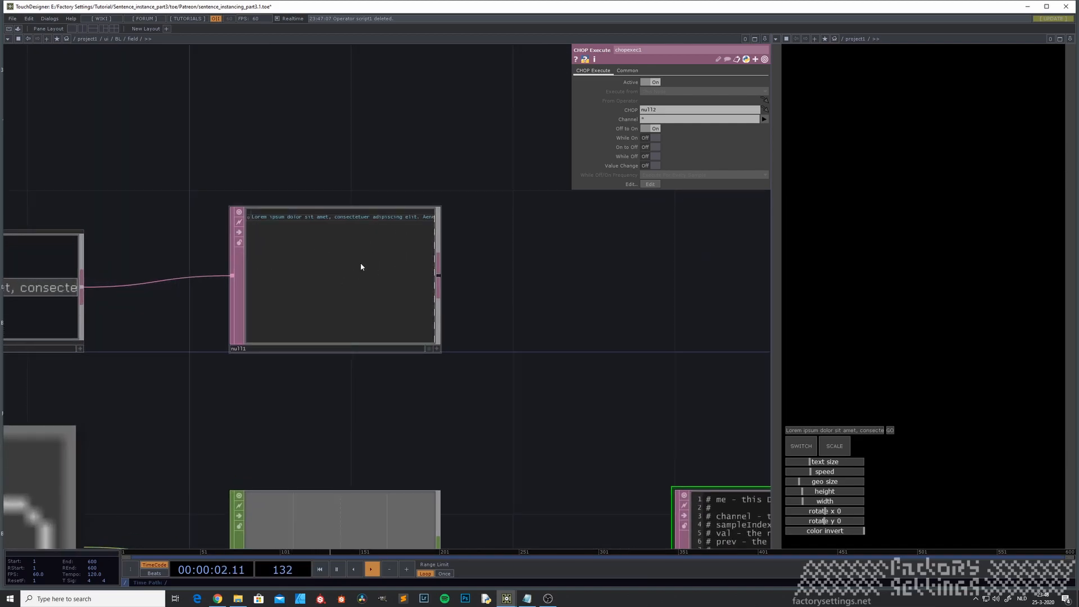
scroll(241, 405, "down", 5)
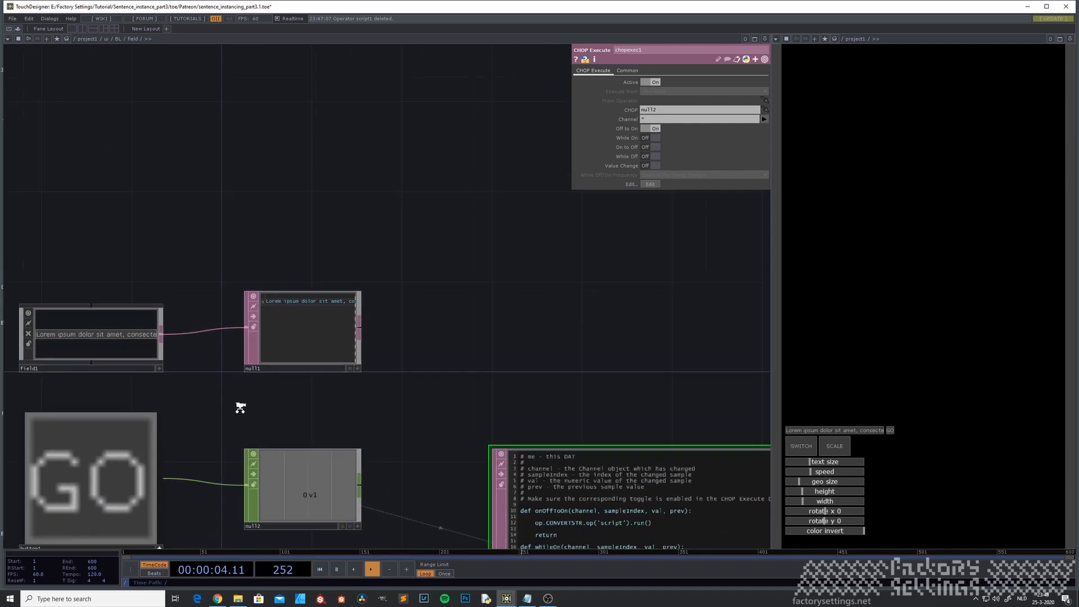
key("u")
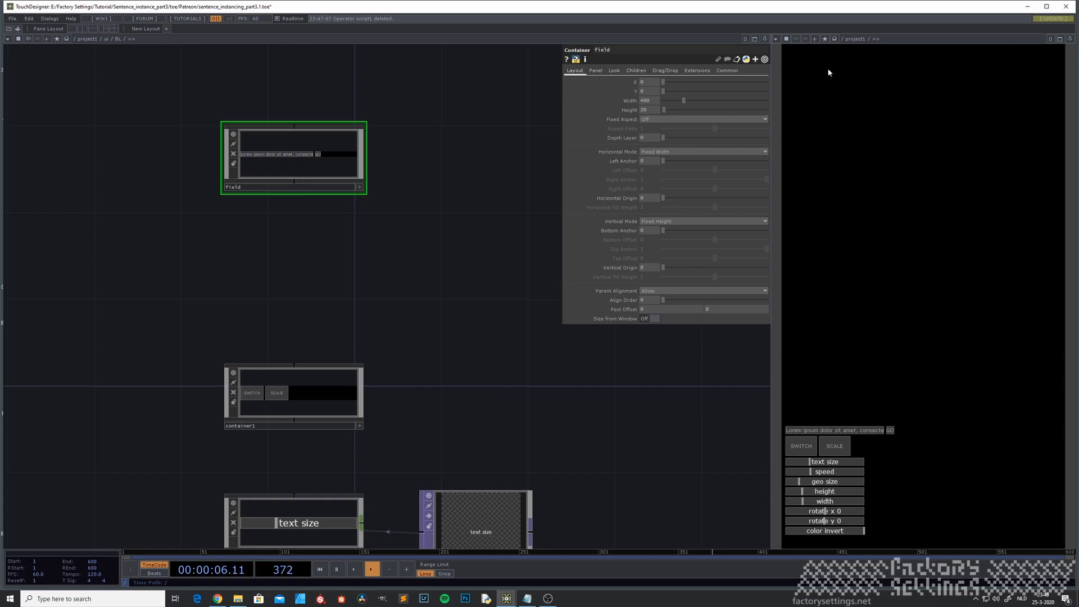
left_click(727, 71)
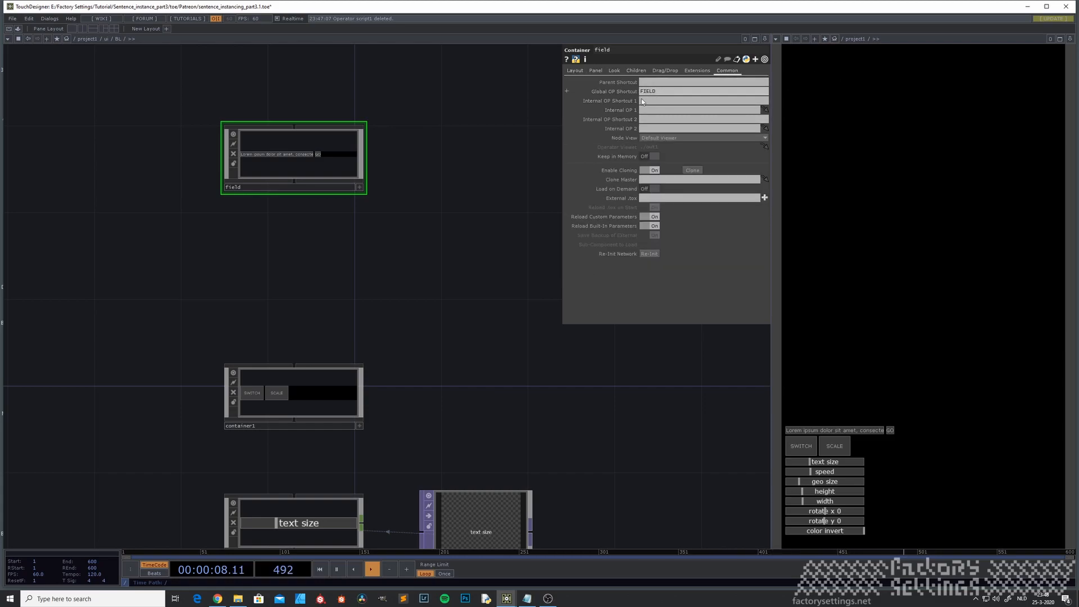
Step: Return to the strConvert base and enter str(op.FIELD.op('null1')[0,0].count(str(me.inputCell)) as the Evaluate DAT's Expression
key("u")
key("u")
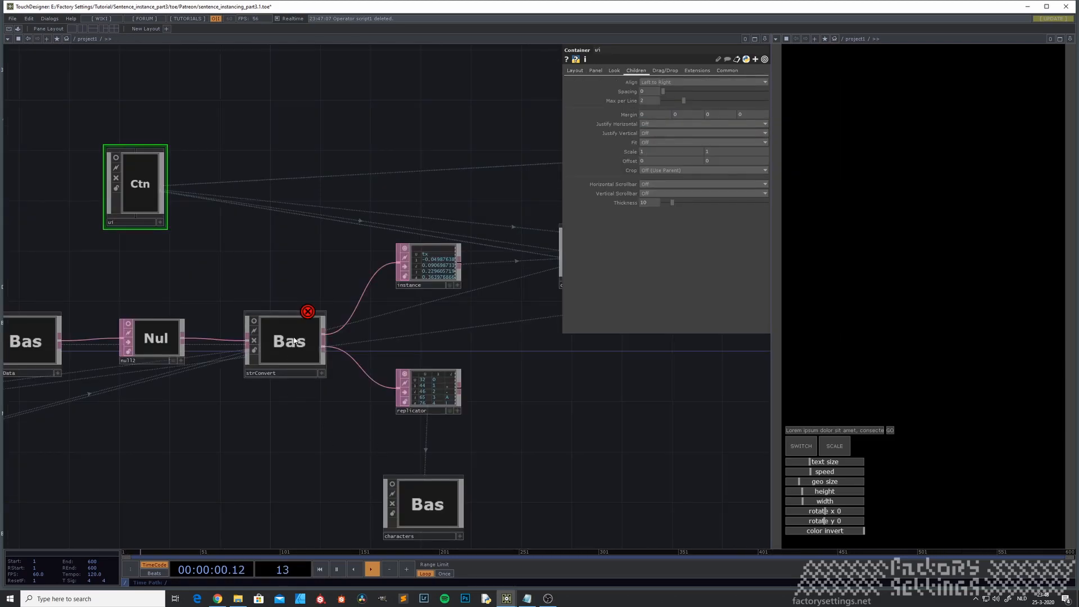
key("i")
scroll(323, 515, "up", 5)
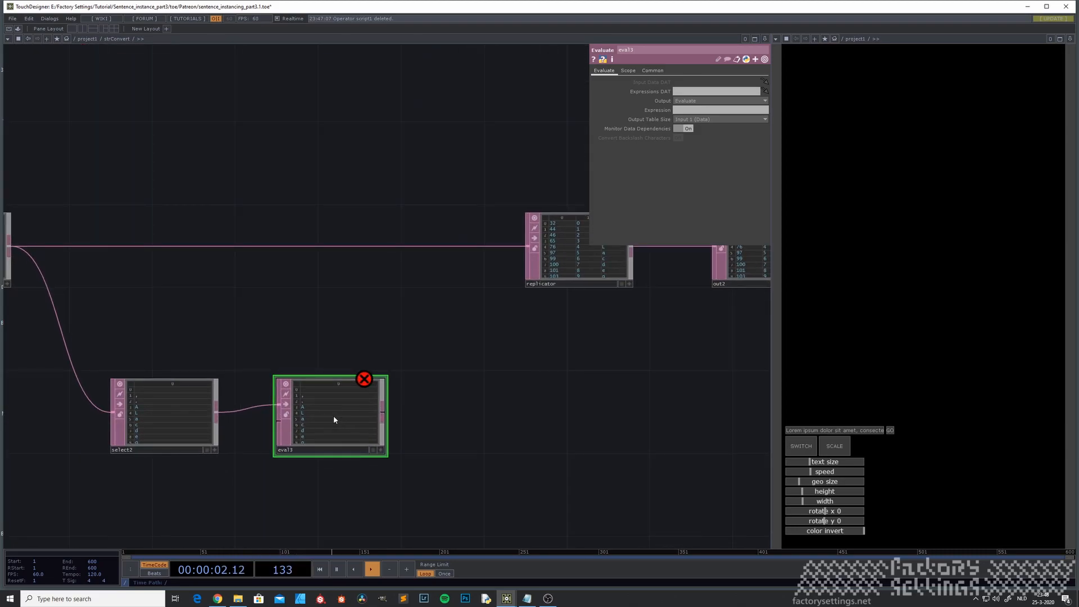
left_click_drag(588, 163, 384, 146)
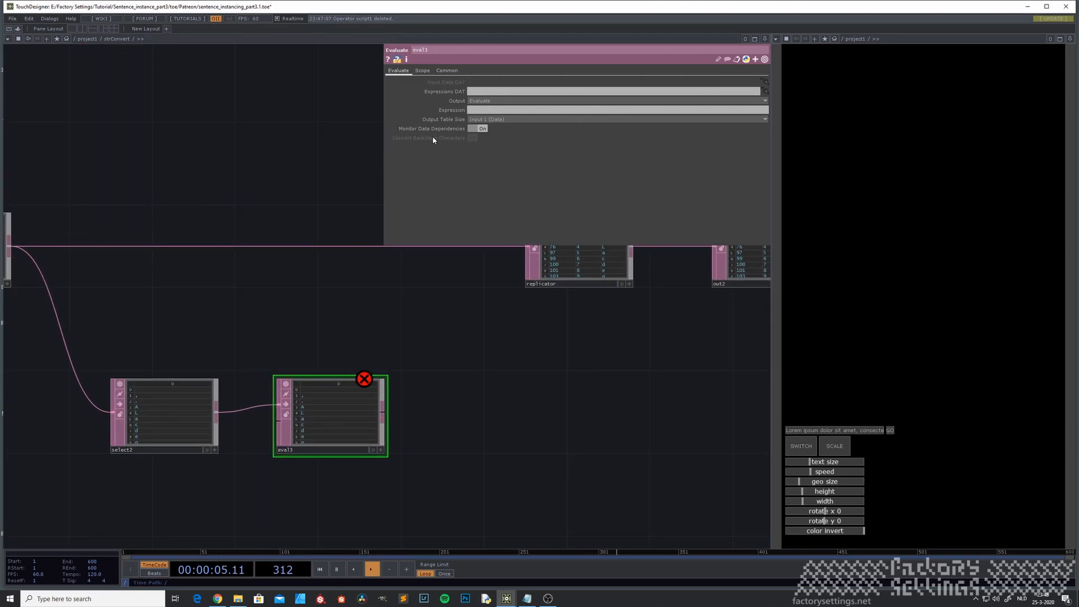
left_click(475, 110)
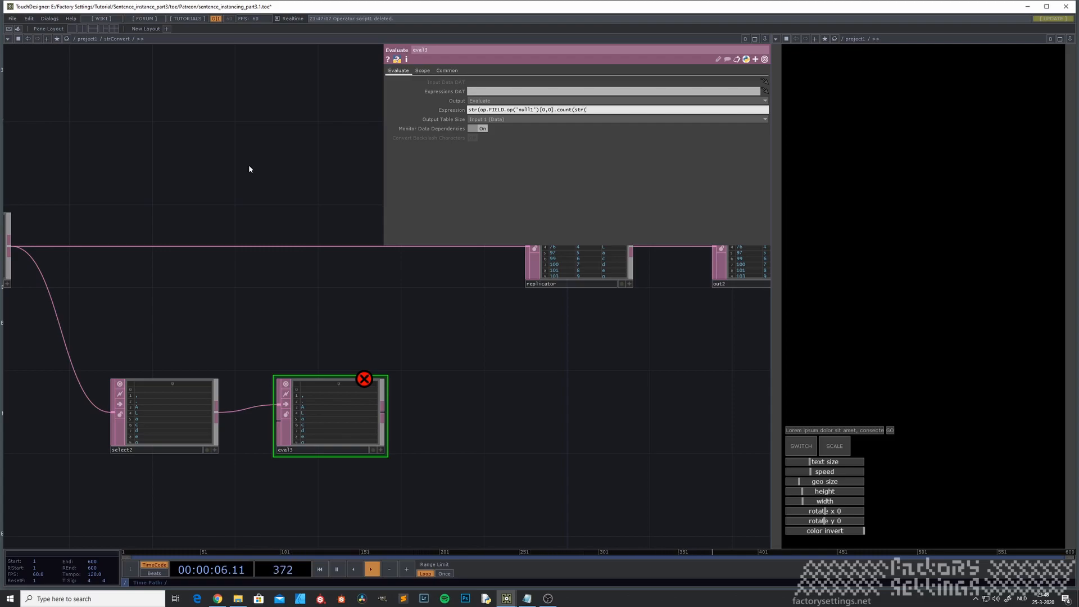
type("inputCell")
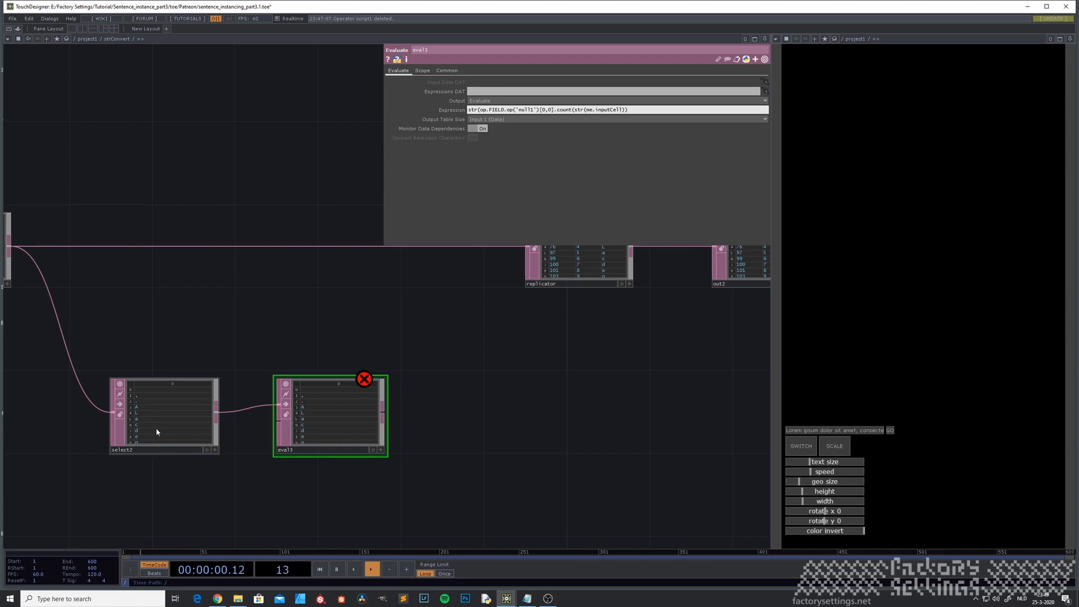
Step: Switch the Expression parameter to expression mode and correct it to str(op.FIELD.op('null1')[0,0]).count(str(me.inputCell))
left_click(388, 110)
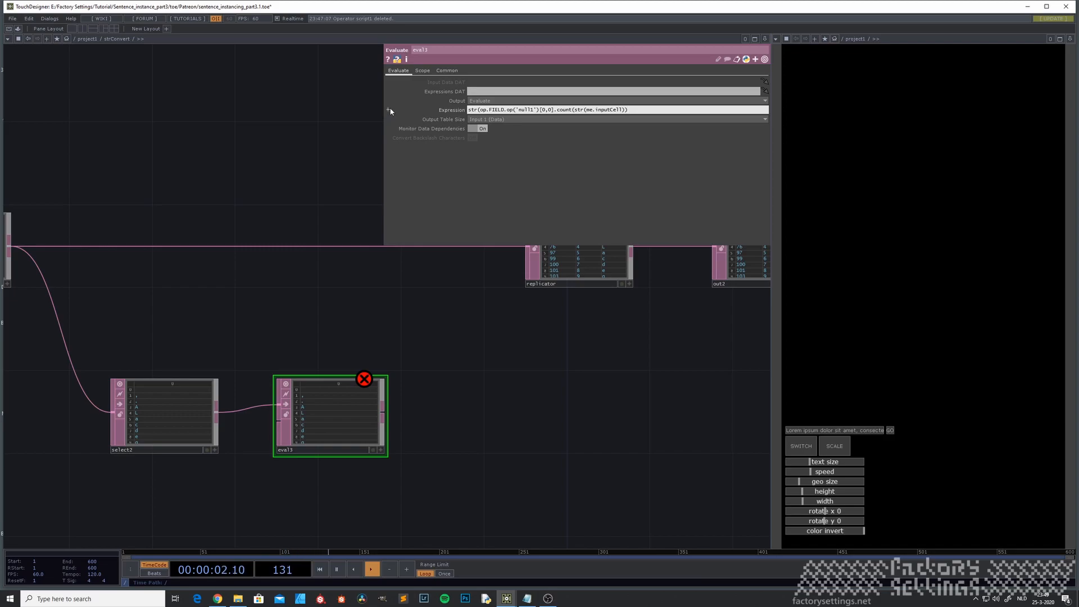
left_click(433, 119)
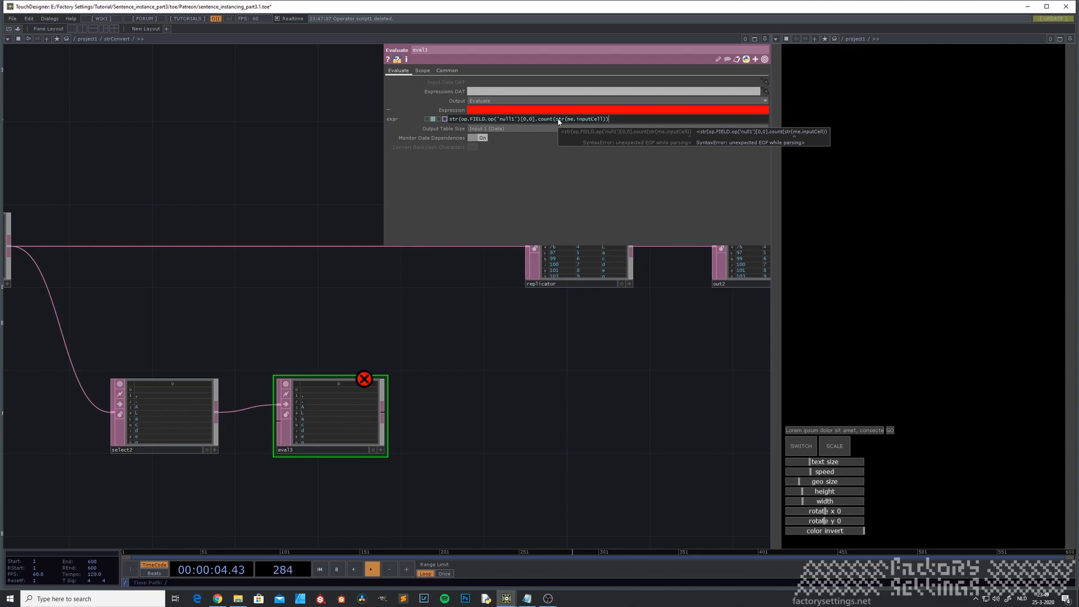
left_click(535, 120)
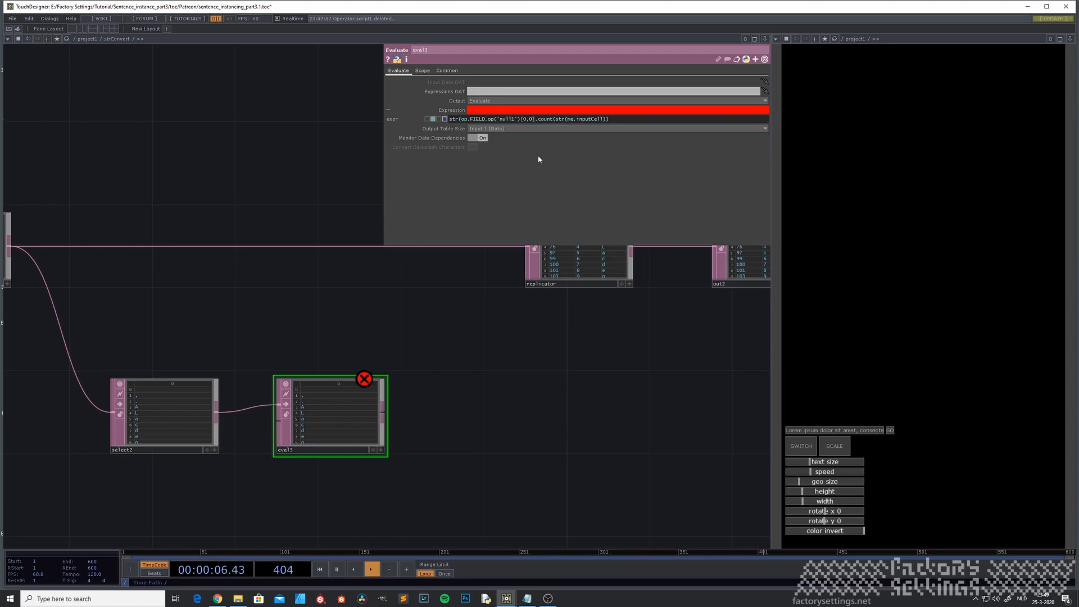
type(")")
key("Return")
Step: Compare the Evaluate DAT's character counts row by row with the characters listed in select2
scroll(290, 450, "up", 4)
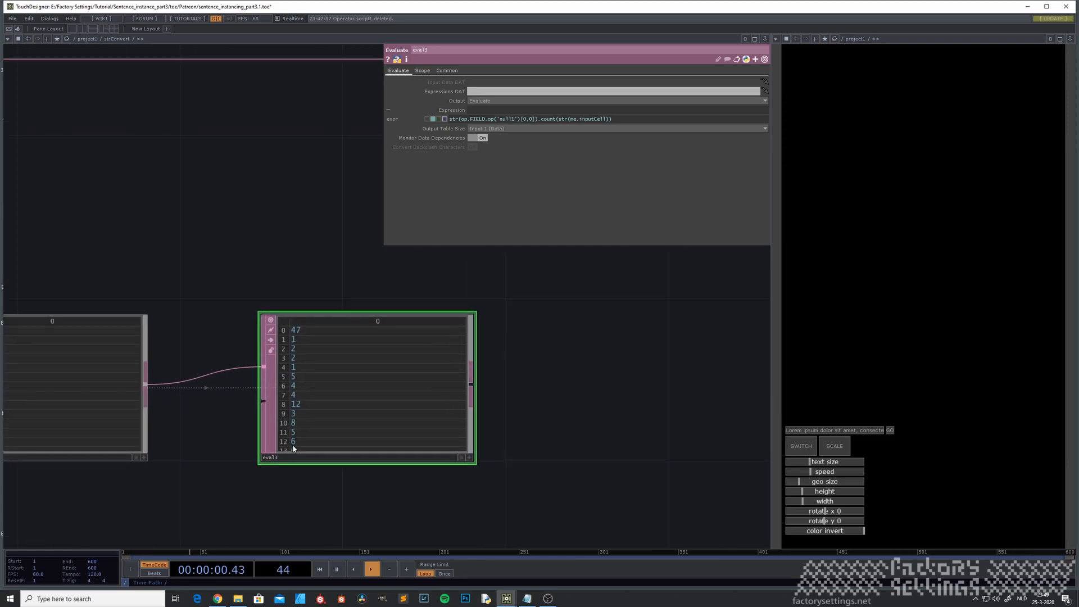
scroll(290, 450, "down", 2)
left_click_drag(266, 295, 394, 268)
scroll(259, 335, "up", 3)
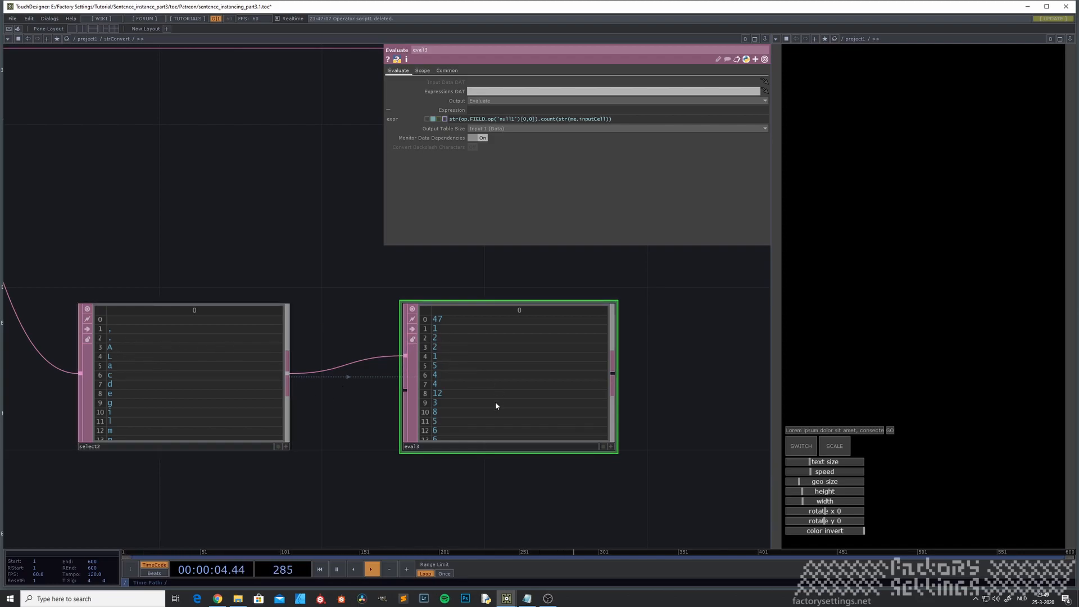
scroll(494, 401, "up", 3)
scroll(495, 402, "down", 4)
scroll(495, 402, "down", 1)
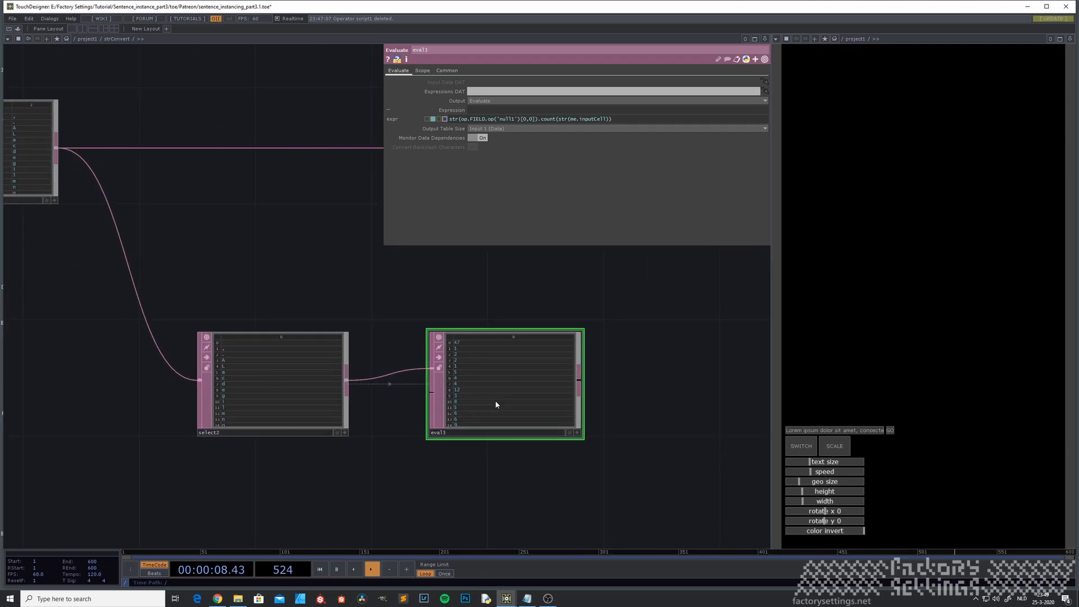
scroll(495, 401, "down", 3)
left_click_drag(444, 329, 326, 377)
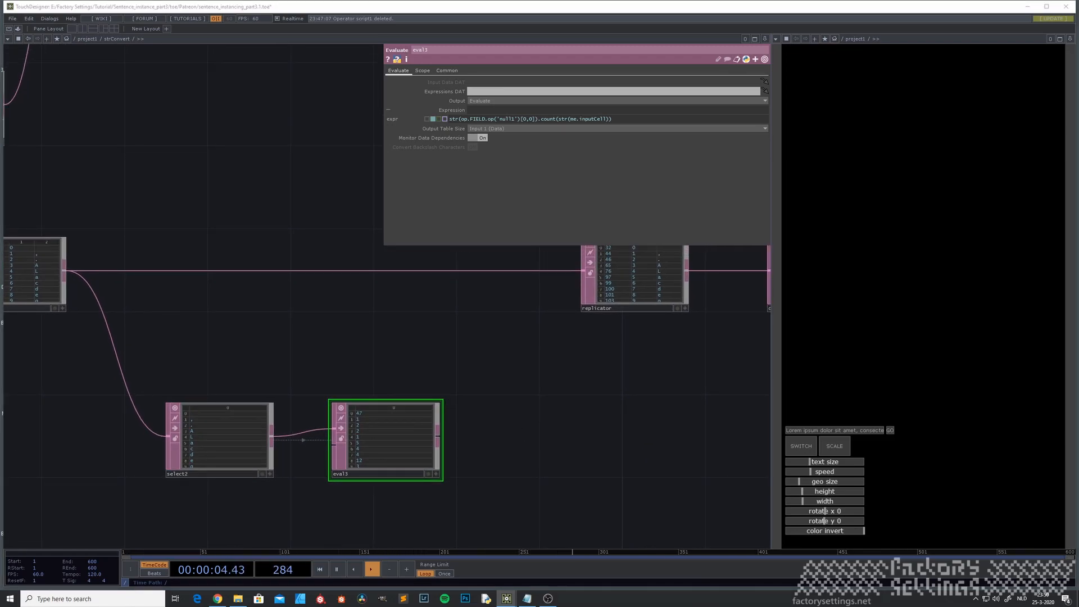
Step: Move the replicator and out2 DATs together farther from sort1 to make room on the wire
scroll(596, 366, "down", 3)
left_click_drag(567, 412, 436, 448)
right_click_drag(689, 410, 403, 268)
left_click_drag(475, 351, 609, 350)
Step: Insert a Merge DAT between sort1 and replicator and connect the Evaluate DAT's output to it
right_click(469, 333)
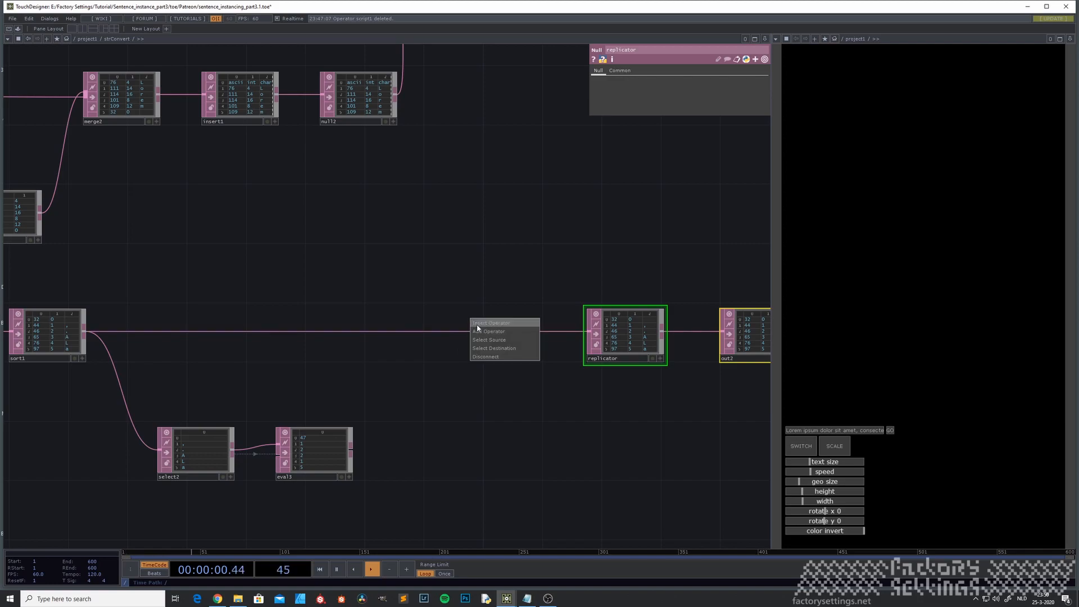
left_click(476, 324)
type("mer")
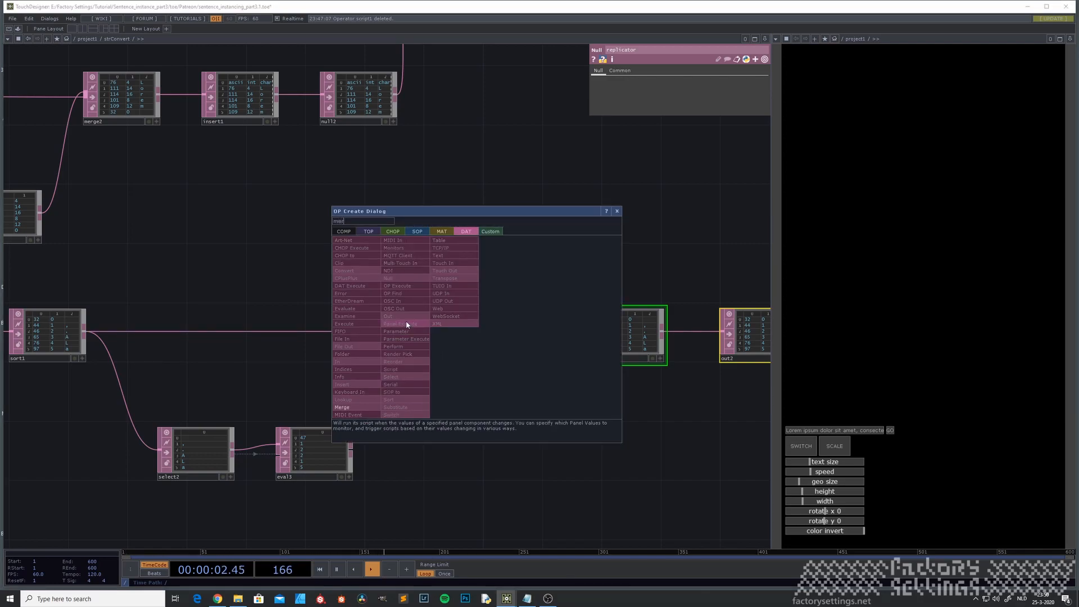
left_click(350, 408)
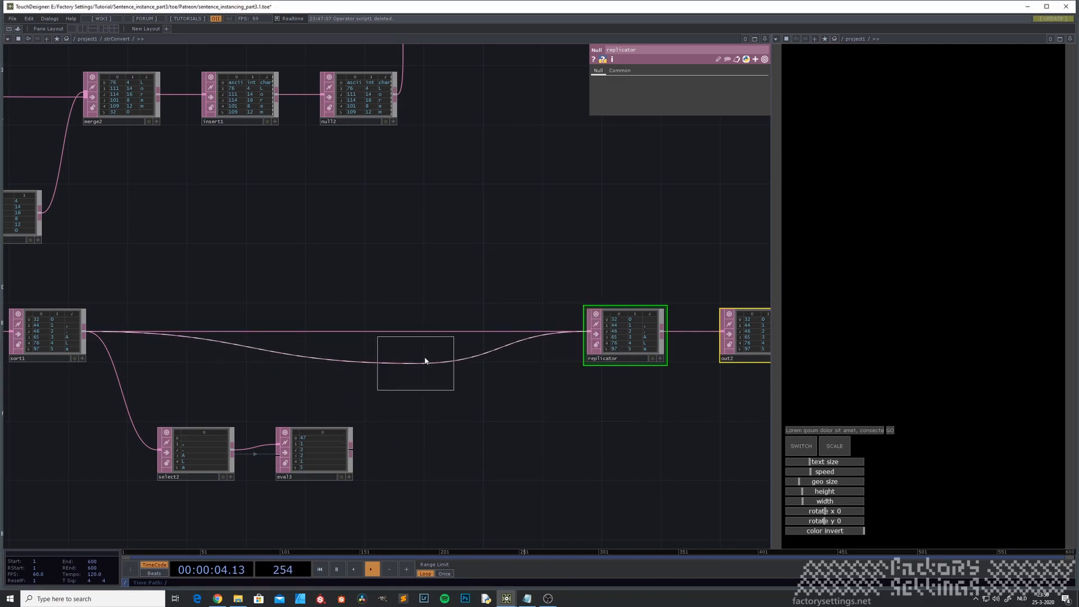
left_click(494, 337)
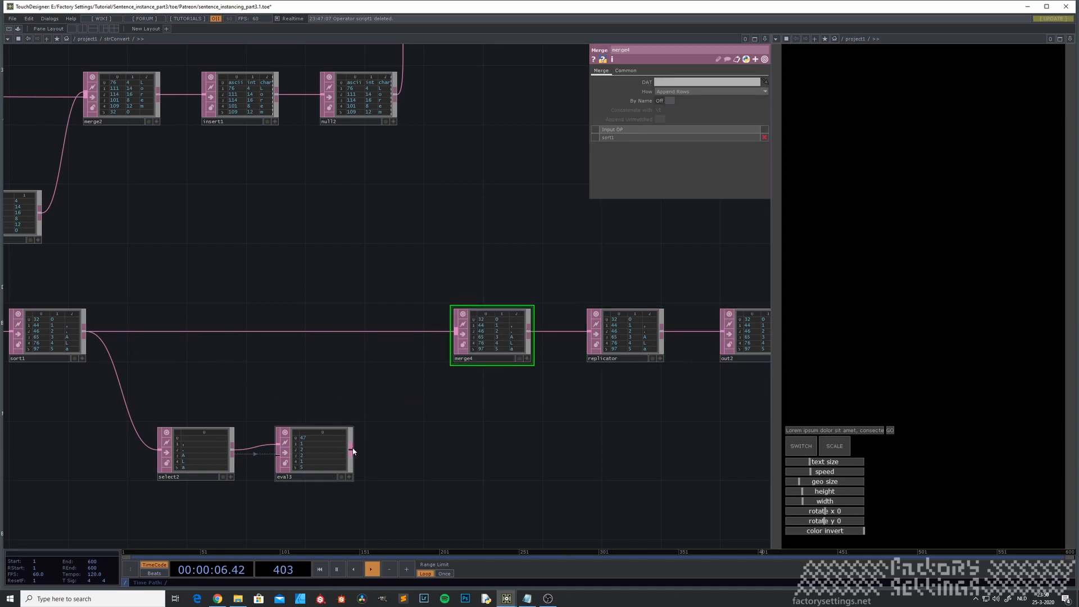
left_click_drag(351, 449, 441, 346)
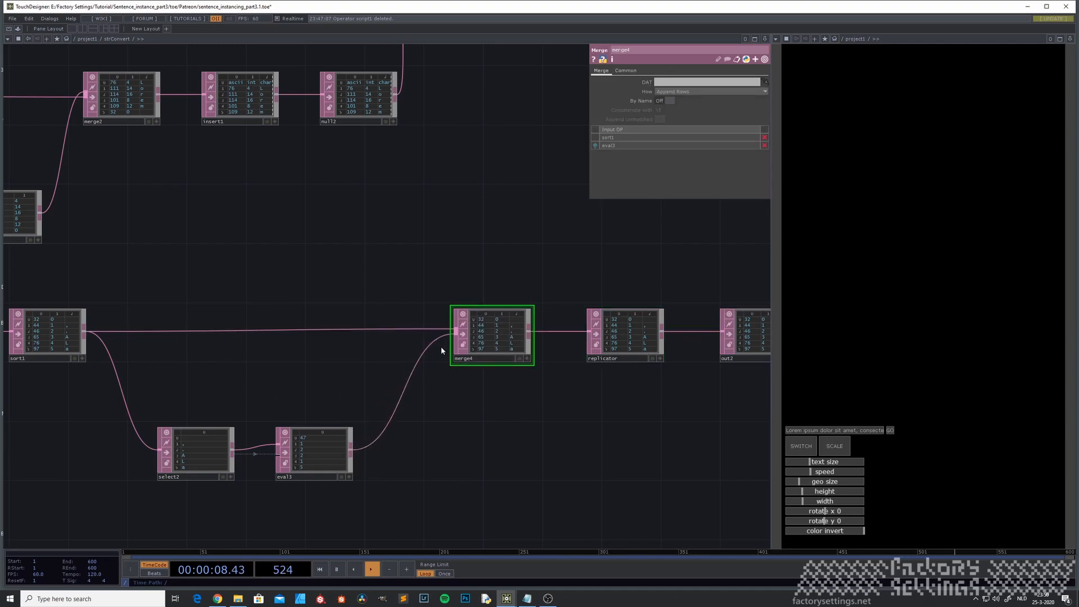
Step: Examine the Merge DAT's combined wiring and compare the counts in eval3 with the characters in select2
scroll(495, 338, "up", 5)
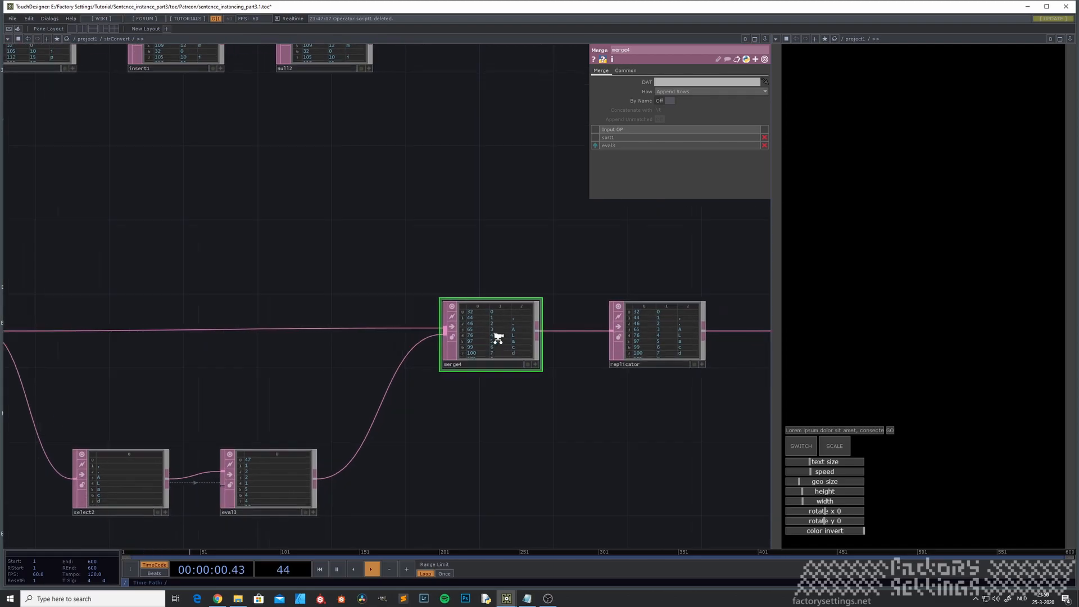
scroll(500, 340, "down", 8)
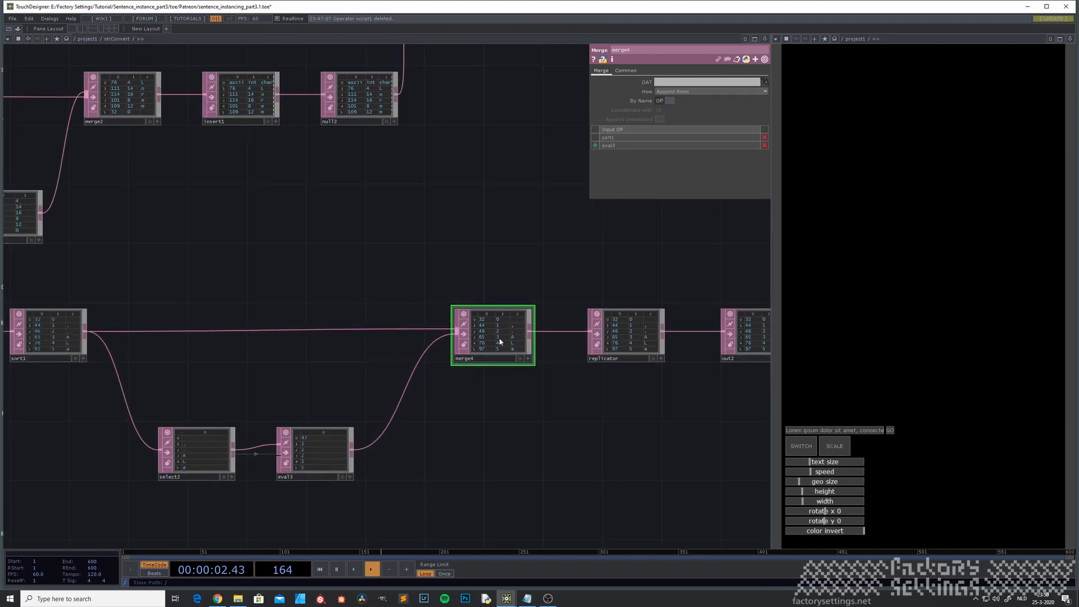
left_click_drag(496, 421, 441, 387)
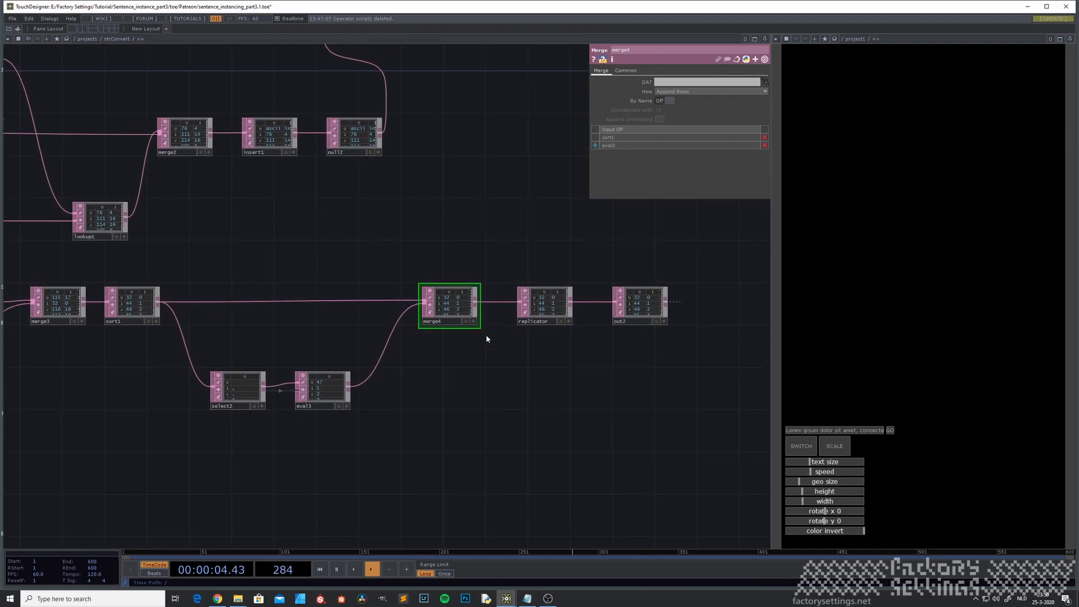
left_click_drag(419, 442, 447, 402)
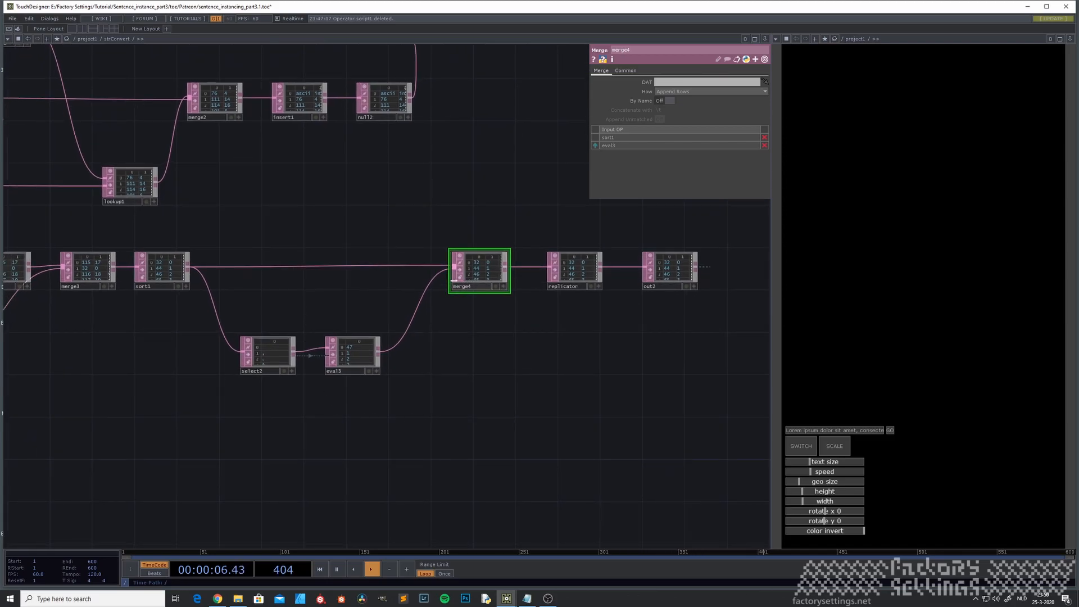
scroll(486, 274, "up", 4)
scroll(403, 453, "down", 4)
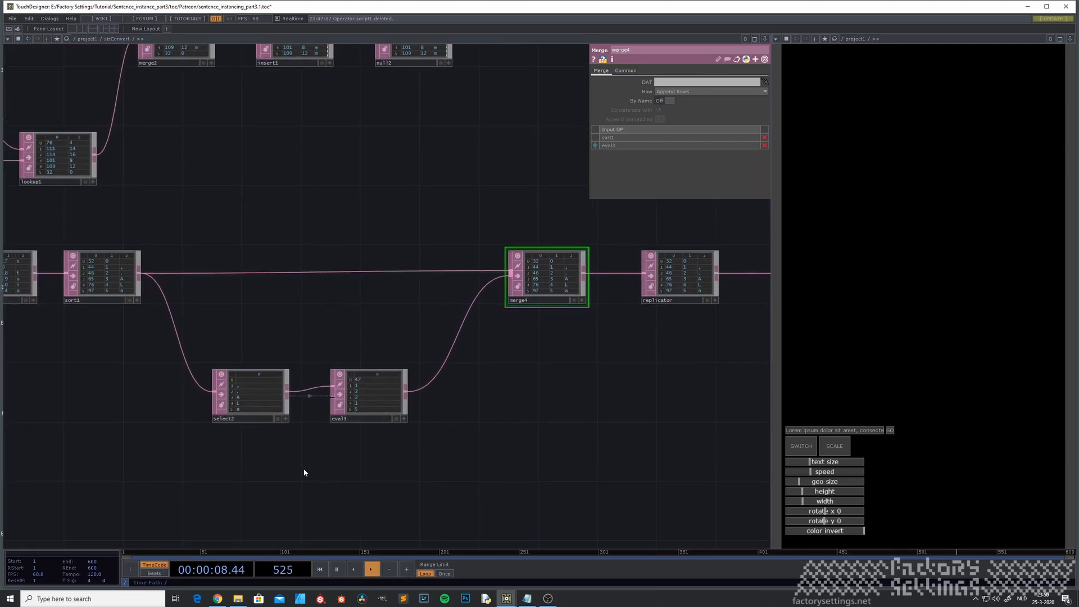
scroll(276, 462, "up", 2)
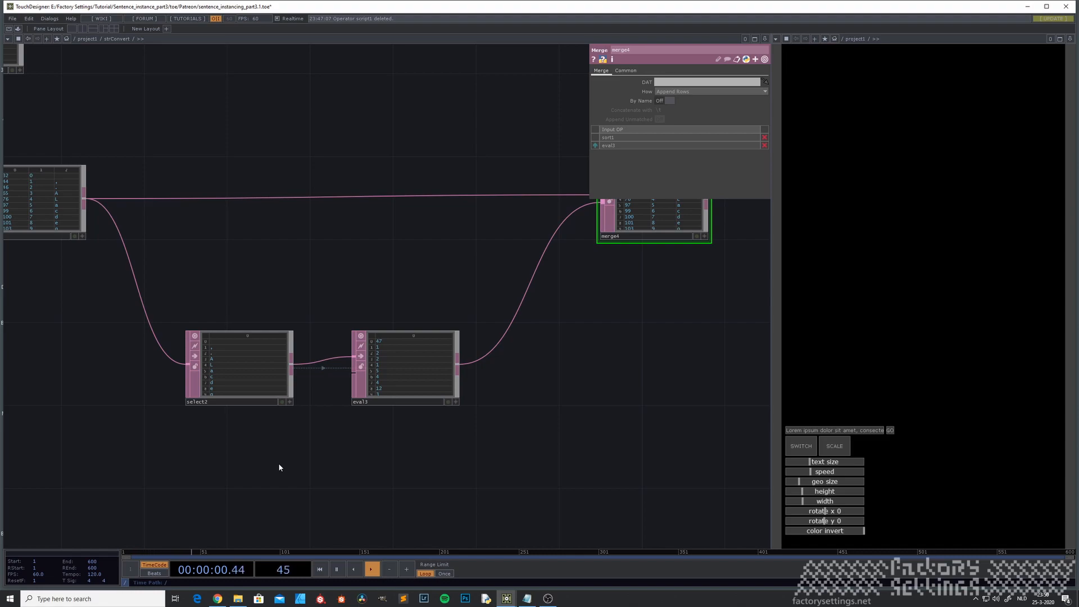
scroll(279, 455, "down", 2)
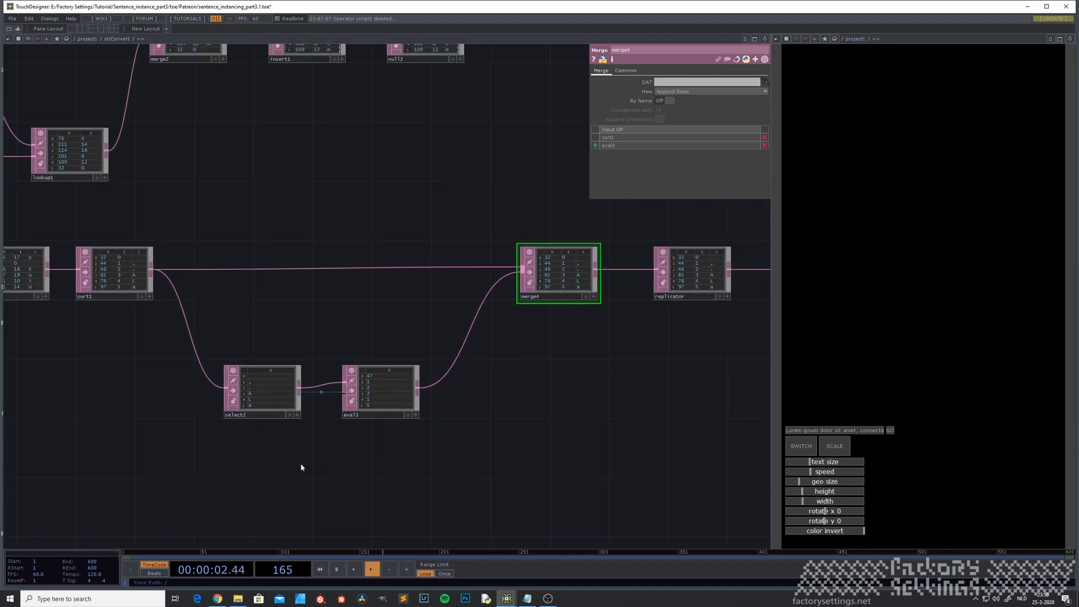
scroll(333, 415, "up", 3)
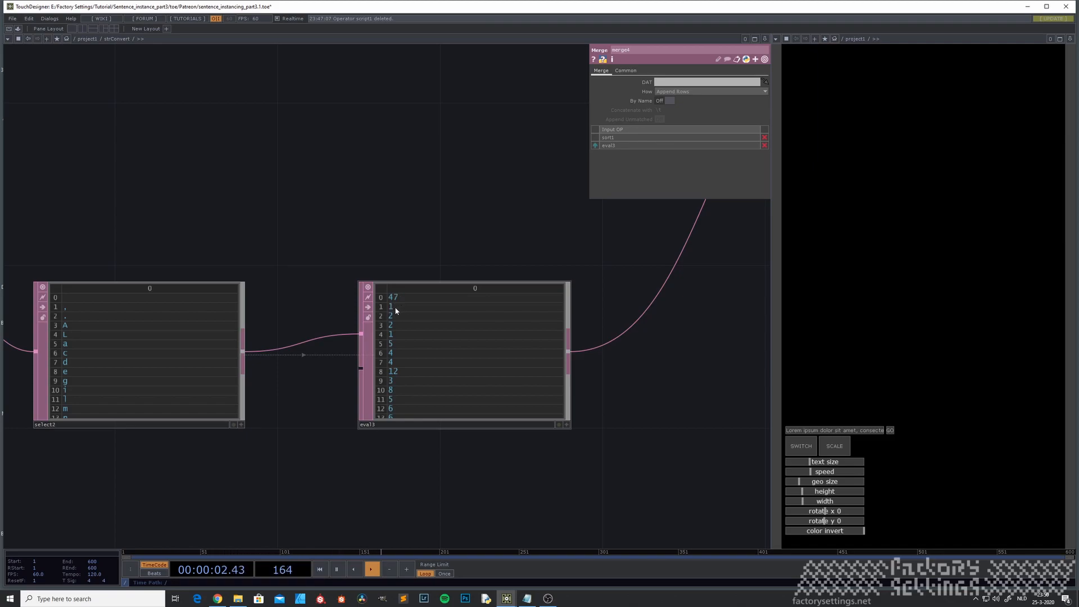
left_click_drag(294, 239, 423, 234)
scroll(416, 248, "down", 1)
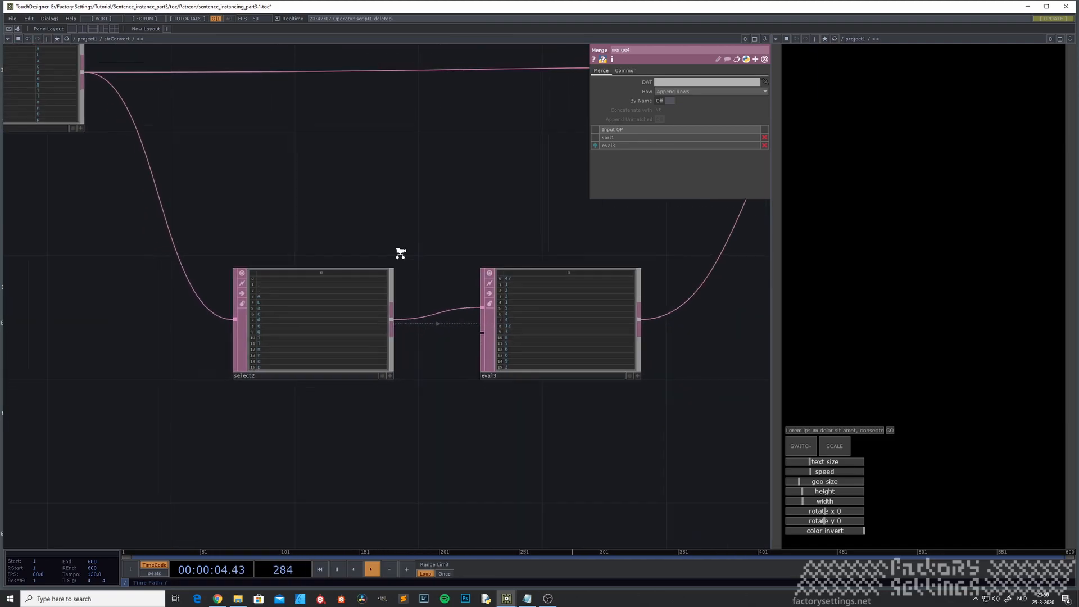
scroll(269, 289, "up", 2)
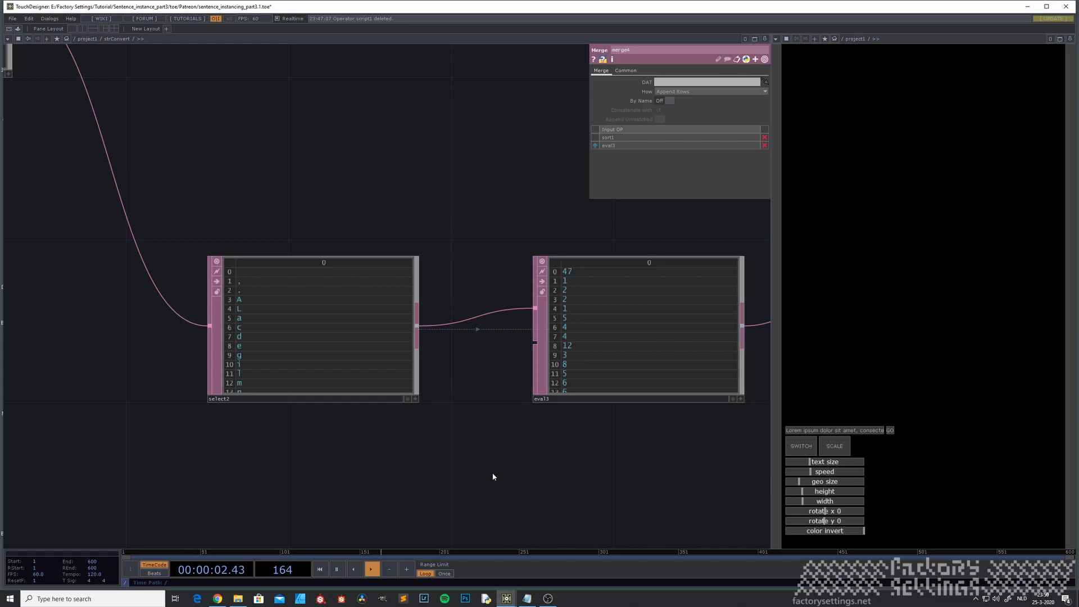
Step: Add a Base COMP below select2 and name it cumulative
scroll(446, 436, "down", 5)
scroll(426, 428, "down", 2)
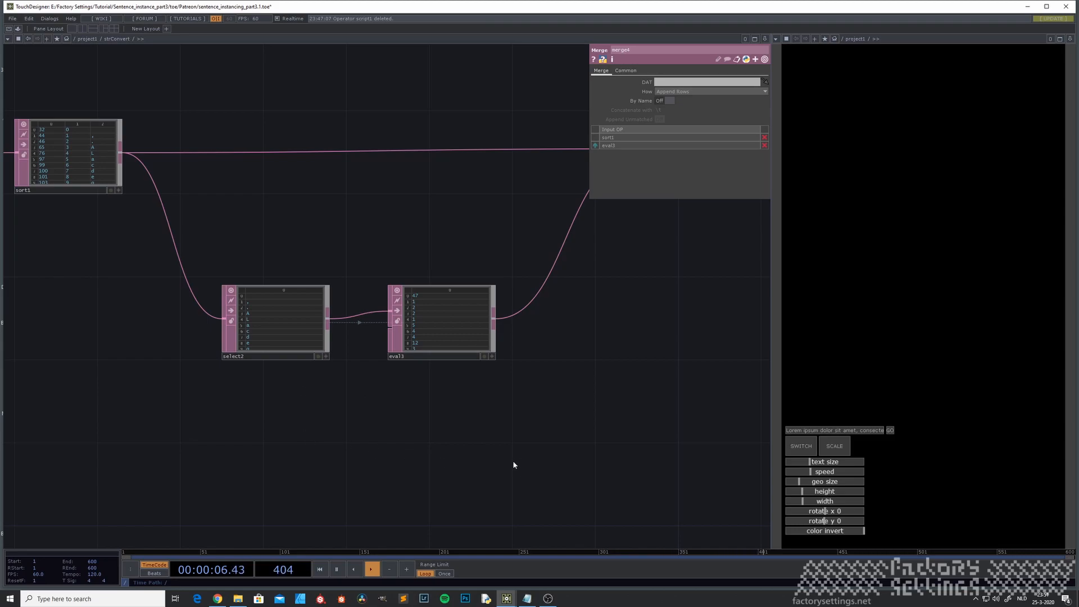
key("Tab")
left_click(129, 356)
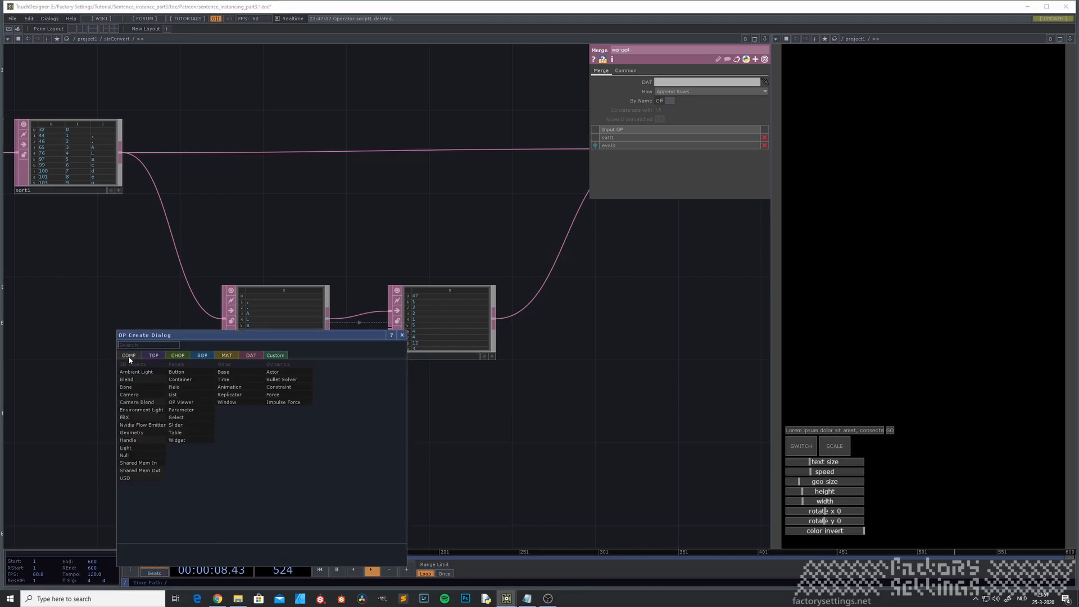
left_click(223, 371)
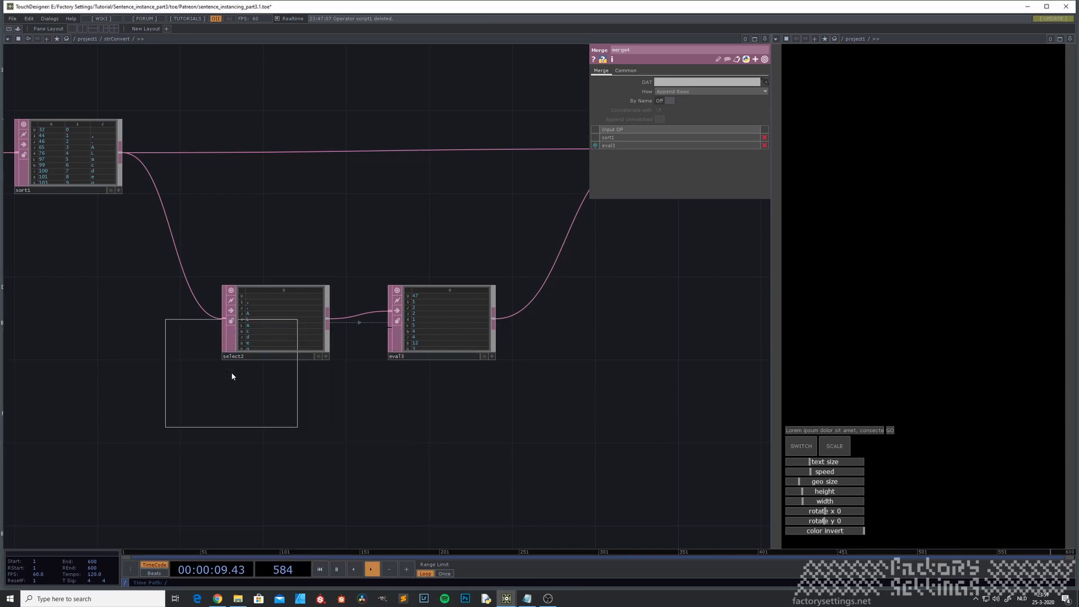
left_click(280, 470)
left_click_drag(106, 468, 102, 410)
left_click(238, 465)
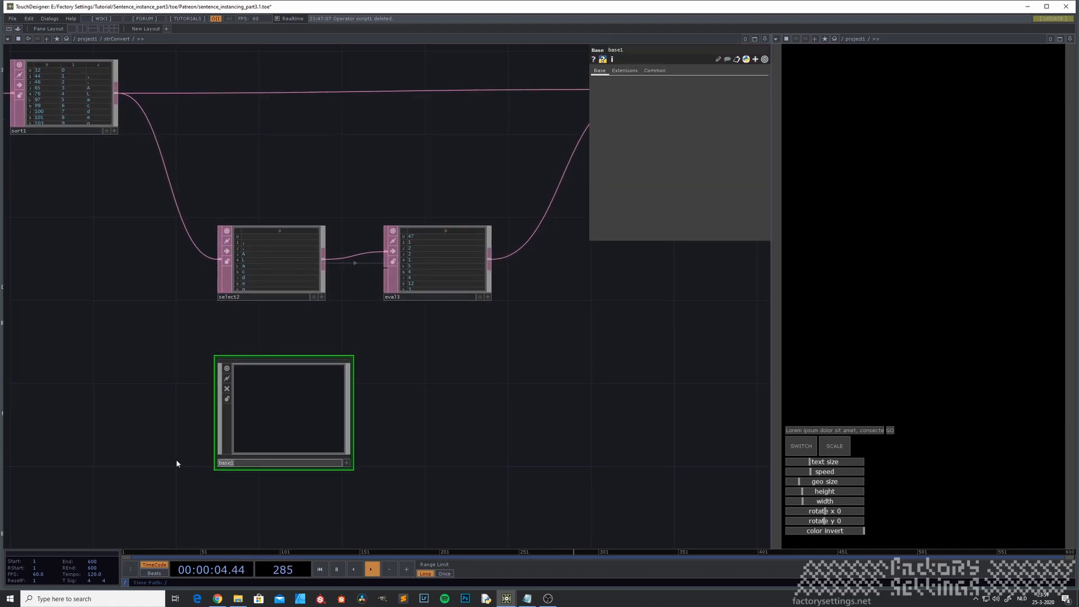
type("cumulative")
left_click(277, 423)
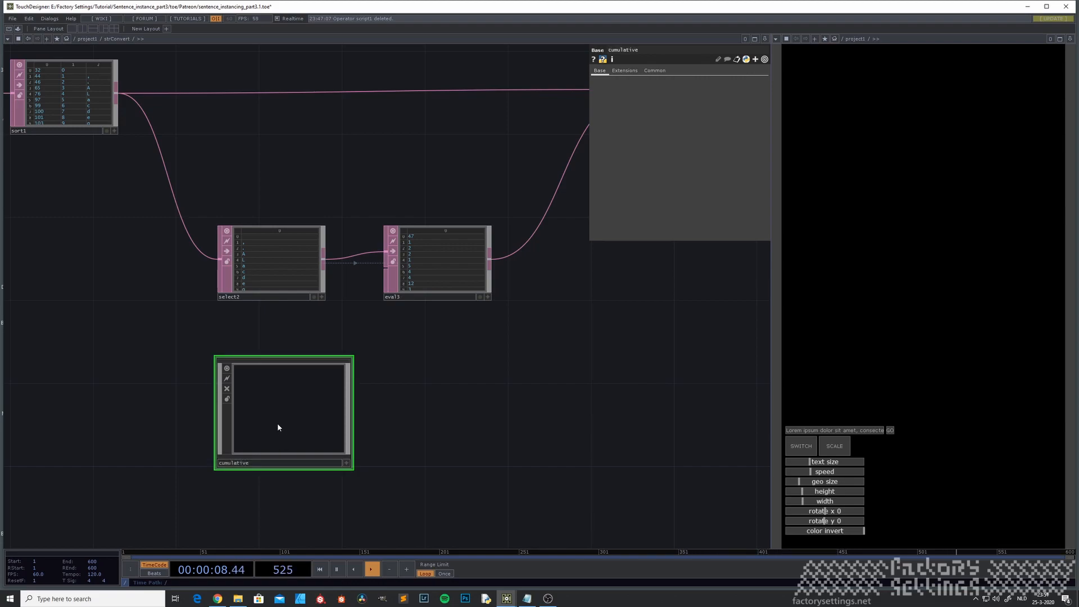
Step: Enter the network inside the cumulative base
key("i")
key("u")
key("i")
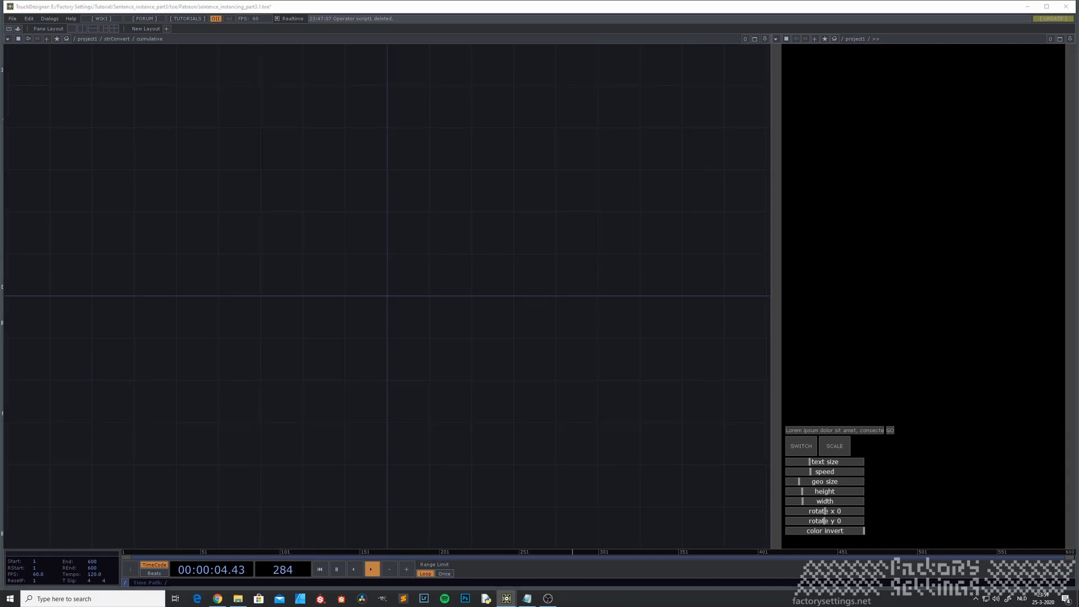
key("Tab")
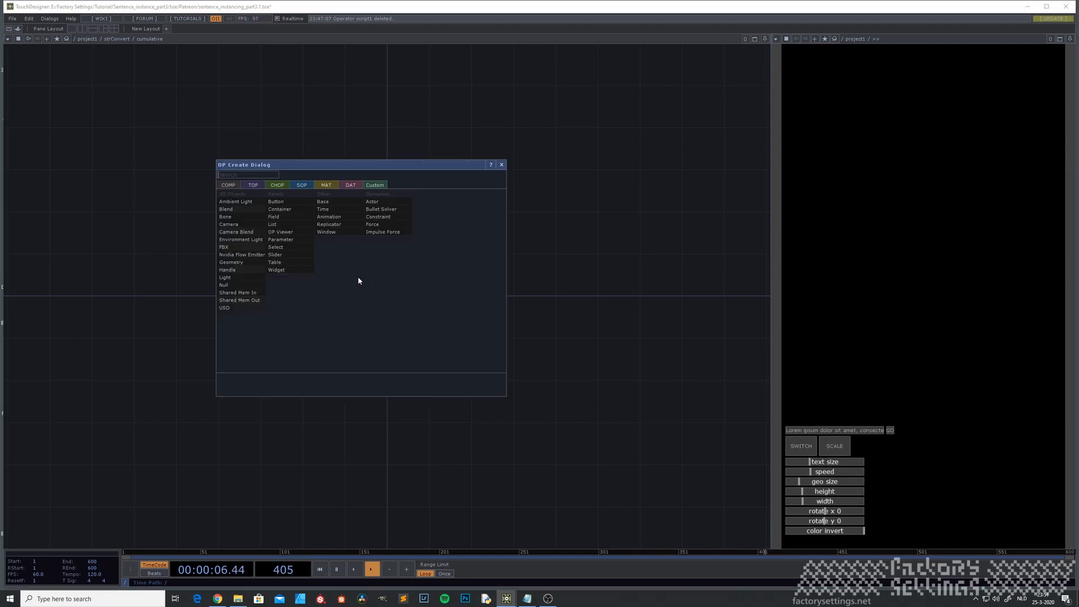
type("se")
left_click(276, 248)
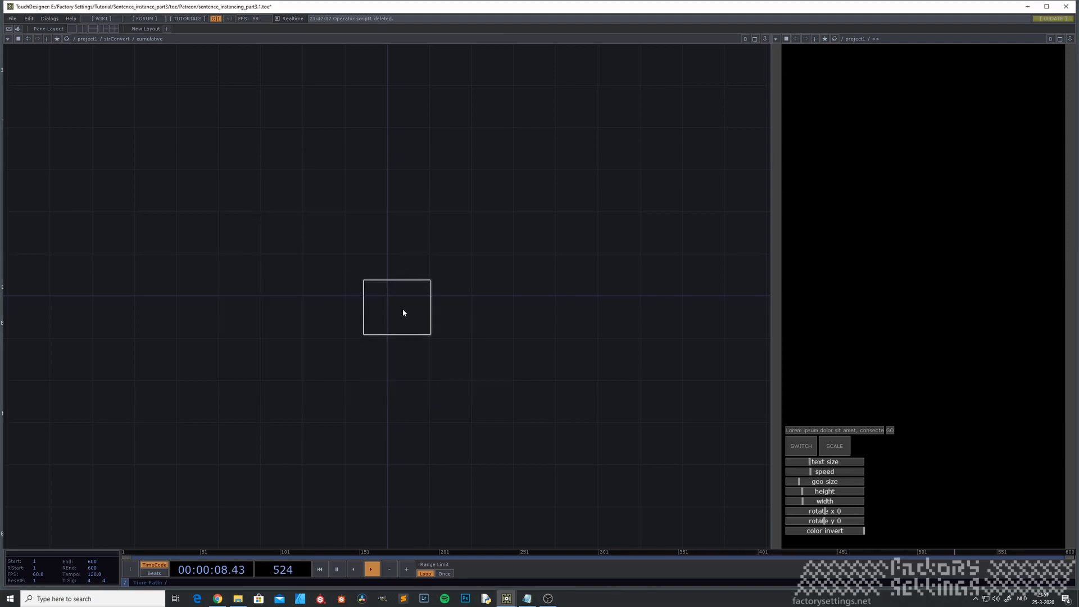
left_click(386, 296)
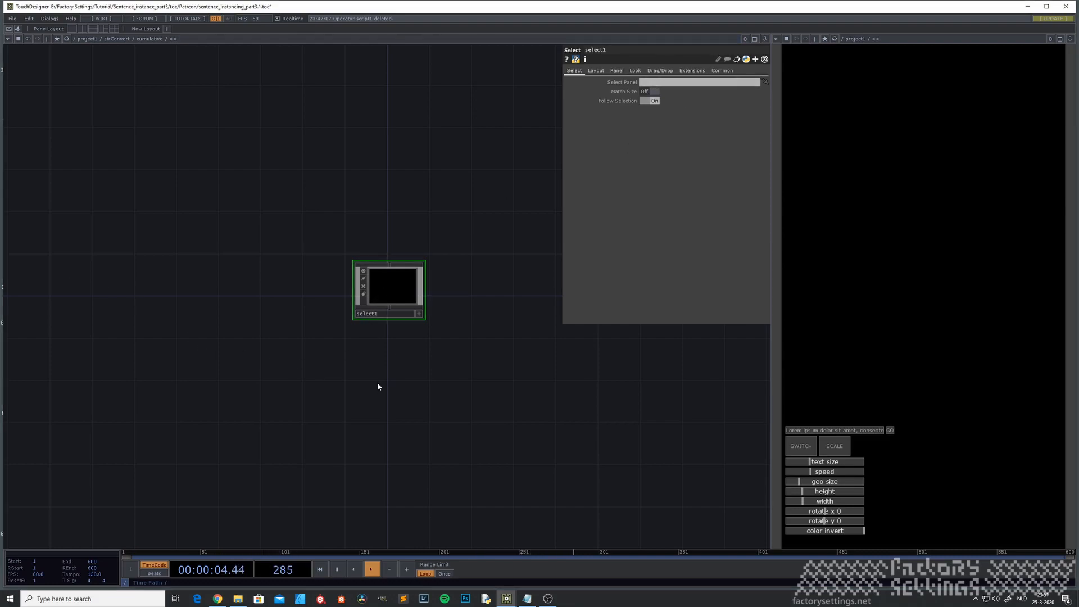
key("u")
key("i")
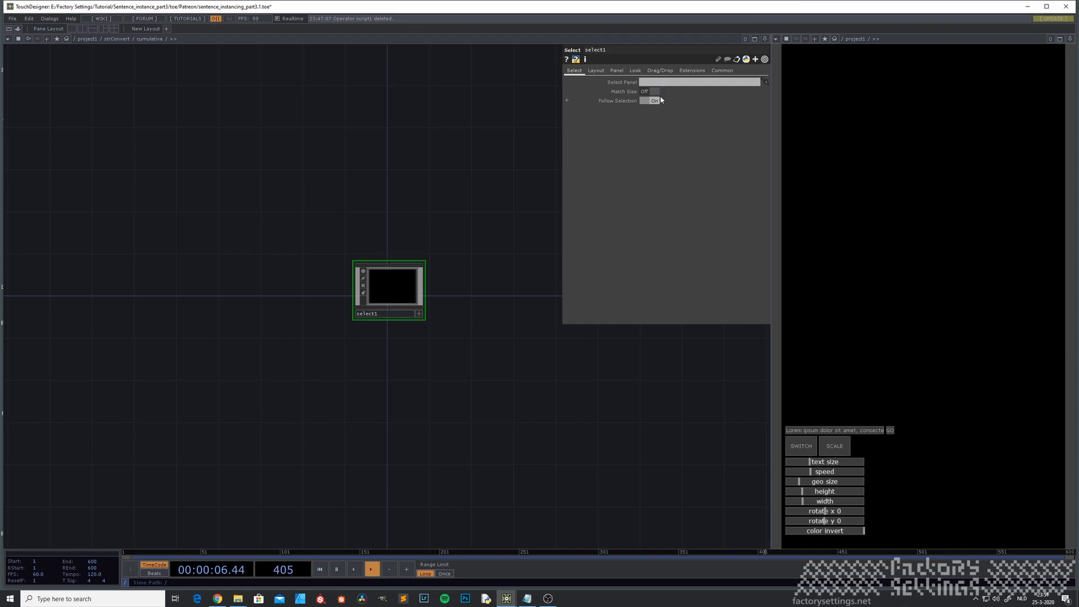
type("../")
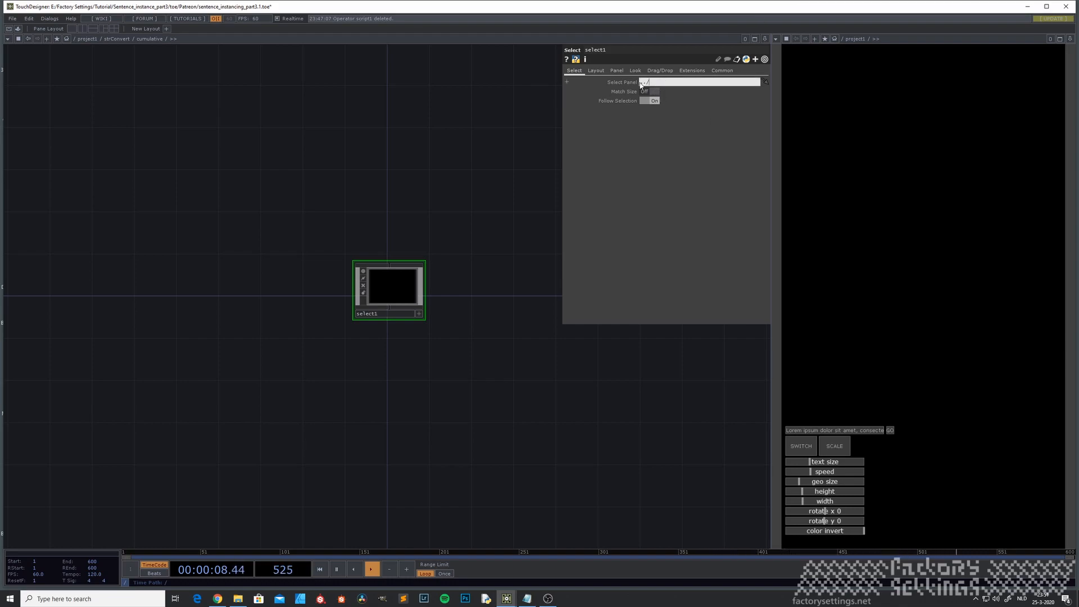
type("eval3")
key("Return")
left_click(566, 82)
left_click(612, 91)
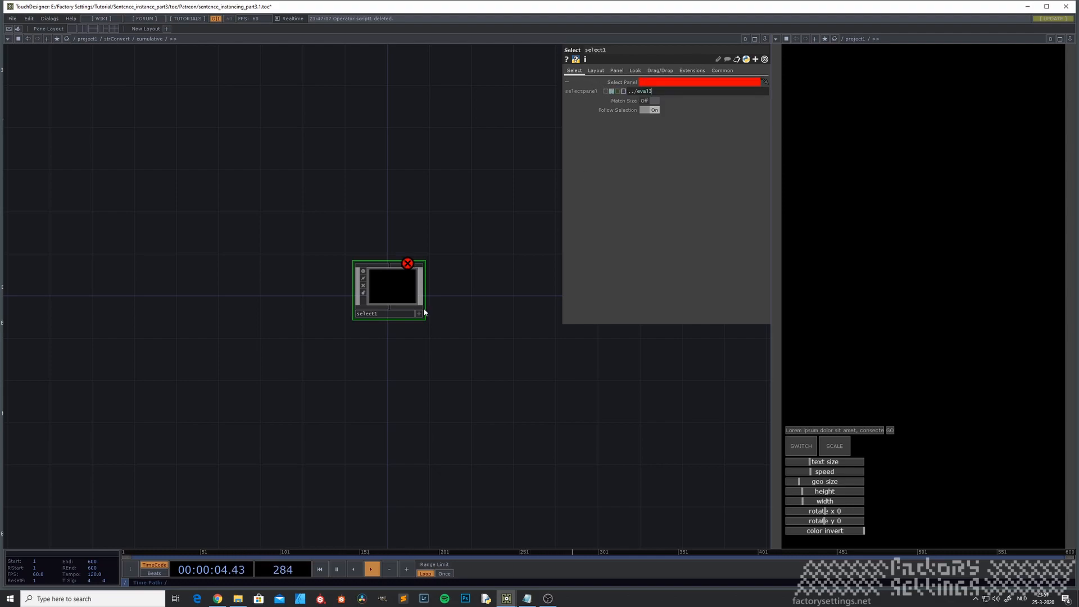
key("Delete")
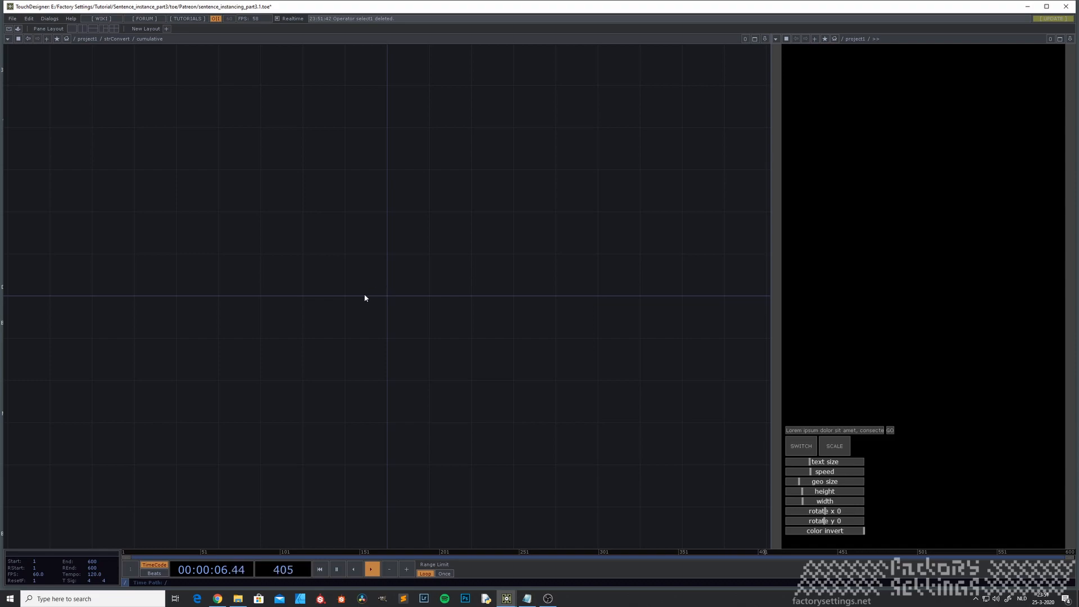
Step: Add a Select DAT inside the cumulative base and set its DAT reference to ../eval3
key("Tab")
left_click(353, 202)
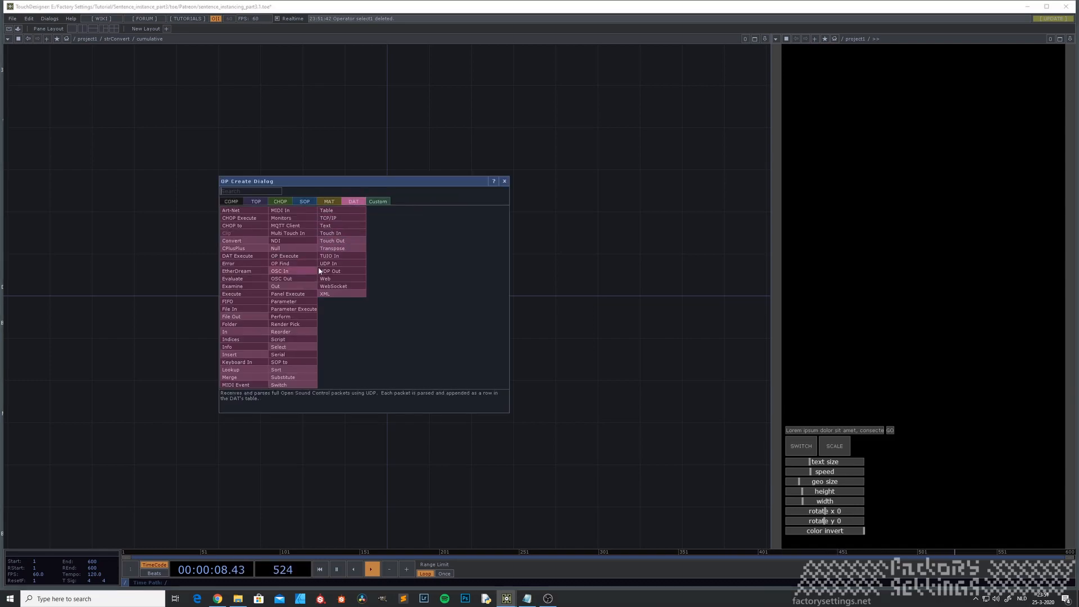
left_click(281, 347)
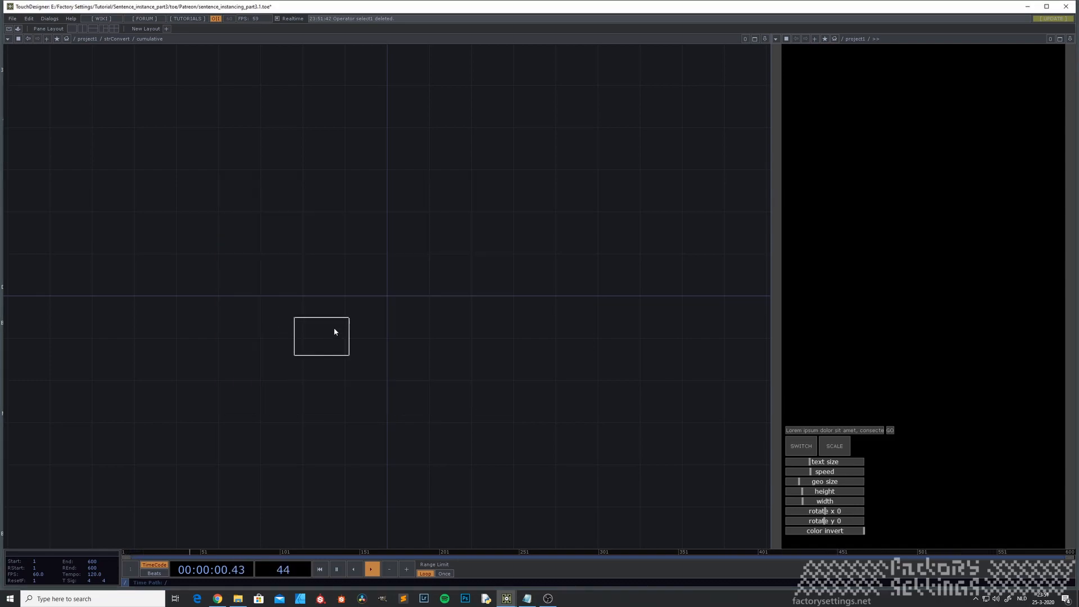
left_click(383, 298)
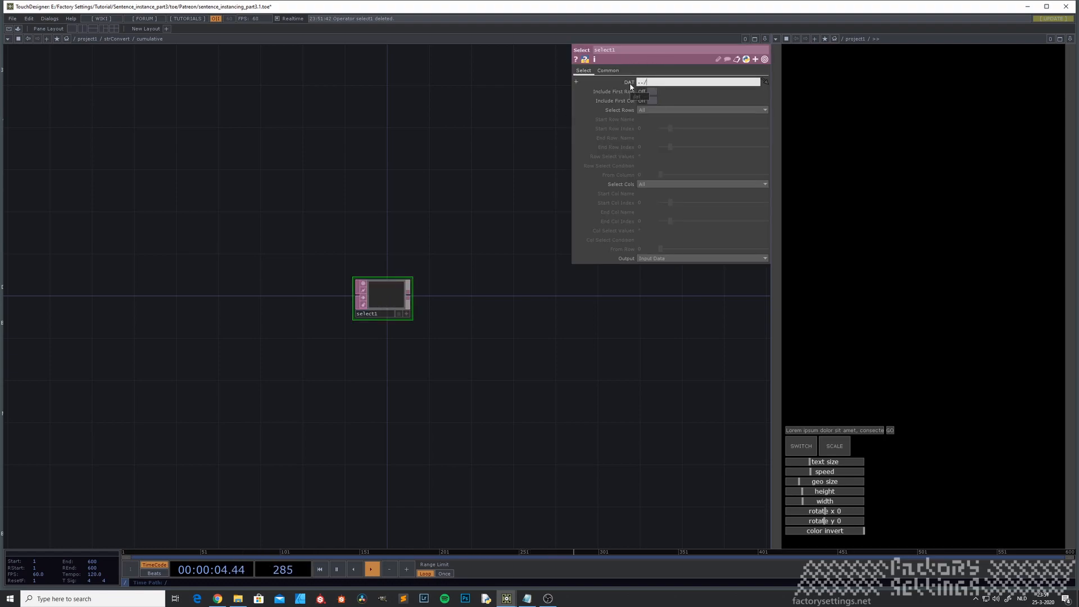
type("3")
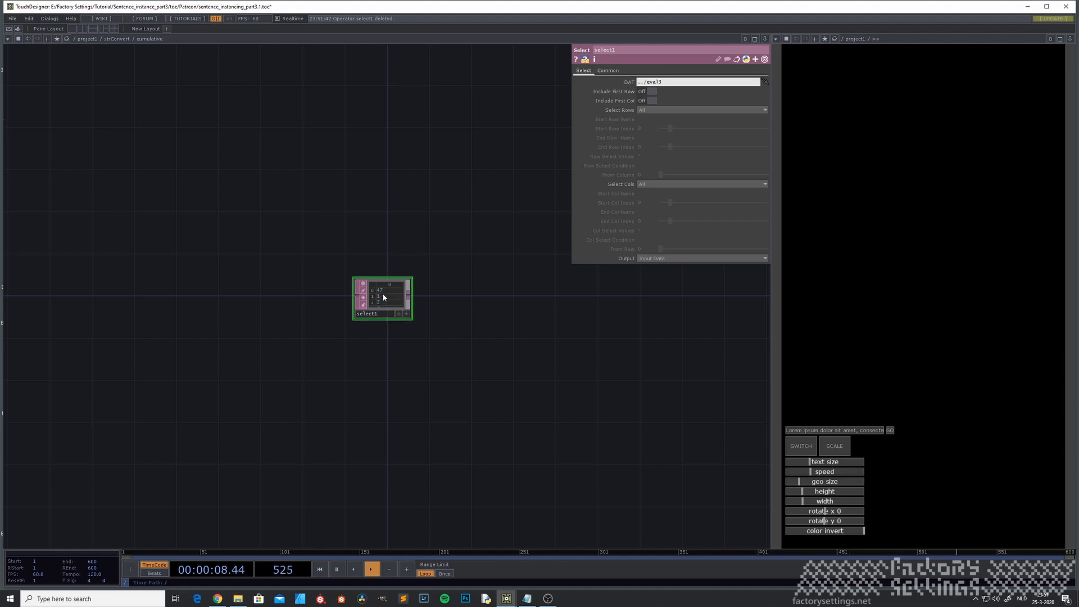
Step: Add a Text DAT below select1 and a Table DAT beside it
double_click(386, 372)
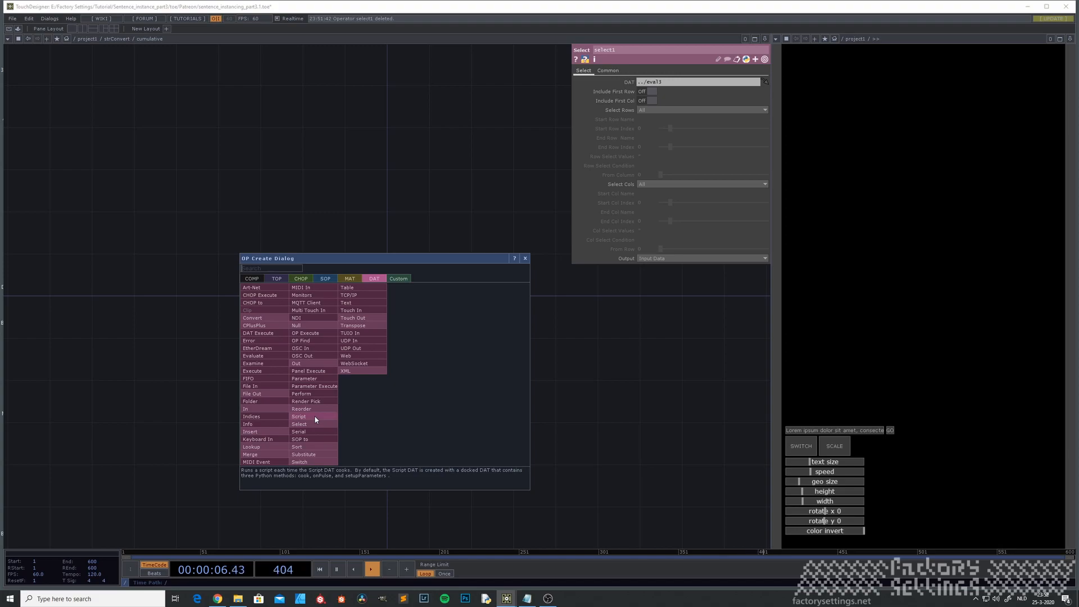
left_click(361, 319)
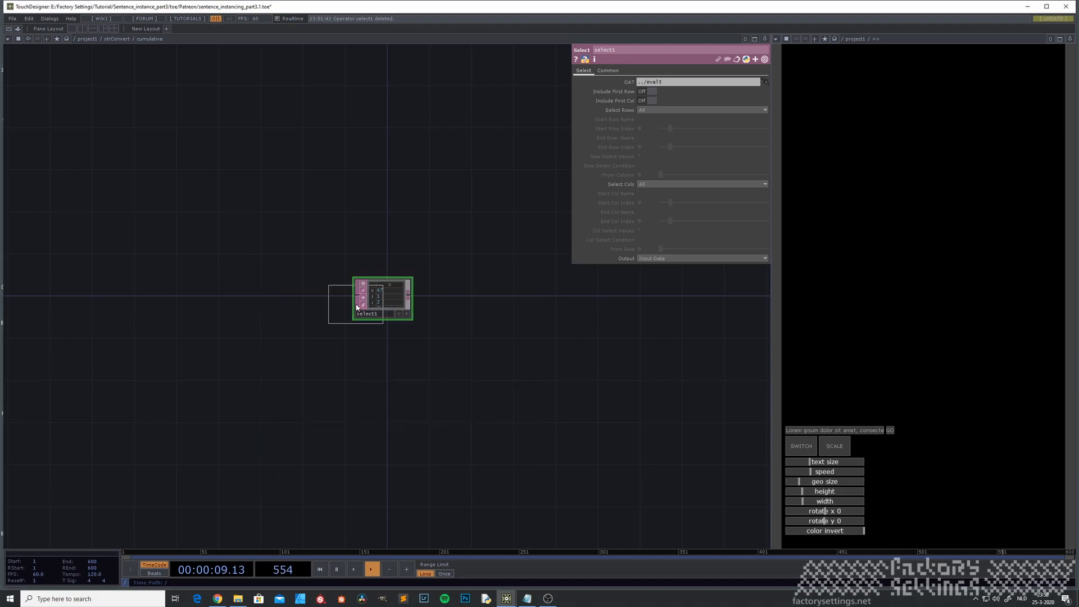
left_click(382, 372)
left_click_drag(458, 371, 406, 371)
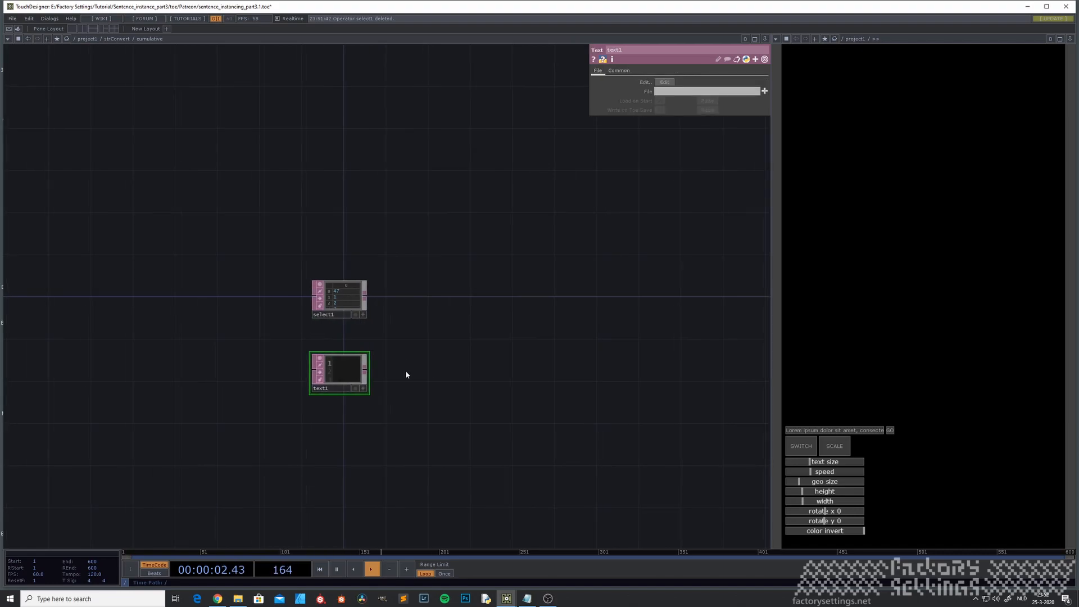
key("Tab")
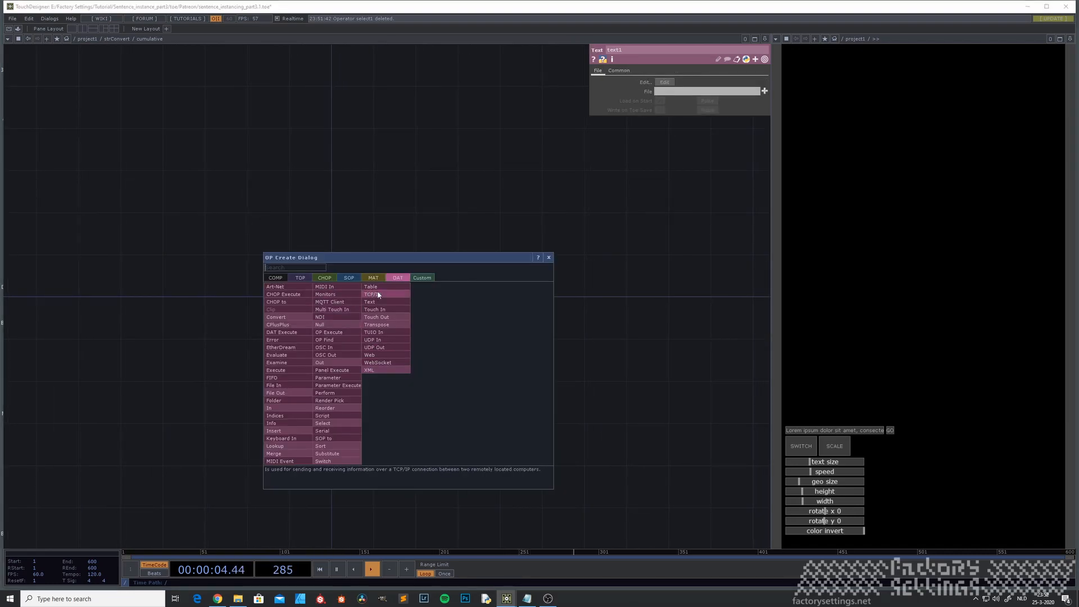
left_click(380, 291)
left_click(424, 373)
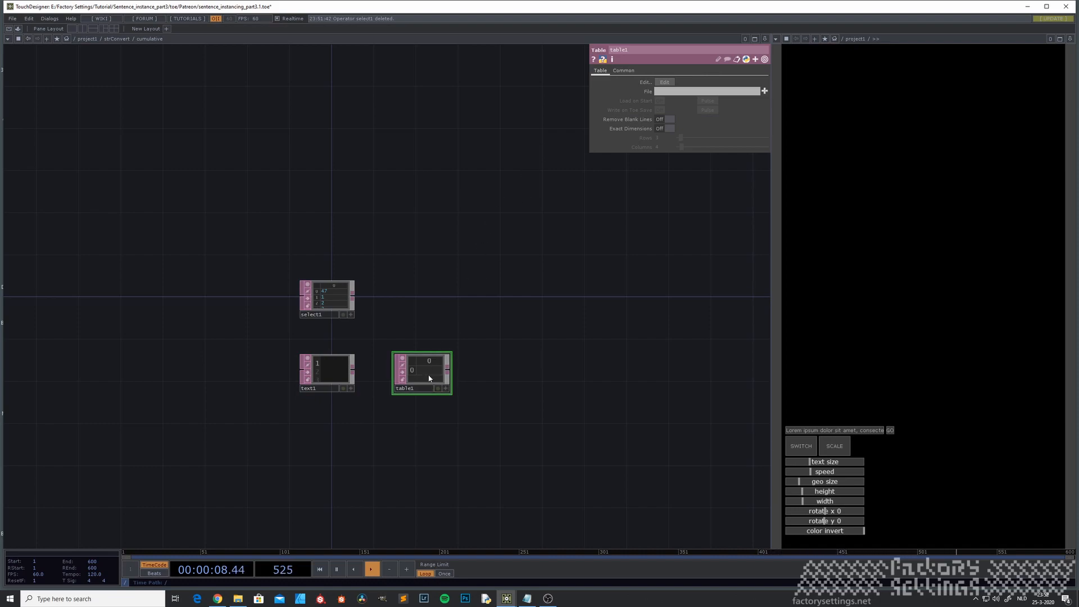
Step: Open text1 for in-place editing and write import numpy as np as the script's first line
scroll(282, 404, "up", 3)
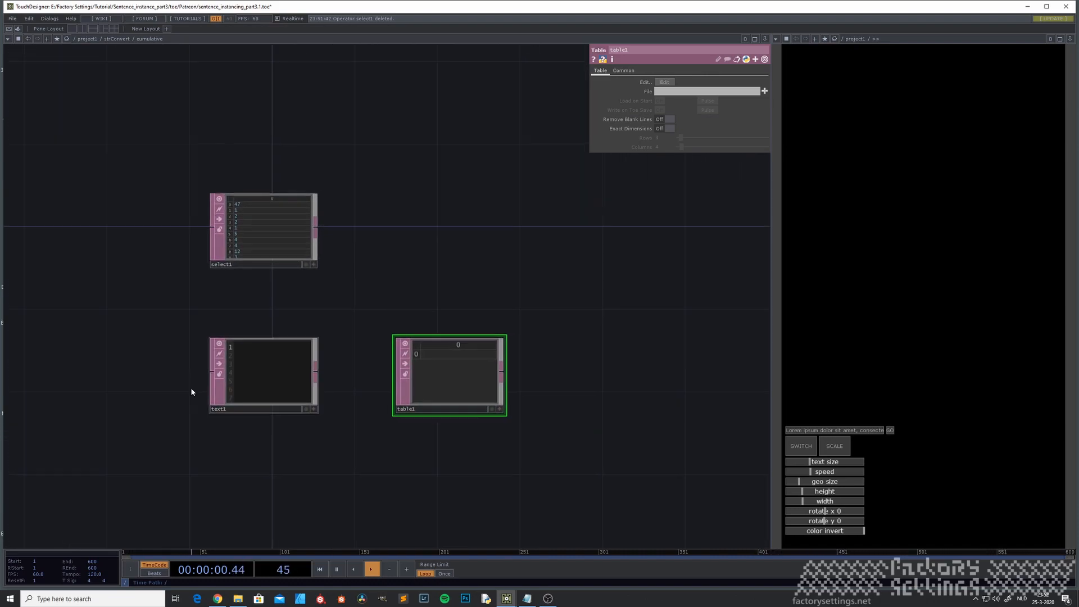
scroll(223, 396, "up", 2)
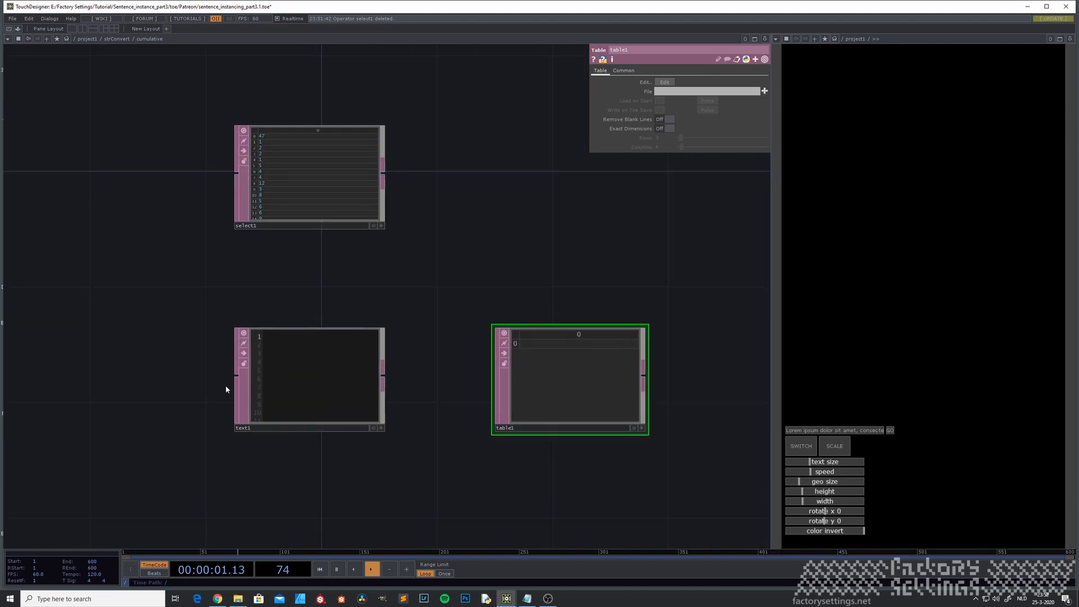
left_click(381, 428)
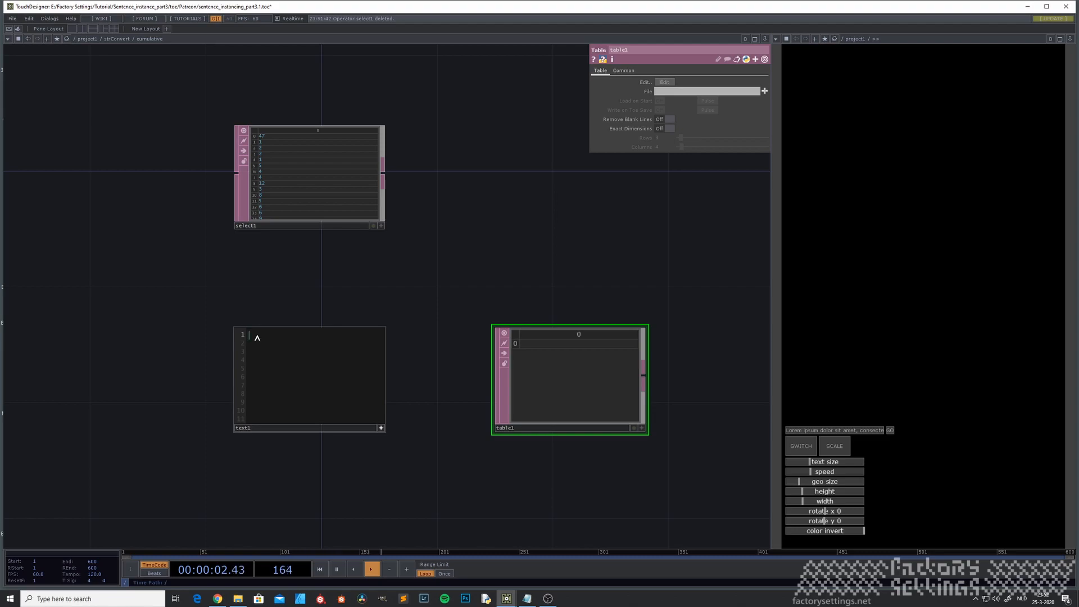
type("importnump")
key("BackSpace")
key("BackSpace")
key("BackSpace")
key("BackSpace")
type("numpy")
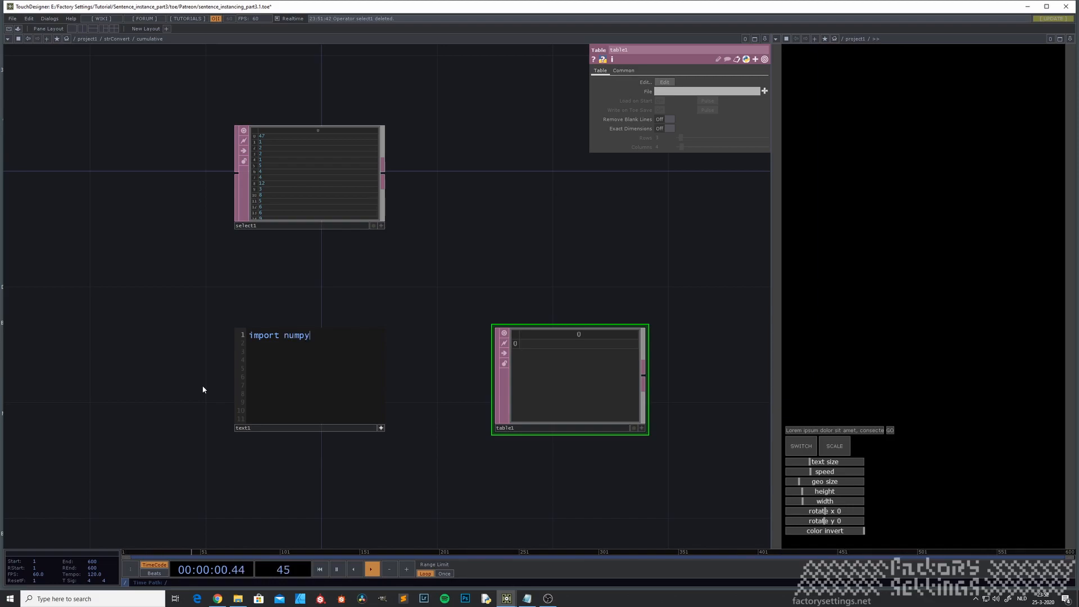
type(" as")
type(" np ")
Step: Add op('table').clear() as the second line of the script
type("op")
type("(")
type("'table")
type("').clear")
type("(")
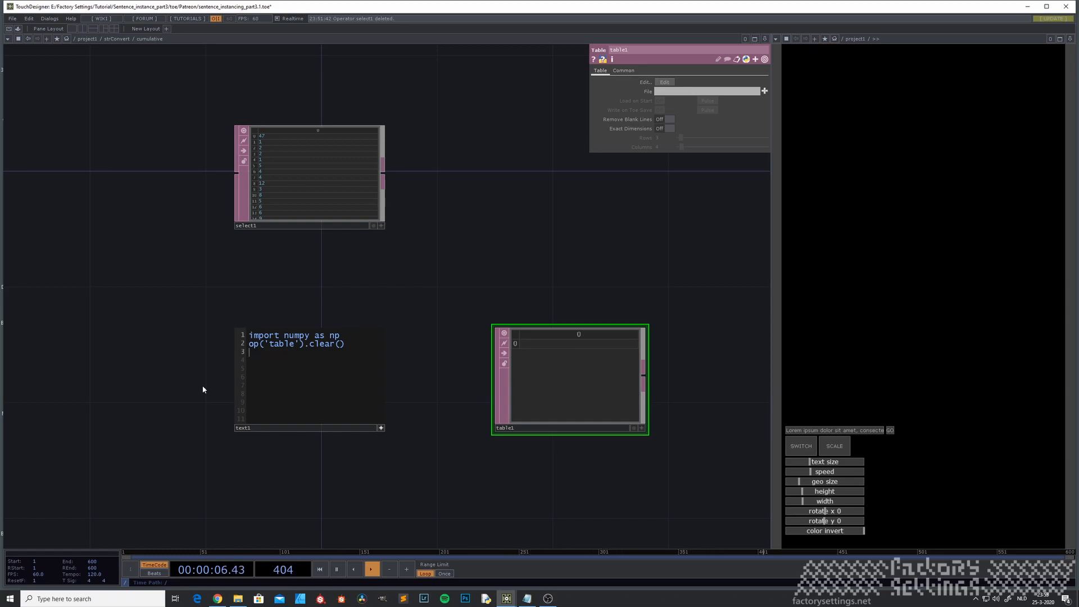
Step: Add a third script line reading the first column of select1: r = op('select1').col(0)
type("r")
type(" = op")
type("(")
type("'")
type("select")
type("1')")
type(".col(")
type("0) ")
Step: Add a fourth script line that computes the cumulative sum: r = np.cumsum(r)
type("r")
type(" = np")
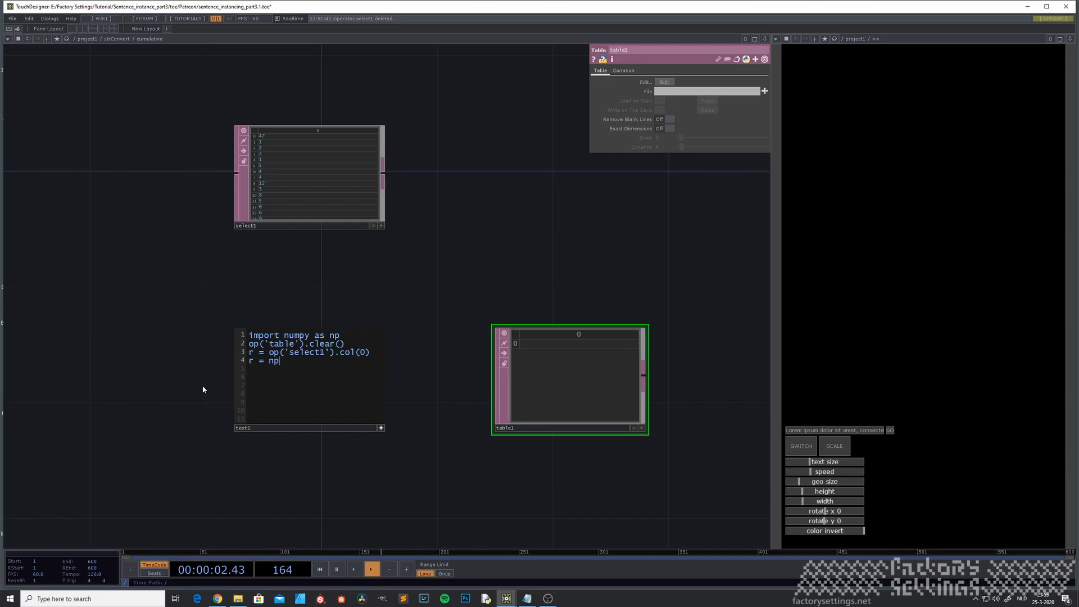
type(".cum")
type("sum")
type("(")
Step: Add a loop, for x in r:, with the indented body op('table1').appendRow(x)
type("for")
type(" x in")
type("op")
type("(")
type("'table")
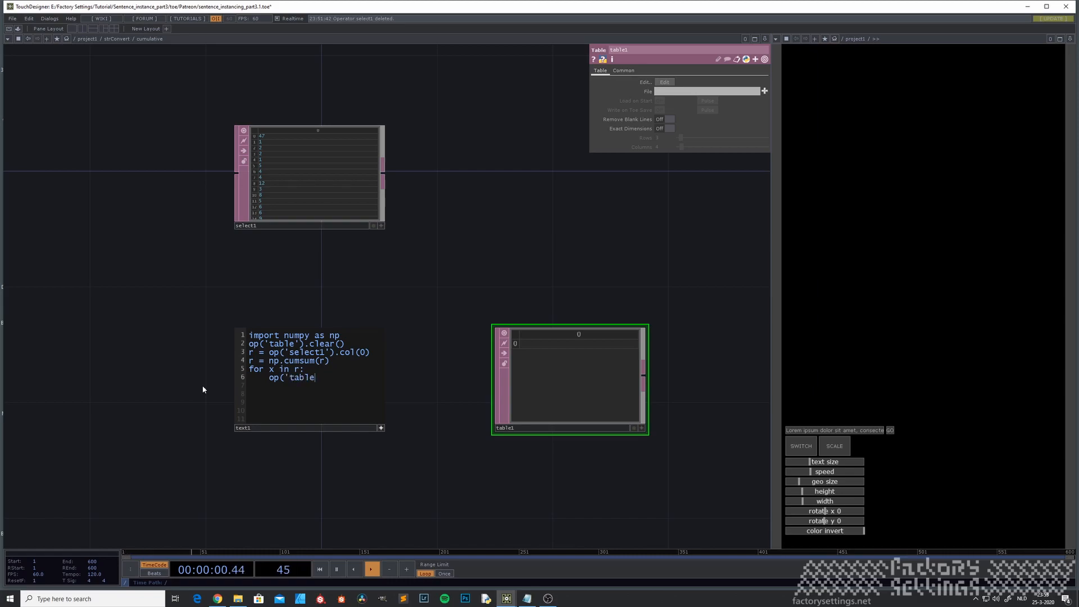
type("1').appendRow(x)")
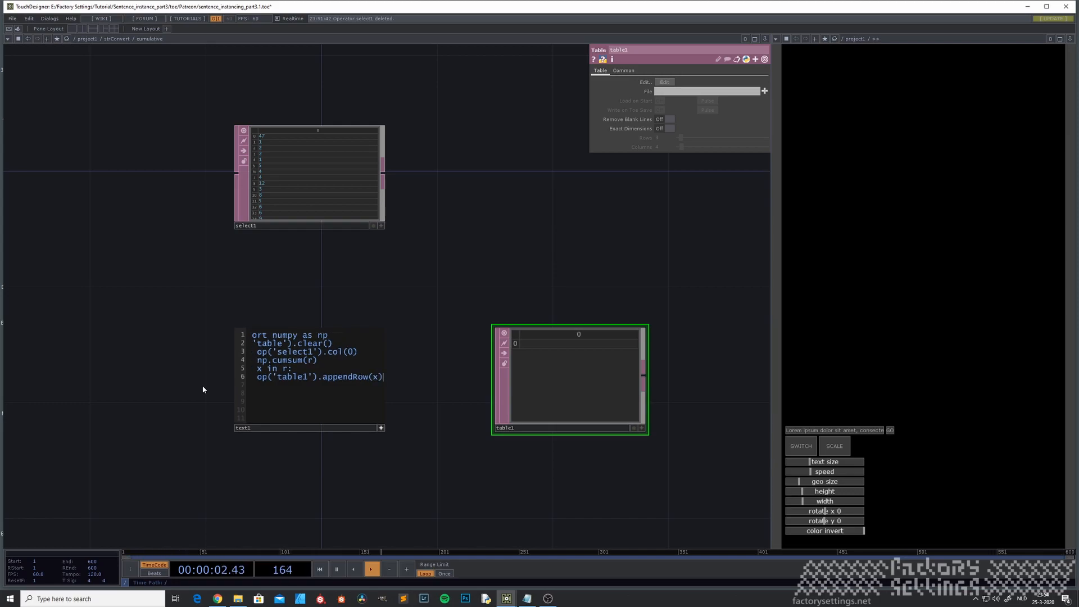
Step: Finish editing text1 and try to run its script
scroll(214, 380, "up", 2)
left_click_drag(215, 380, 160, 416)
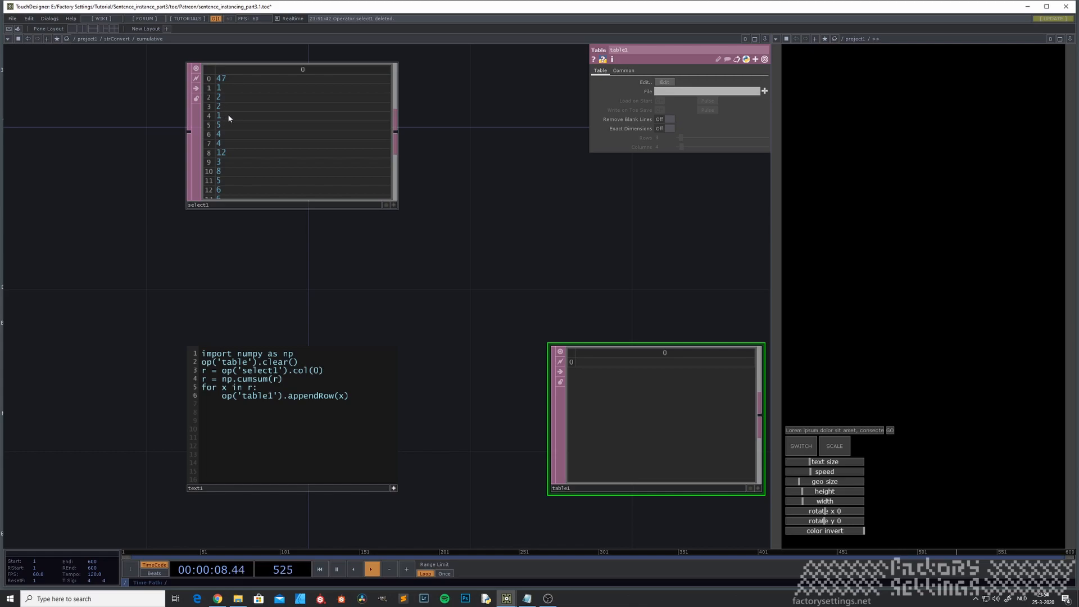
scroll(436, 324, "down", 3)
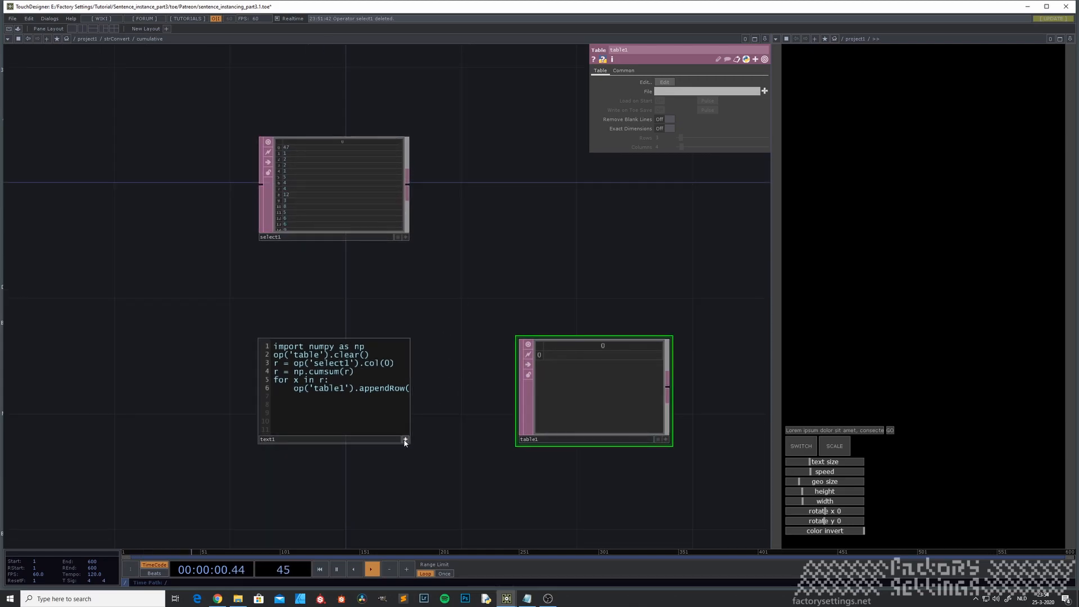
left_click(355, 390)
right_click(347, 349)
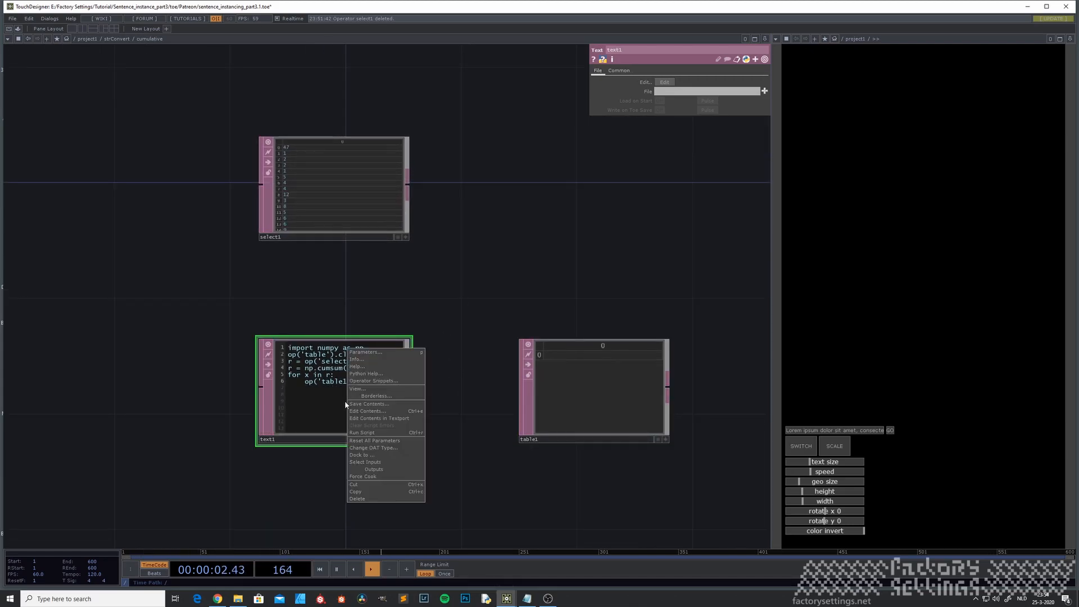
left_click(363, 433)
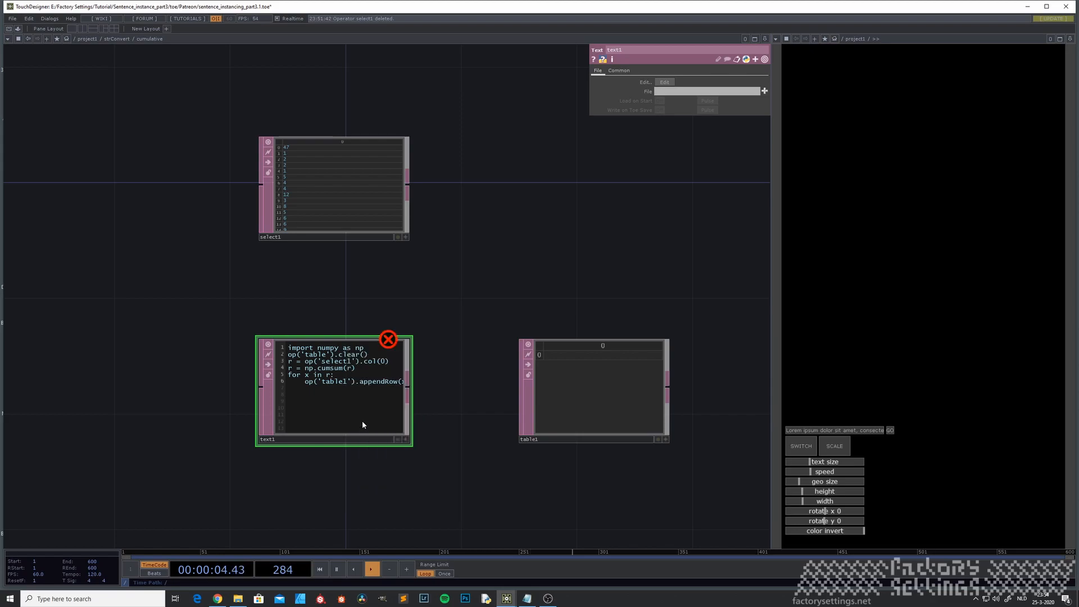
Step: Inspect the script error on text1 and correct line 2 to op('table1').clear()
scroll(353, 416, "up", 2)
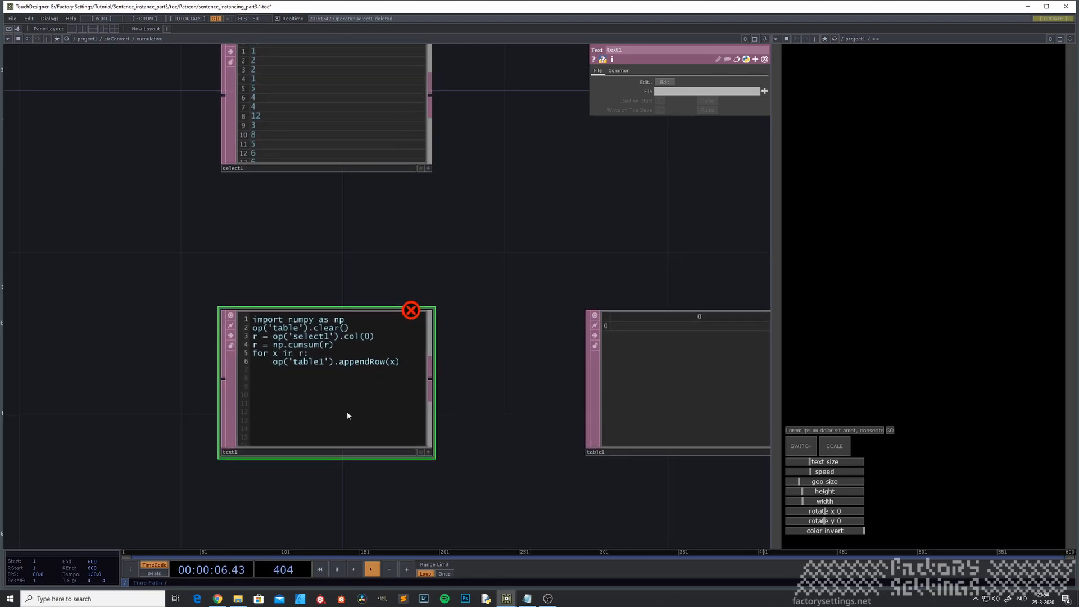
scroll(331, 376, "up", 2)
middle_click(346, 361)
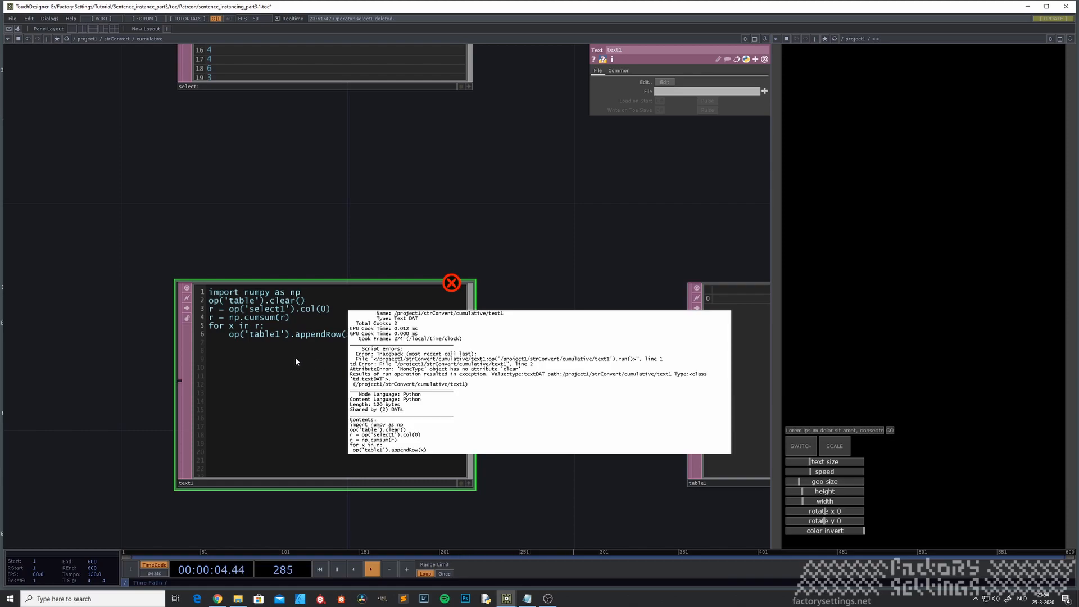
left_click(469, 483)
left_click(237, 303)
type("1")
left_click(468, 483)
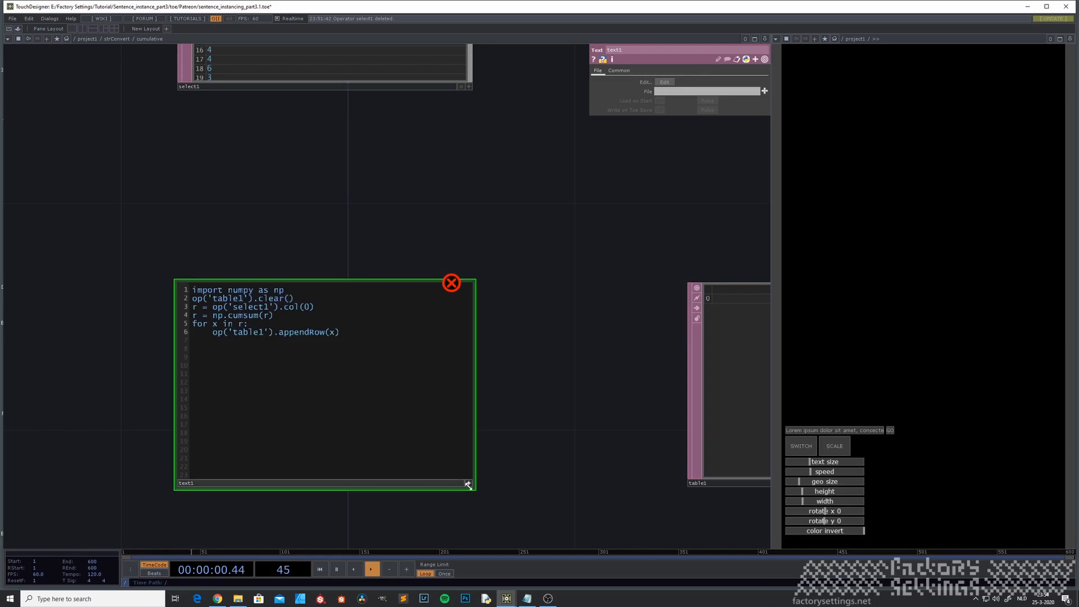
Step: Run the corrected text1 script to fill table1 with the cumulative values
scroll(469, 484, "down", 3)
right_click(414, 432)
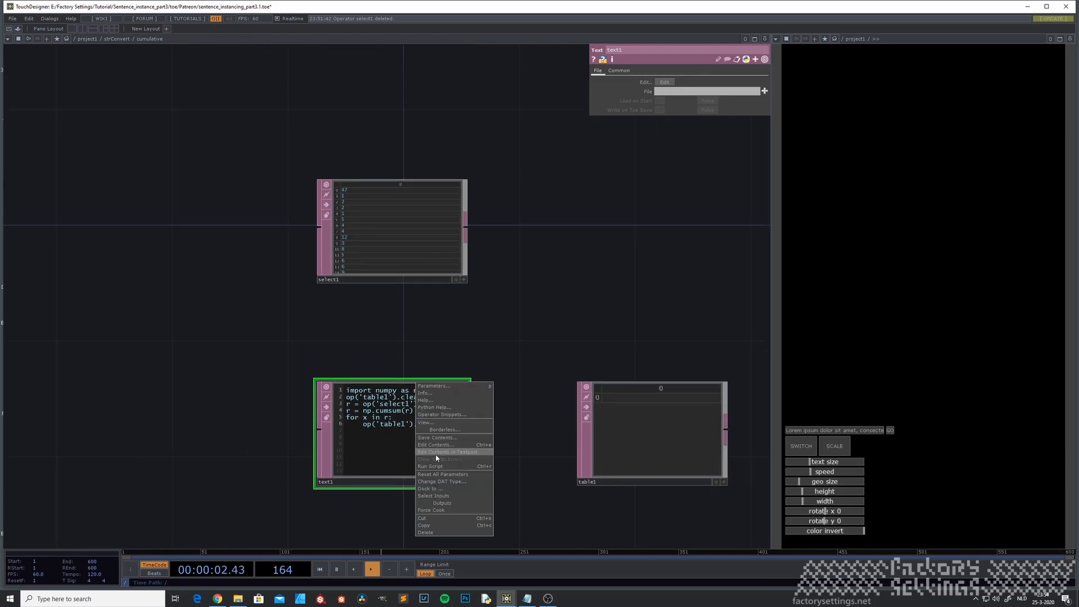
left_click(436, 466)
Step: Examine the cumulative values in table1 and compare them with the per-character counts in select1
left_click_drag(506, 404, 426, 401)
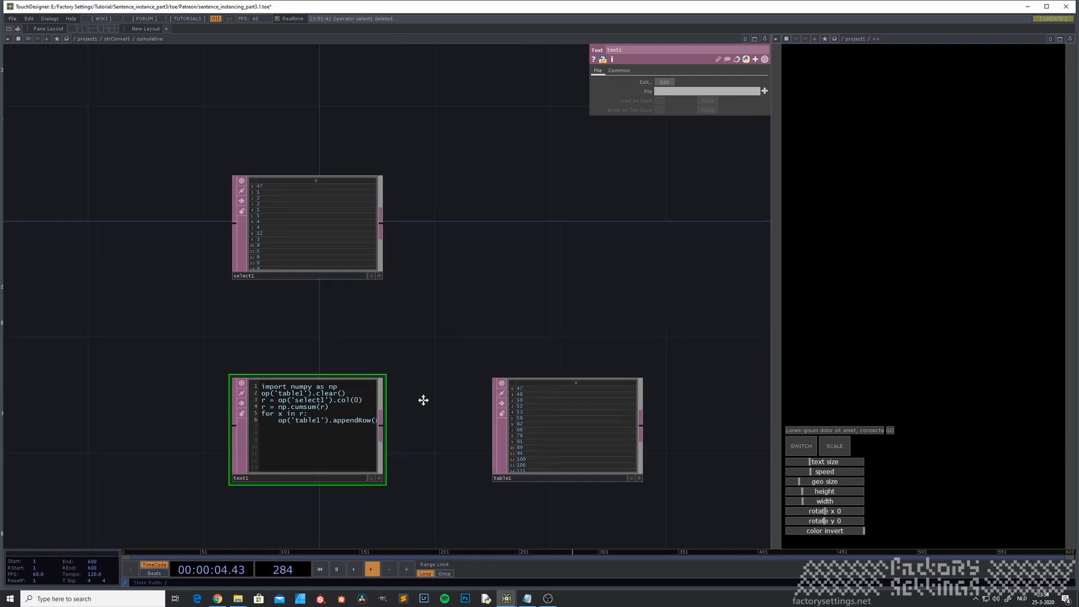
scroll(417, 417, "up", 3)
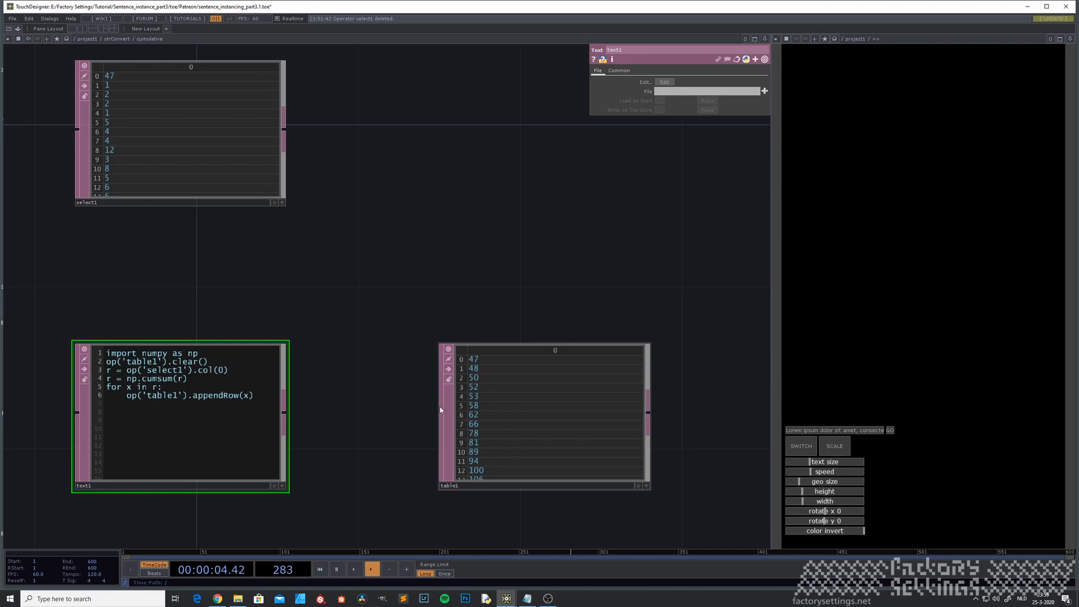
scroll(410, 427, "up", 3)
left_click_drag(410, 427, 336, 399)
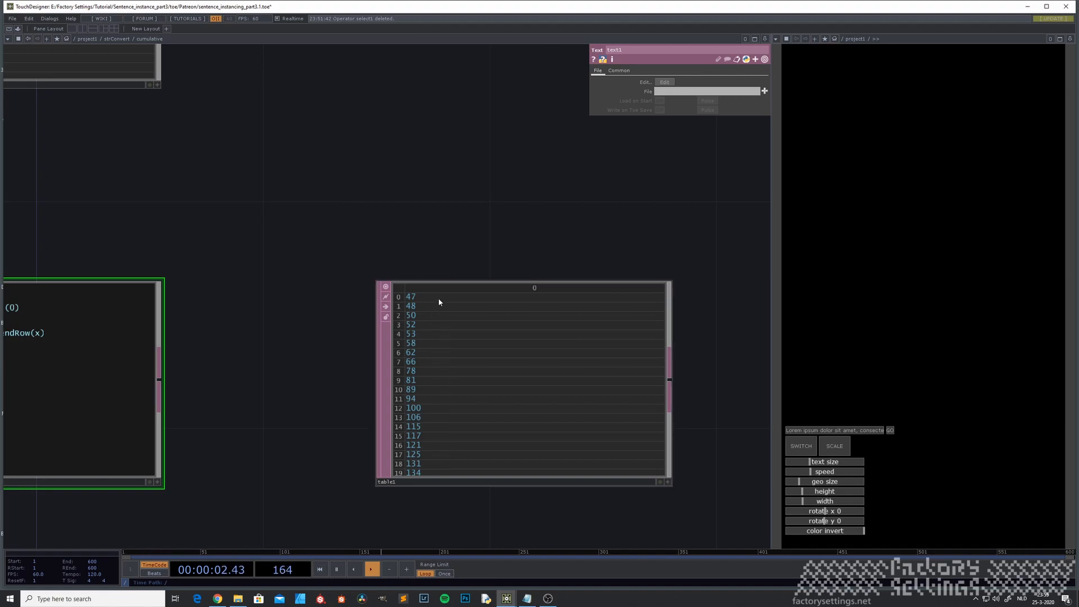
scroll(439, 303, "down", 5)
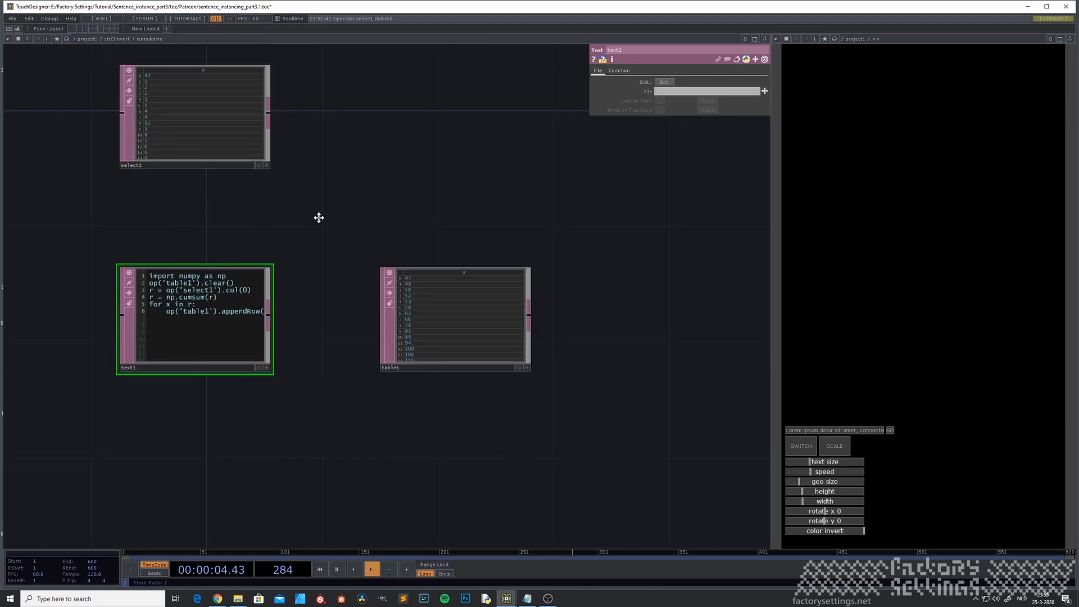
left_click_drag(170, 174, 90, 144)
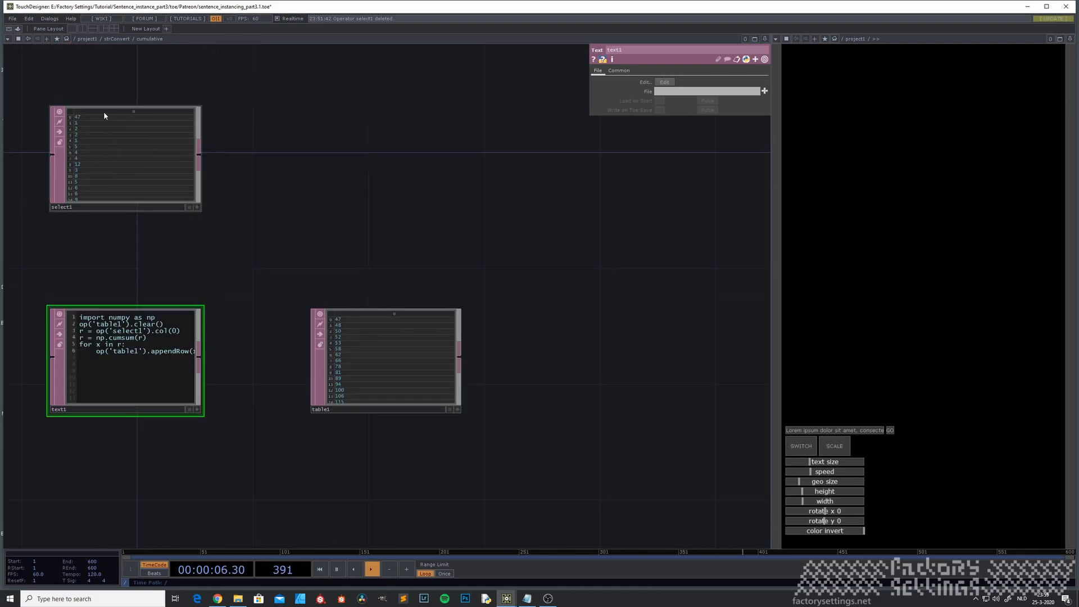
scroll(316, 352, "up", 2)
scroll(314, 351, "up", 1)
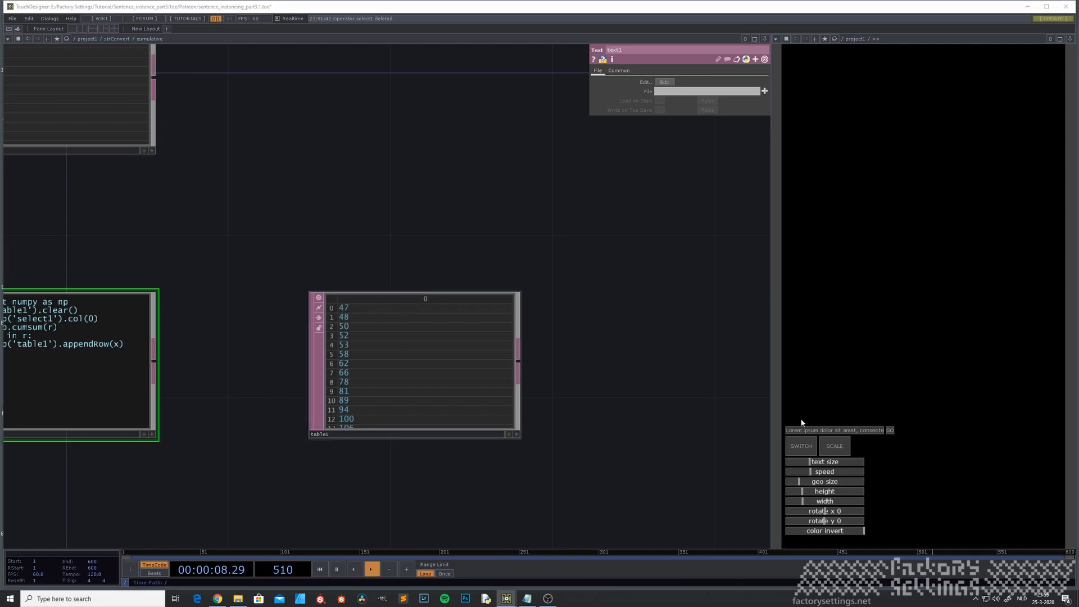
scroll(539, 478, "down", 5)
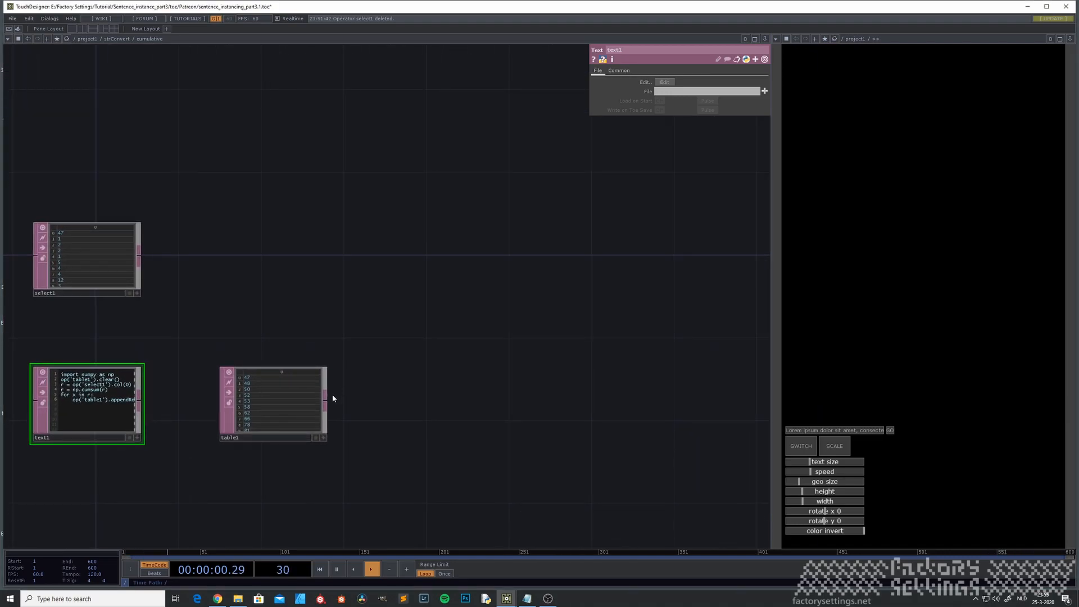
Step: Append a Null DAT to table1 and an Out DAT after the Null
right_click(325, 401)
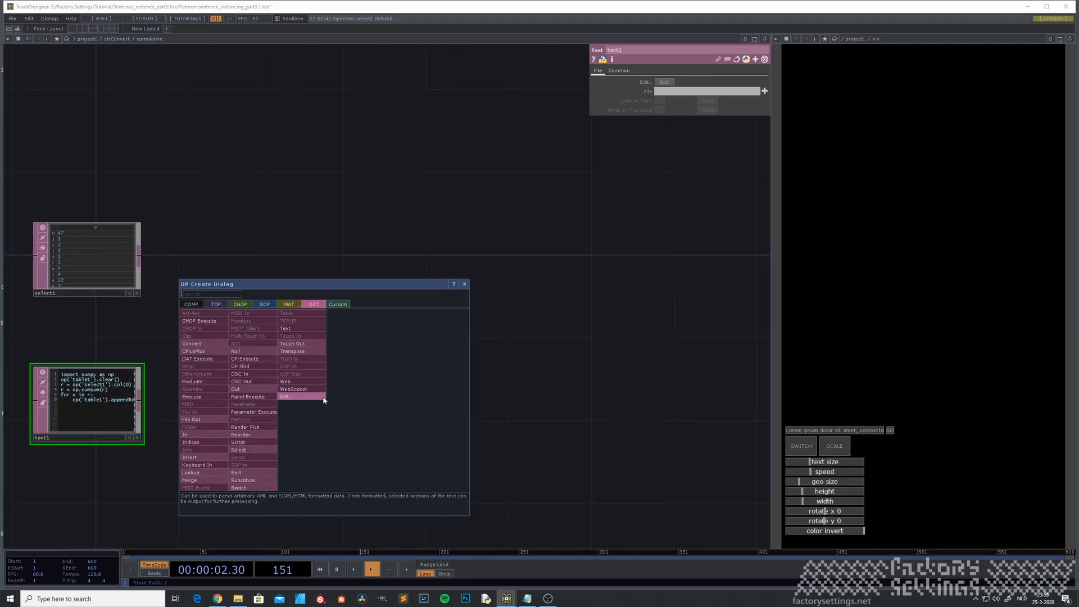
left_click(251, 351)
left_click(456, 404)
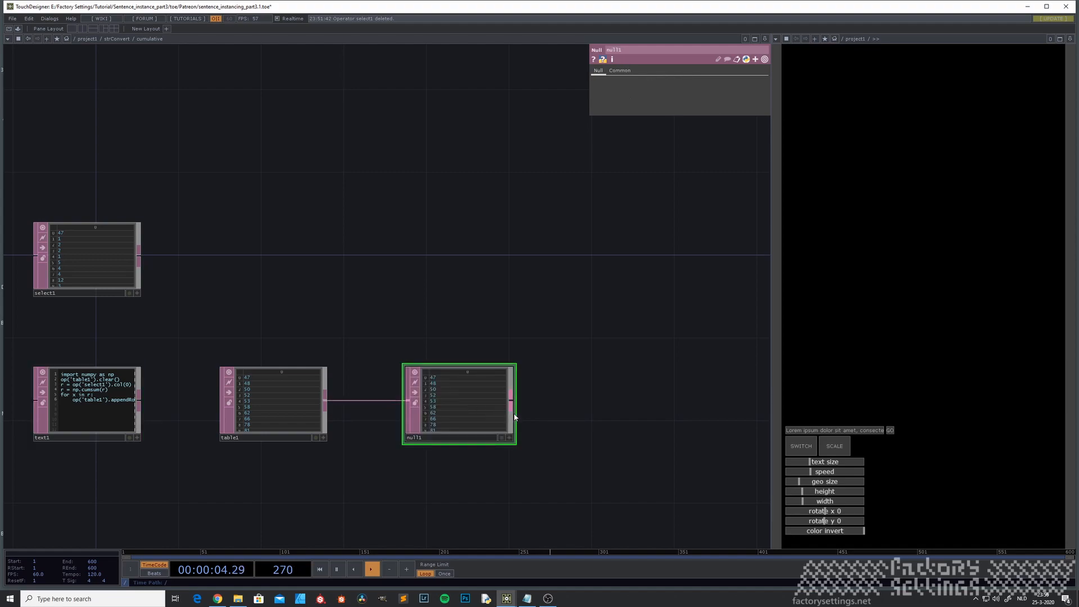
right_click(511, 404)
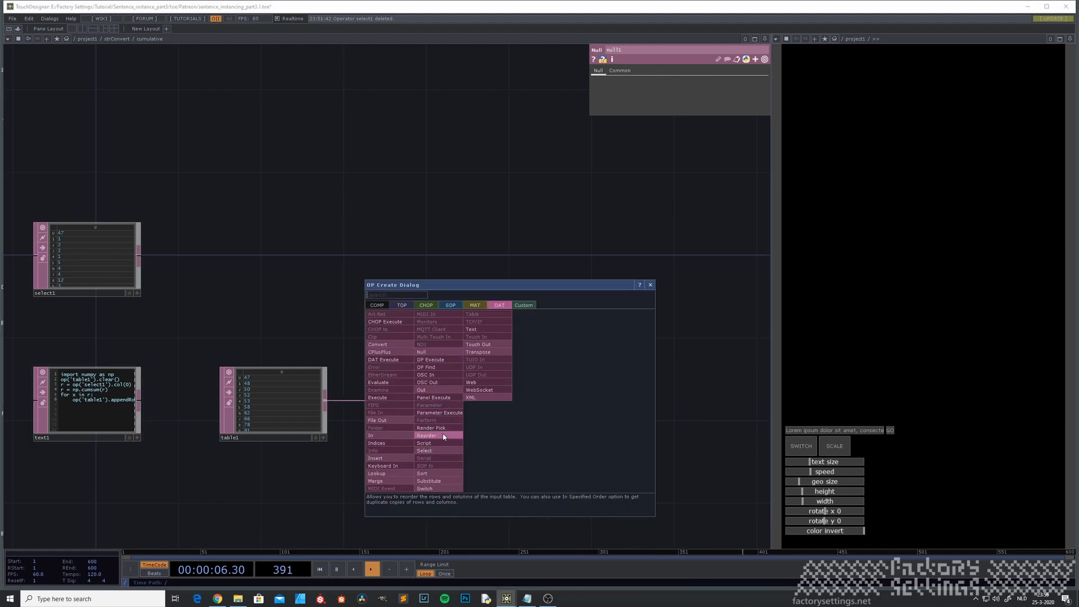
left_click(428, 389)
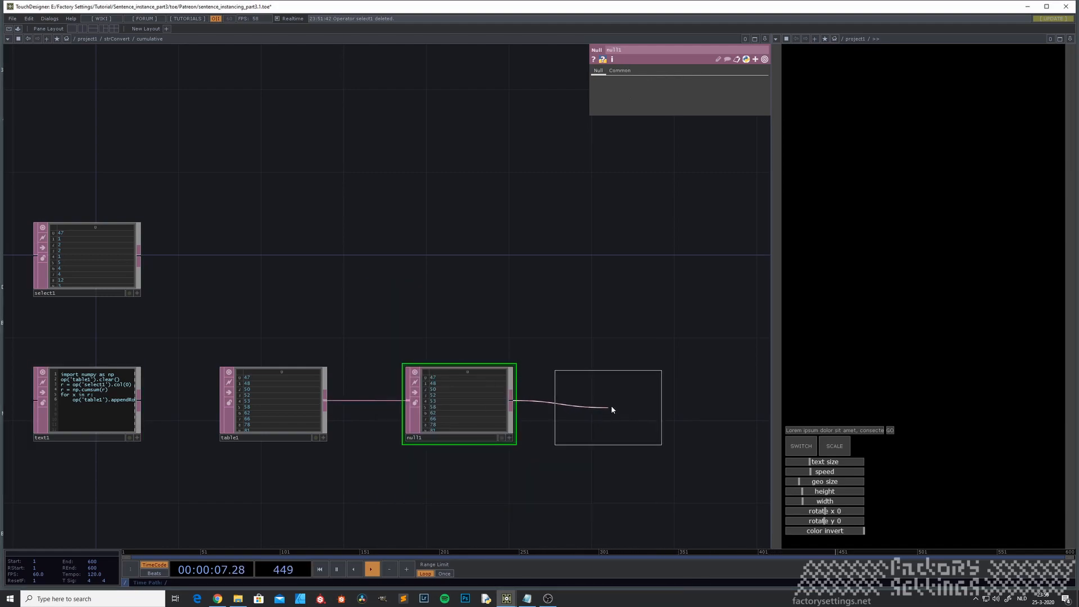
left_click(640, 405)
scroll(387, 487, "down", 2)
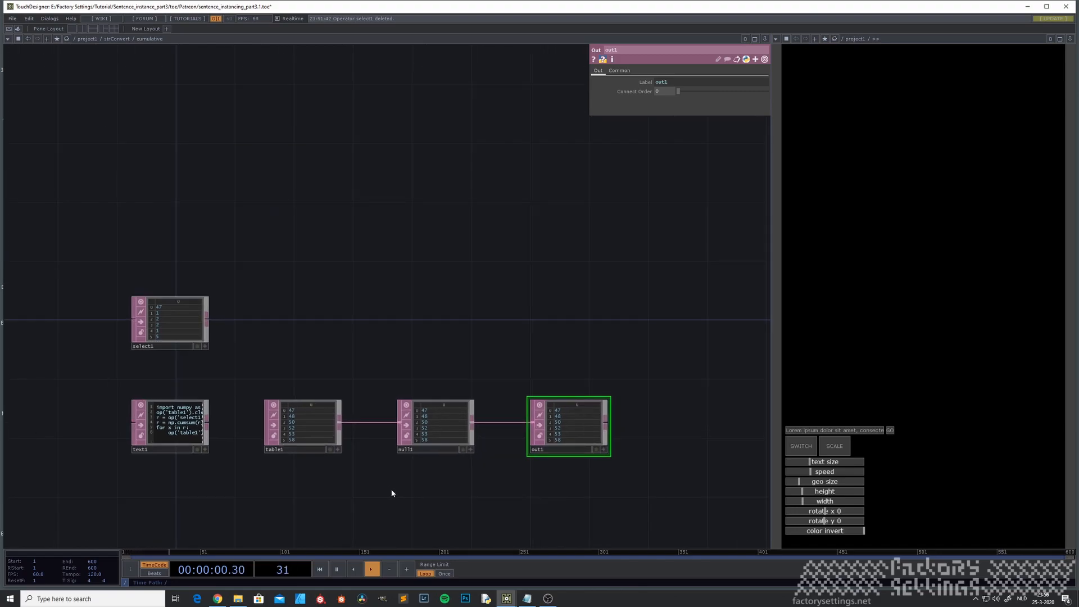
Step: Return to the strConvert network, move the cumulative base below eval3 and connect its output to merge4
scroll(386, 488, "down", 2)
left_click_drag(470, 369, 337, 410)
left_click_drag(196, 443, 332, 440)
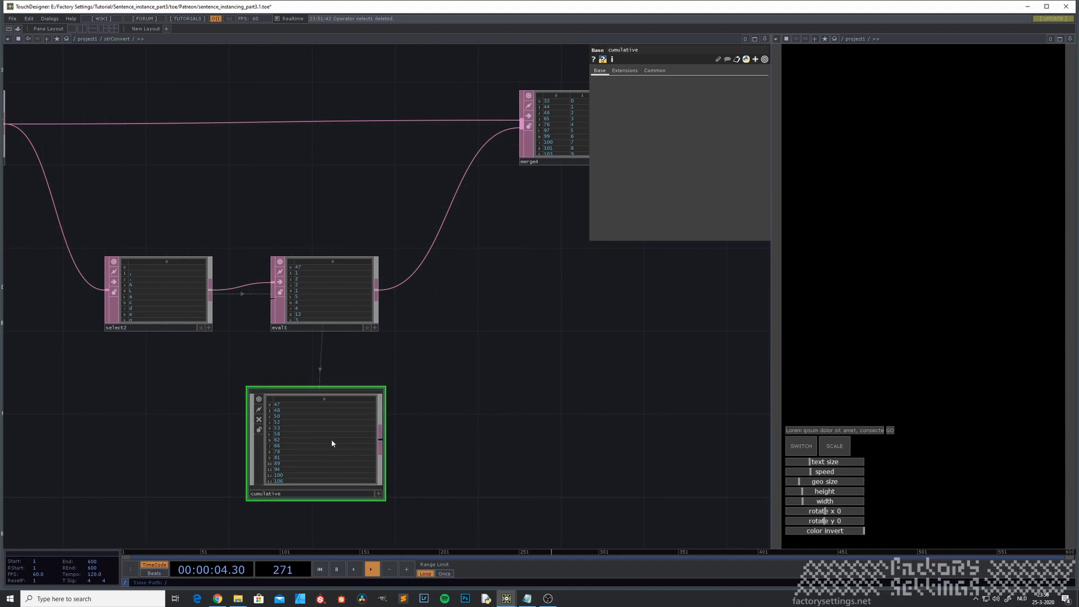
left_click_drag(496, 397, 387, 403)
mouse_move(282, 445)
left_mouse_down()
mouse_move(335, 365)
mouse_move(417, 163)
left_mouse_up()
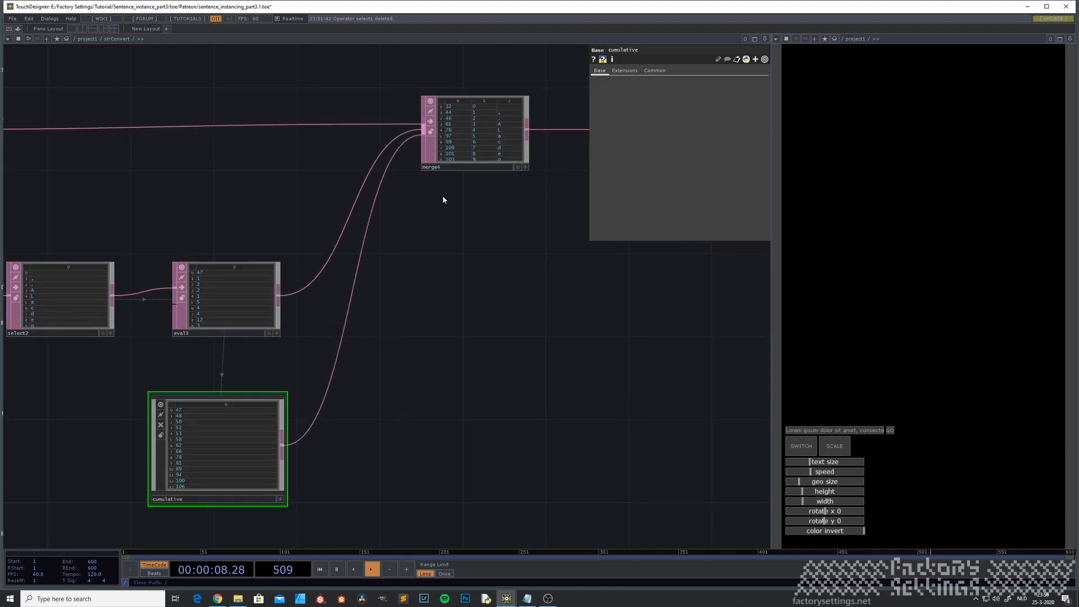
Step: Set merge4 to Append Columns and check the resulting columns
scroll(493, 163, "up", 5)
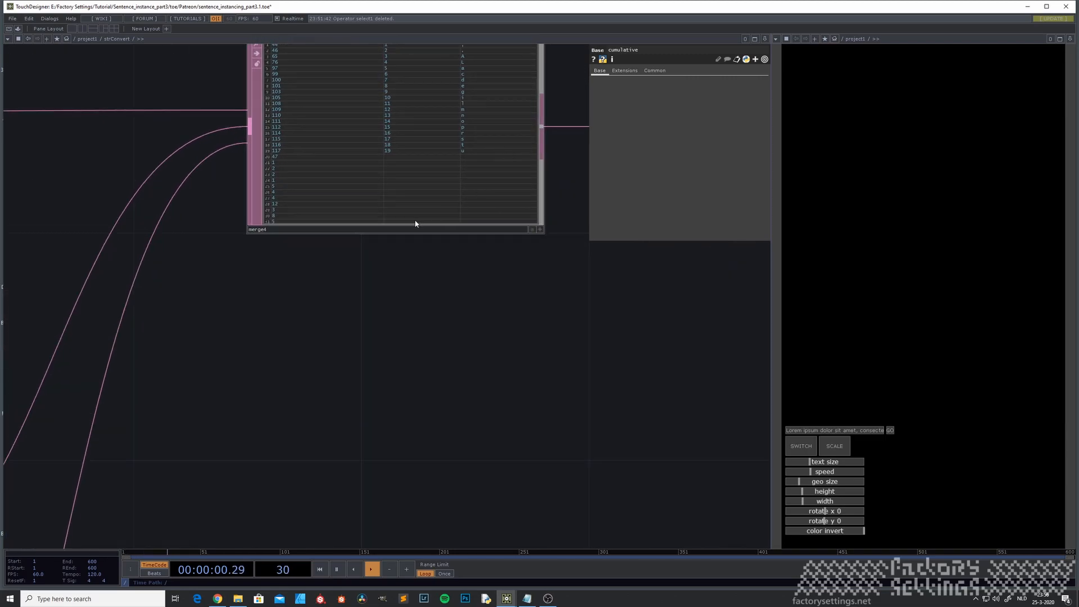
scroll(415, 224, "down", 4)
left_click_drag(414, 270, 328, 450)
left_click(333, 361)
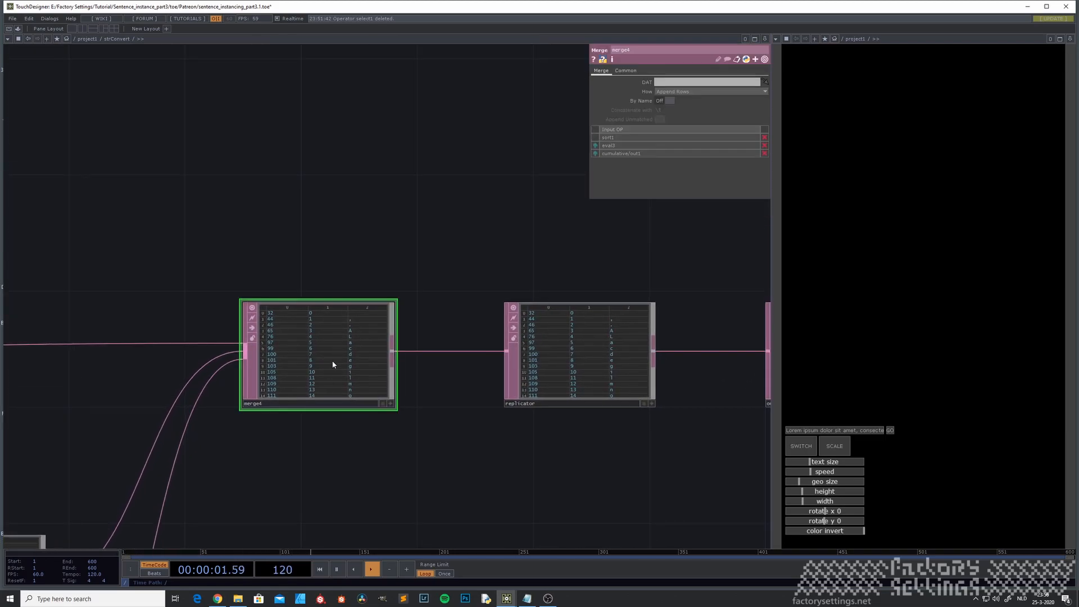
left_click(700, 91)
left_click(687, 106)
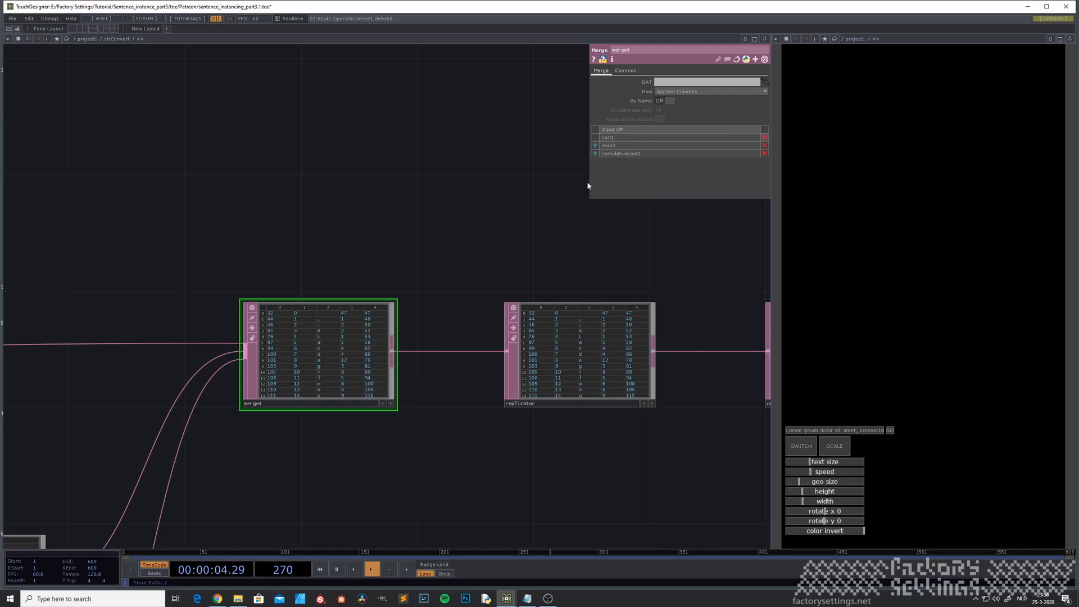
scroll(339, 346, "up", 2)
scroll(345, 331, "up", 2)
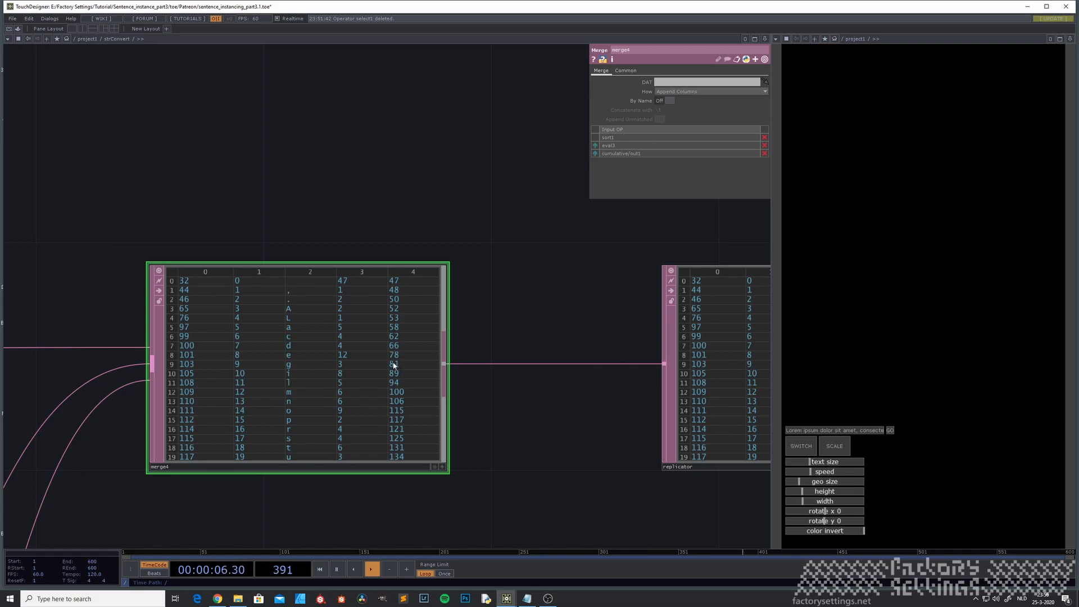
scroll(394, 364, "down", 10)
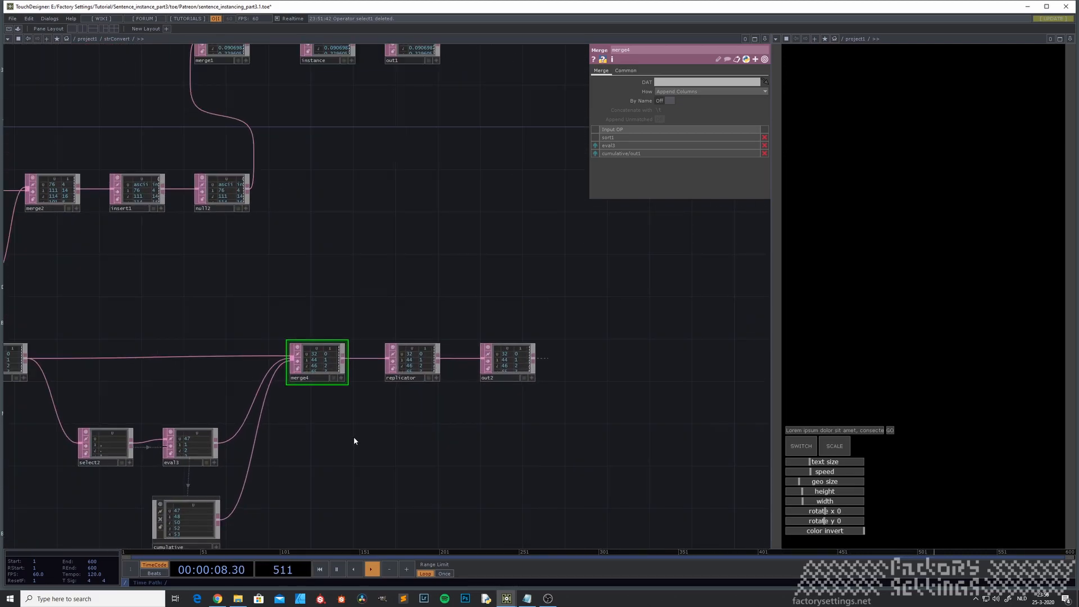
Step: Leave the strConvert network and go into the instance0 base inside the nonkepler component
scroll(349, 446, "down", 5)
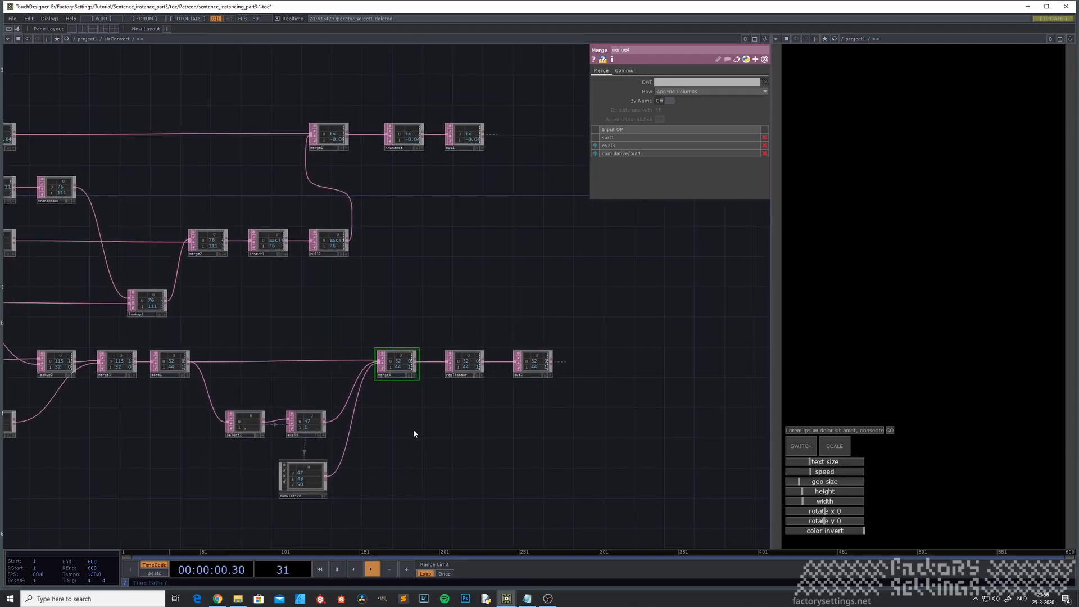
scroll(407, 432, "down", 2)
left_click_drag(341, 419, 241, 428)
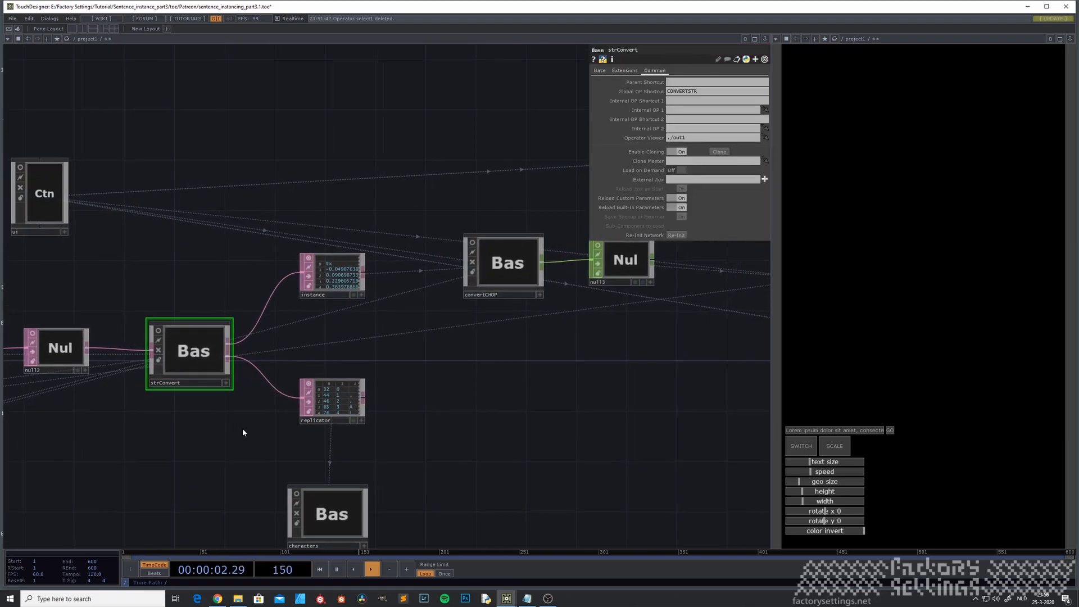
left_click_drag(553, 403, 385, 433)
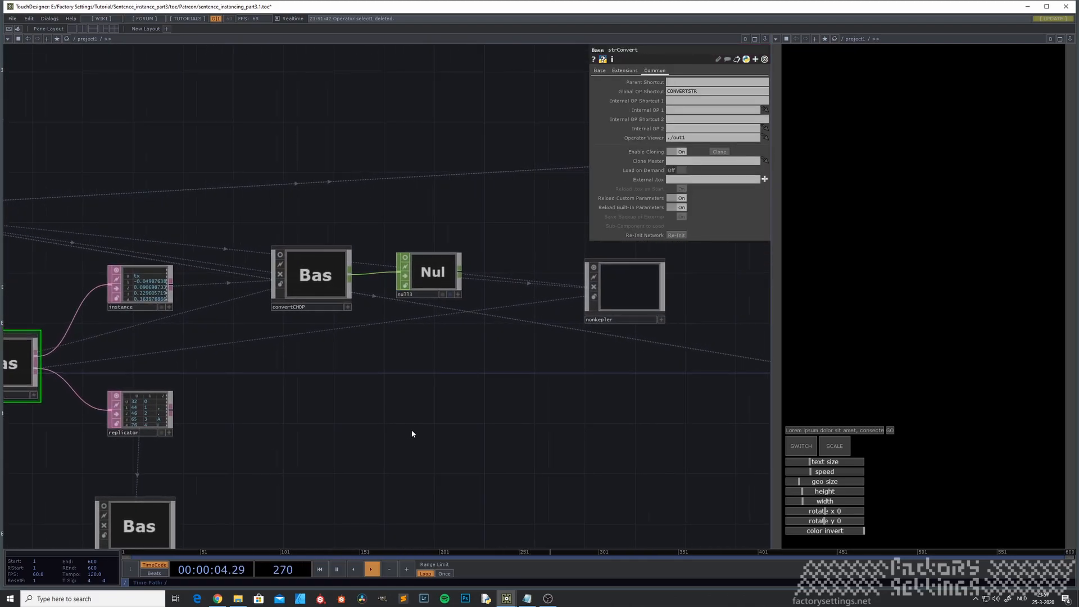
left_click(504, 309)
scroll(504, 309, "up", 4)
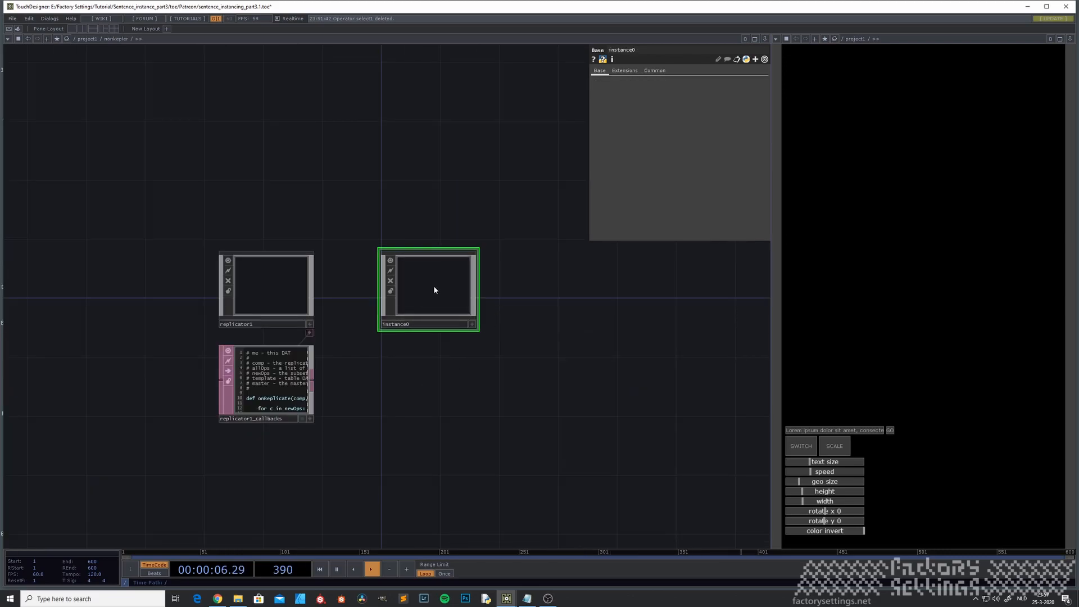
scroll(430, 295, "up", 4)
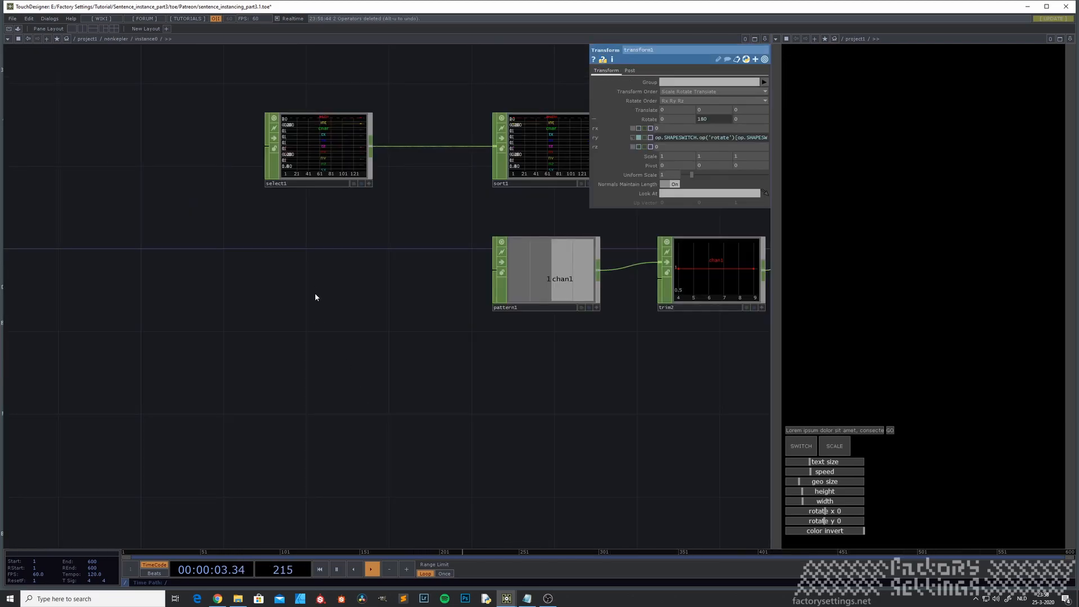
Step: Add a Select DAT below select1 and set its DAT to the expression op.MAIN.op('replicator')
key("Tab")
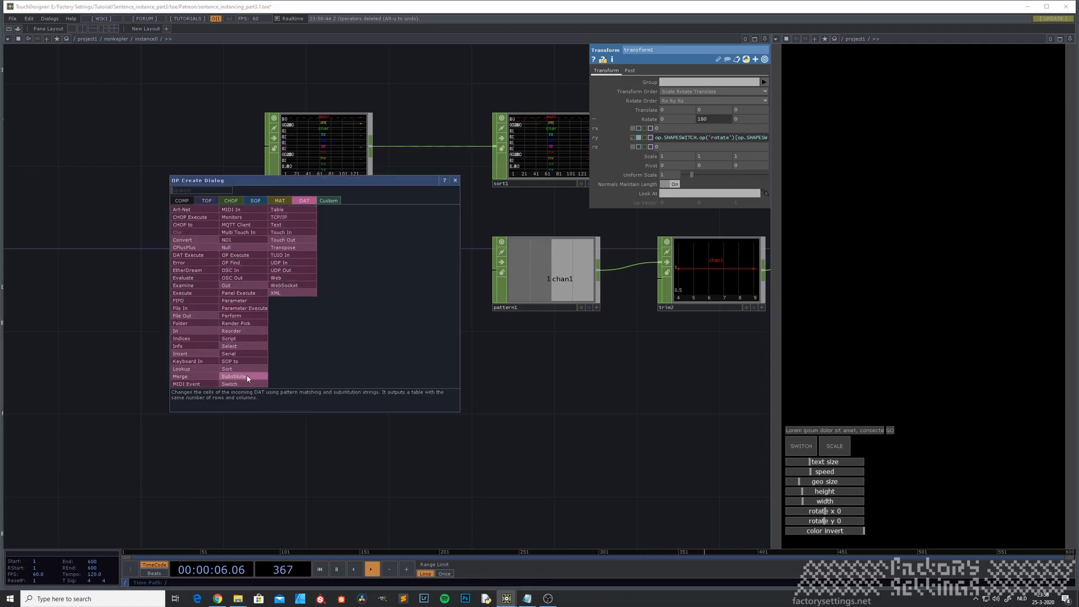
left_click(239, 346)
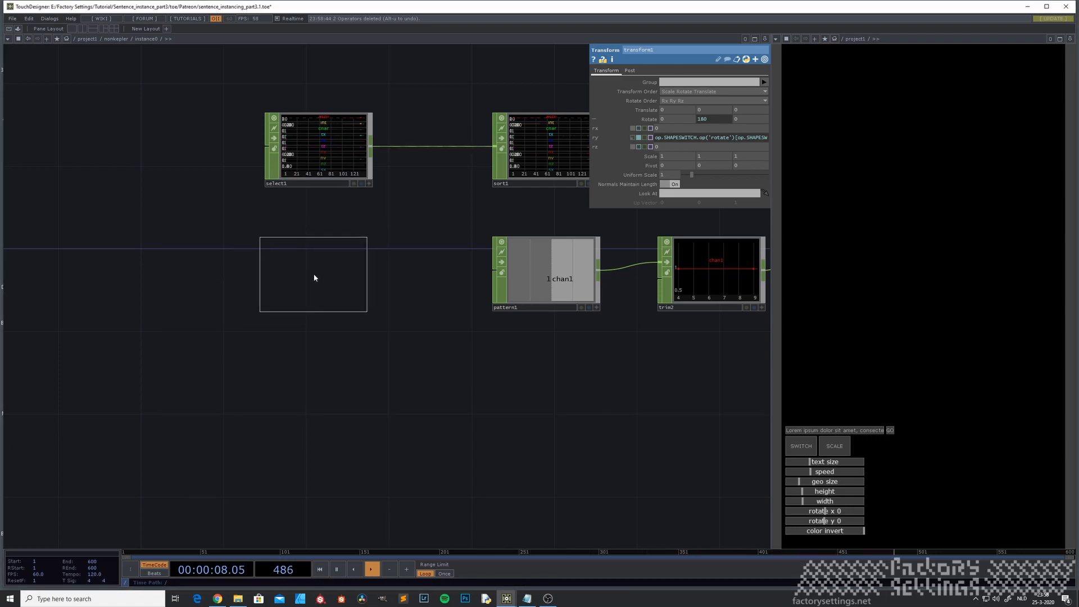
left_click(318, 273)
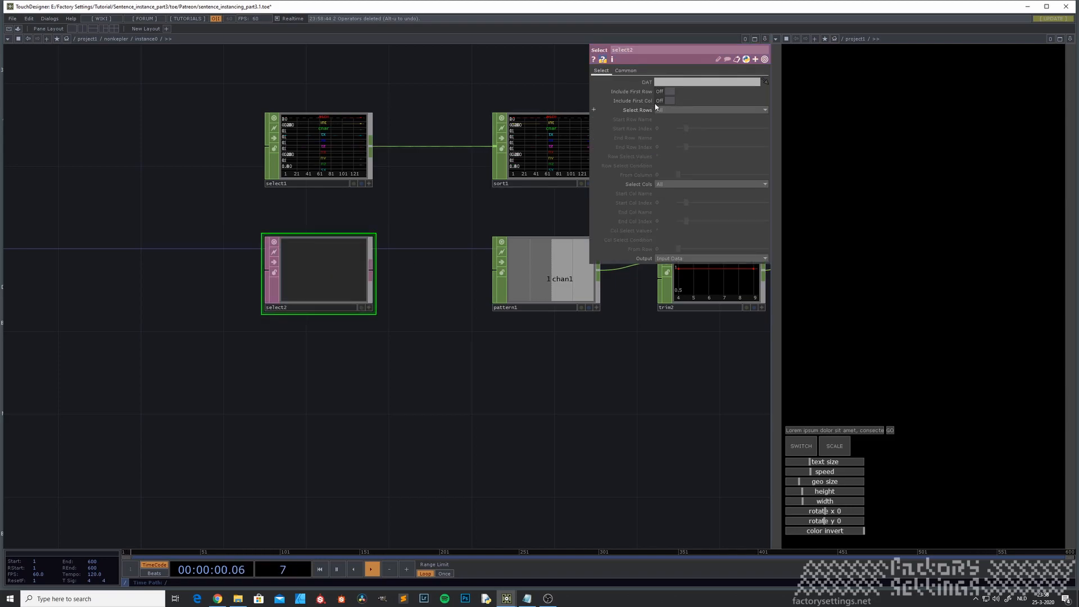
left_click(664, 83)
type("op.MAIN.op('replicator')")
key("Return")
left_click(595, 81)
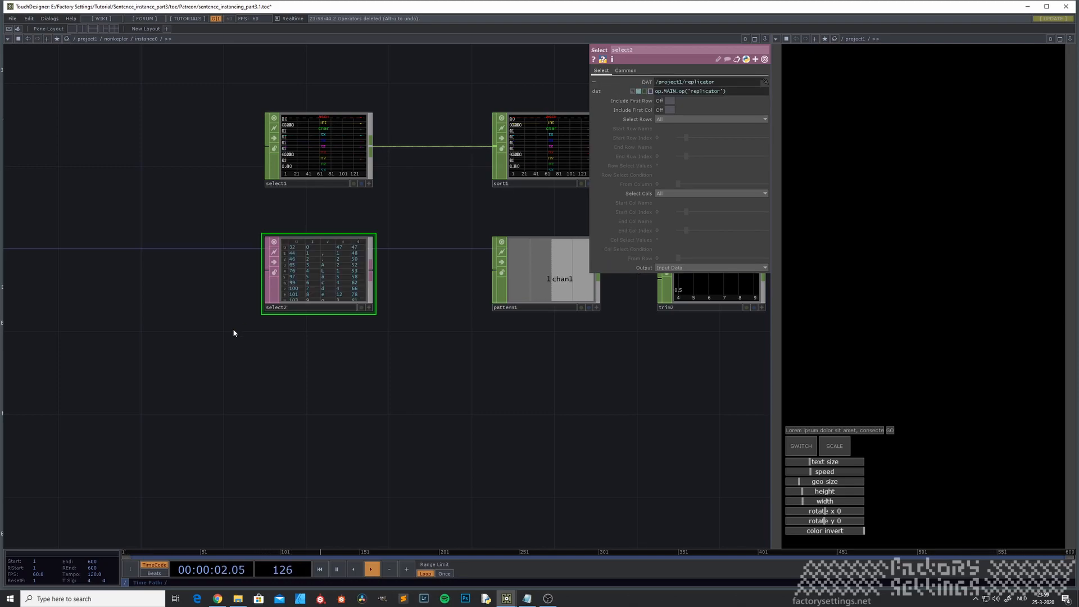
Step: Add another Select DAT below select2 and use select2 as its source DAT
key("Tab")
type("se")
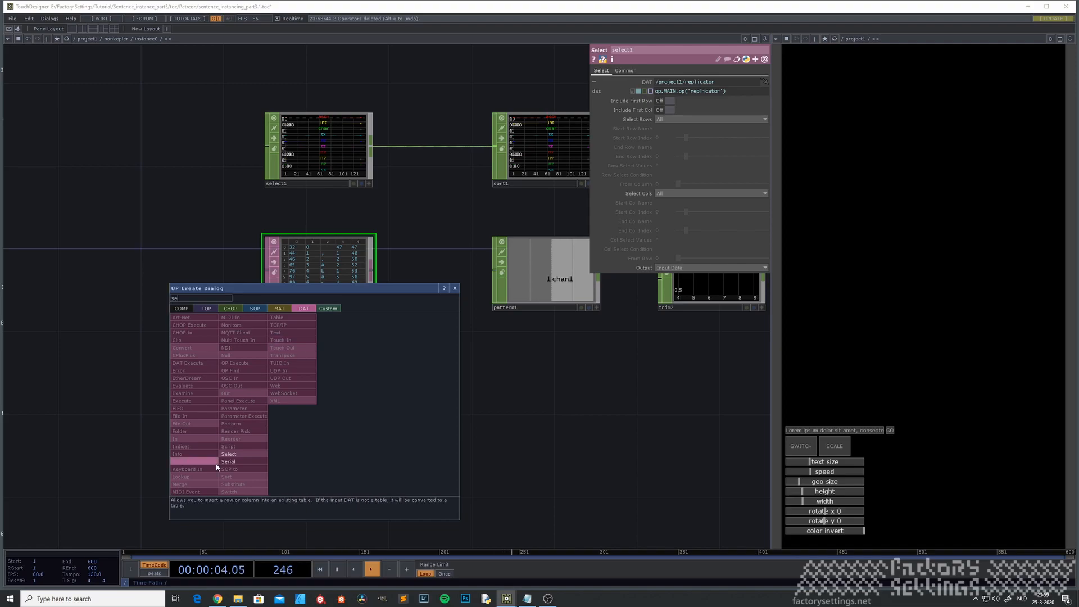
left_click(236, 454)
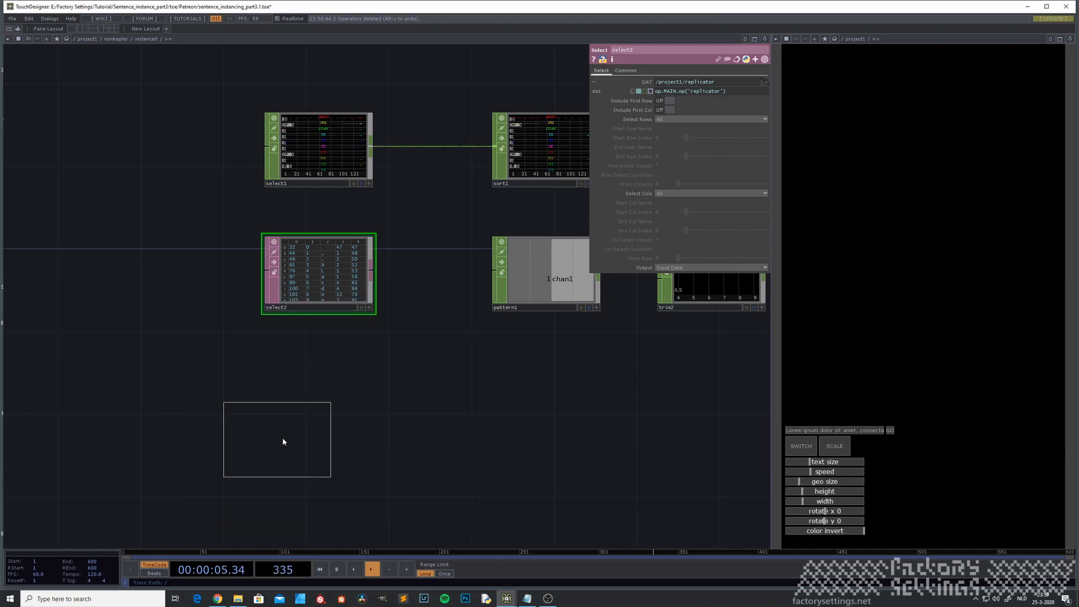
left_click(316, 419)
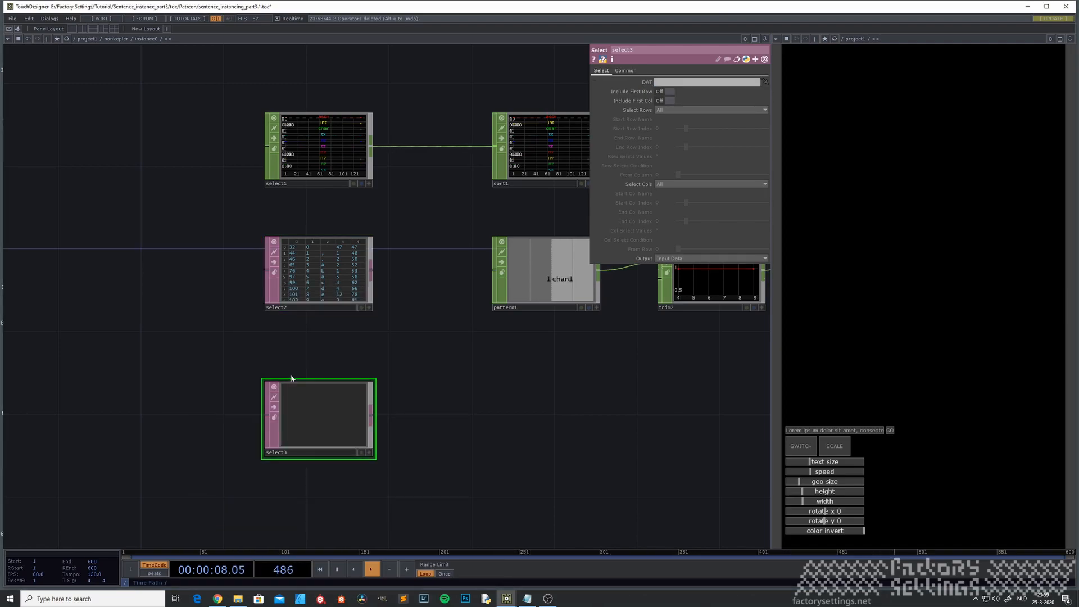
scroll(297, 376, "up", 2)
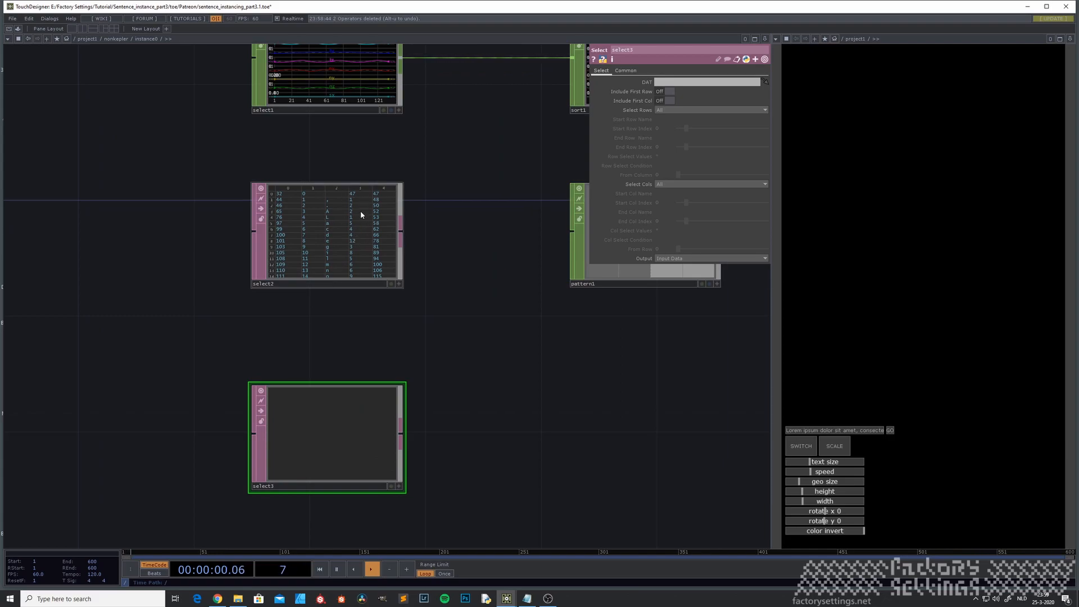
left_click(662, 84)
type("sele")
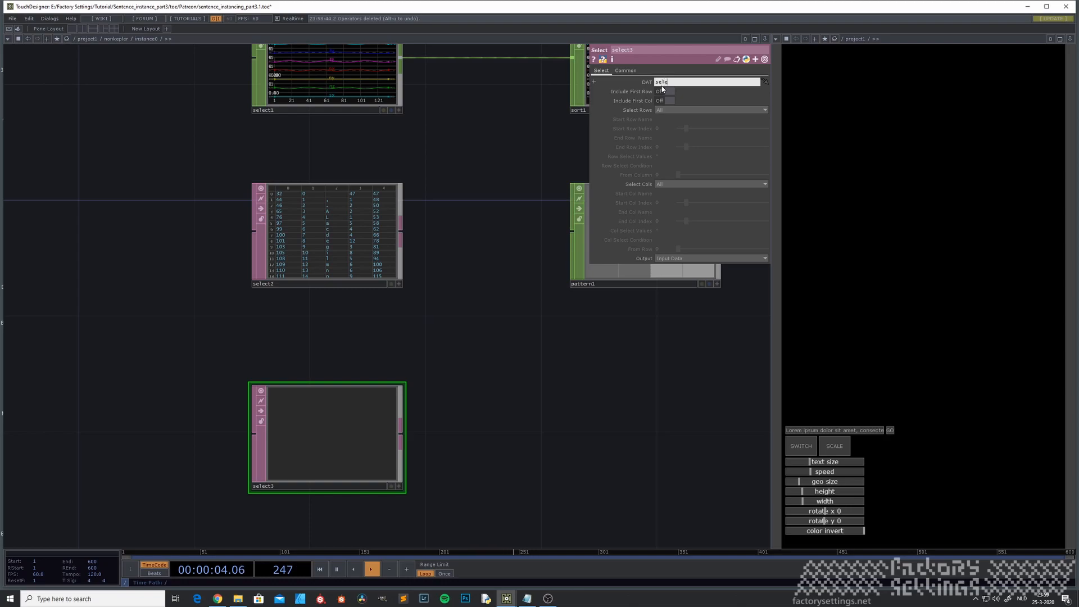
type("ct2")
Step: Make select3 select columns by index, with both start and end column index set to 3
left_click(671, 186)
left_click(675, 204)
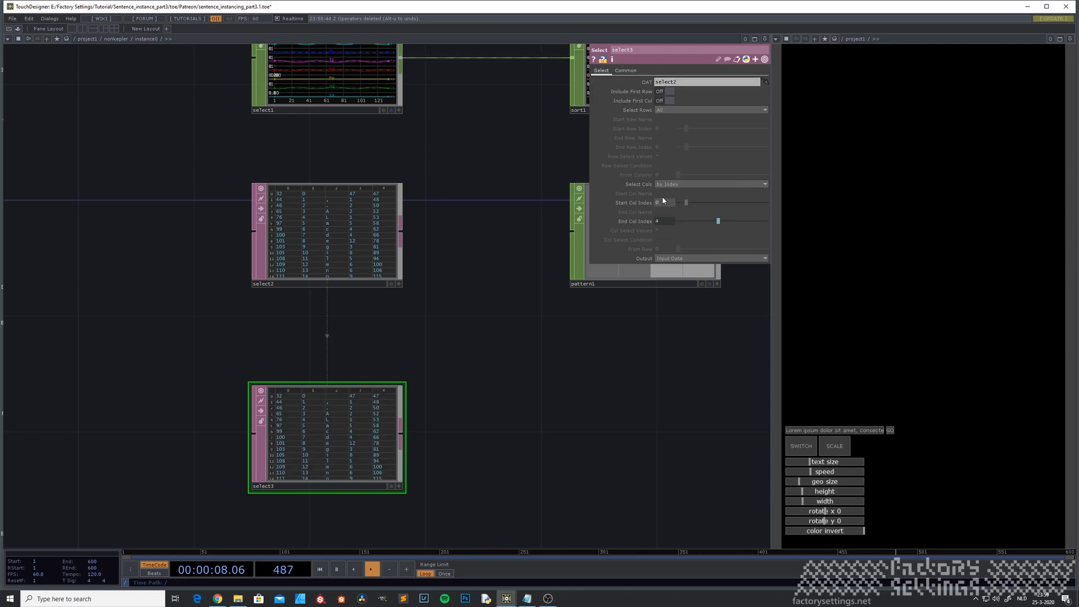
left_click(663, 204)
left_click(628, 222)
left_click(650, 230)
type("3")
key("Return")
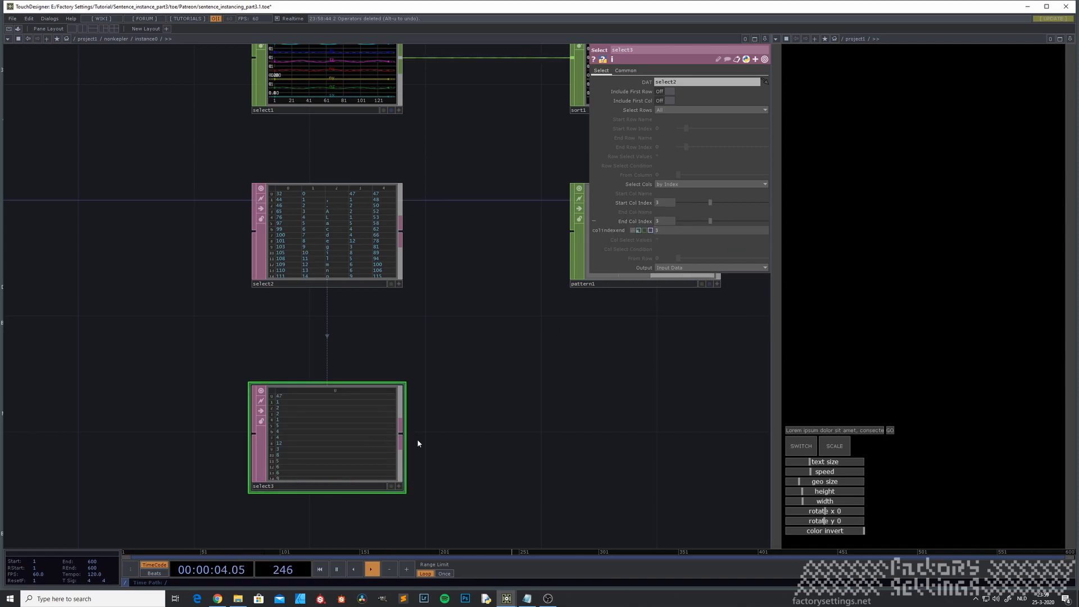
Step: Duplicate select3 directly below it and set the copy's start and end column index to 4
scroll(399, 443, "down", 3)
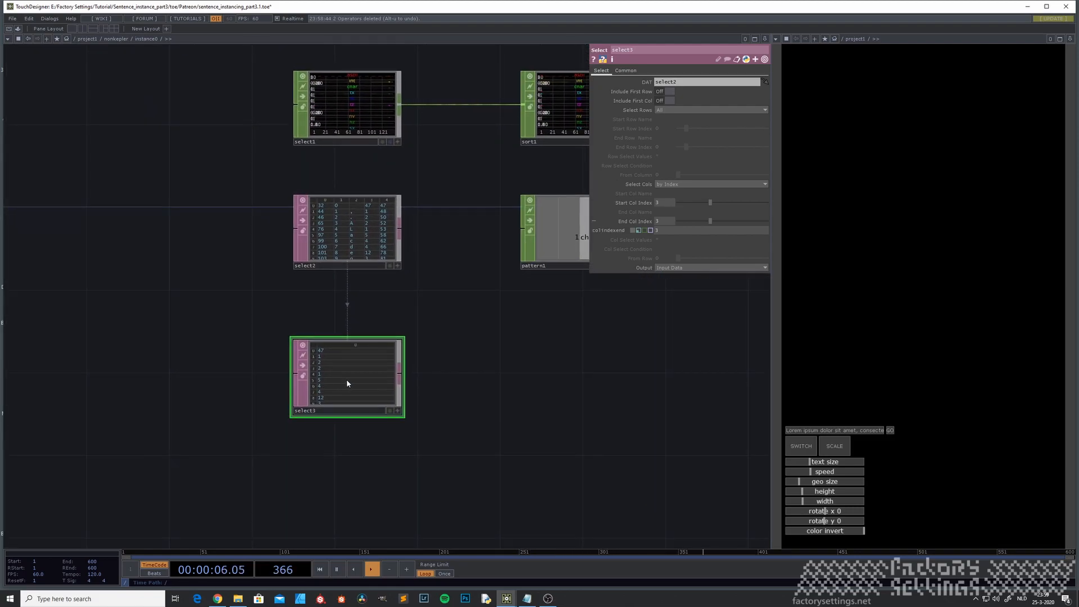
key("ctrl+c")
key("ctrl+v")
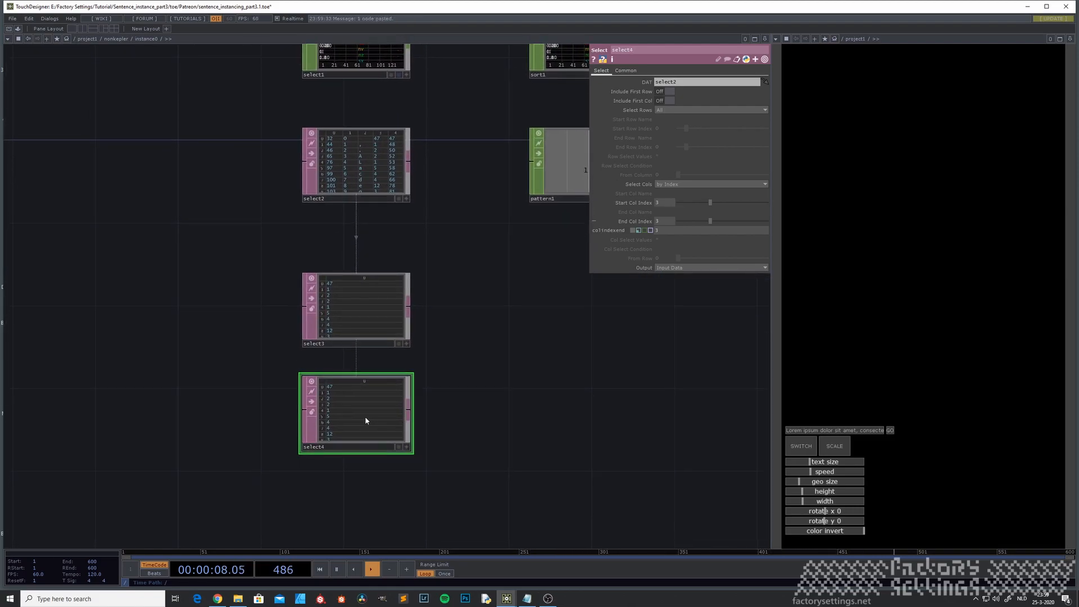
left_click(362, 434)
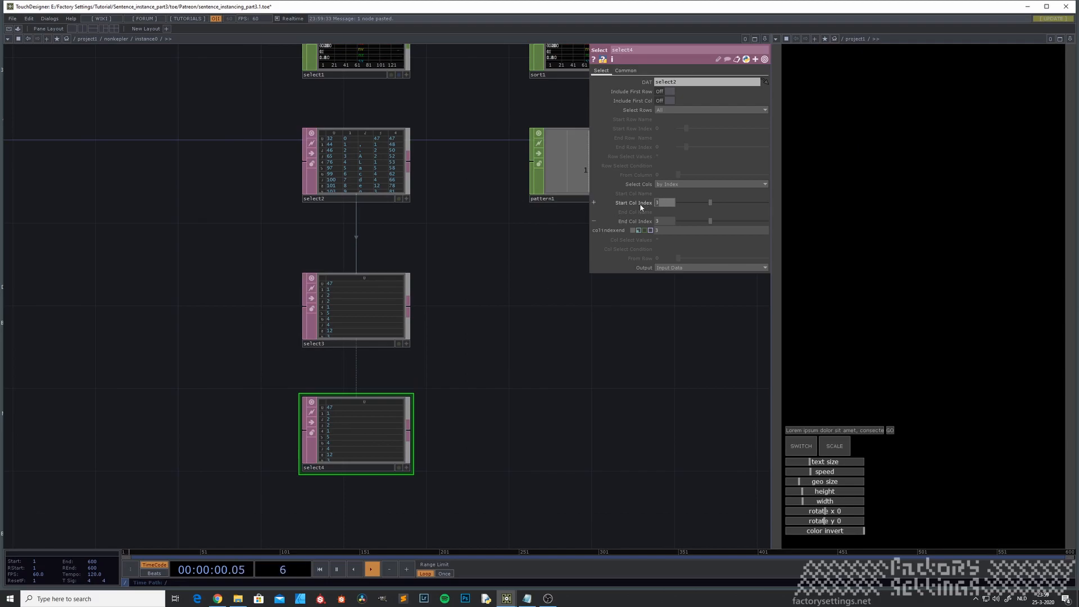
type("4")
key("Tab")
type("4")
key("Return")
Step: Append a Null DAT to select3 and rename it freq
left_click_drag(513, 375, 378, 354)
left_click_drag(432, 297, 349, 313)
right_click(198, 319)
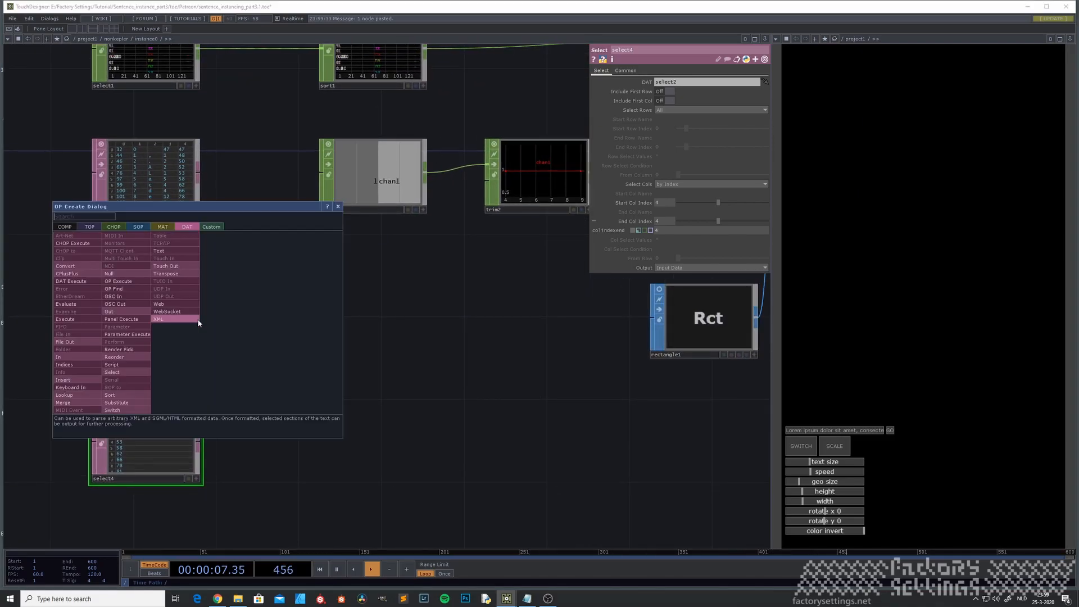
left_click(132, 273)
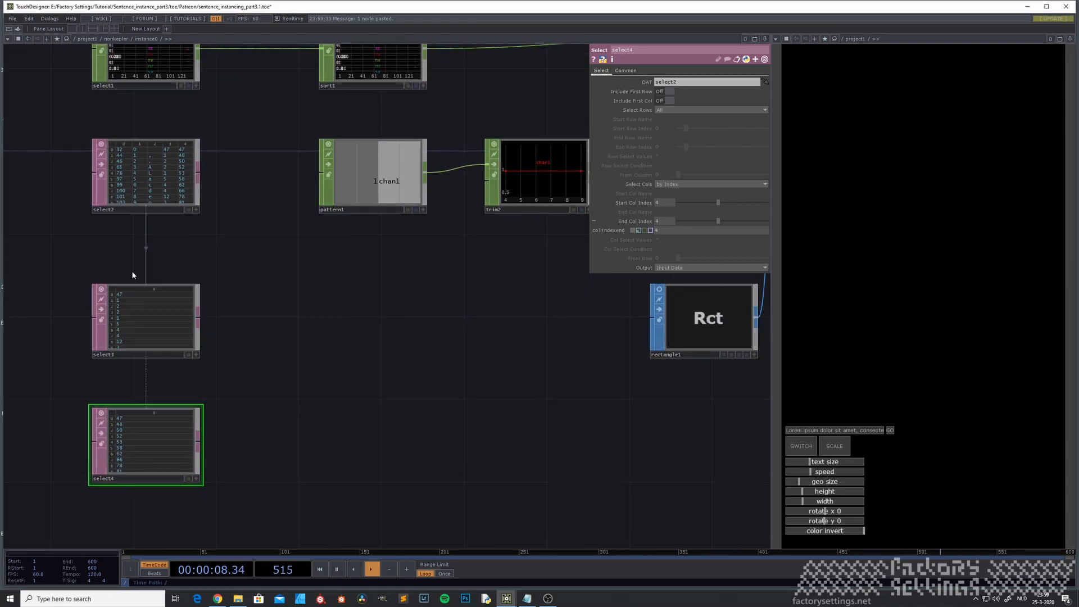
left_click(541, 321)
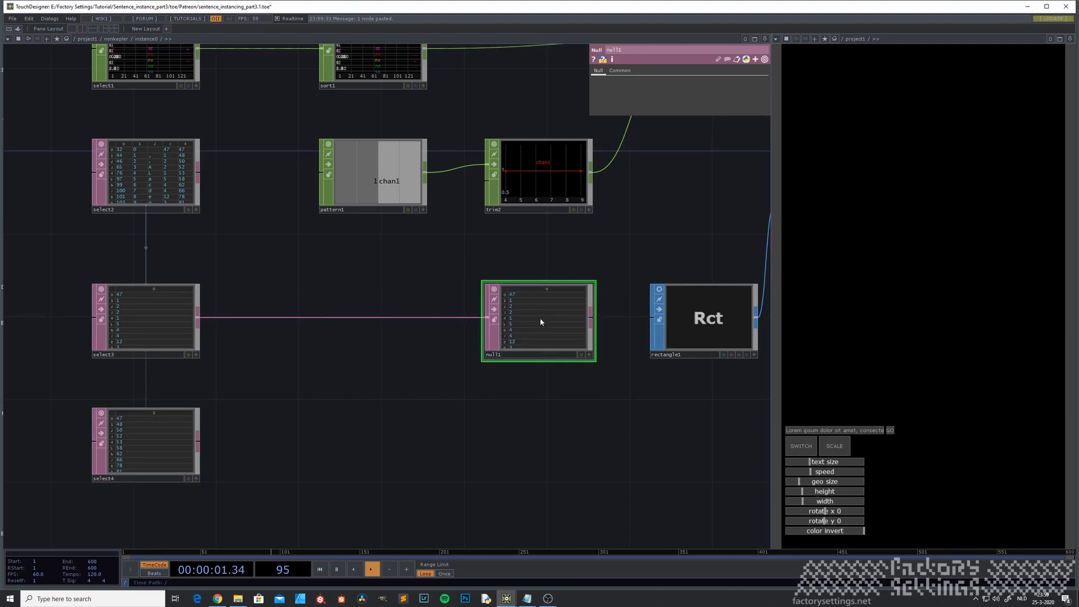
left_click(506, 355)
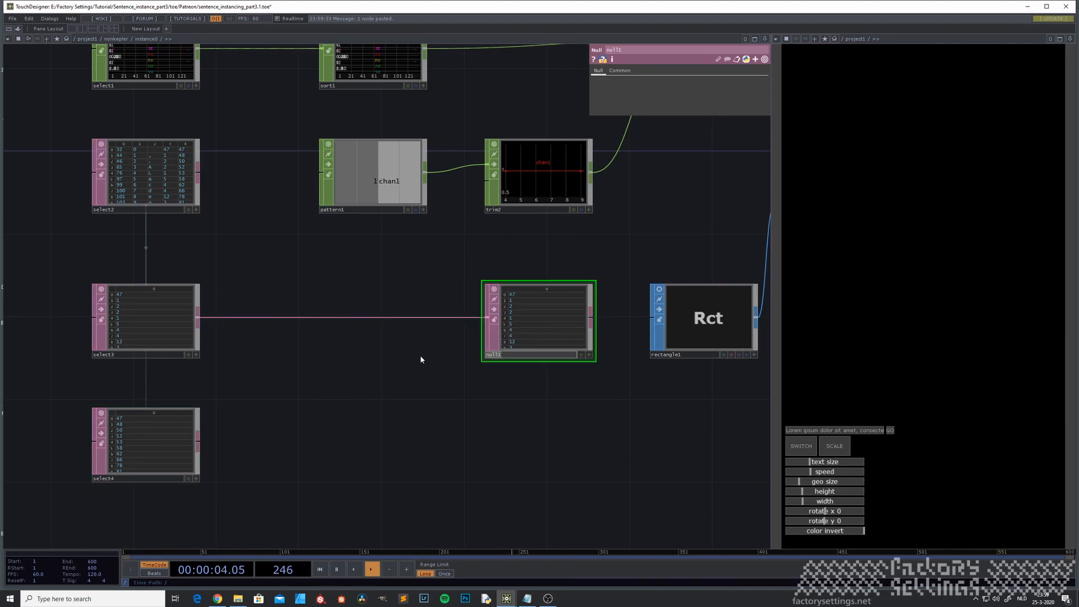
type("freq")
key("Return")
Step: Append a Null DAT to select4, place it below freq and rename it start
left_click_drag(299, 454, 332, 424)
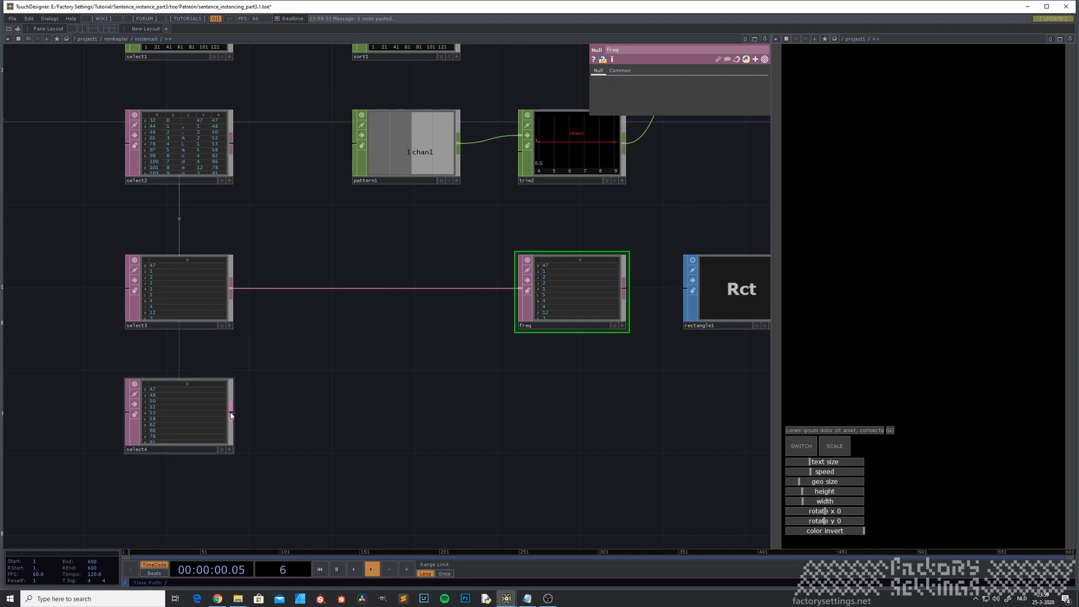
scroll(183, 415, "up", 4)
scroll(183, 416, "down", 1)
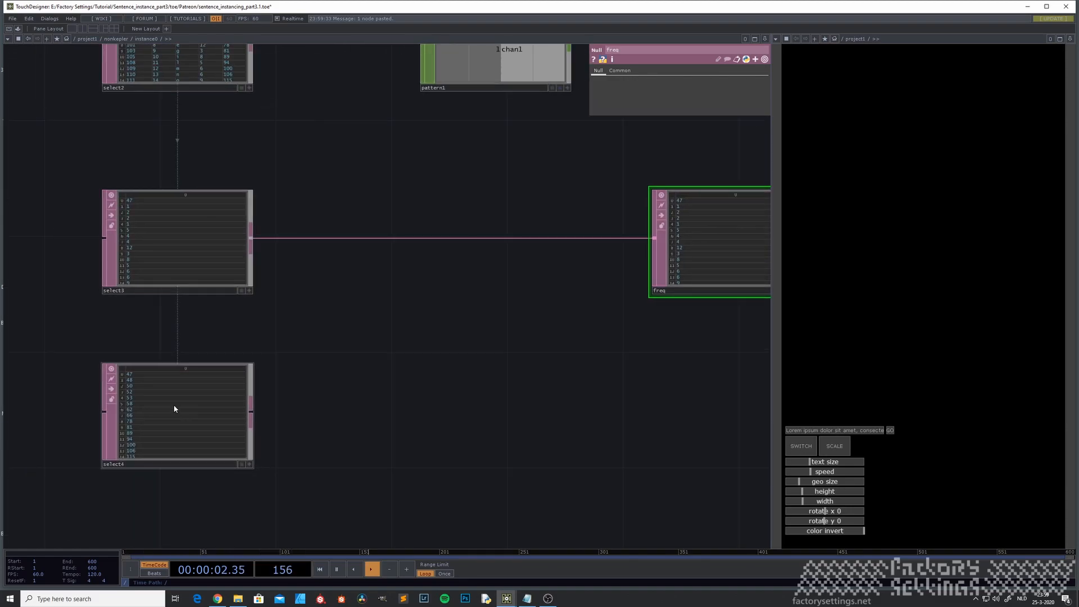
right_click(251, 411)
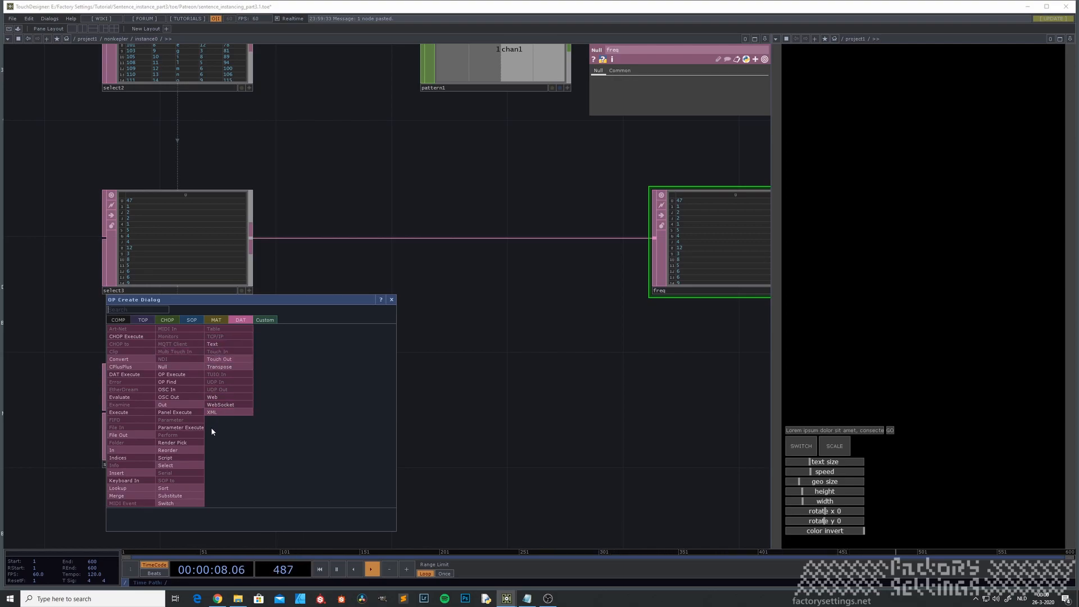
left_click(183, 366)
left_click(595, 408)
left_click_drag(434, 324, 268, 308)
left_click_drag(411, 402, 549, 401)
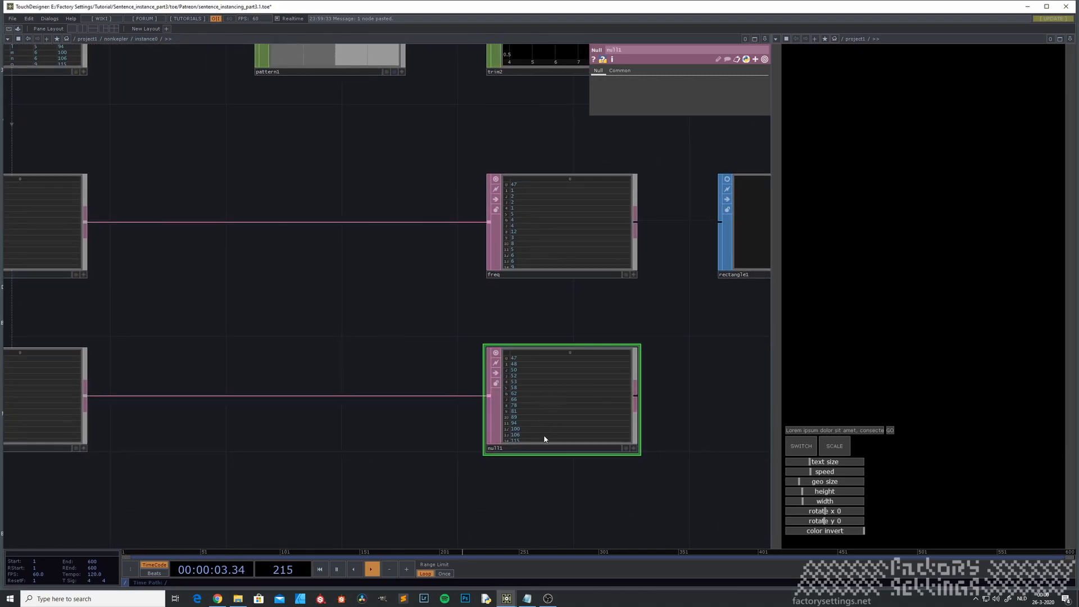
left_click(508, 448)
type("st")
key("Return")
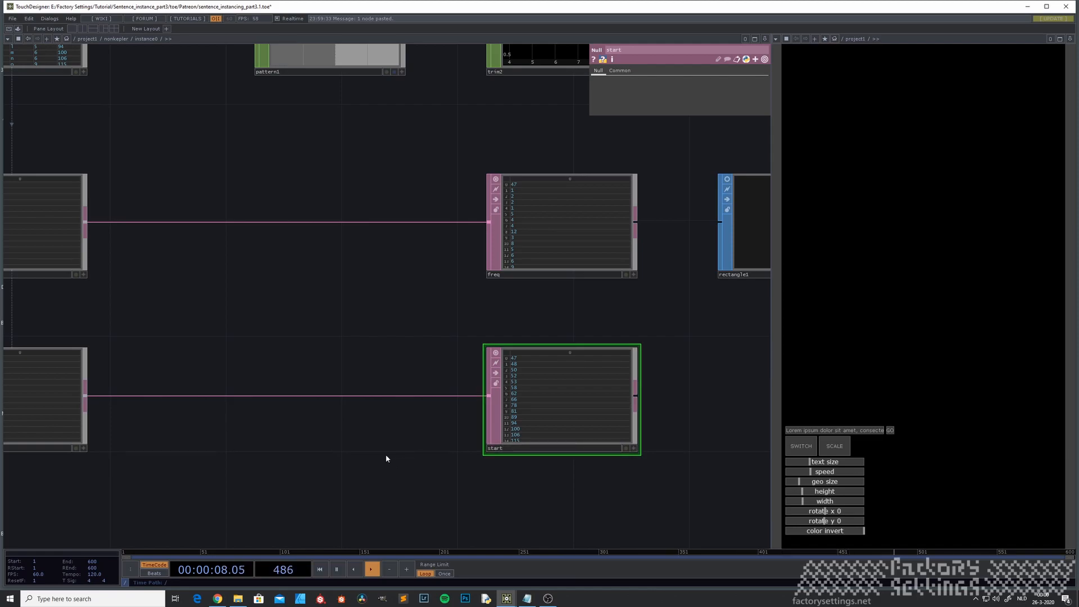
Step: Put an Insert DAT between select4 and start that adds a row containing 0 before the first row
scroll(352, 472, "down", 2)
scroll(360, 466, "up", 2)
scroll(362, 465, "down", 2)
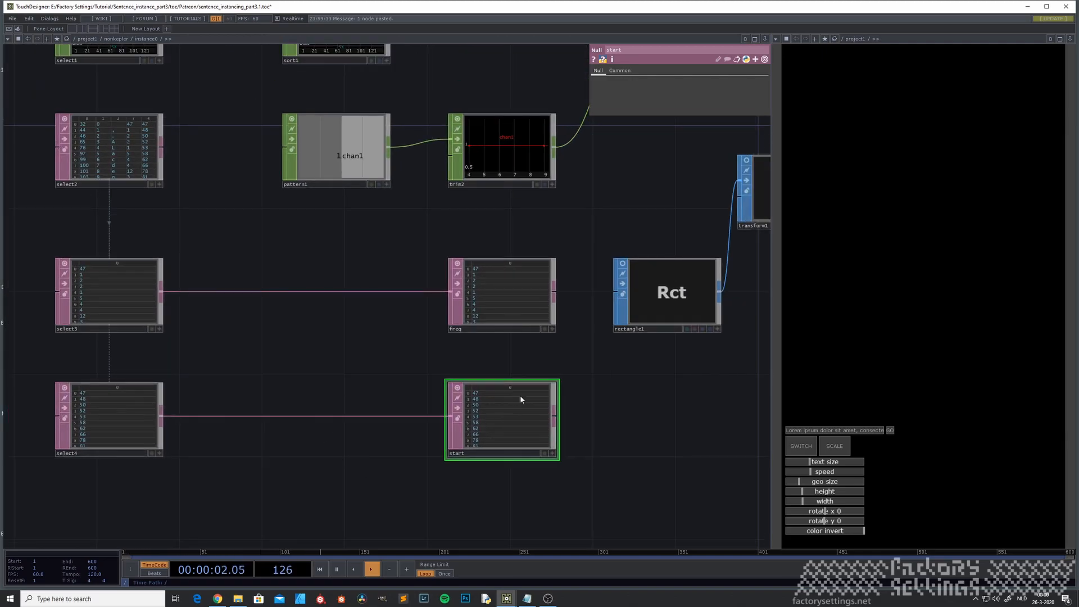
scroll(472, 405, "up", 2)
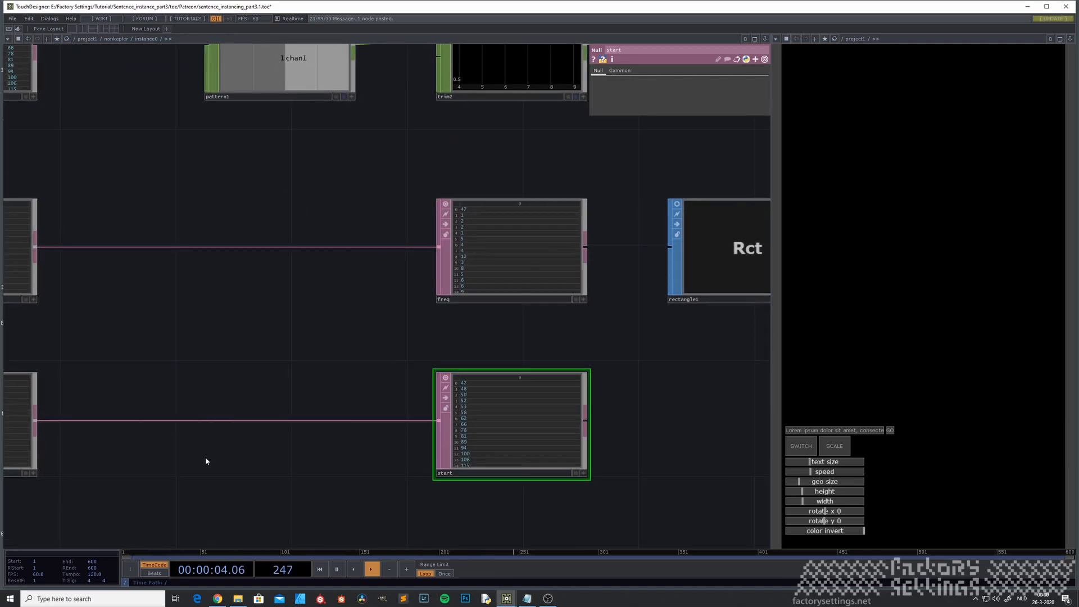
left_click_drag(209, 455, 339, 437)
right_click(349, 407)
left_click(363, 398)
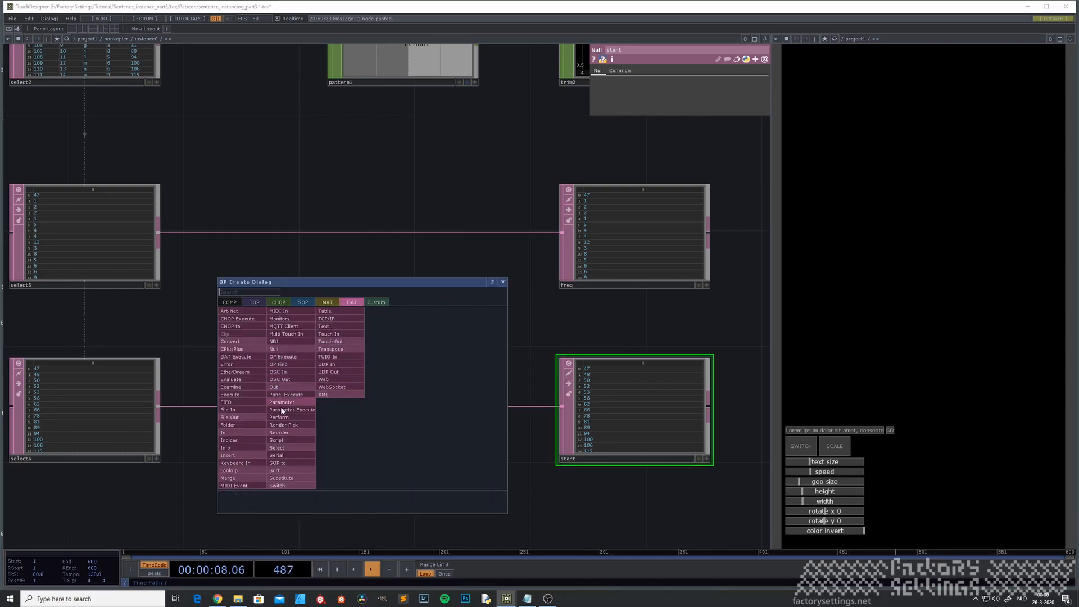
left_click(235, 455)
left_click(346, 411)
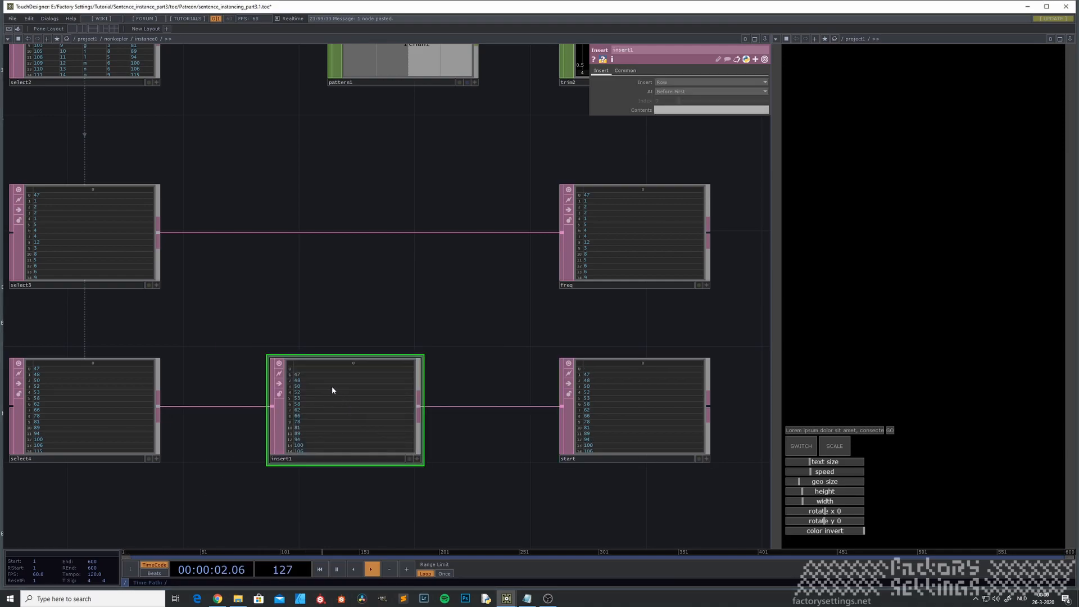
left_click(656, 110)
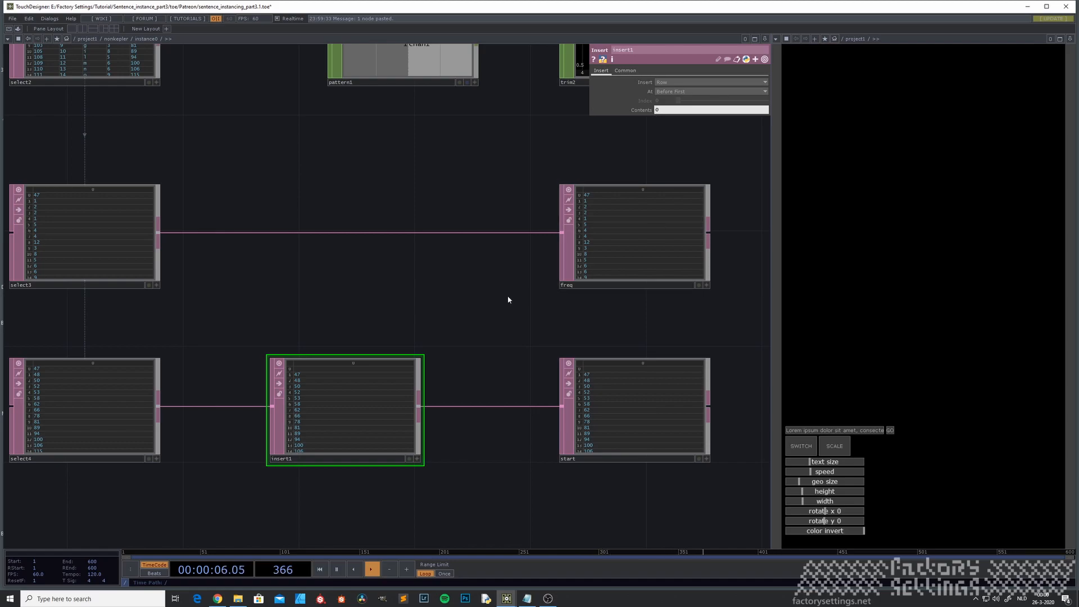
key("Return")
Step: Select trim2 and check the name of its parent base one network level up
scroll(442, 308, "down", 3)
left_click_drag(426, 228, 314, 264)
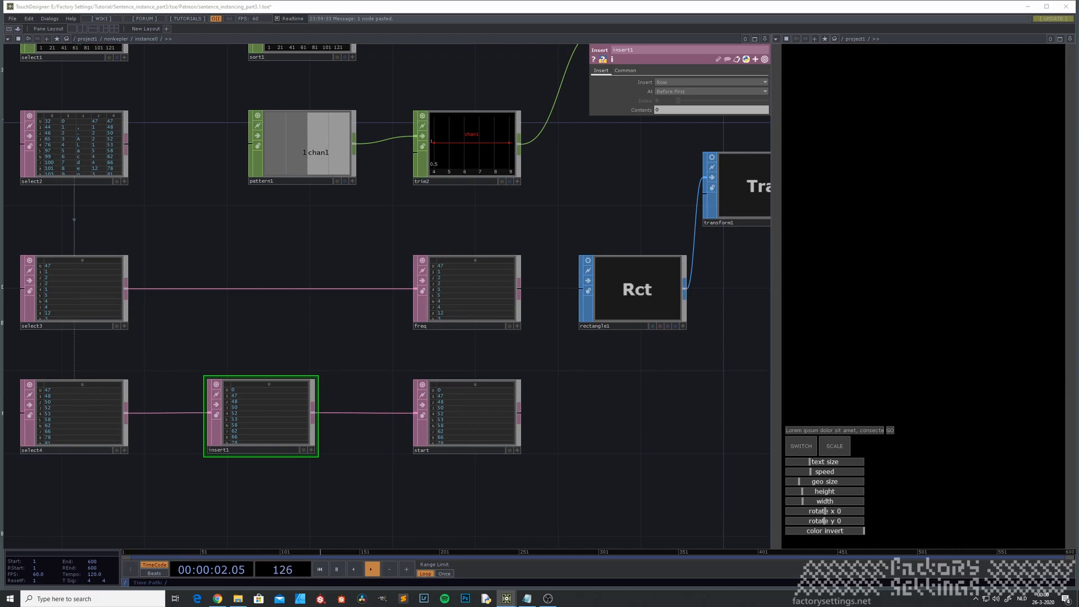
left_click_drag(335, 280, 286, 364)
left_click(424, 243)
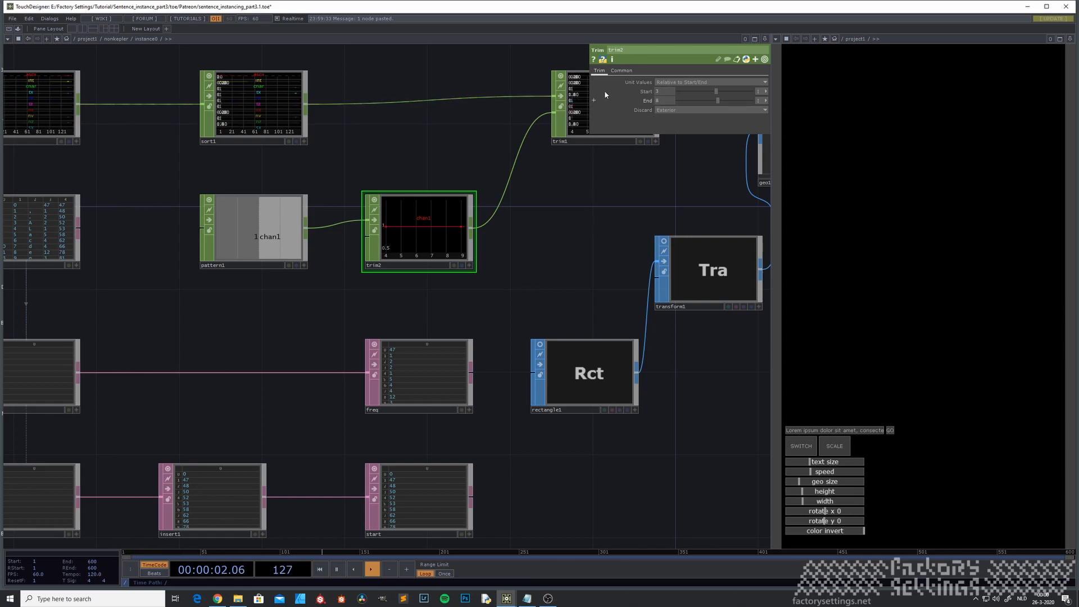
scroll(501, 259, "down", 3)
scroll(358, 296, "down", 4)
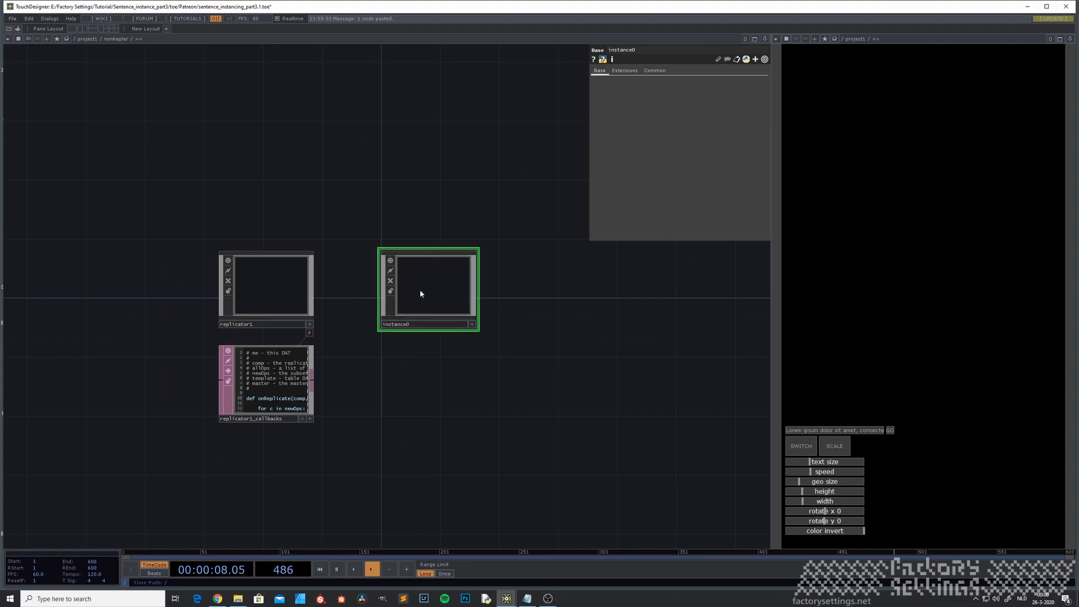
scroll(423, 302, "up", 3)
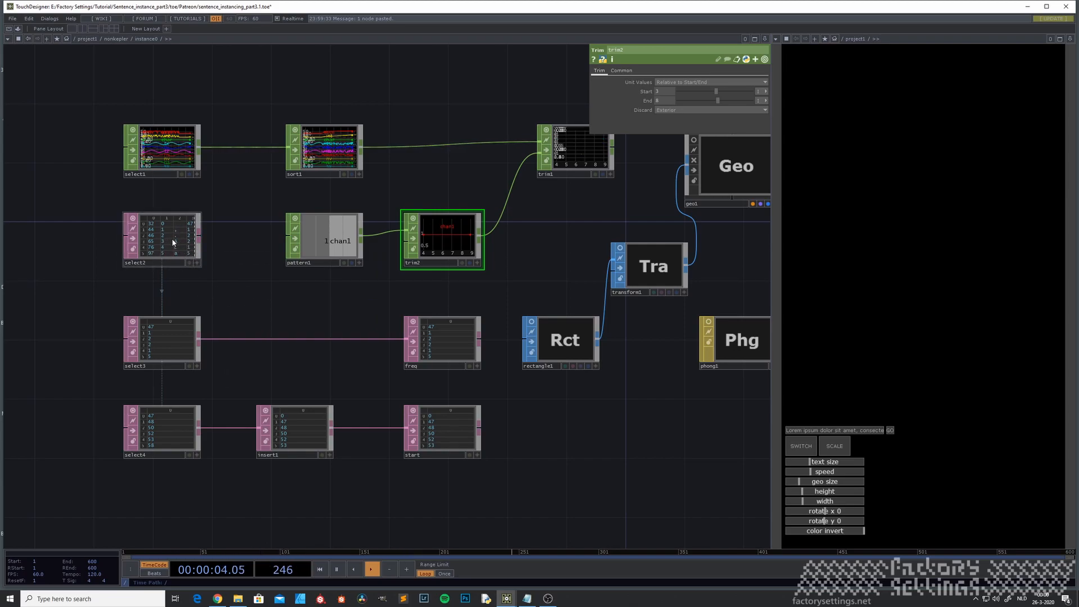
left_click_drag(370, 311, 307, 342)
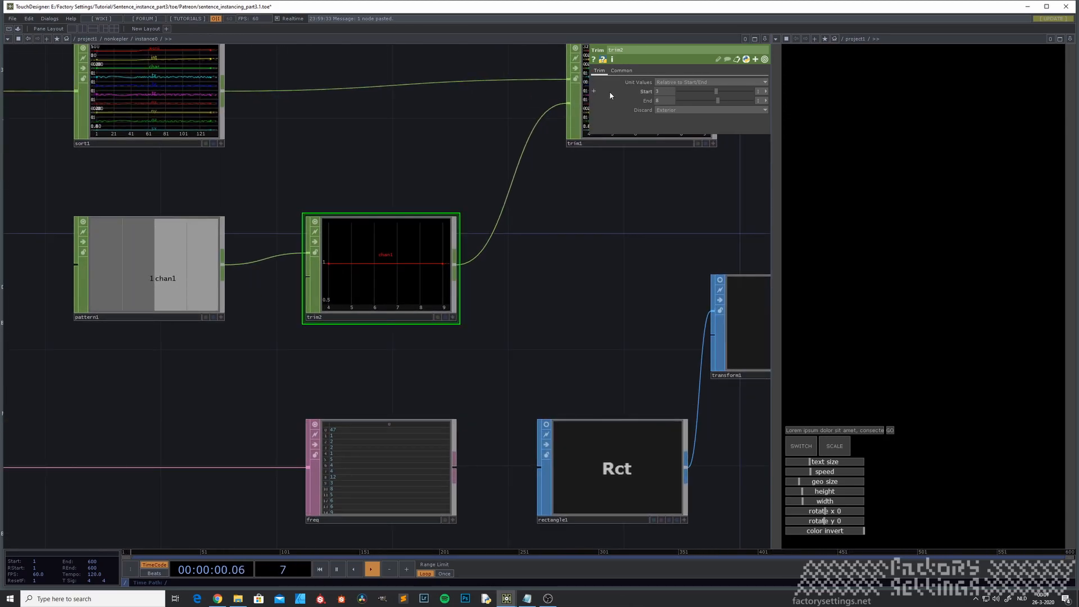
Step: Widen the parameter area and set trim2's Start to the expression op('start')[me.parent().digits,0]
left_click_drag(591, 102, 396, 99)
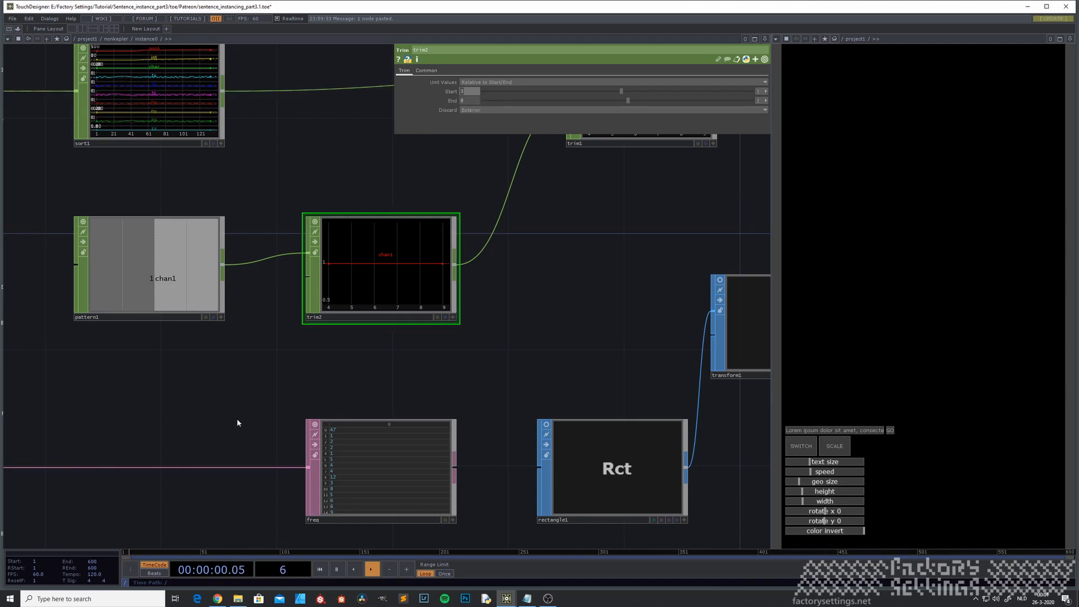
left_click_drag(237, 418, 206, 303)
left_click_drag(245, 456, 230, 414)
type("op(")
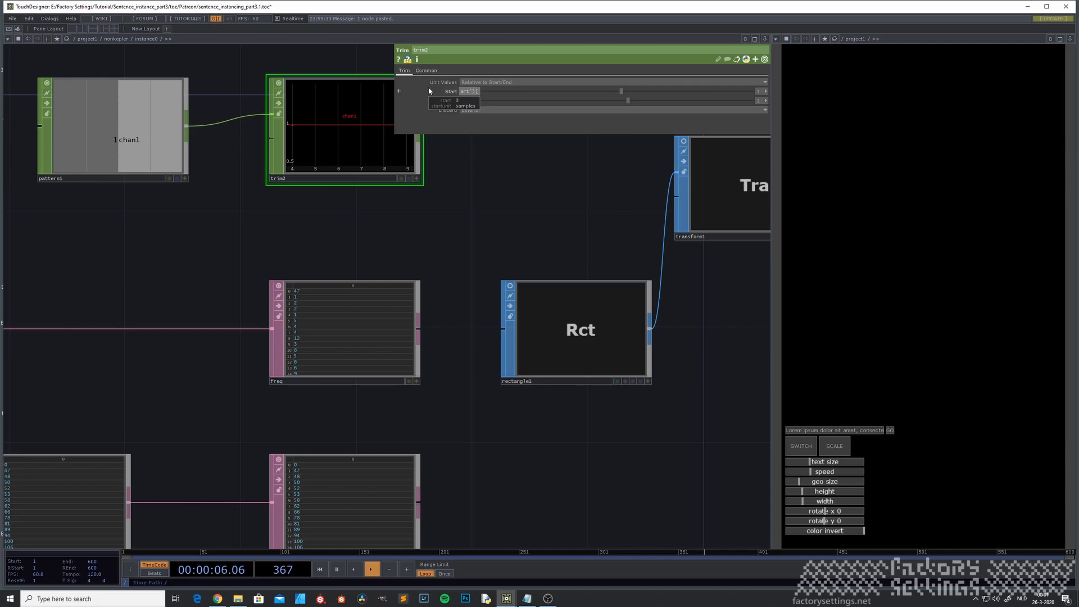
type("me.")
type("parent(")
type(".digits")
left_click(399, 91)
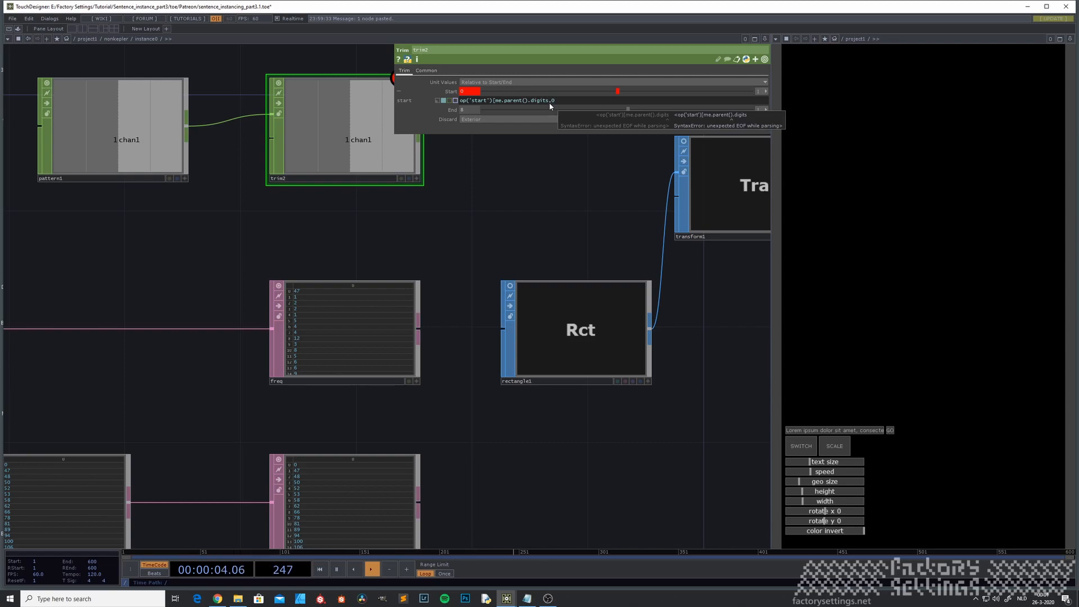
left_click(470, 231)
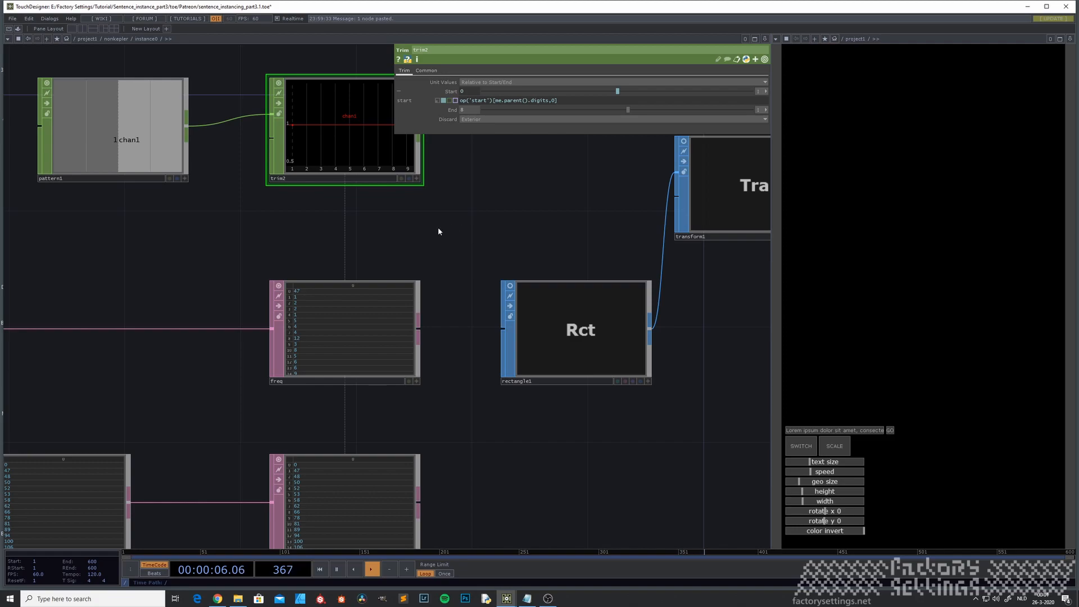
Step: Set trim2's End to the expression me.par.start + op('freq')[me.parent().digits,0]
scroll(241, 241, "down", 3)
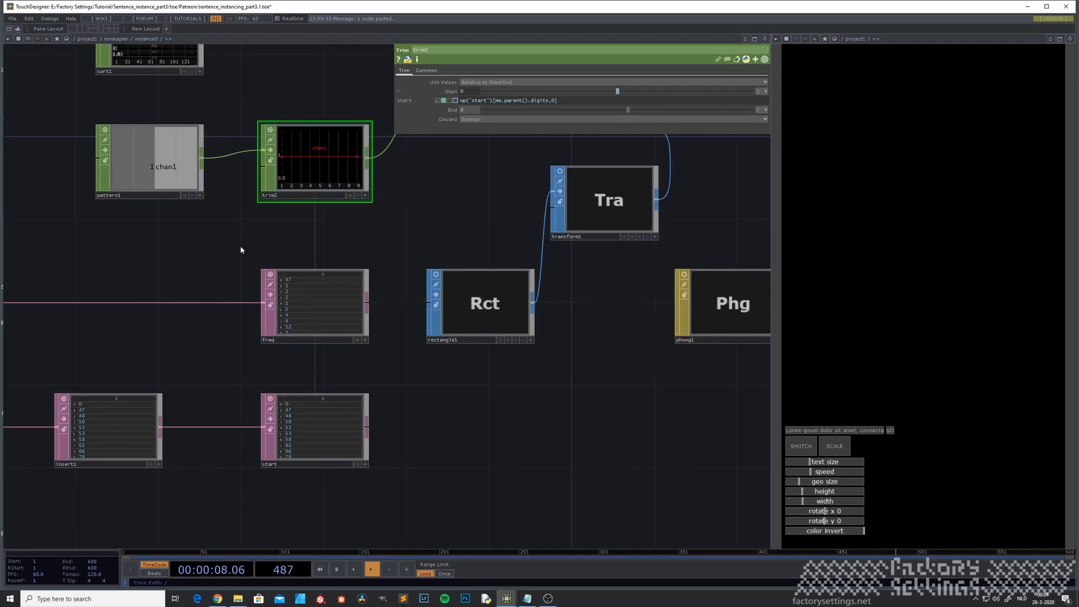
left_click_drag(272, 209, 271, 262)
scroll(293, 230, "up", 4)
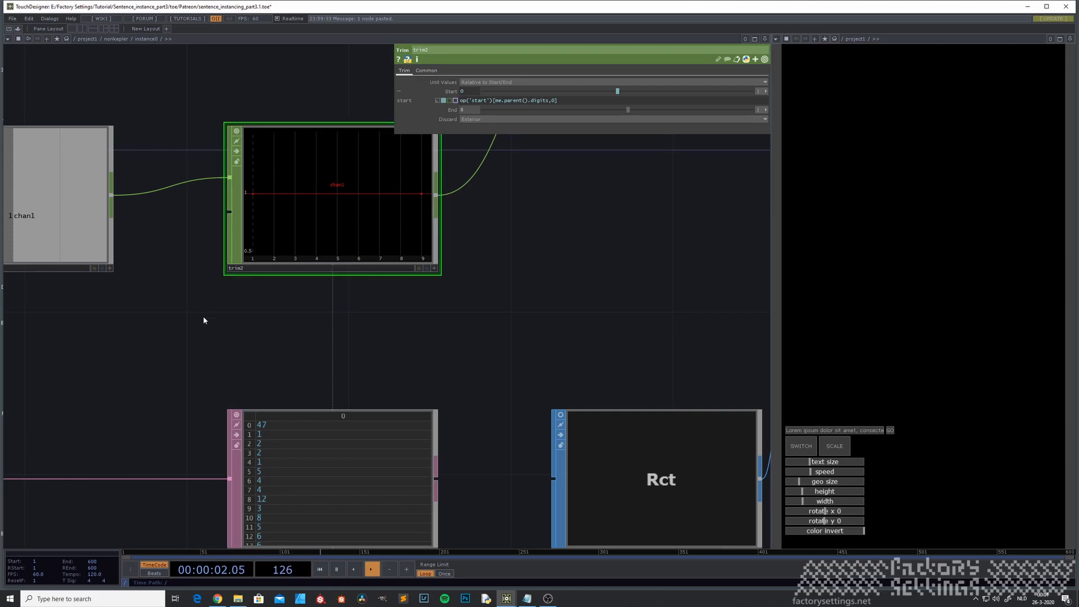
scroll(230, 282, "down", 2)
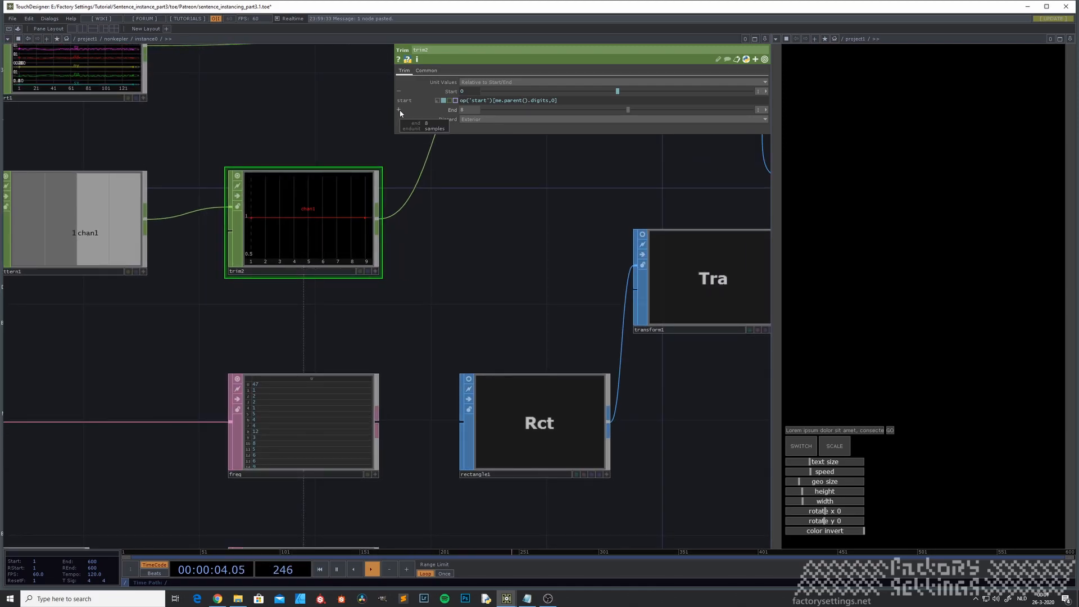
left_click(399, 111)
left_click_drag(416, 374, 406, 297)
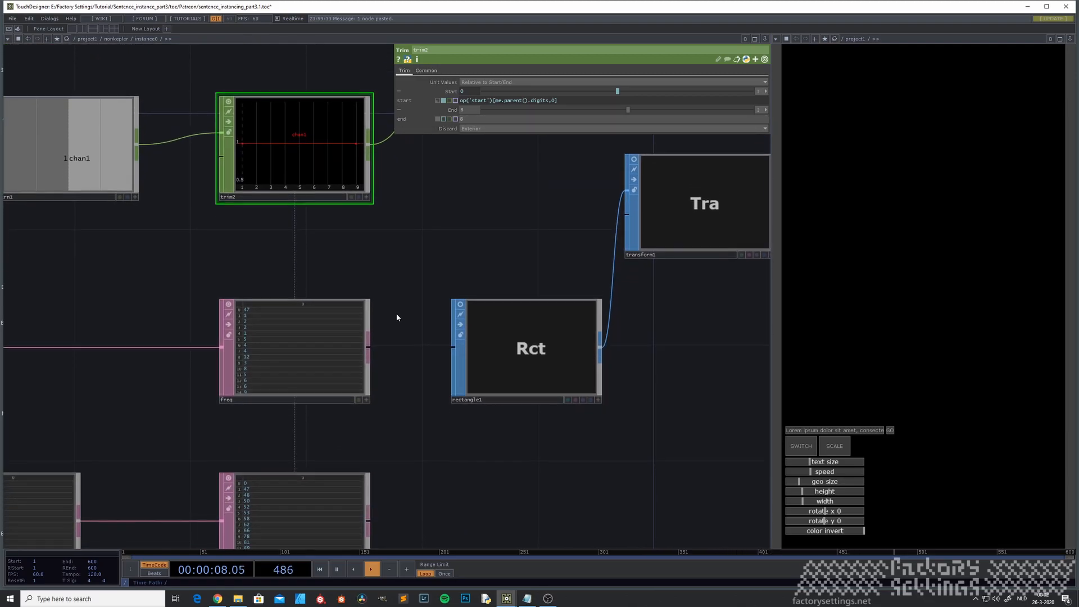
left_click_drag(400, 421, 403, 358)
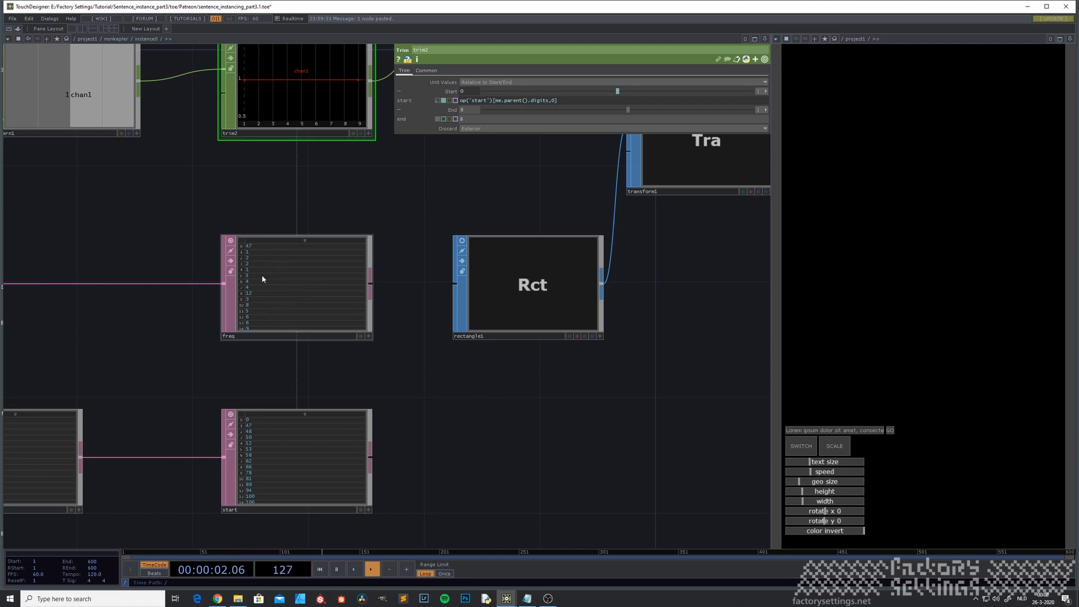
left_click_drag(204, 234, 229, 302)
scroll(295, 352, "up", 2)
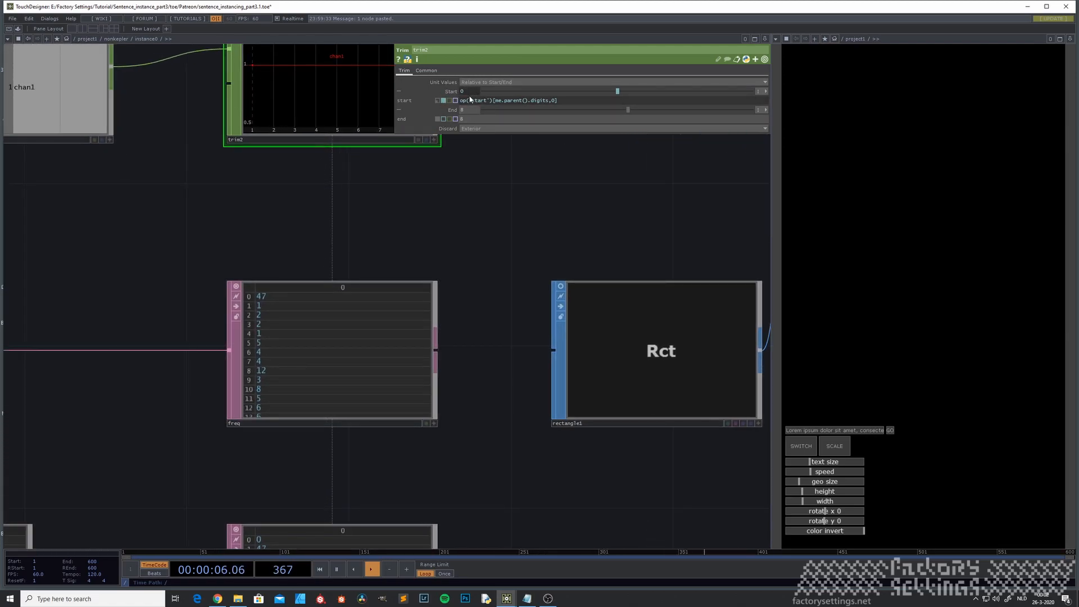
left_click(469, 118)
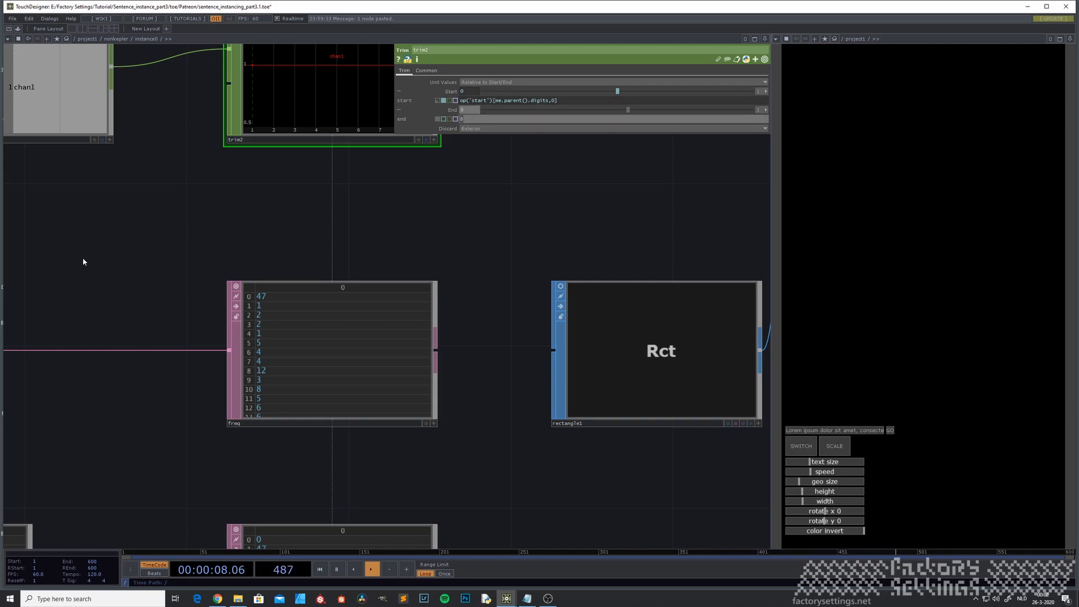
type("me")
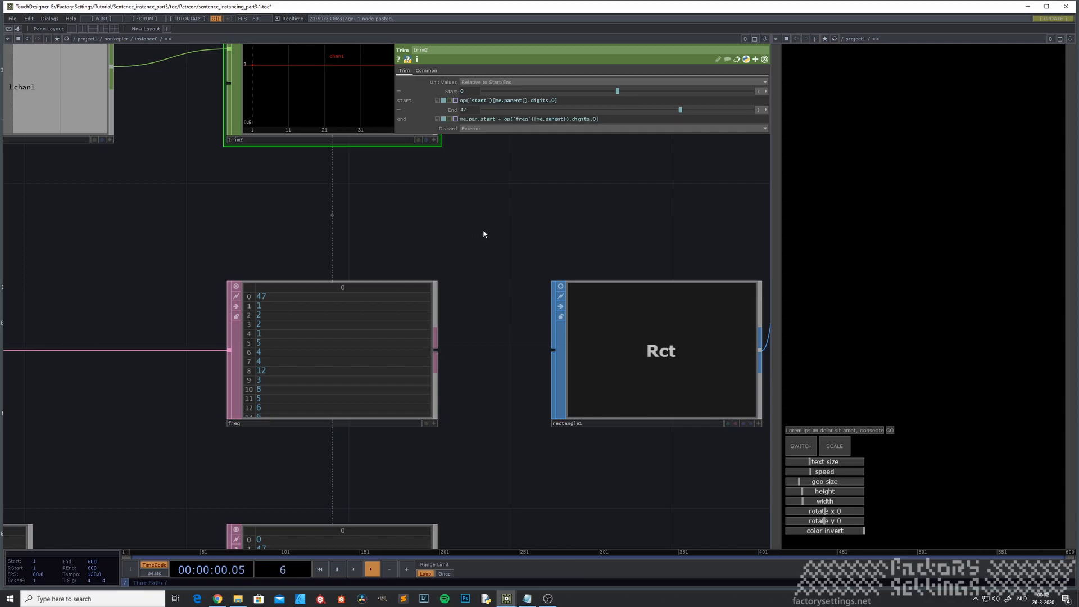
Step: Check trim2's sample range information and append -1 to its End expression
left_click_drag(201, 230, 161, 339)
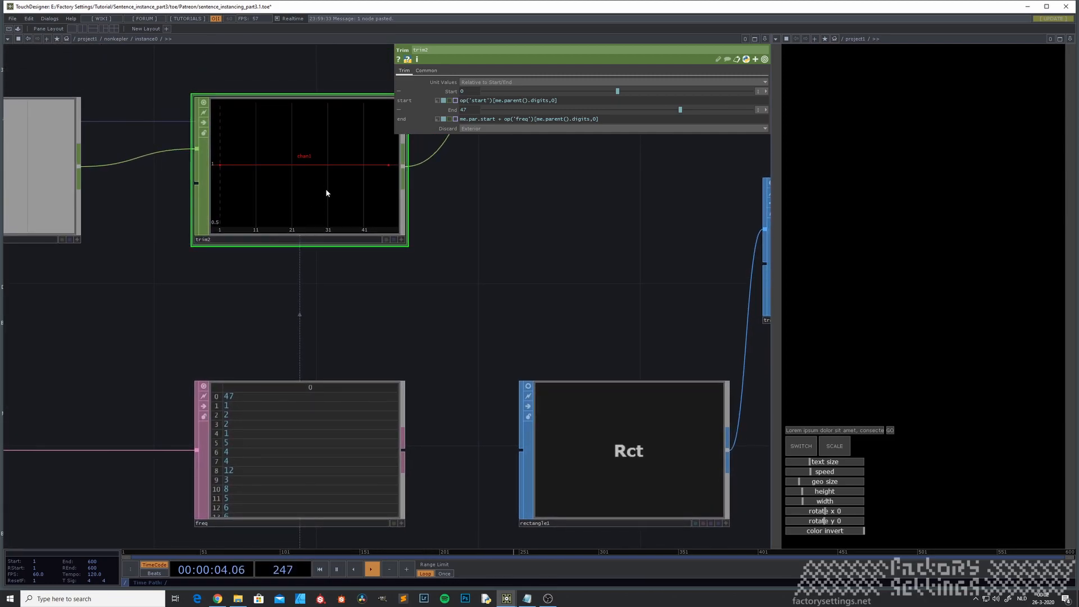
middle_click(326, 192)
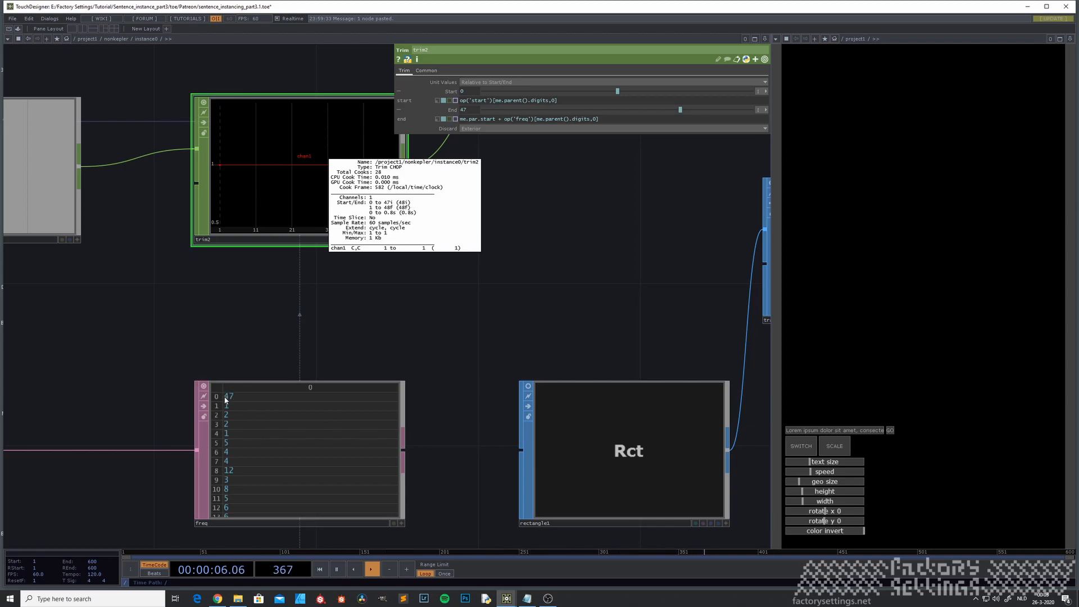
left_click(602, 120)
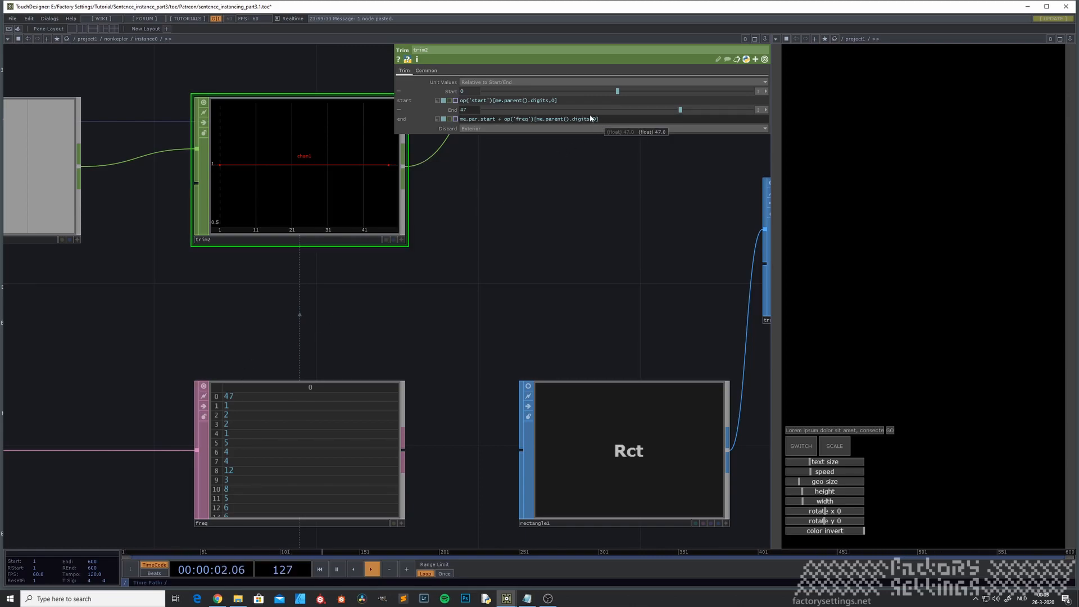
type("-1")
key("Return")
Step: Examine the trim2 connections, then trim1's trimmed channel graphs and its sample range information
scroll(333, 243, "down", 4)
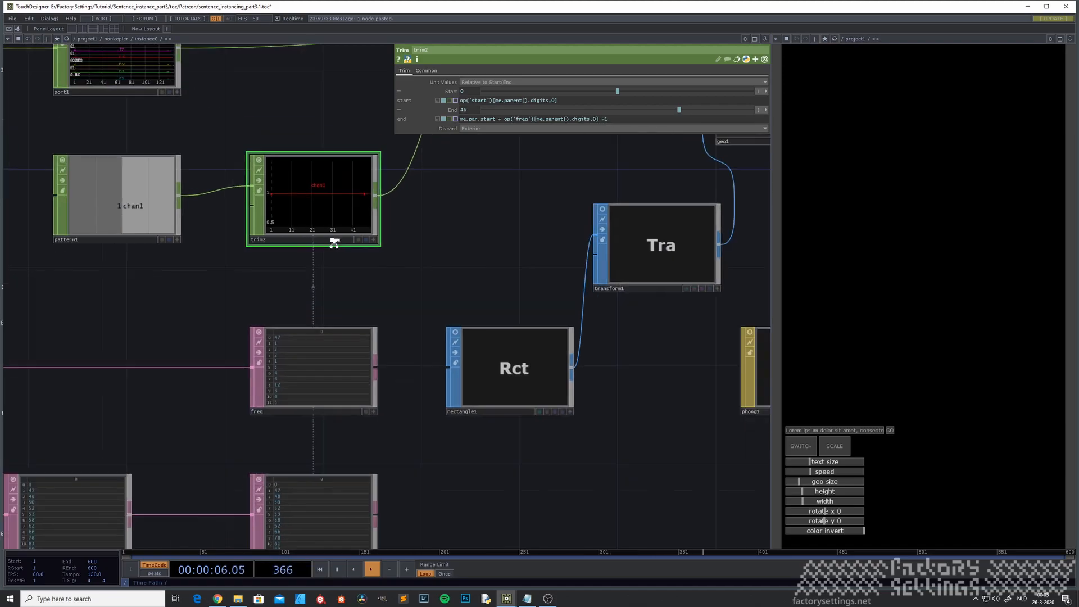
left_click_drag(405, 198, 343, 267)
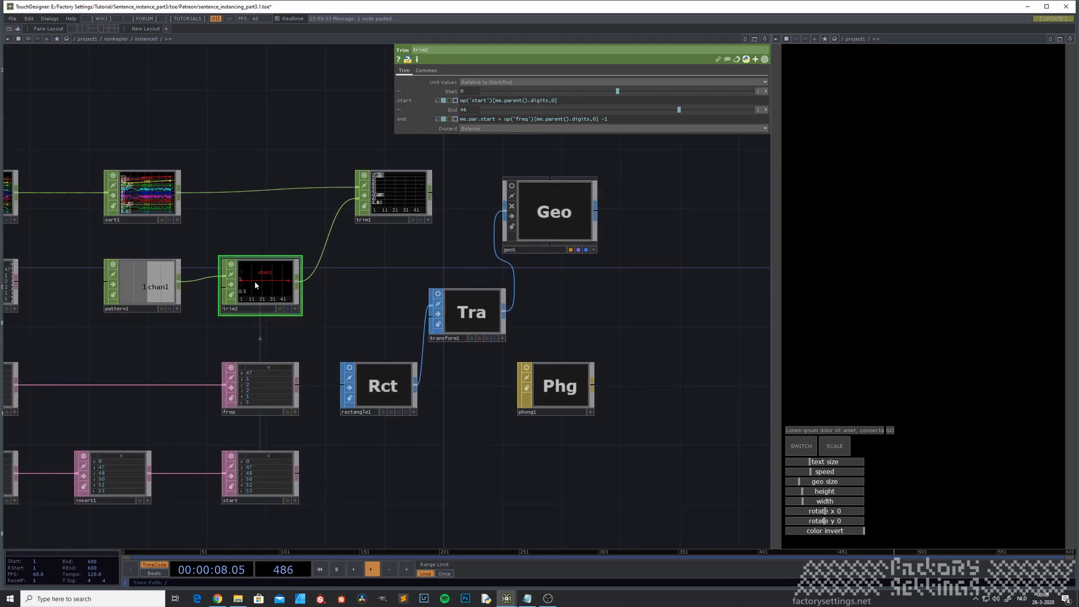
scroll(208, 318, "up", 4)
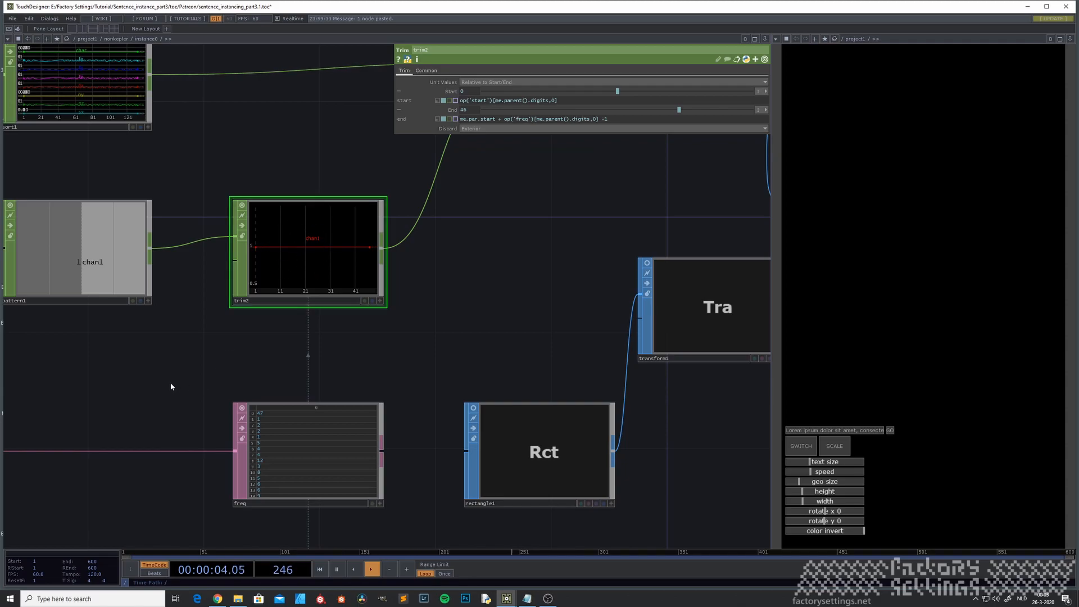
left_click_drag(171, 387, 272, 291)
scroll(272, 291, "down", 3)
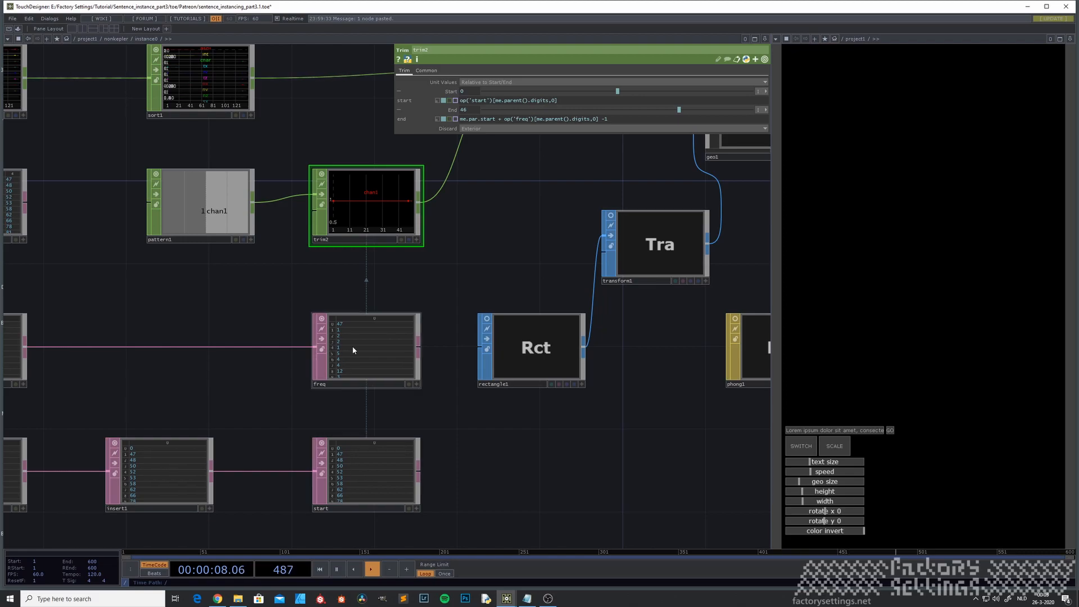
left_click_drag(291, 267, 198, 349)
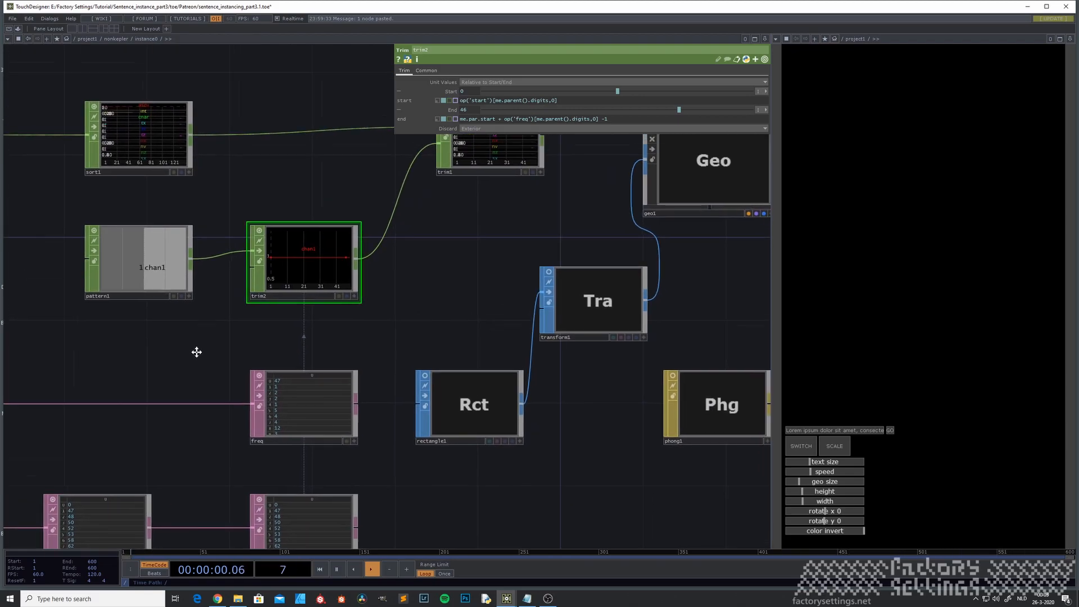
left_click_drag(371, 250, 289, 394)
scroll(339, 288, "up", 3)
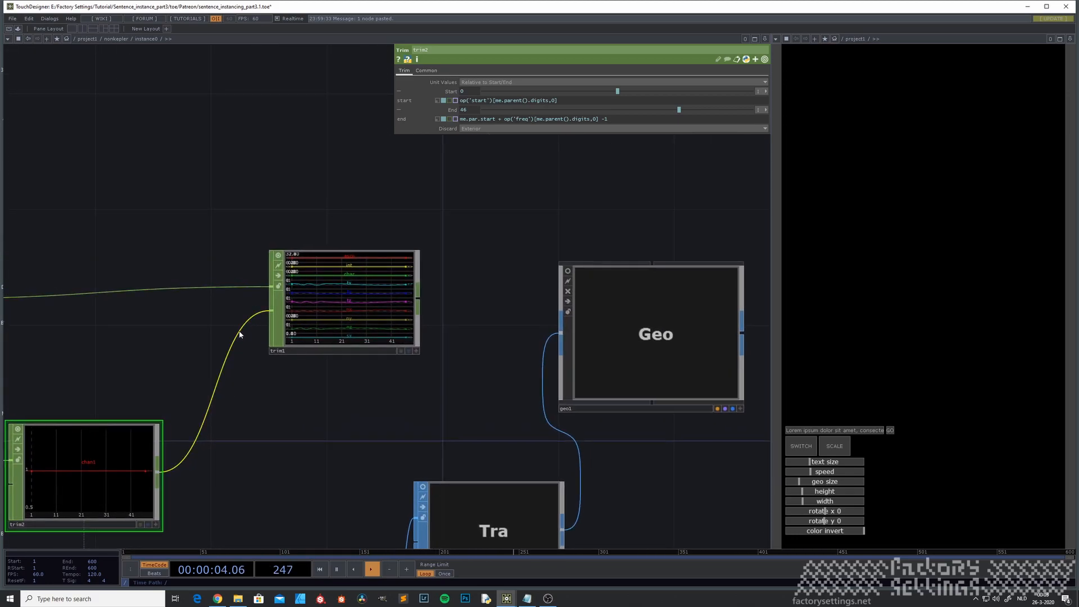
scroll(333, 305, "up", 1)
scroll(332, 304, "up", 4)
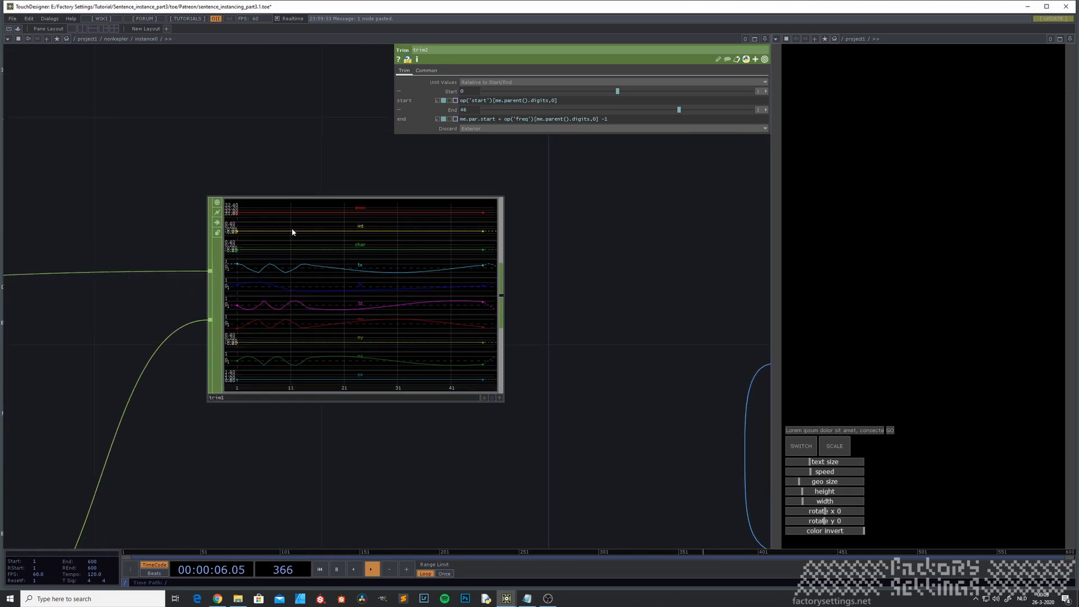
scroll(401, 260, "up", 5)
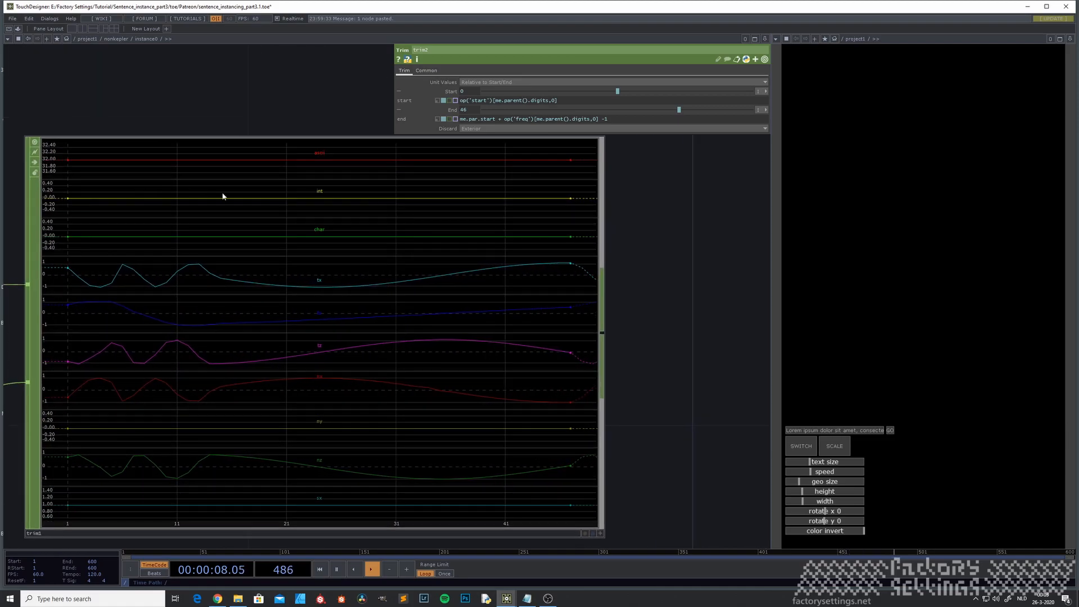
scroll(293, 273, "down", 3)
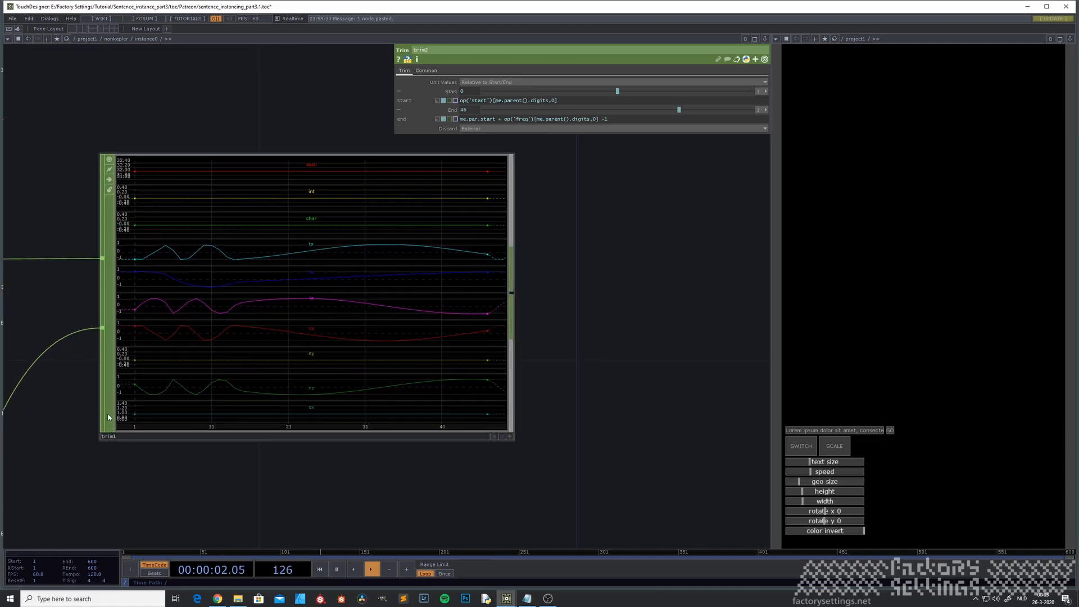
scroll(319, 303, "down", 2)
middle_click(320, 303)
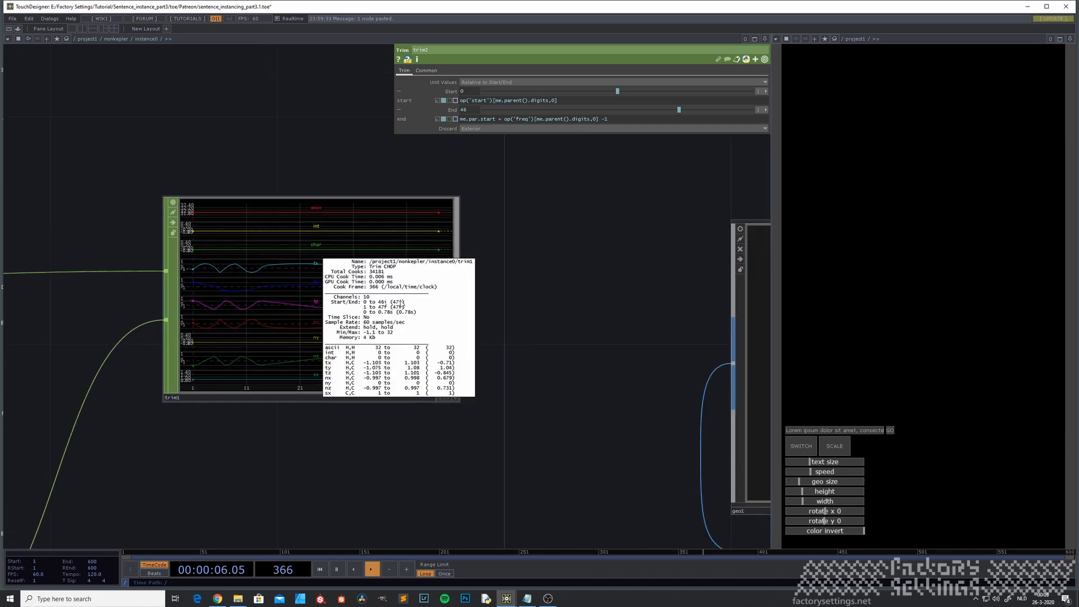
Step: Examine the sorted channel graphs in sort1 up close to compare them with trim1's output
left_click_drag(235, 457, 562, 441)
scroll(286, 400, "down", 3)
left_click_drag(188, 404, 435, 385)
scroll(219, 298, "up", 5)
scroll(303, 270, "down", 2)
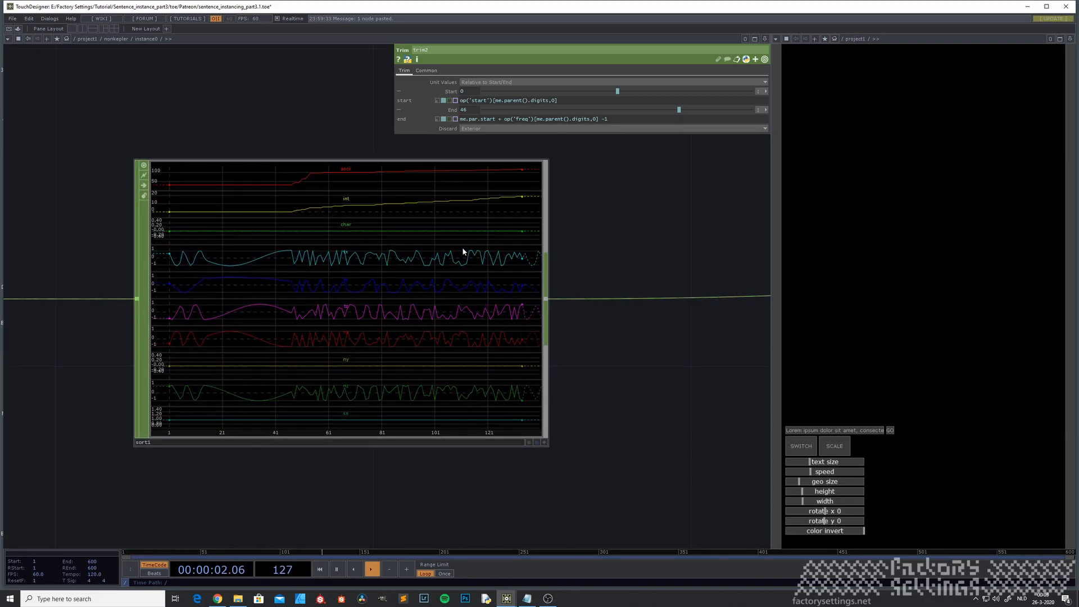
scroll(221, 183, "up", 2)
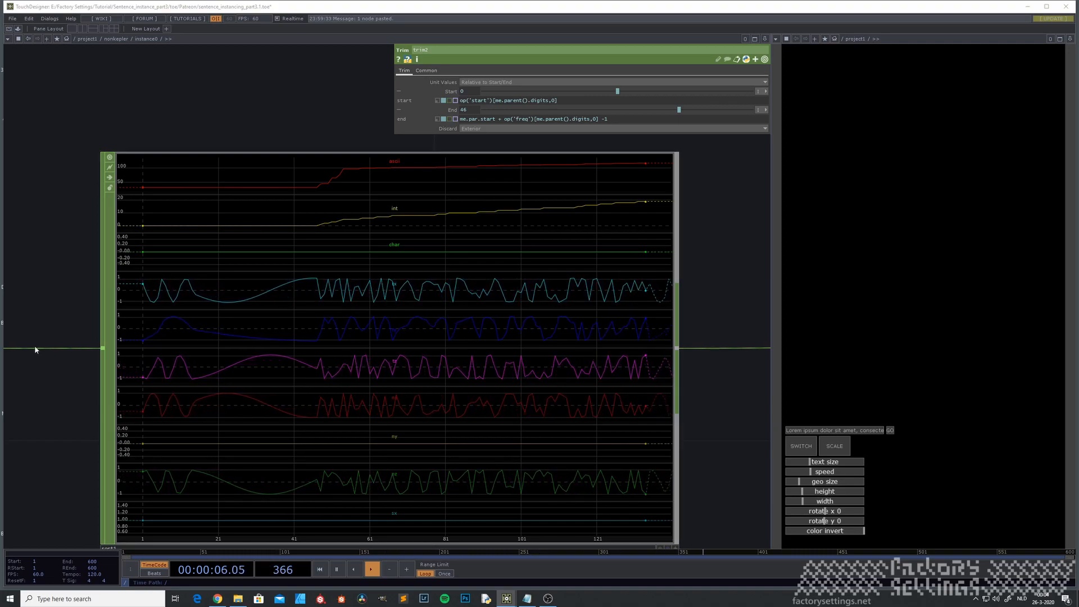
Step: Move rectangle1, transform1, geo1 and phong1 together further right to free space after trim1
scroll(609, 379, "down", 5)
left_click_drag(667, 478, 186, 435)
scroll(373, 409, "down", 3)
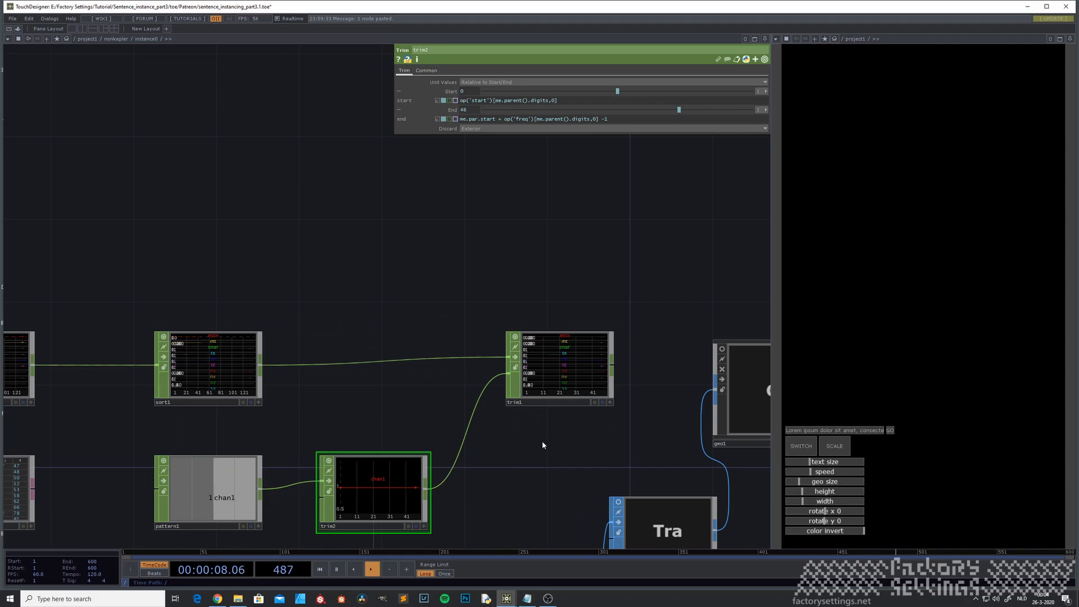
left_click_drag(544, 446, 282, 422)
scroll(357, 429, "down", 5)
left_click_drag(440, 529, 428, 473)
mouse_move(457, 473)
right_mouse_down()
mouse_move(303, 409)
mouse_move(304, 362)
right_mouse_up()
left_click_drag(394, 351, 484, 351)
scroll(342, 349, "up", 4)
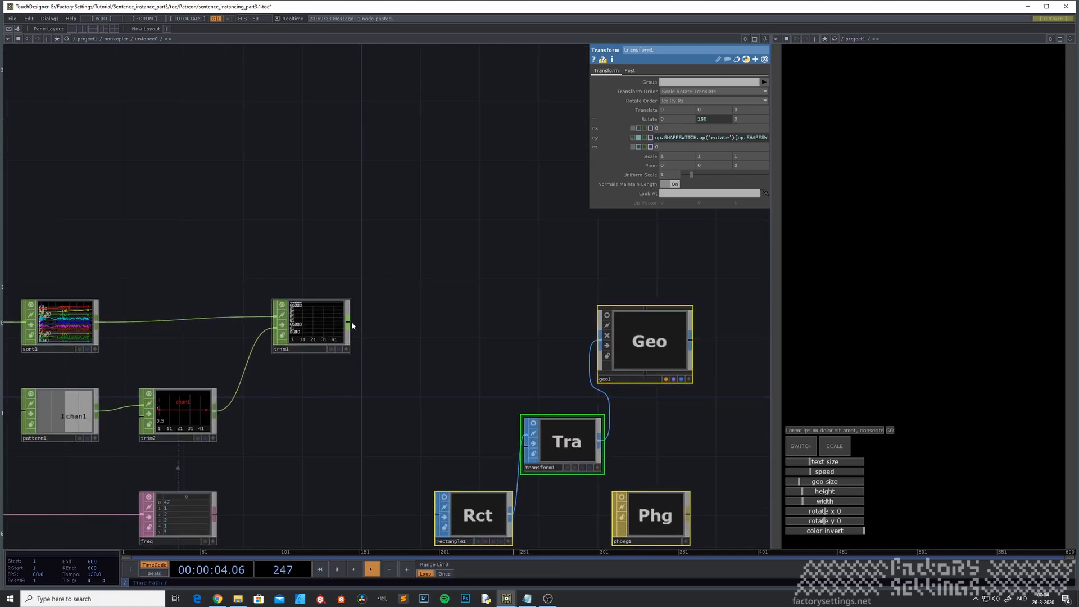
Step: Add a Null CHOP to trim1's output and place it between trim1 and geo1
key("Tab")
left_click(359, 329)
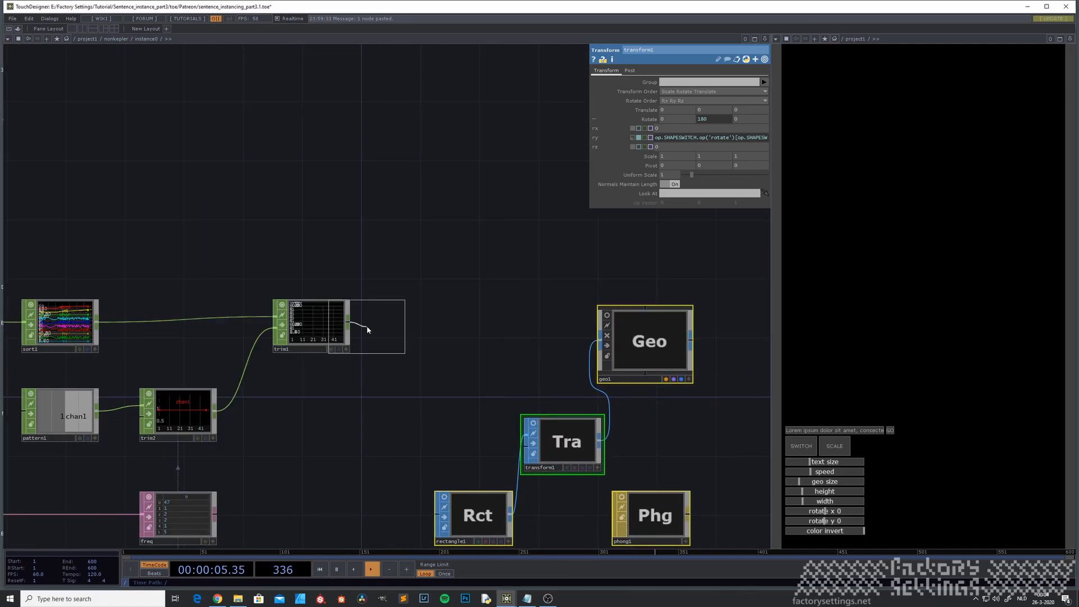
left_click(445, 324)
left_click_drag(355, 397, 197, 400)
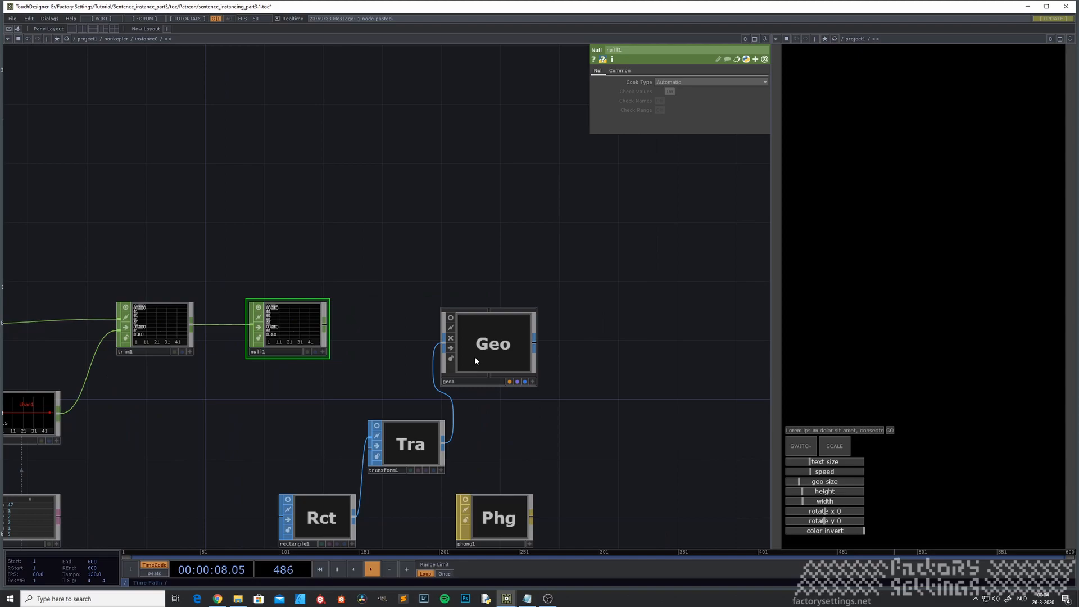
Step: Set geo1's Instance CHOP/DAT/SOP to null1 and check the channels that null1 supplies
left_click(473, 358)
left_click(629, 72)
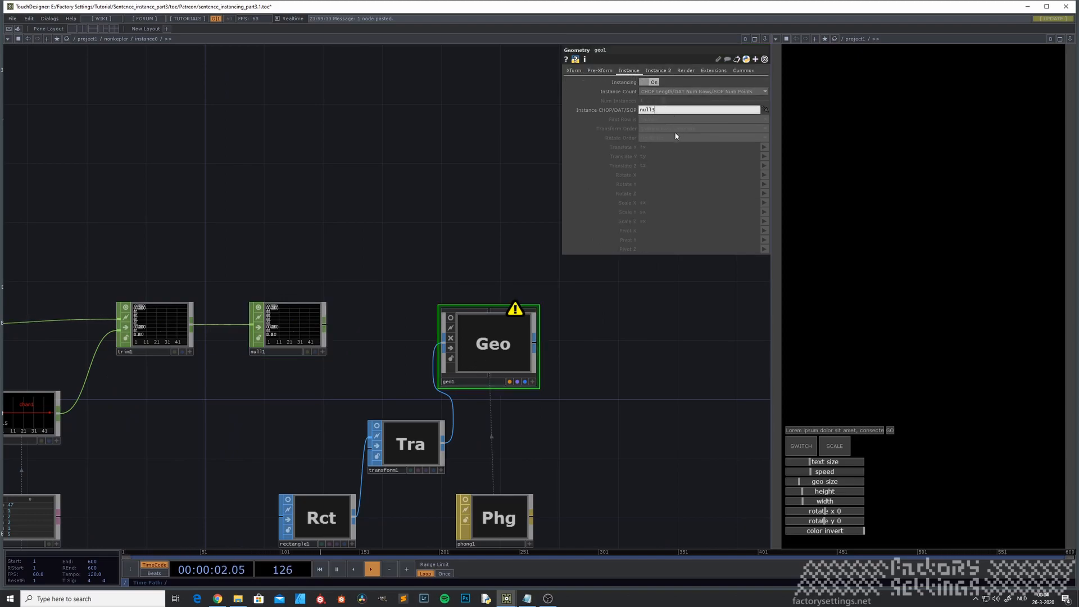
key("Return")
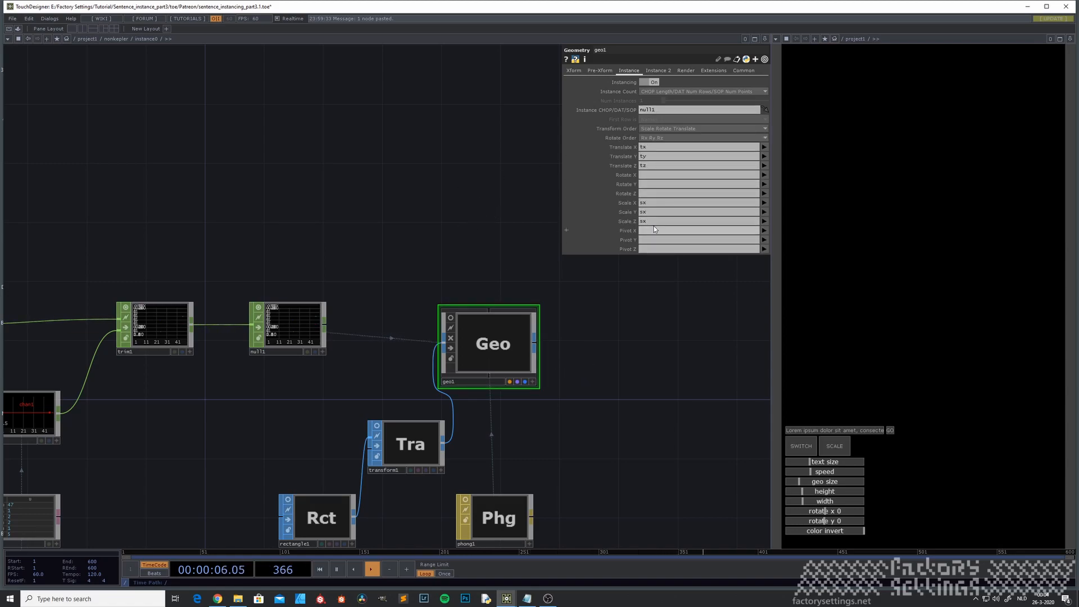
scroll(287, 334, "up", 5)
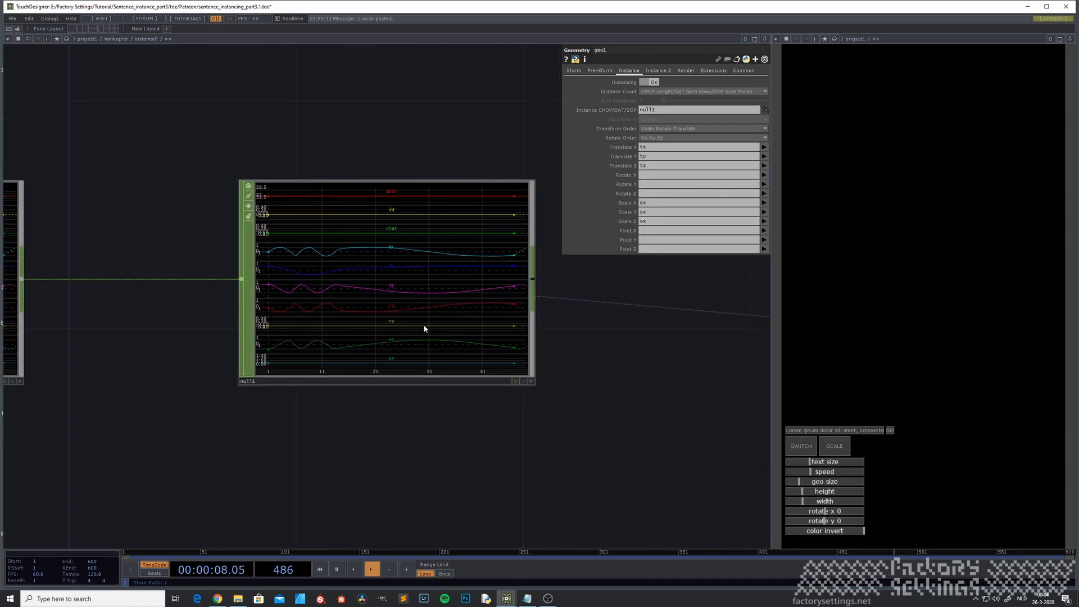
scroll(424, 329, "down", 3)
left_click_drag(582, 435, 276, 339)
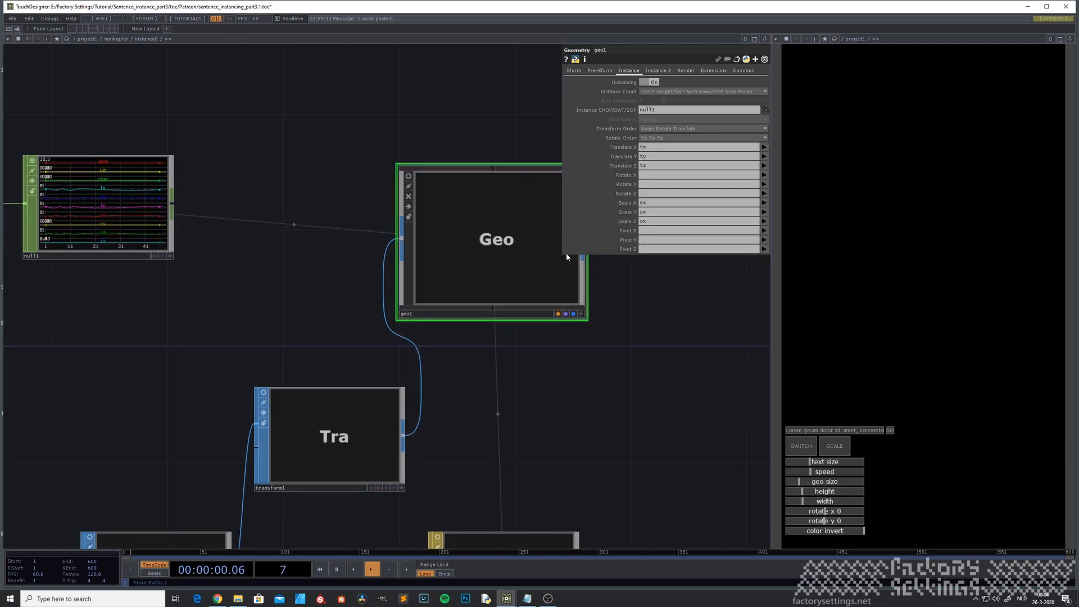
scroll(468, 265, "down", 3)
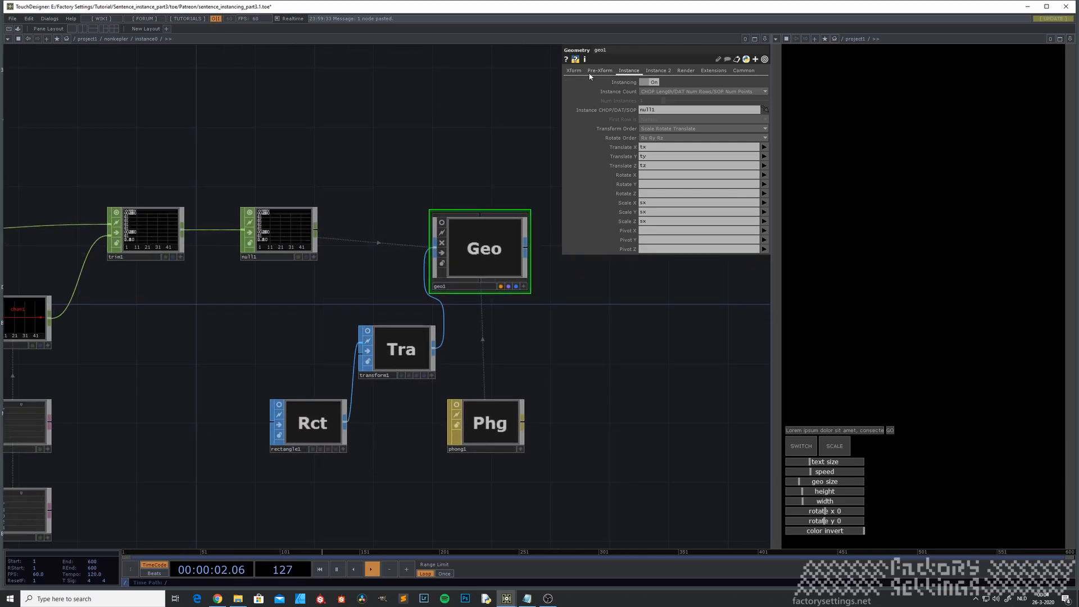
Step: Turn on geo1's node viewer and examine its instanced rectangles up close
left_click(443, 223)
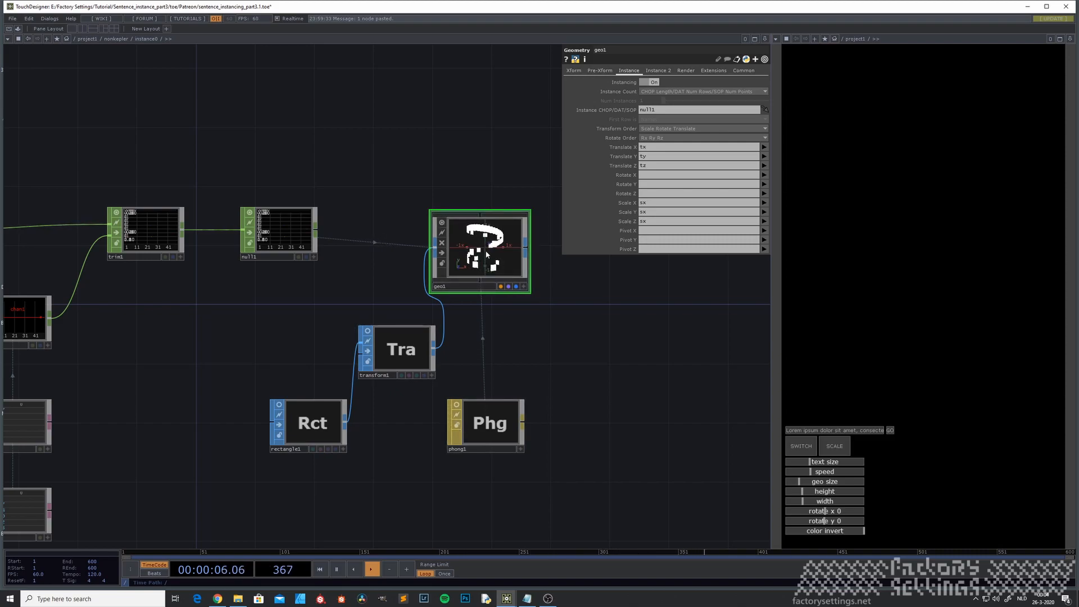
scroll(487, 251, "up", 3)
scroll(485, 253, "up", 1)
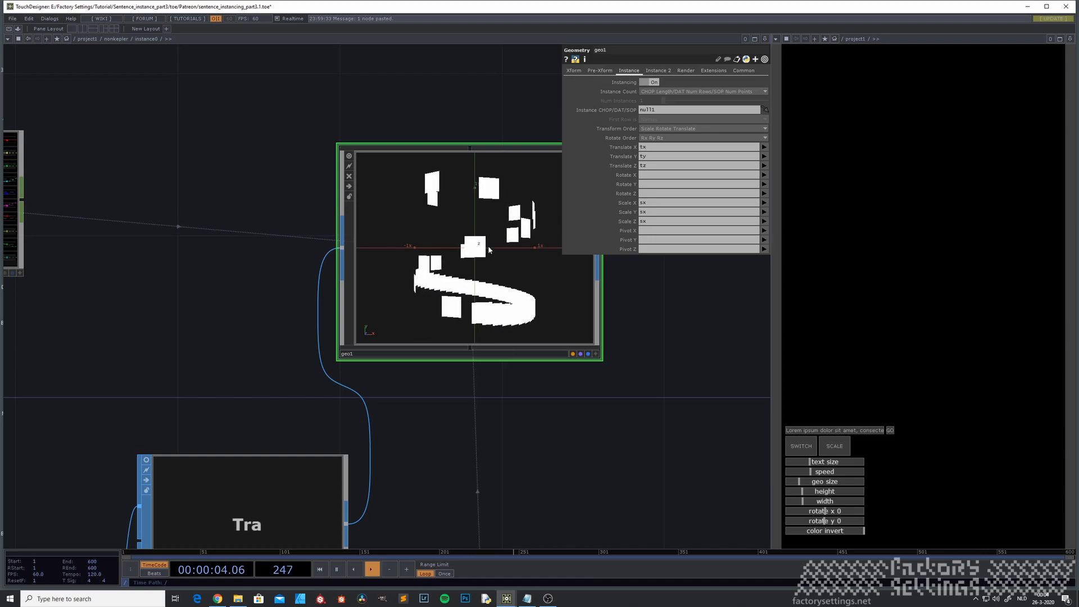
scroll(189, 320, "down", 5)
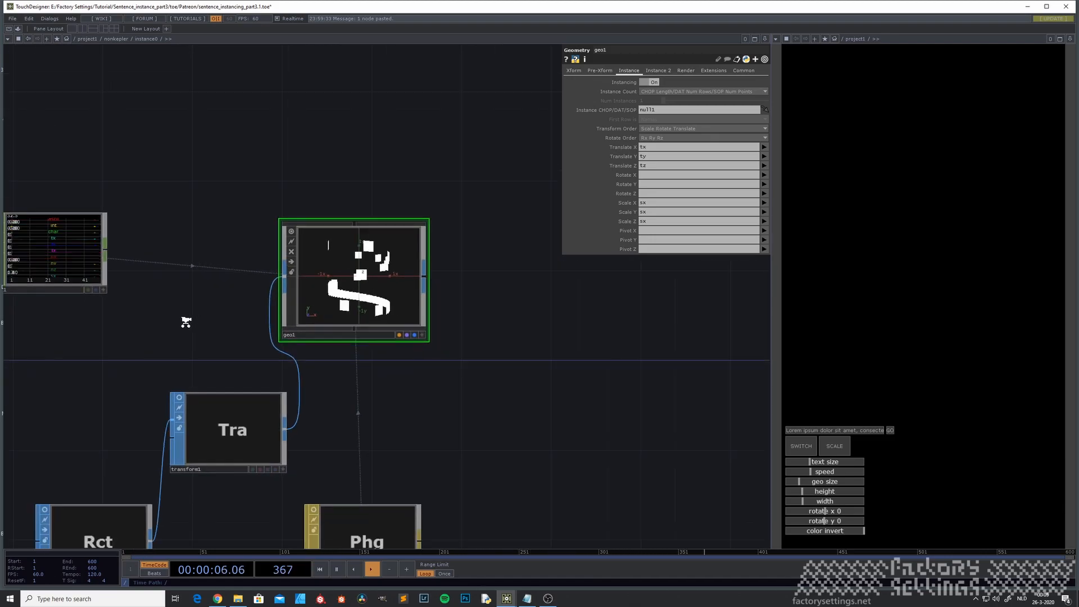
Step: In the nonkepler network, set replicator1 to replicate By Number with op.MAIN.op('replicator').numRows as the Number of Replicants
left_click_drag(54, 407, 294, 339)
left_click_drag(79, 387, 284, 383)
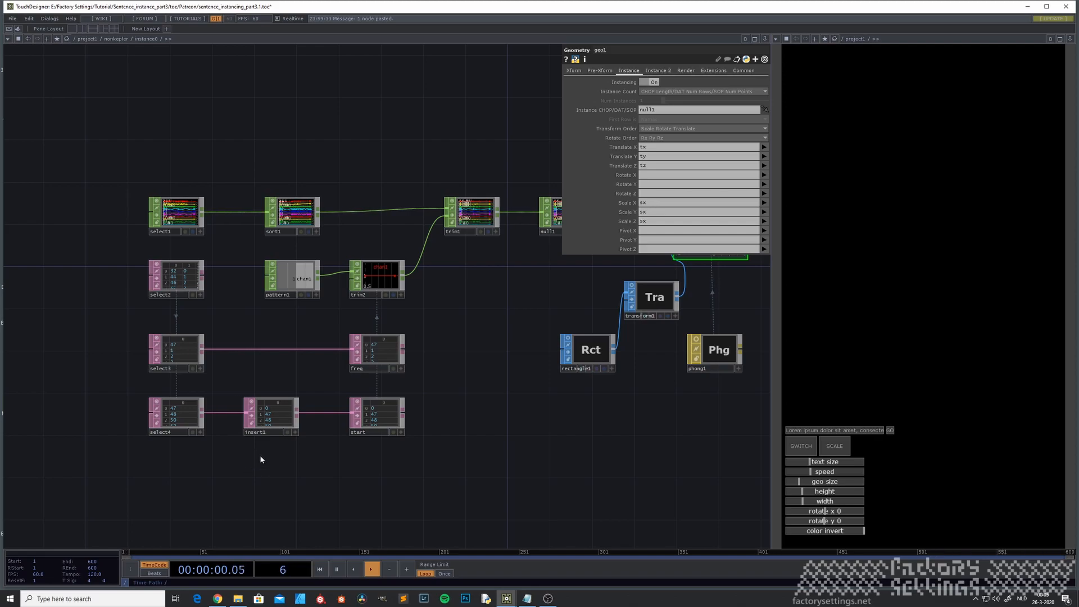
key("u")
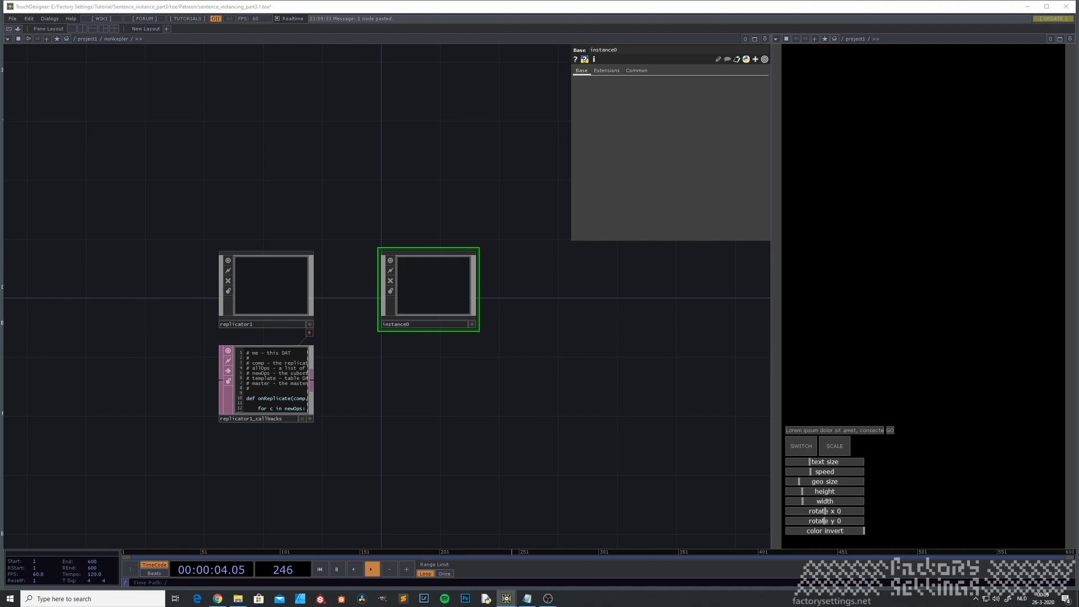
left_click(235, 304)
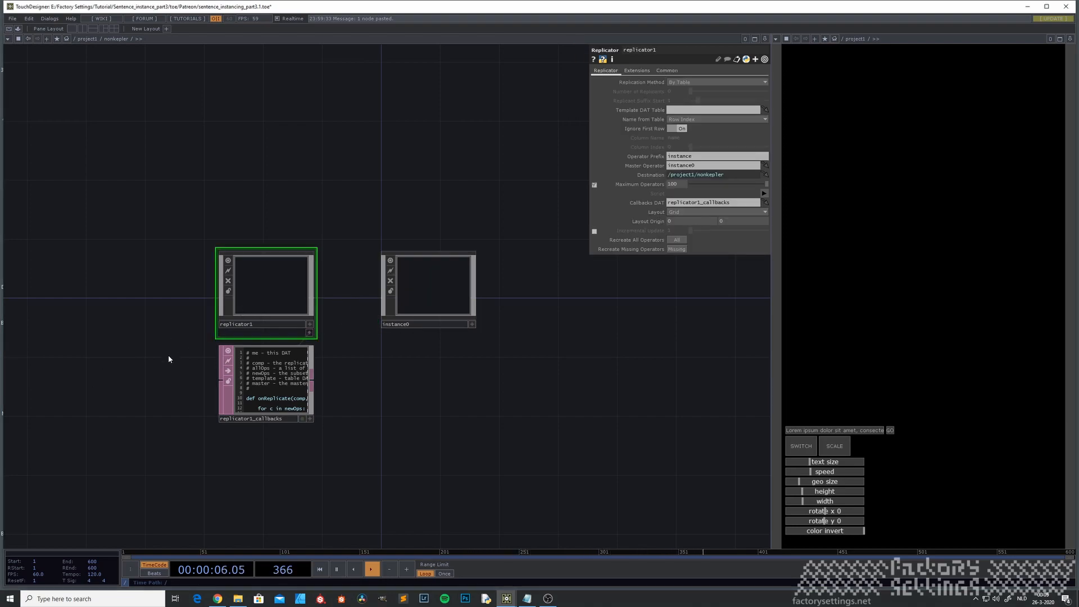
left_click_drag(148, 349, 141, 409)
scroll(253, 349, "up", 3)
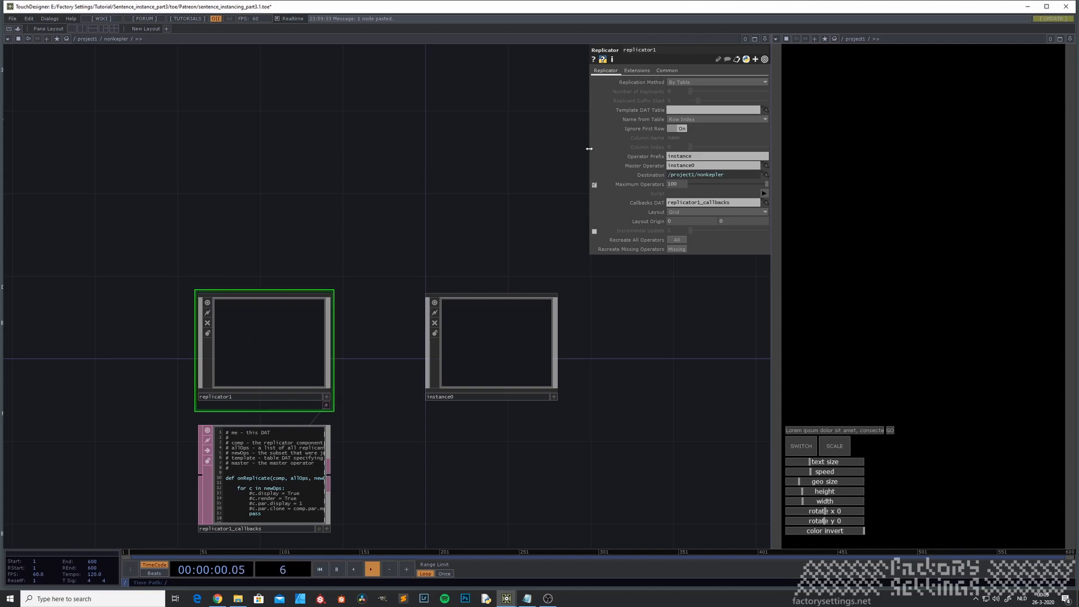
left_click_drag(589, 149, 514, 150)
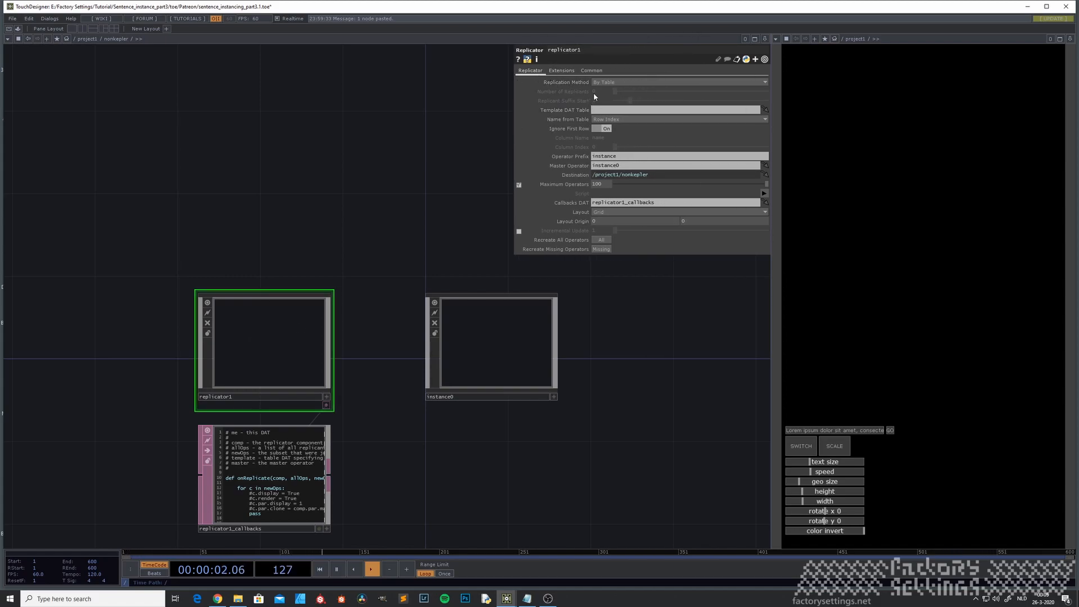
left_click(615, 83)
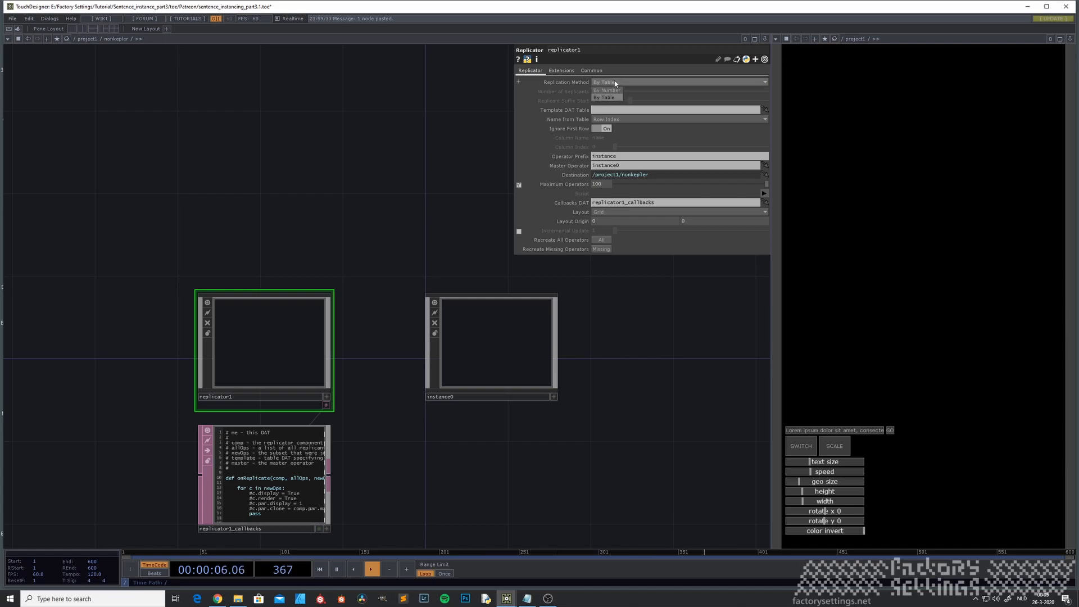
left_click(610, 91)
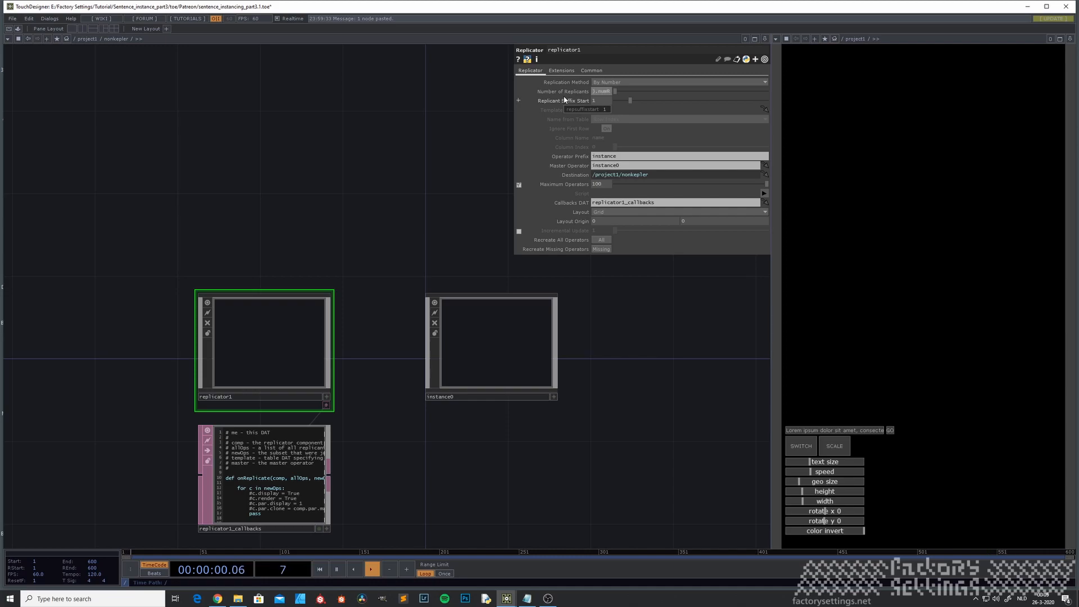
key("Return")
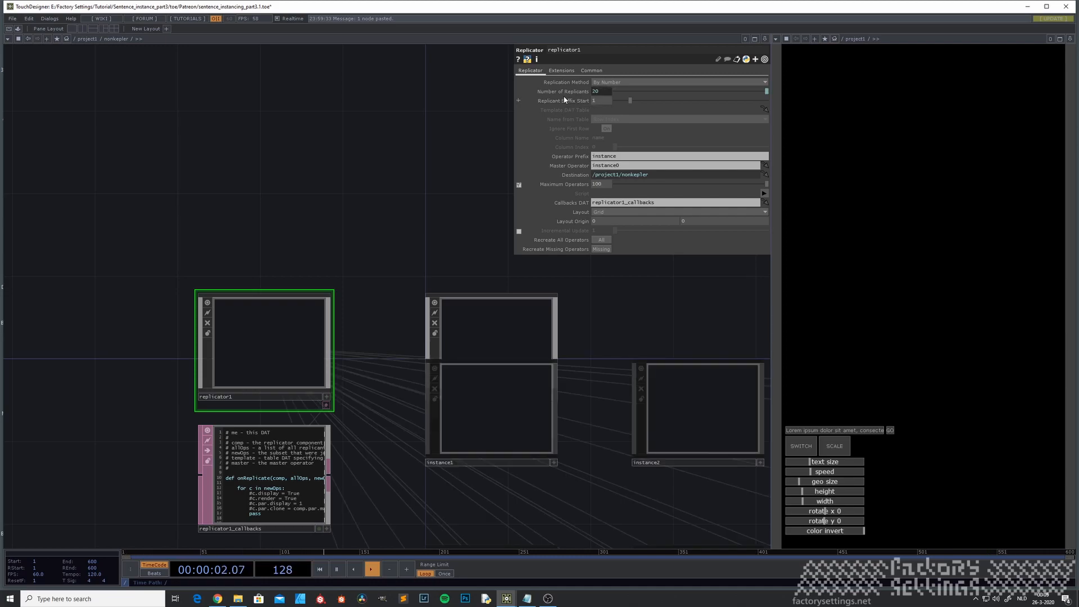
Step: Move instance0 up clear of the replicants and append -1 to replicator1's Number of Replicants expression
left_click_drag(391, 236, 239, 132)
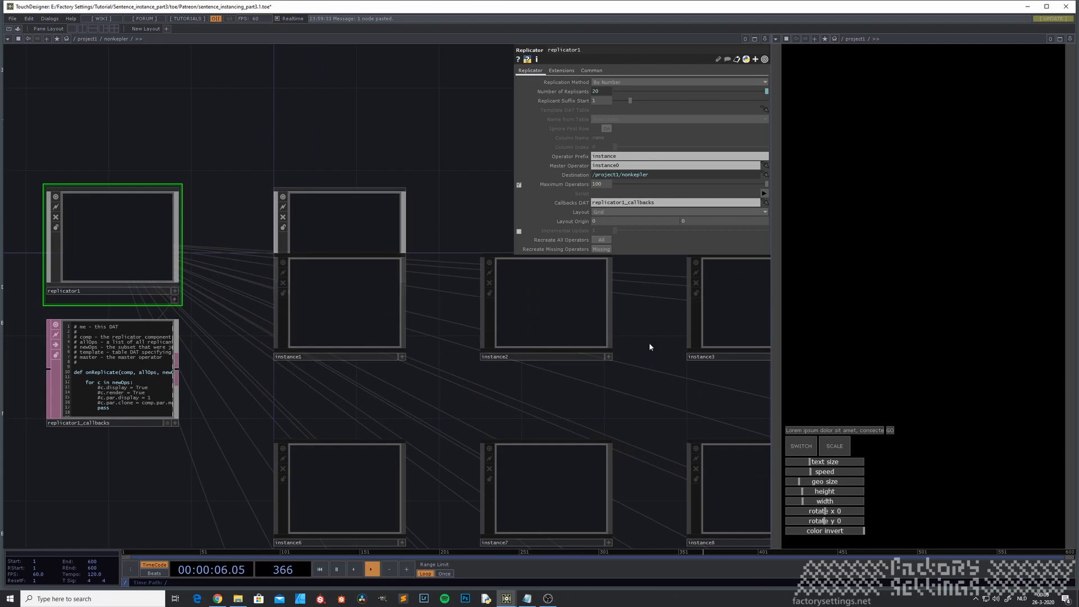
left_click_drag(332, 226, 321, 150)
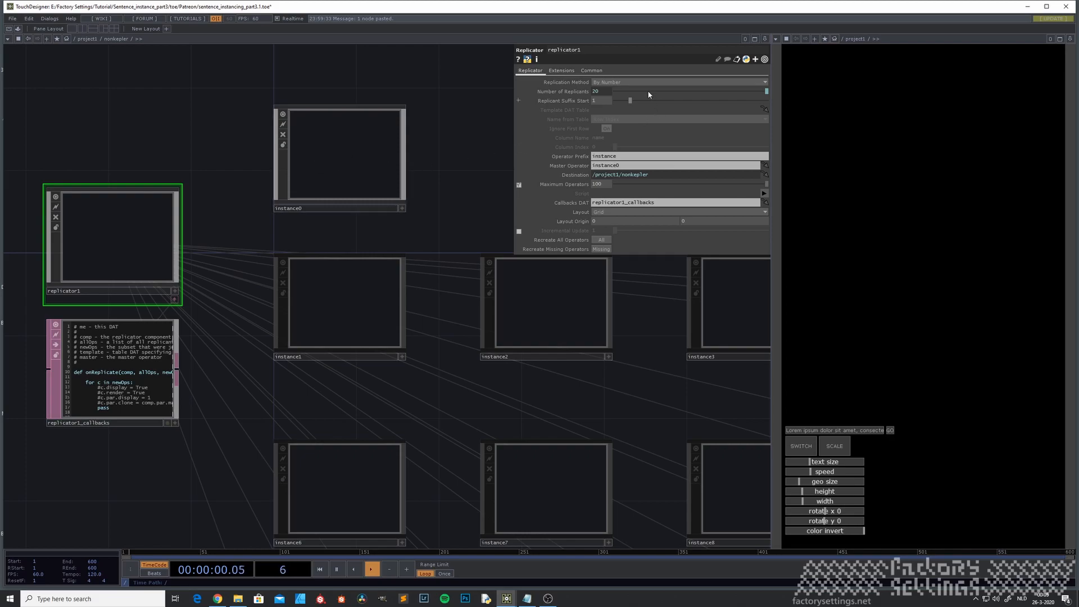
left_click(519, 92)
left_click(687, 99)
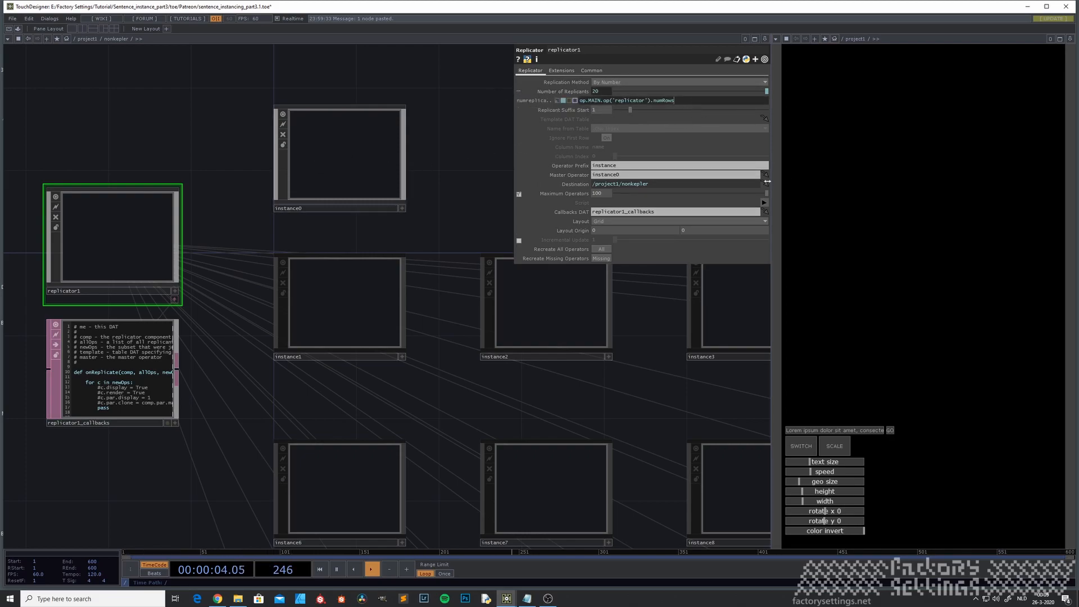
type("-1")
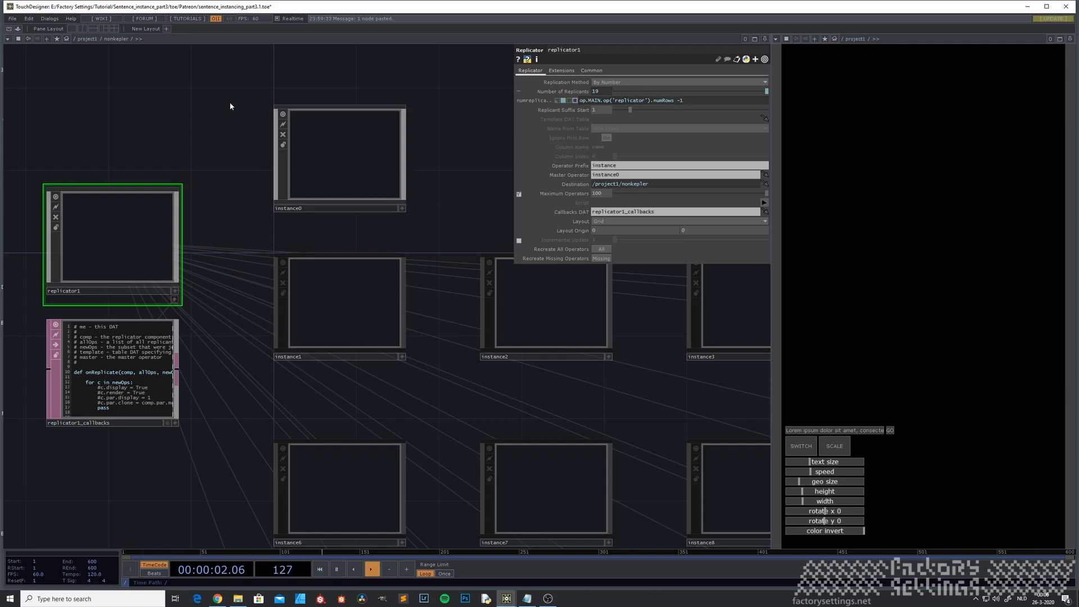
Step: Review the grid of replicated instance bases, then compare it with the rows of the replicator table in project1
scroll(229, 106, "down", 5)
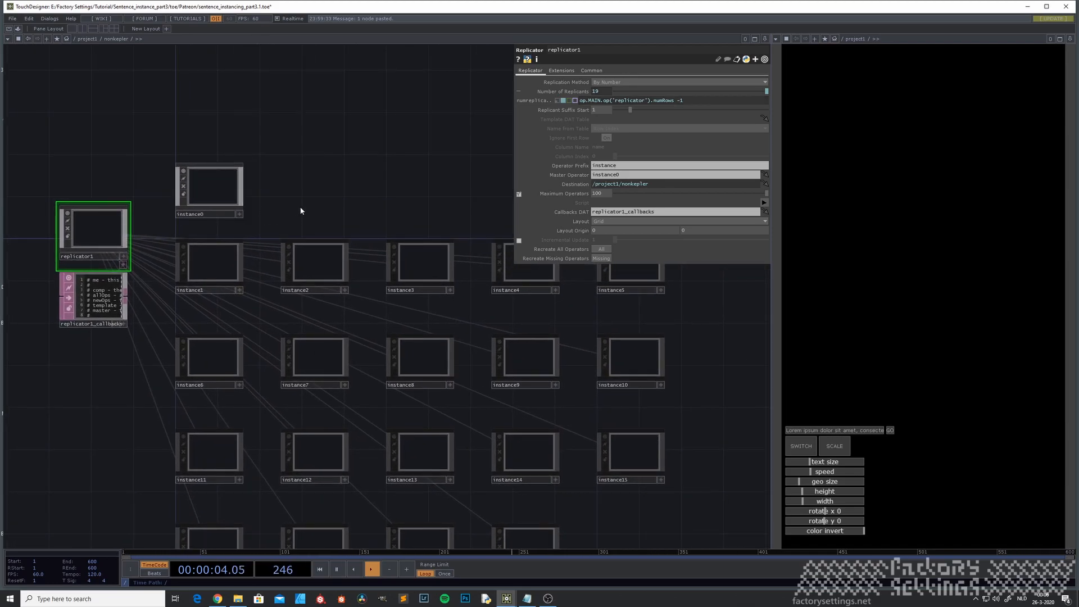
scroll(301, 211, "down", 3)
scroll(242, 259, "up", 5)
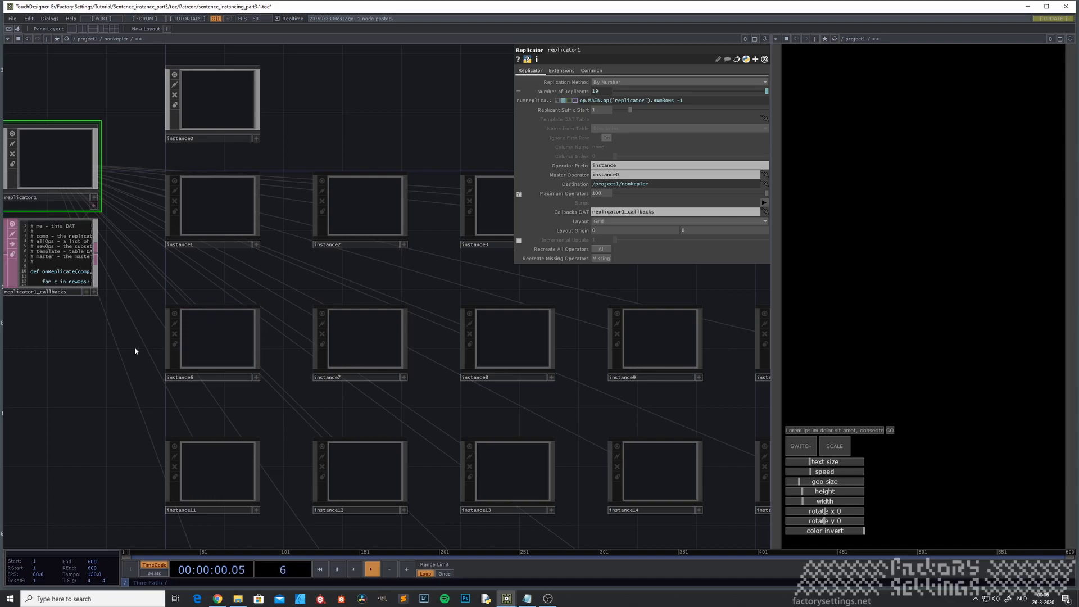
scroll(134, 346, "down", 5)
key("u")
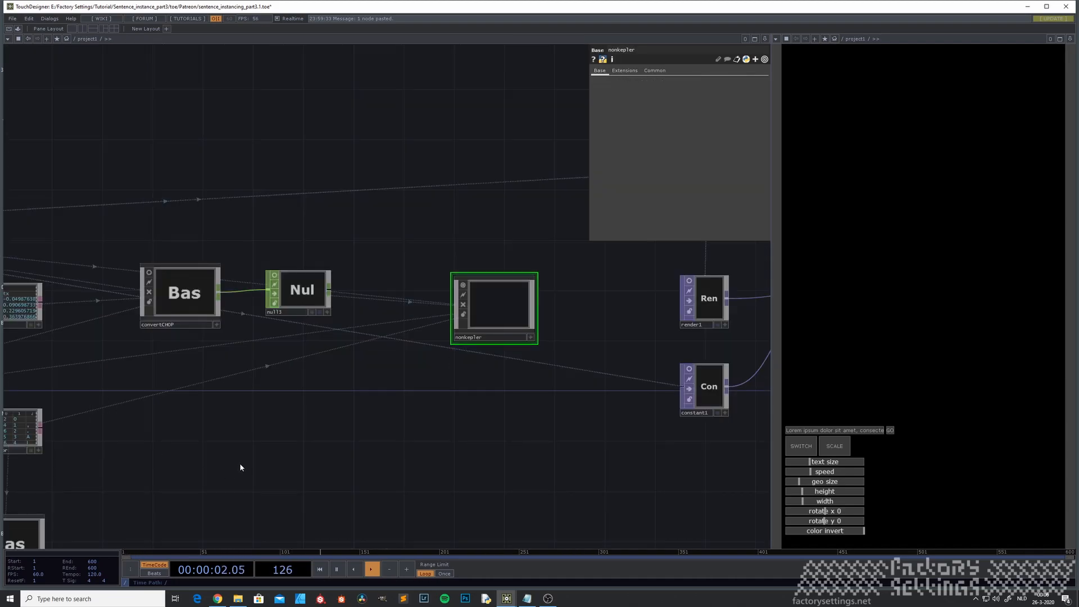
left_click_drag(68, 470, 268, 421)
scroll(220, 368, "up", 7)
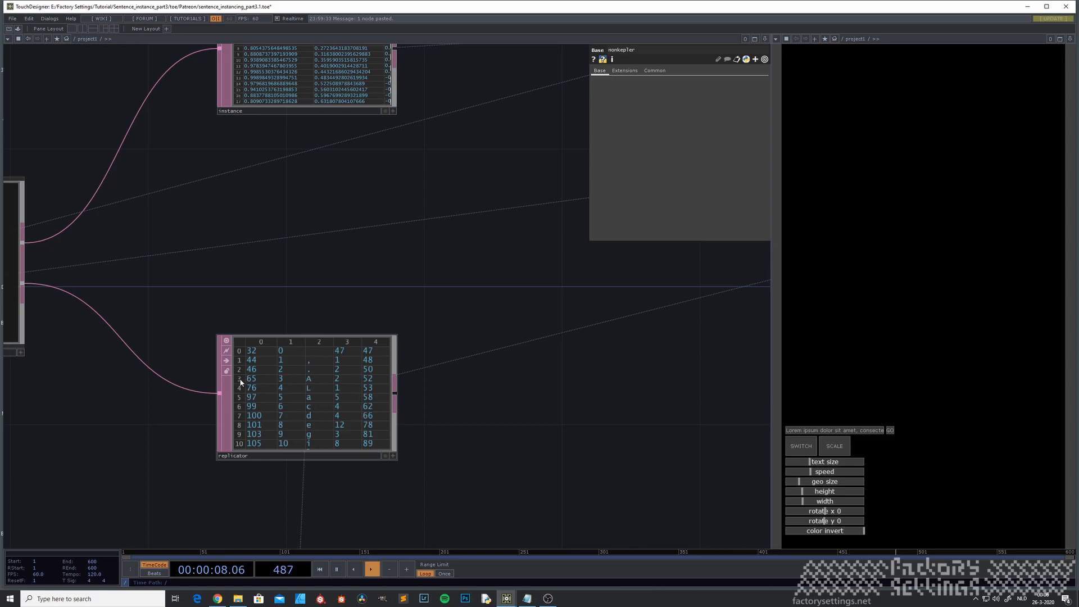
scroll(449, 393, "down", 7)
left_click_drag(687, 368, 44, 461)
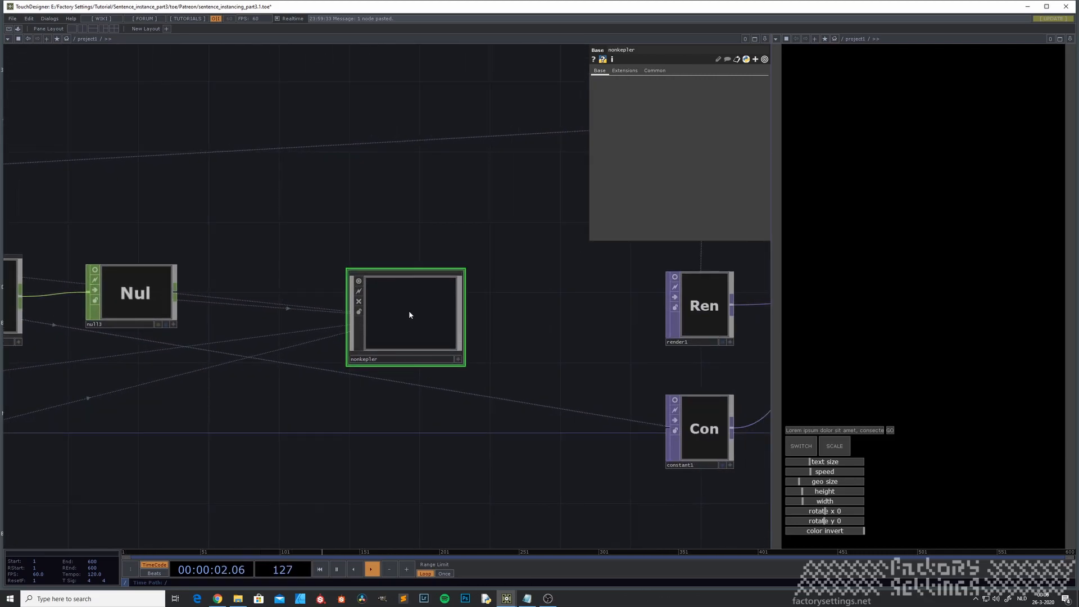
Step: Enter instance3 inside nonkepler and check trim2's Start and End values
key("i")
scroll(196, 325, "up", 5)
left_click(481, 228)
key("i")
left_click_drag(308, 298, 188, 390)
scroll(162, 376, "up", 4)
scroll(196, 366, "up", 2)
scroll(259, 337, "up", 4)
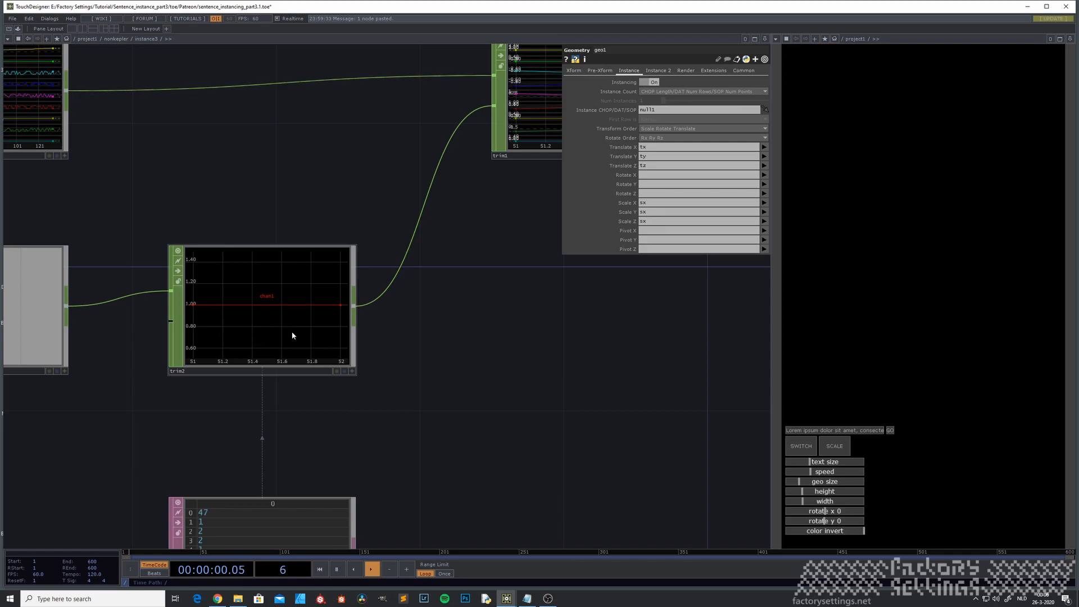
left_click(257, 328)
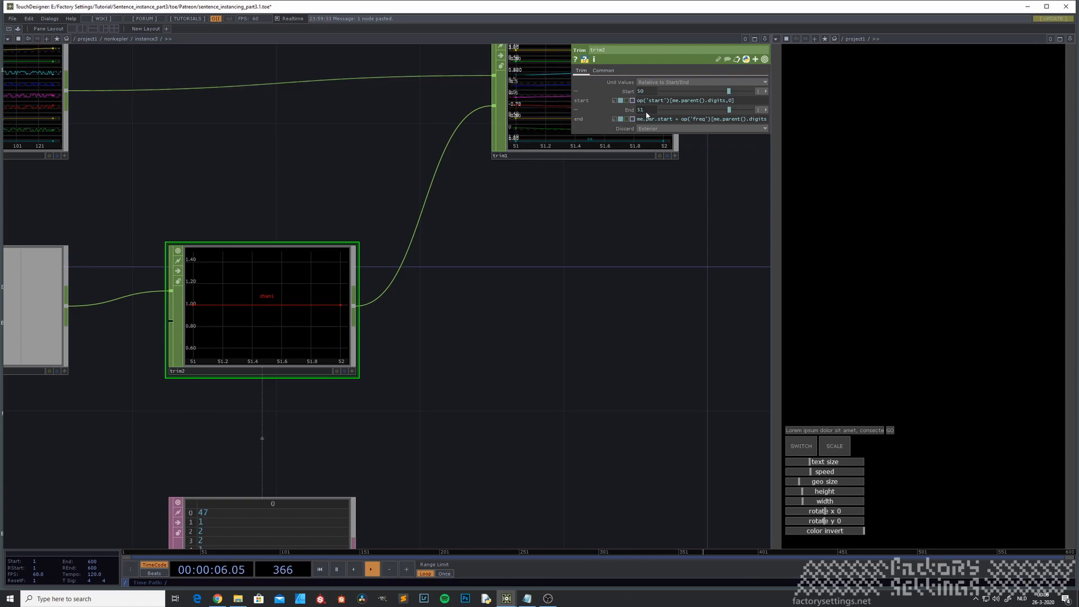
Step: Examine trim1's trimmed channels in instance3 and its sample range information
left_click_drag(510, 273, 379, 336)
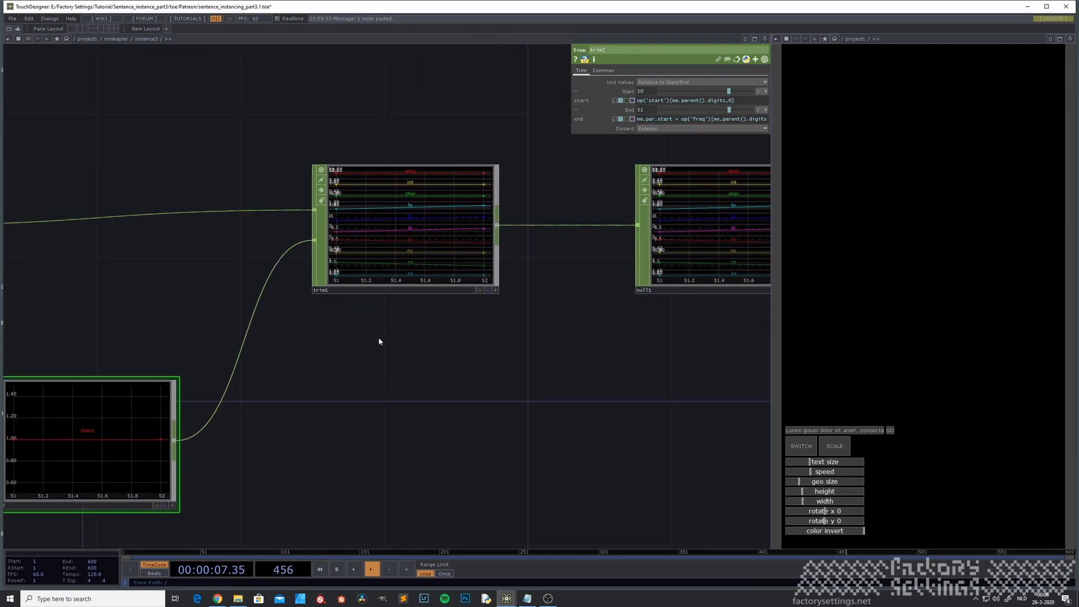
scroll(426, 231, "up", 3)
middle_click(417, 228)
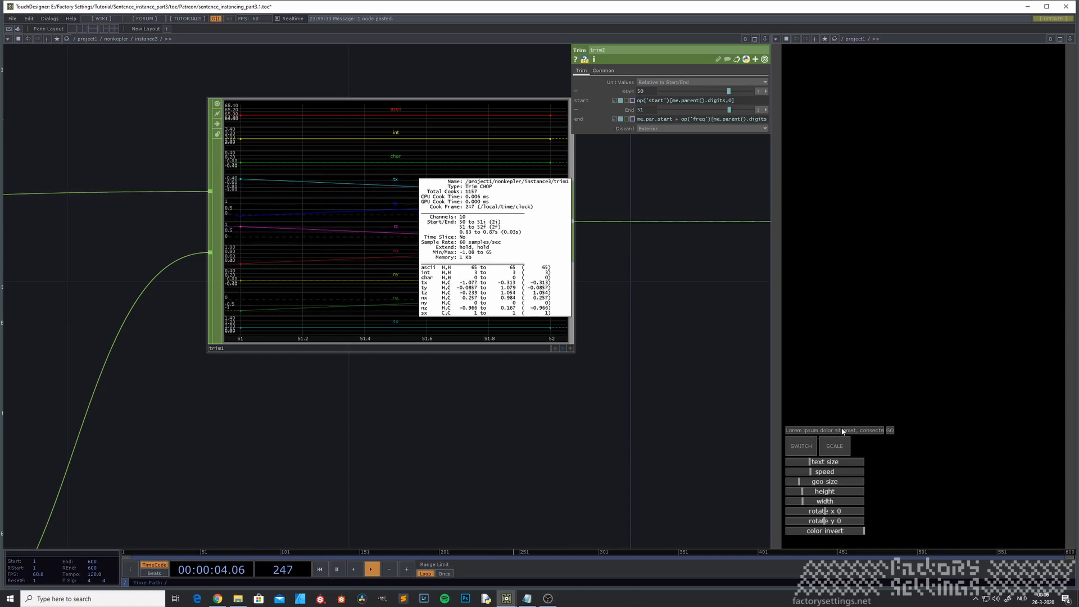
left_click(315, 400)
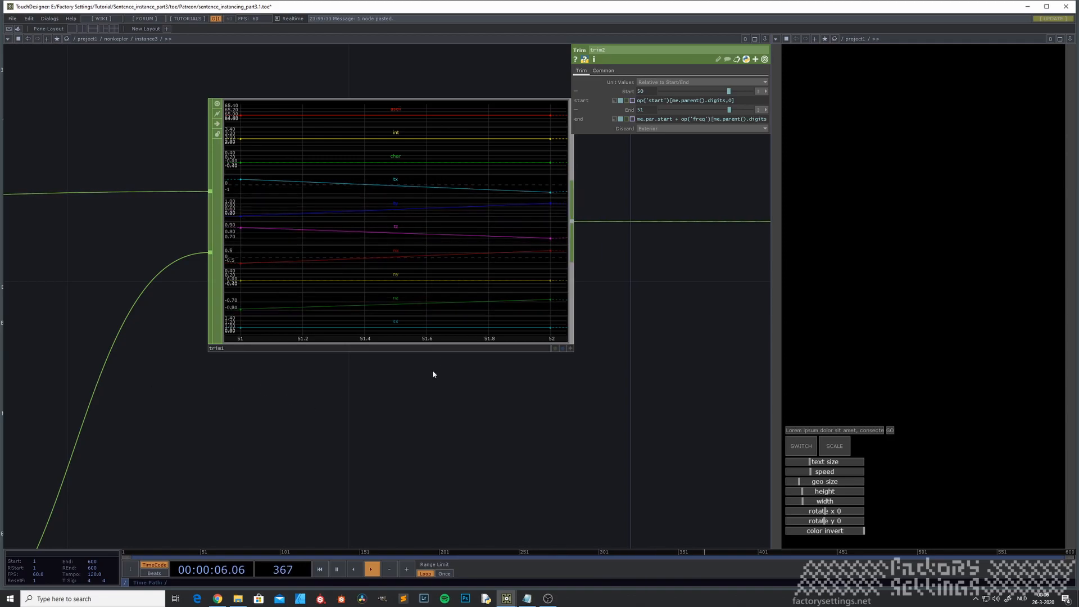
Step: Examine the rectangle instances in instance3's geo1 viewer up close
scroll(432, 368, "down", 5)
left_click_drag(745, 397, 79, 354)
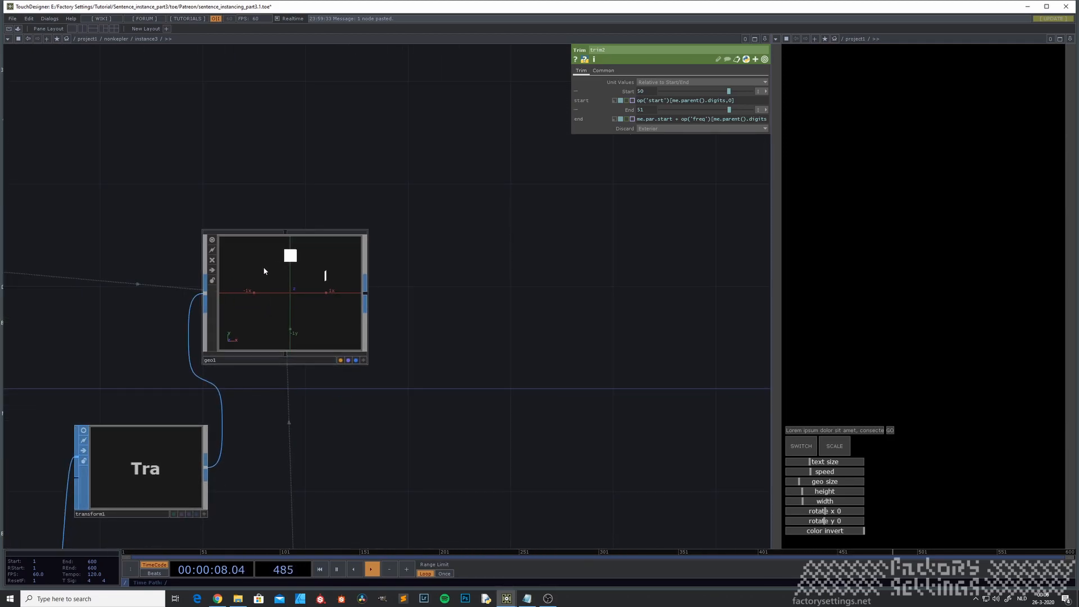
scroll(264, 270, "up", 3)
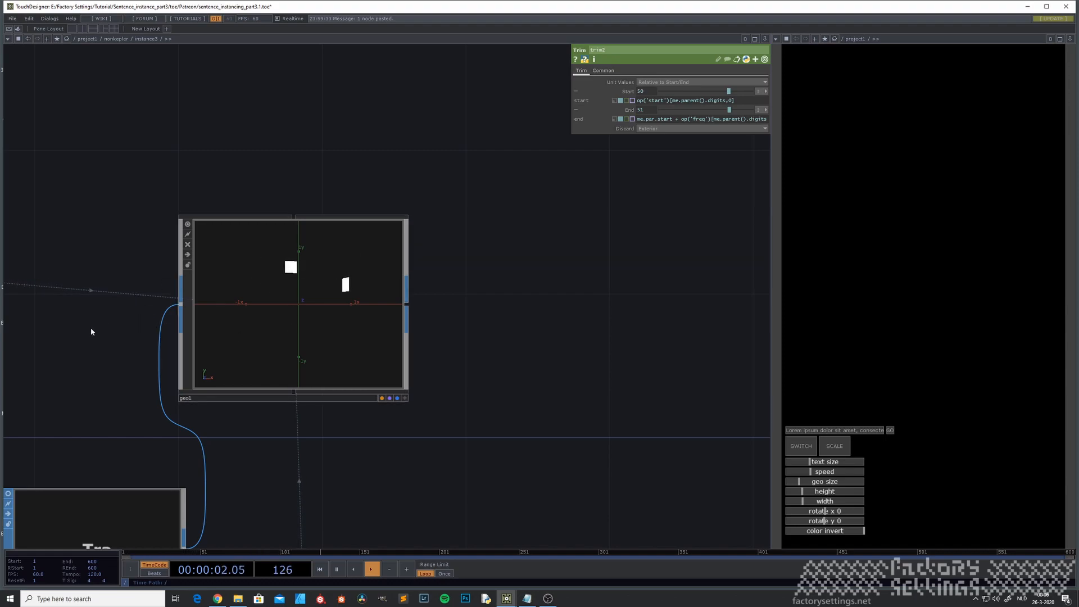
scroll(89, 343, "down", 4)
left_click_drag(87, 368, 278, 265)
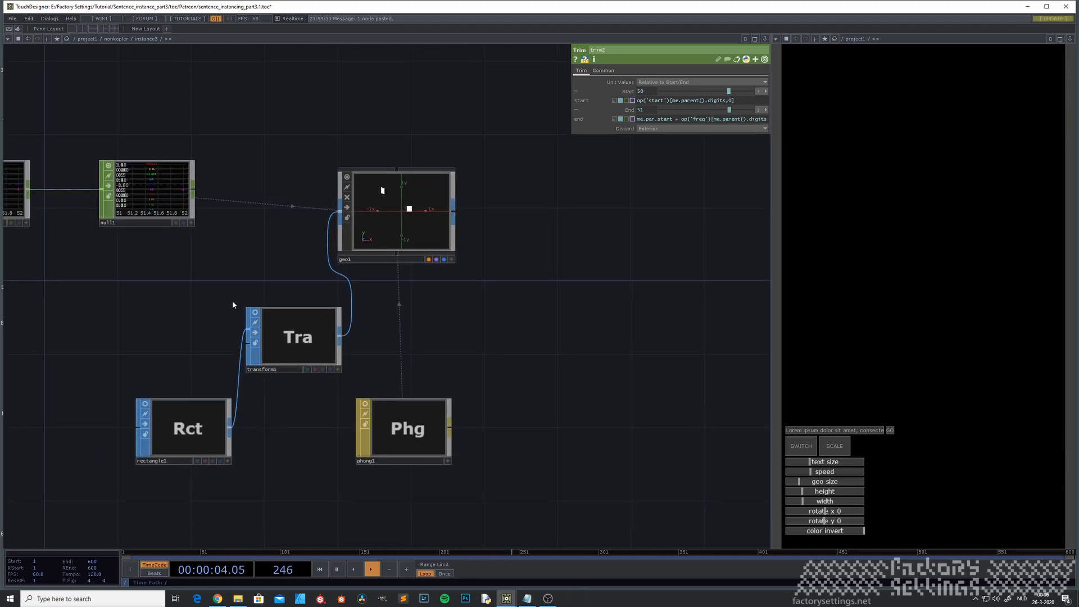
scroll(373, 187, "up", 3)
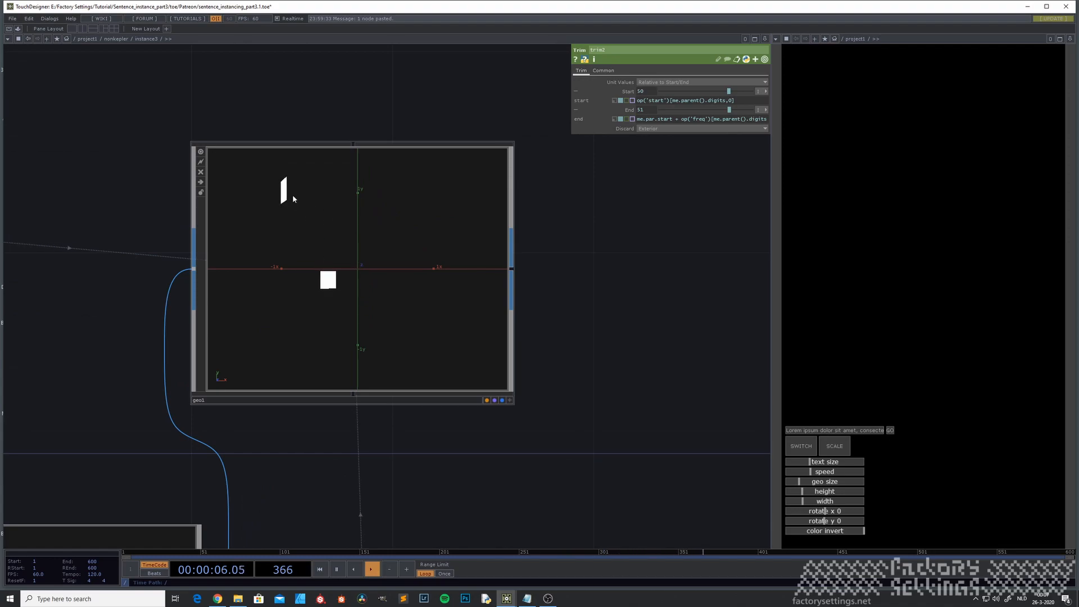
Step: Open the Color Map expression of the phong1 material inside instance3
left_click_drag(182, 335, 419, 151)
scroll(323, 265, "down", 5)
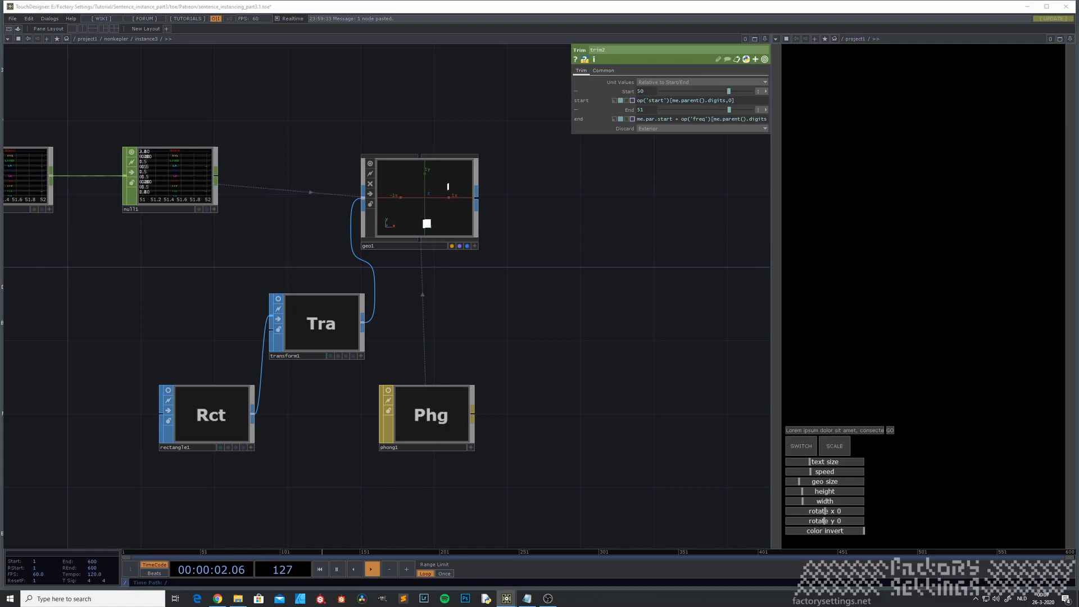
left_click(432, 421)
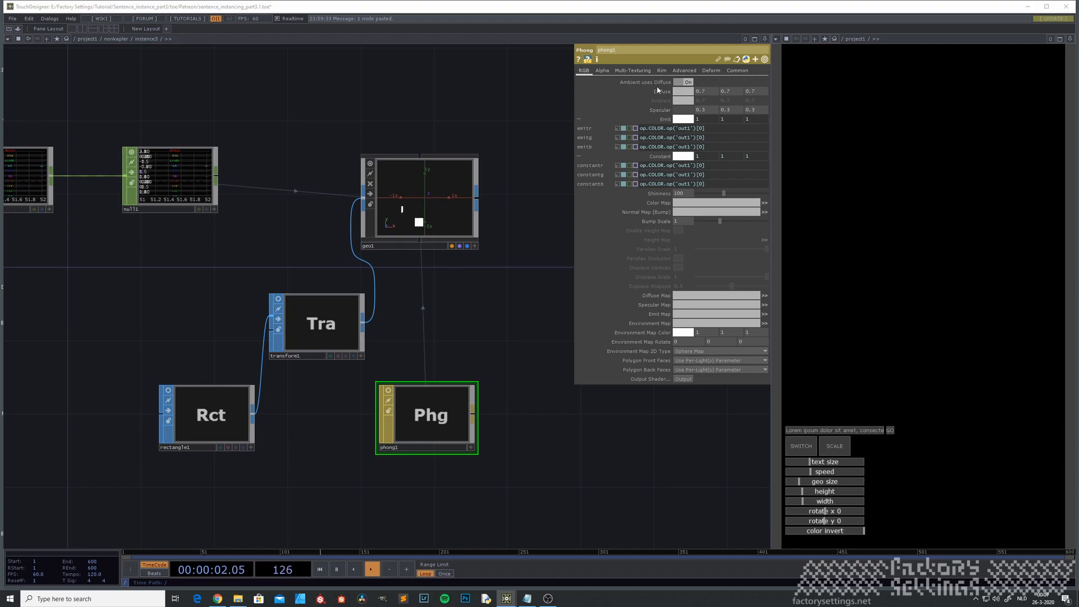
left_click_drag(573, 271, 517, 270)
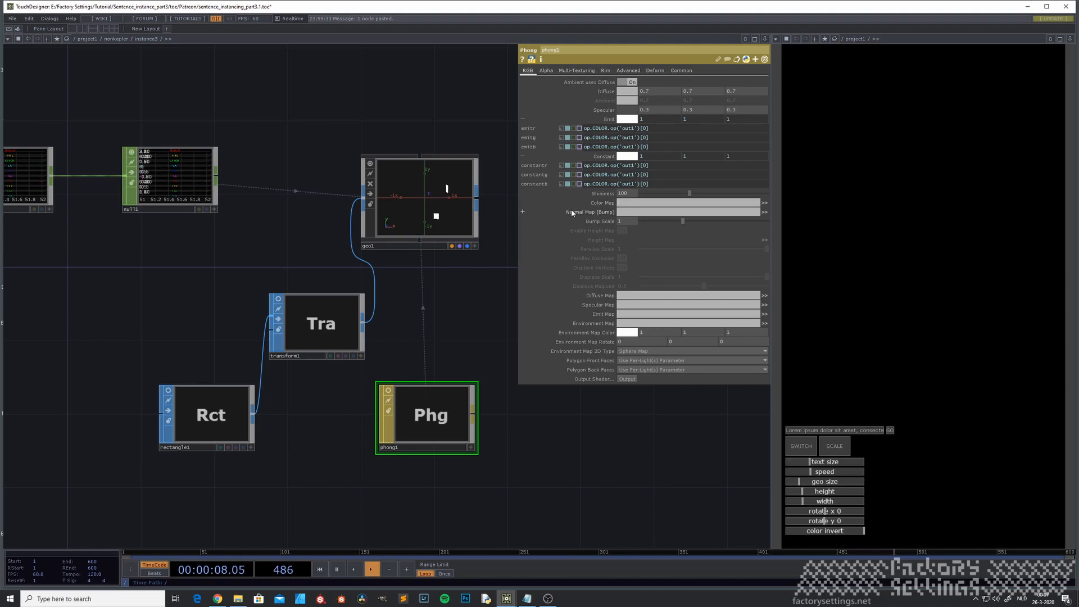
left_click(523, 203)
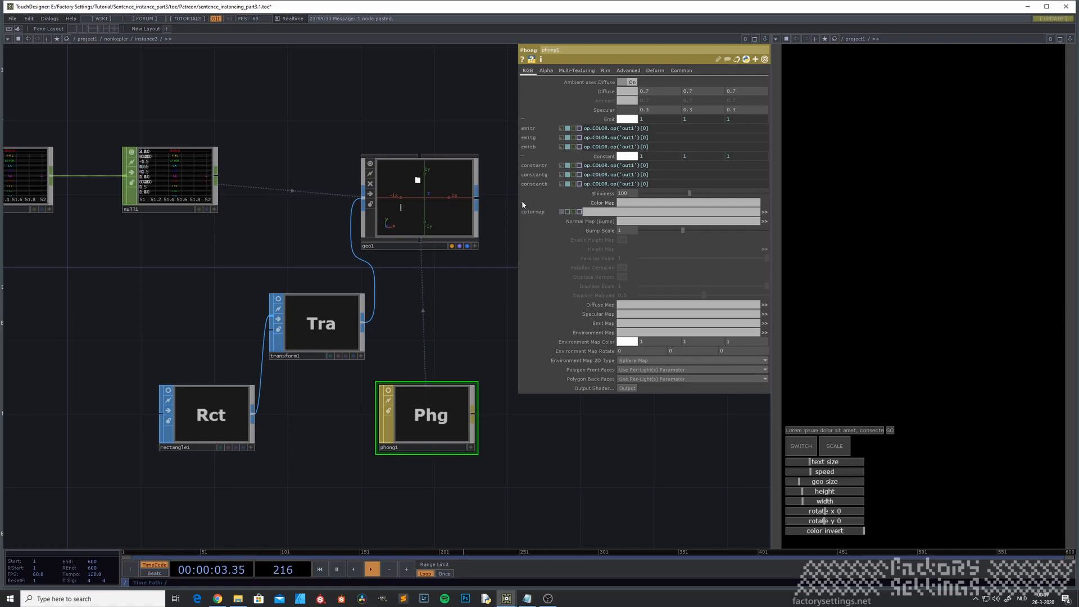
left_click(588, 213)
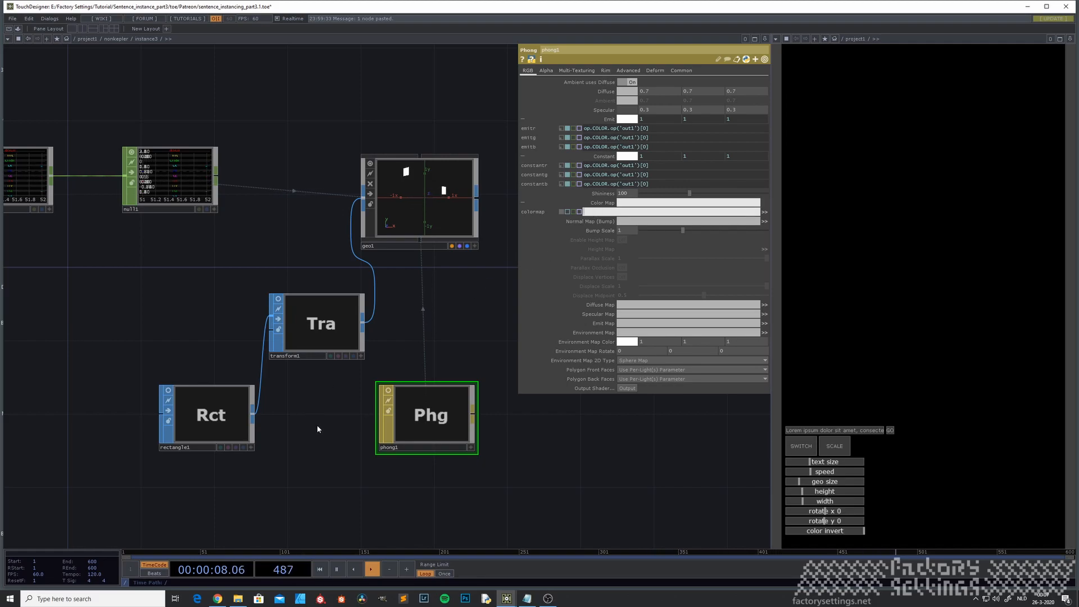
Step: Examine the replicated text operators inside the characters base, then return to the instances in nonkepler
key("u")
key("u")
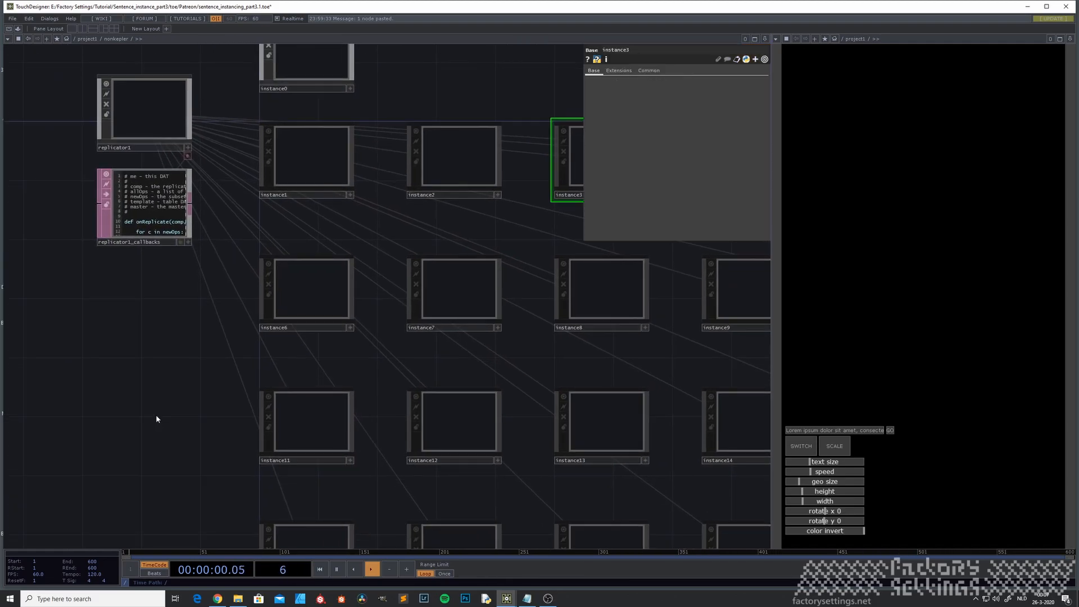
scroll(377, 415, "down", 5)
scroll(366, 376, "up", 10)
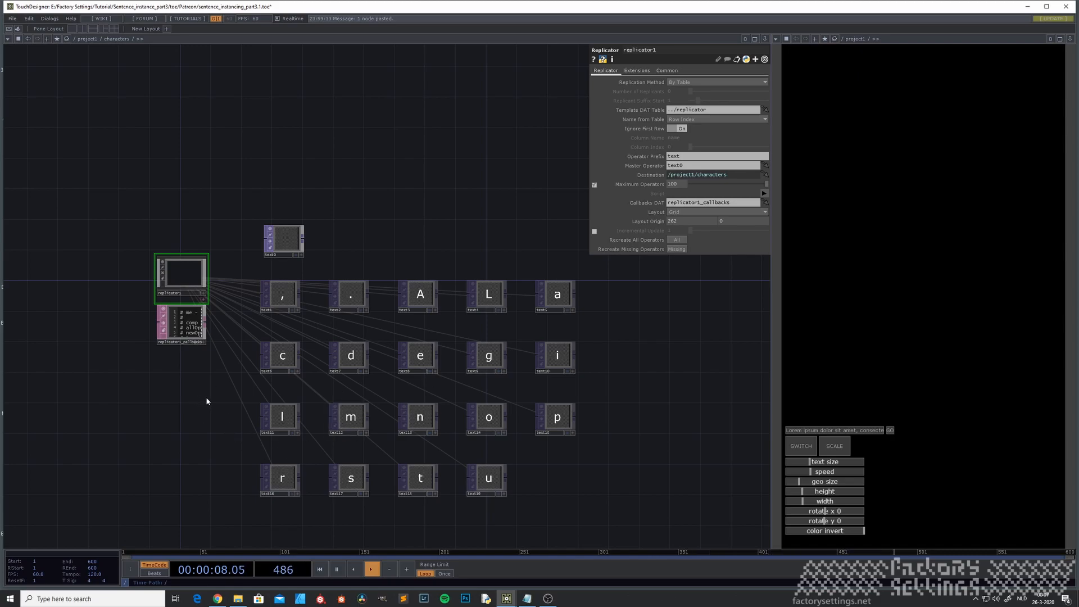
left_click_drag(194, 329, 85, 450)
scroll(84, 450, "down", 3)
left_click_drag(213, 432, 253, 376)
scroll(261, 383, "down", 1)
left_click_drag(373, 374, 262, 433)
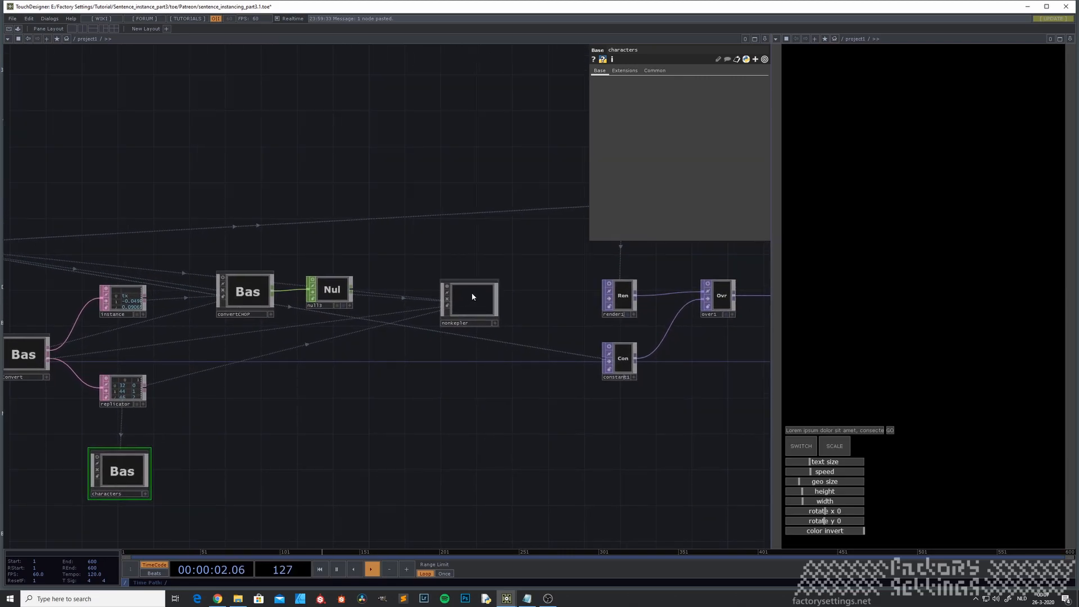
scroll(472, 294, "up", 5)
left_click_drag(197, 353, 110, 439)
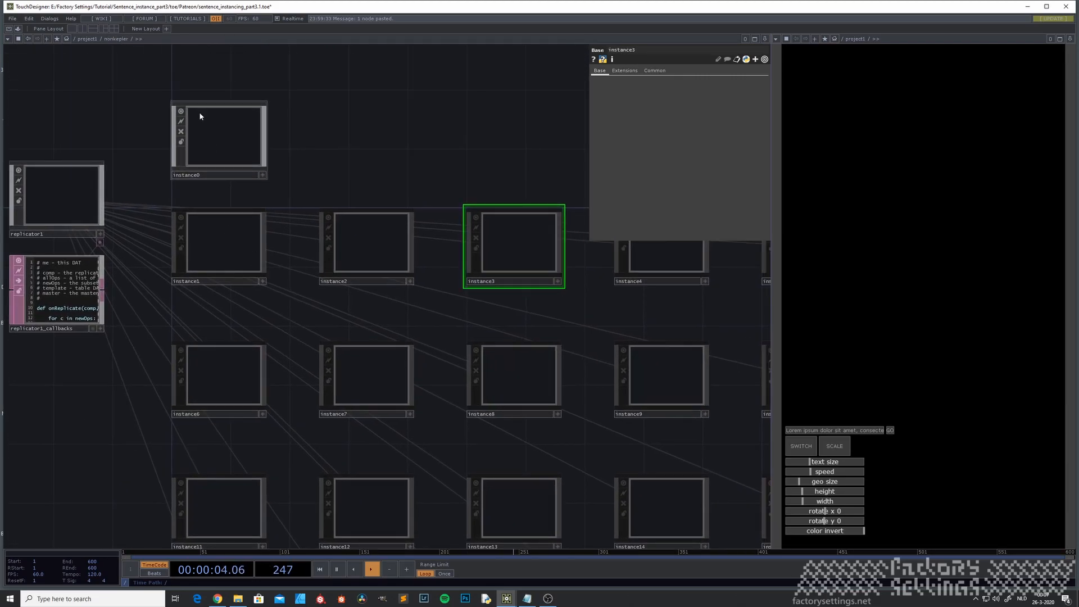
Step: Enter the master component instance0 and select its phong1 material to view the Color Map parameter
left_click(217, 128)
left_click_drag(343, 162, 410, 224)
left_click_drag(272, 199, 273, 186)
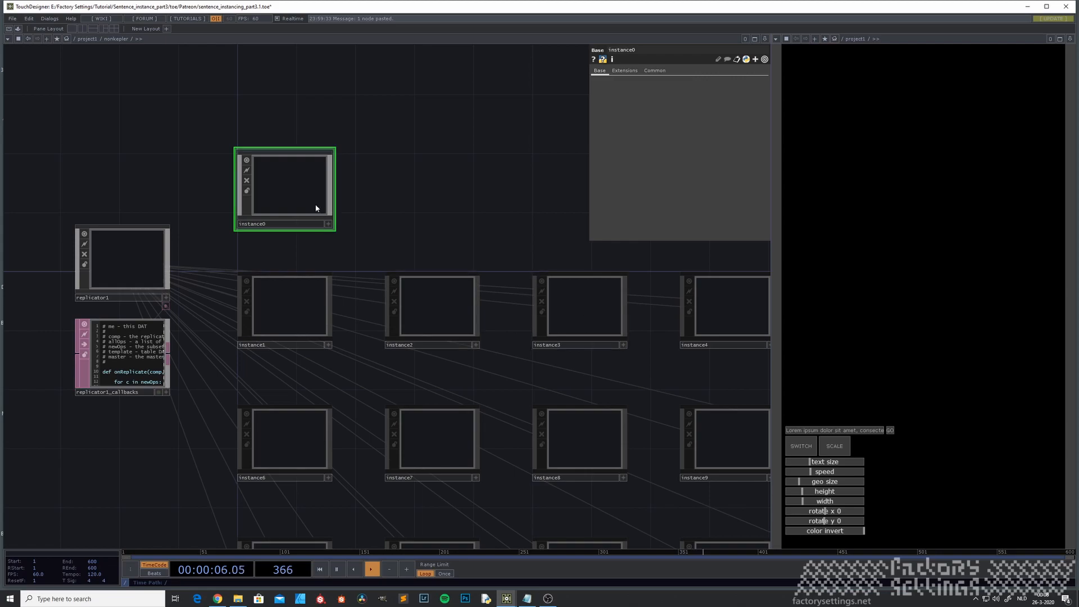
left_click_drag(353, 214, 419, 296)
left_click_drag(345, 252, 345, 238)
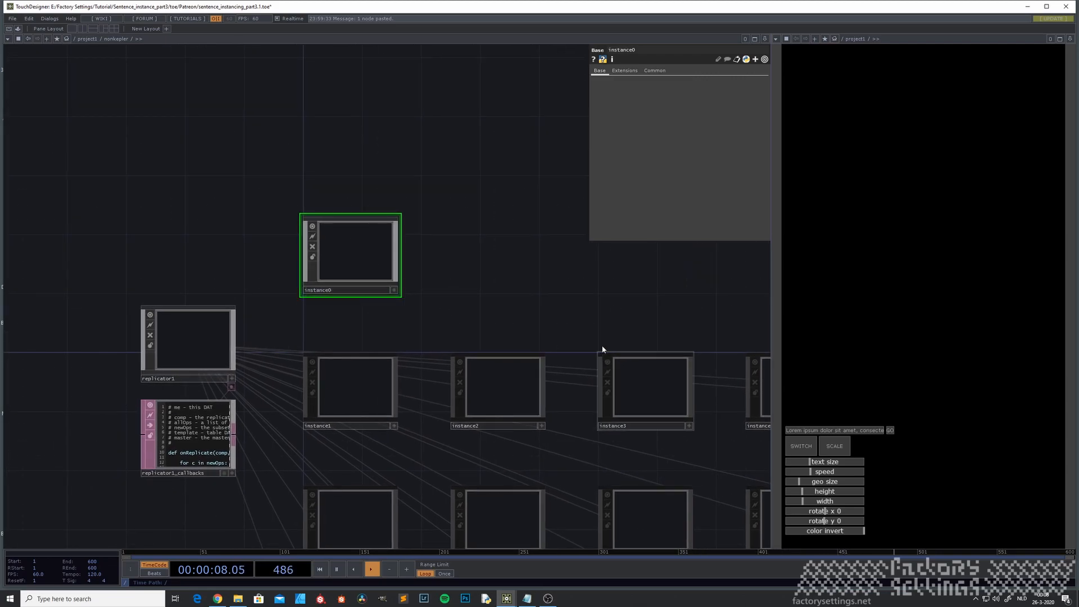
key("i")
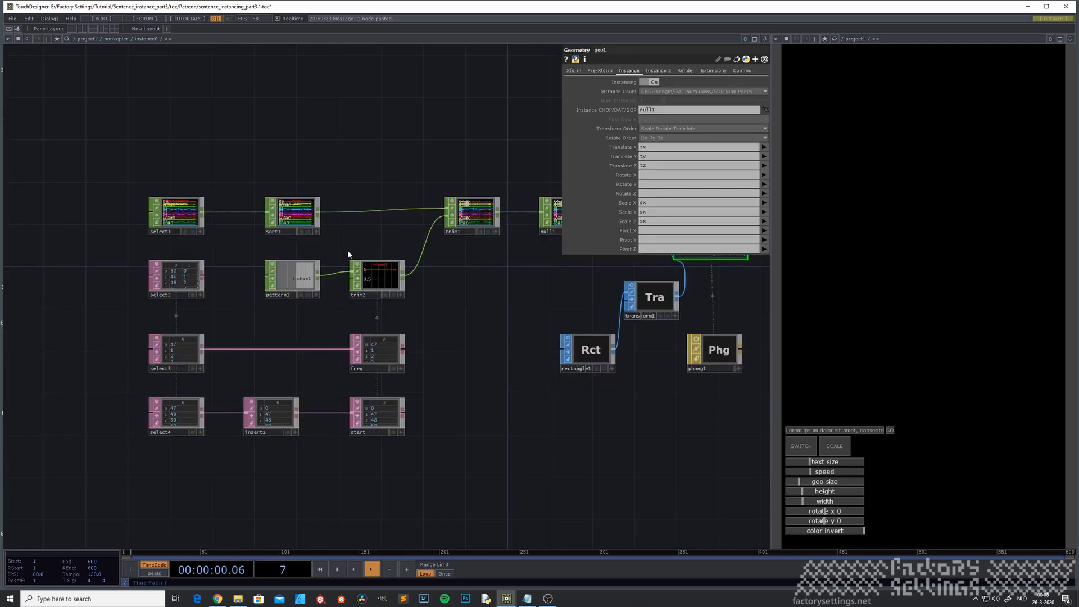
left_click_drag(480, 294, 149, 354)
left_click(380, 399)
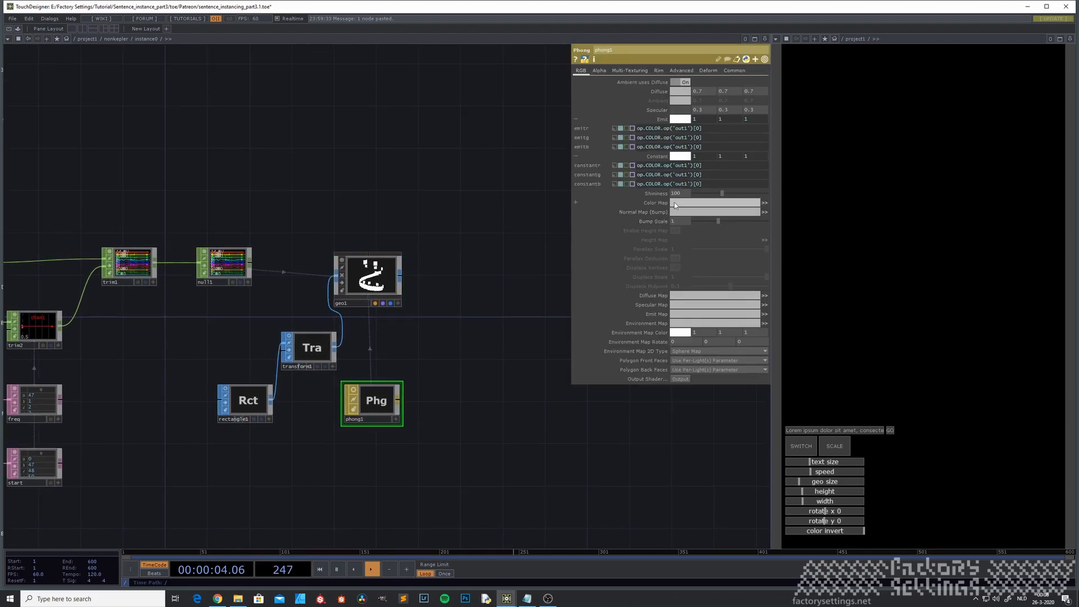
left_click_drag(272, 456, 335, 425)
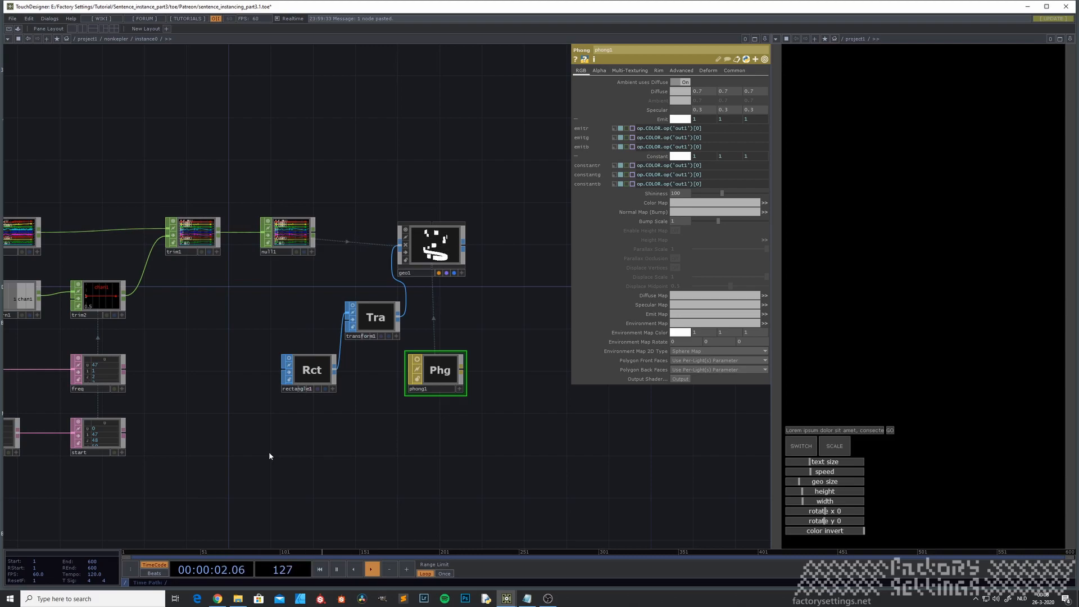
Step: Set the Global OP Shortcut of the characters base in project1 to CHARACTERS
key("u")
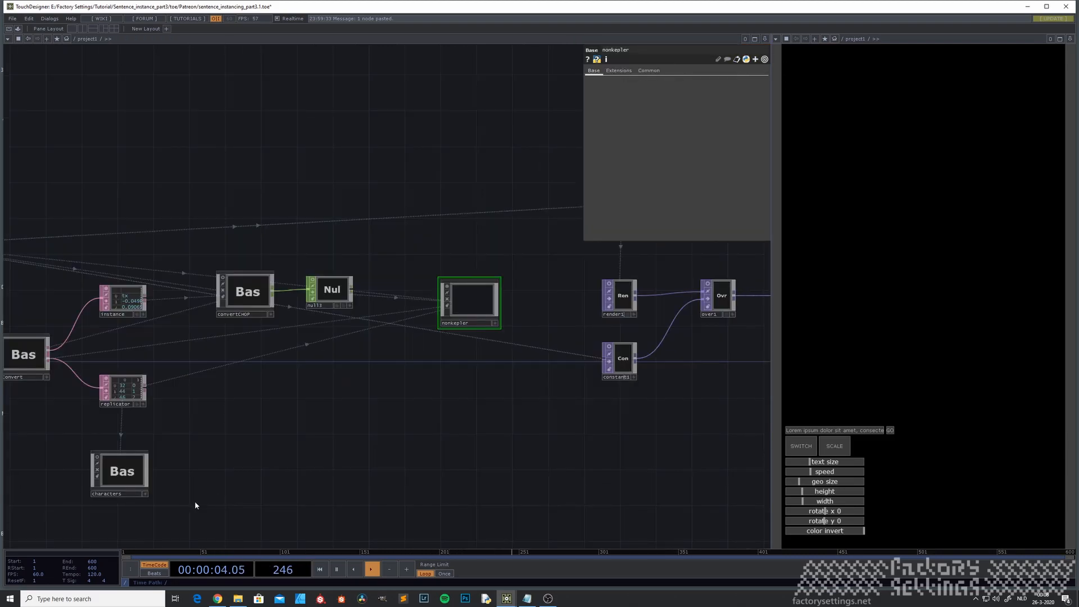
left_click(149, 457)
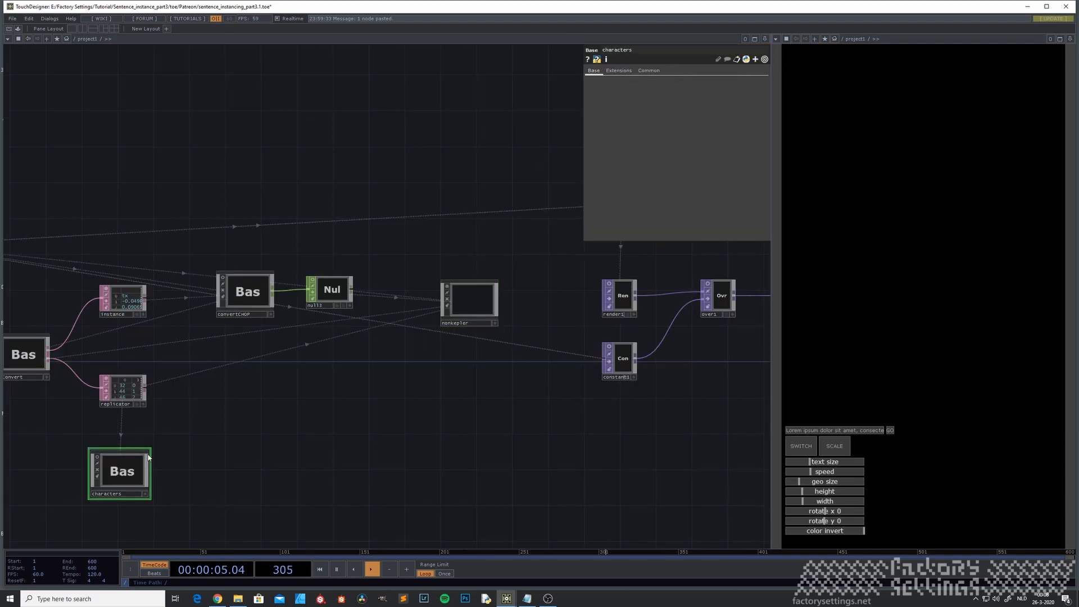
left_click(648, 70)
left_click(666, 91)
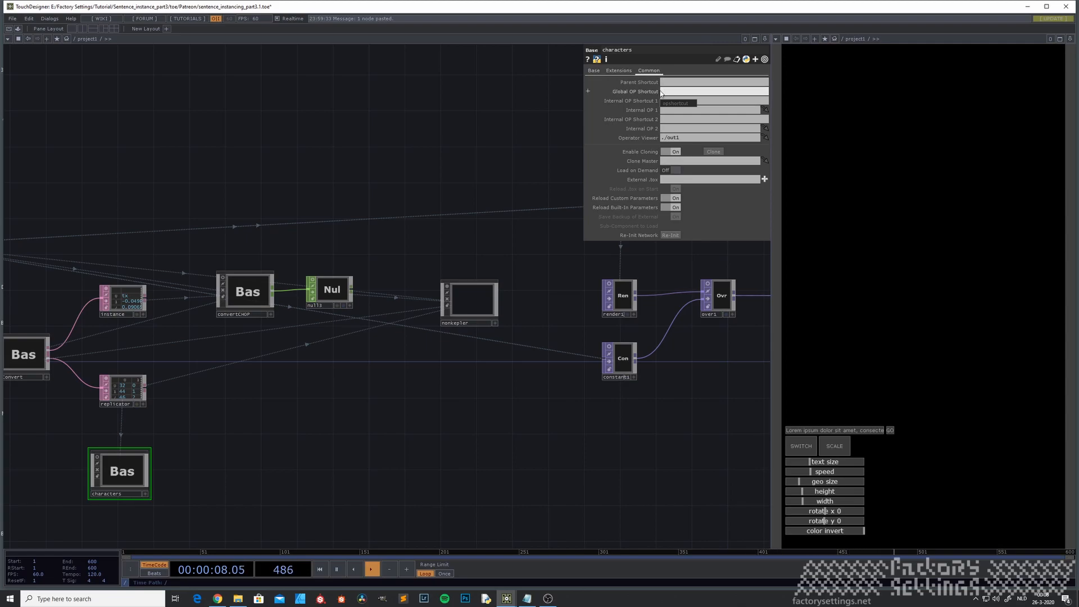
type("CHARACTERS")
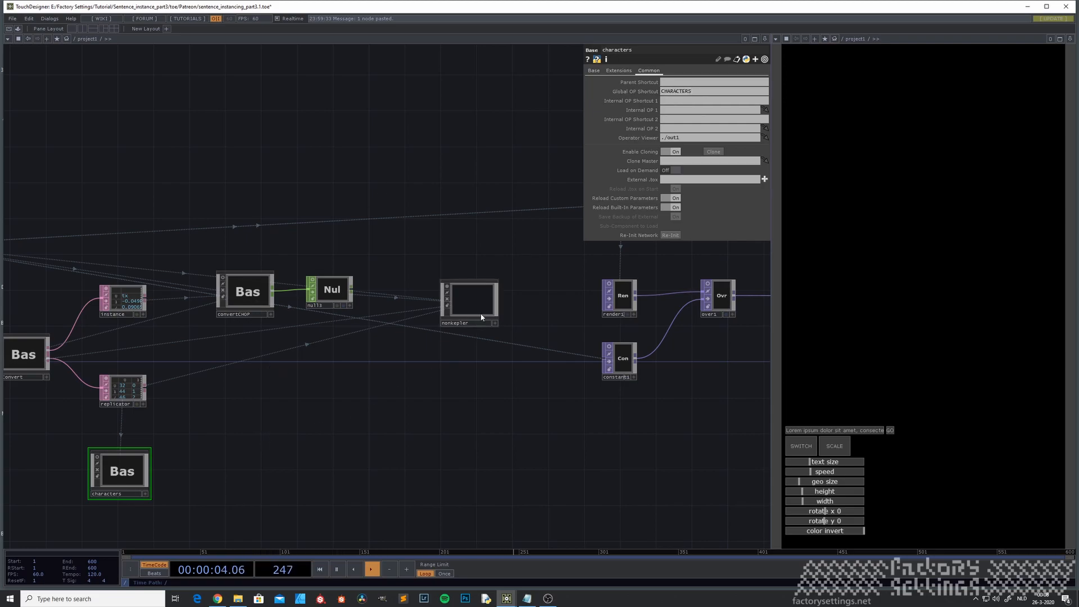
Step: Set the Color Map of phong1 inside nonkepler's instance0 to the expression '../../characters/text' + str(me.parent().digits)
left_click(471, 303)
key("i")
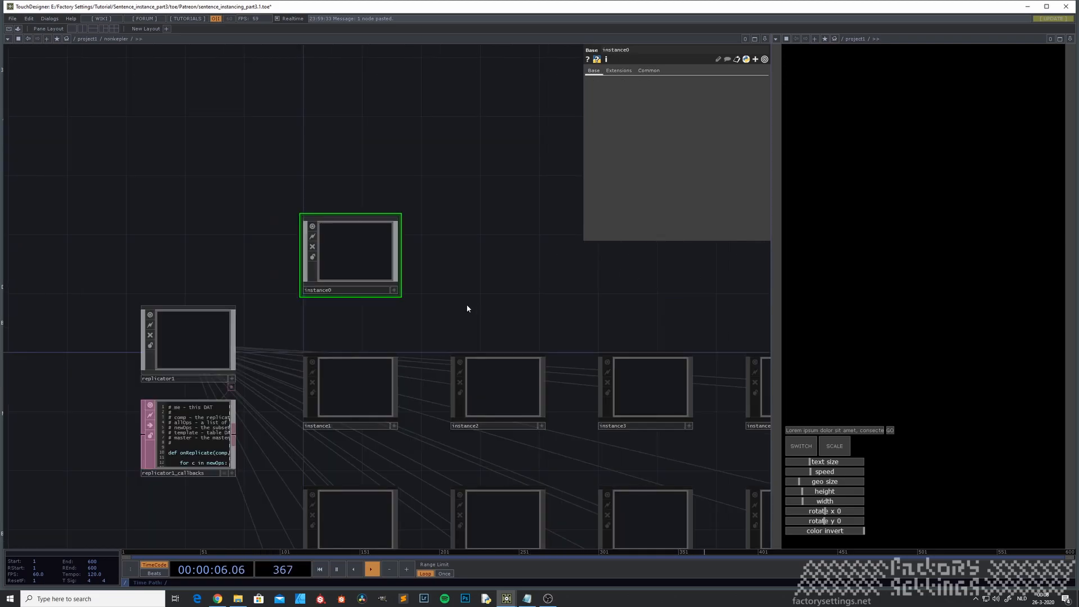
key("i")
left_click_drag(484, 306, 442, 322)
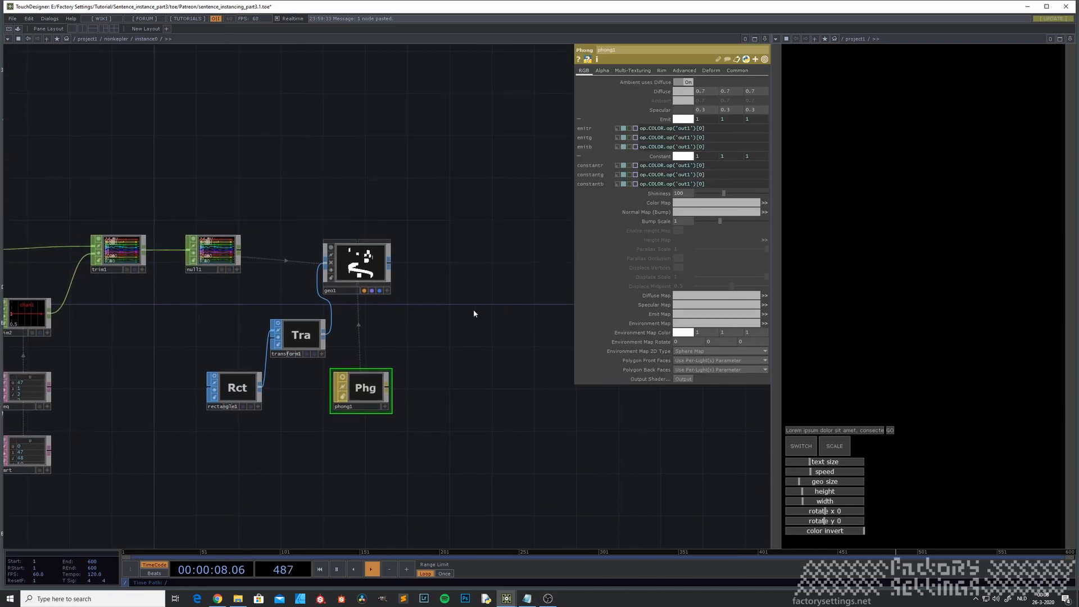
left_click_drag(574, 220, 456, 219)
left_click(561, 204)
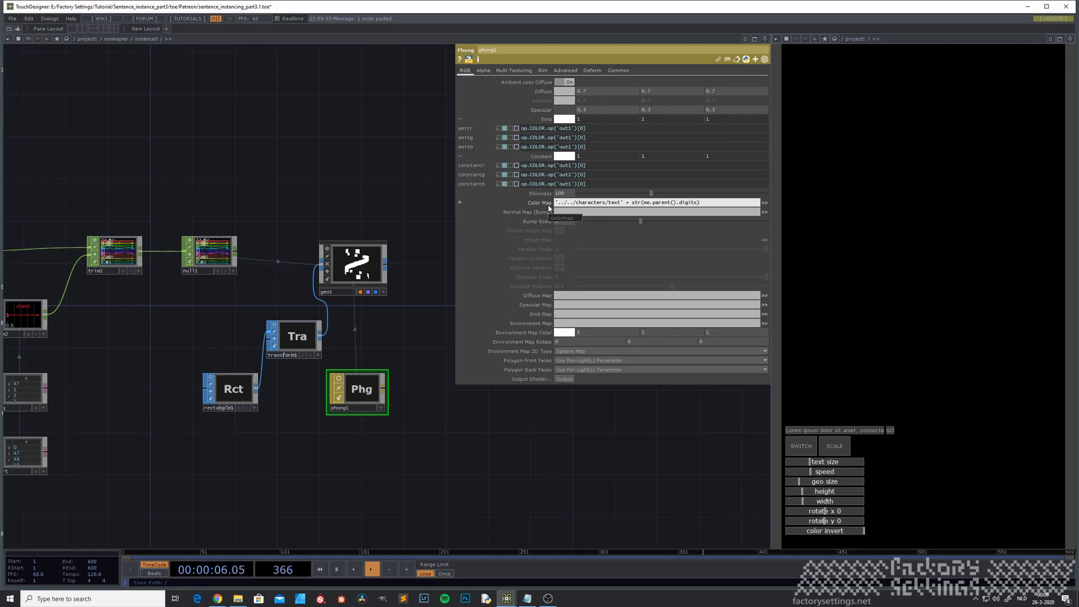
key("Return")
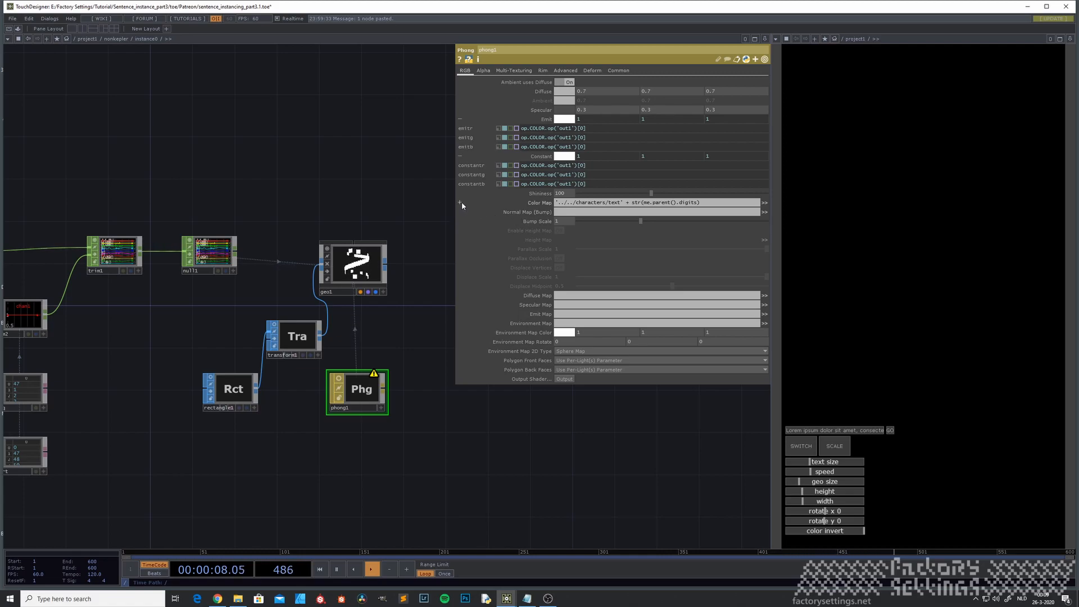
left_click(460, 202)
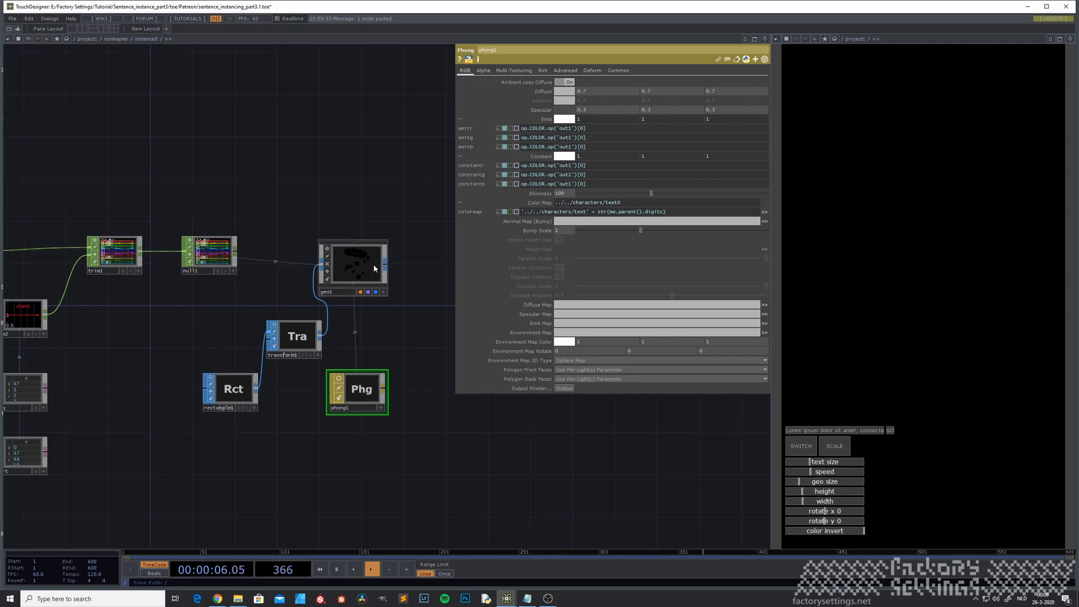
Step: Examine the master text0 operator inside the characters base
key("u")
key("u")
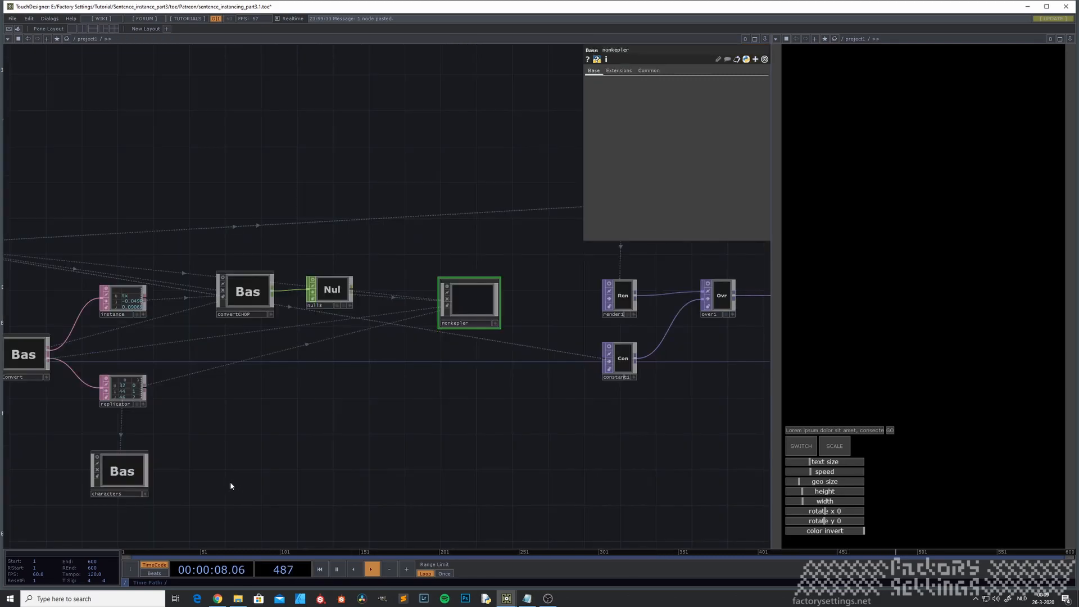
key("i")
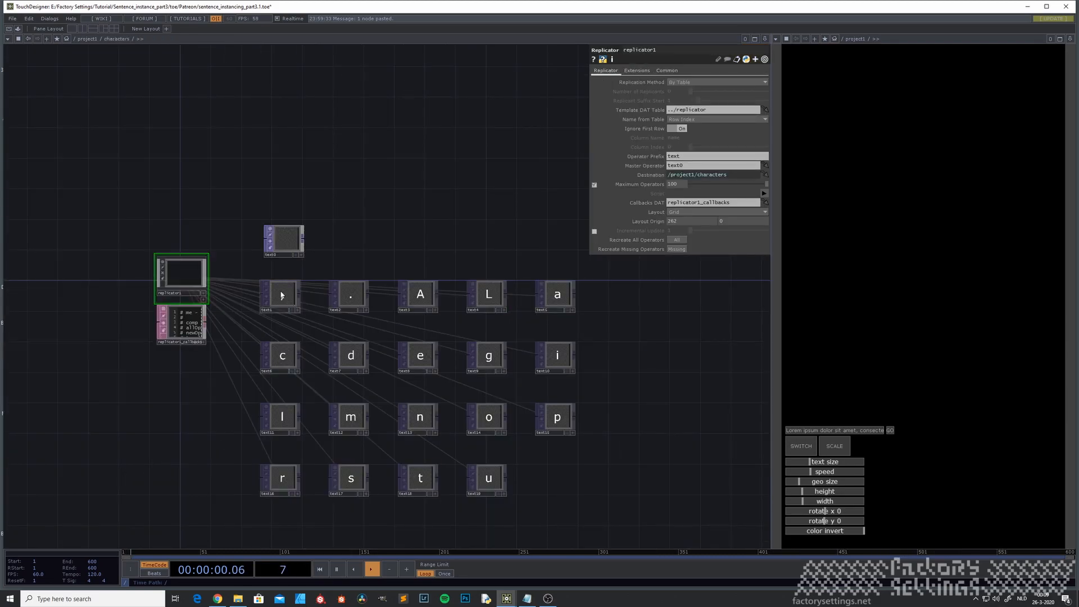
scroll(306, 231, "up", 3)
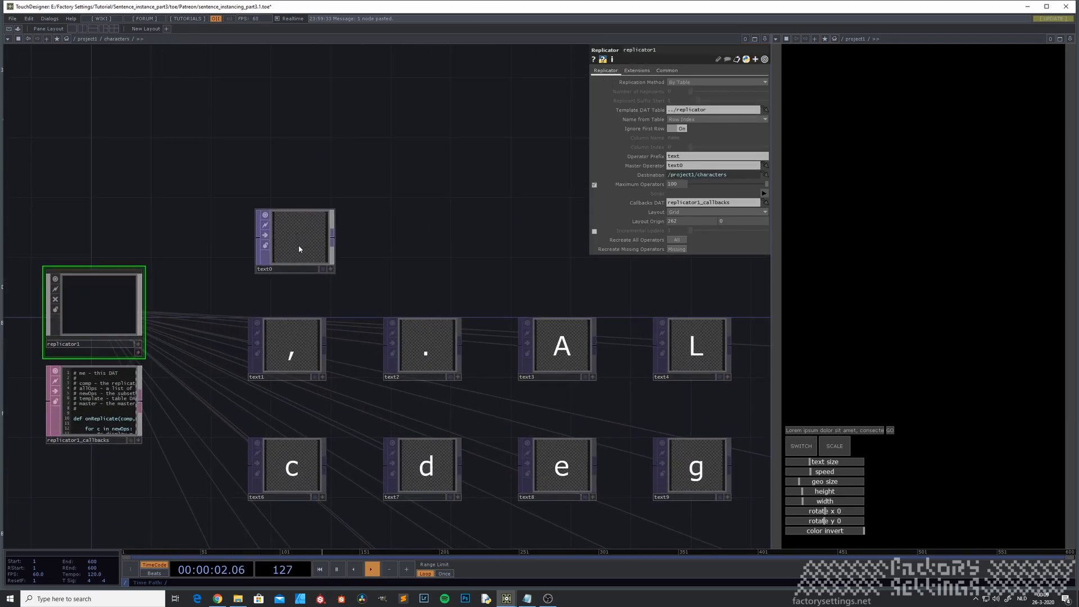
key("u")
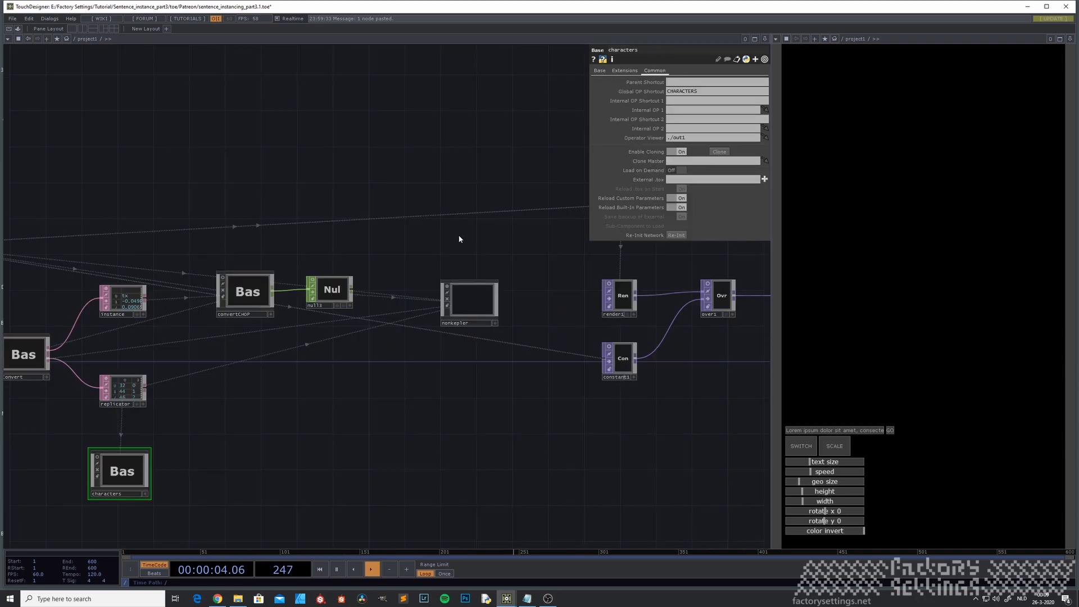
Step: Return to instance0 in nonkepler and inspect the textured rectangles in the geo1 viewer
left_click(475, 303)
key("i")
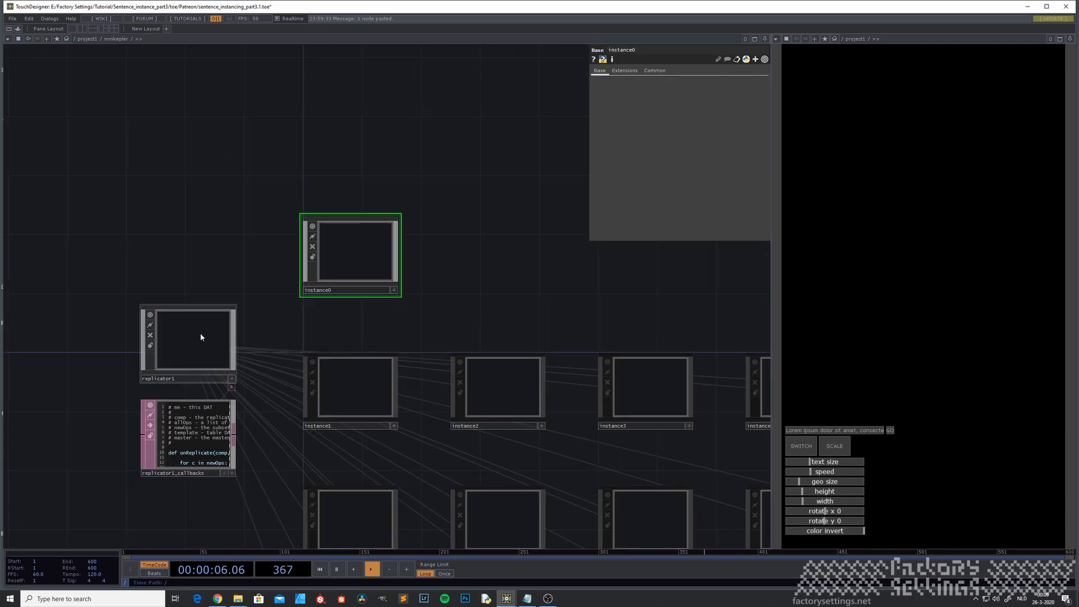
key("i")
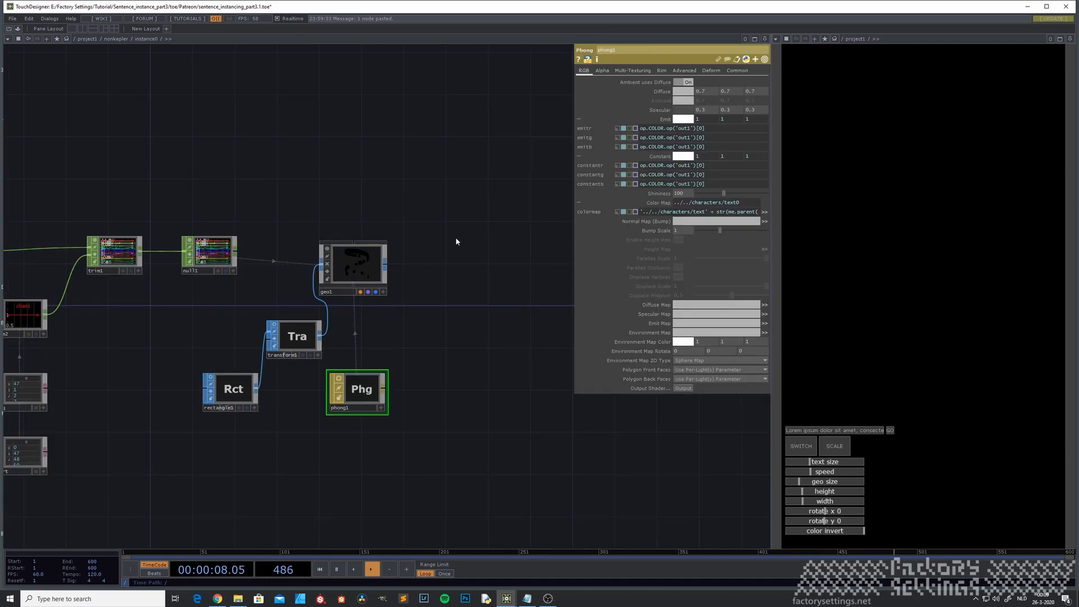
scroll(361, 261, "up", 3)
scroll(362, 260, "up", 3)
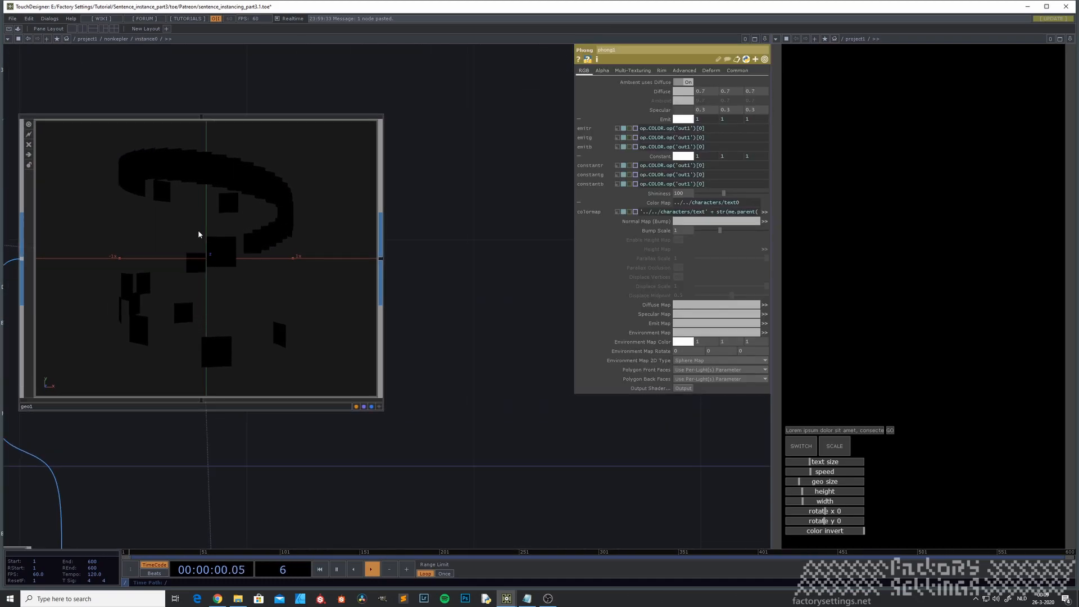
scroll(198, 230, "down", 3)
scroll(198, 230, "down", 8)
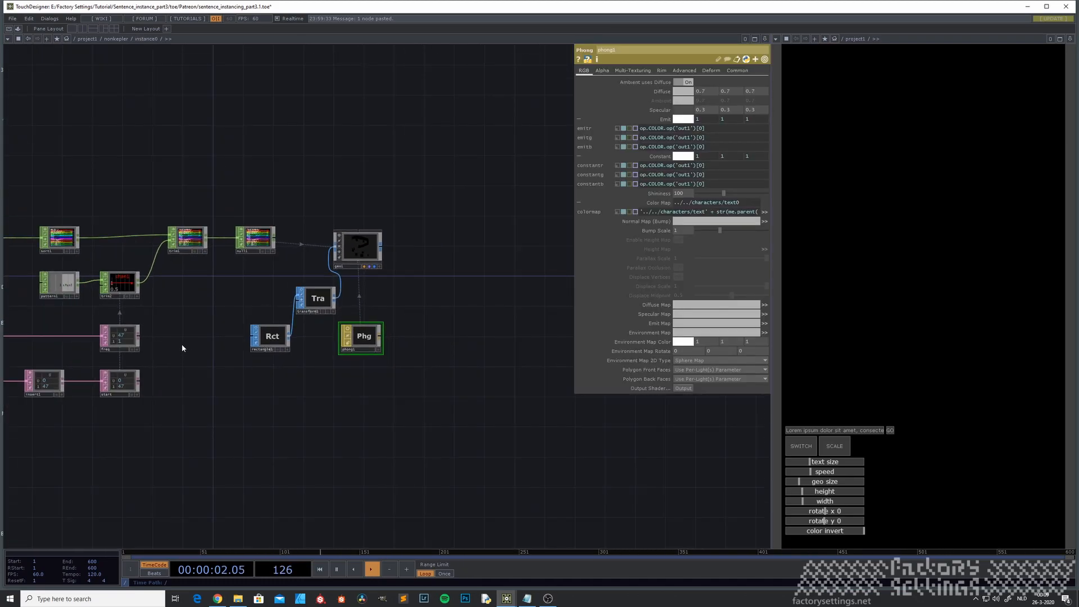
Step: Recreate all instance operators with replicator1 in nonkepler
scroll(249, 336, "down", 4)
left_click(205, 339)
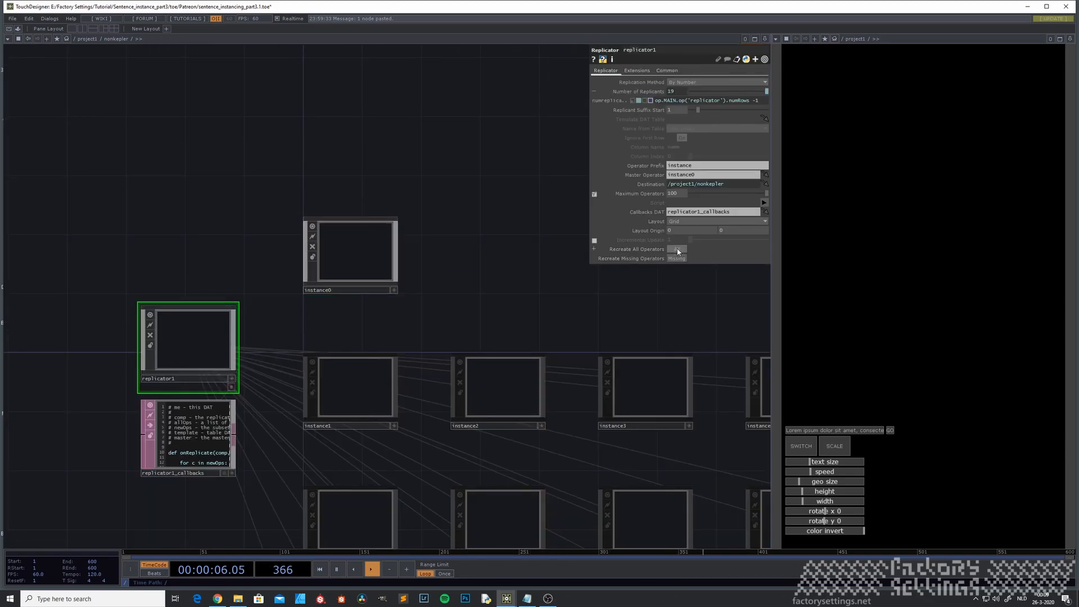
left_click_drag(444, 259, 283, 193)
Step: Enter instance3 and inspect the character texture on its geo1 instances
double_click(498, 331)
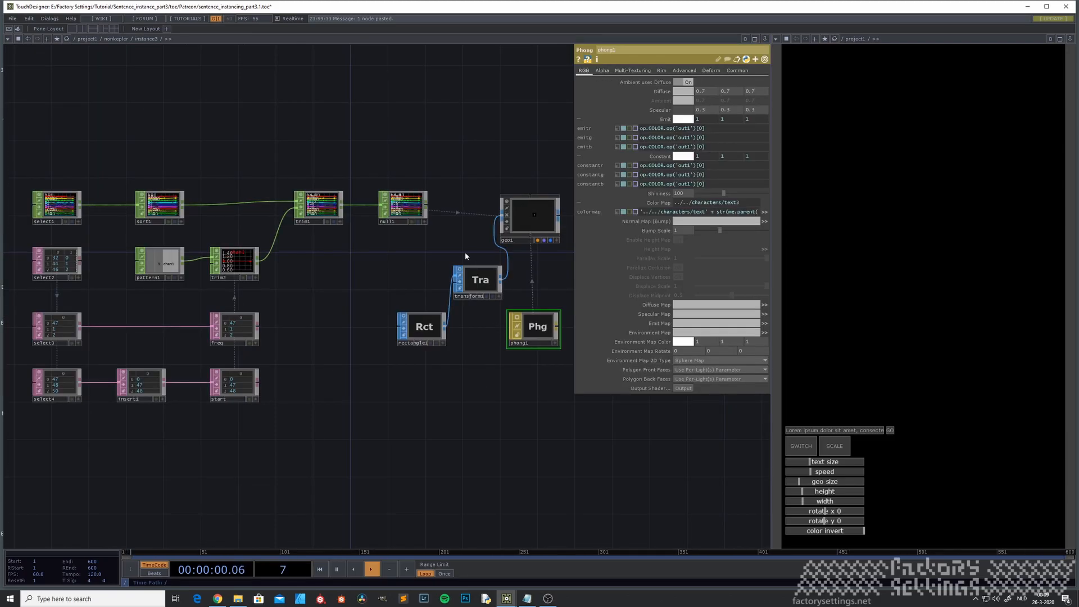
scroll(348, 292, "up", 6)
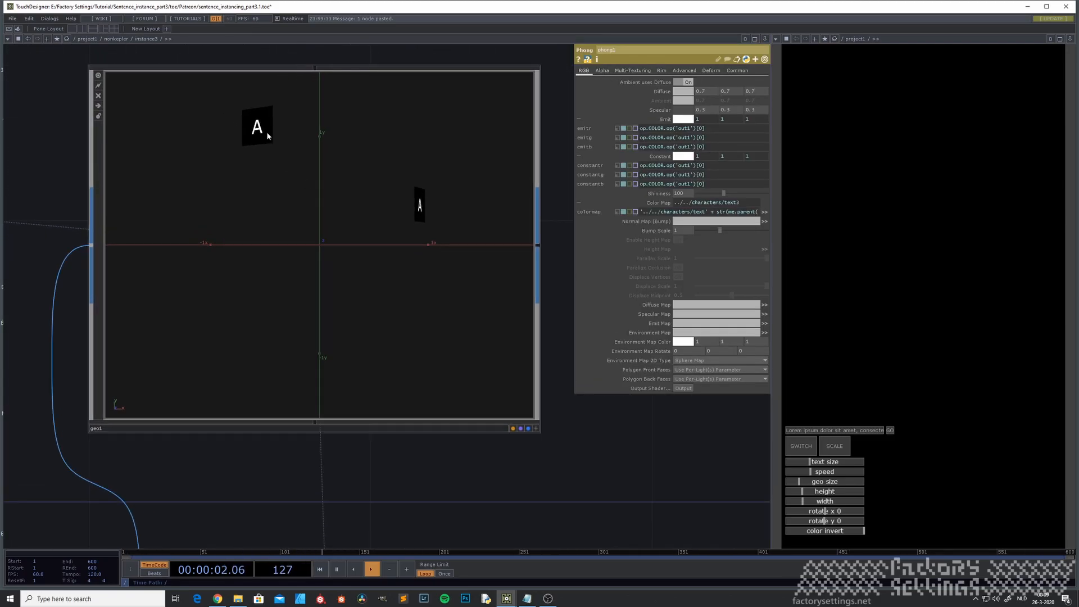
scroll(379, 160, "down", 6)
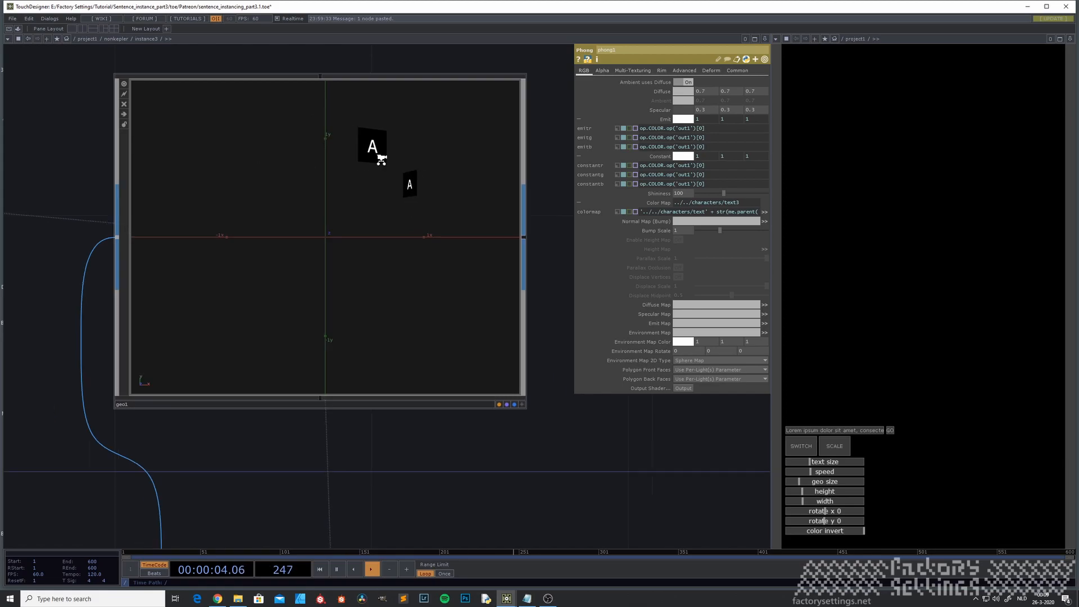
Step: Compare the character textures on the geo1 instances inside instance3 and instance4
scroll(380, 160, "up", 5)
scroll(379, 160, "down", 6)
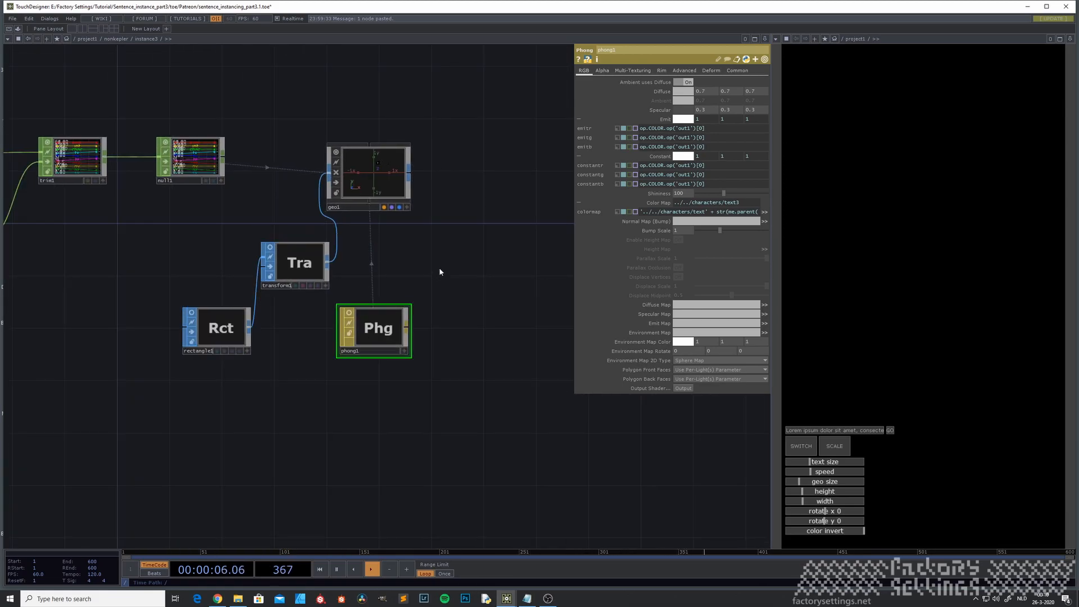
key("u")
double_click(645, 306)
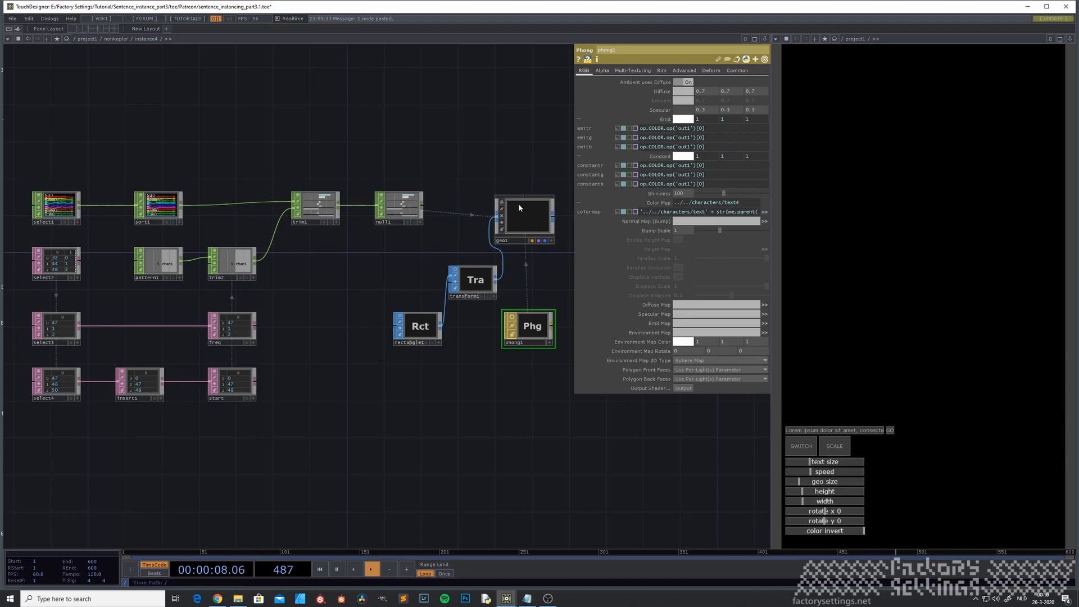
scroll(514, 205, "up", 5)
scroll(529, 376, "up", 5)
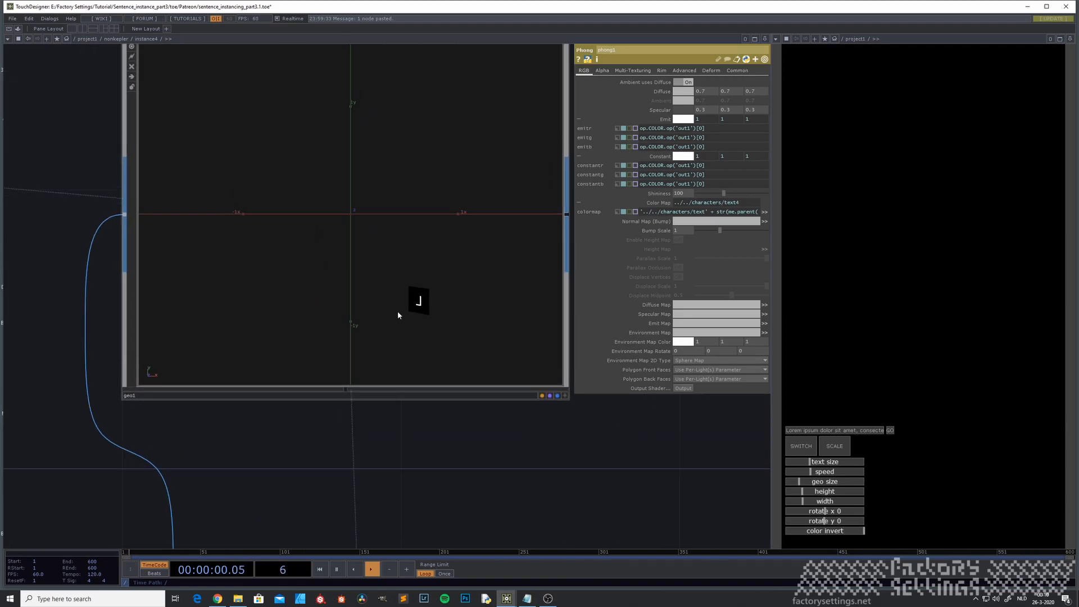
scroll(380, 300, "down", 8)
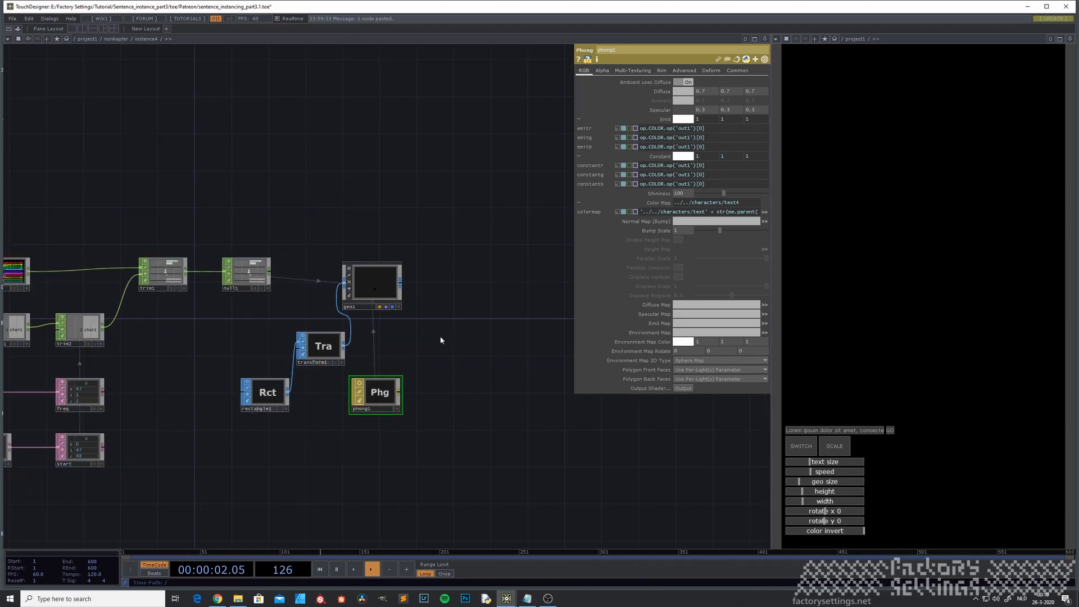
Step: Return to project1 and examine the replicator table's character rows, matching them to the numbered instances
key("u")
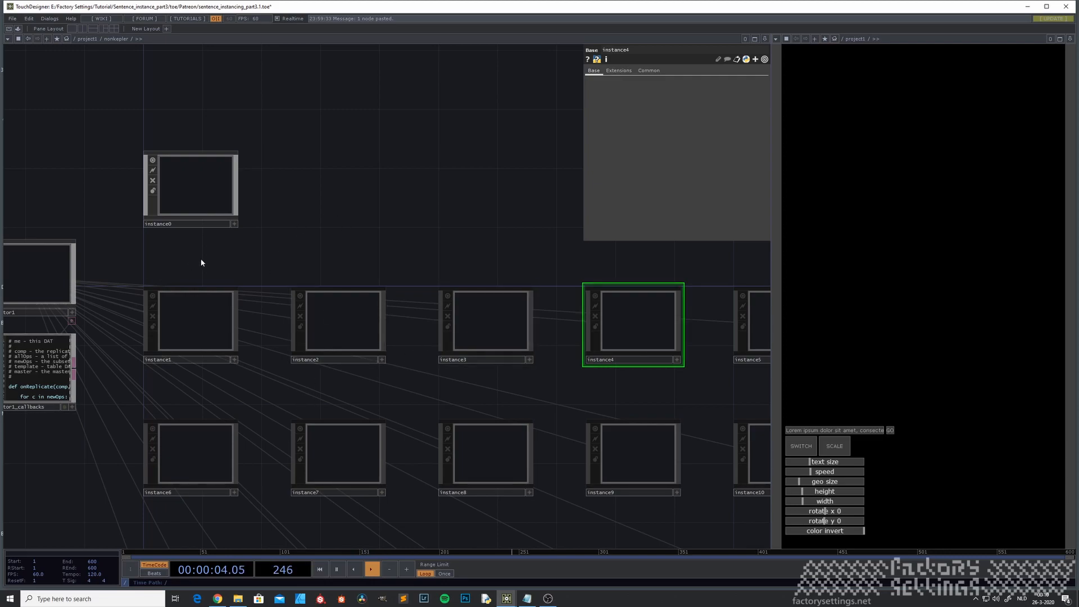
scroll(471, 175, "down", 2)
scroll(303, 378, "down", 5)
key("u")
left_click_drag(272, 410, 407, 388)
scroll(258, 368, "up", 6)
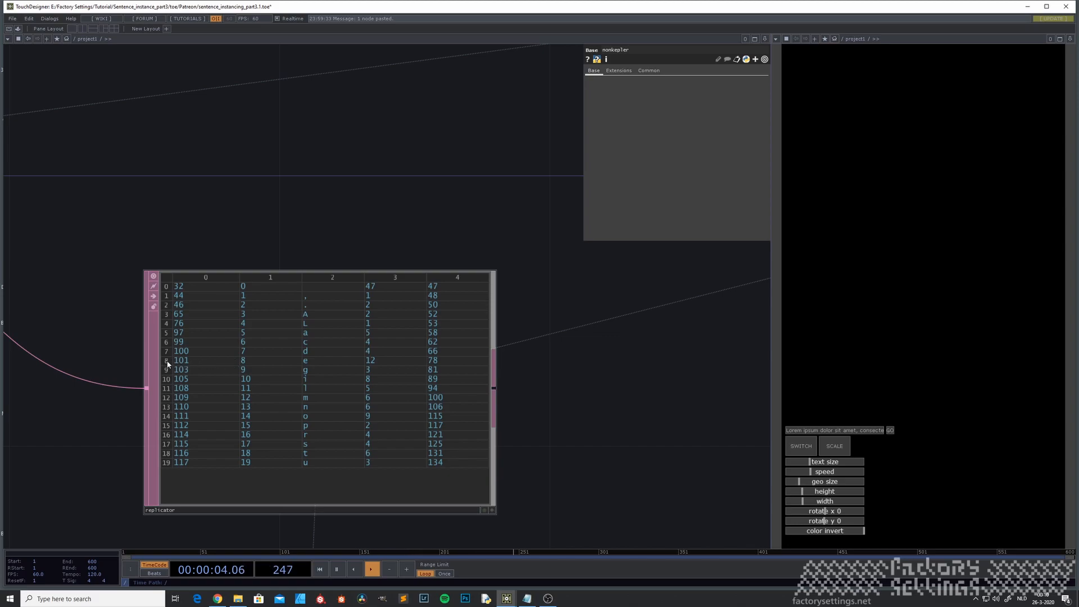
scroll(169, 364, "down", 3)
left_click_drag(467, 405, 212, 458)
scroll(237, 438, "down", 3)
left_click_drag(495, 366, 254, 427)
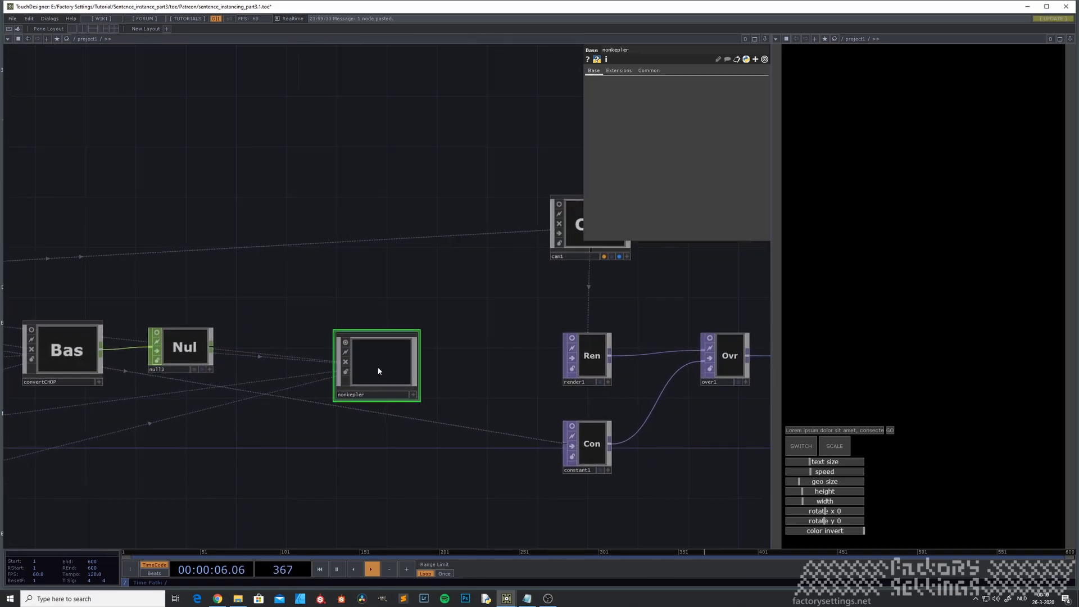
Step: Enter instance8 inside nonkepler and inspect the character texture on its geo1 instances
key("i")
left_click_drag(307, 384, 161, 441)
scroll(161, 441, "up", 3)
left_click_drag(500, 375, 368, 409)
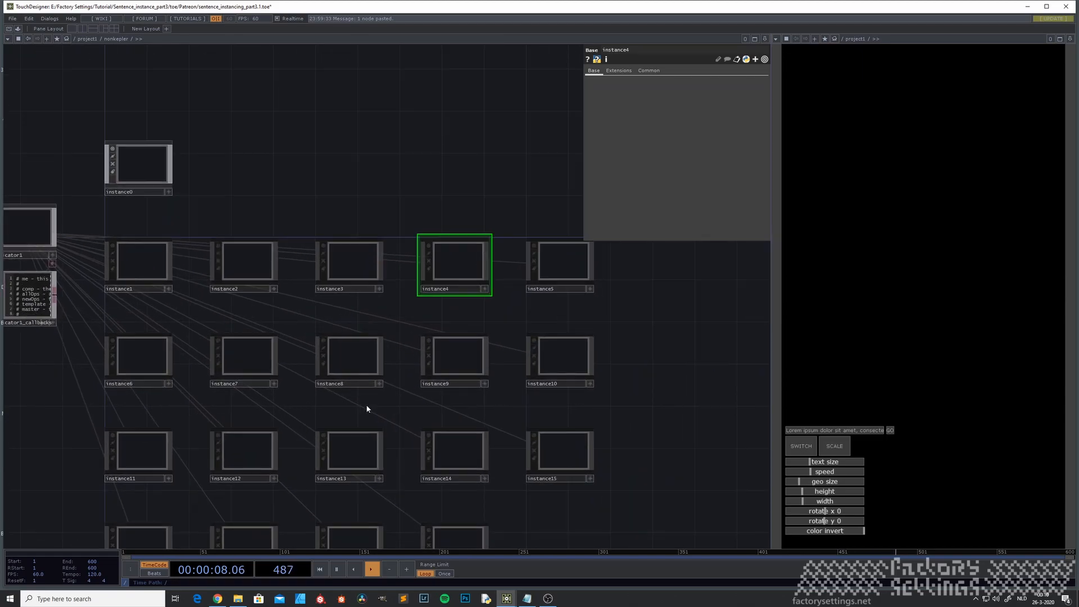
left_click(365, 370)
key("i")
left_click_drag(459, 345, 283, 450)
scroll(348, 315, "up", 8)
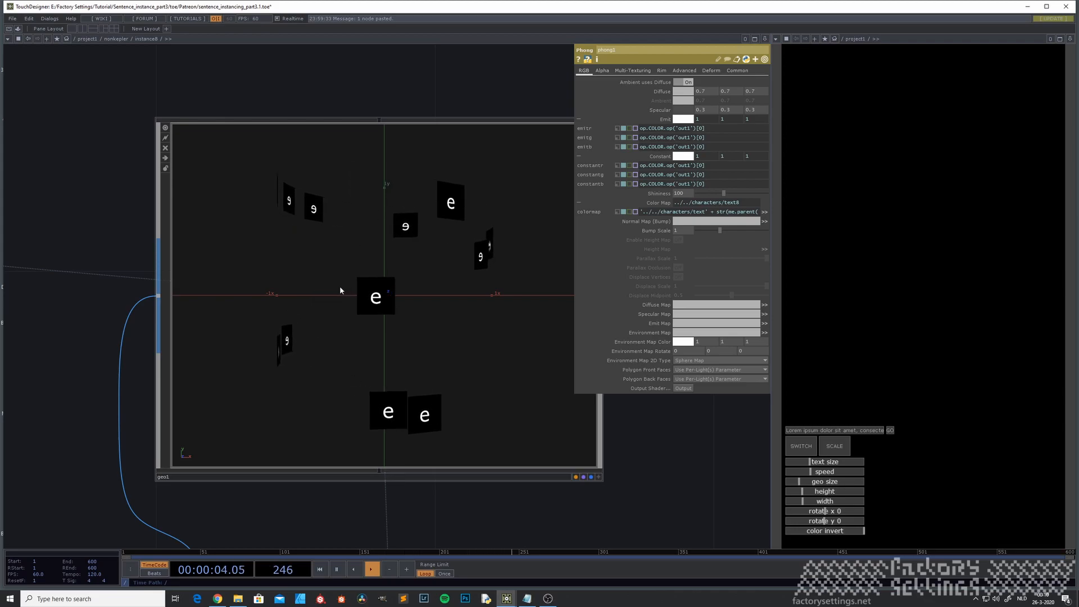
scroll(337, 288, "down", 8)
left_click_drag(136, 385, 239, 374)
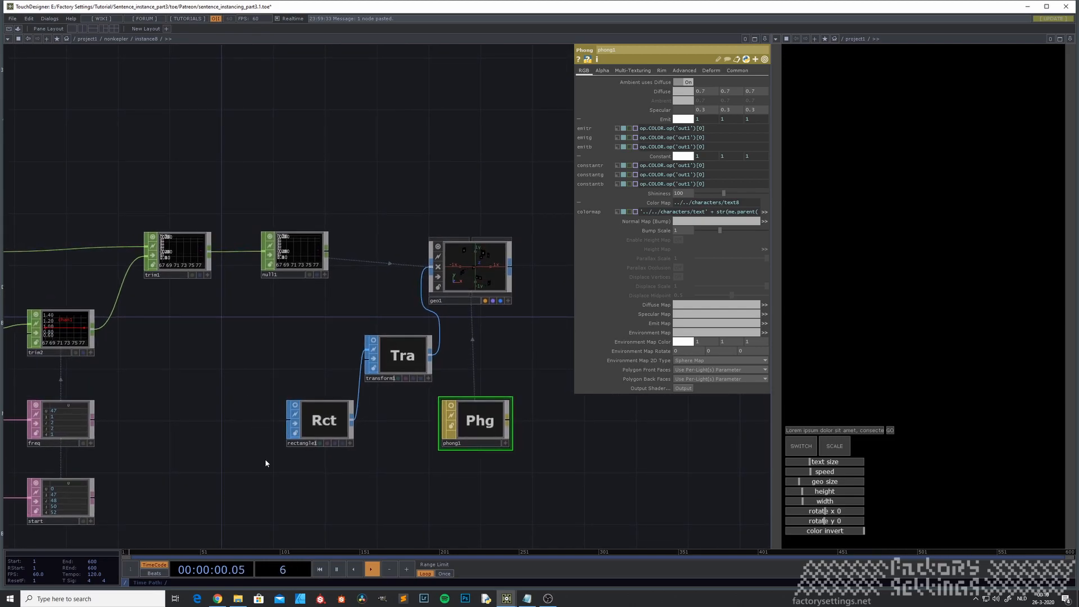
Step: Return to project1, check render1's parameters, and review the names of the instance bases inside nonkepler
key("u")
left_click_drag(69, 431, 158, 460)
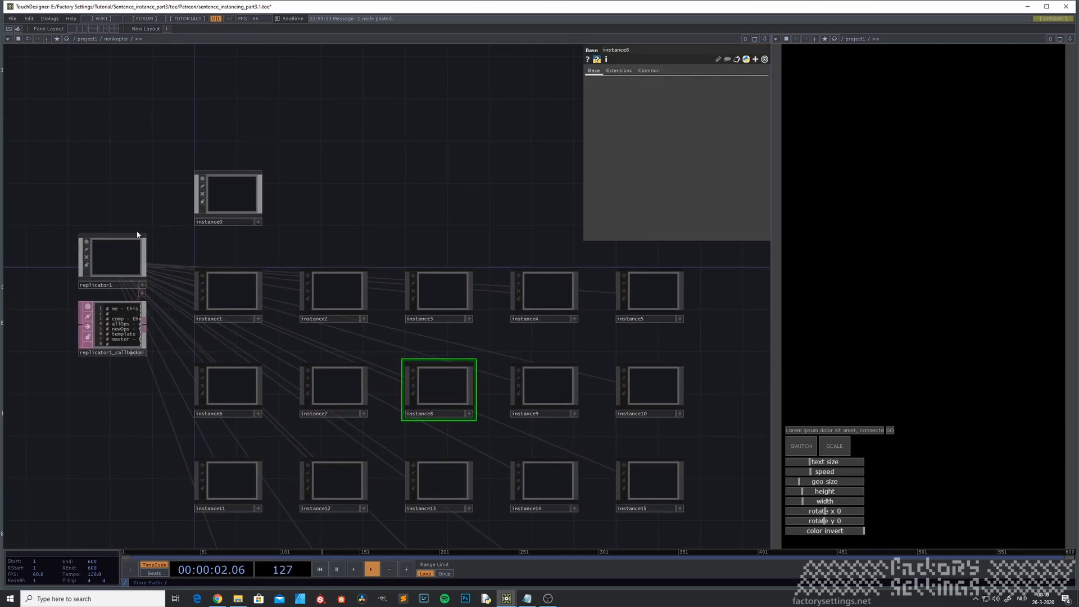
key("u")
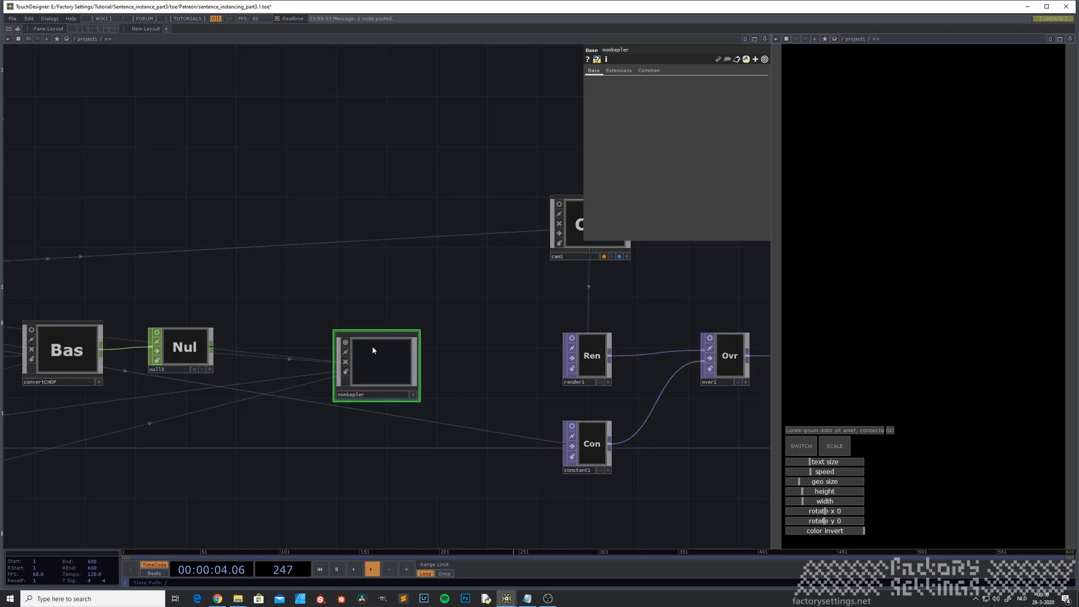
left_click_drag(382, 362, 395, 363)
left_click_drag(541, 357, 403, 377)
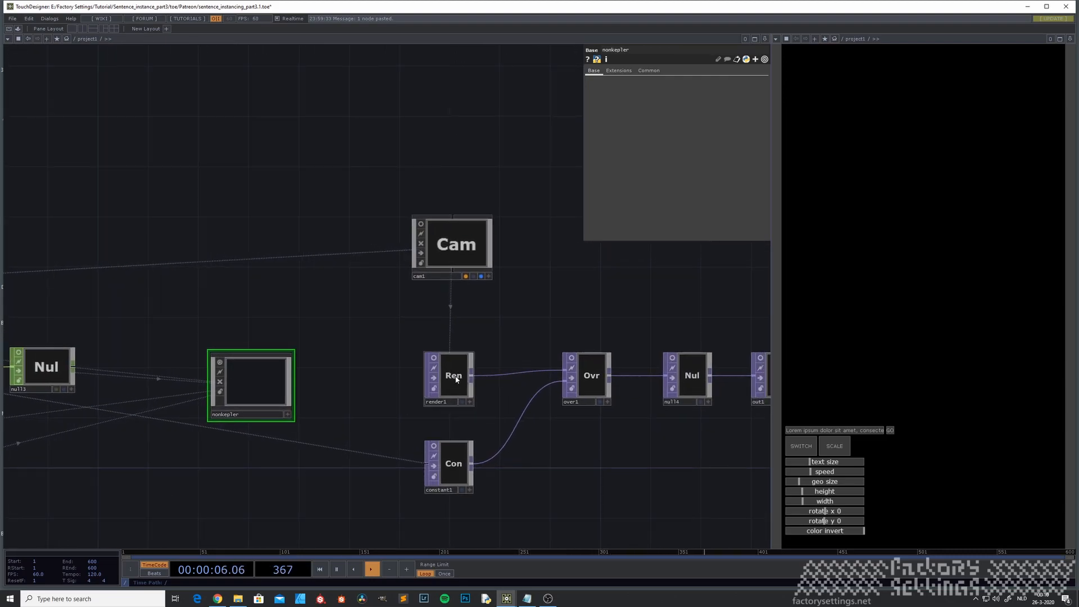
left_click(455, 378)
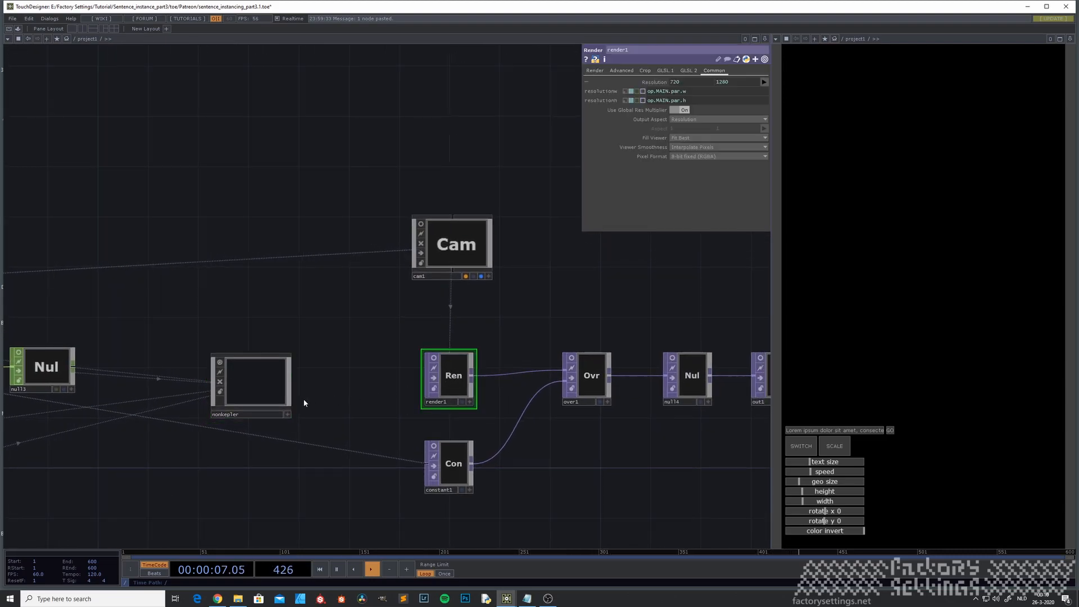
double_click(255, 387)
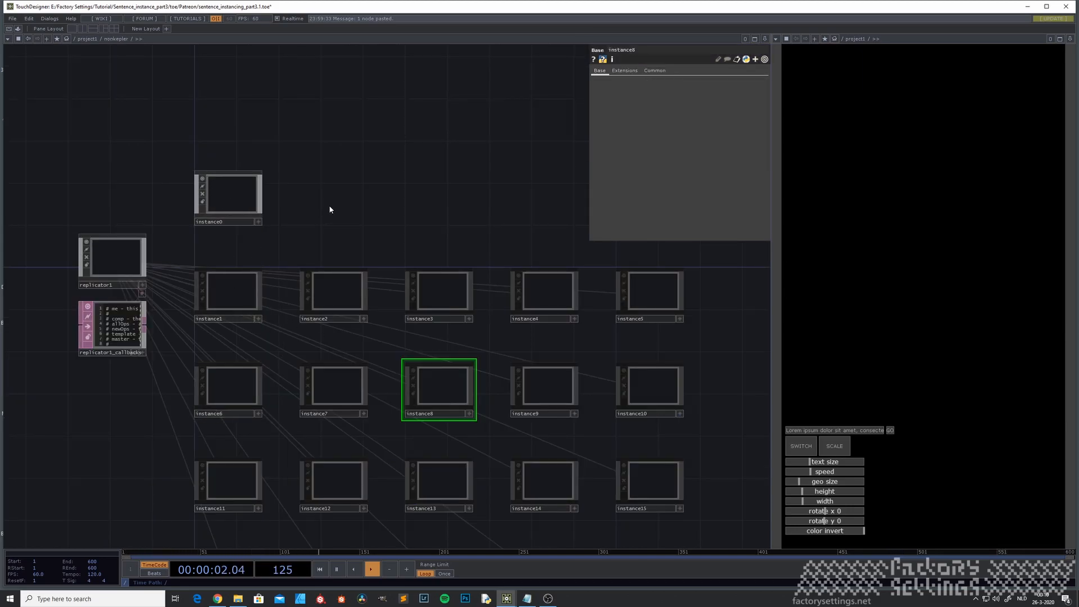
key("u")
Step: Set render1's Geometry parameter to nonkepler/instance*/geo1 so that all replicated instances are rendered
left_click(451, 382)
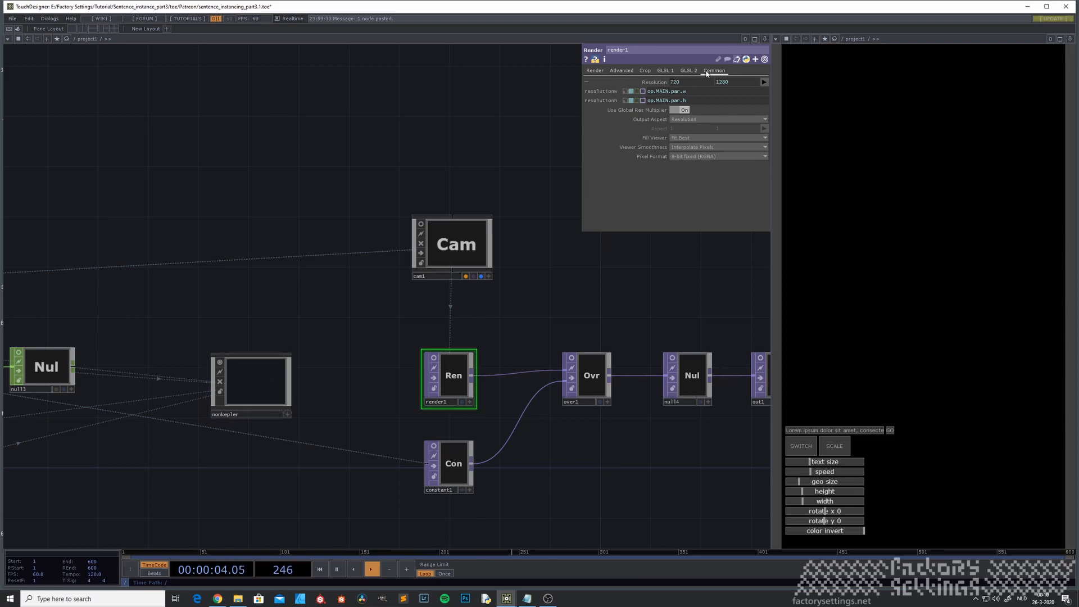
left_click(595, 70)
left_click(673, 101)
type("nonkepler/")
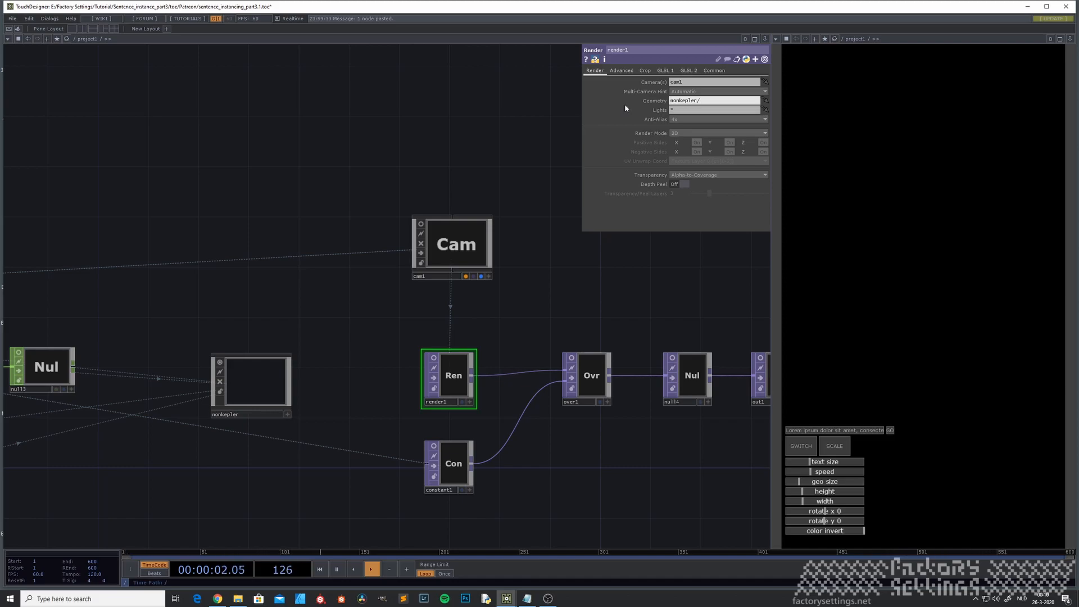
type("instance*")
type("geo1")
key("Return")
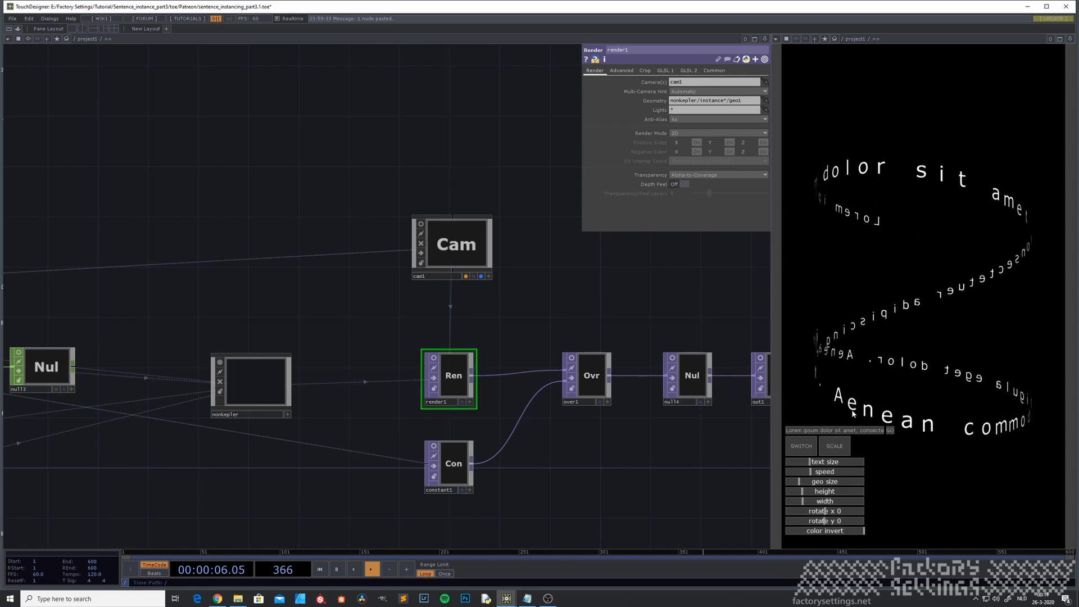
Step: Look over the render chain and adjust the text size and geo size of the rendered text spiral
left_click_drag(276, 475, 144, 472)
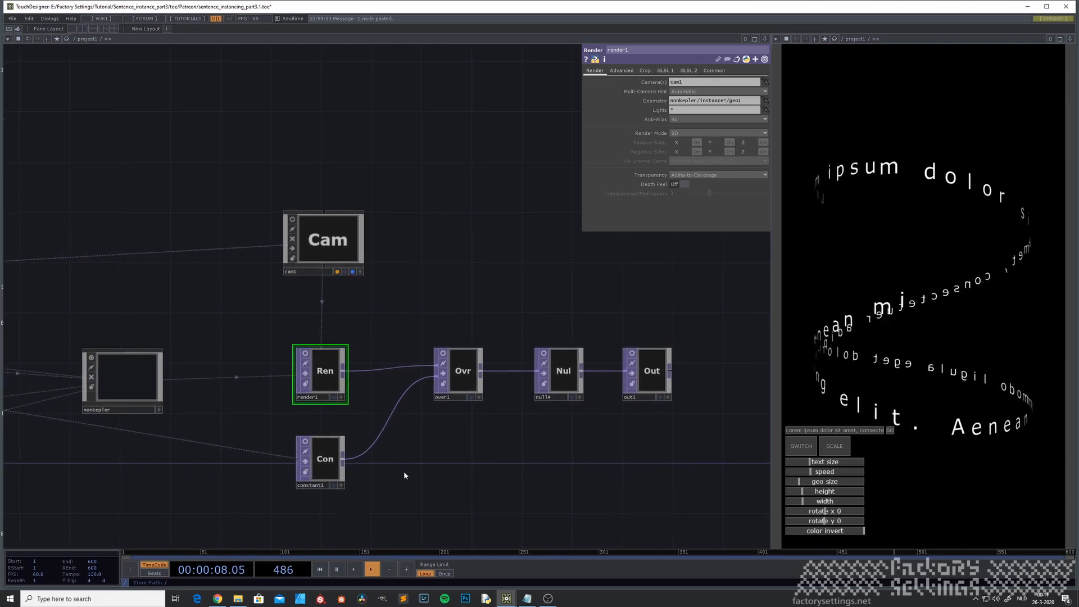
left_click_drag(475, 459, 449, 482)
left_click_drag(166, 483, 273, 475)
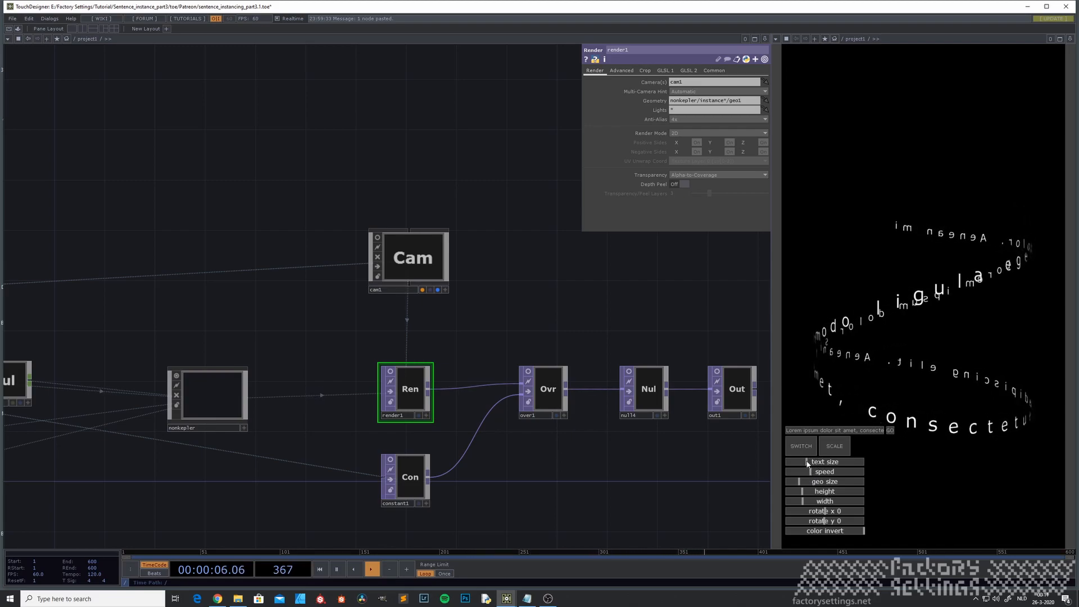
mouse_move(808, 463)
left_mouse_down()
mouse_move(814, 481)
mouse_move(800, 481)
left_mouse_up()
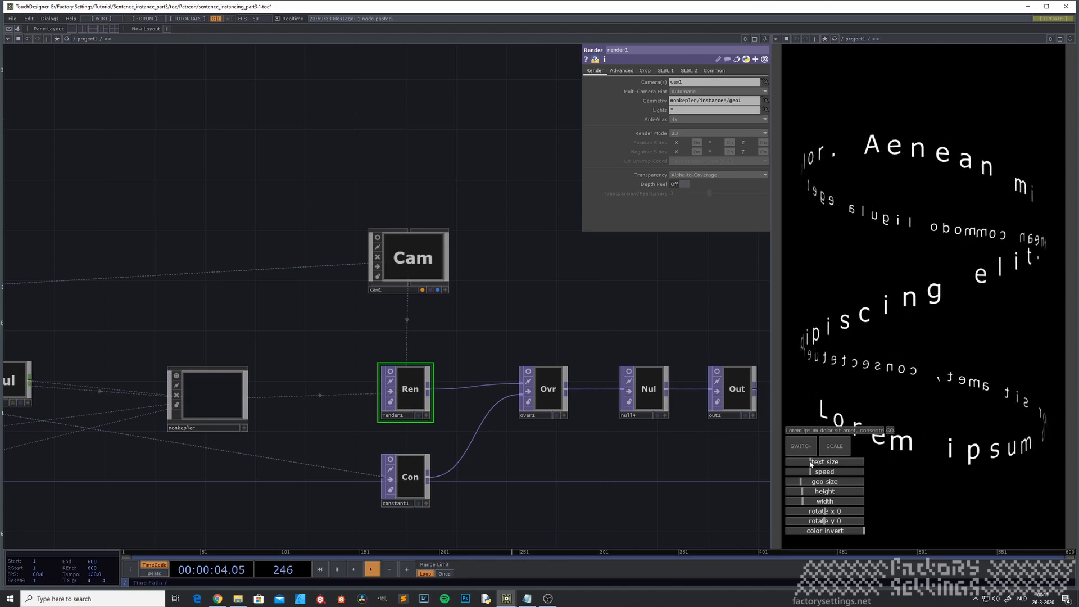
Step: Enter the master instance0 inside nonkepler and show the parameters of rectangle1 to review its size expressions
left_click_drag(111, 462, 162, 481)
left_click(271, 421)
key("i")
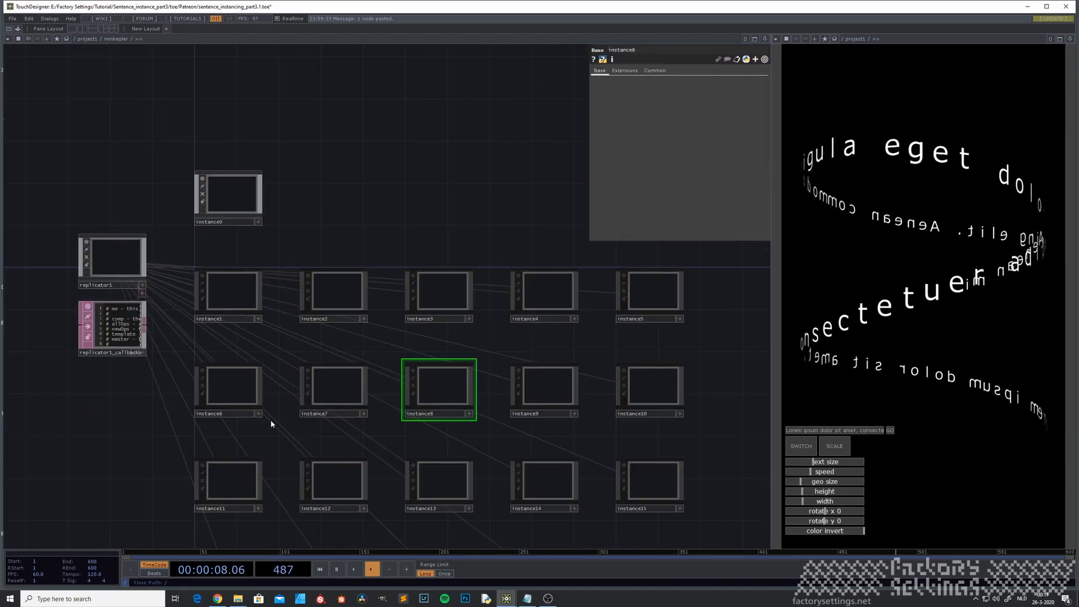
left_click(225, 201)
key("i")
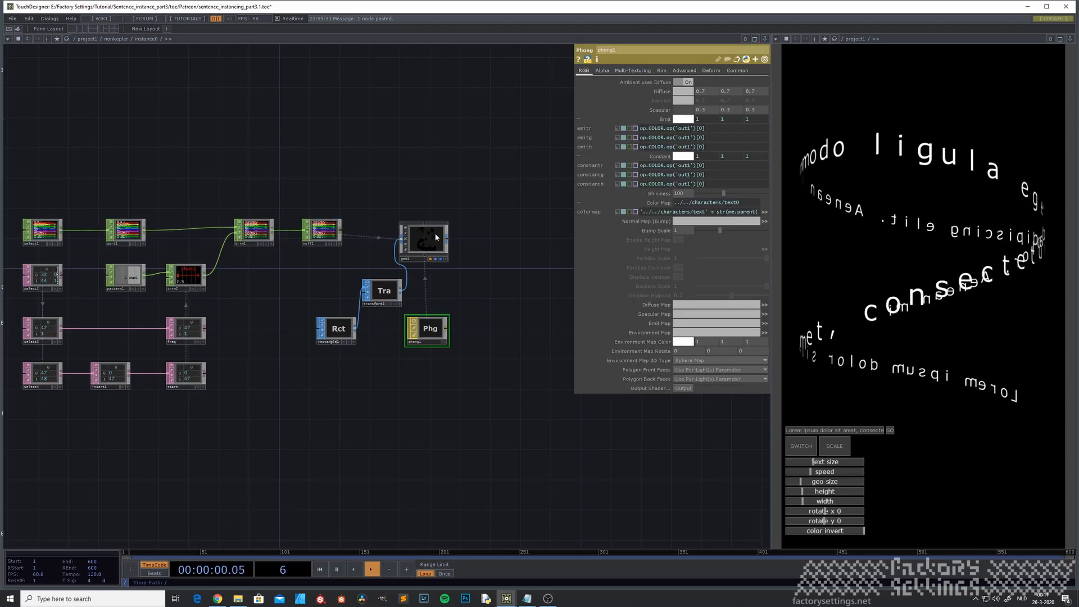
scroll(435, 238, "up", 4)
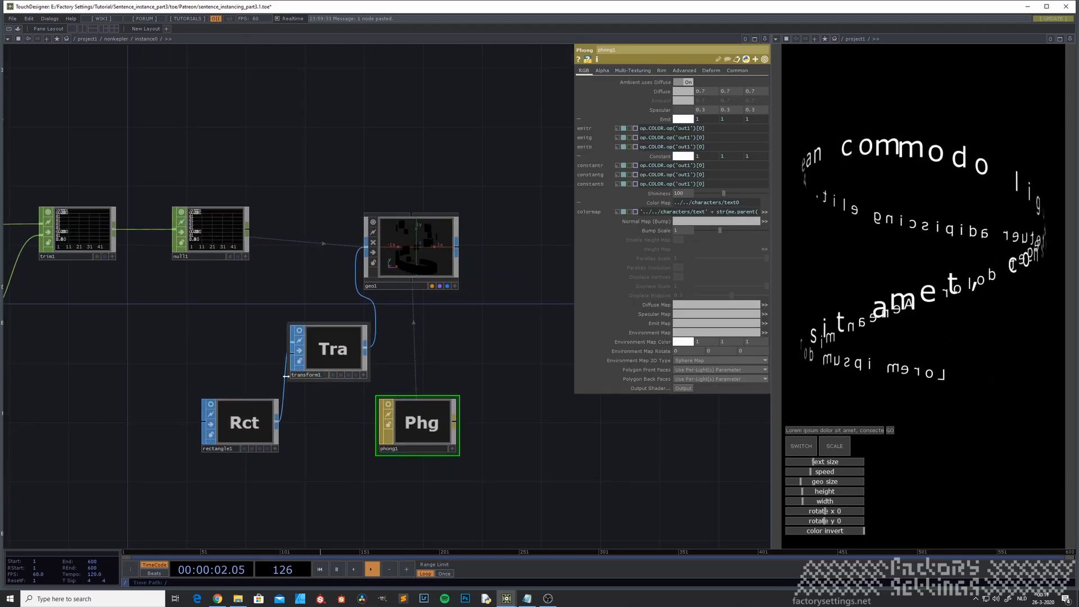
left_click(233, 435)
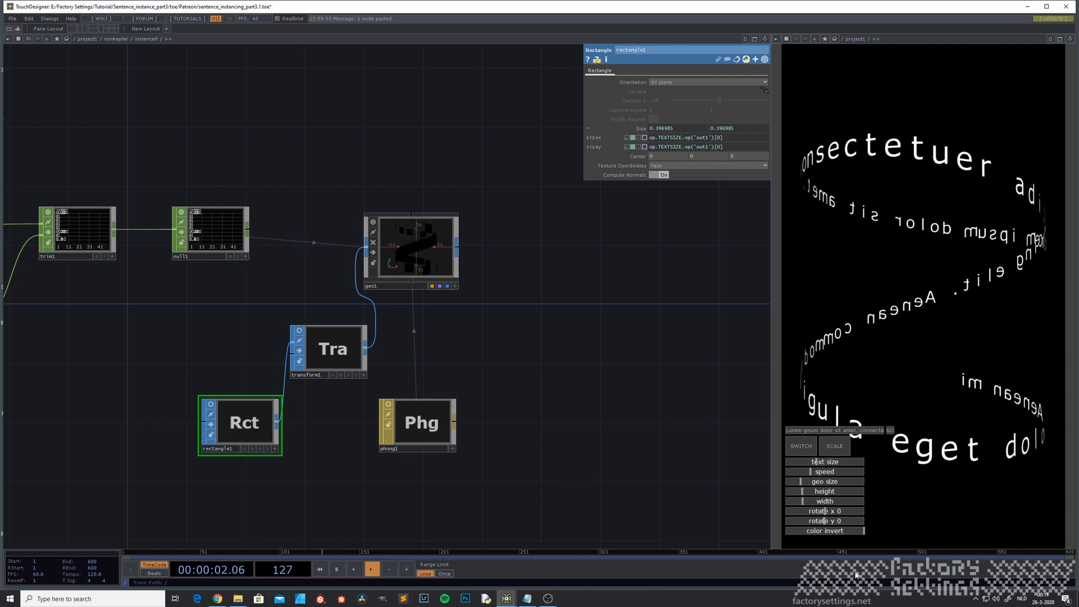
Step: Try the color invert control and enlarge the text spiral by raising the geo size
left_click(858, 531)
left_click(846, 531)
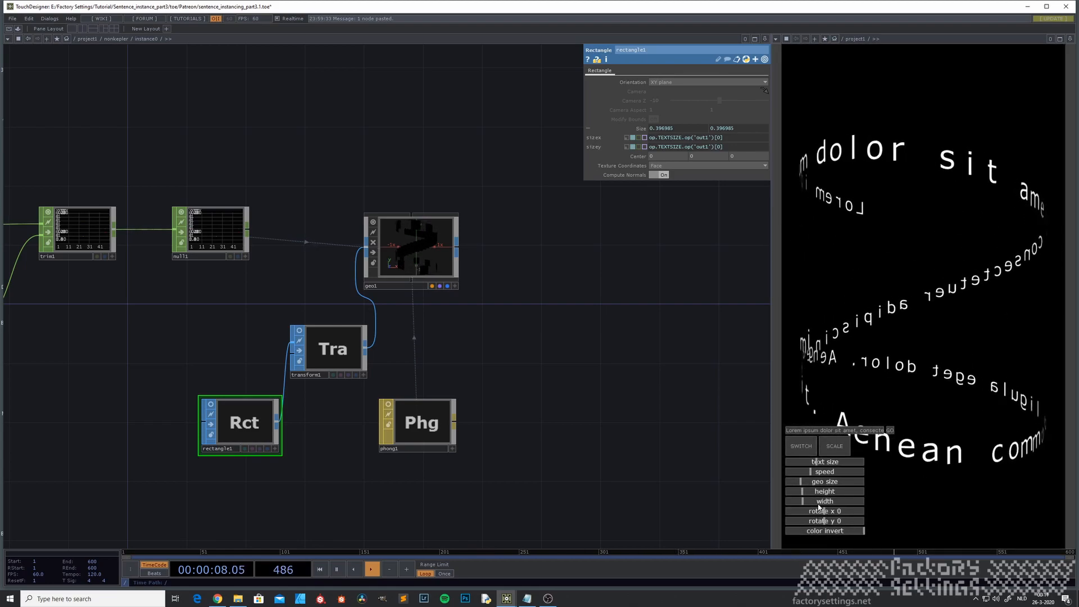
left_click_drag(812, 485, 802, 487)
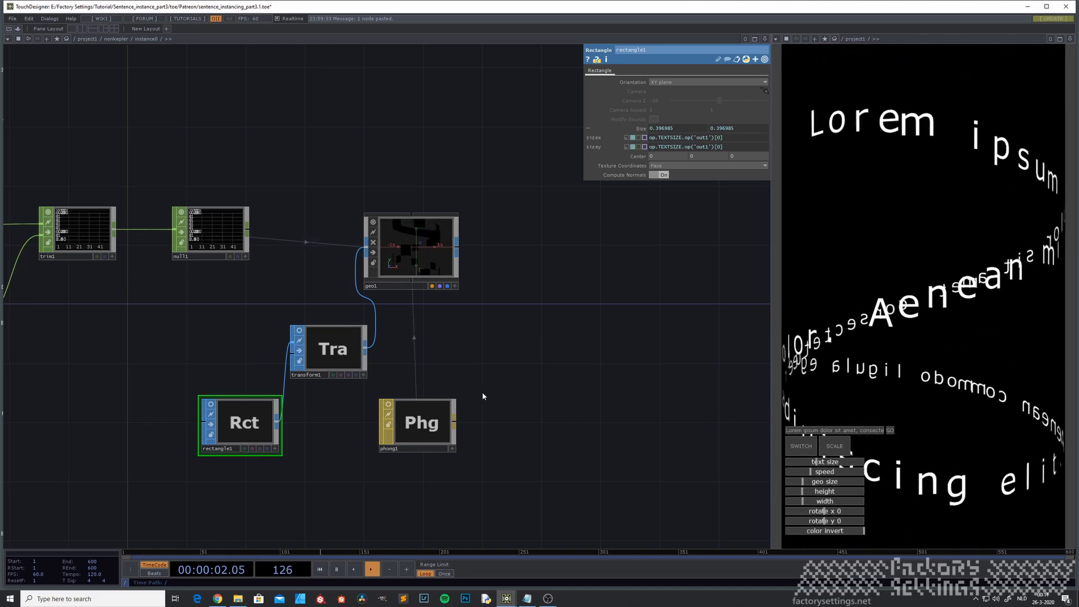
Step: Enter instance3 with its geo1 viewer in view and increase the text size slightly
key("u")
key("i")
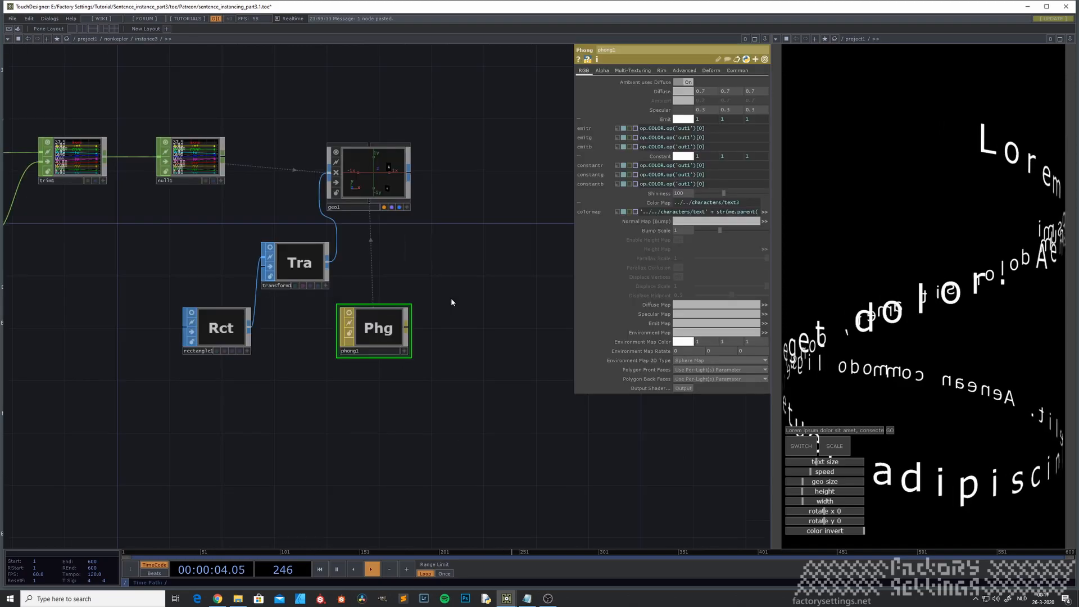
scroll(367, 167, "up", 6)
left_click_drag(500, 385, 408, 462)
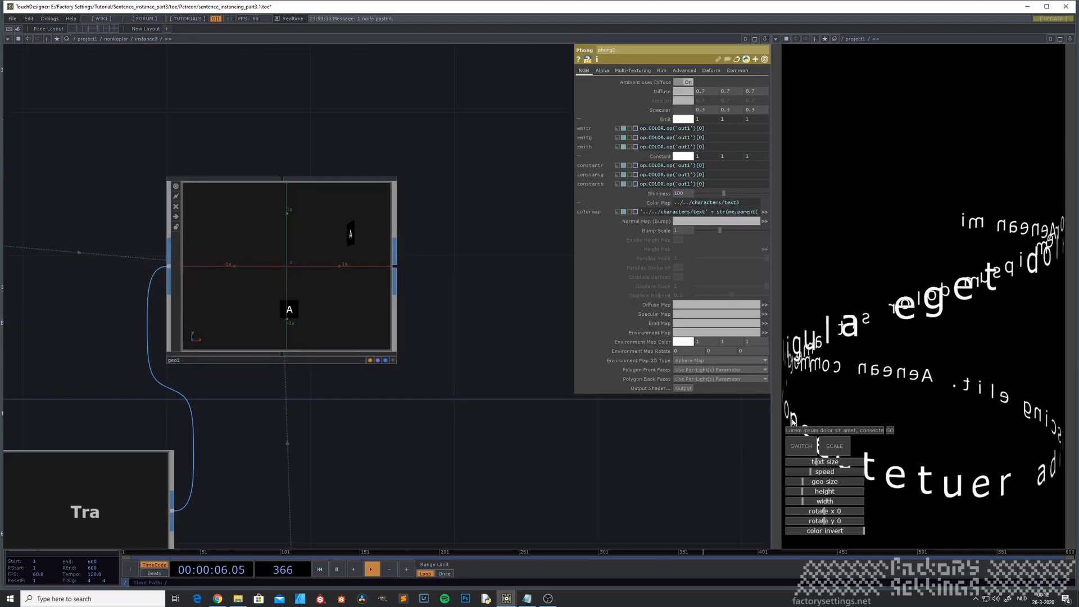
left_click_drag(819, 464, 829, 463)
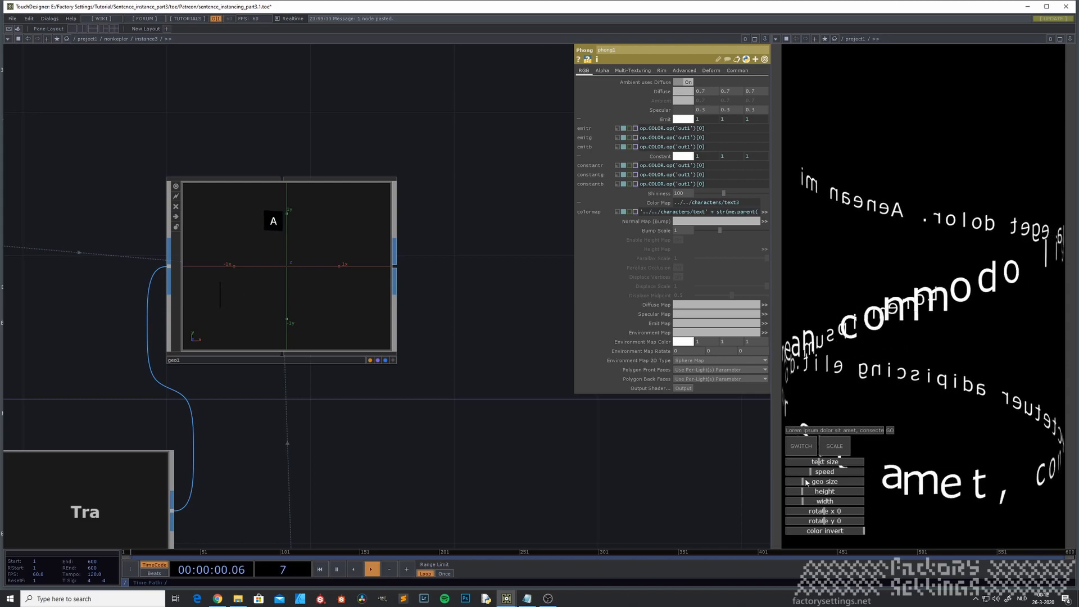
Step: Review the full instance3 network and go back up to the instance overview in nonkepler
scroll(477, 482, "down", 5)
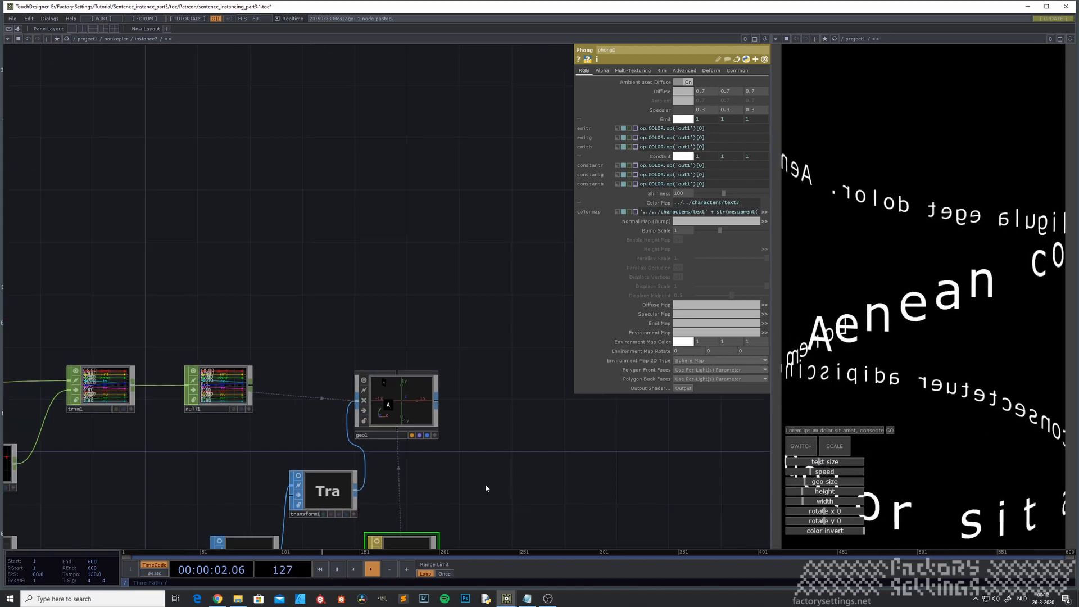
scroll(491, 472, "down", 4)
left_click_drag(474, 386, 441, 246)
left_click_drag(291, 394, 358, 429)
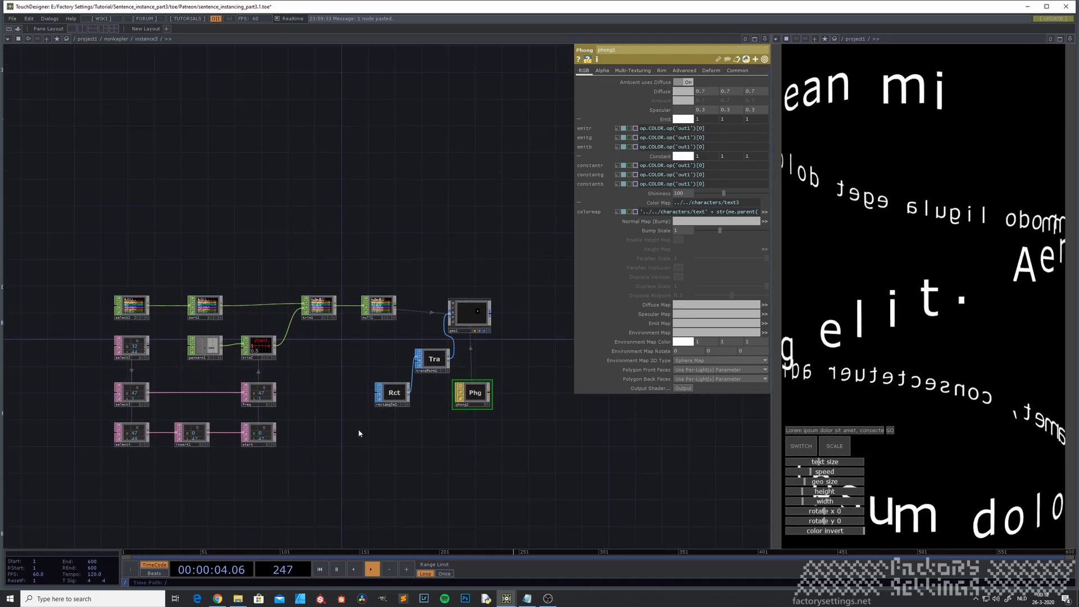
scroll(332, 425, "down", 5)
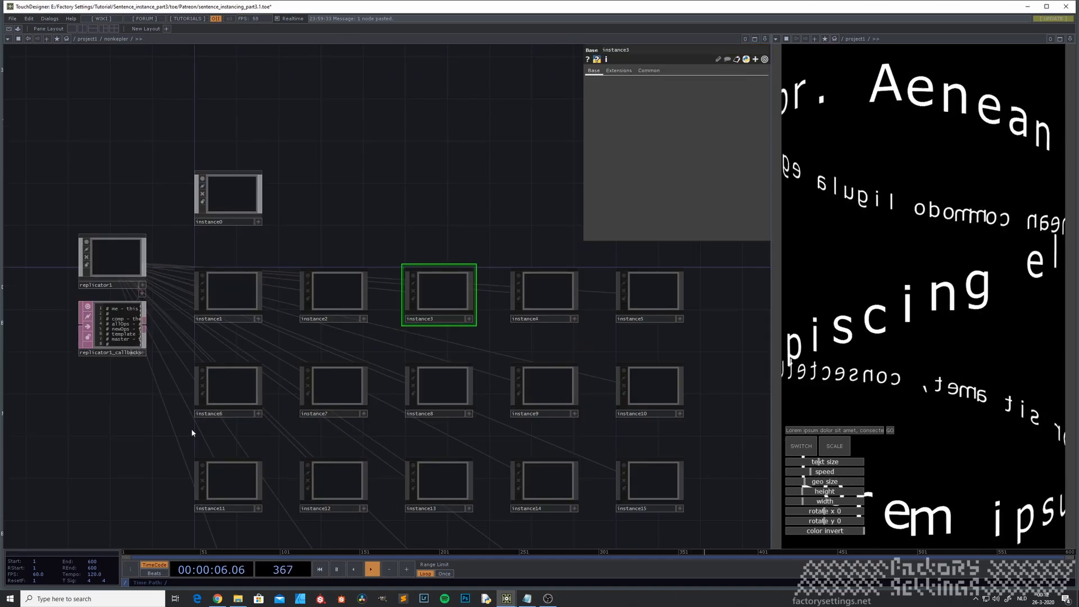
scroll(138, 433, "down", 2)
left_click_drag(171, 474, 339, 426)
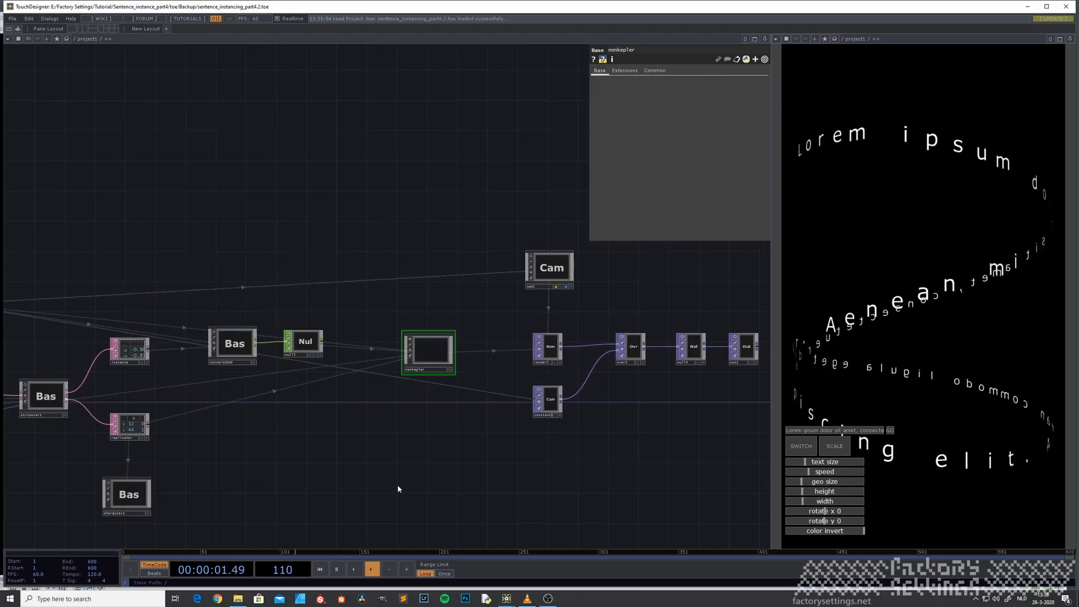
Step: Look over the project1 network and switch the rendered text to its alternate path shape
left_click_drag(302, 517, 560, 454)
left_click_drag(349, 469, 142, 523)
left_click_drag(515, 438, 431, 450)
left_click(801, 445)
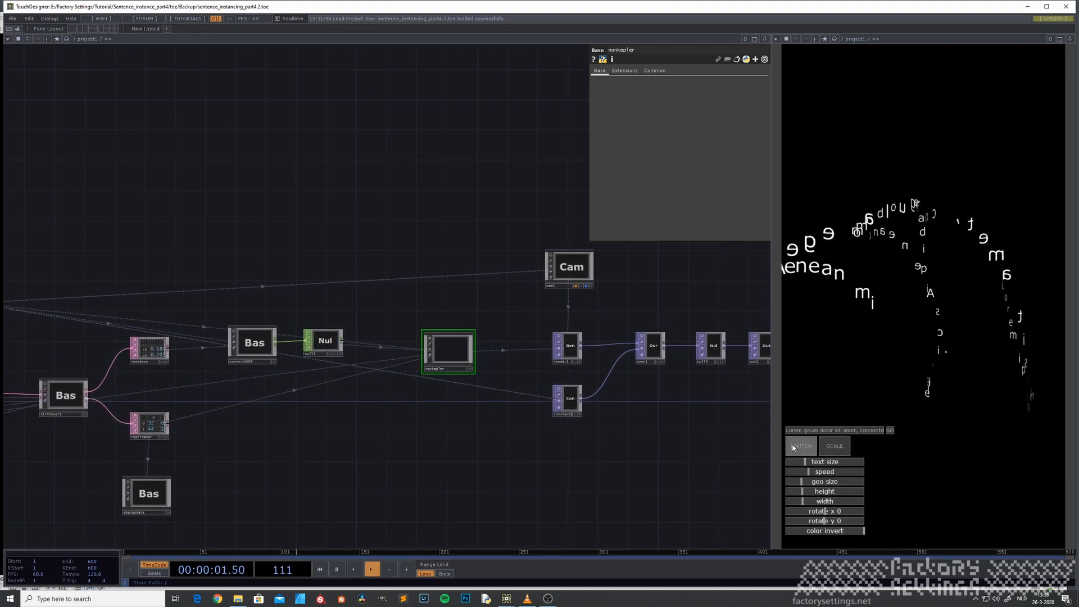
Step: Cycle the rendered text through its alternate path shapes and stop on the flat grid layout
left_click(808, 447)
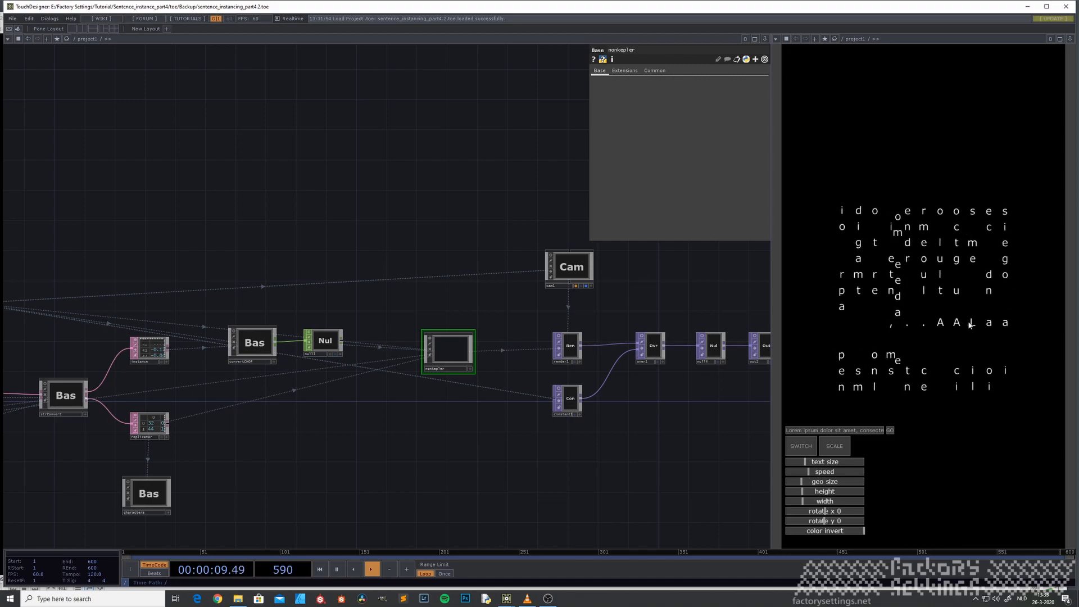
left_click(799, 445)
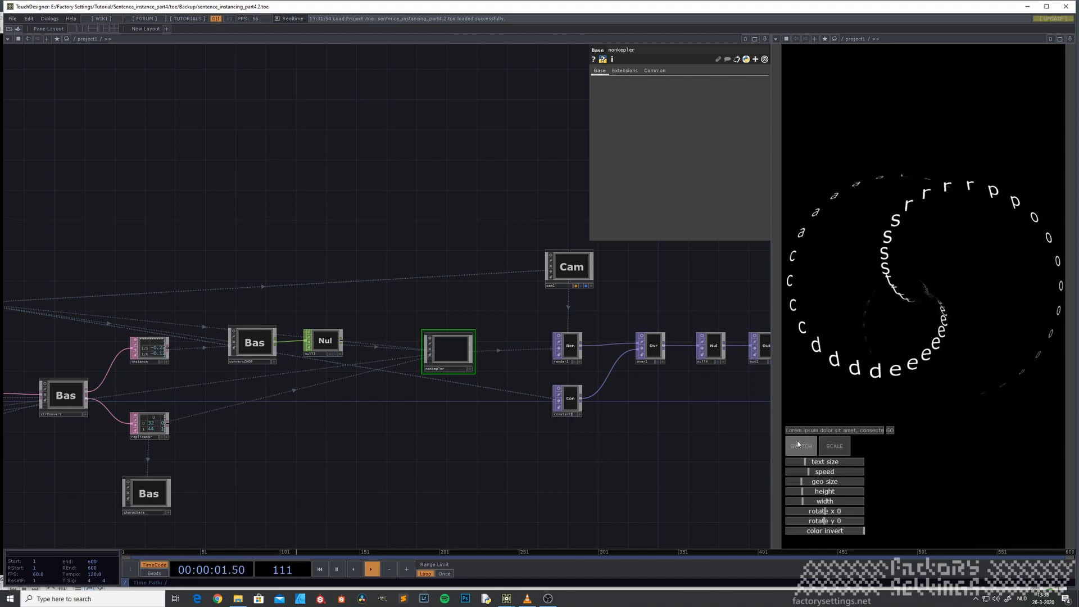
left_click(801, 447)
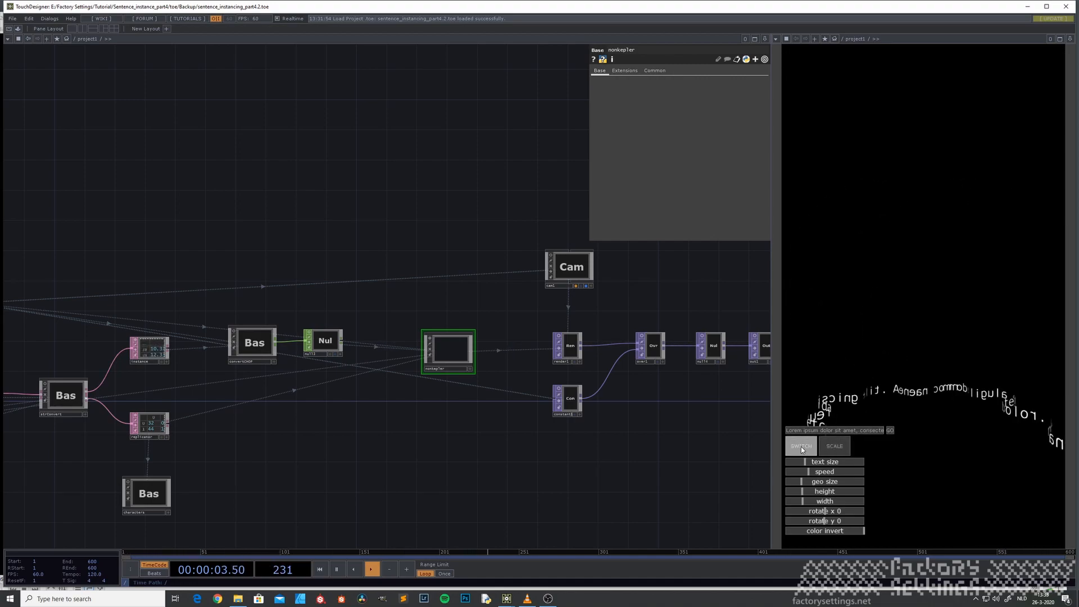
left_click(804, 448)
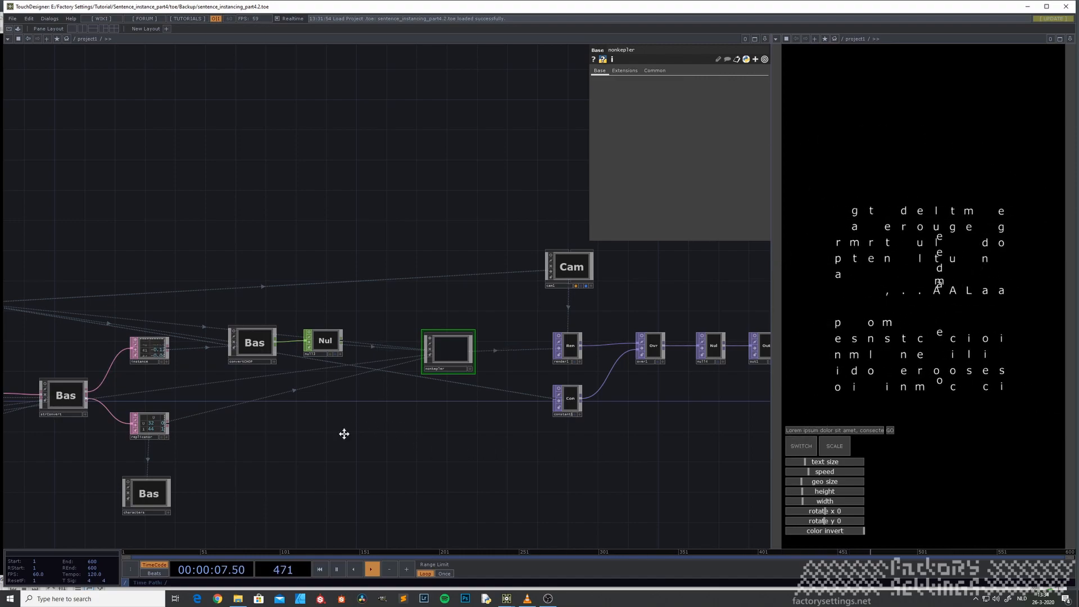
Step: Enter the strConvert network and bring its out1 table into readable view
left_click_drag(264, 433, 438, 473)
left_click(244, 442)
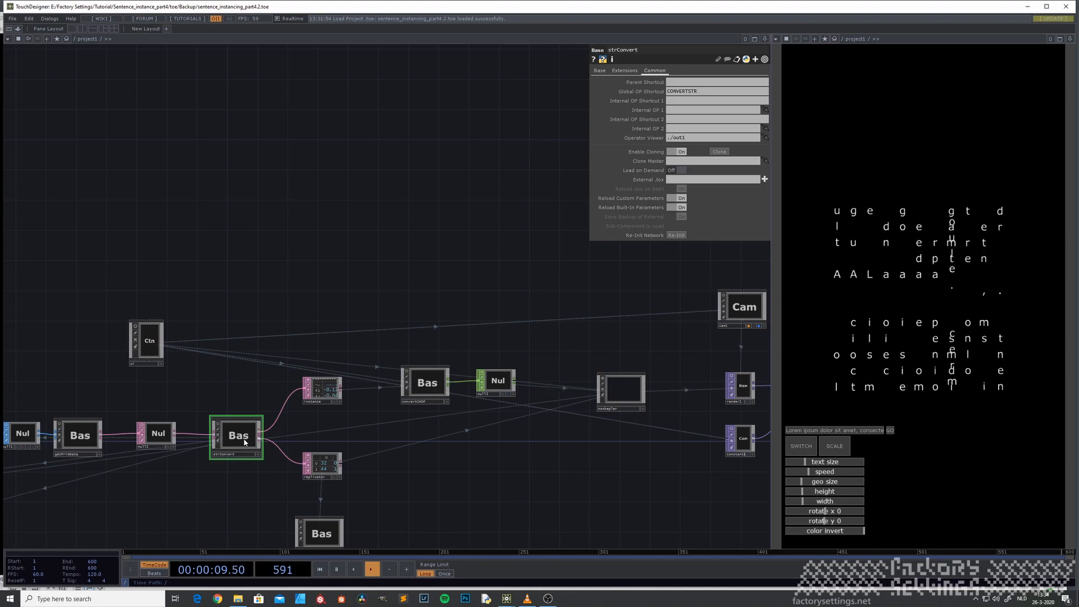
key("i")
left_click_drag(261, 386, 138, 505)
left_click_drag(380, 312, 171, 451)
left_click_drag(364, 341, 311, 380)
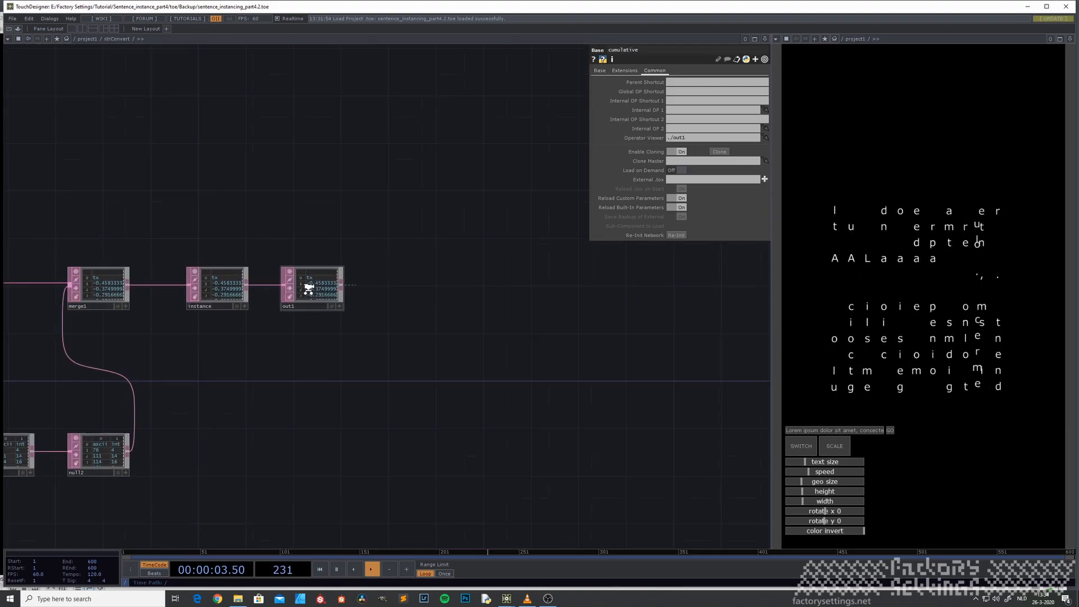
scroll(311, 290, "up", 8)
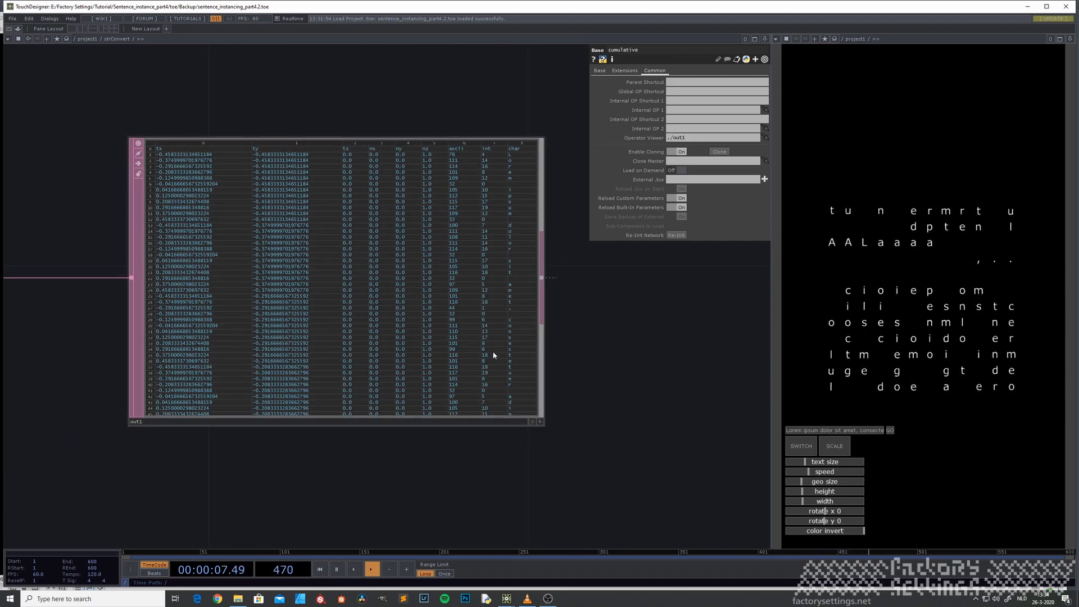
Step: Make the out1 table interactive and examine its last rows for the ascii, int and char columns
left_click(543, 425)
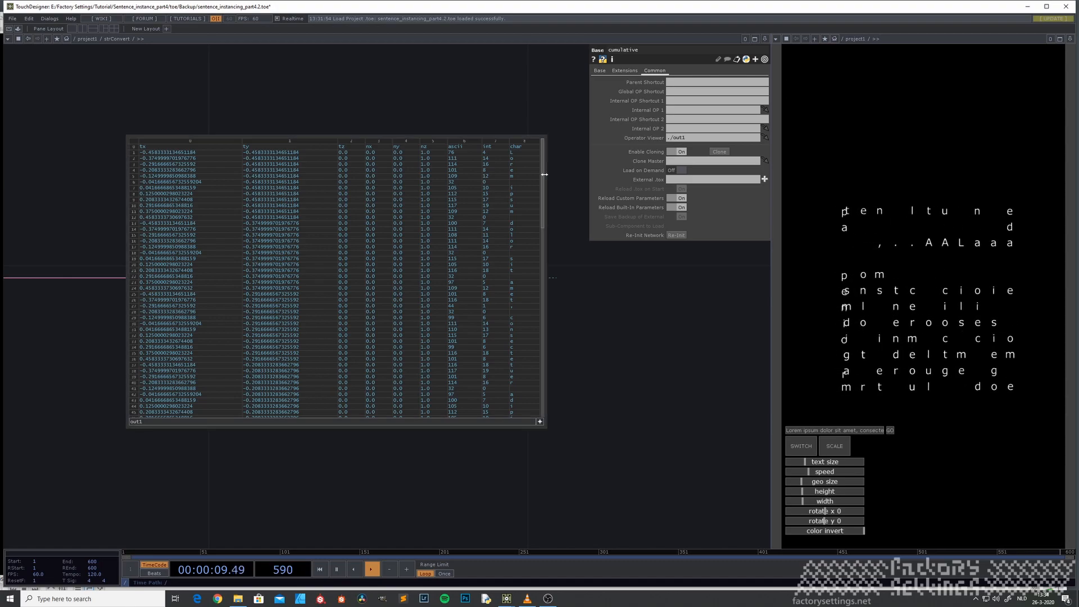
scroll(543, 192, "down", 2)
left_click_drag(543, 193, 547, 386)
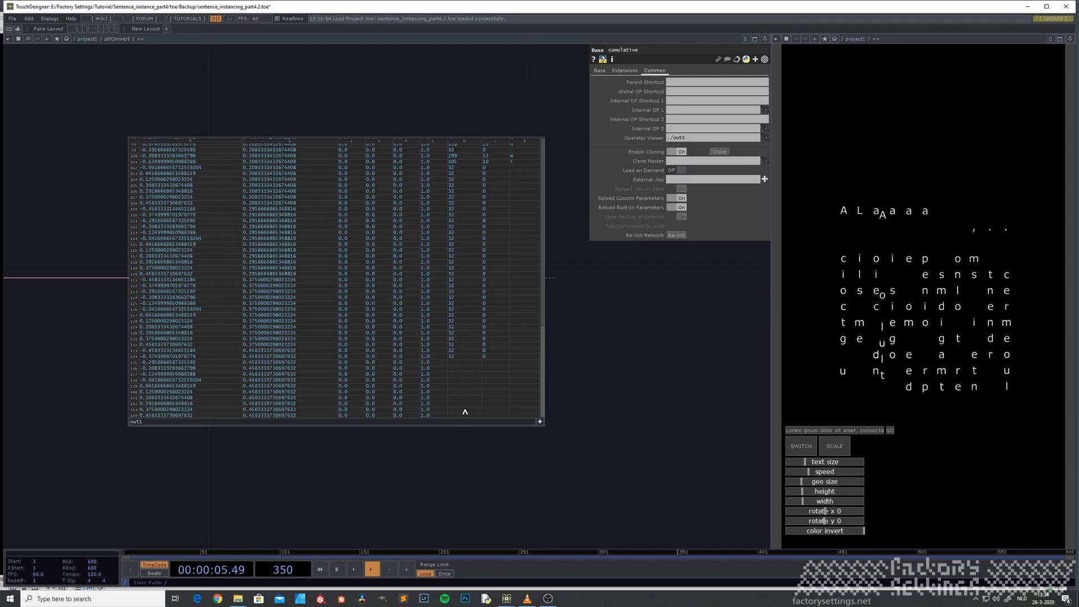
left_click(540, 423)
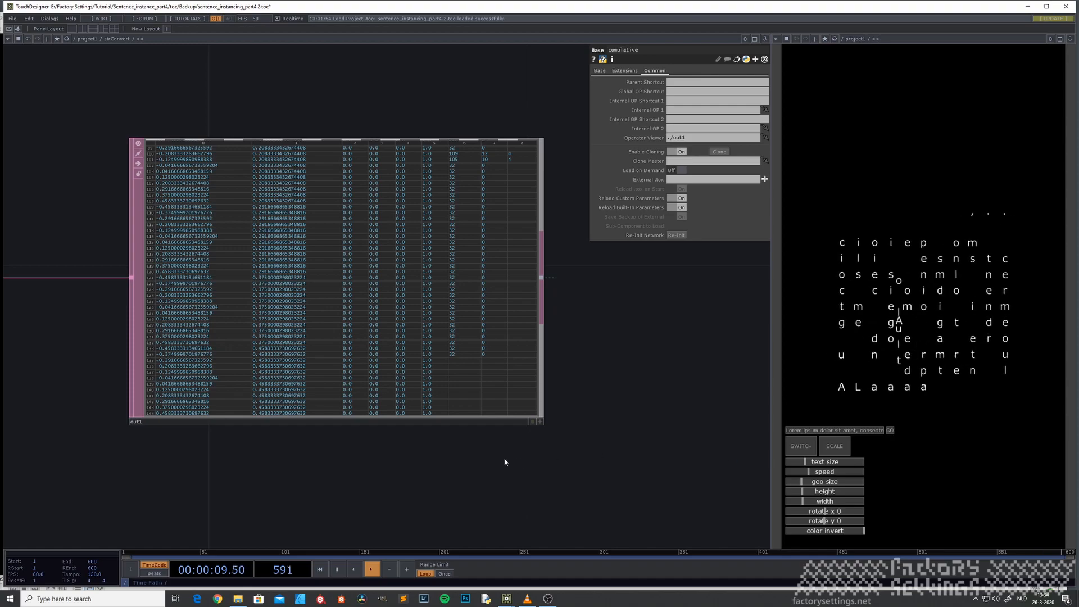
scroll(505, 462, "down", 3)
scroll(460, 389, "up", 3)
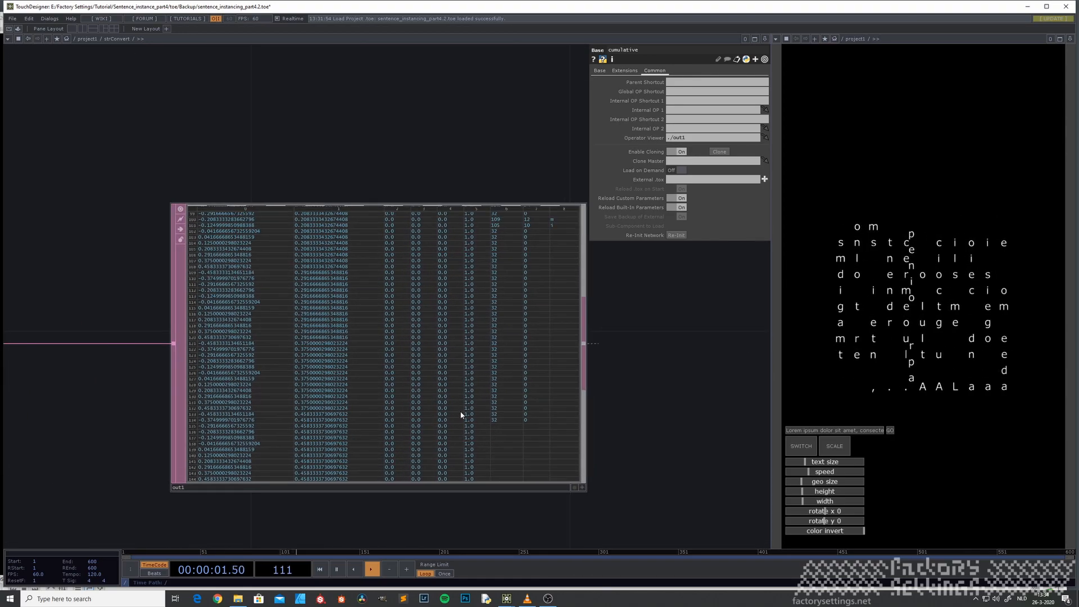
scroll(412, 430, "down", 2)
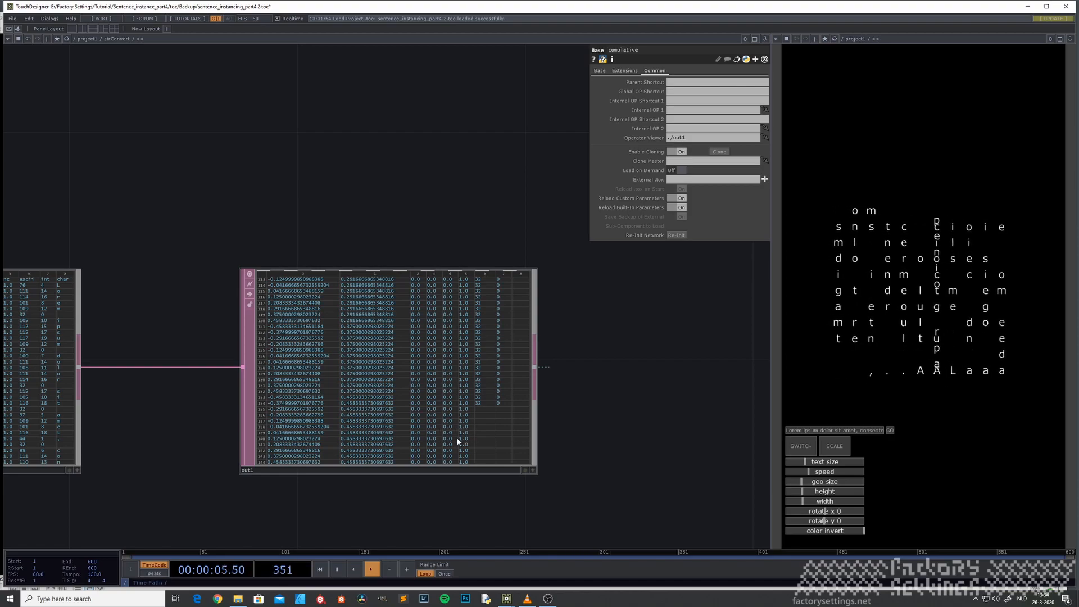
Step: Switch the rendered text to the snake shape and examine the final rows of out1 for comparison
left_click(801, 447)
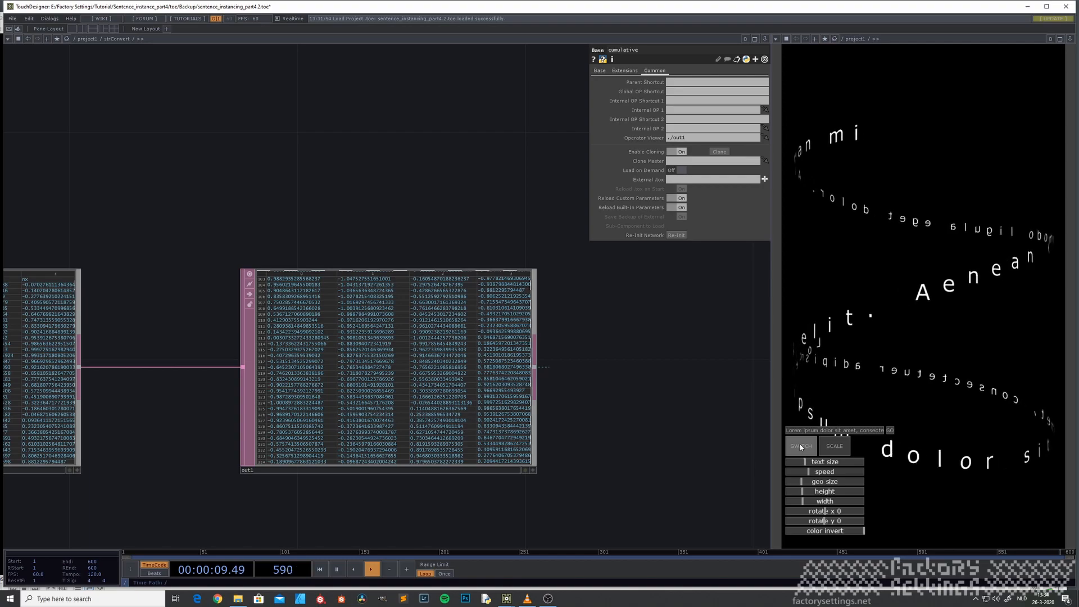
scroll(534, 470, "up", 3)
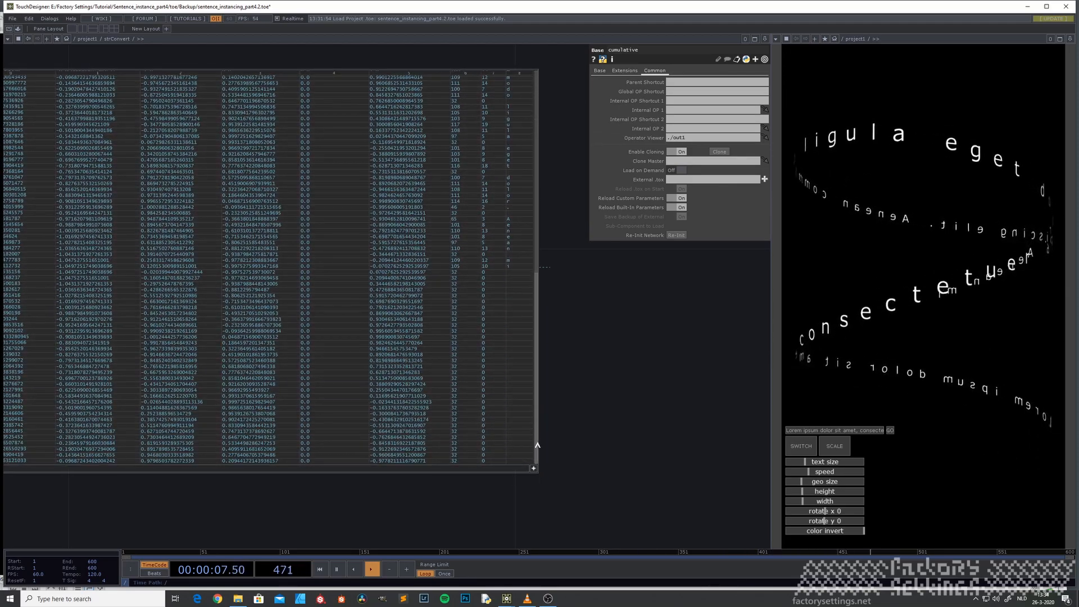
scroll(447, 436, "down", 6)
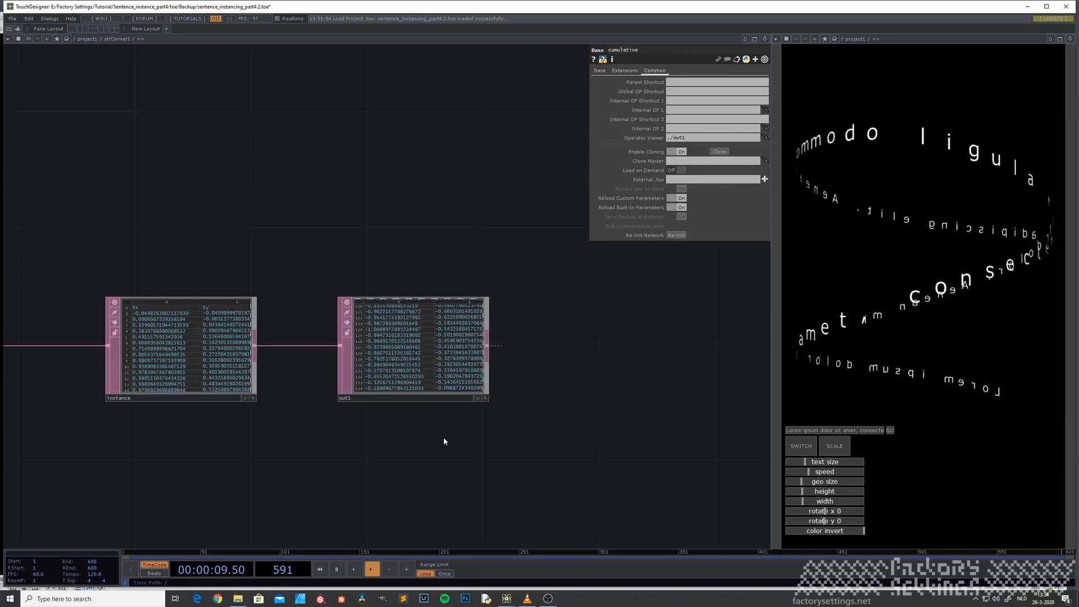
Step: Review the snake network from its pattern CHOPs to rails1 and return to project1
left_click_drag(132, 493, 400, 433)
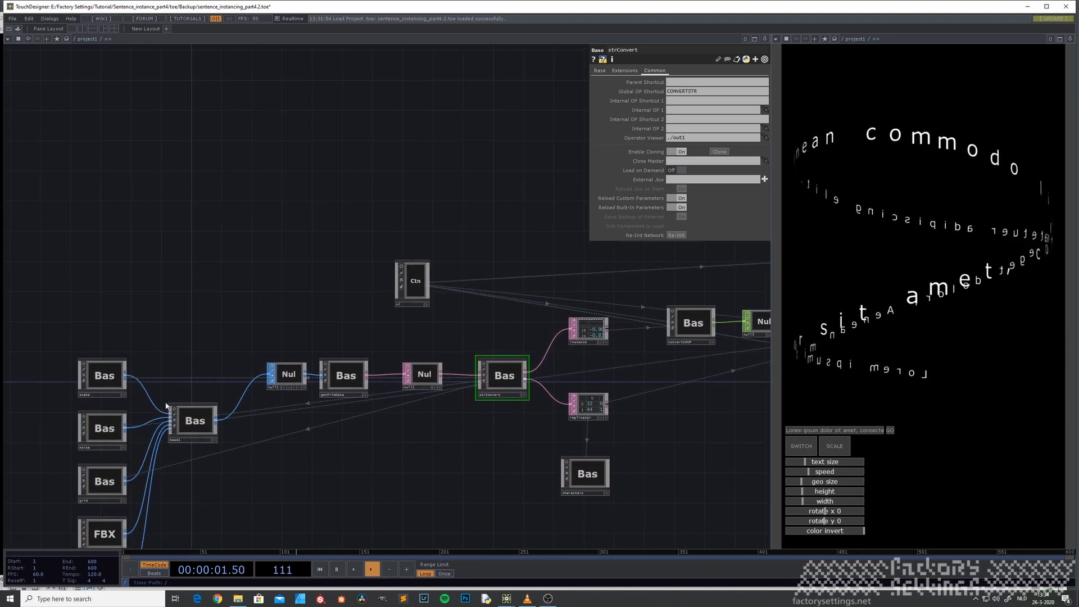
double_click(99, 386)
left_click_drag(221, 440, 686, 400)
left_click_drag(272, 429, 463, 462)
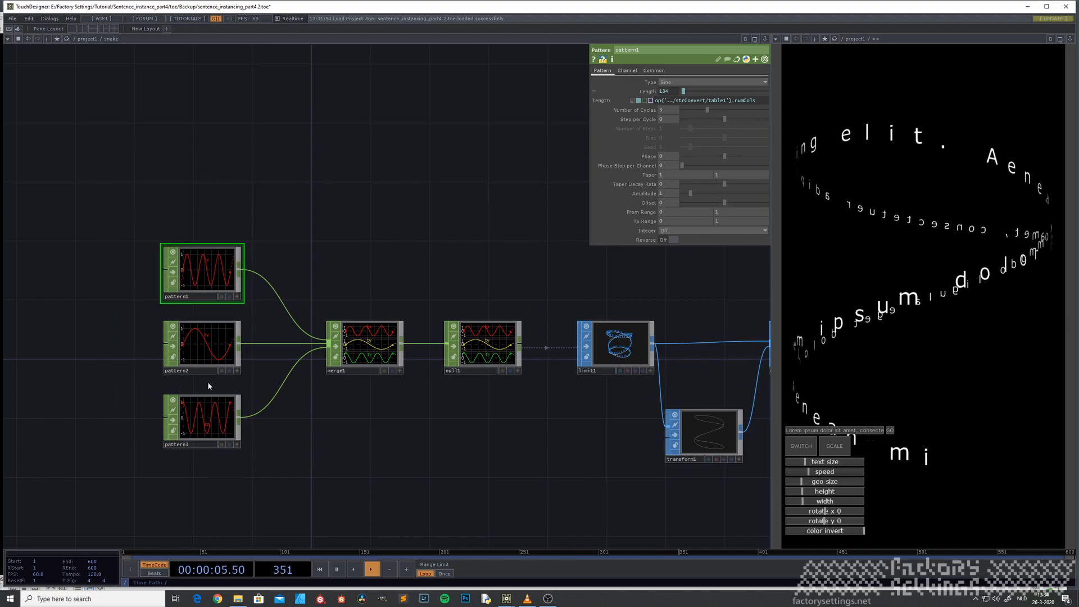
left_click_drag(614, 419, 366, 414)
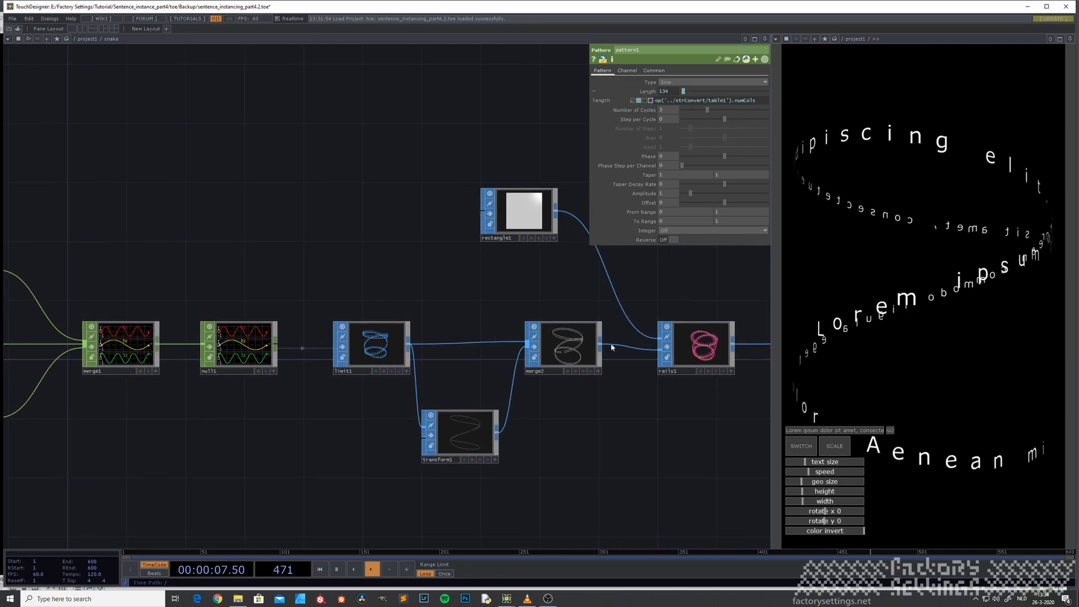
key("u")
Step: Make the instance table in project1 interactive and look through its rows for the snake shape
left_click_drag(433, 458, 208, 497)
scroll(357, 374, "up", 5)
scroll(356, 375, "down", 4)
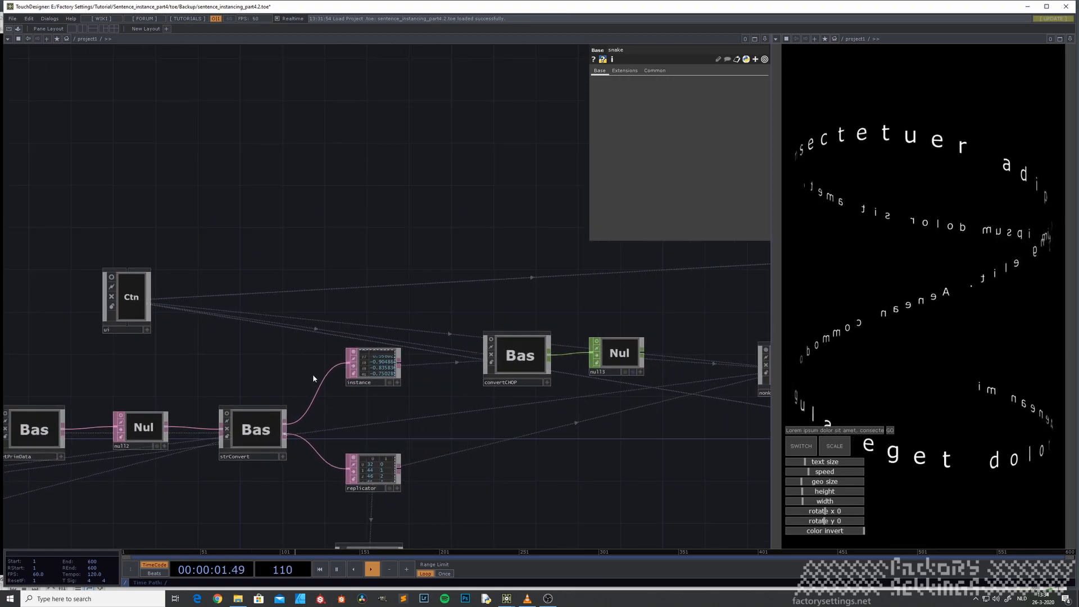
scroll(374, 368, "up", 6)
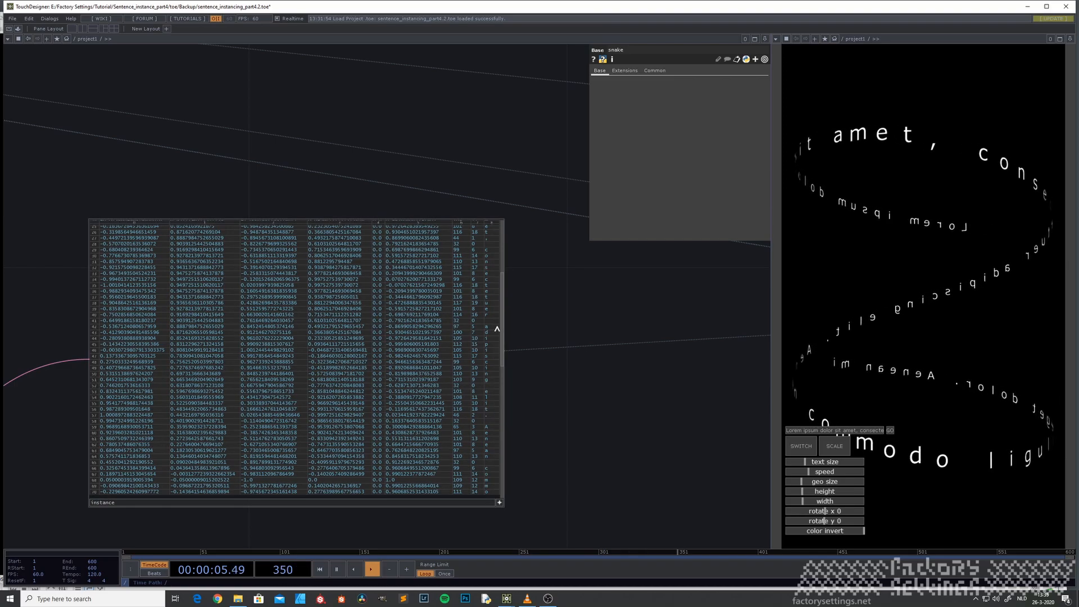
scroll(340, 445, "up", 5)
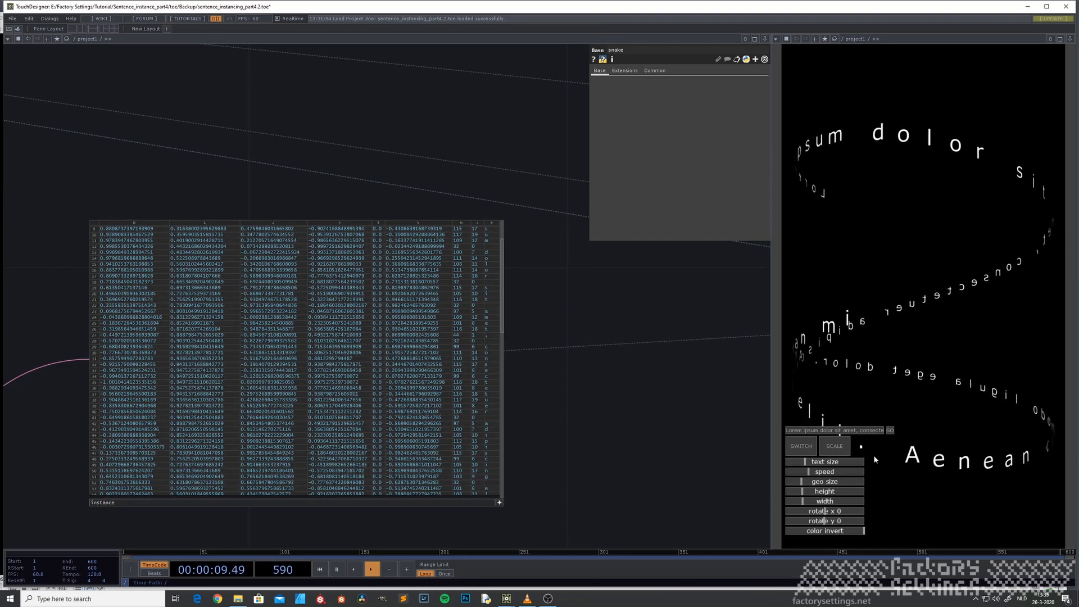
Step: Switch the rendered text back to the grid layout and examine the last rows of the instance table
left_click(802, 449)
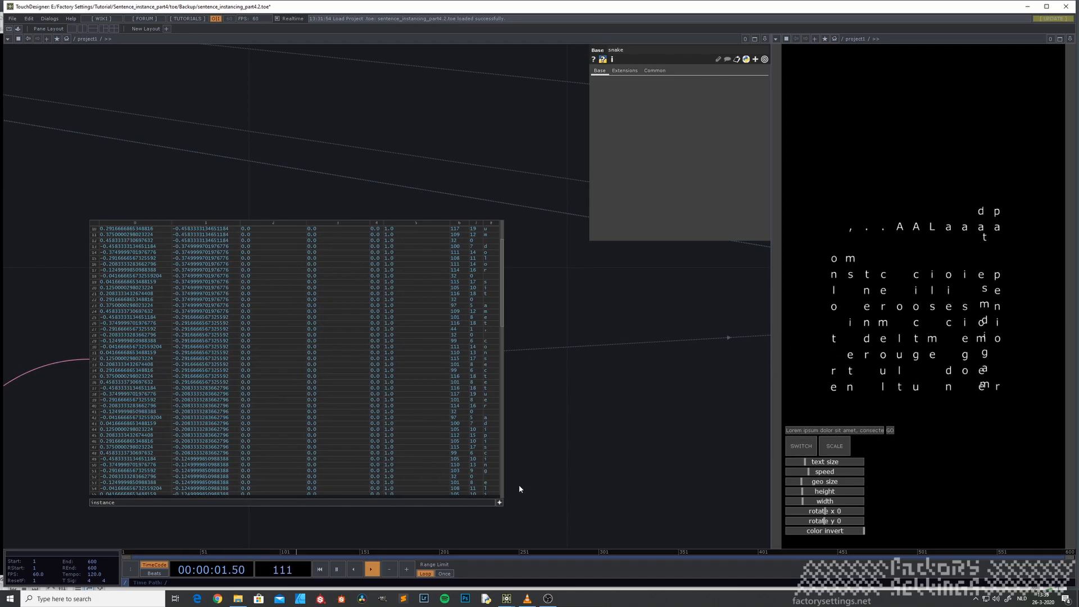
scroll(518, 489, "up", 2)
left_click_drag(496, 292, 477, 514)
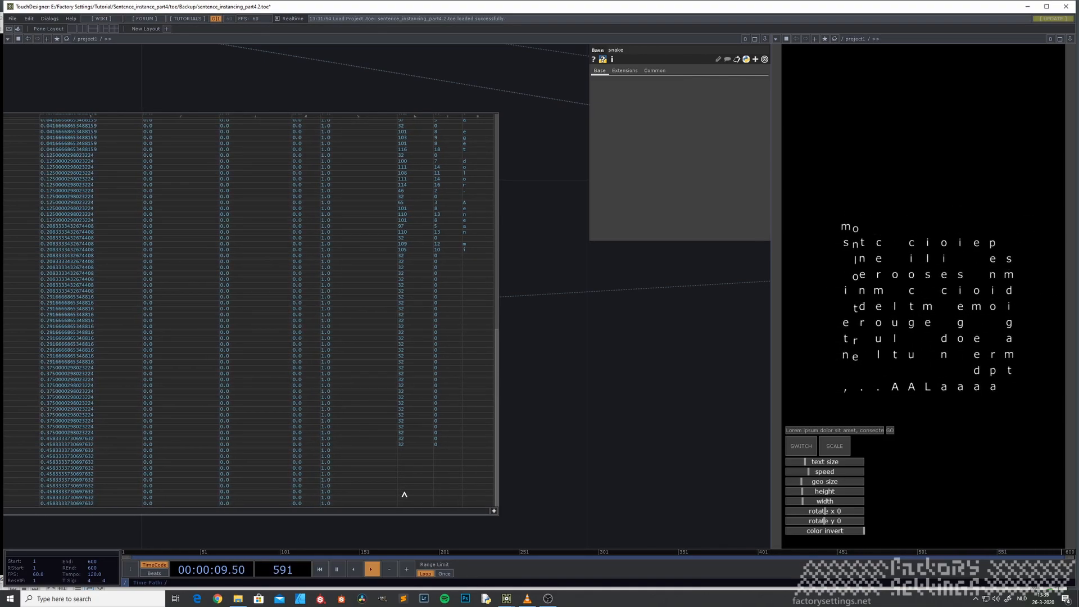
scroll(664, 424, "down", 5)
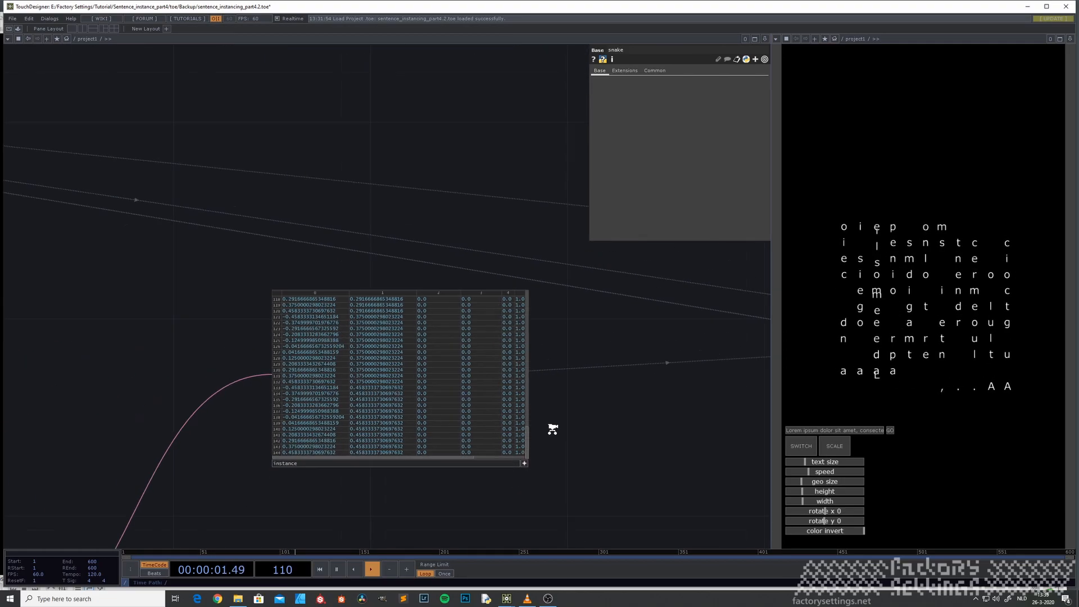
Step: Enter the grid network and check the grid1 row and column settings and the info of out1
scroll(391, 435, "down", 8)
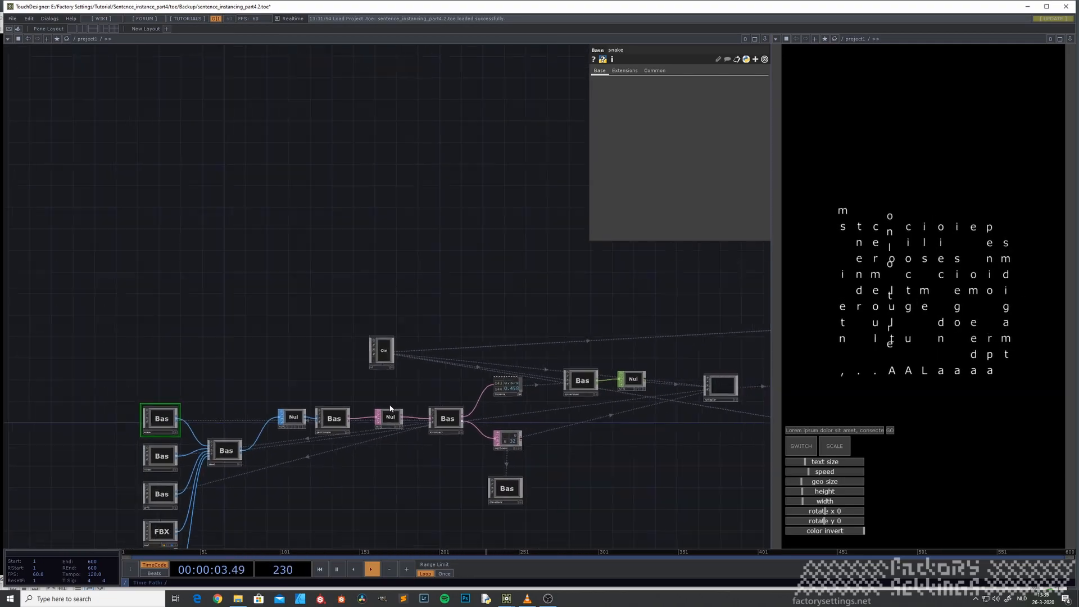
scroll(197, 436, "up", 5)
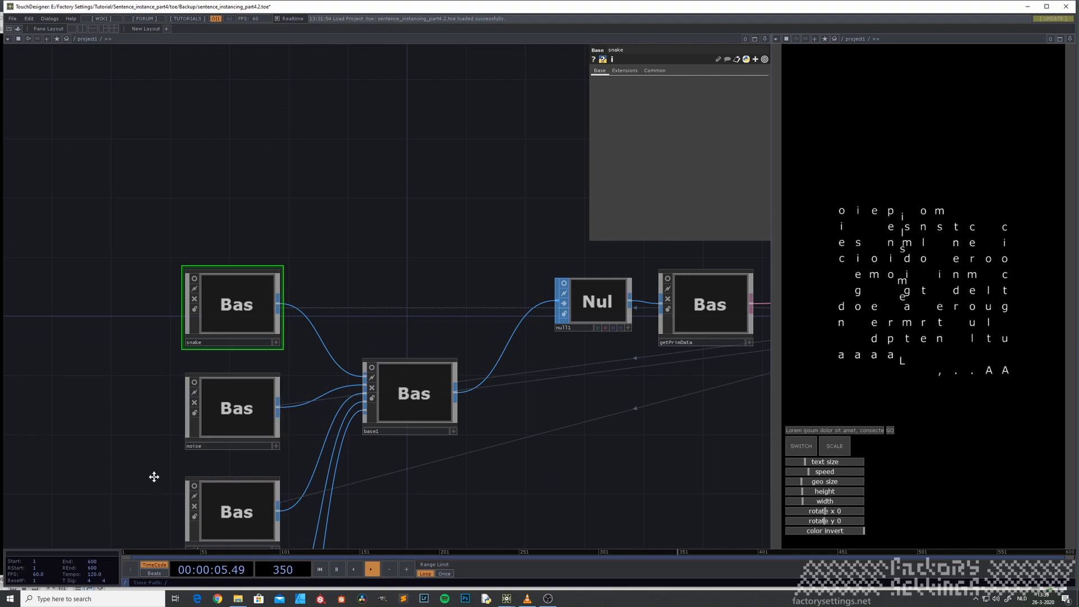
left_click_drag(156, 487, 151, 360)
scroll(218, 396, "up", 5)
left_click_drag(270, 266, 142, 351)
left_click_drag(371, 356, 340, 327)
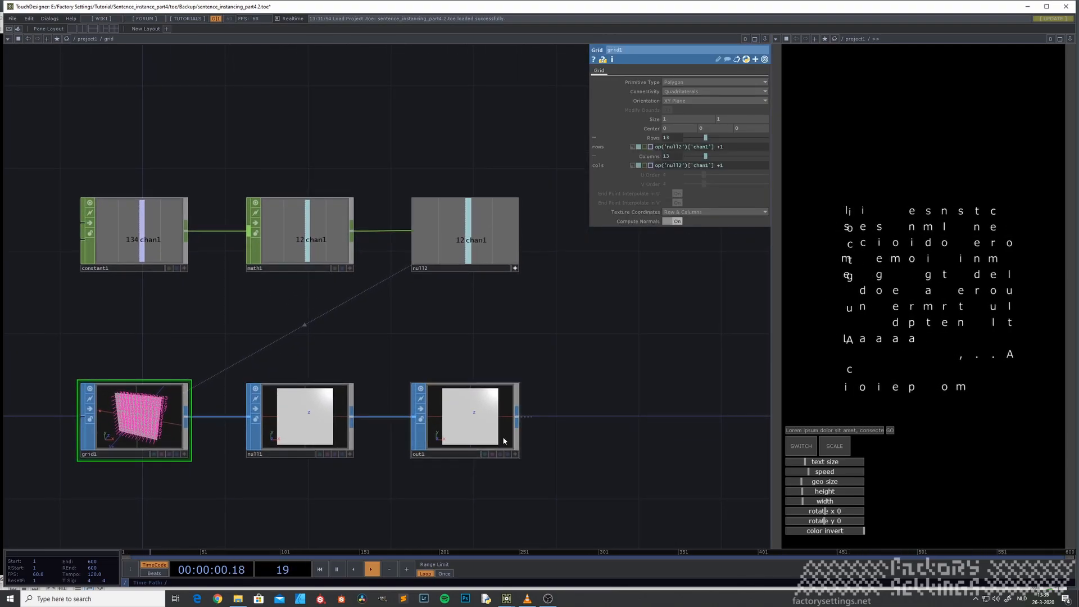
middle_click(458, 424)
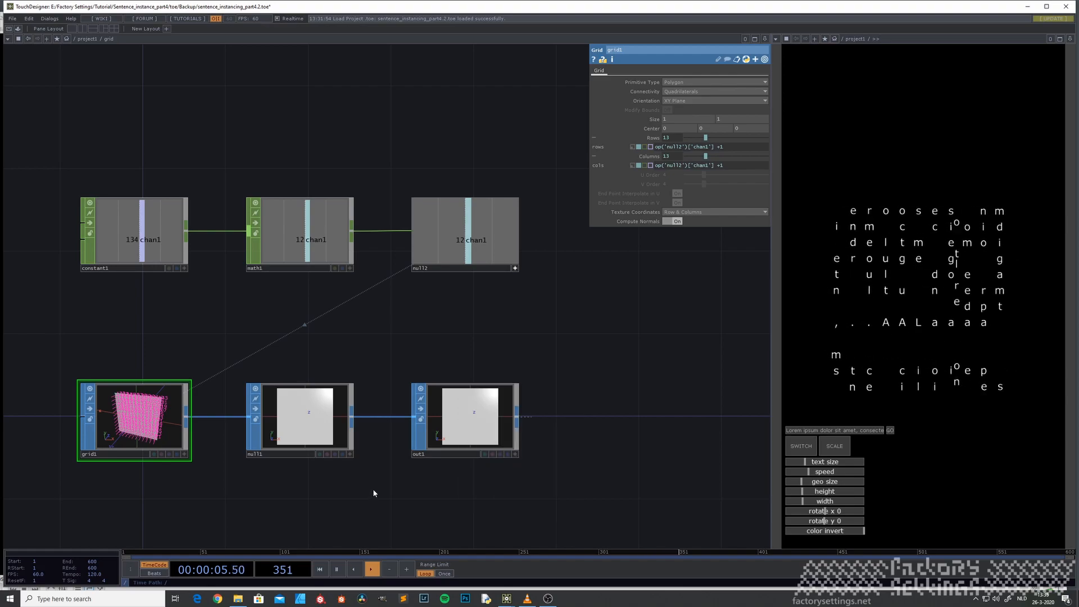
Step: Return to project1, enter the snake network and check the operator info of pattern1
key("u")
double_click(228, 184)
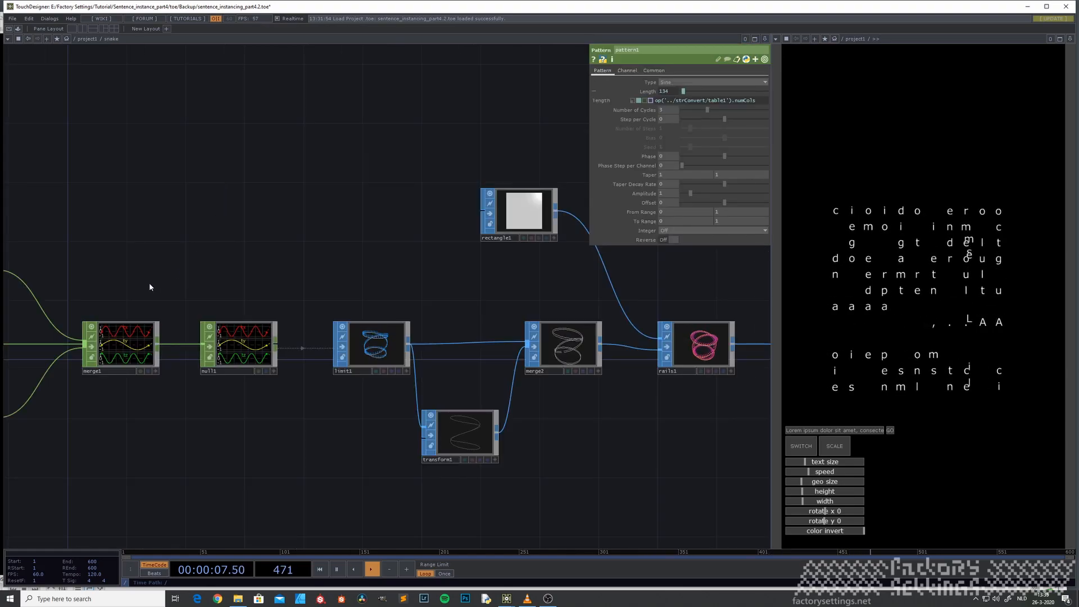
middle_click(313, 253)
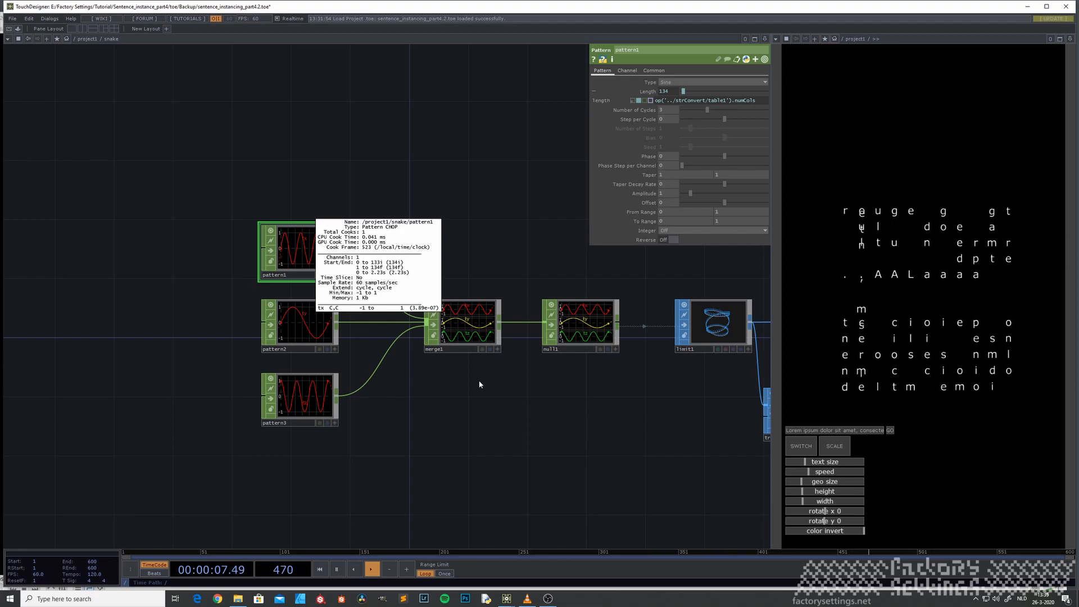
scroll(480, 384, "down", 5)
Step: Go back up to project1 and examine the last rows of the instance table for the grid layout
key("u")
left_click_drag(570, 386, 338, 438)
scroll(459, 396, "down", 4)
left_click_drag(459, 407, 317, 448)
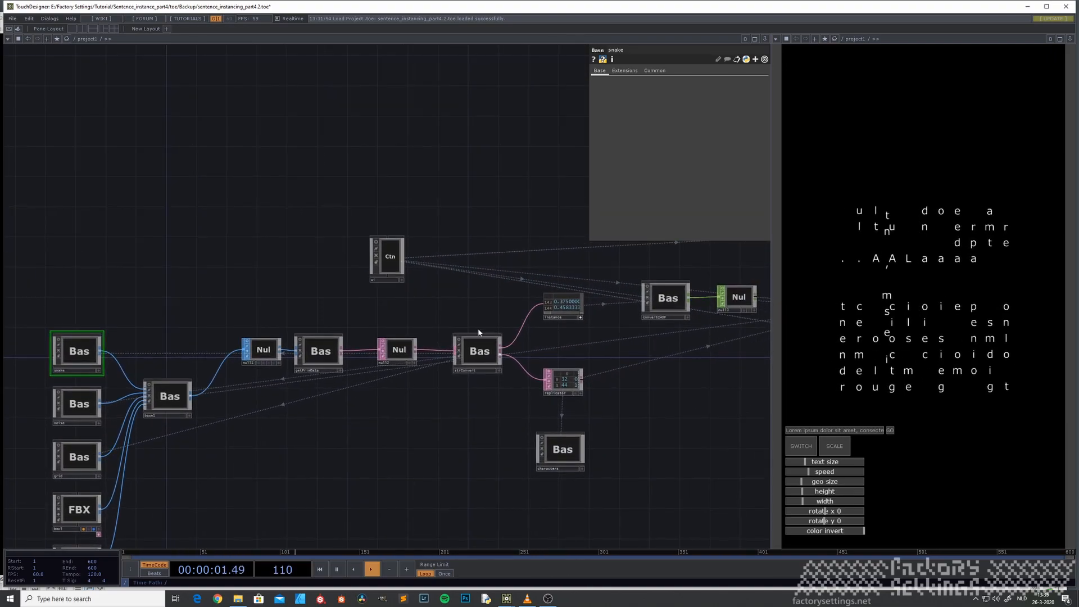
left_click_drag(484, 302, 413, 320)
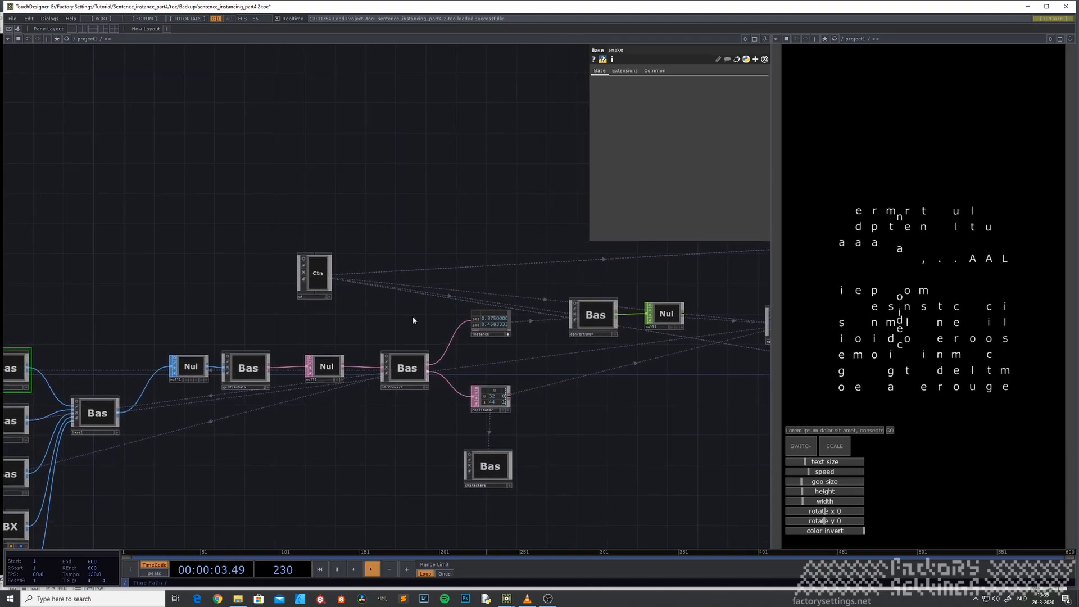
left_click_drag(392, 455, 286, 473)
scroll(375, 386, "up", 8)
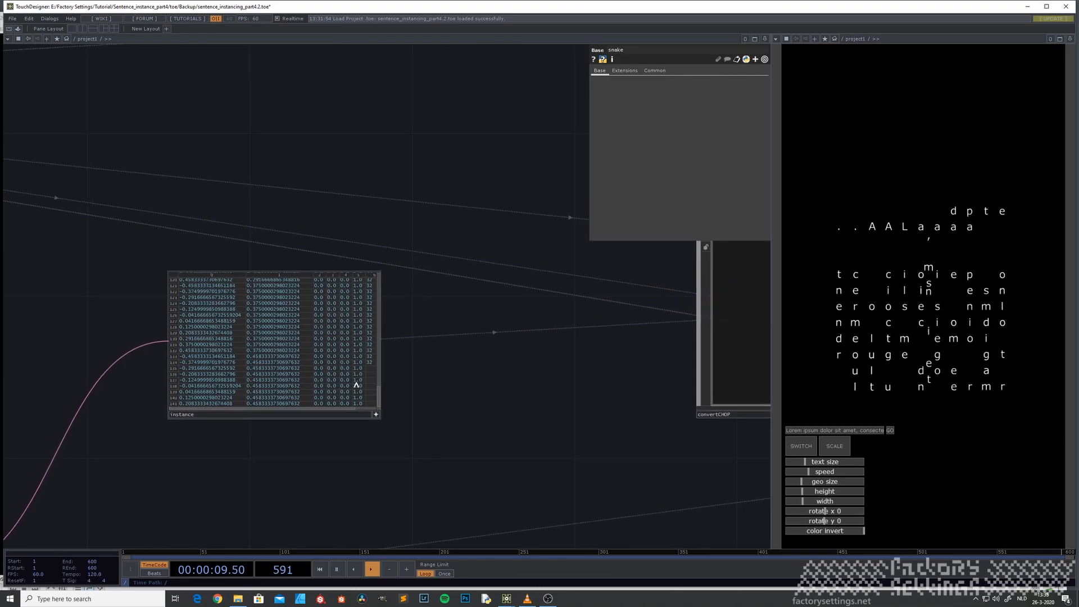
scroll(349, 444, "up", 3)
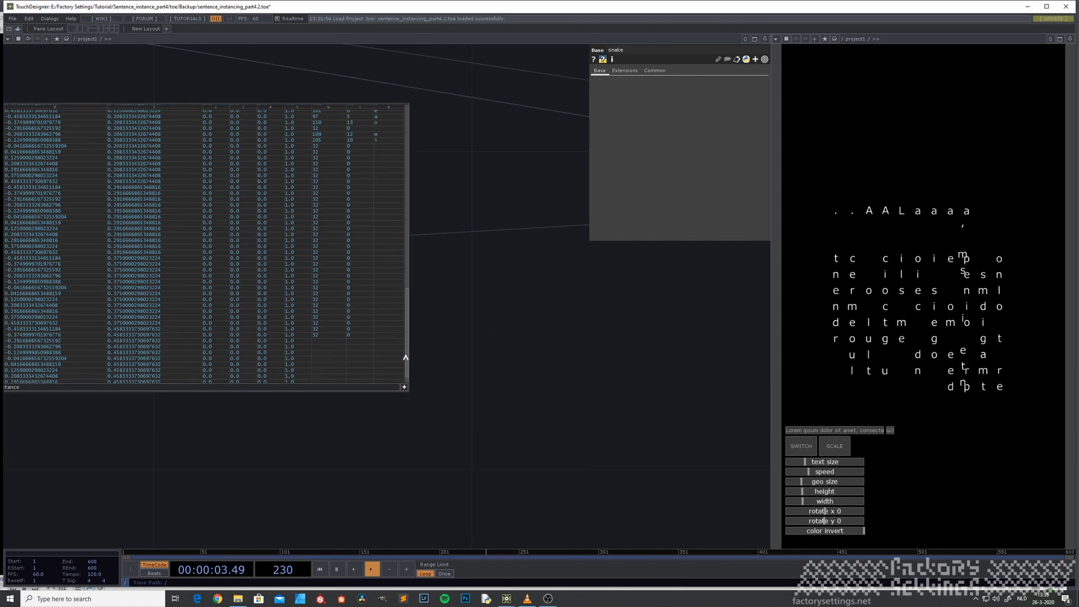
scroll(348, 343, "down", 1)
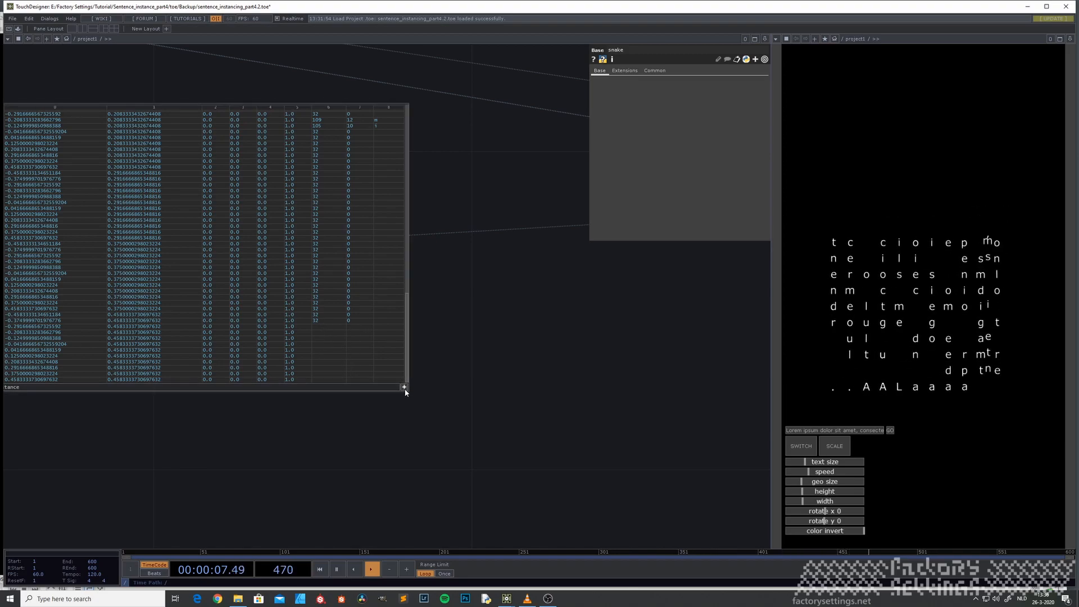
Step: Enter the nonkepler network in project1 and open its instance0 component
scroll(408, 390, "down", 5)
left_click_drag(451, 444, 198, 467)
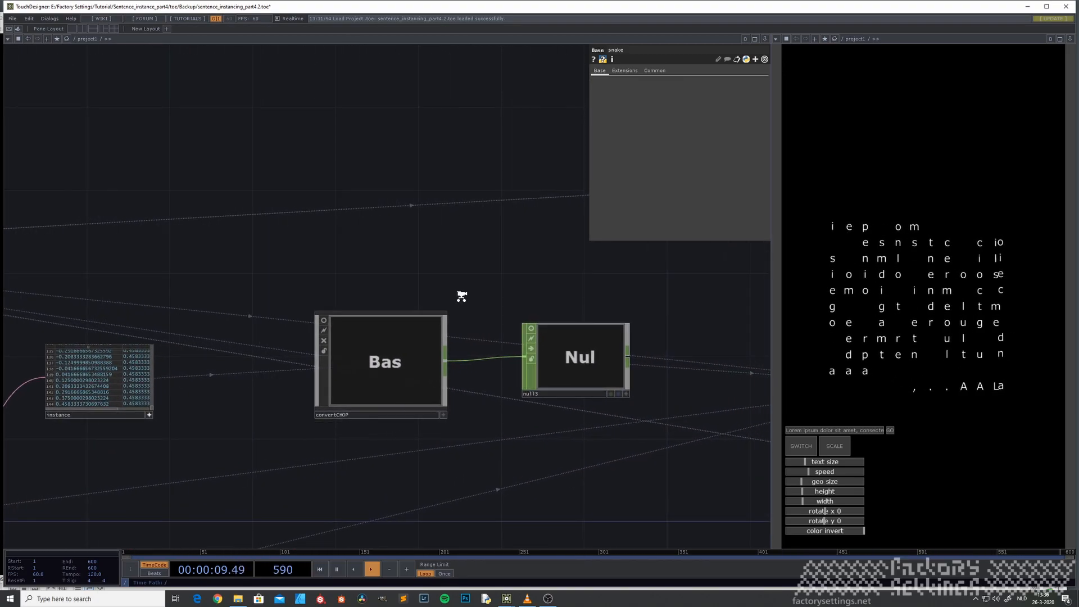
scroll(463, 296, "down", 5)
left_click_drag(559, 282, 467, 308)
left_click(537, 353)
key("i")
left_click_drag(288, 243, 155, 248)
middle_click_drag(155, 248, 370, 269)
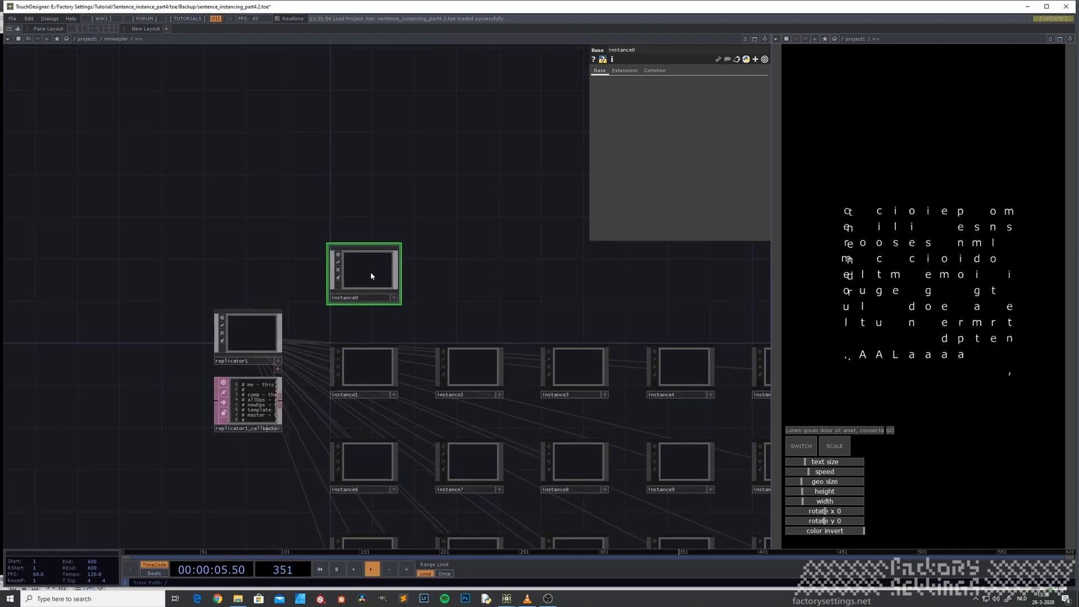
key("i")
Step: Examine the channel graph of sort1 inside instance0
left_click_drag(381, 472, 248, 409)
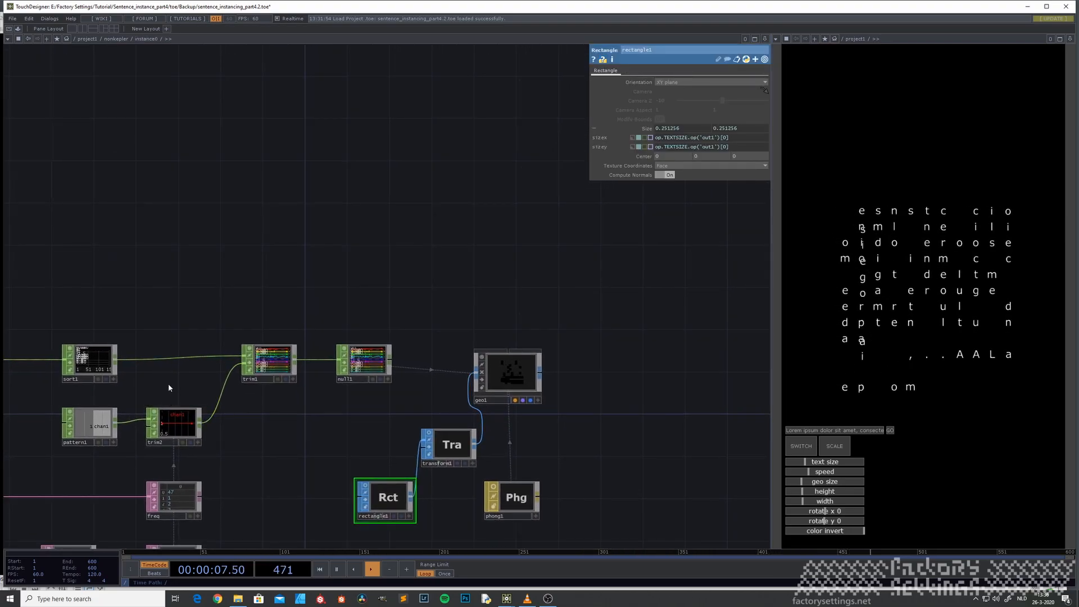
left_click_drag(168, 388, 272, 373)
middle_click_drag(105, 375, 158, 368)
left_click_drag(187, 368, 457, 380)
middle_click_drag(176, 239, 231, 241)
left_click_drag(722, 236, 329, 291)
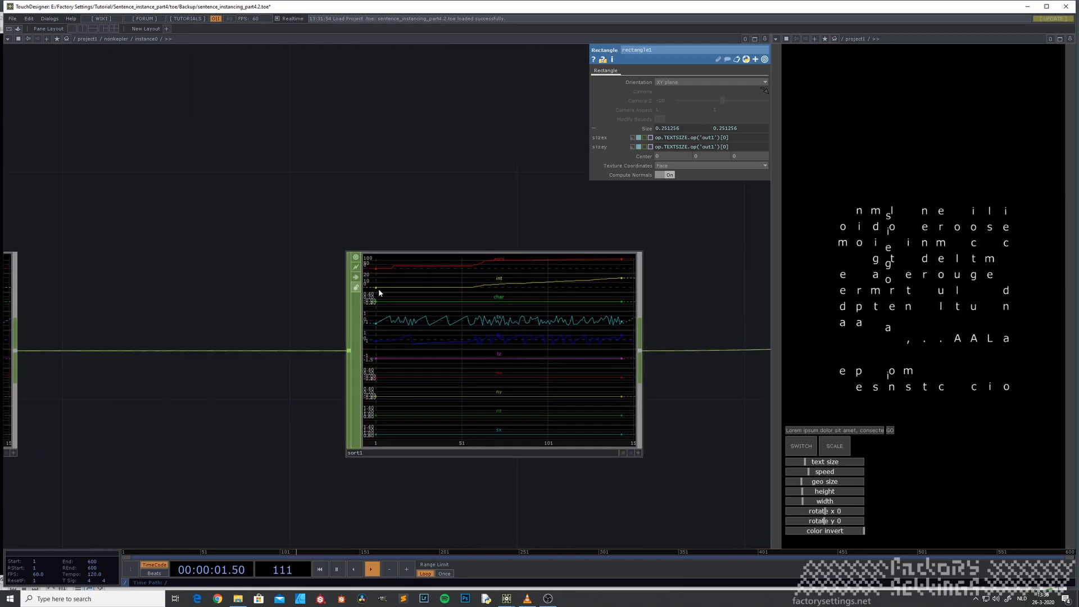
left_click_drag(229, 302, 173, 312)
middle_click_drag(228, 308, 266, 309)
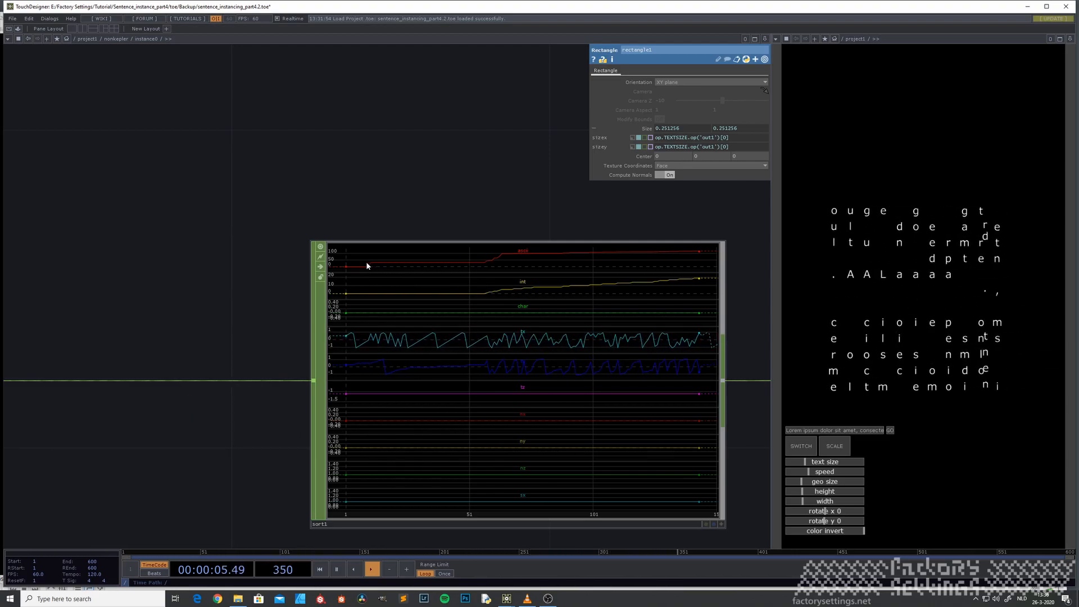
Step: Examine the channel graph of trim1, which follows sort1 in the operator chain
left_click_drag(264, 450, 182, 412)
scroll(181, 413, "down", 4)
left_click_drag(713, 435, 240, 404)
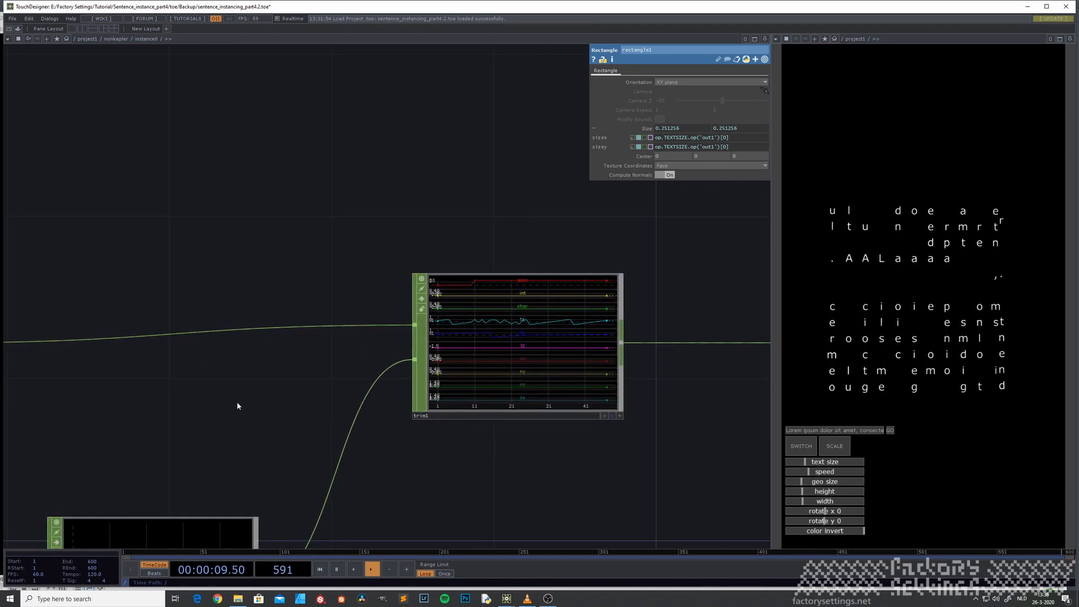
scroll(487, 334, "up", 5)
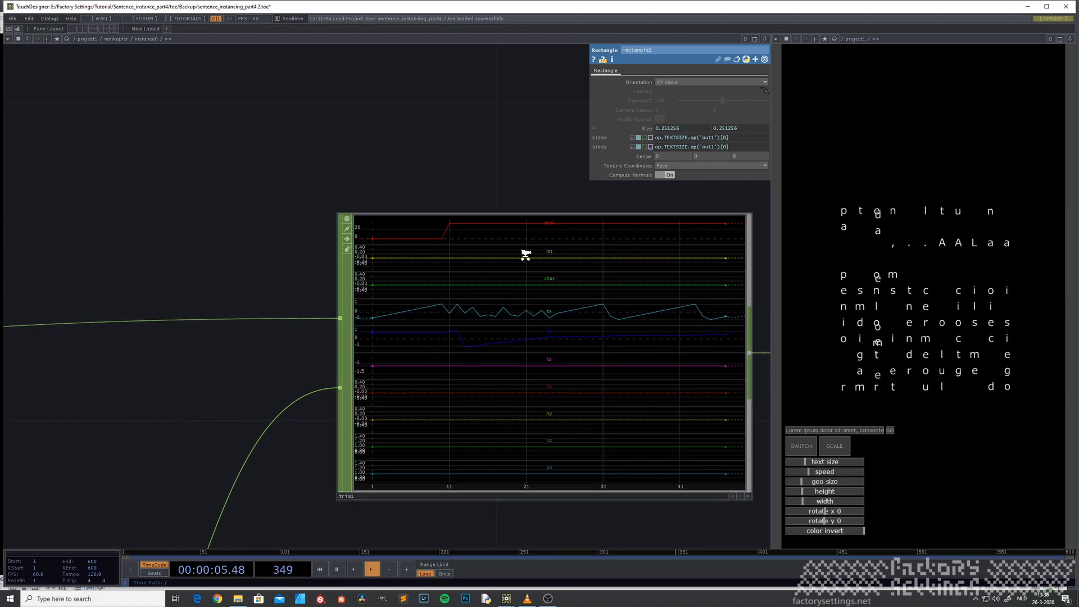
scroll(525, 256, "down", 5)
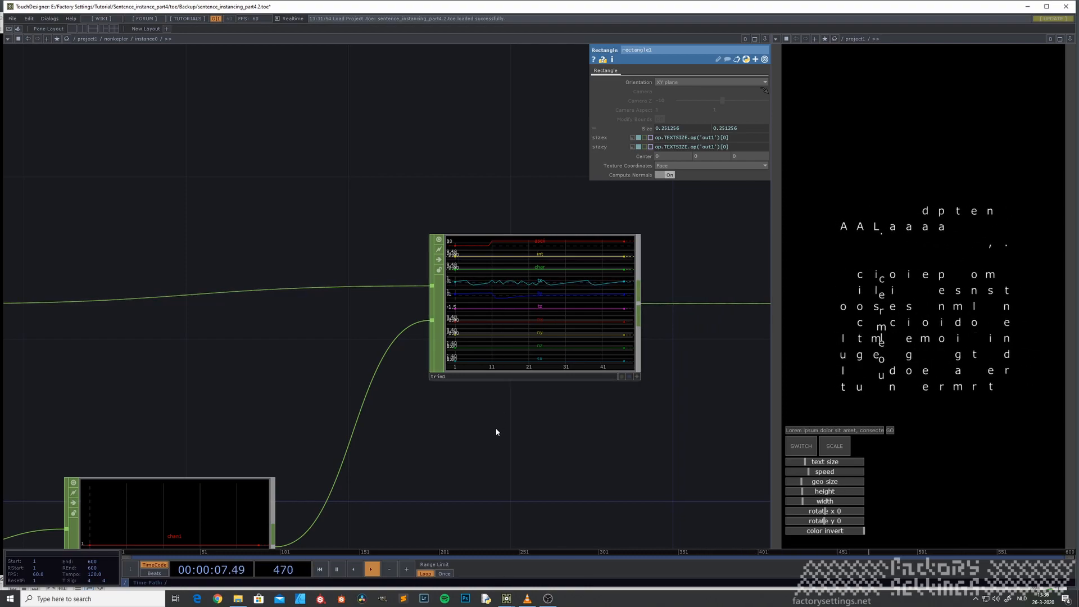
Step: Leave instance0 and nonkepler to return to project1, and enter the strConvert network
scroll(506, 444, "down", 3)
scroll(515, 451, "down", 2)
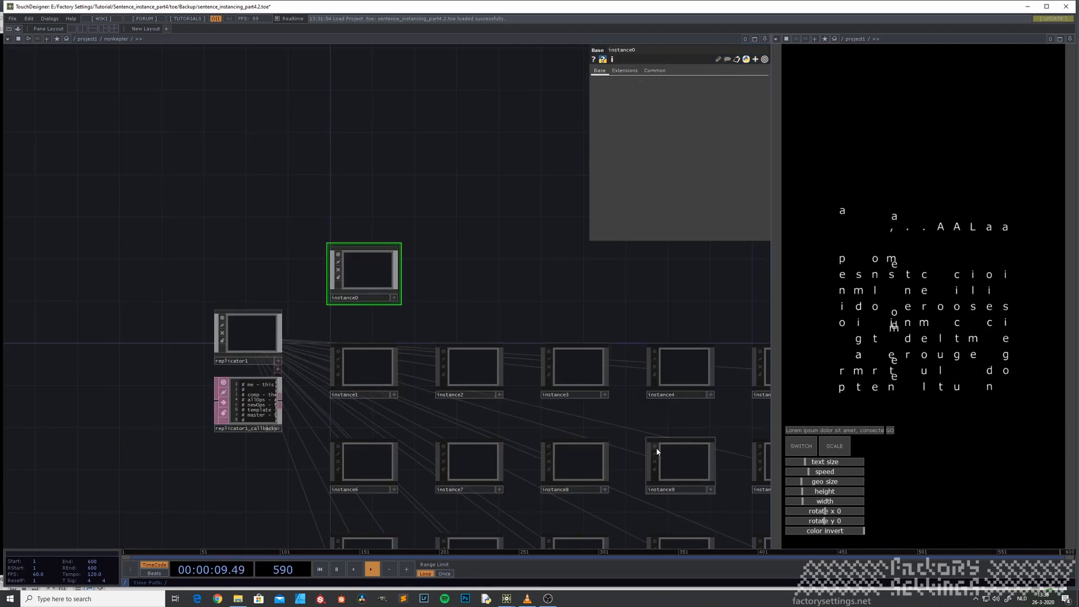
scroll(361, 267, "up", 3)
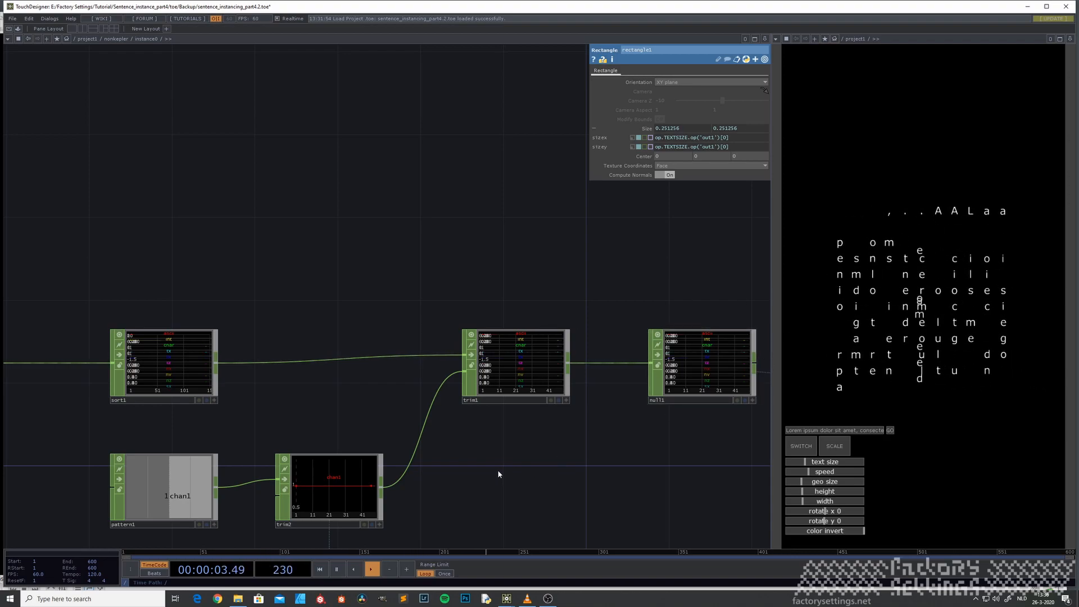
scroll(410, 423, "down", 5)
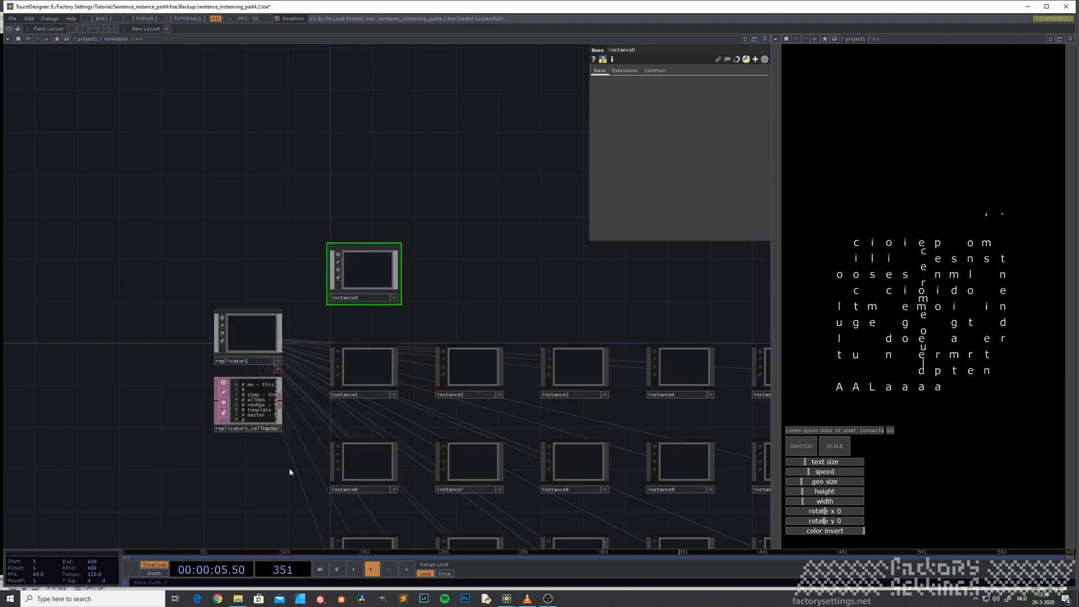
scroll(268, 485, "down", 3)
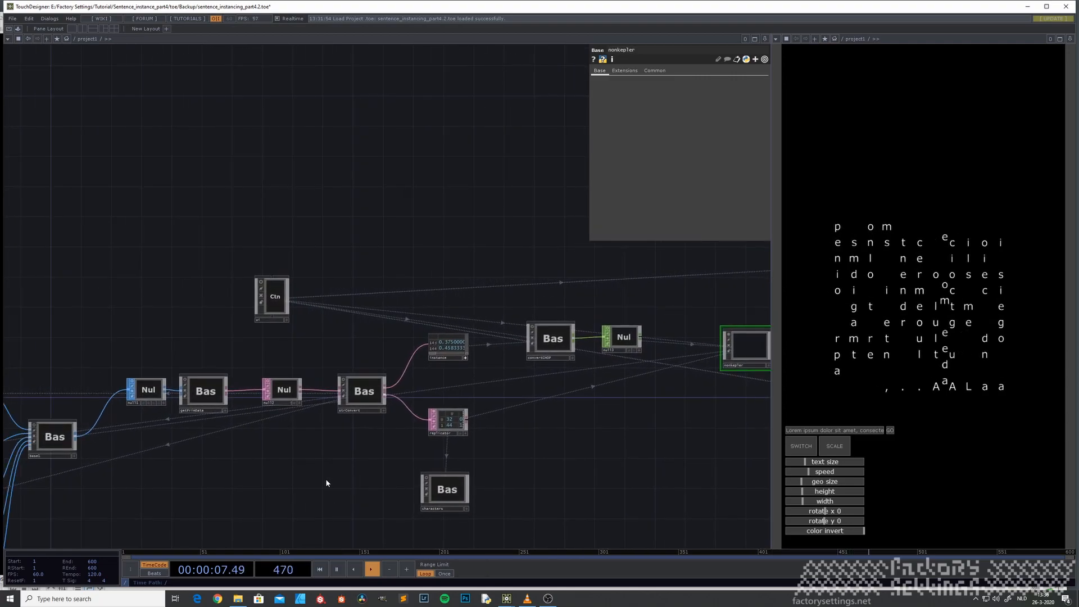
scroll(307, 461, "up", 2)
left_click_drag(328, 448, 340, 485)
scroll(393, 404, "up", 3)
scroll(242, 461, "down", 6)
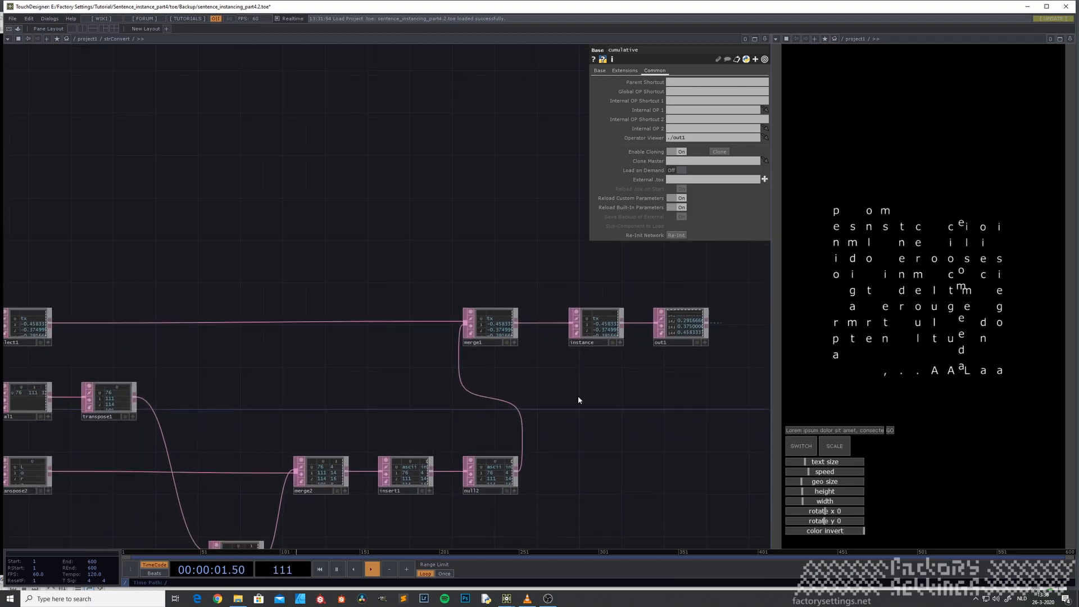
Step: Examine the ascii, int and char rows of the null2 table through its last rows
scroll(439, 448, "up", 6)
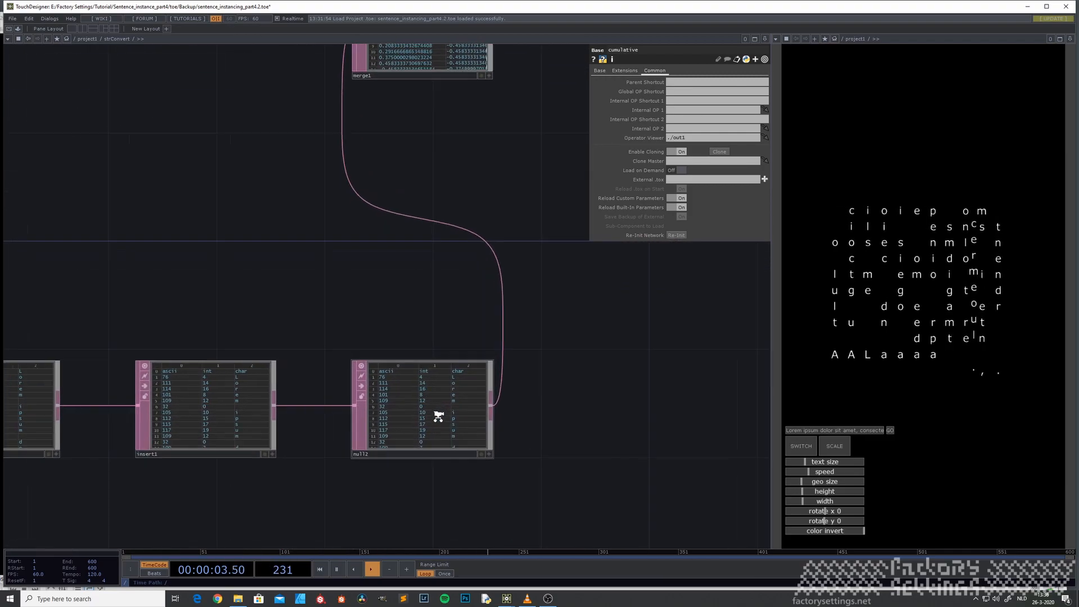
left_click(515, 475)
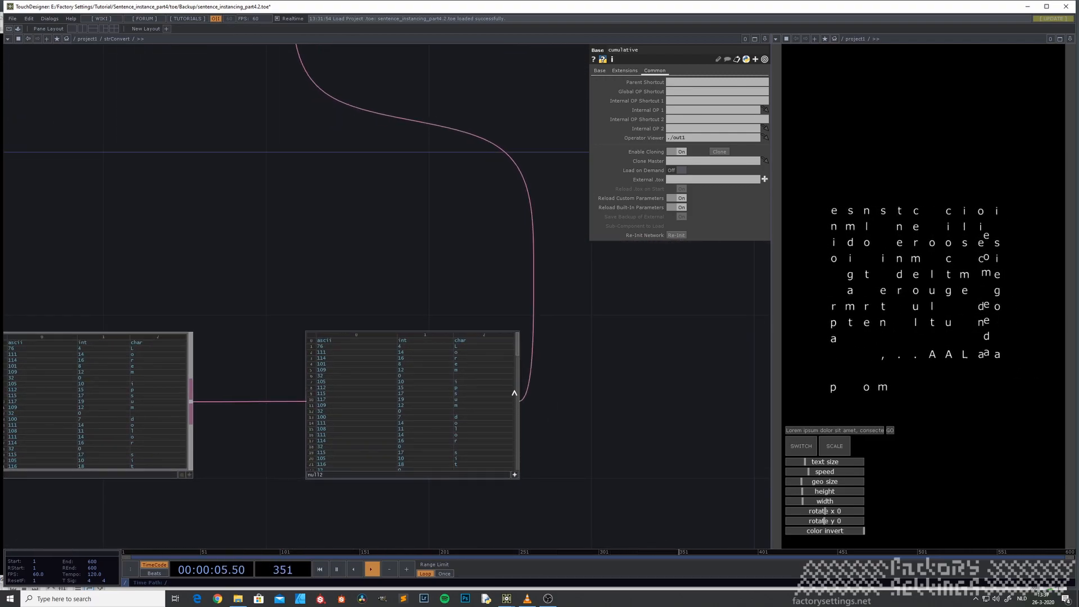
scroll(509, 462, "down", 20)
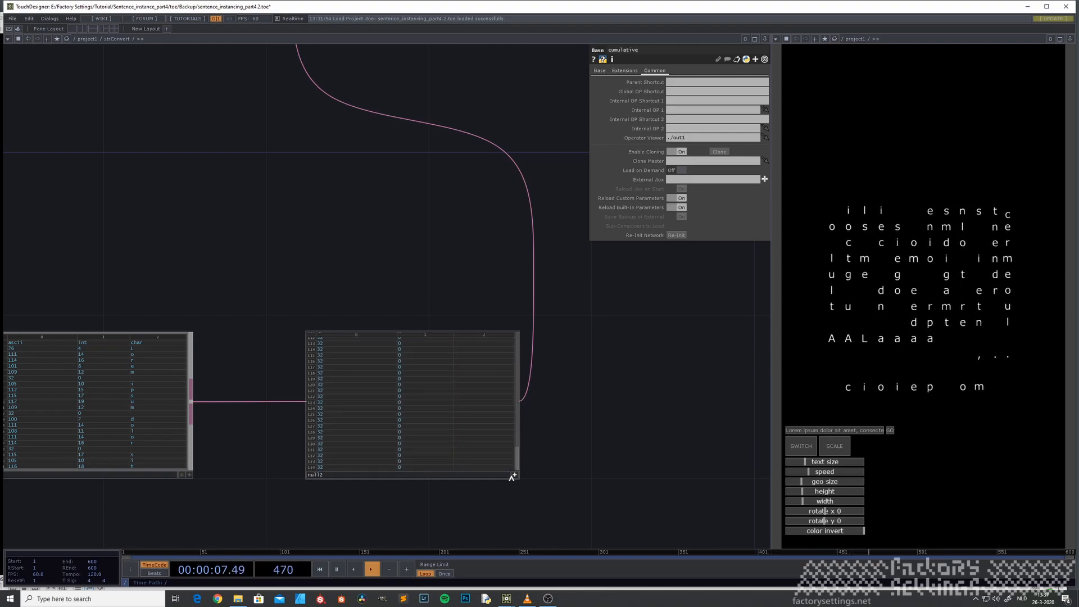
left_click_drag(516, 440, 517, 353)
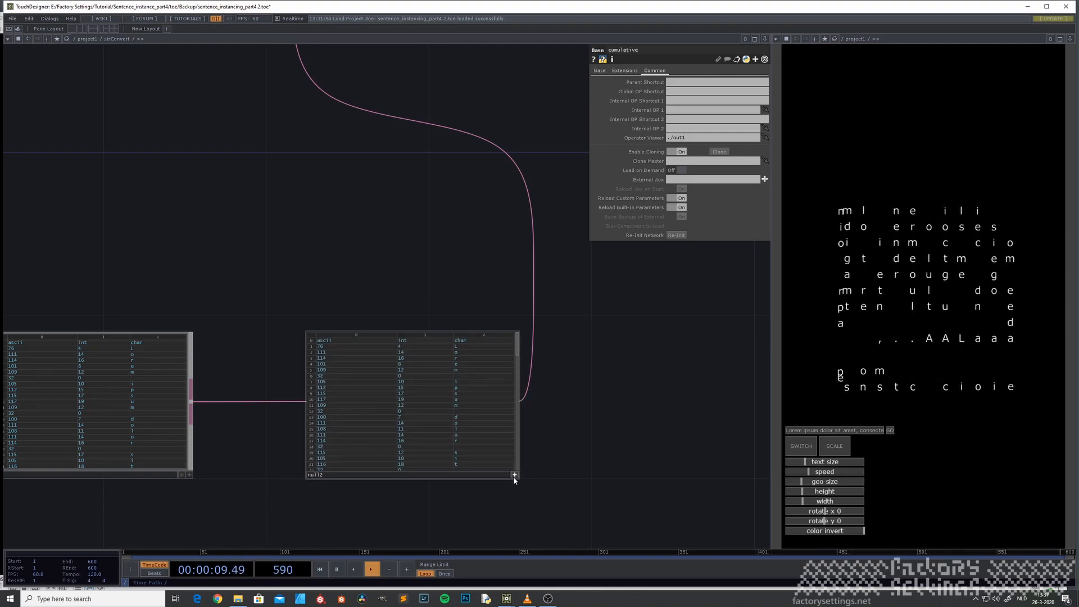
scroll(268, 344, "down", 4)
scroll(279, 354, "down", 2)
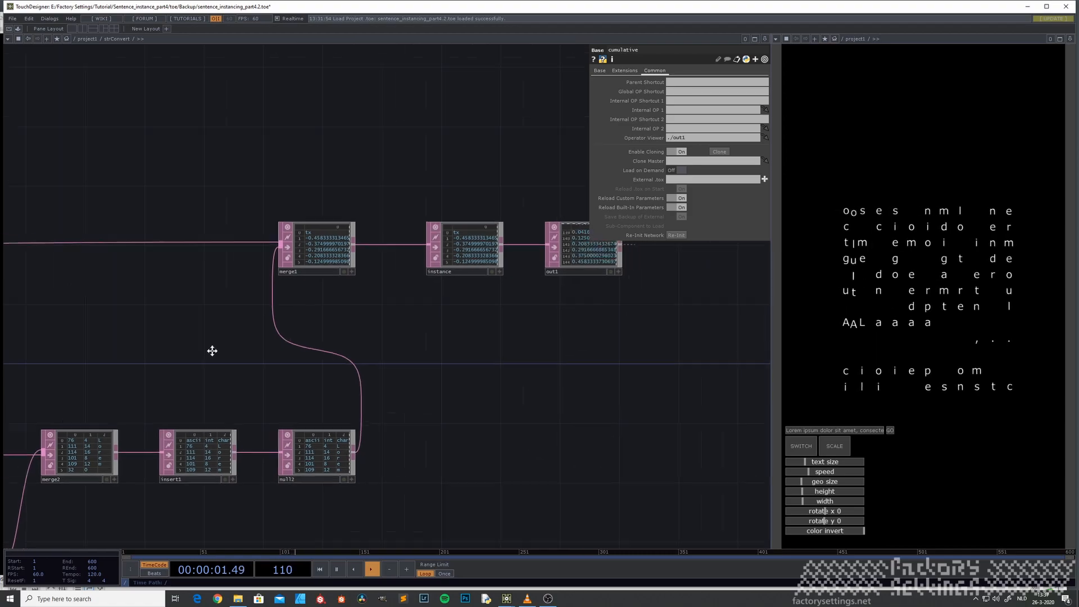
Step: Examine the last rows of the out1 table at the end of strConvert for points without characters
scroll(384, 329, "up", 6)
scroll(384, 329, "up", 2)
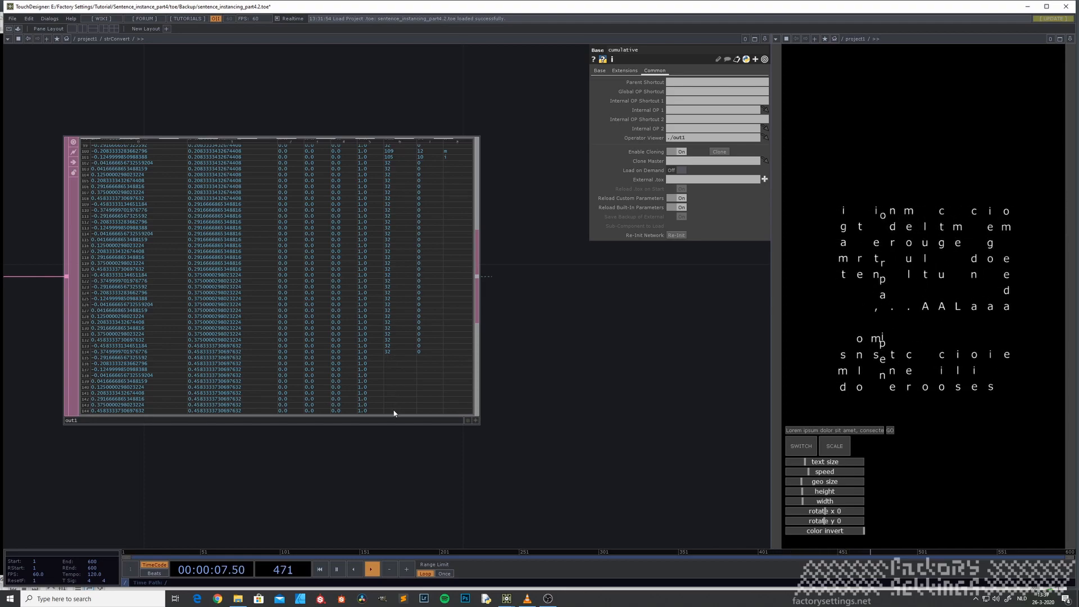
scroll(365, 438, "down", 8)
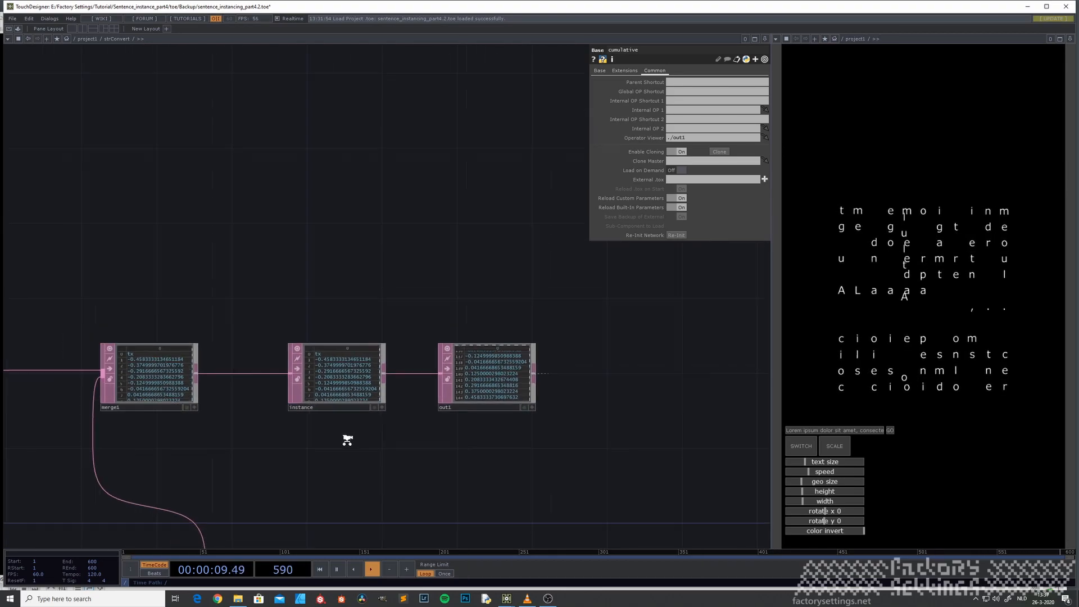
Step: Add a Constant CHOP below null1 near the start of the strConvert network
left_click_drag(153, 460, 380, 422)
left_click_drag(249, 434, 501, 386)
left_click_drag(127, 477, 426, 419)
left_click_drag(300, 433, 239, 392)
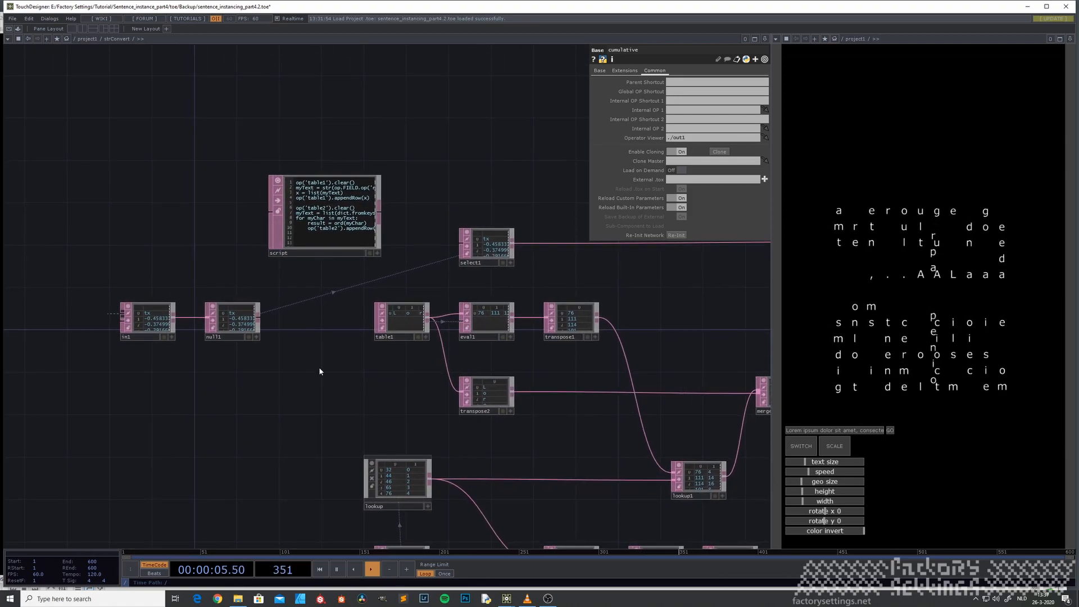
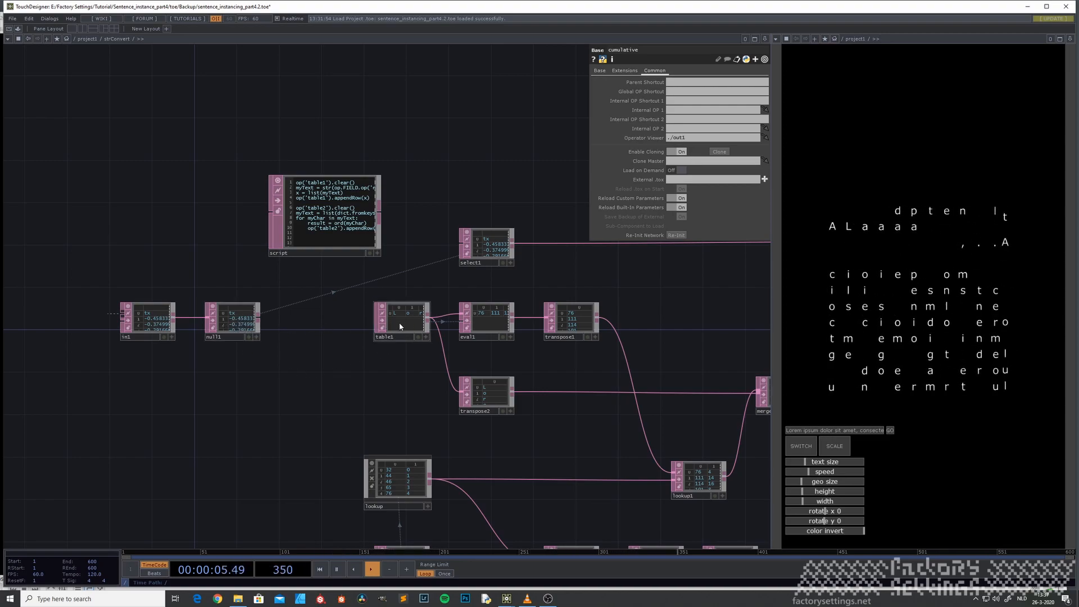
left_click_drag(261, 379, 297, 345)
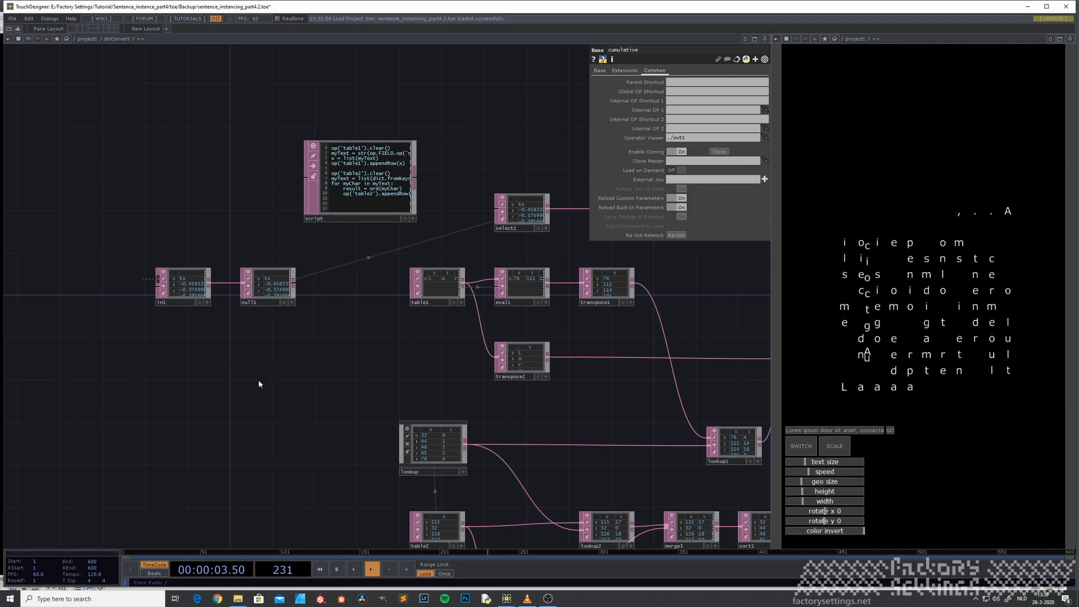
key("Tab")
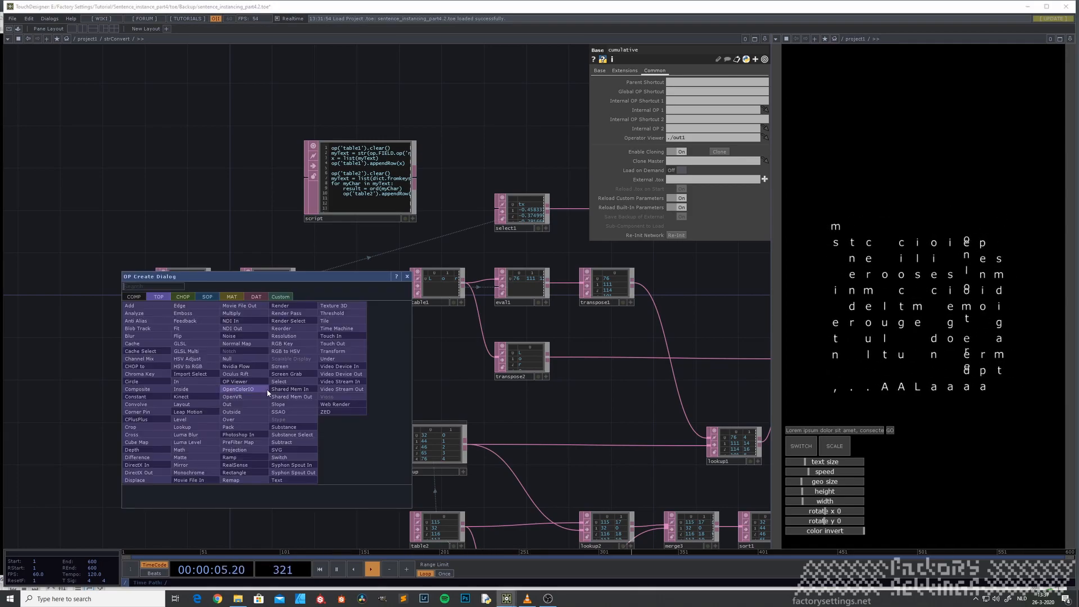
left_click(183, 297)
left_click(195, 329)
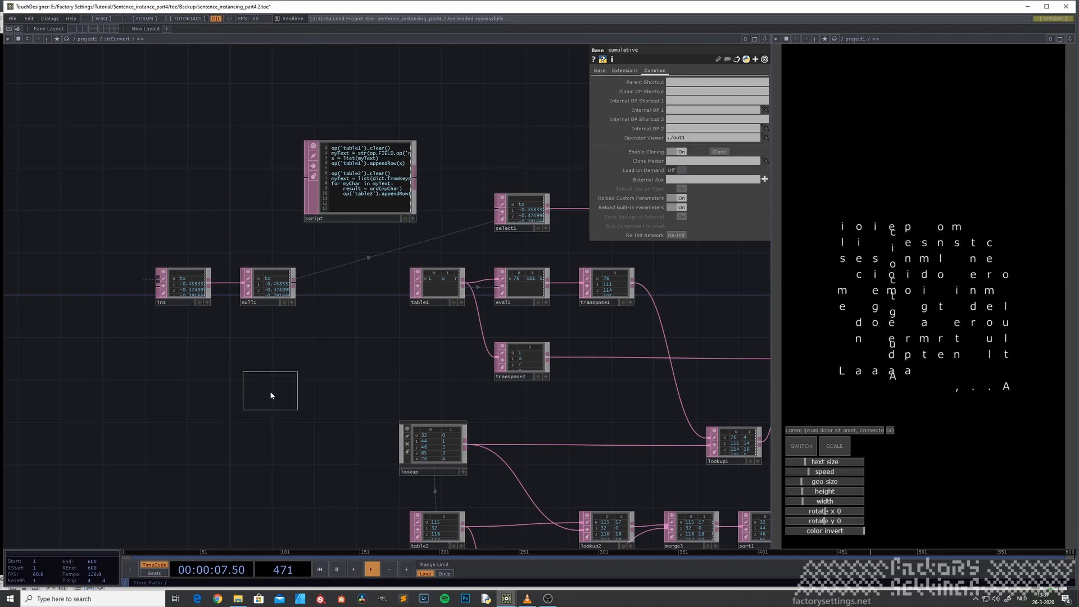
left_click(269, 397)
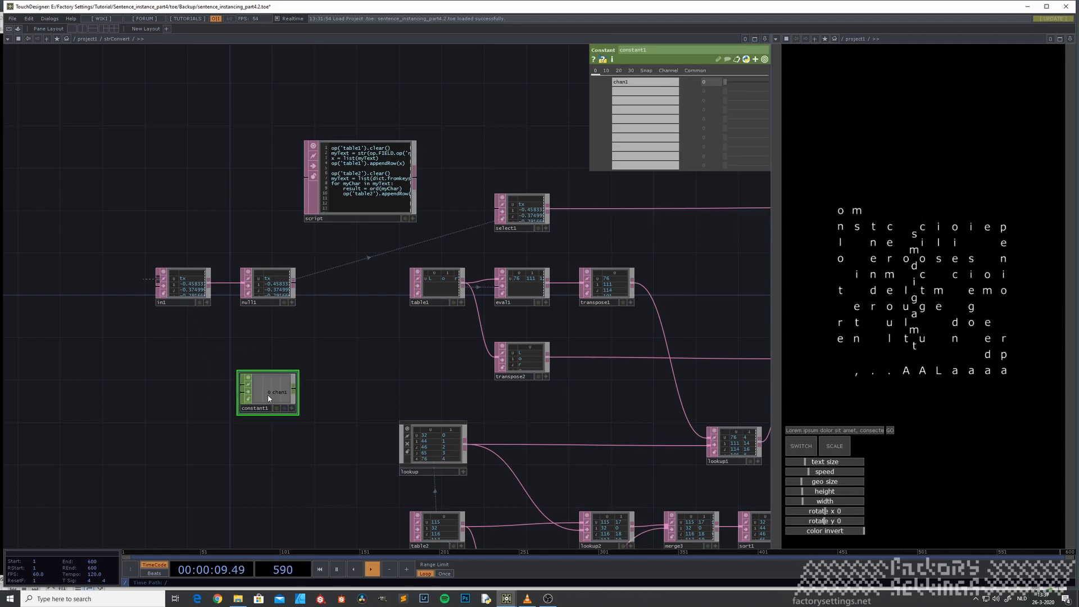
Step: Name the constant's first channel appendrow, set its value to the expression op('null1').numRows-1, and expand the parameter to show the expression
left_click_drag(589, 101, 469, 102)
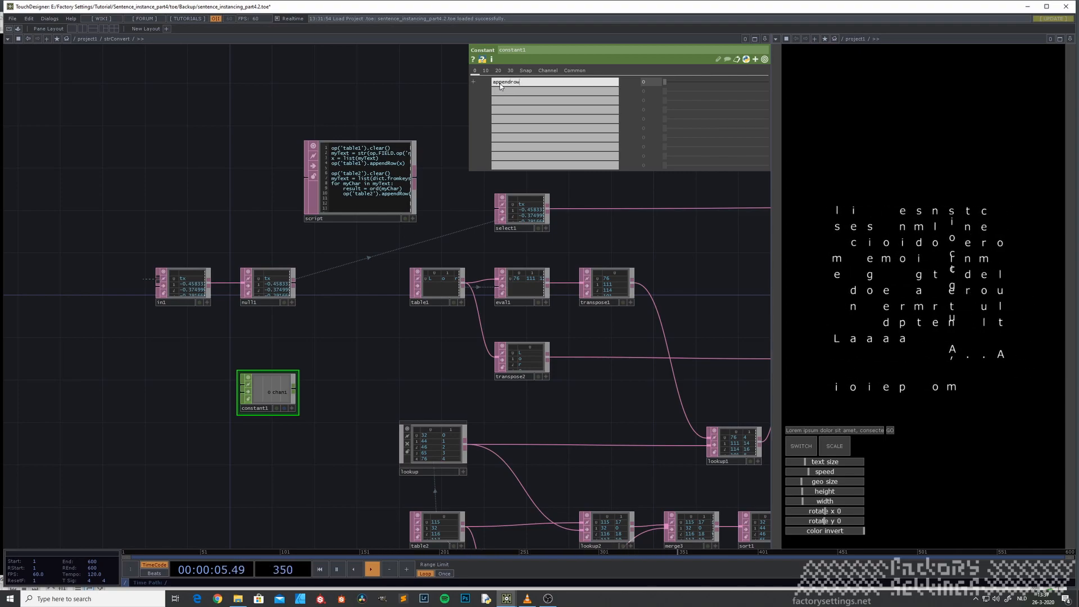
left_click(647, 83)
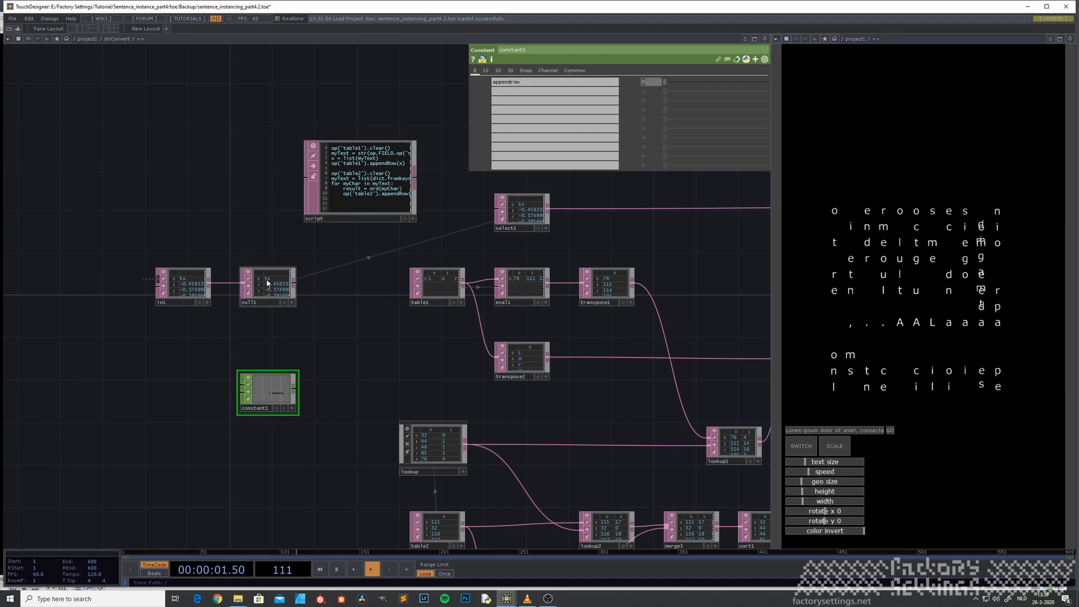
scroll(267, 283, "up", 4)
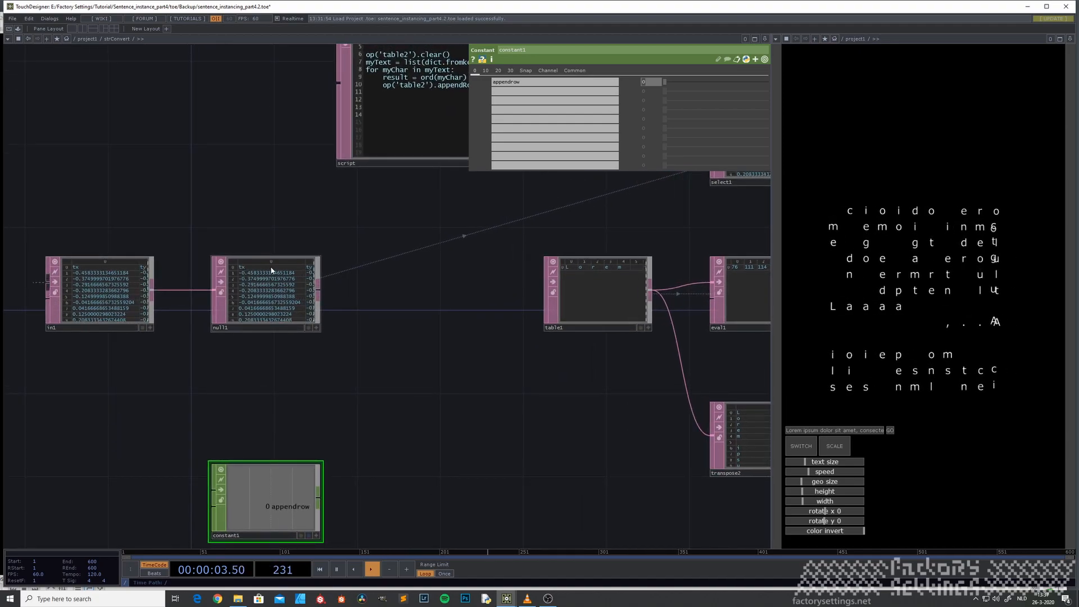
scroll(272, 276, "down", 2)
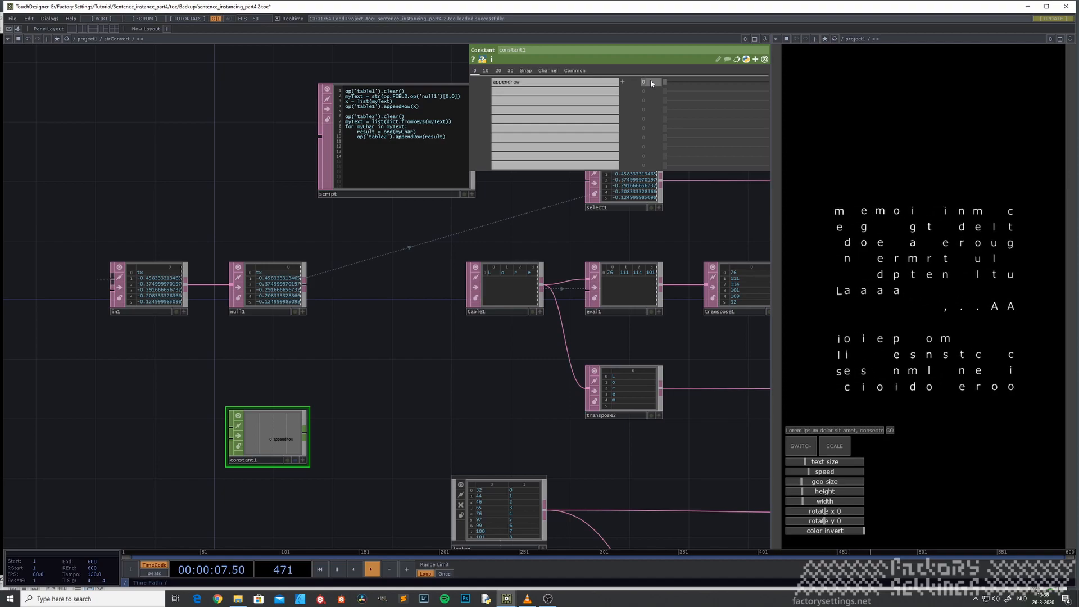
type("op")
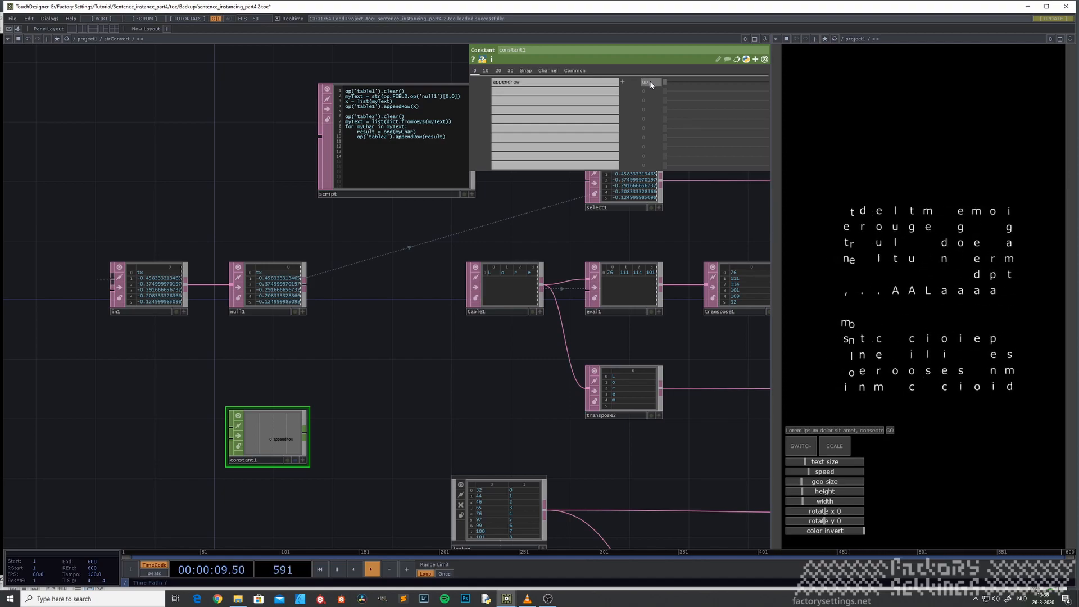
type("('null1")
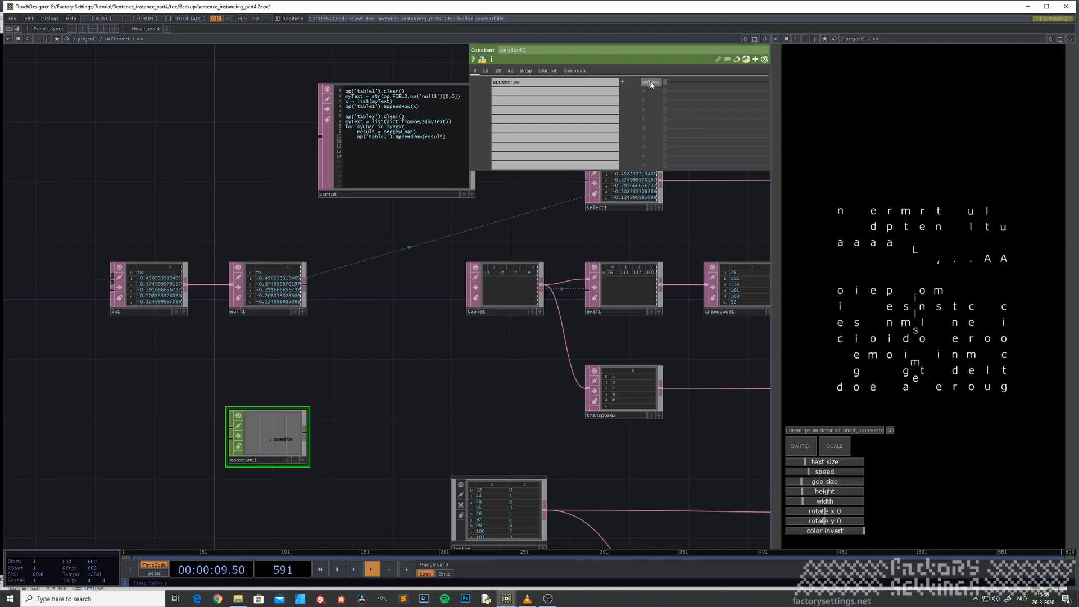
key("Return")
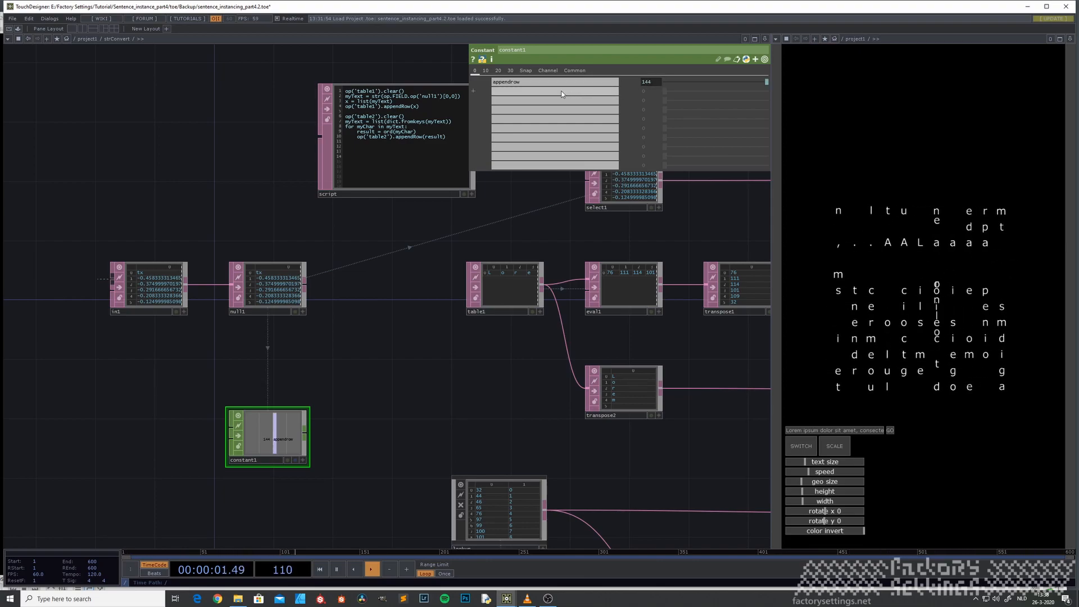
left_click_drag(469, 155, 226, 156)
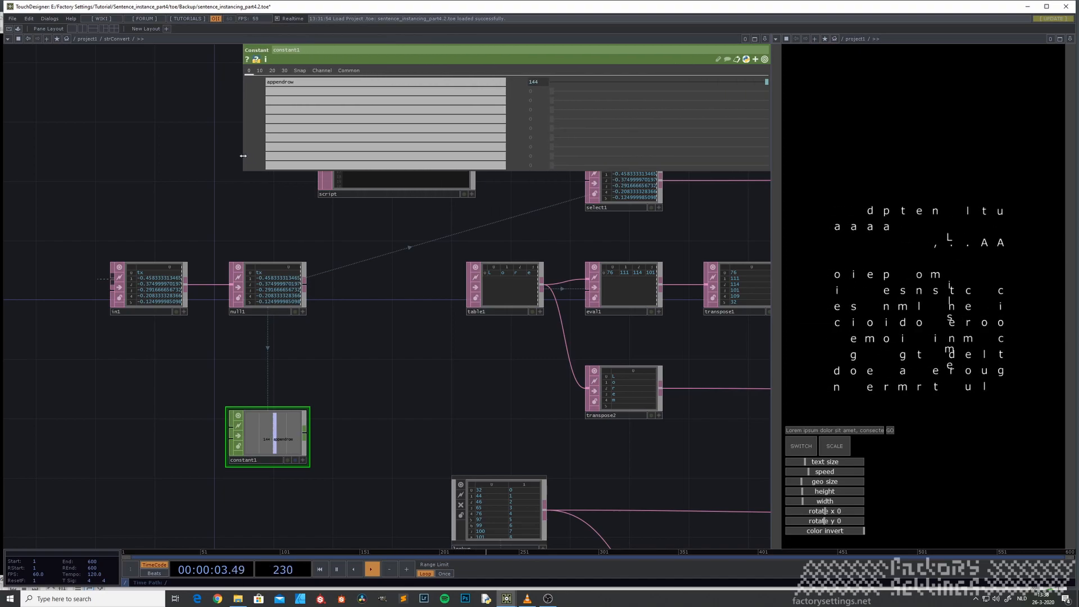
left_click(509, 82)
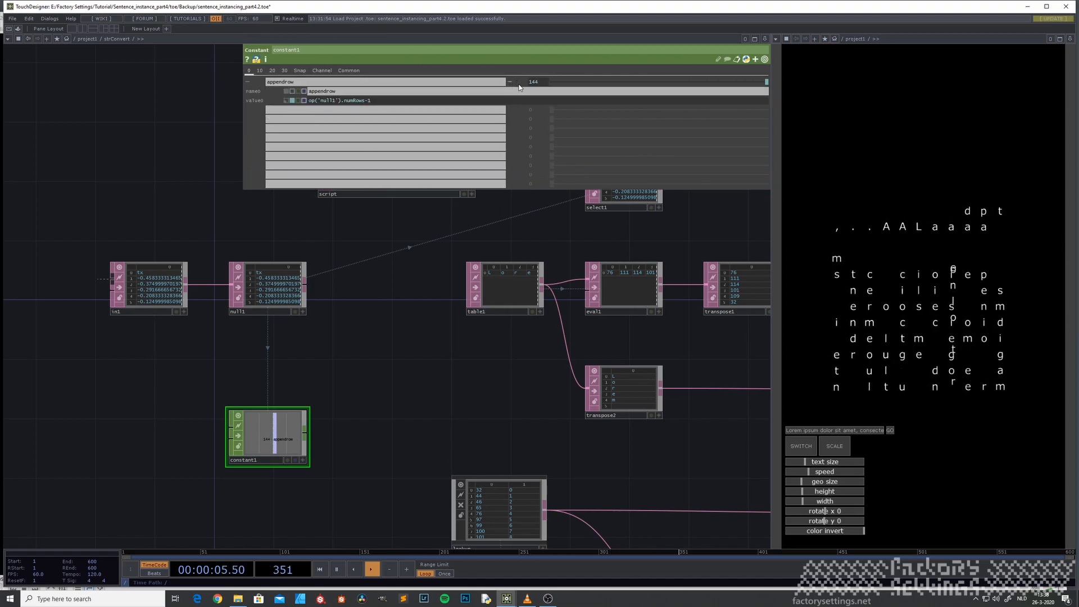
Step: Change the appendrow channel's value expression to (op('null1').numRows-1) - op('table1').numCols
type("(")
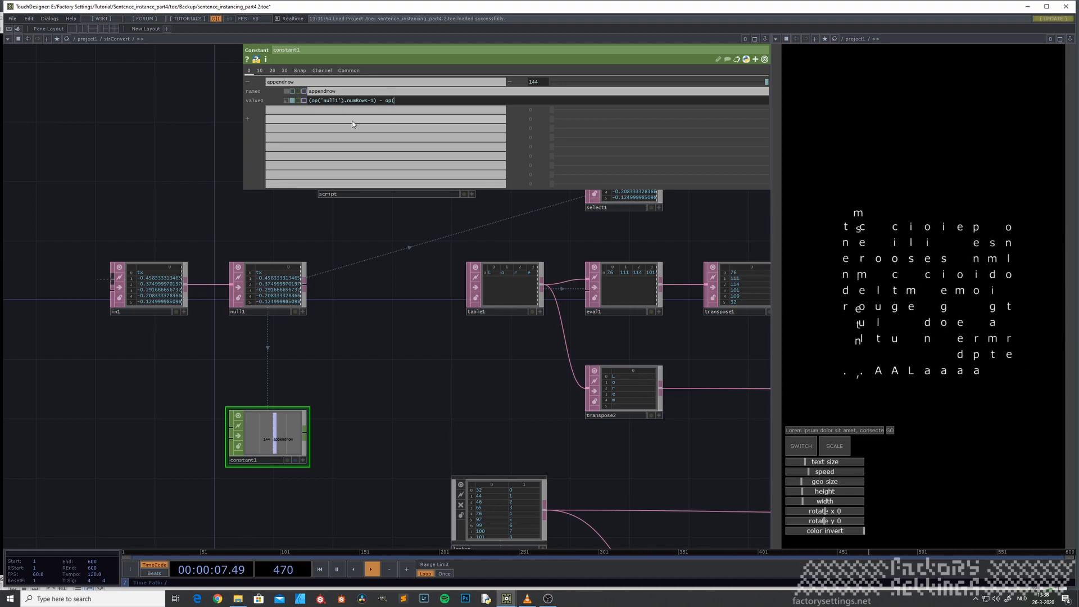
type("1")
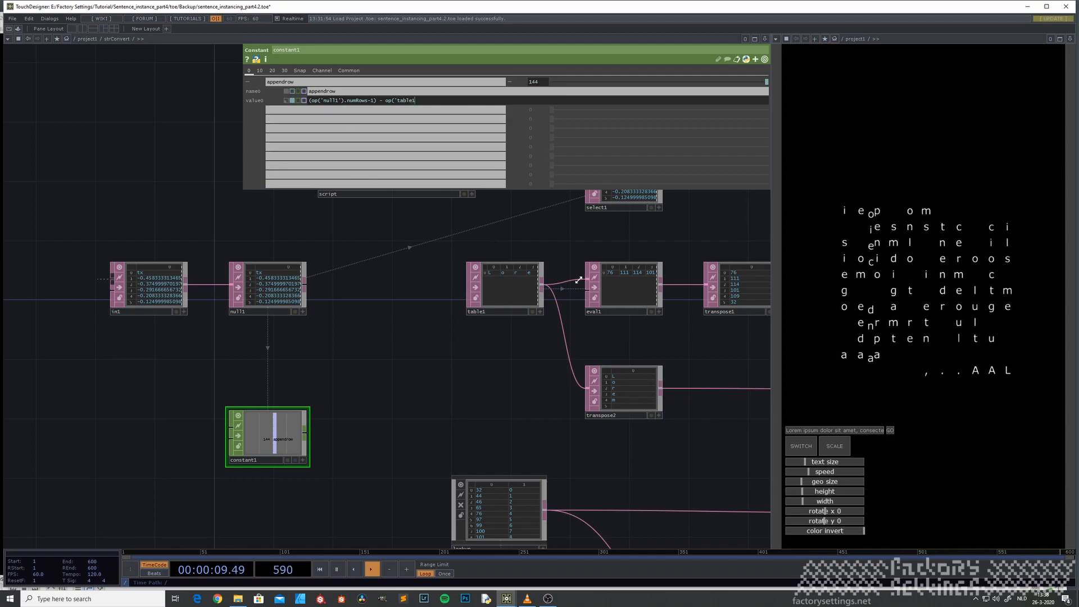
left_click(418, 104)
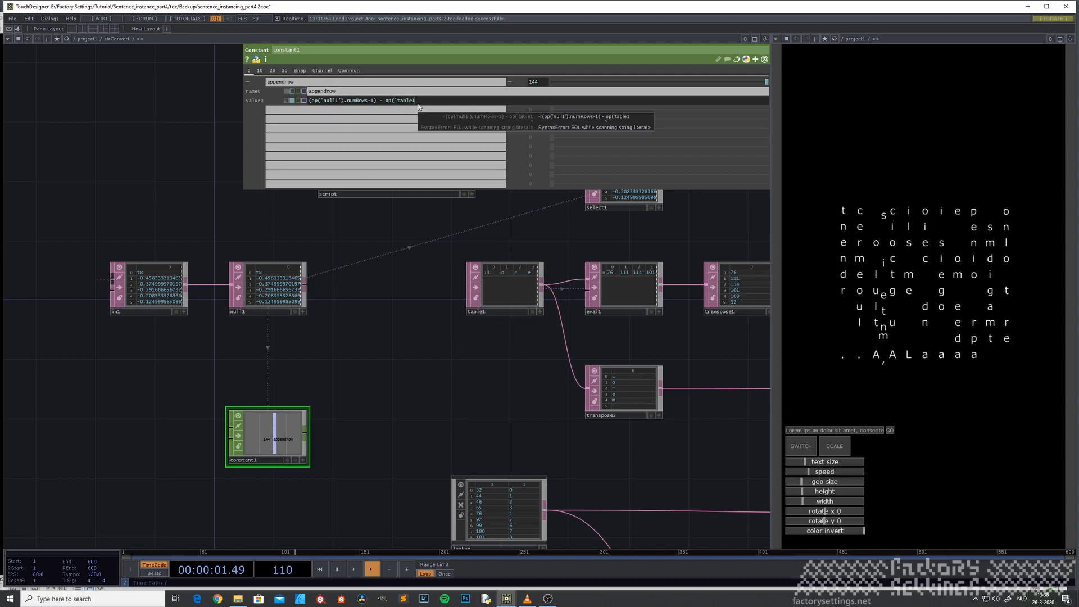
type("')")
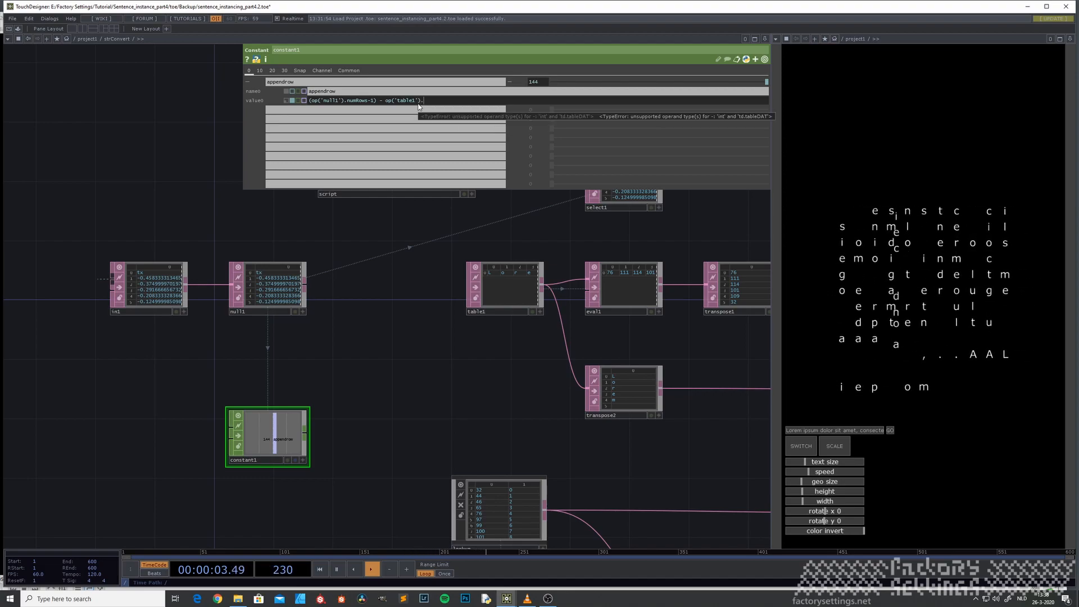
type(".numCols")
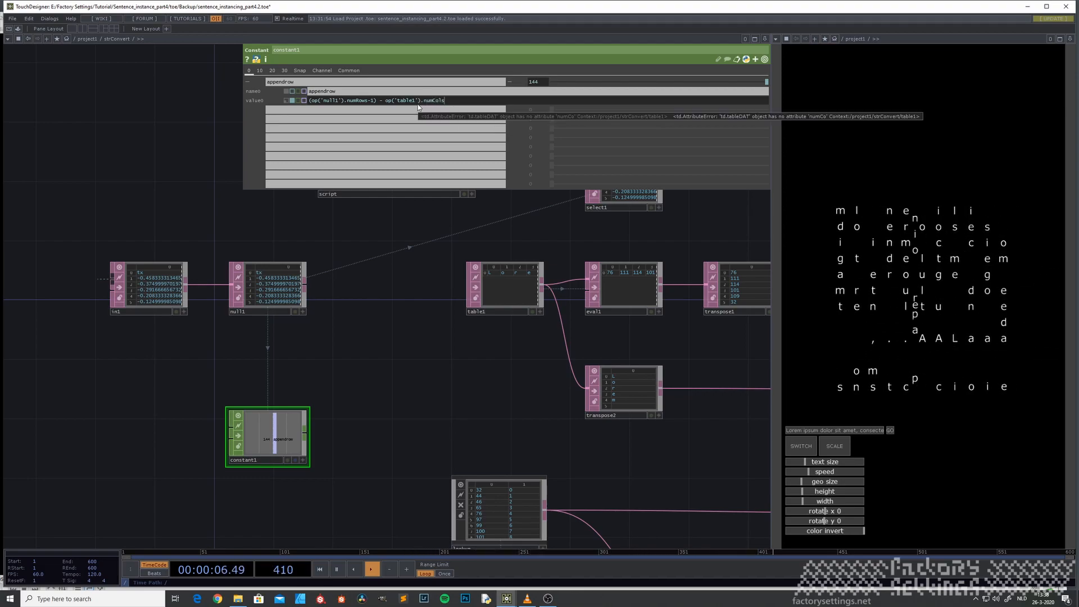
left_click(420, 334)
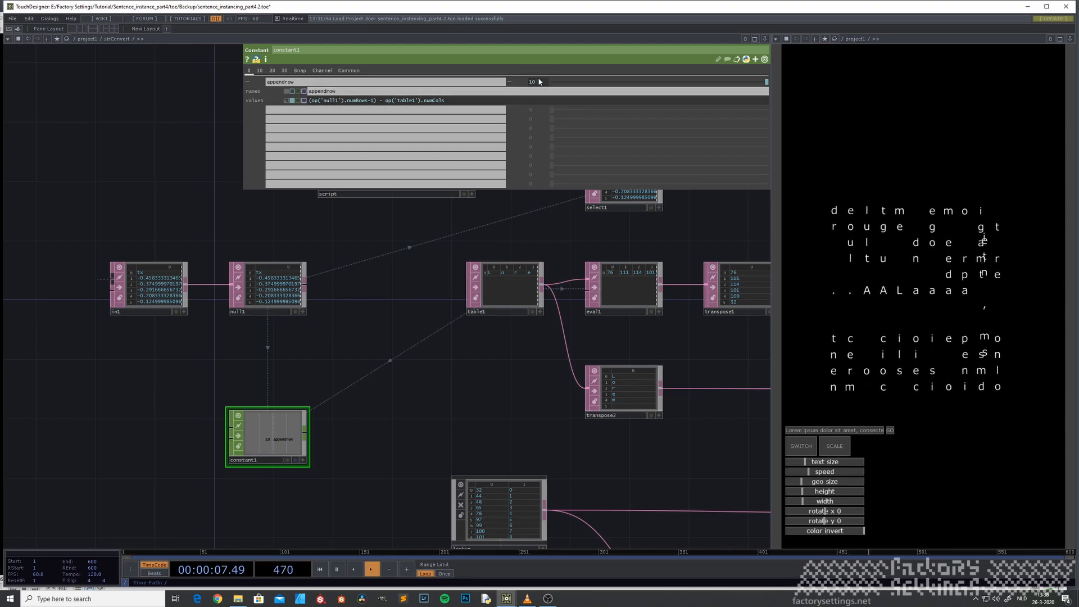
Step: Check the last rows of the out1 table at the end of the network against the calculated row difference
scroll(518, 384, "down", 3)
scroll(518, 384, "down", 1)
left_click_drag(524, 383, 333, 386)
left_click_drag(625, 332, 388, 351)
scroll(624, 308, "up", 5)
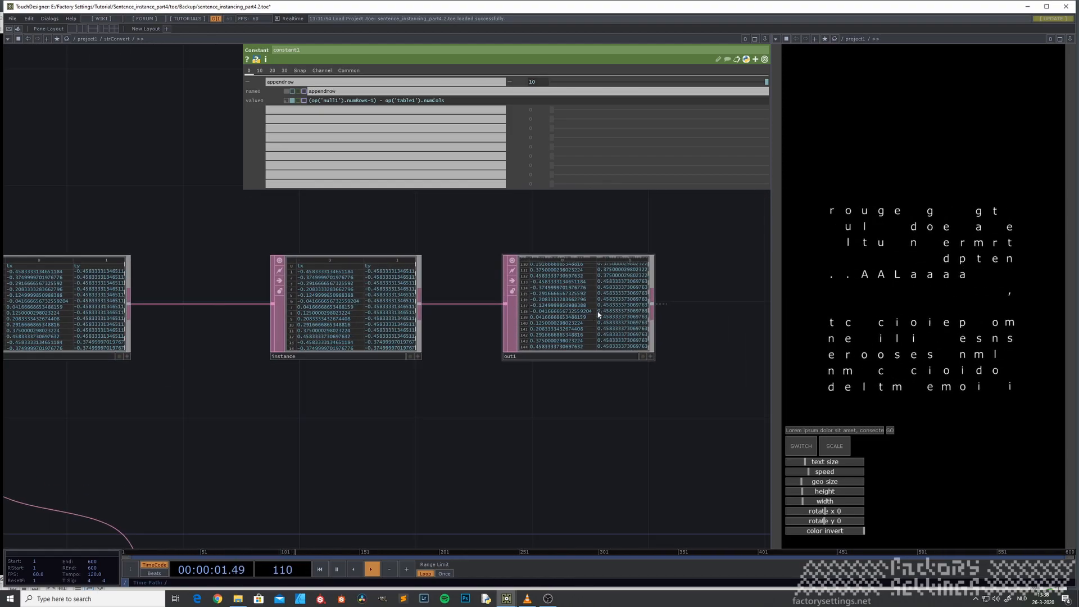
scroll(599, 314, "down", 5)
left_click_drag(299, 389, 619, 359)
left_click_drag(157, 411, 356, 403)
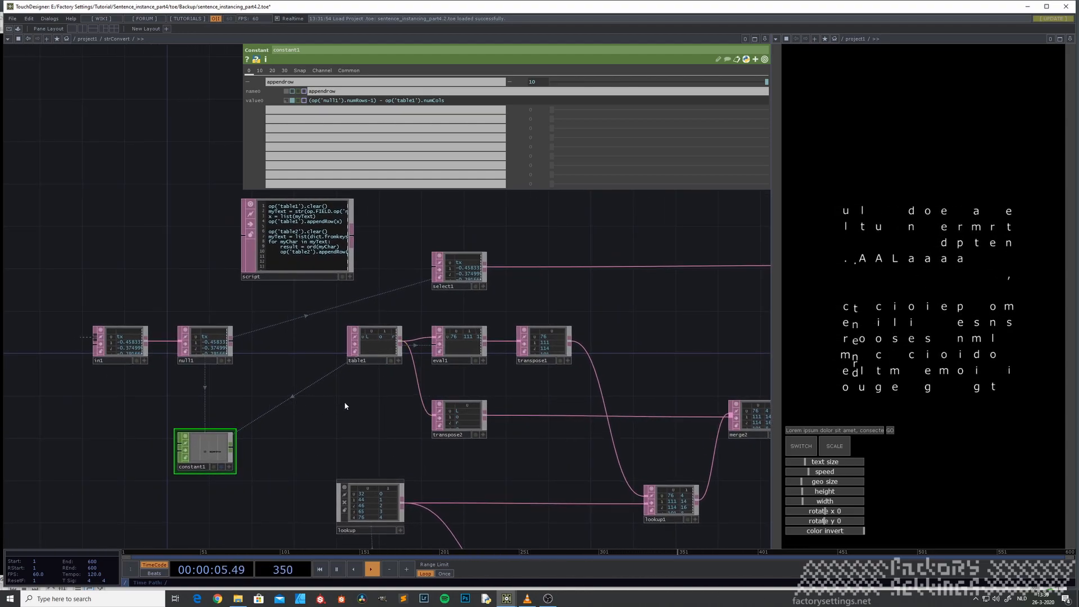
Step: Move table1 closer to null1, leaving more space before eval1, and inspect its row of characters
left_click_drag(373, 352, 331, 352)
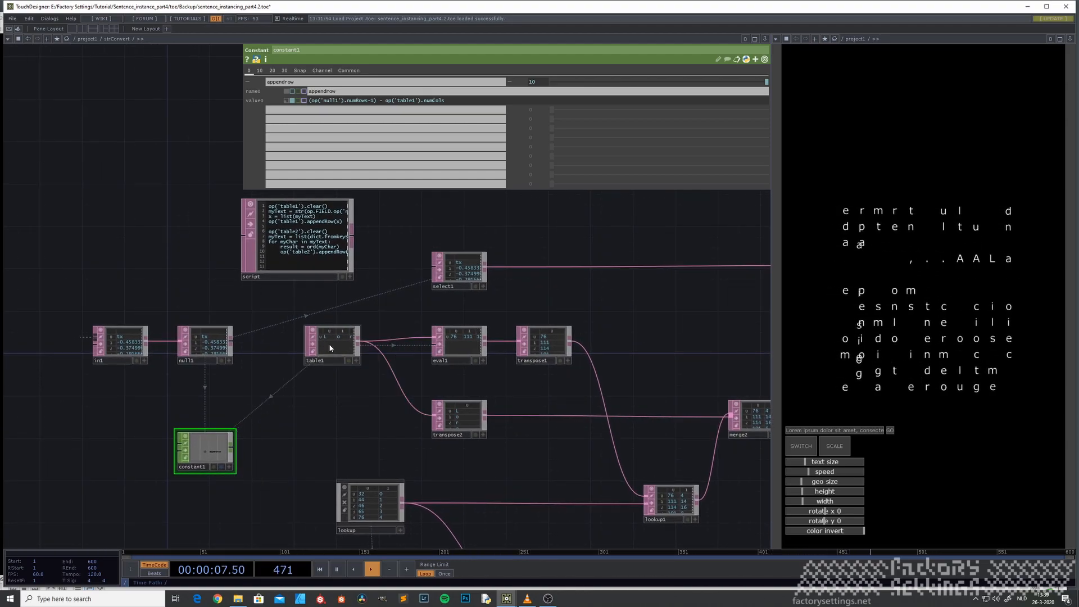
scroll(330, 347, "up", 2)
scroll(340, 344, "up", 4)
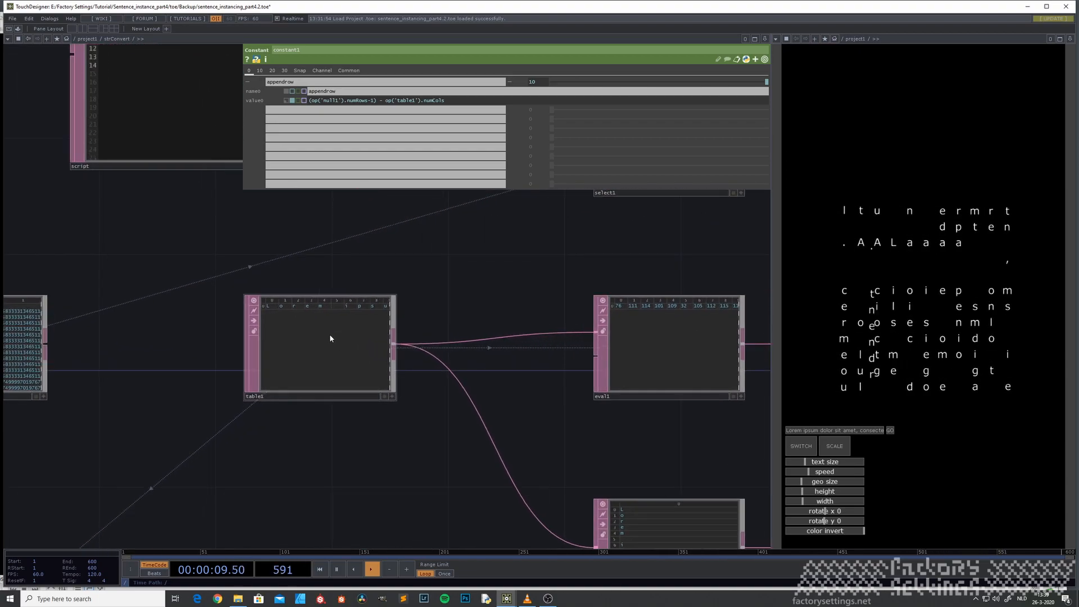
scroll(381, 327, "down", 6)
Step: Add a Table DAT directly below table1 and turn on its Exact Dimensions option
left_click_drag(375, 399, 328, 386)
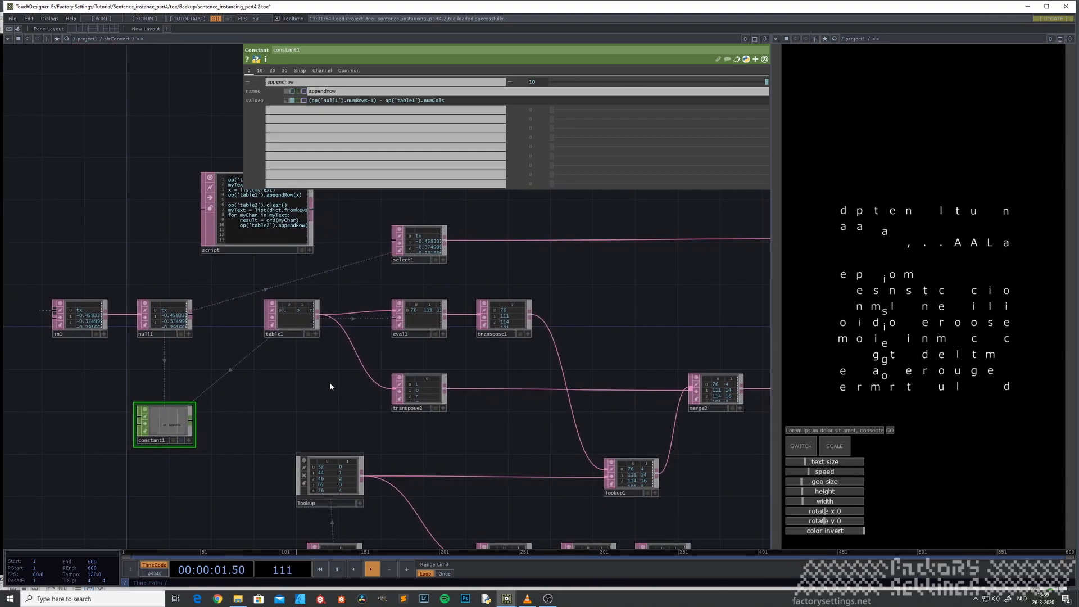
key("Tab")
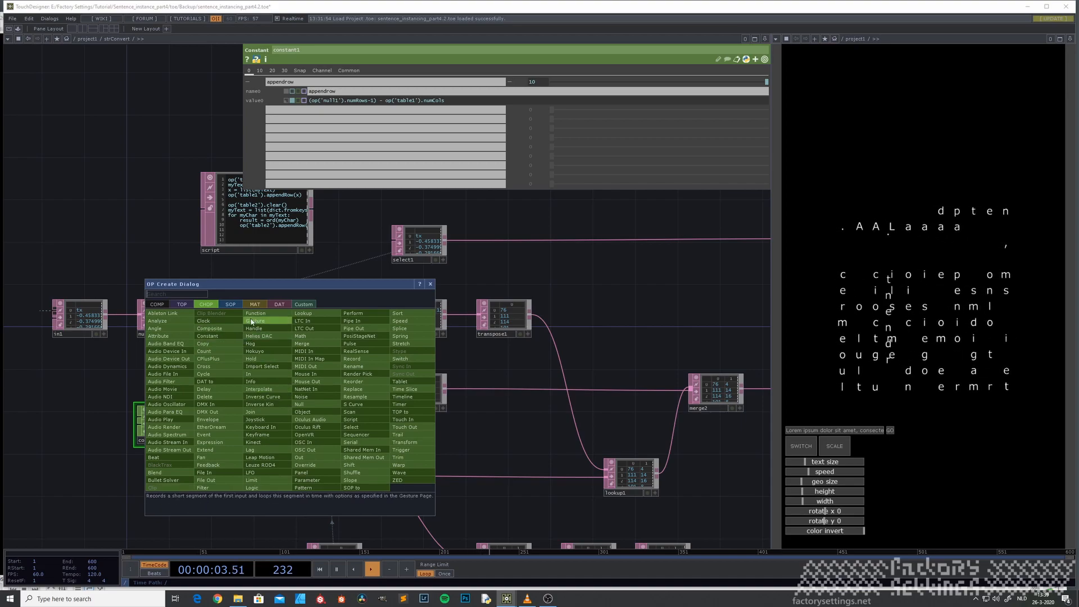
left_click(280, 305)
left_click(259, 315)
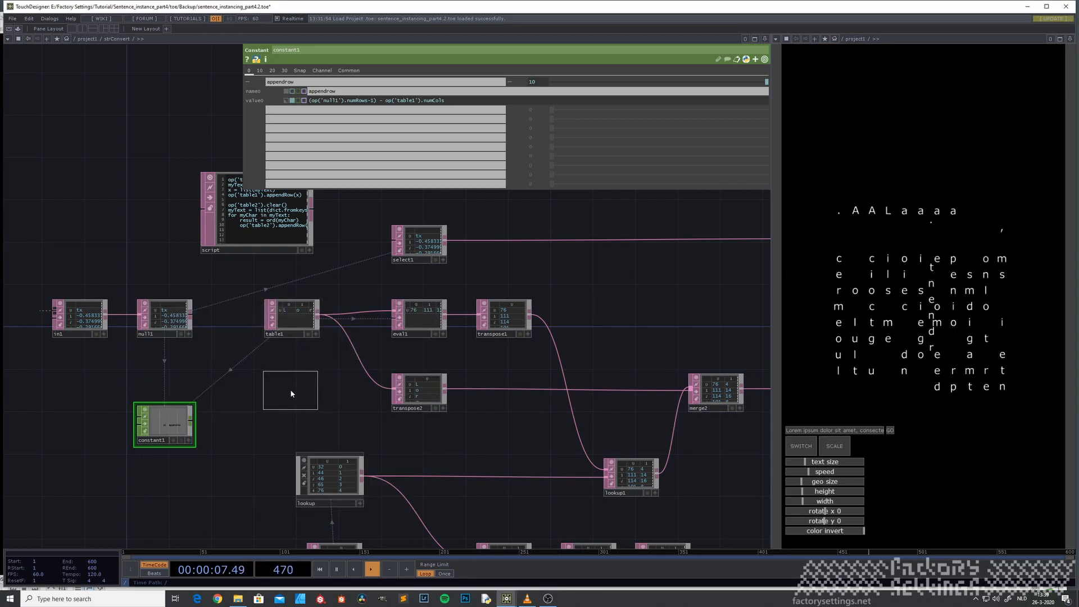
left_click(290, 389)
left_click(672, 129)
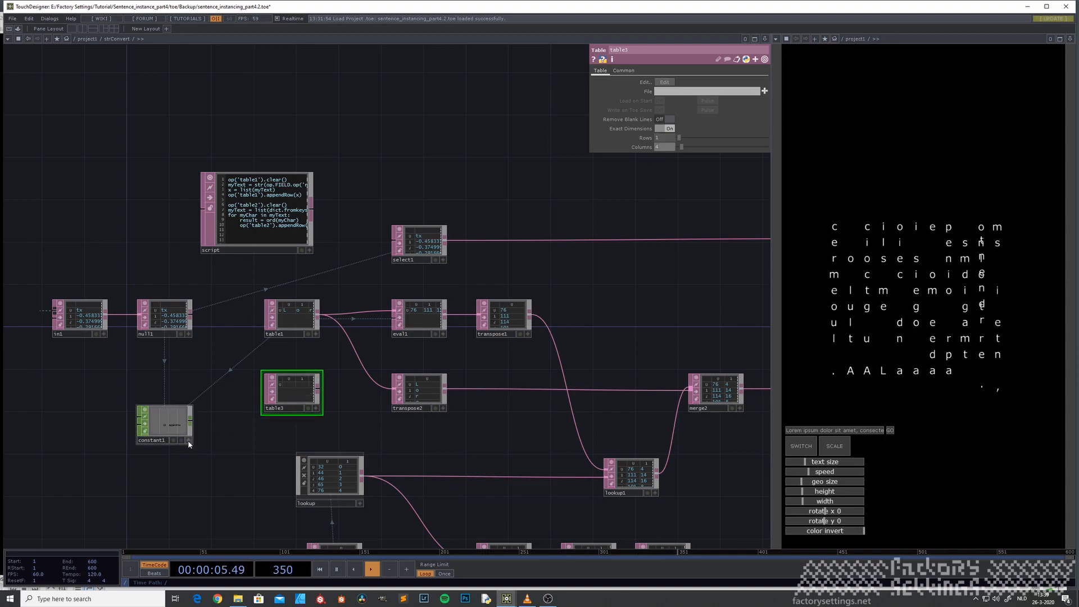
Step: Drive the new table's Columns value with constant1's appendrow channel, keeping it at 1 row
left_click(188, 441)
left_click_drag(655, 143, 665, 142)
left_click(666, 143)
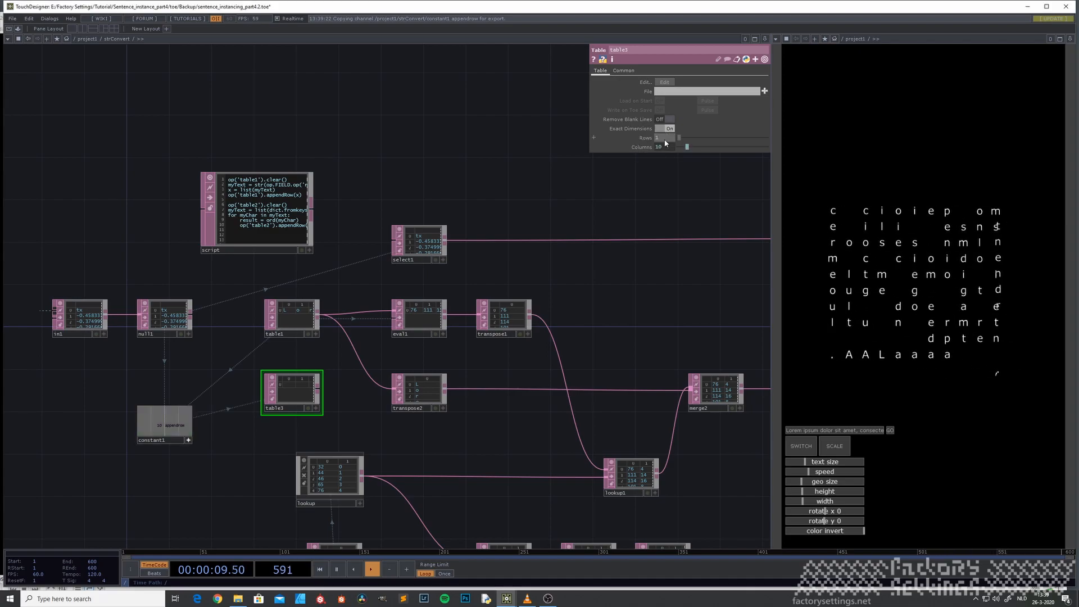
scroll(279, 438, "up", 3)
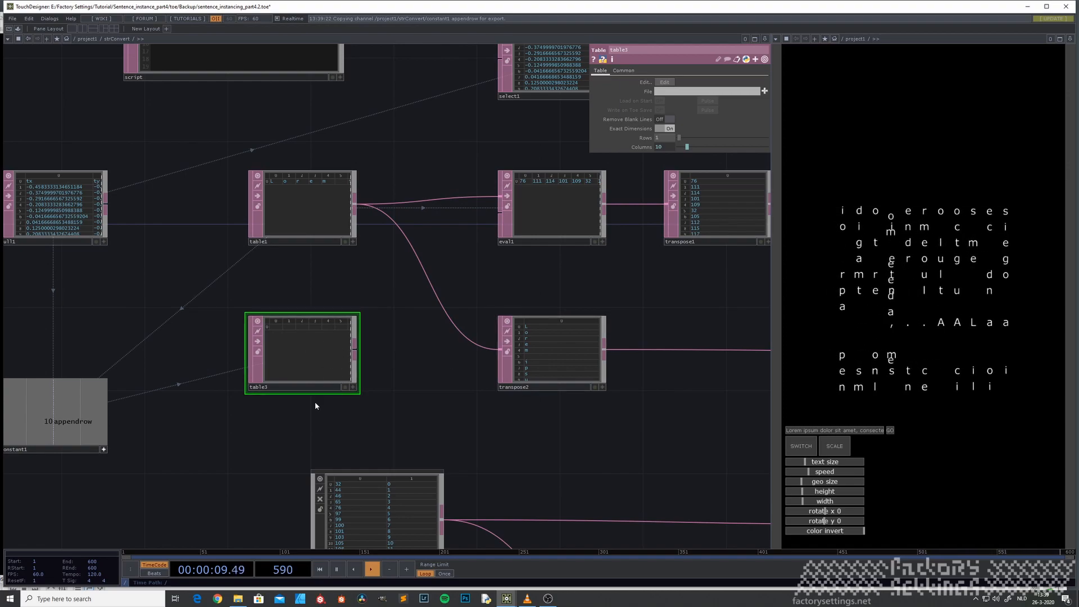
Step: Shift all operators downstream of table1, table3 and table2 away from them to make room for new nodes
scroll(520, 419, "down", 6)
scroll(440, 401, "down", 3)
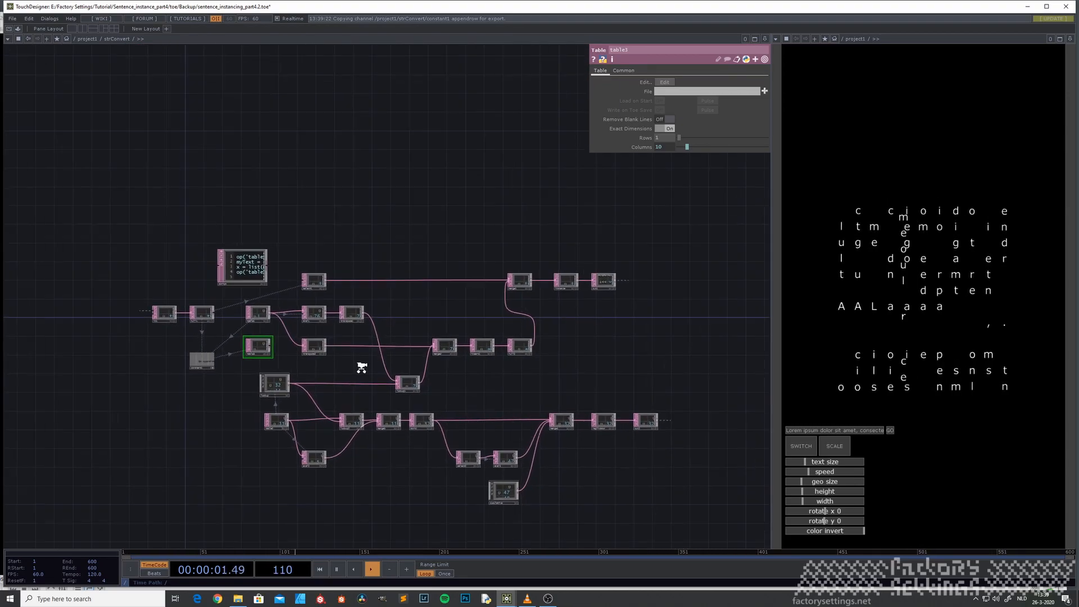
left_click_drag(620, 497, 316, 219)
left_click_drag(320, 296, 387, 296)
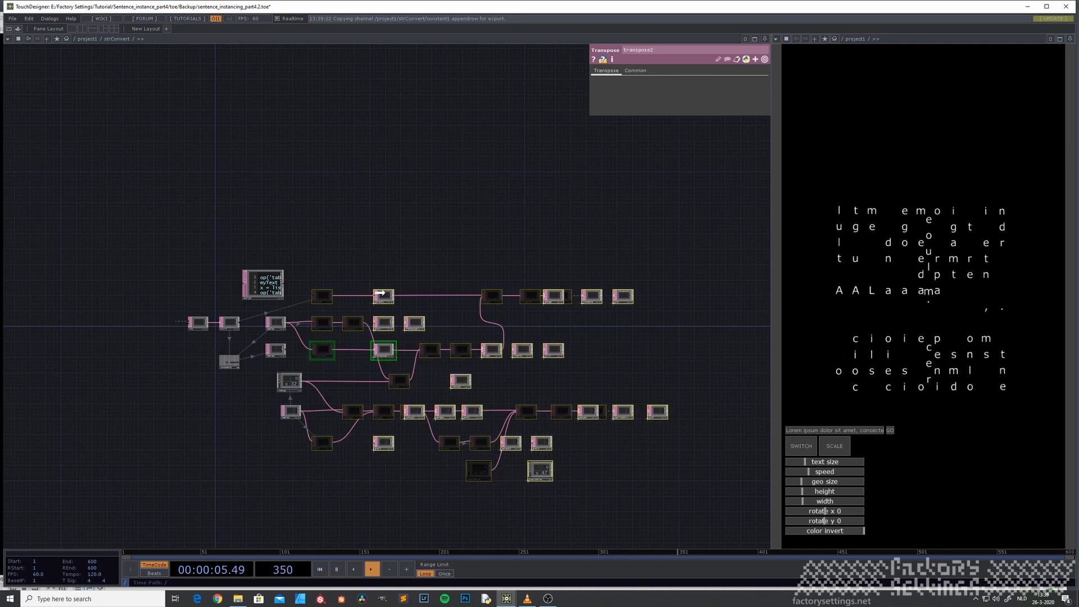
scroll(270, 348, "up", 5)
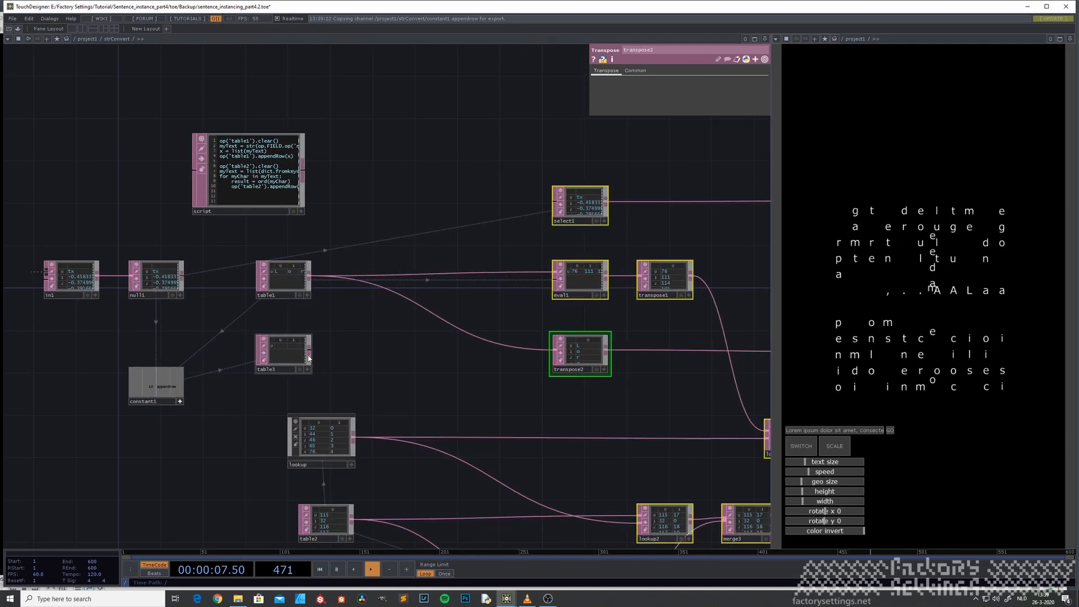
Step: Add an Evaluate DAT after table3 and set its expression to a quoted space, ' '
right_click(310, 350)
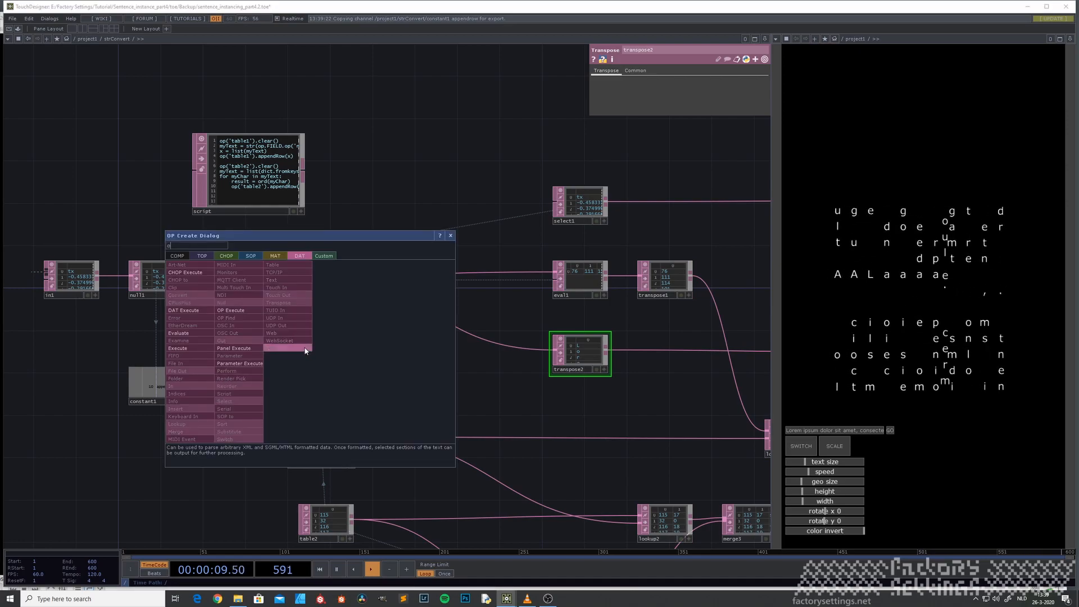
left_click(202, 332)
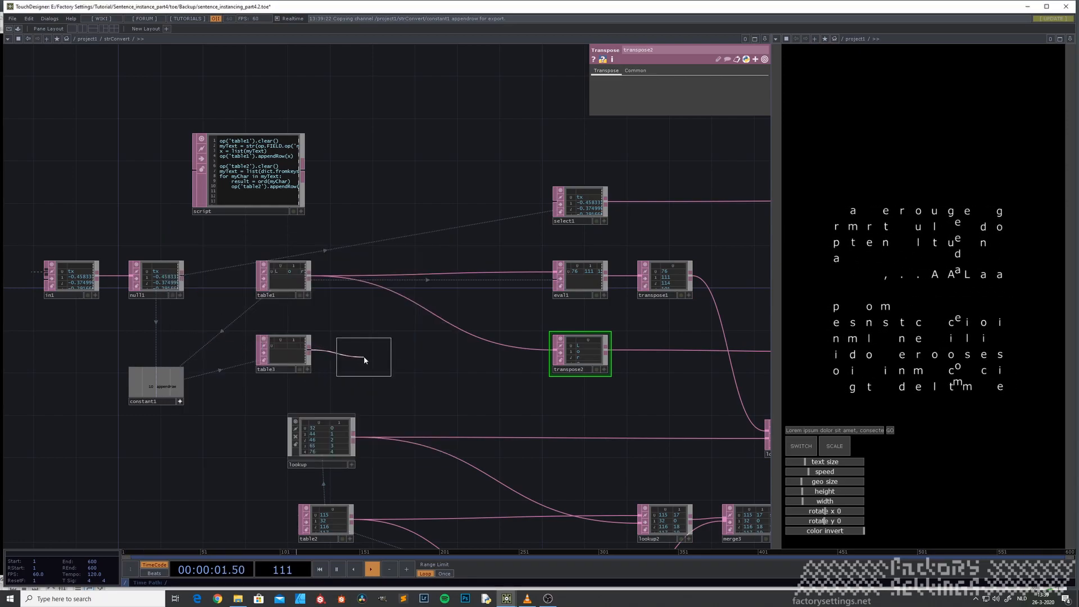
left_click(366, 352)
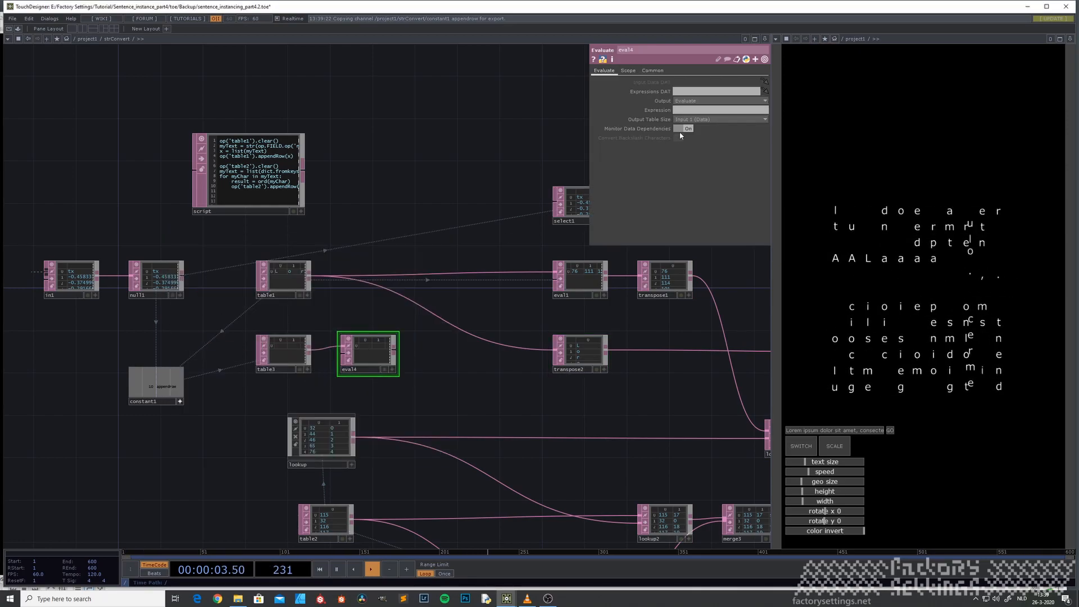
left_click(595, 109)
left_click(640, 119)
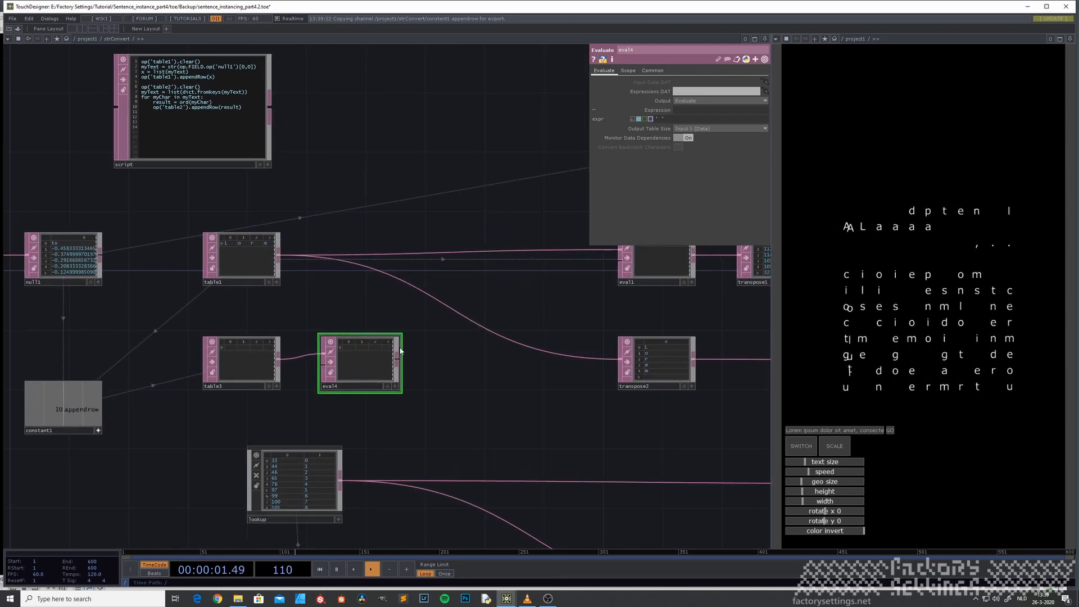
Step: Insert a Merge DAT on the wire between table1 and eval1, and feed transpose2 from its output too
scroll(399, 399, "up", 3)
left_click_drag(385, 407, 381, 408)
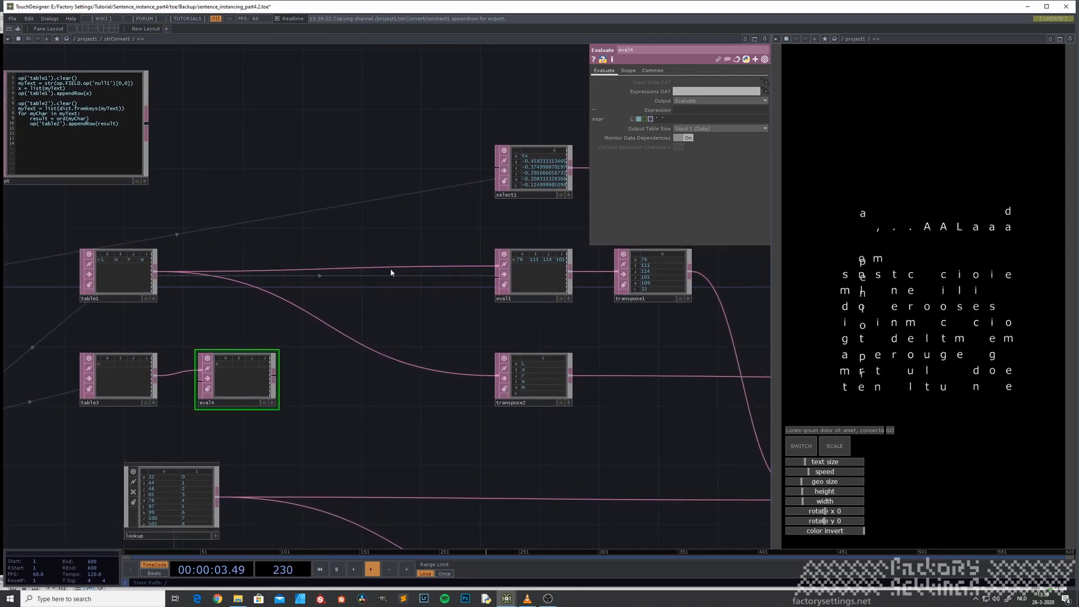
right_click(402, 269)
left_click(427, 258)
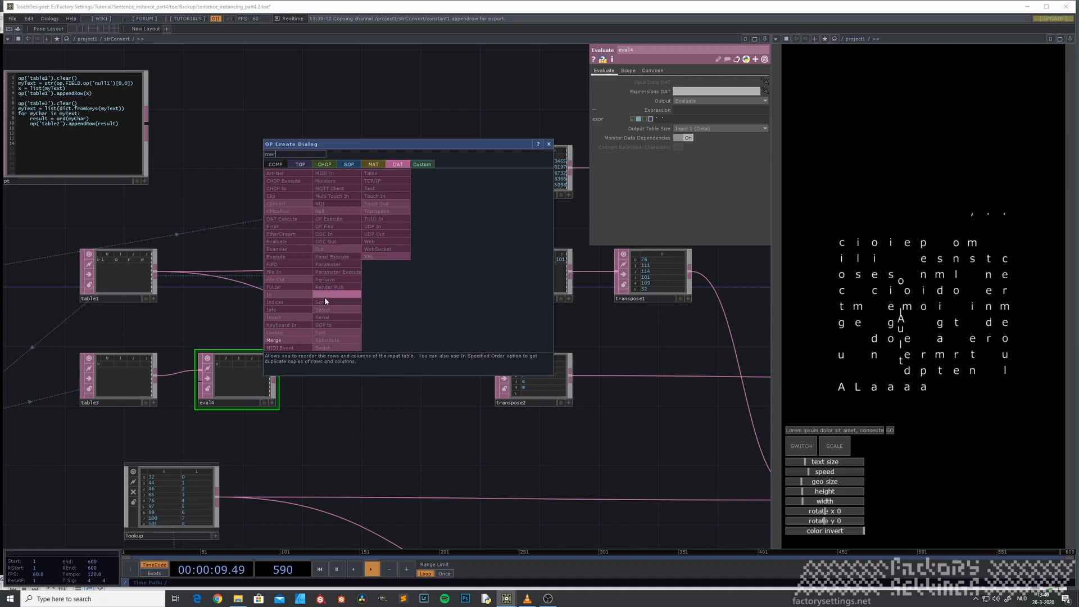
left_click(291, 340)
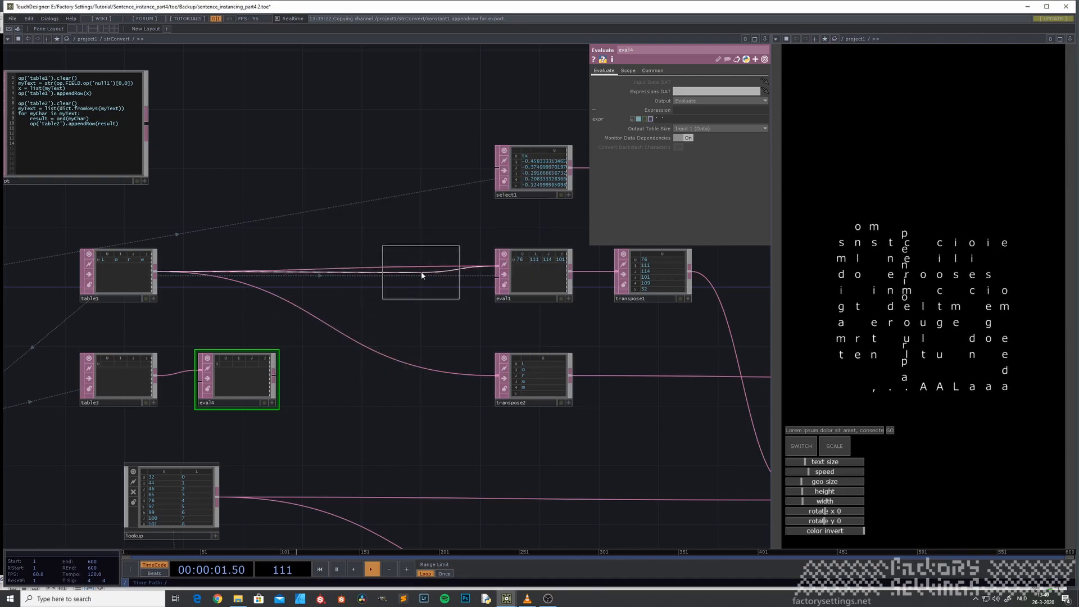
left_click(420, 272)
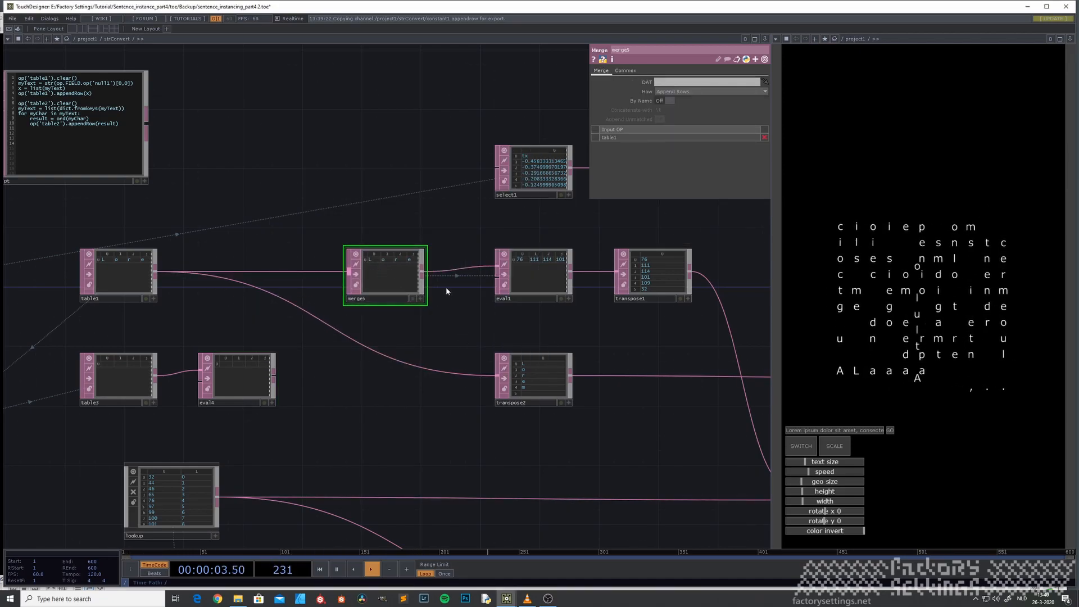
left_click_drag(424, 276, 436, 305)
left_click_drag(477, 378, 473, 374)
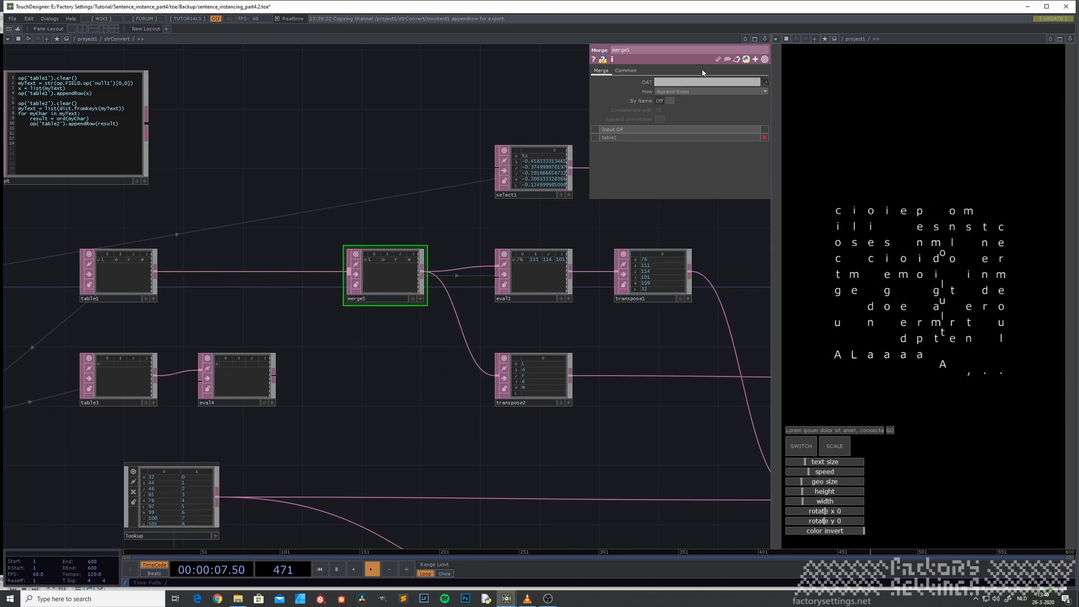
Step: Set the new merge to Append Columns and connect eval4 as its second input
left_click(691, 91)
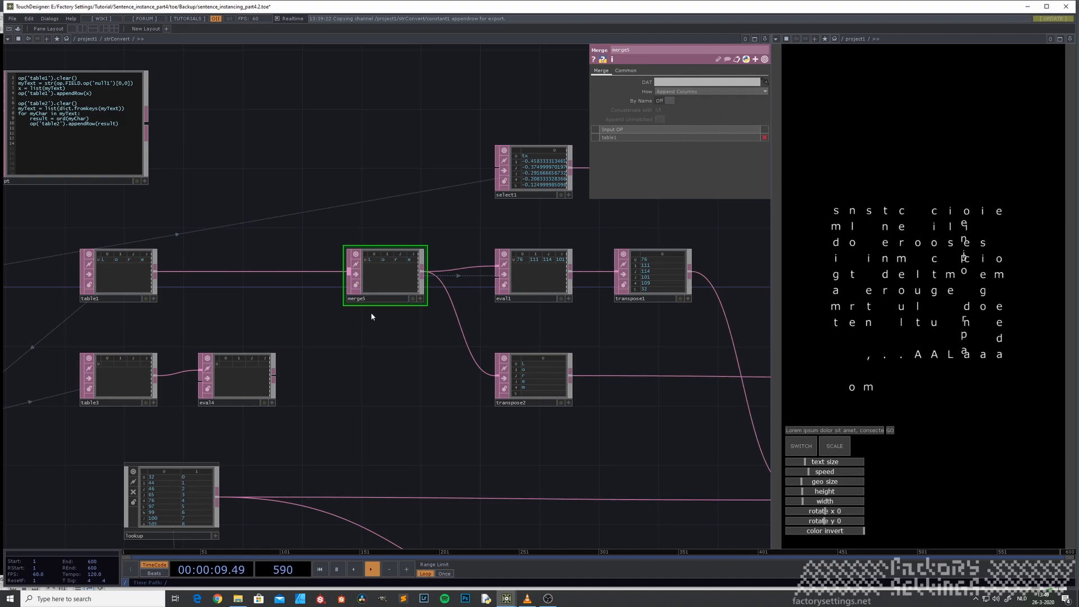
left_click_drag(335, 290, 339, 288)
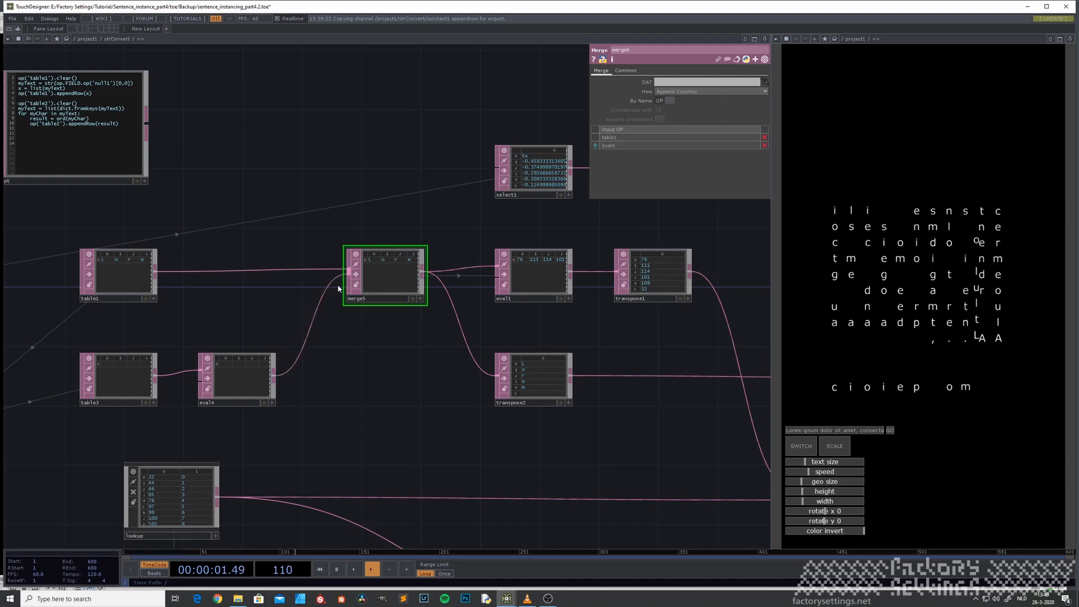
middle_click(395, 277)
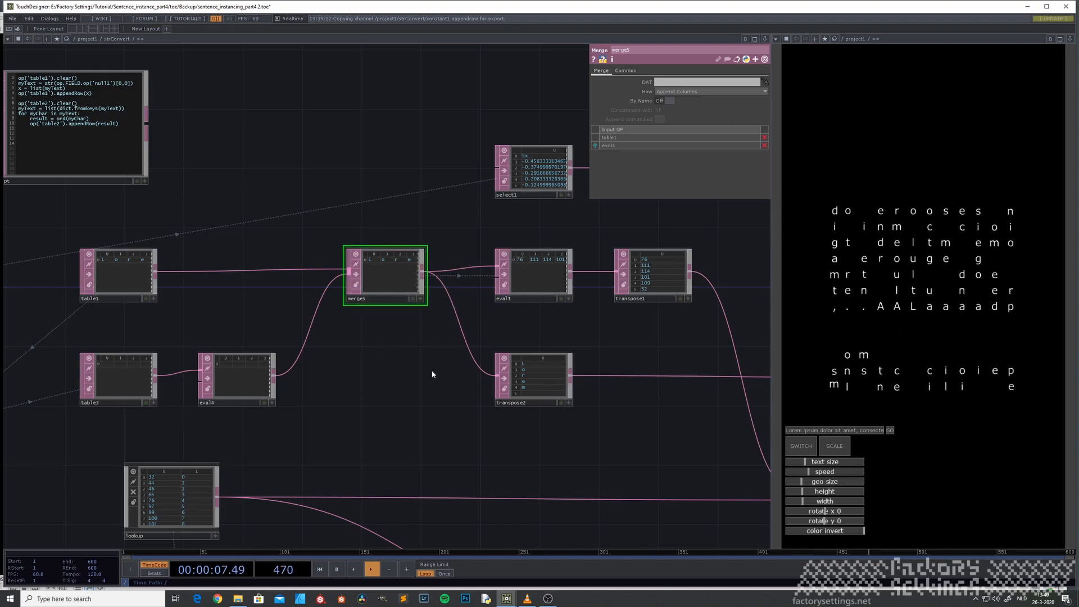
Step: Examine the last rows of the out1 table to check that every point now has character values
scroll(432, 371, "down", 3)
left_click_drag(612, 414, 199, 401)
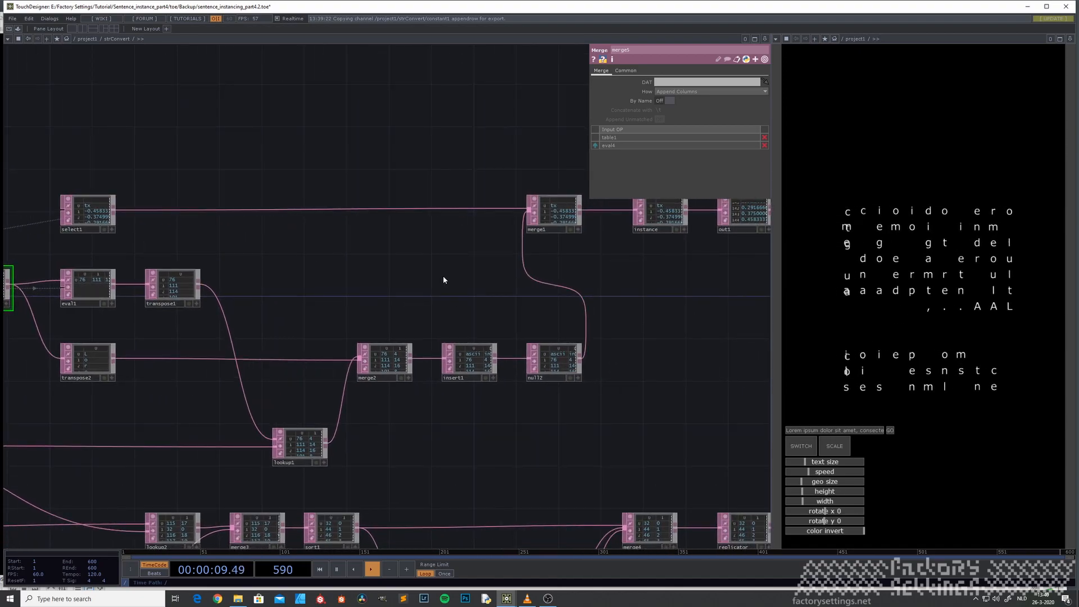
left_click_drag(528, 271, 307, 296)
left_click_drag(459, 298, 376, 337)
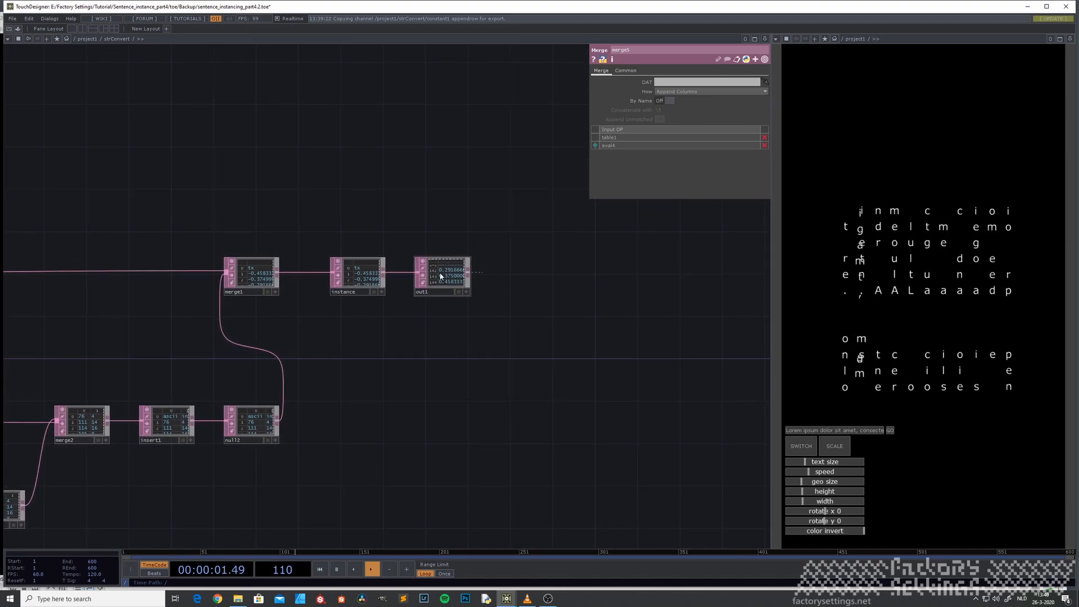
scroll(462, 272, "up", 5)
scroll(461, 272, "up", 4)
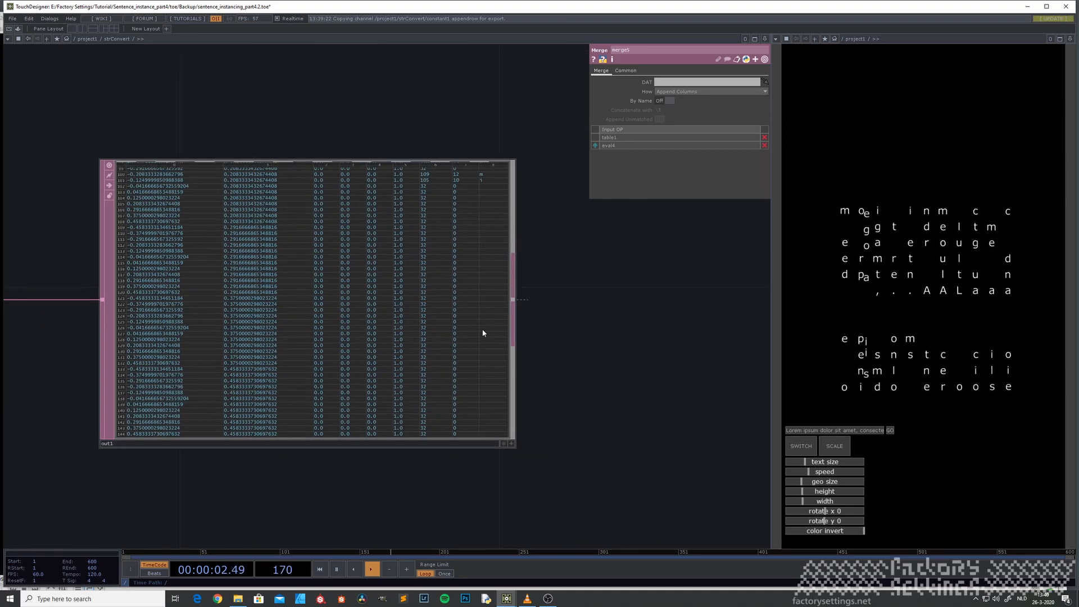
left_click(512, 446)
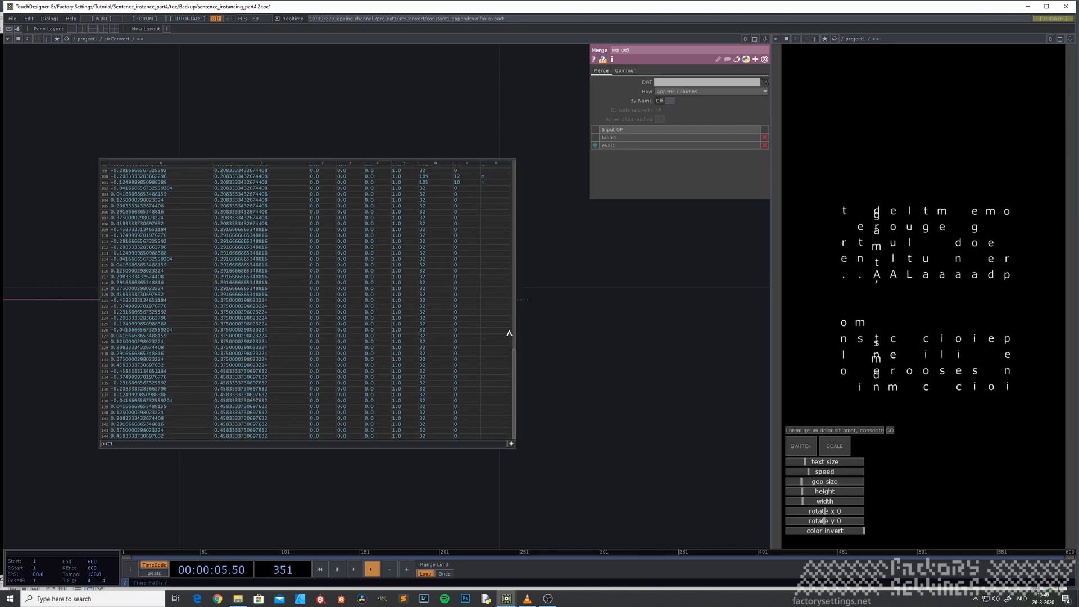
Step: Scroll the out1 table from its last rows back up to the header to check the character column
left_click_drag(512, 379, 512, 408)
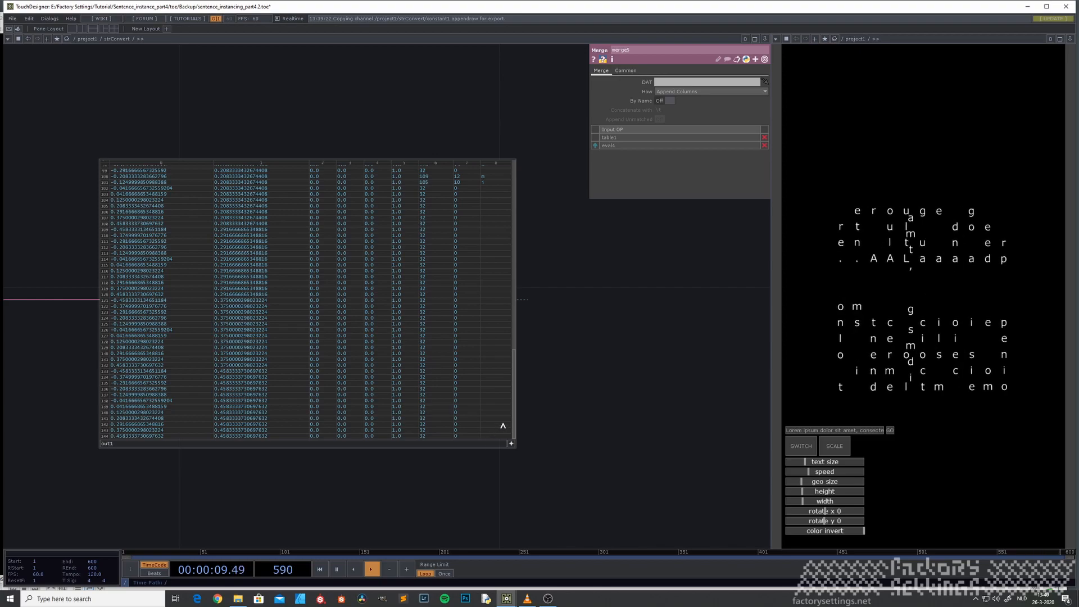
scroll(498, 311, "up", 9)
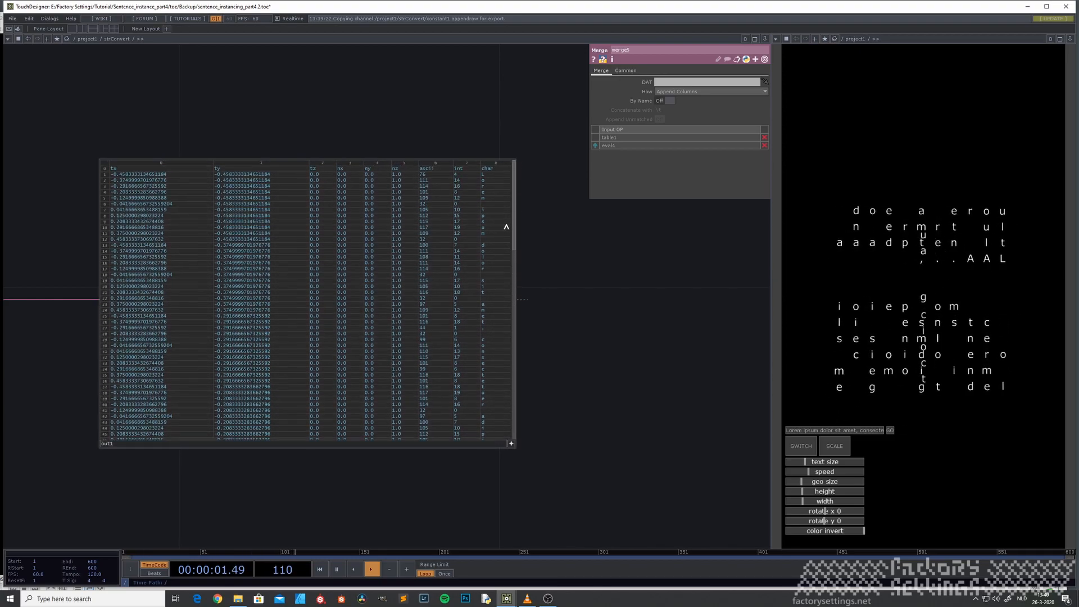
scroll(448, 453, "down", 5)
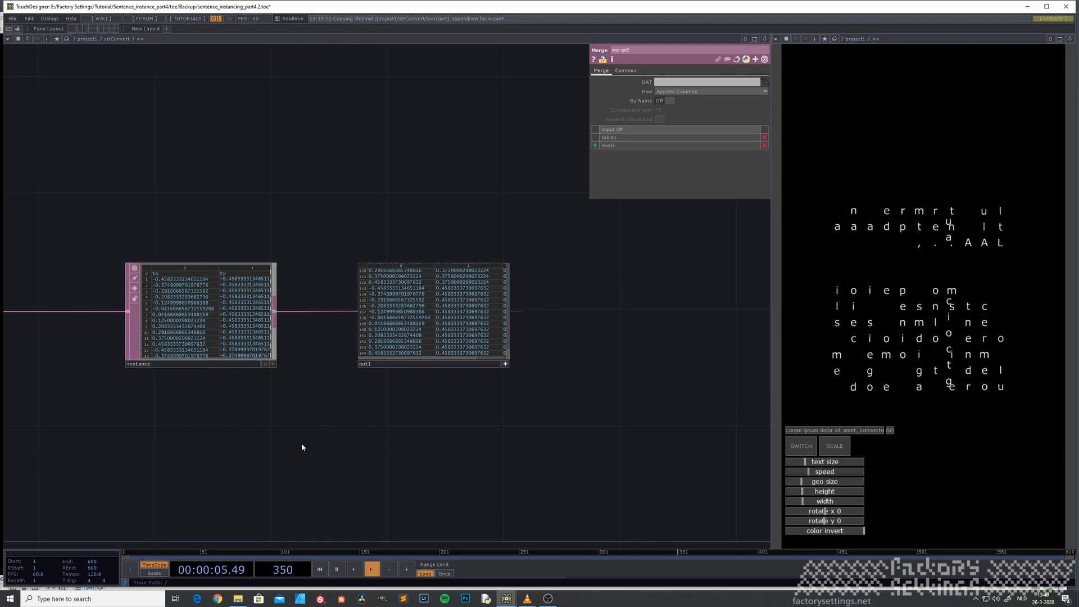
scroll(301, 417, "down", 3)
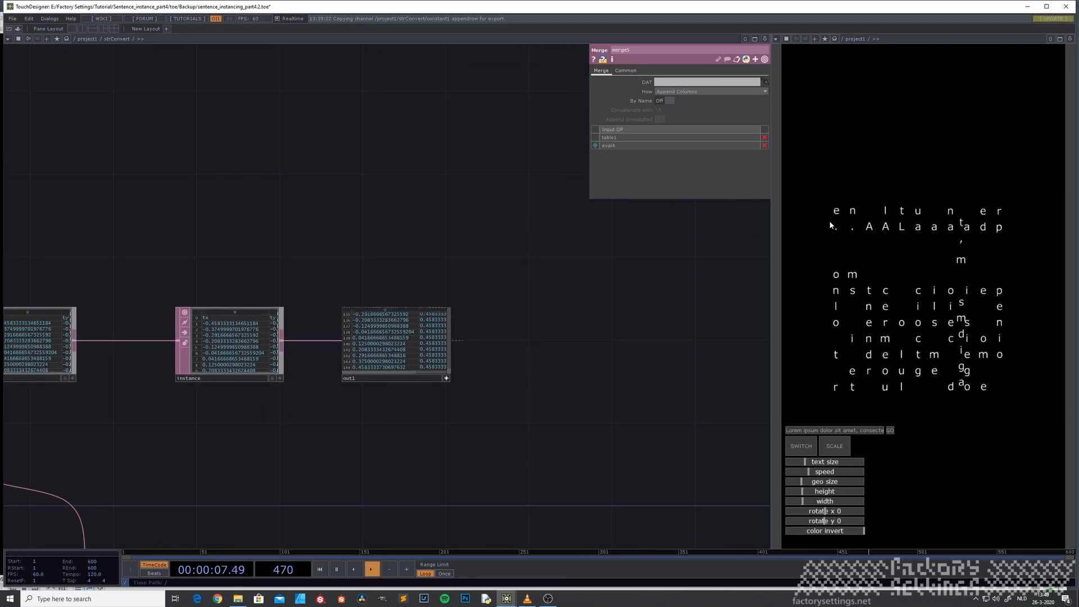
scroll(169, 500, "down", 2)
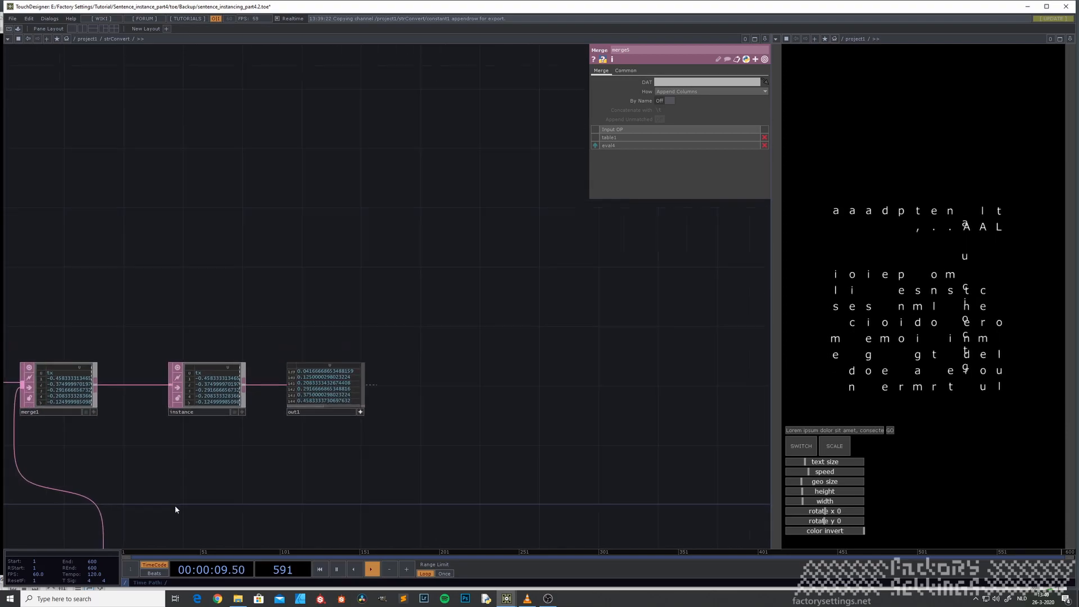
Step: Inspect the script inside the cumulative component, then return to the strConvert network
left_click_drag(228, 455, 353, 295)
scroll(345, 317, "down", 2)
left_click_drag(249, 446, 315, 366)
left_click_drag(361, 465, 454, 366)
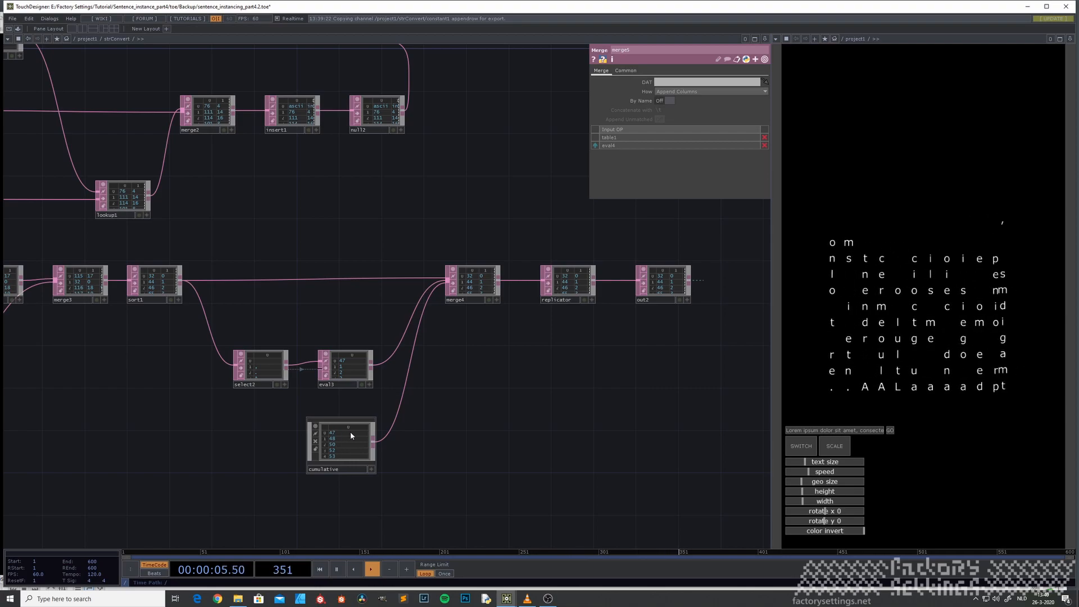
left_click(350, 444)
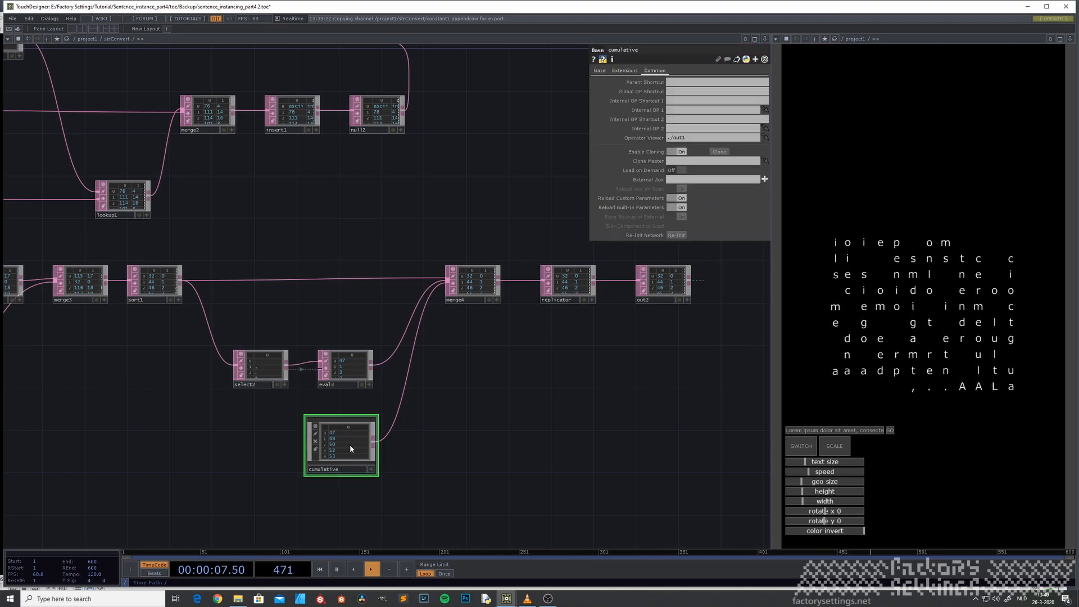
left_click_drag(203, 446, 340, 392)
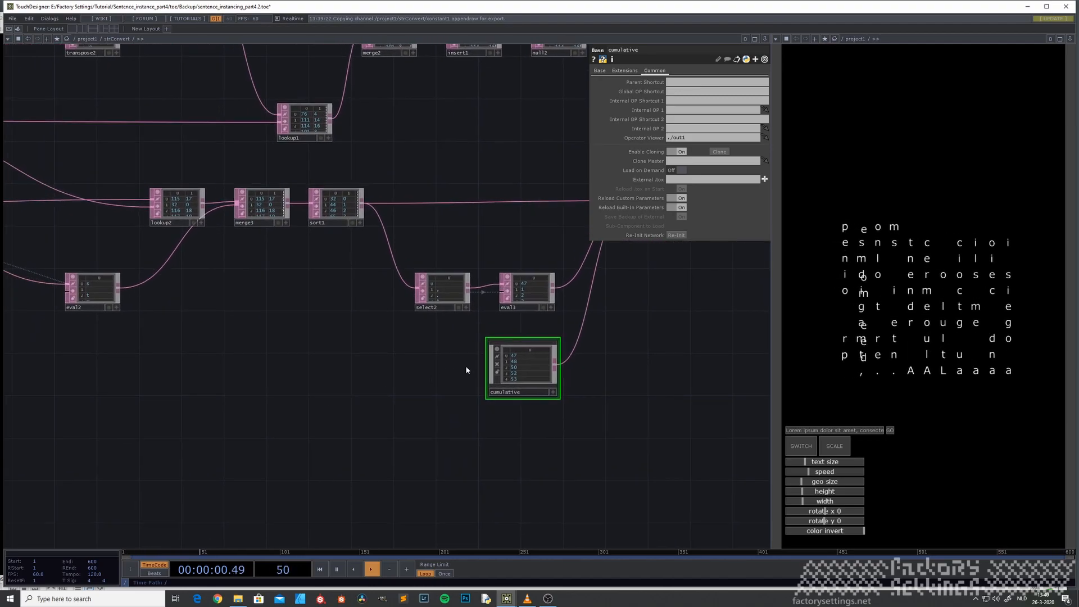
double_click(518, 368)
scroll(320, 410, "up", 3)
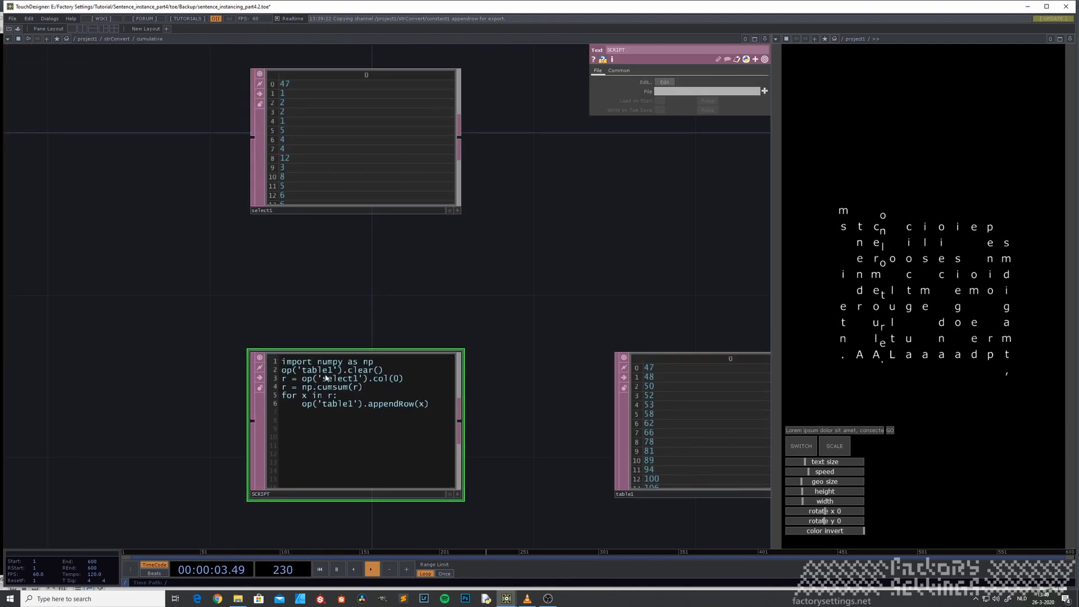
scroll(333, 390, "down", 3)
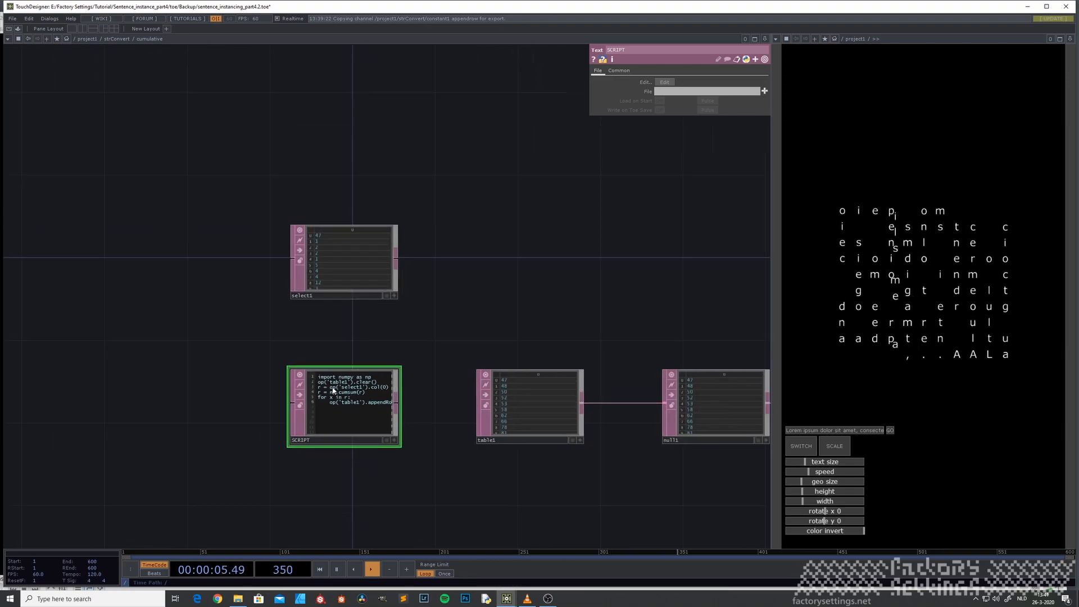
key("u")
Step: Read eval3's full expression to see which text it counts characters in, widening the parameter display
left_click_drag(440, 335, 290, 437)
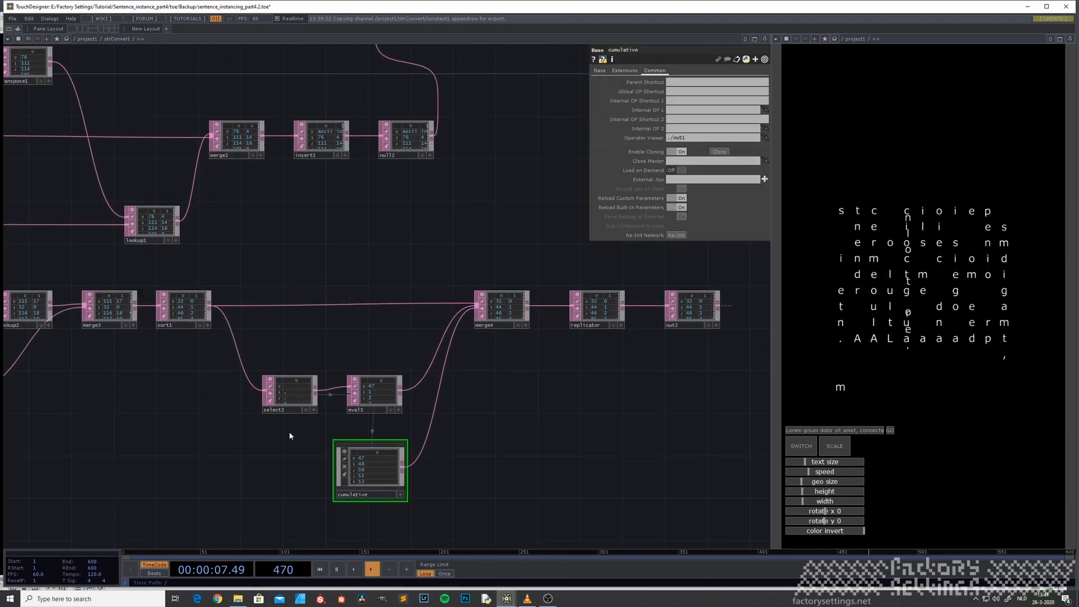
left_click(385, 387)
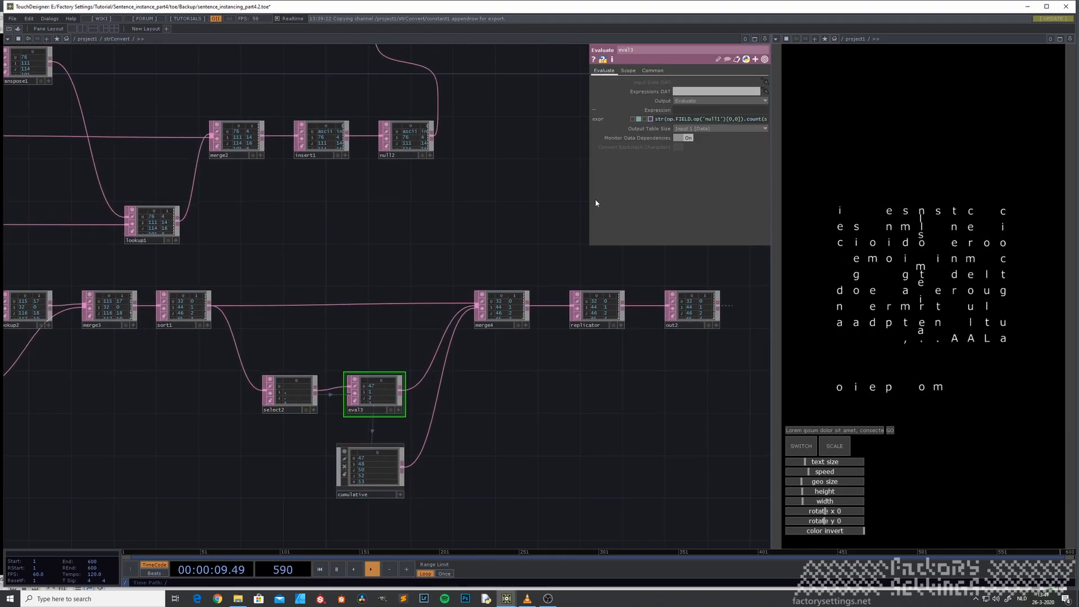
left_click_drag(587, 200, 464, 201)
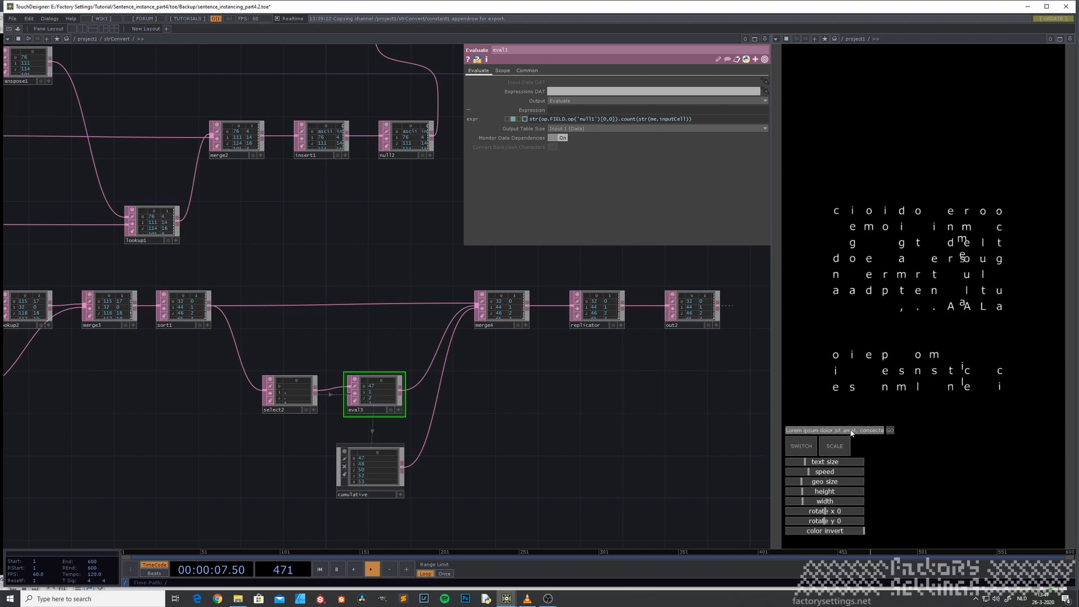
left_click_drag(119, 228, 450, 436)
left_click_drag(146, 354, 233, 364)
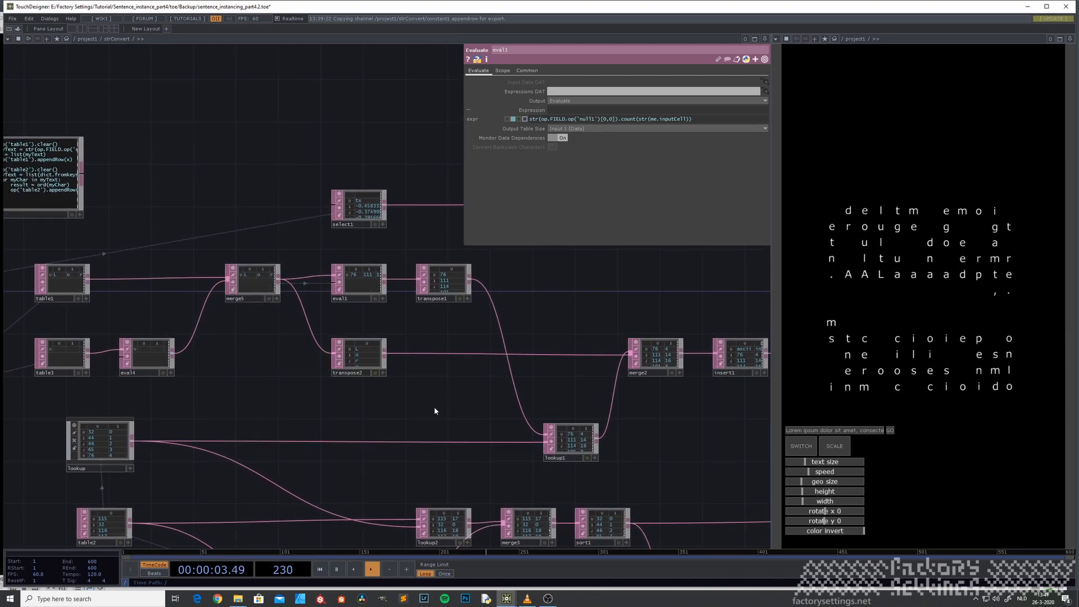
scroll(434, 411, "down", 8)
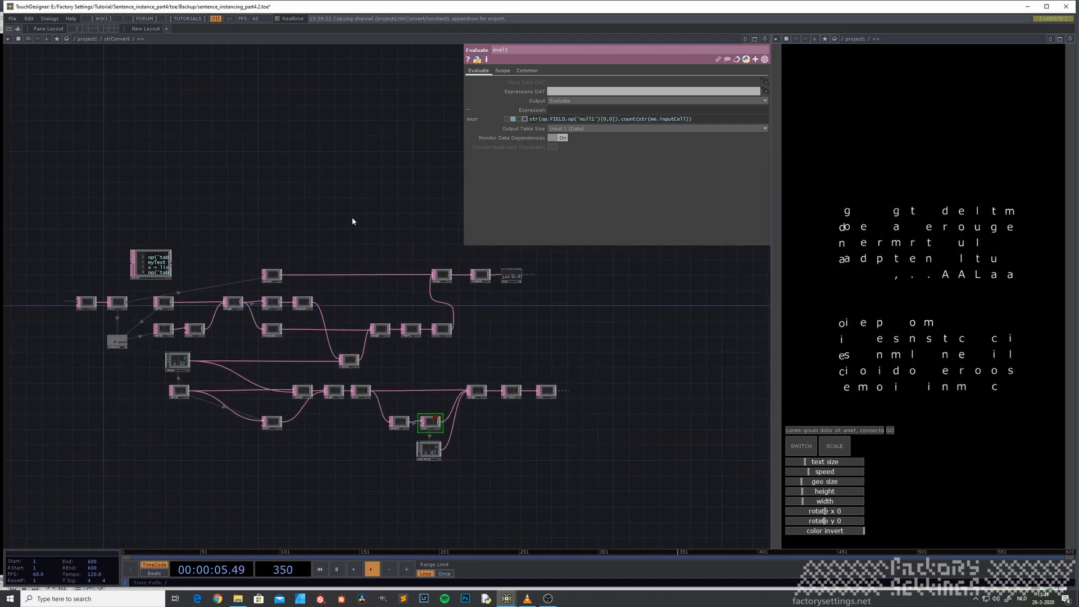
Step: Go into the field container in the interface's BL container and examine the text held by null1
key("u")
left_click(271, 282)
key("i")
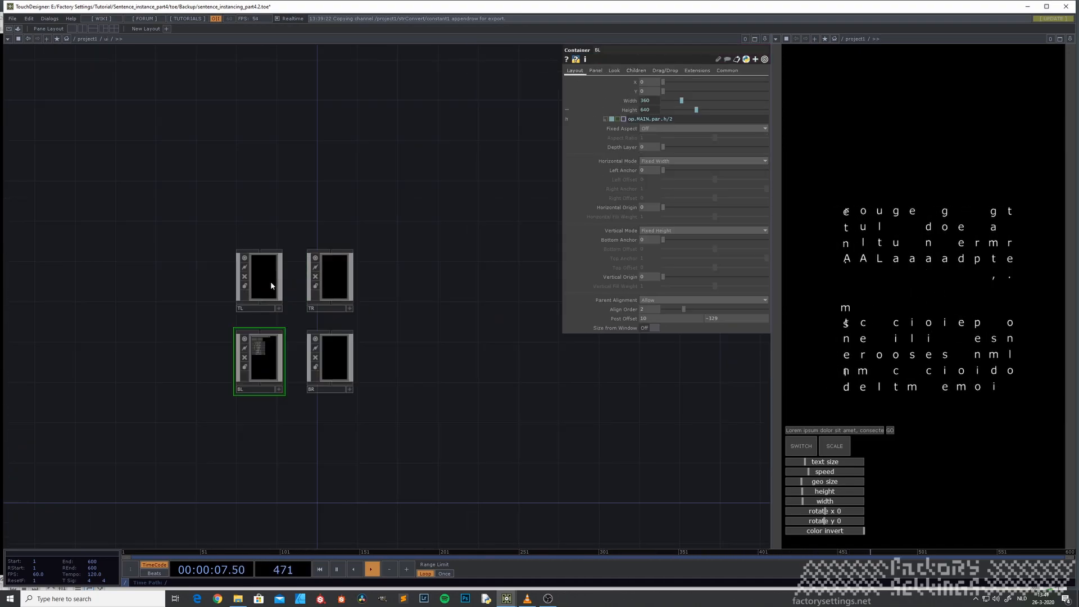
double_click(267, 369)
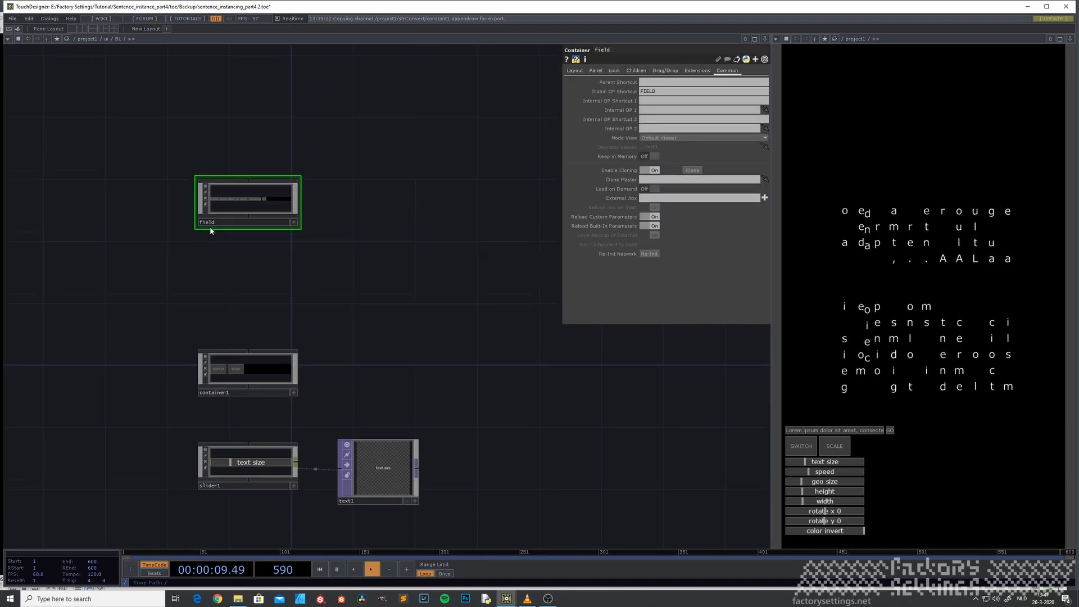
key("i")
left_click_drag(187, 219, 243, 345)
scroll(243, 255, "up", 5)
left_click(398, 341)
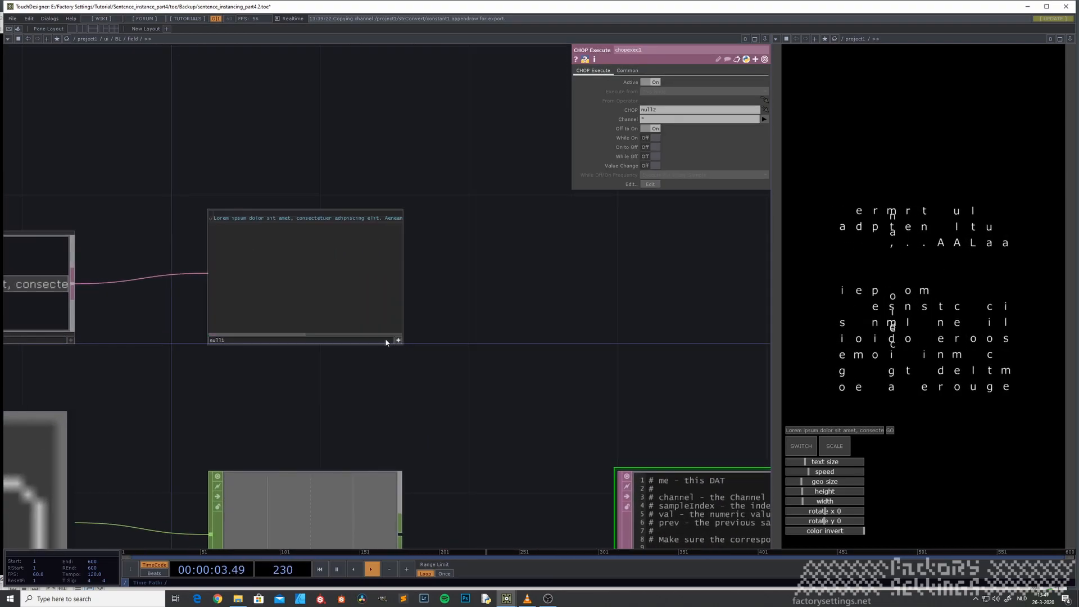
left_click_drag(264, 338, 370, 339)
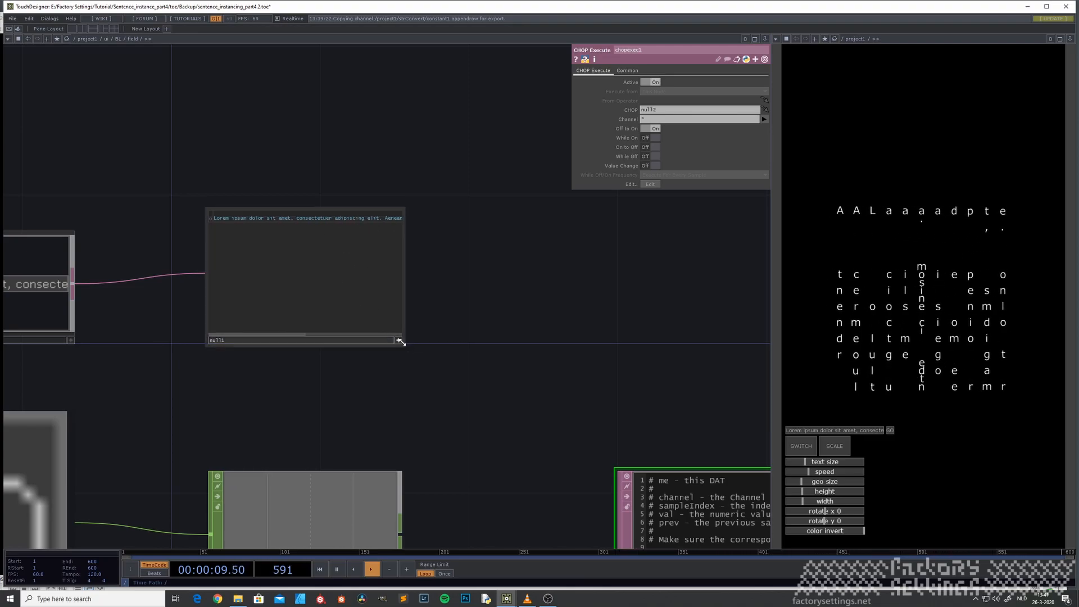
scroll(416, 386, "down", 2)
scroll(415, 386, "down", 4)
left_click_drag(396, 530, 353, 447)
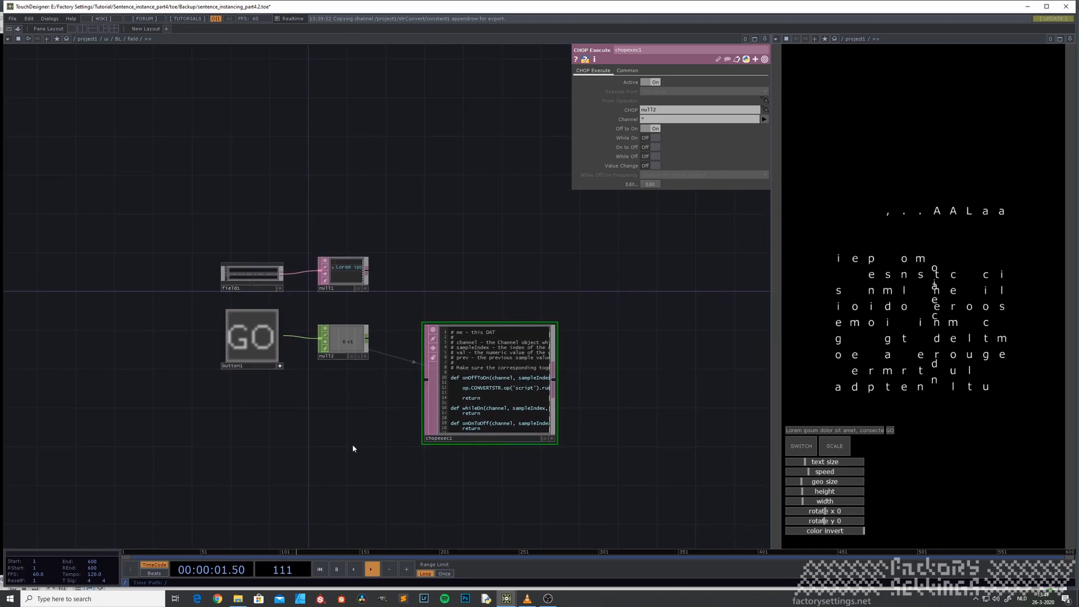
Step: Leave the field container and go back into the strConvert network
scroll(358, 438, "down", 5)
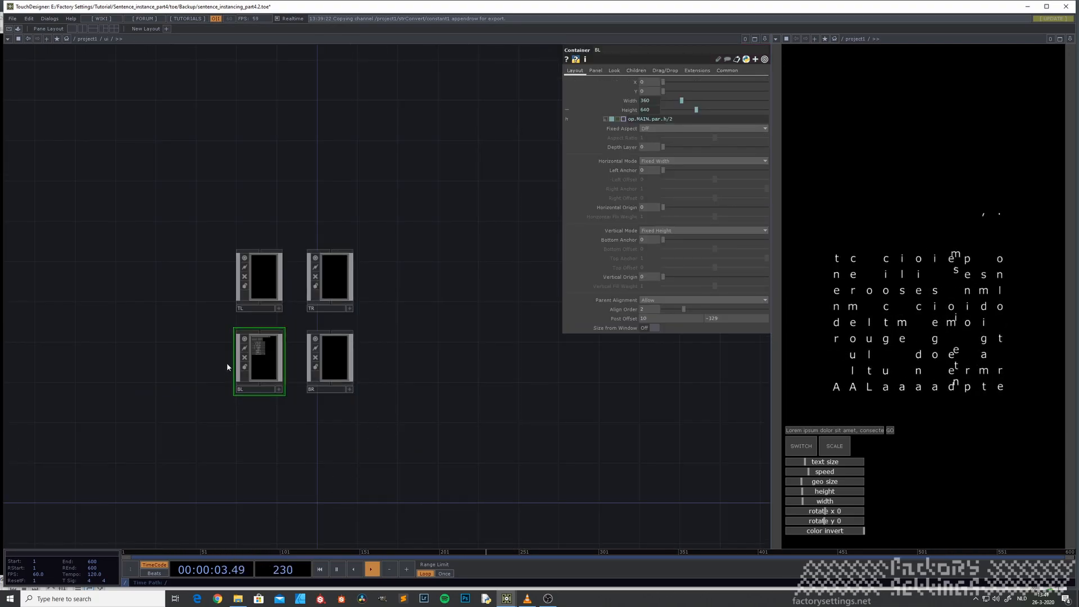
key("u")
left_click(399, 417)
key("i")
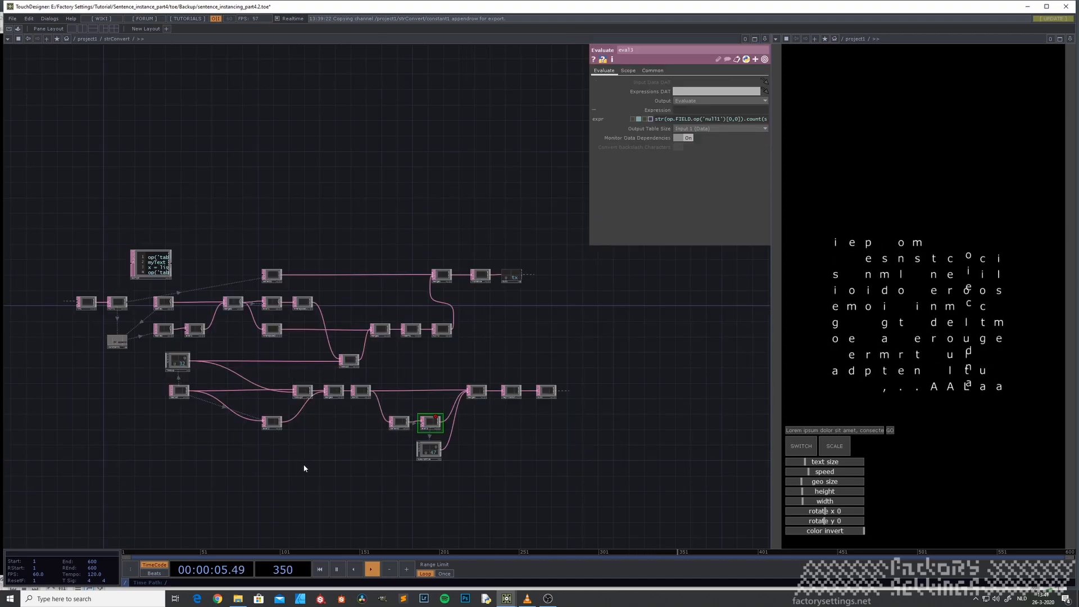
Step: Add a Select DAT below eval2 and set its source DAT to merge5
scroll(181, 349, "up", 4)
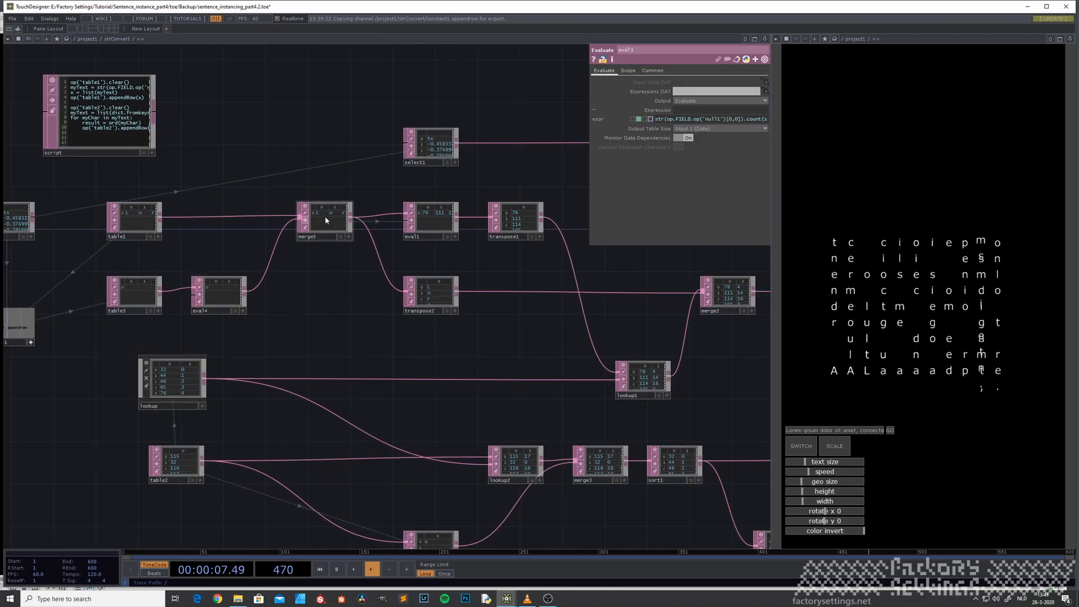
left_click_drag(458, 414, 208, 280)
scroll(209, 279, "down", 2)
left_click_drag(251, 438, 281, 412)
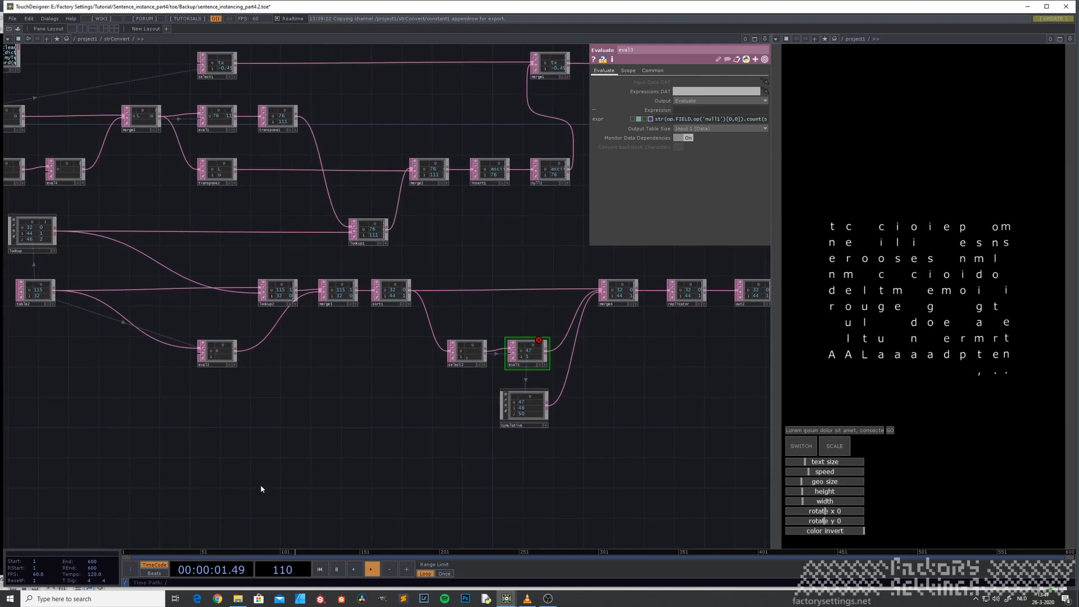
key("Tab")
type("se")
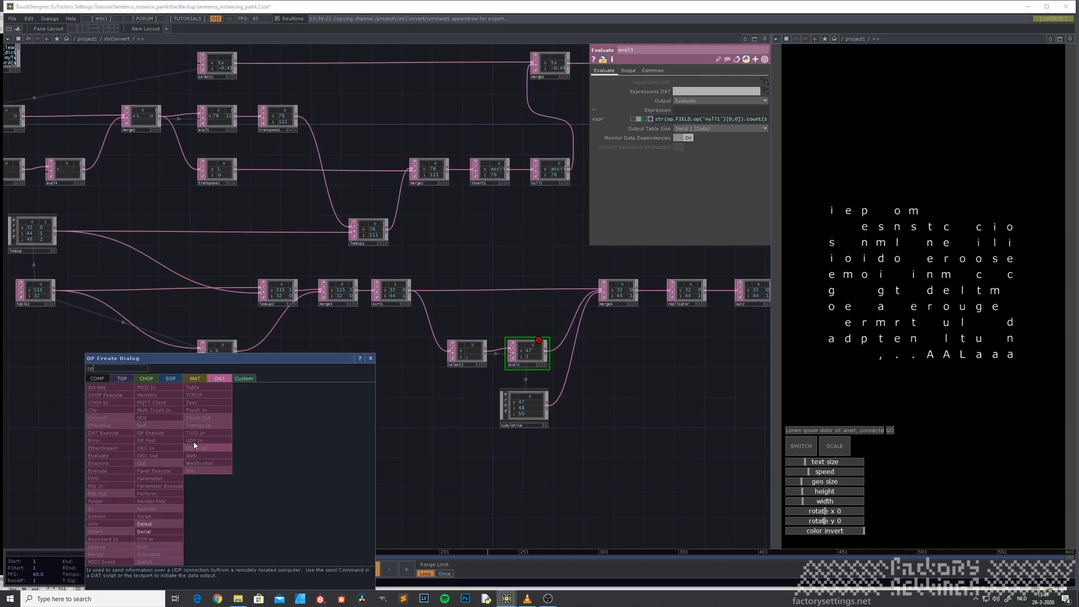
left_click(167, 526)
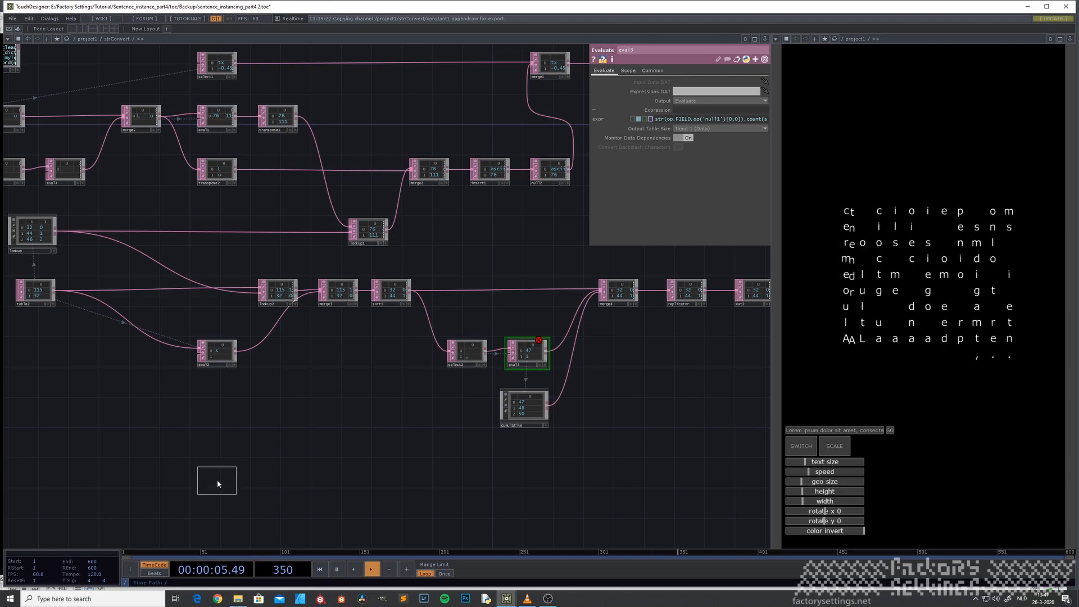
left_click(216, 480)
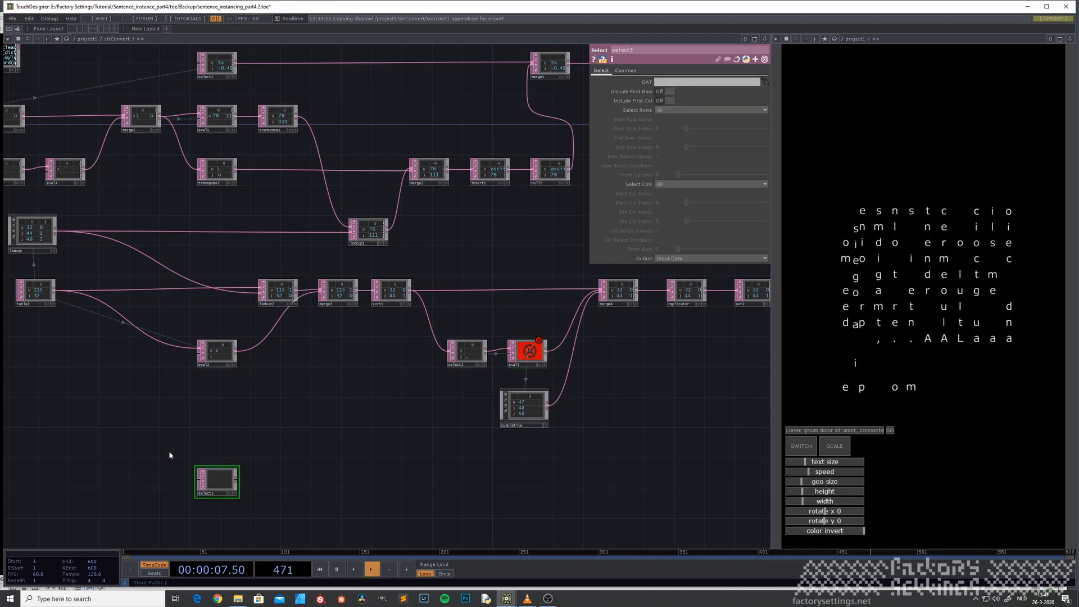
left_click(669, 83)
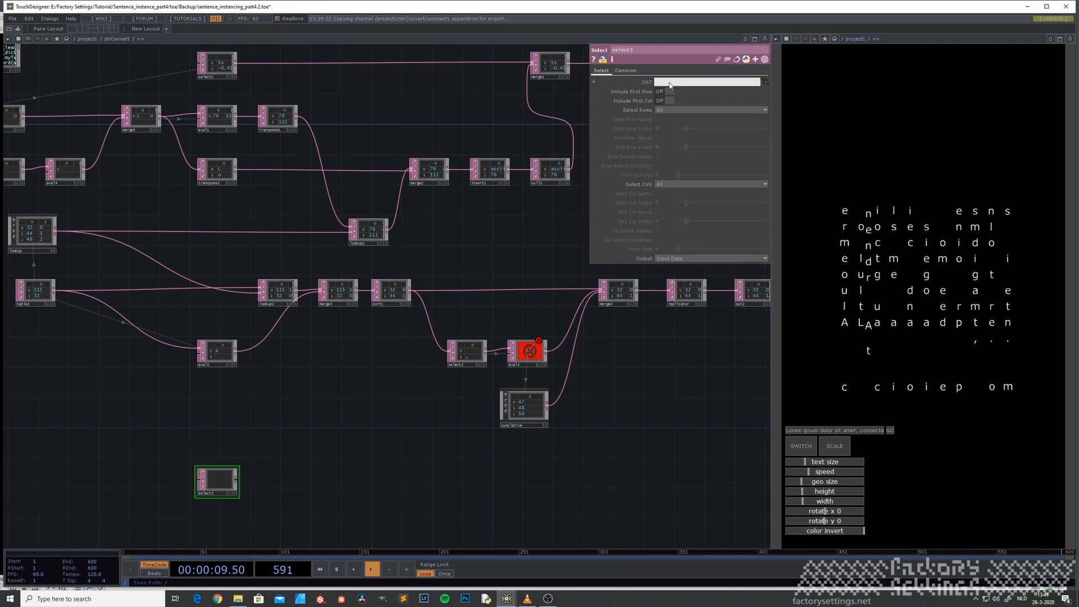
type("merge5")
key("Return")
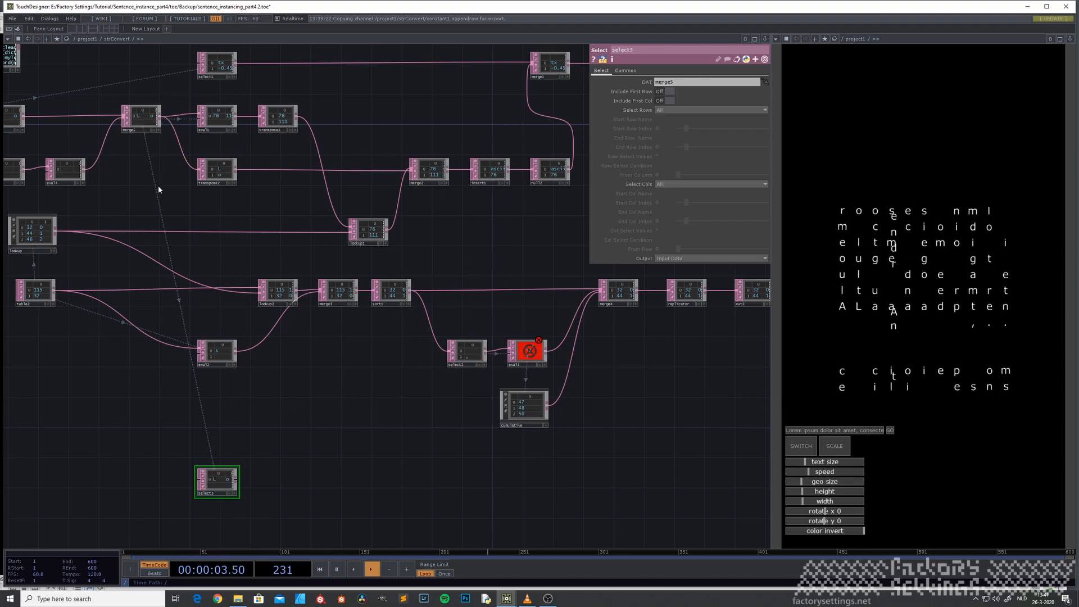
Step: Append a Convert DAT to select3's output and set it to convert To Text
scroll(225, 513, "up", 2)
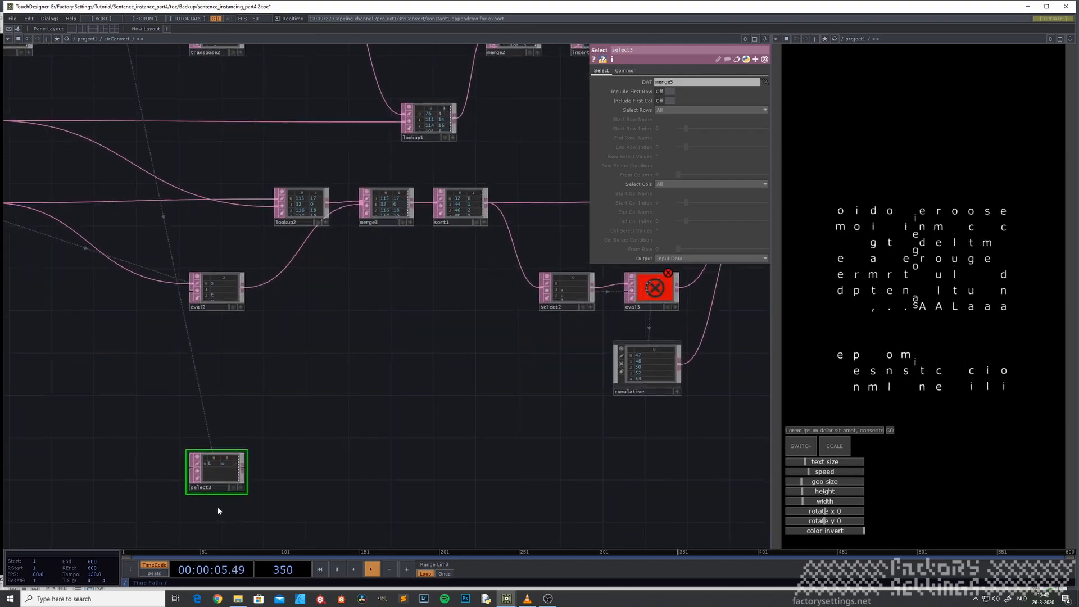
right_click(243, 469)
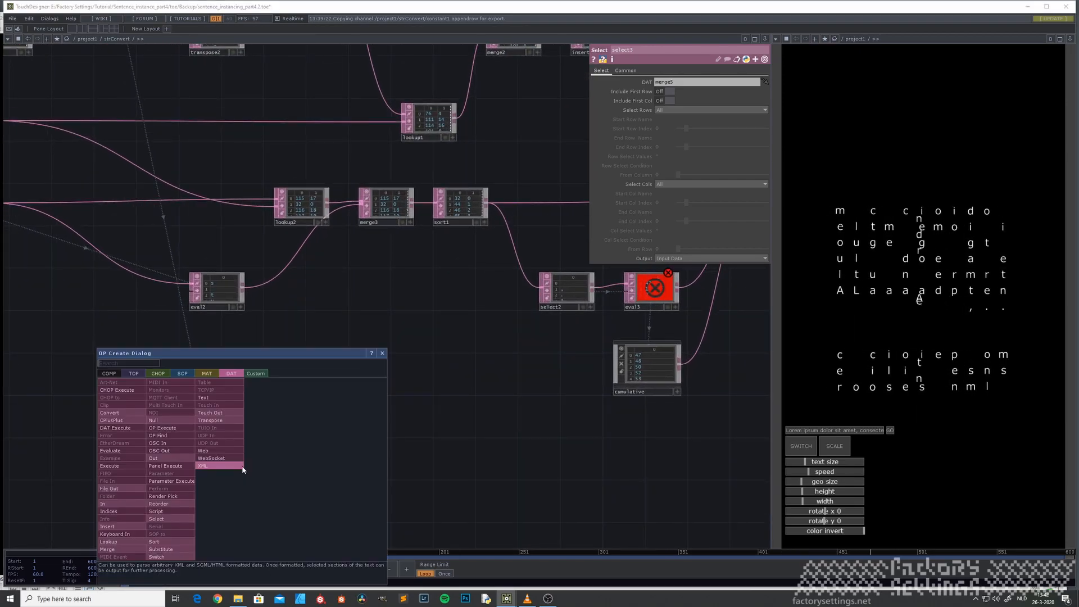
left_click(122, 418)
left_click(309, 468)
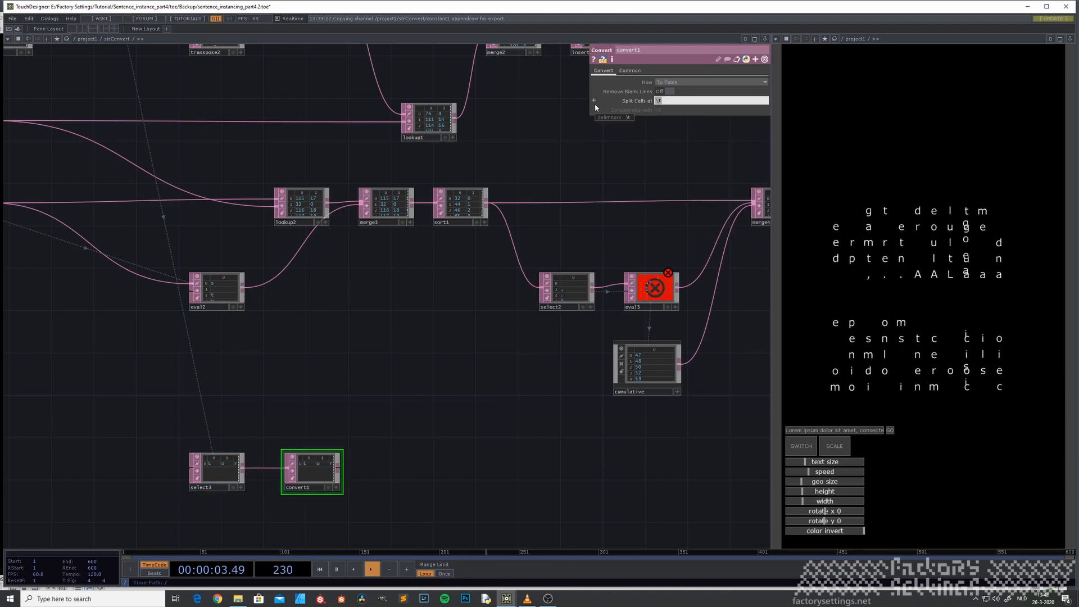
left_click(693, 83)
left_click(667, 91)
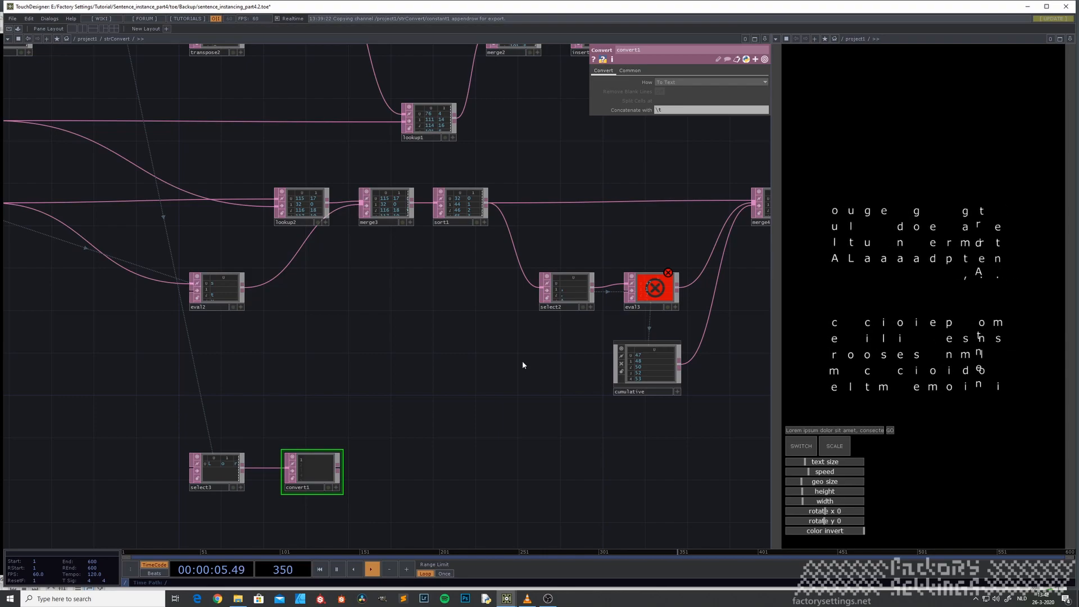
Step: Clear convert1's Concatenate With separator so the characters join into one continuous text
scroll(308, 490, "up", 5)
left_click(674, 108)
key("Return")
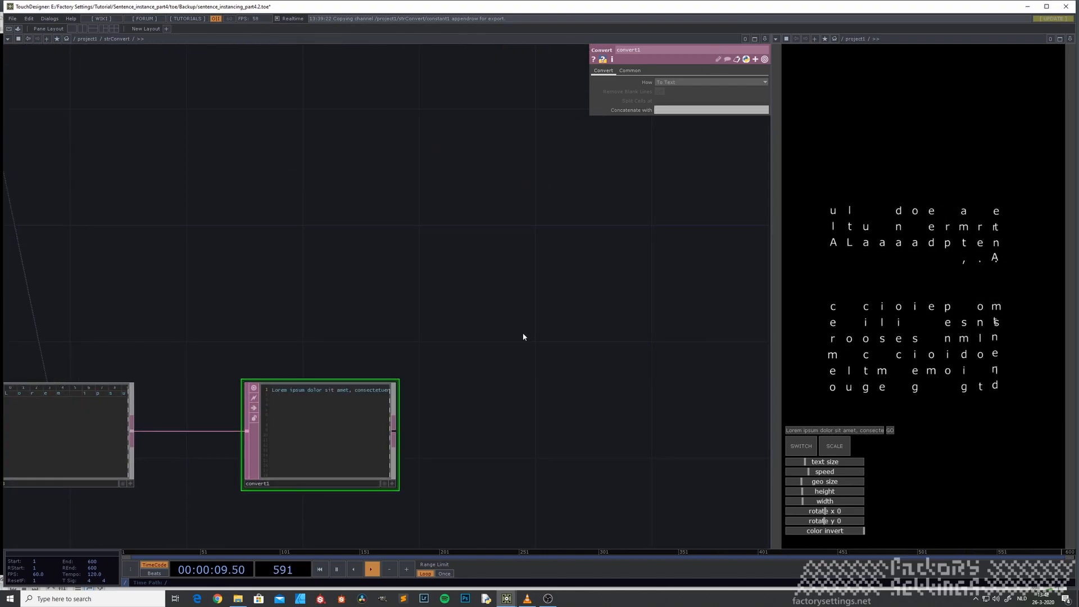
scroll(472, 368, "down", 4)
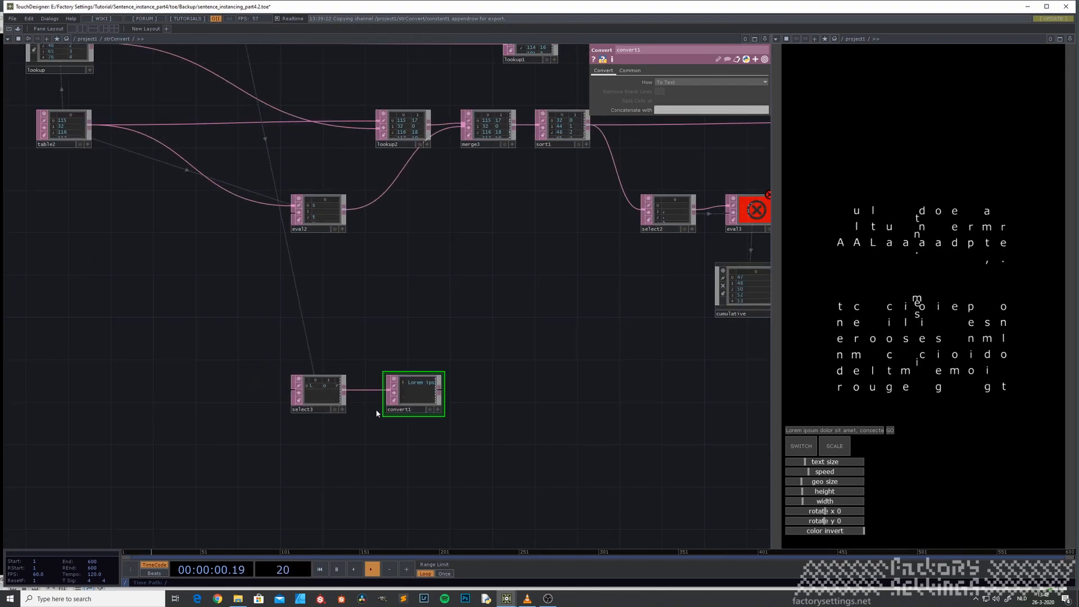
Step: Append a second Convert DAT to convert1's output, converting the joined text To Table
right_click(441, 392)
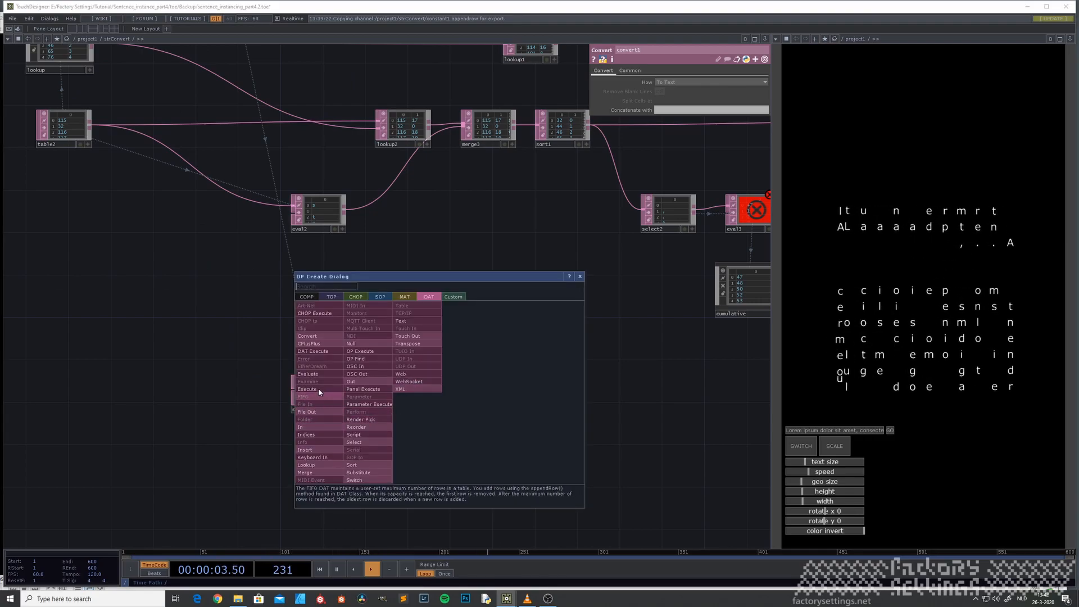
key("Escape")
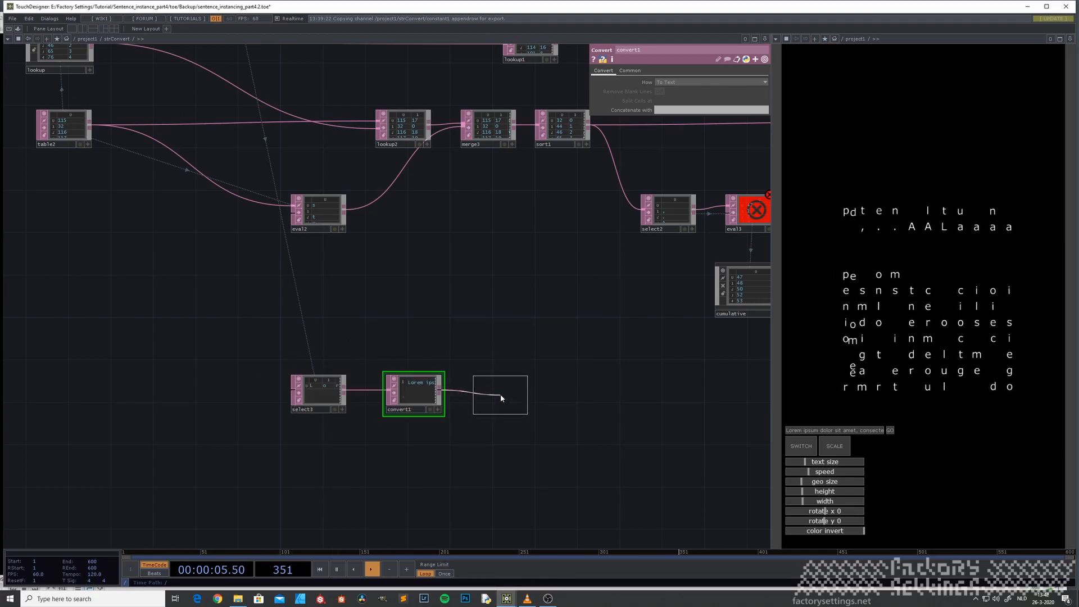
left_click(501, 397)
left_click_drag(513, 398, 521, 397)
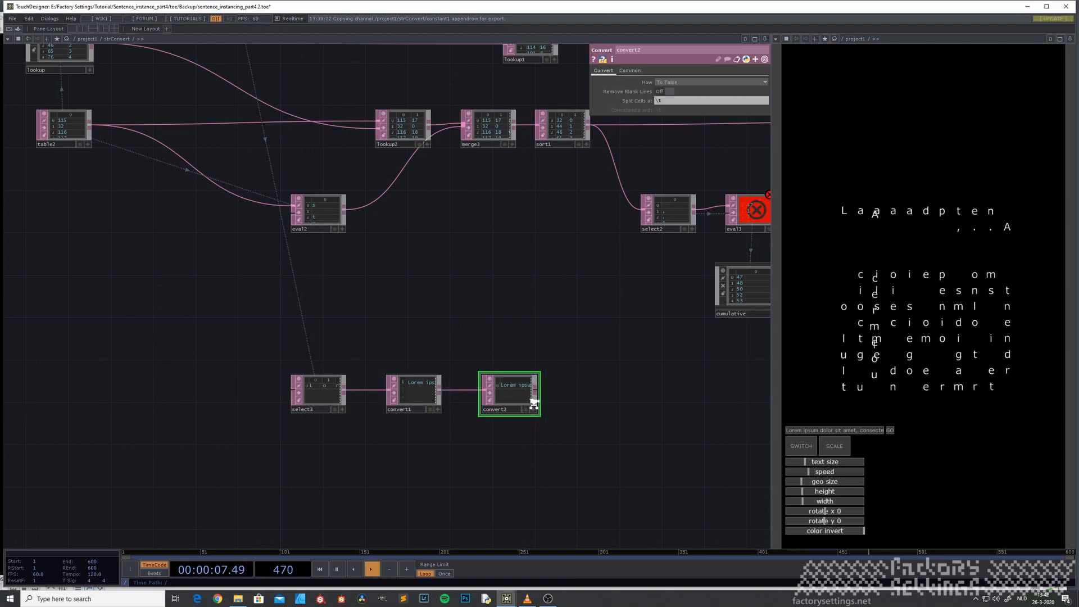
scroll(534, 403, "up", 5)
mouse_move(395, 431)
left_mouse_down()
mouse_move(526, 428)
mouse_move(380, 434)
mouse_move(521, 437)
mouse_move(381, 438)
left_mouse_up()
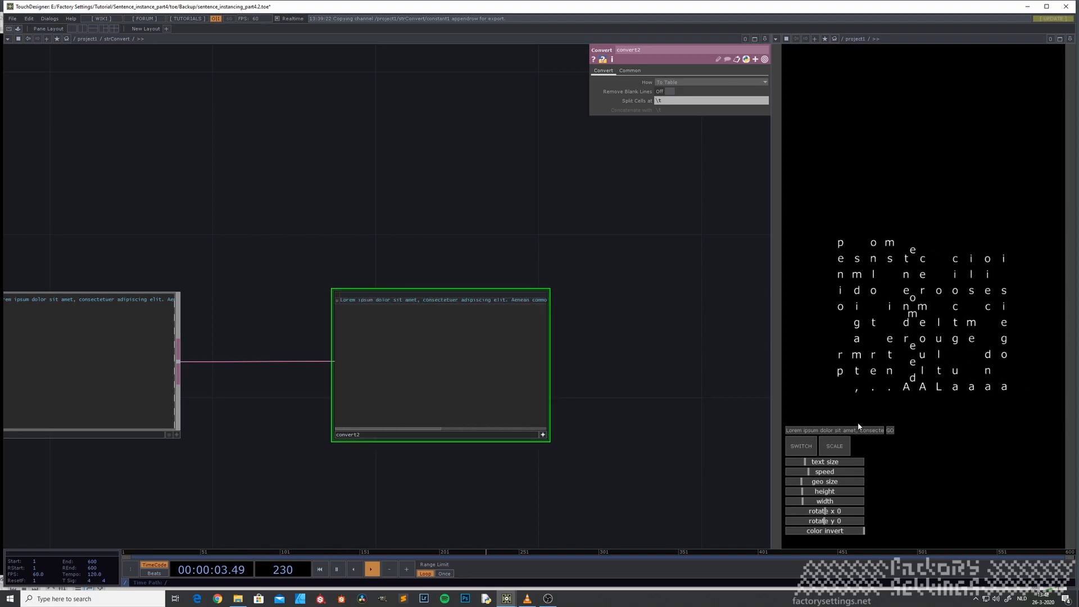
Step: Append a Null DAT to convert2's output
scroll(558, 497, "down", 2)
scroll(568, 493, "down", 2)
left_click_drag(559, 444, 422, 441)
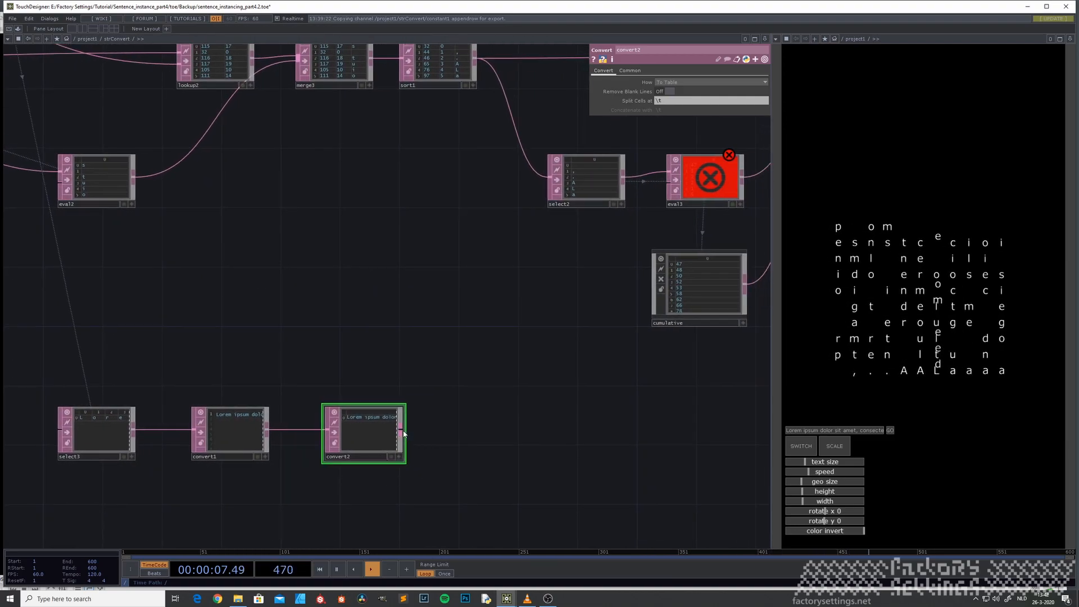
right_click(402, 431)
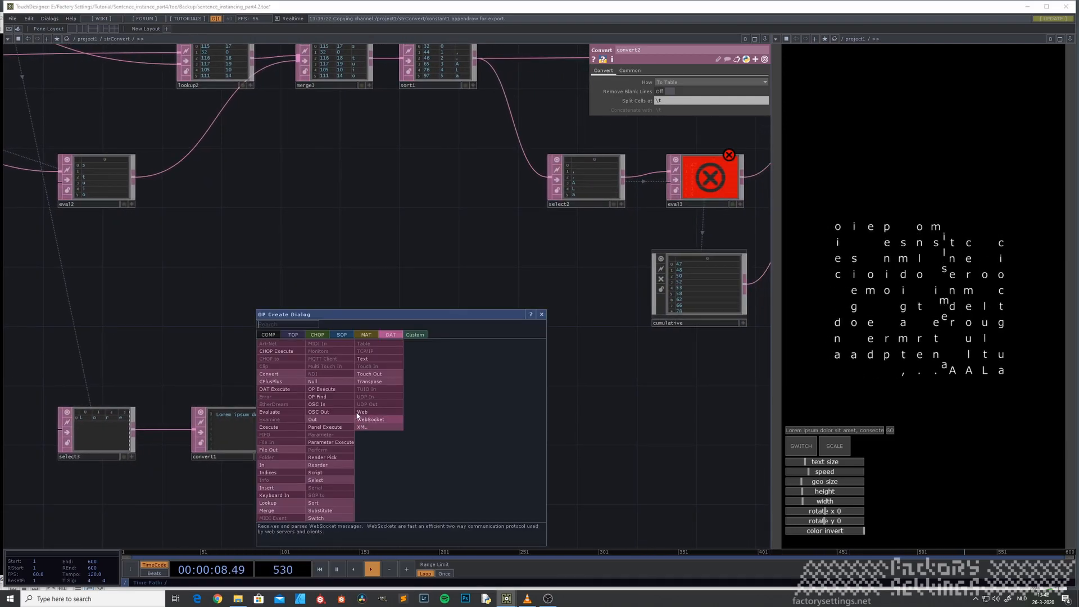
left_click(326, 383)
left_click(500, 431)
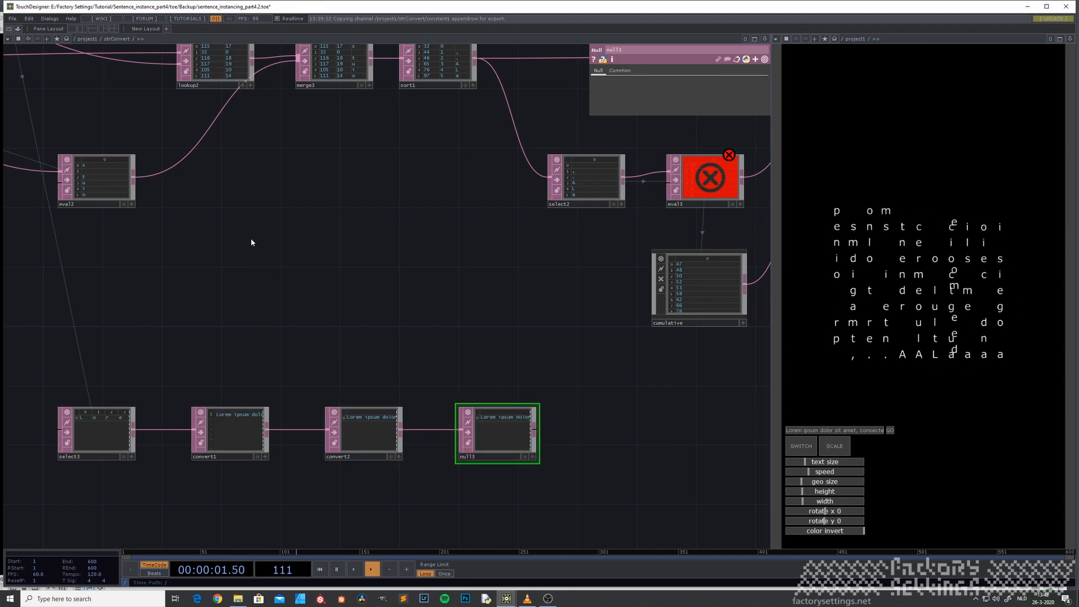
Step: Change eval3's expression to str(op('null3')[0,0]).count(str(me.inputCell)) so it counts characters in the padded text
left_click_drag(247, 235, 433, 311)
scroll(433, 311, "down", 1)
scroll(258, 393, "down", 3)
scroll(212, 338, "up", 3)
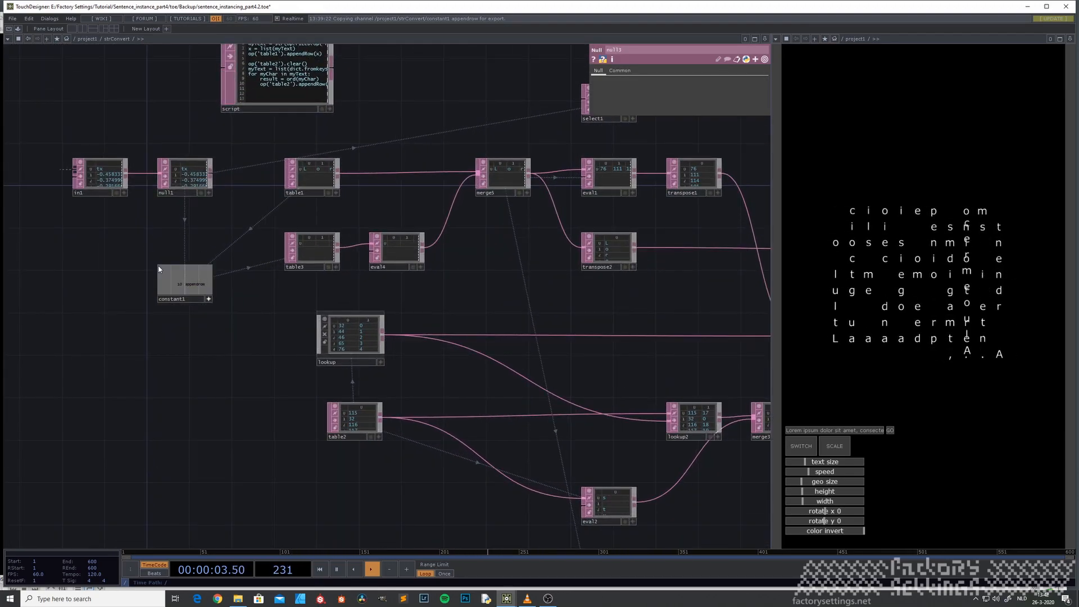
left_click_drag(268, 332, 120, 413)
left_click_drag(262, 288, 141, 196)
left_click_drag(442, 439, 332, 369)
scroll(332, 369, "down", 4)
left_click_drag(422, 421, 338, 390)
scroll(363, 446, "up", 4)
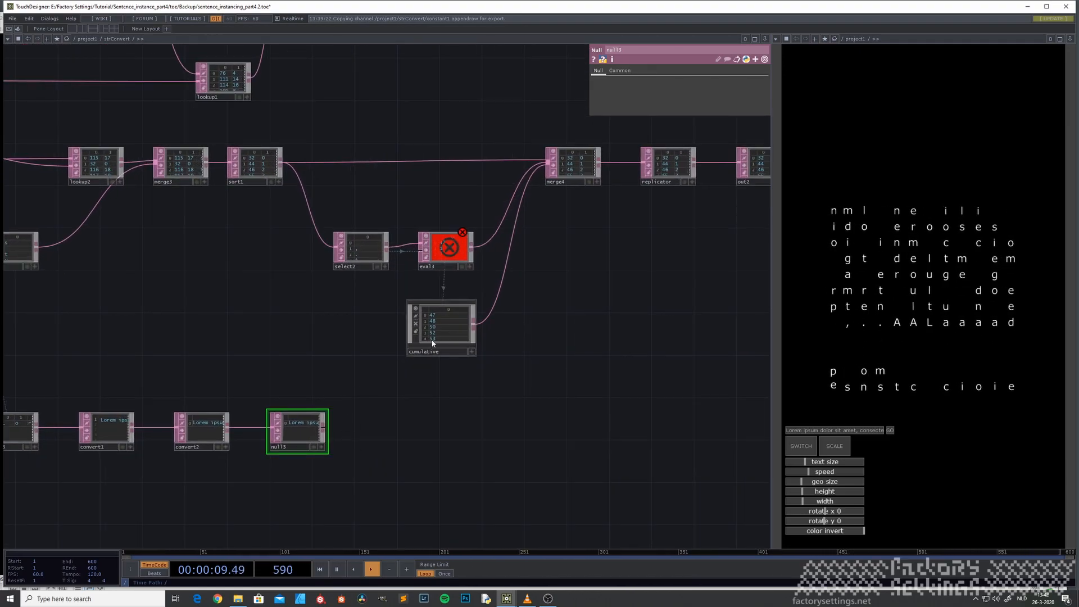
left_click(444, 252)
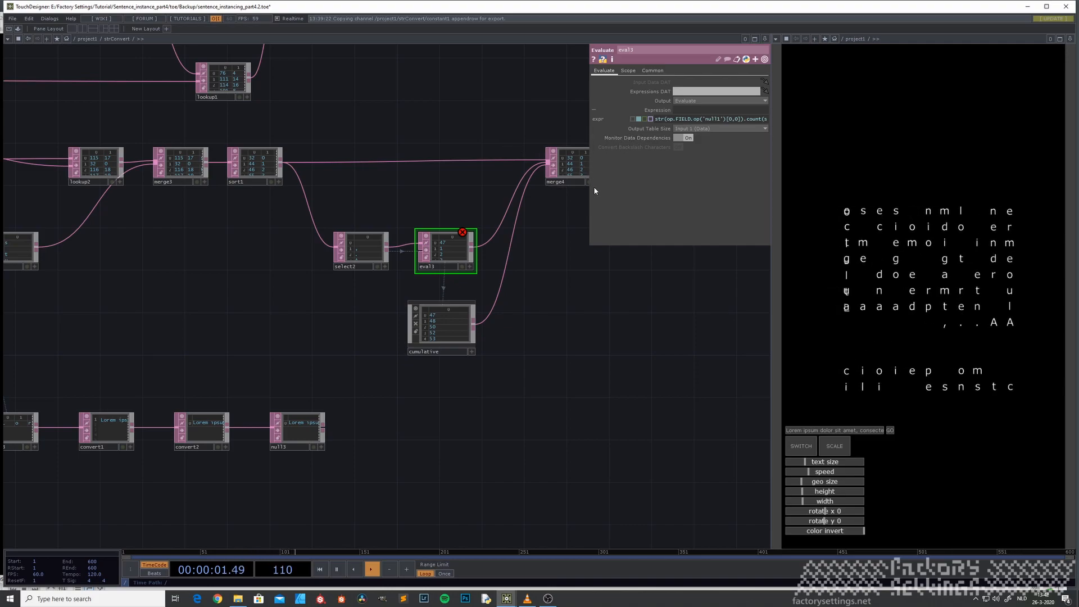
left_click_drag(589, 200, 462, 196)
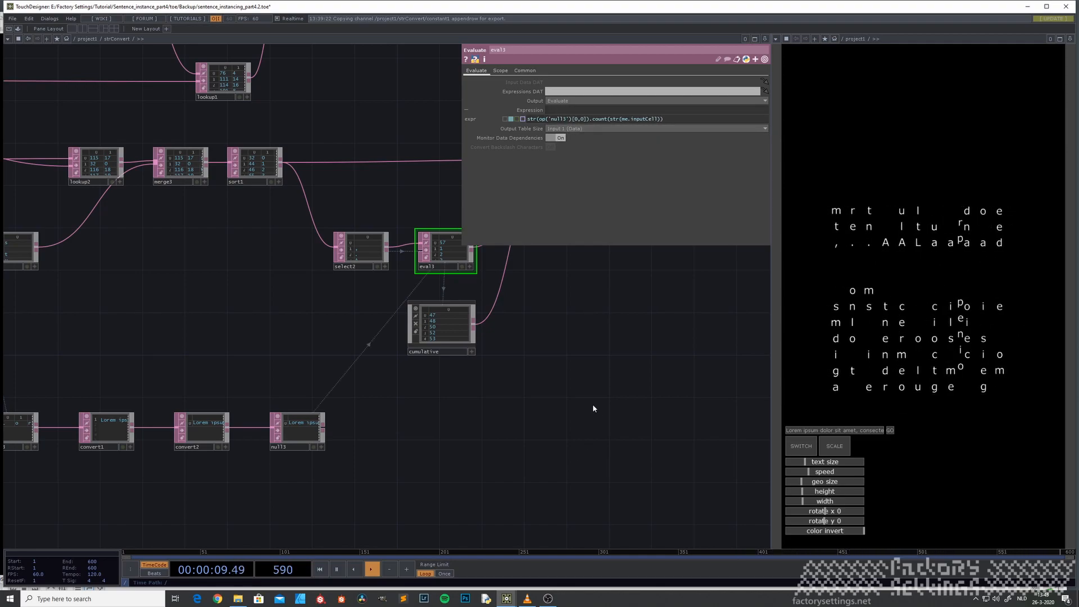
Step: Run the SCRIPT DAT inside the cumulative component to rebuild its running totals, and return to strConvert
left_click_drag(281, 352, 226, 385)
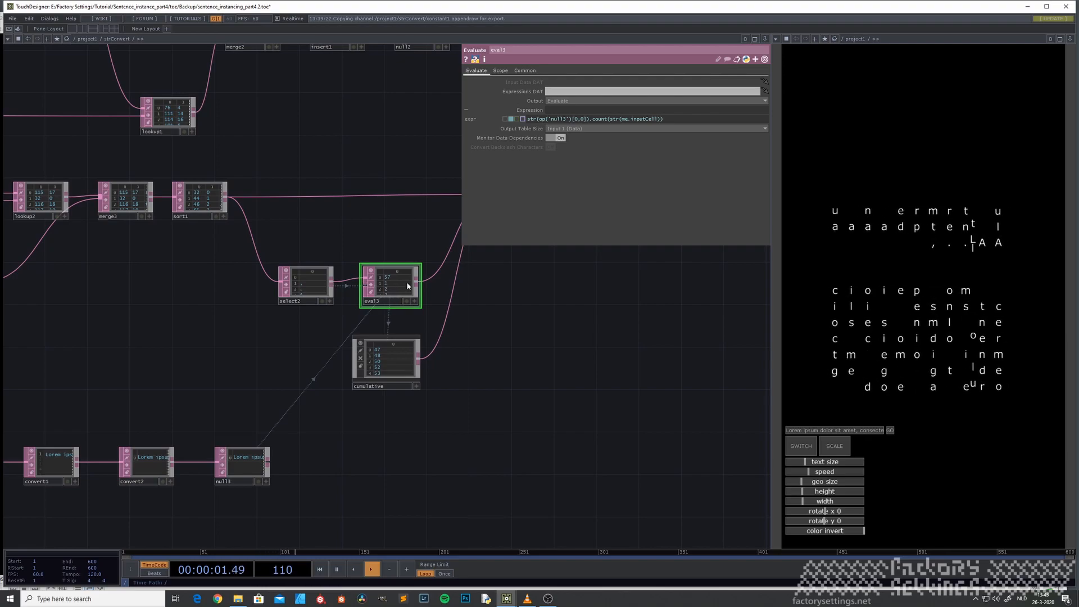
scroll(390, 284, "up", 3)
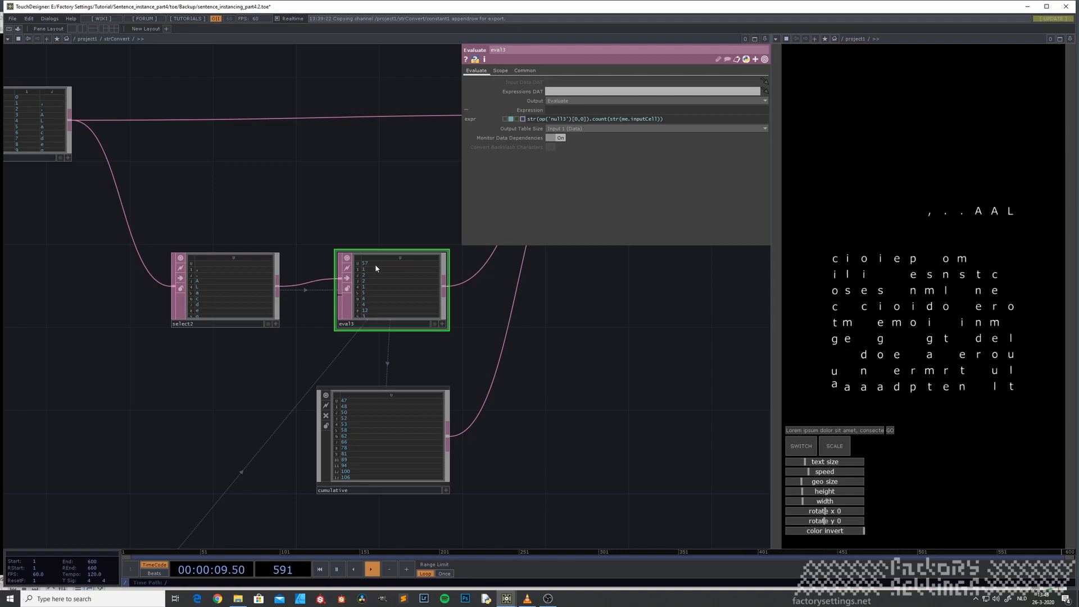
scroll(281, 418, "down", 2)
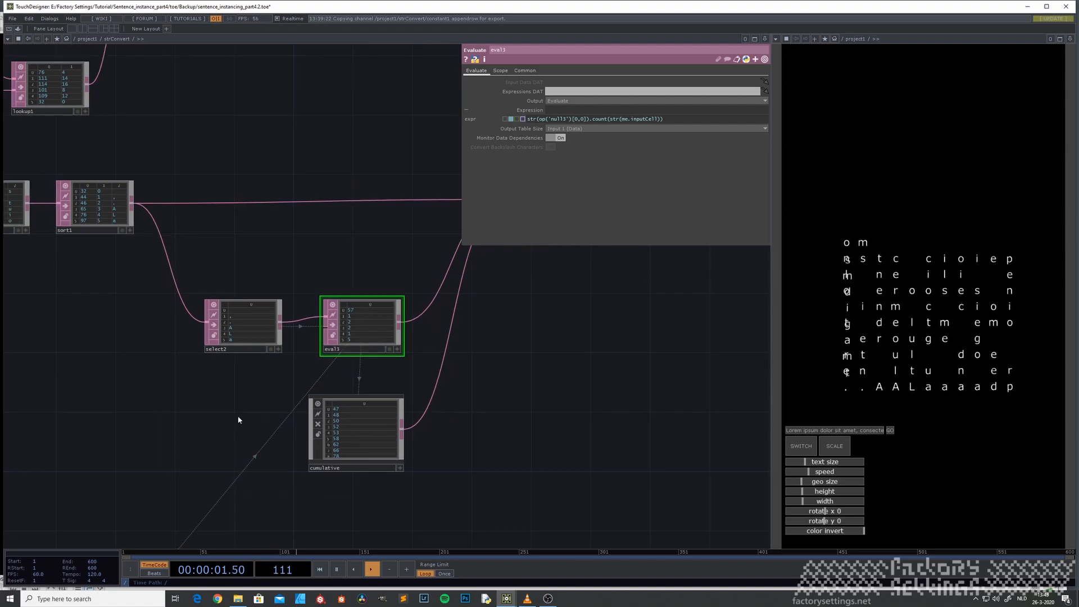
scroll(269, 472, "down", 2)
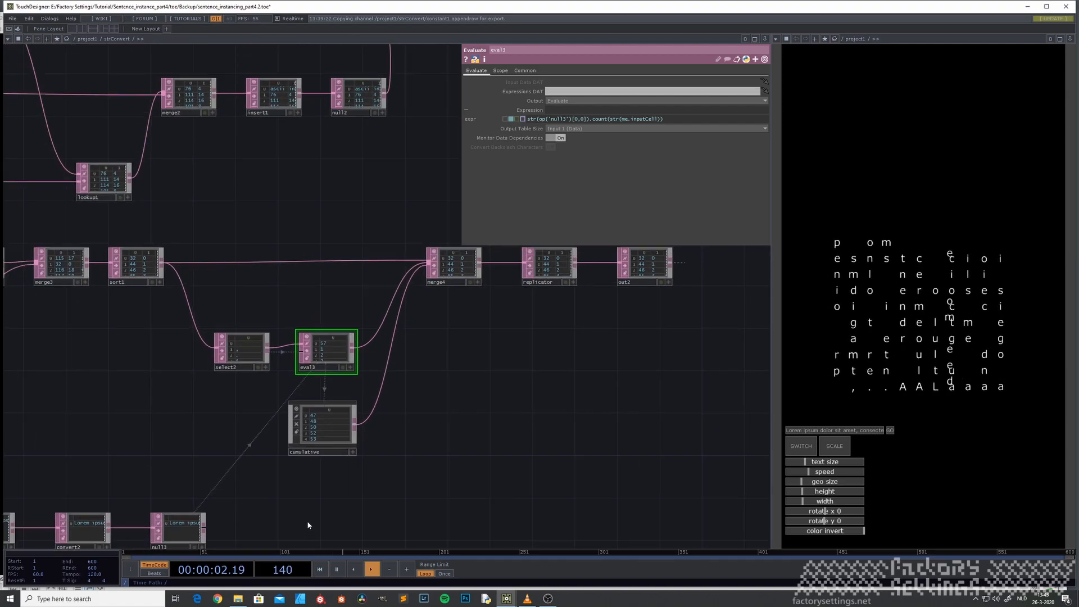
left_click(311, 414)
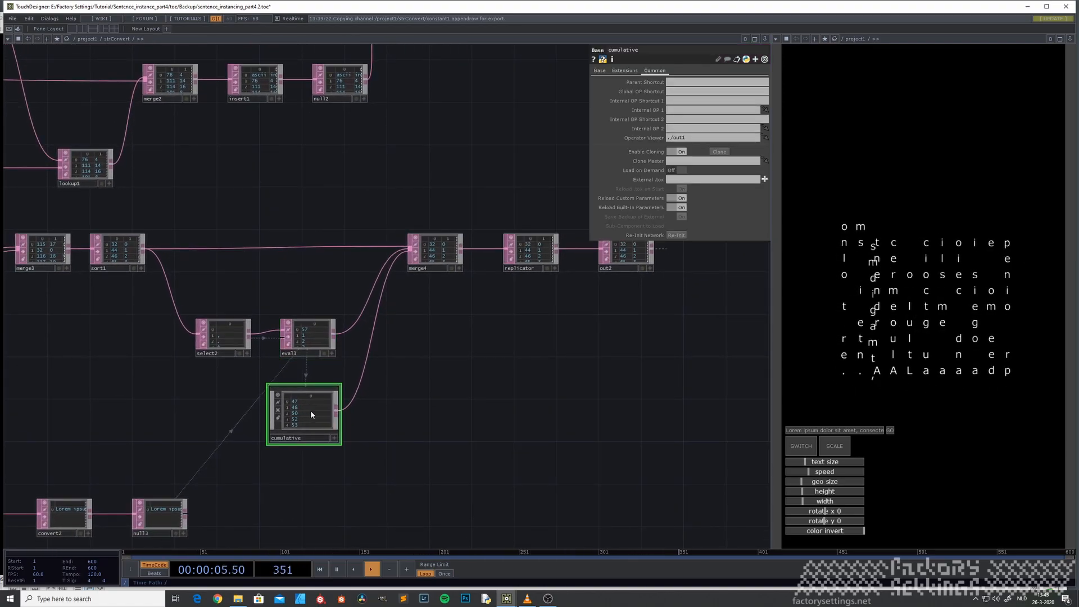
double_click(312, 415)
scroll(270, 425, "up", 3)
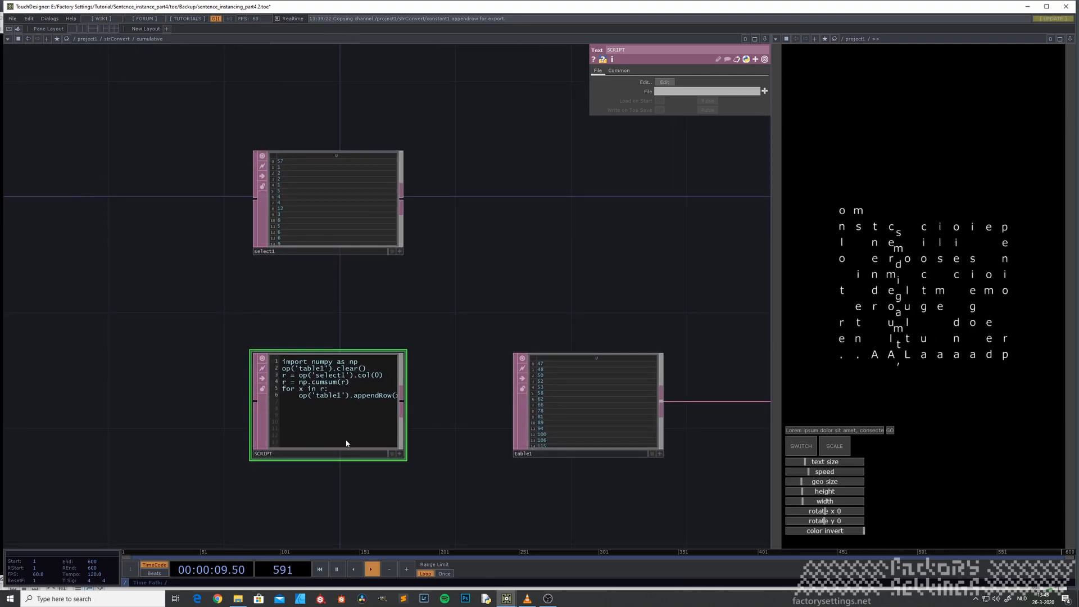
right_click(327, 414)
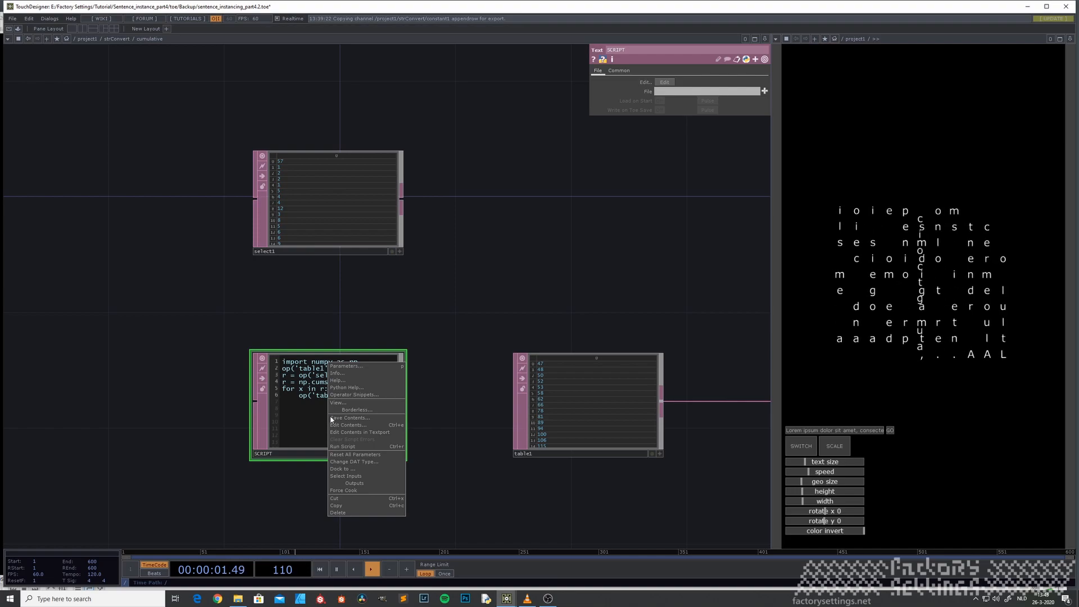
left_click(357, 447)
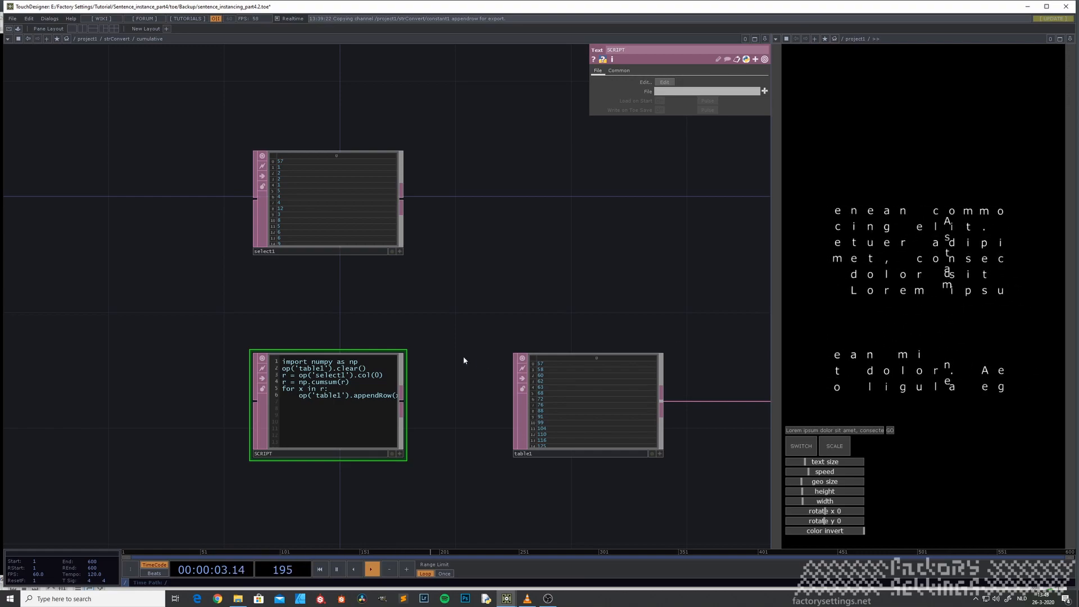
scroll(192, 367, "down", 5)
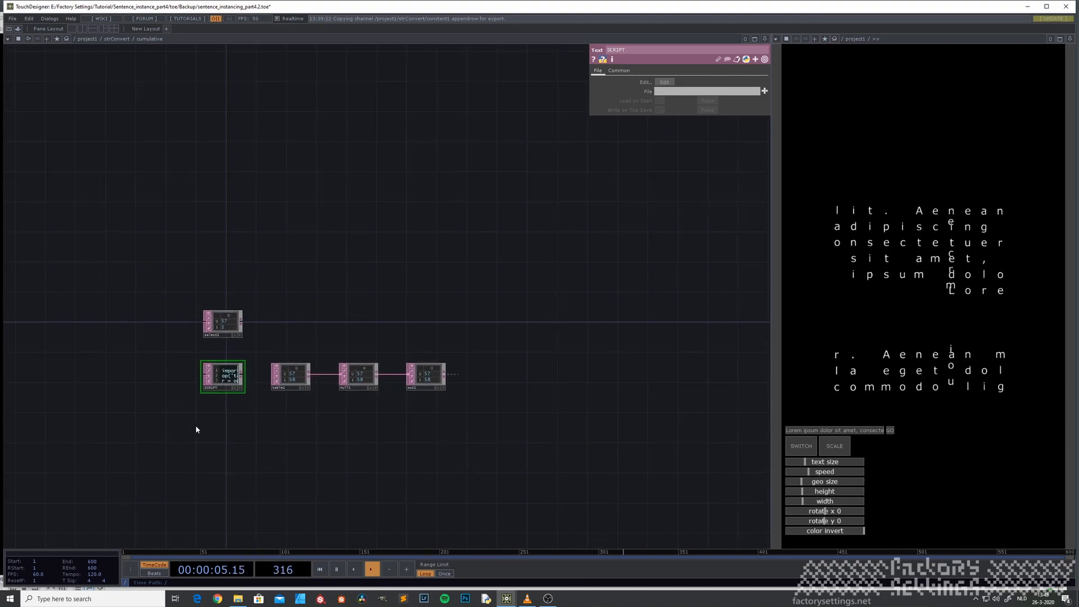
scroll(196, 429, "down", 3)
left_click_drag(181, 425, 272, 400)
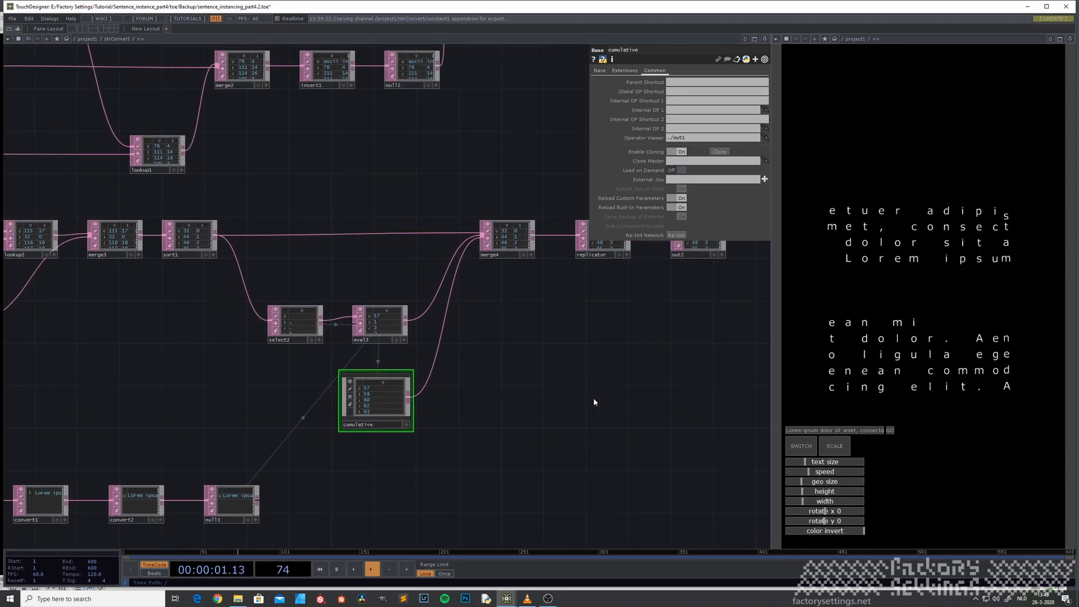
Step: Switch the shape back and forth and compare eval3's character counts with the values in cumulative
left_click(802, 444)
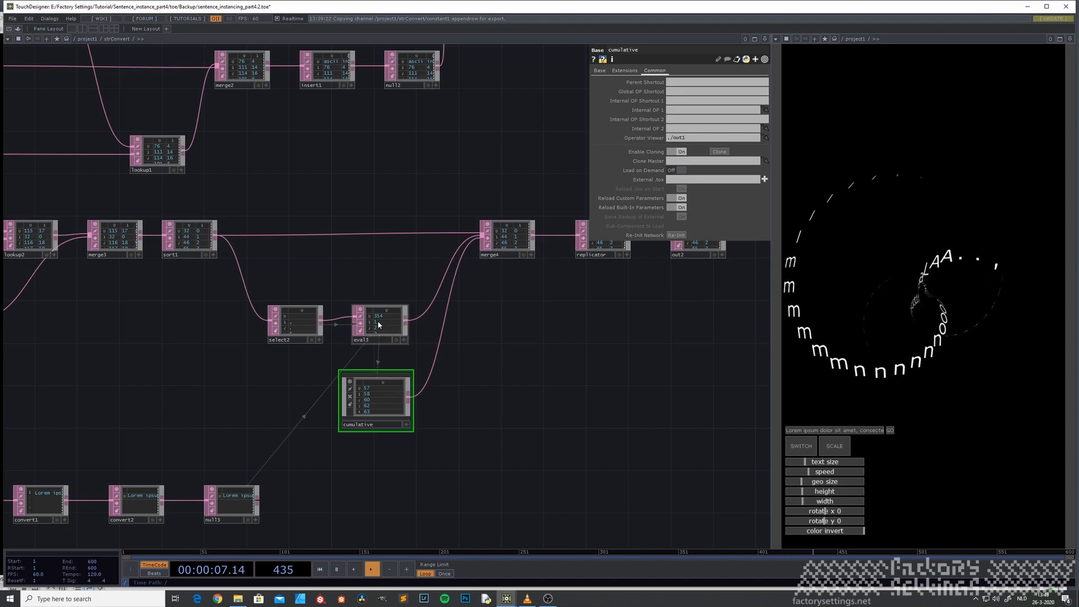
scroll(374, 331, "up", 3)
left_click(802, 445)
left_click(803, 445)
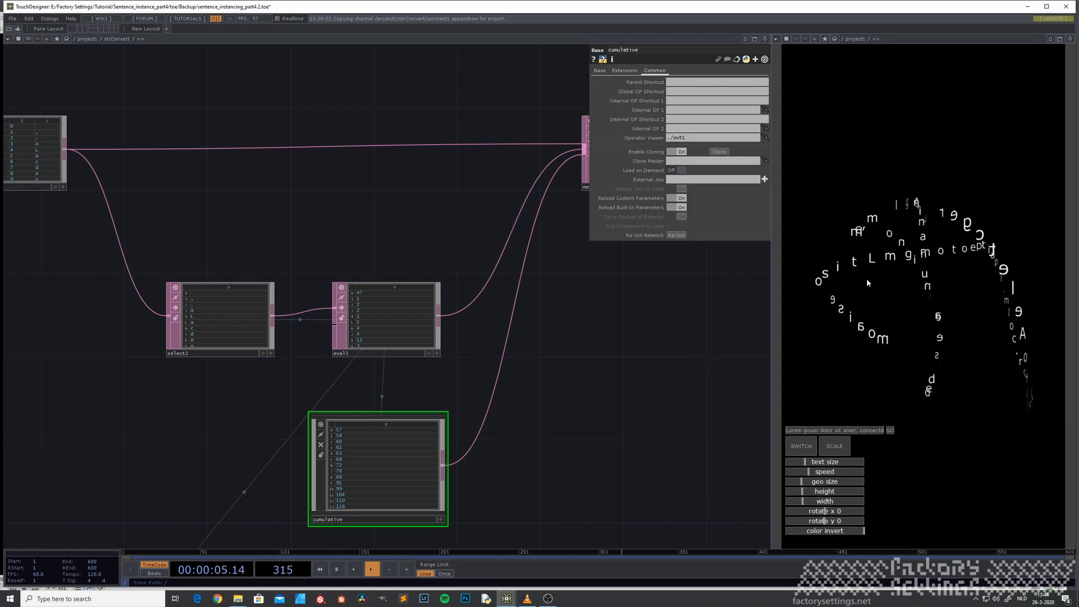
left_click(804, 445)
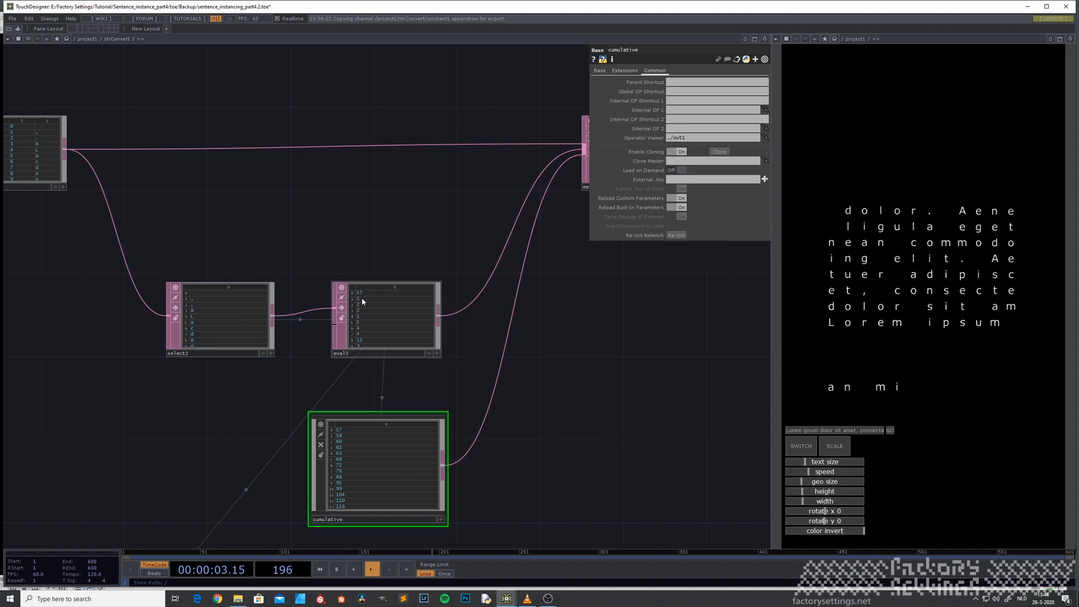
left_click(802, 448)
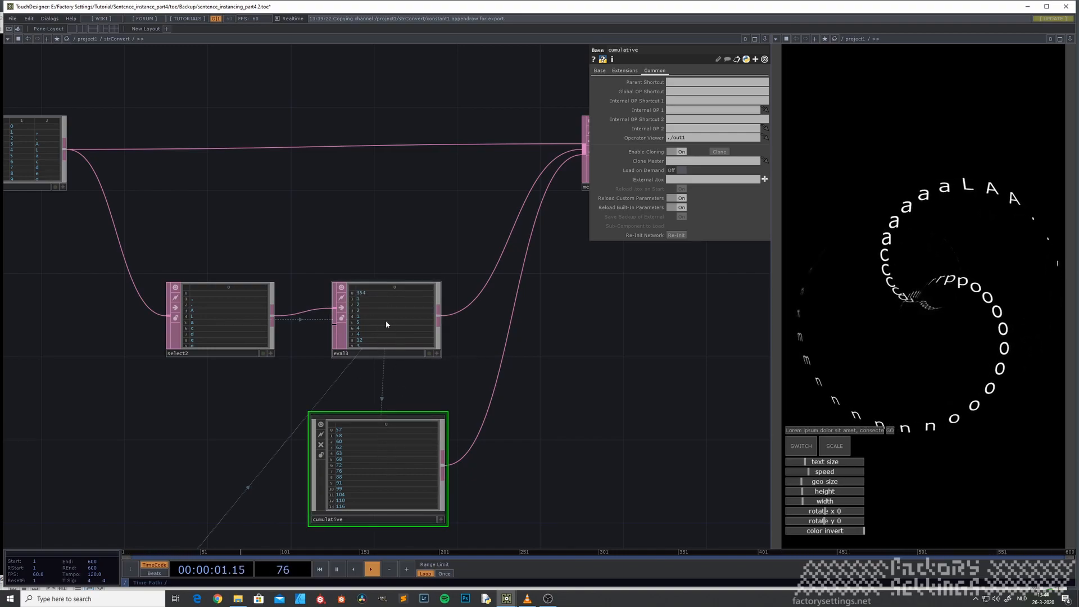
Step: Rerun the cumulative component's SCRIPT DAT for the switched shape and go back to strConvert
double_click(387, 434)
scroll(206, 376, "up", 5)
right_click(251, 380)
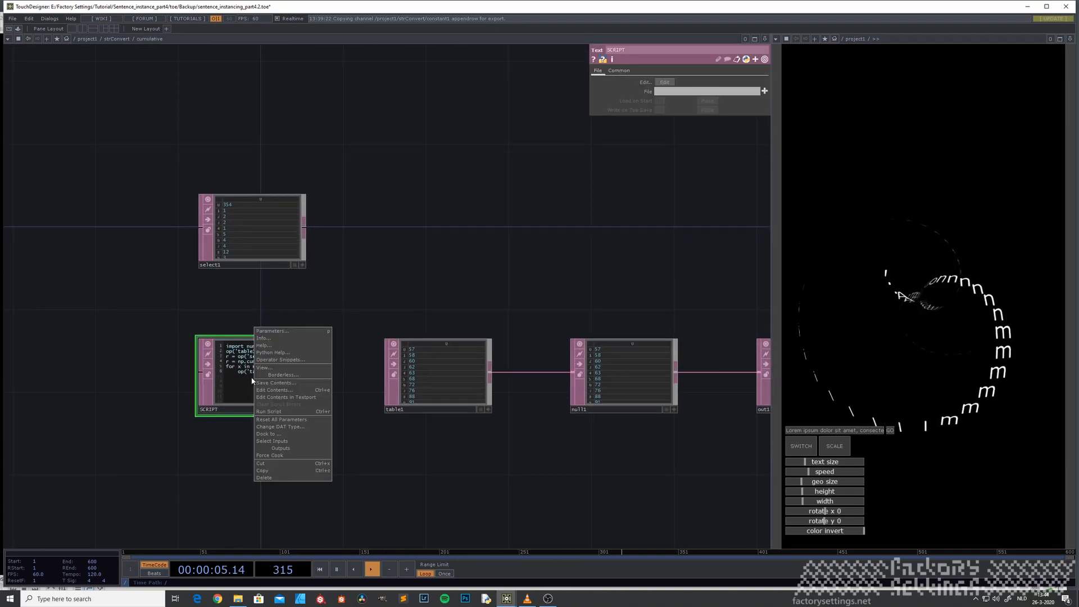
left_click(280, 412)
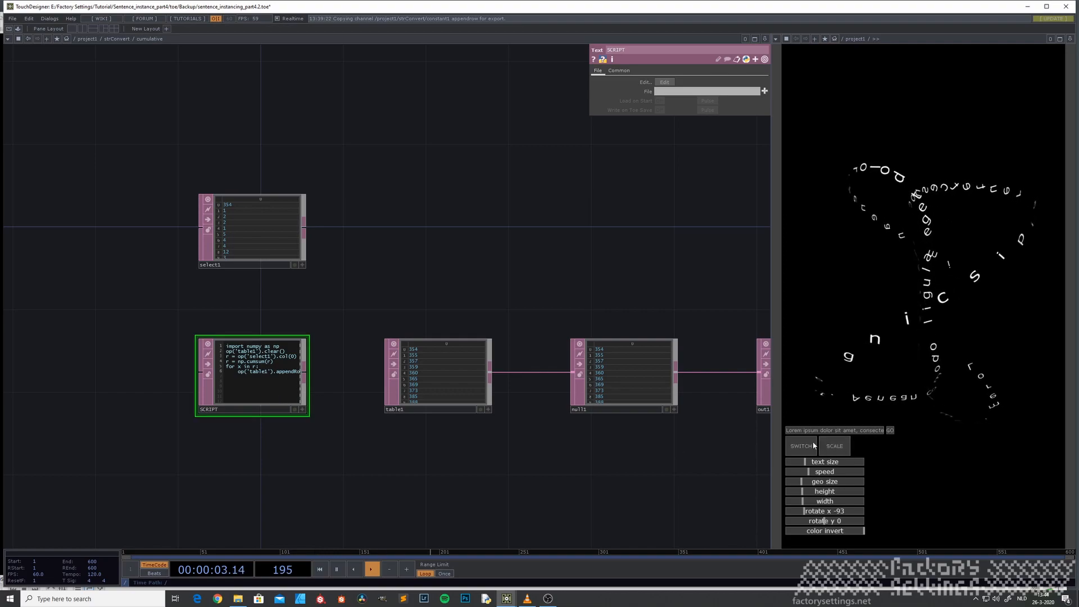
scroll(242, 444, "down", 5)
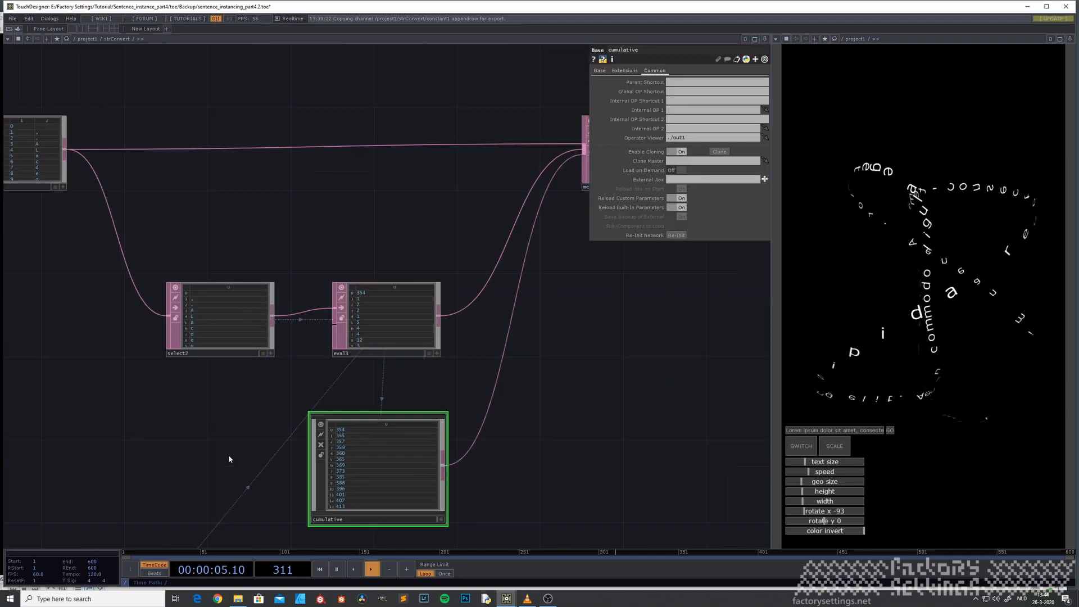
Step: Examine inside the ui's field container how the GO button's CHOP Execute DAT calls the strConvert script
scroll(140, 435, "down", 5)
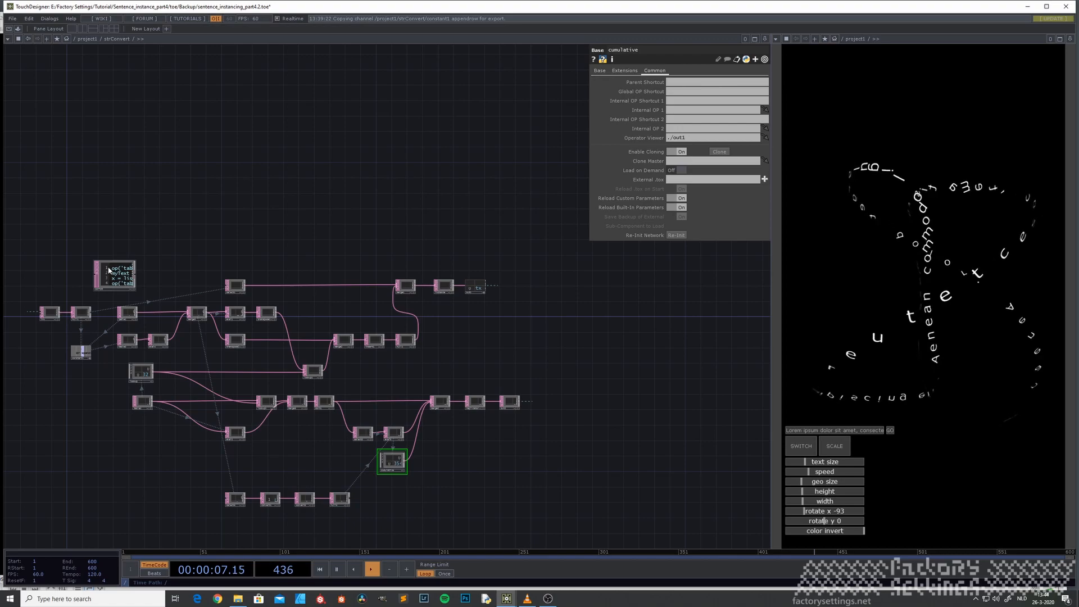
scroll(211, 258, "down", 3)
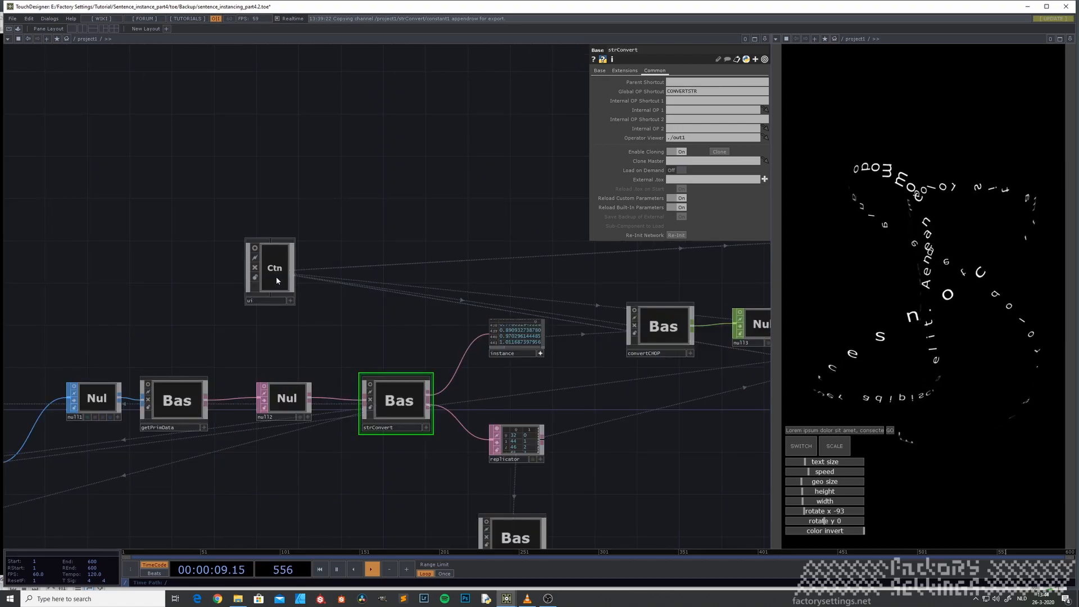
scroll(275, 276, "up", 3)
scroll(265, 304, "up", 2)
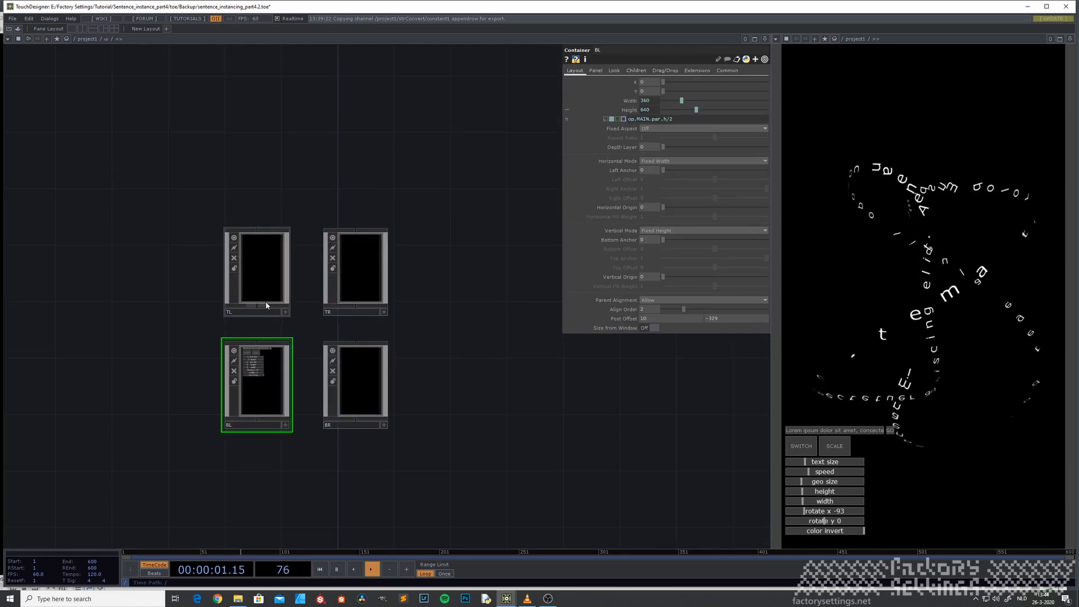
key("i")
key("i")
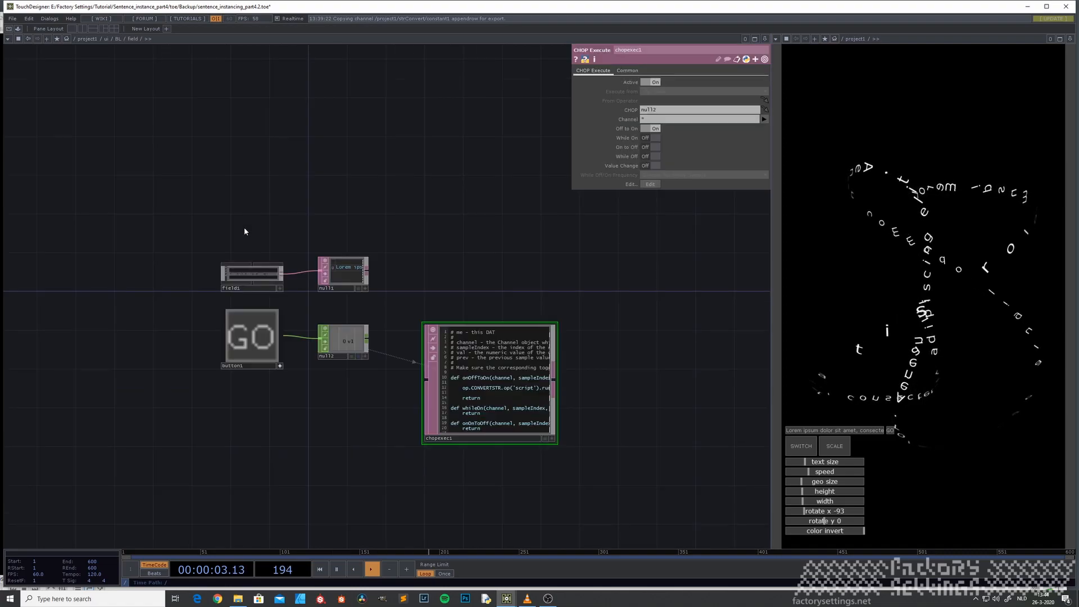
left_click_drag(383, 416, 221, 424)
scroll(221, 424, "up", 3)
scroll(221, 423, "down", 2)
left_click_drag(95, 400, 162, 410)
Step: Leave the field container and the ui, and reopen the strConvert network
key("u")
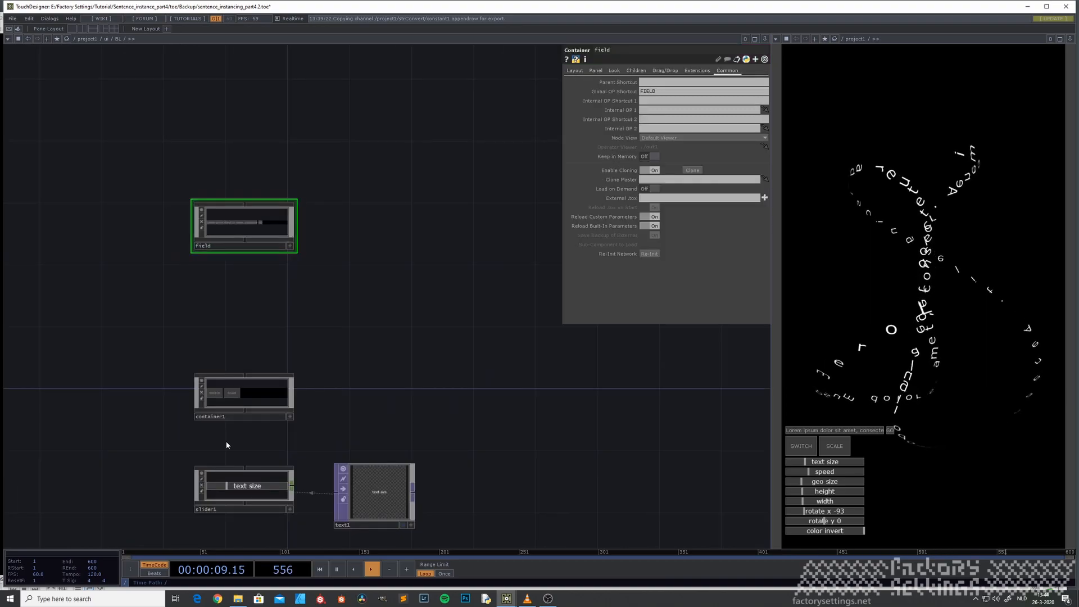
key("u")
key("u")
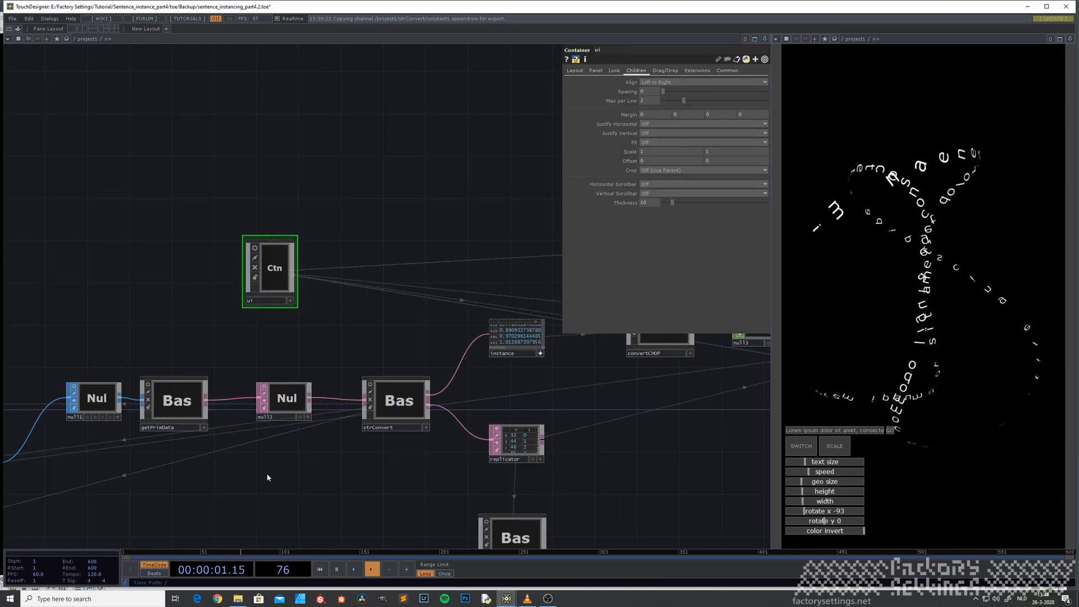
left_click_drag(267, 474, 128, 320)
scroll(128, 320, "down", 3)
key("i")
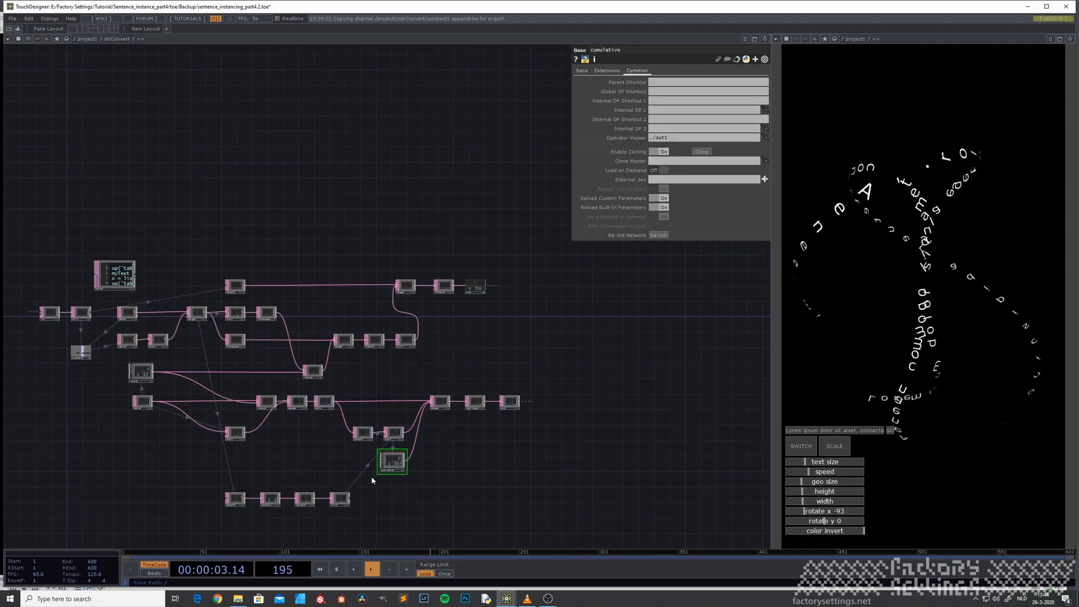
Step: Set the cumulative component's global OP shortcut to CUMULATIVE and go into the field container inside the ui's BL container
scroll(392, 465, "up", 3)
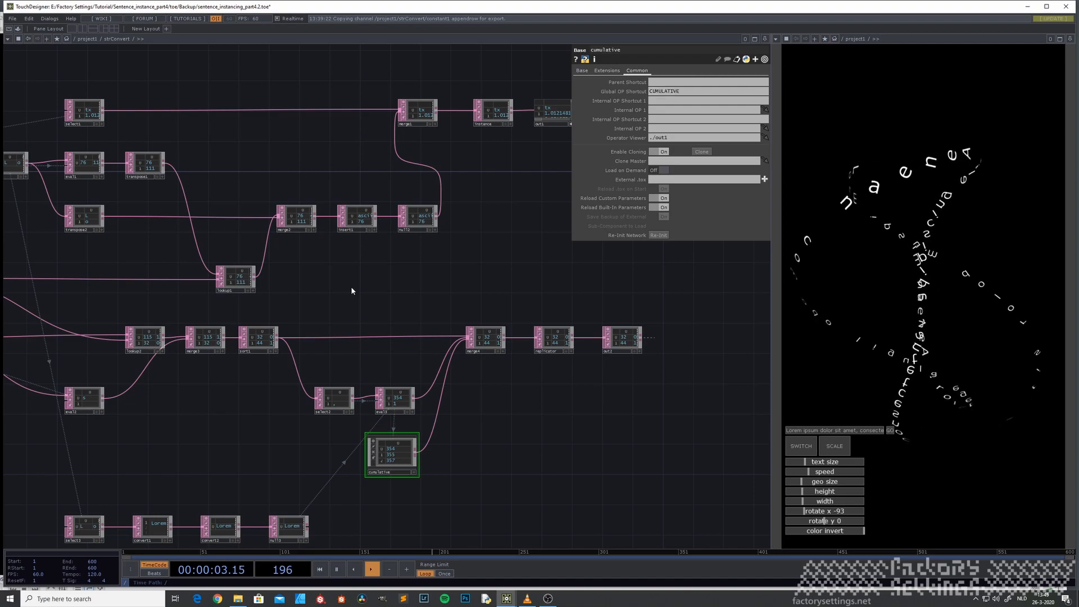
key("u")
left_click(131, 184)
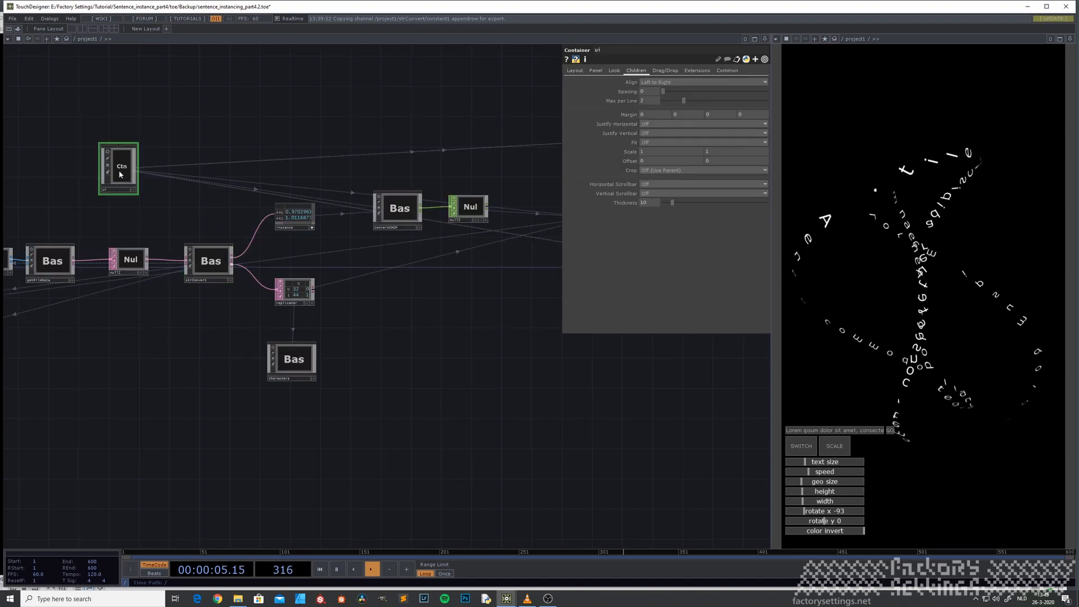
key("i")
key("i")
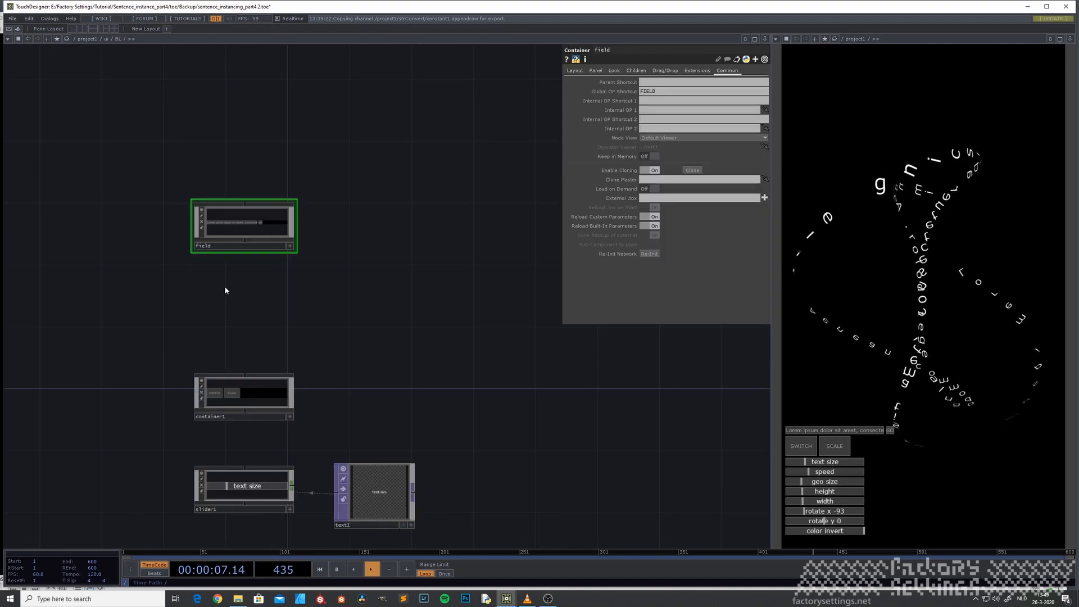
key("i")
Step: Add the line op.CUMULATIVE.op('SCRIPT').run() to onOffToOn in the field container's chopexec1, below the existing script call
left_click(399, 372)
scroll(425, 444, "up", 2)
left_click(566, 476)
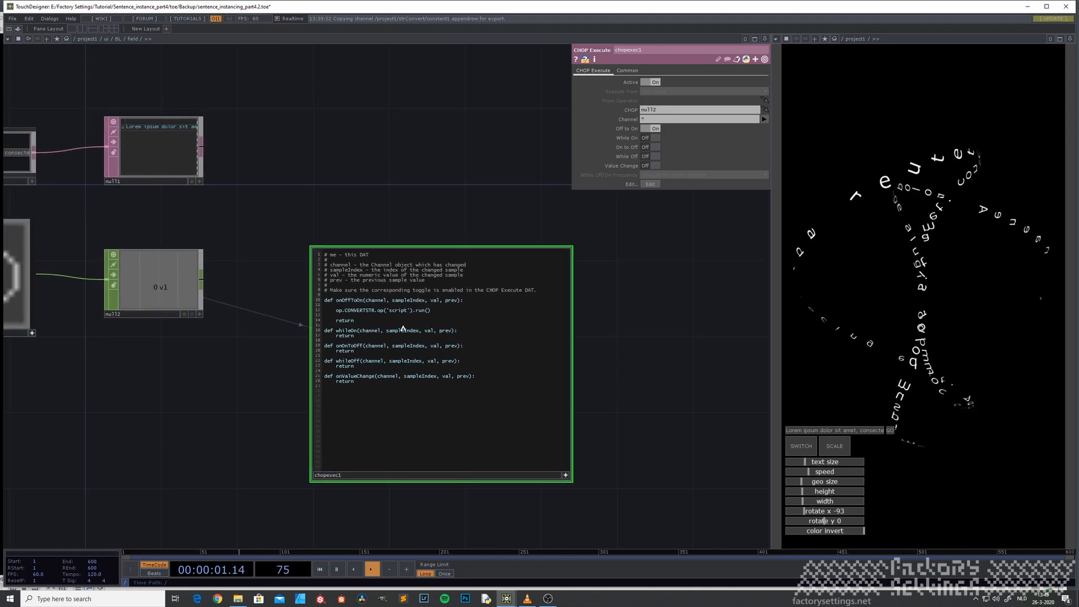
key("Return")
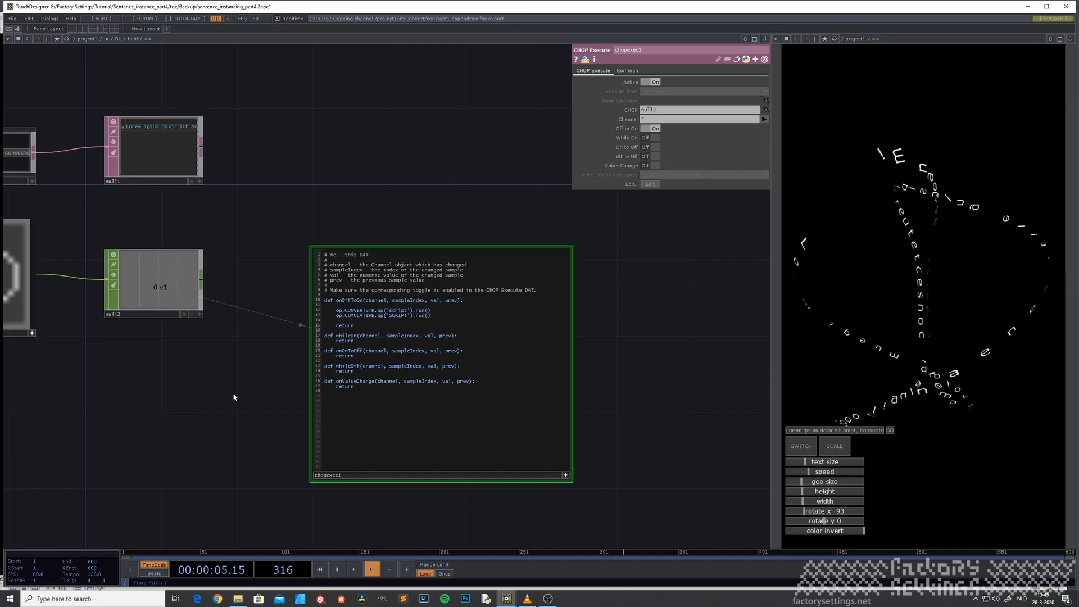
Step: Leave the field container and go into the SWITCH button's network inside container1, up to its CHOP Execute DAT
scroll(191, 416, "down", 3)
scroll(194, 426, "down", 3)
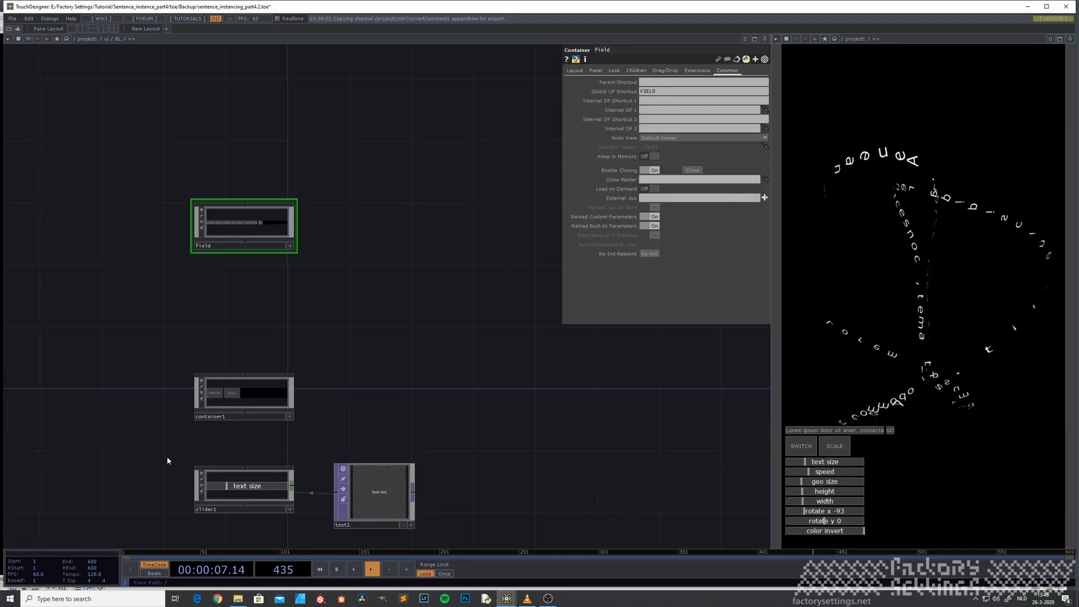
left_click_drag(135, 323, 125, 270)
left_click_drag(135, 405, 131, 234)
left_click_drag(136, 442, 139, 333)
left_click_drag(129, 480, 131, 280)
left_click_drag(118, 86, 108, 302)
left_click_drag(125, 224, 148, 450)
scroll(254, 218, "up", 3)
scroll(394, 392, "up", 3)
left_click_drag(402, 409, 170, 450)
scroll(434, 405, "up", 3)
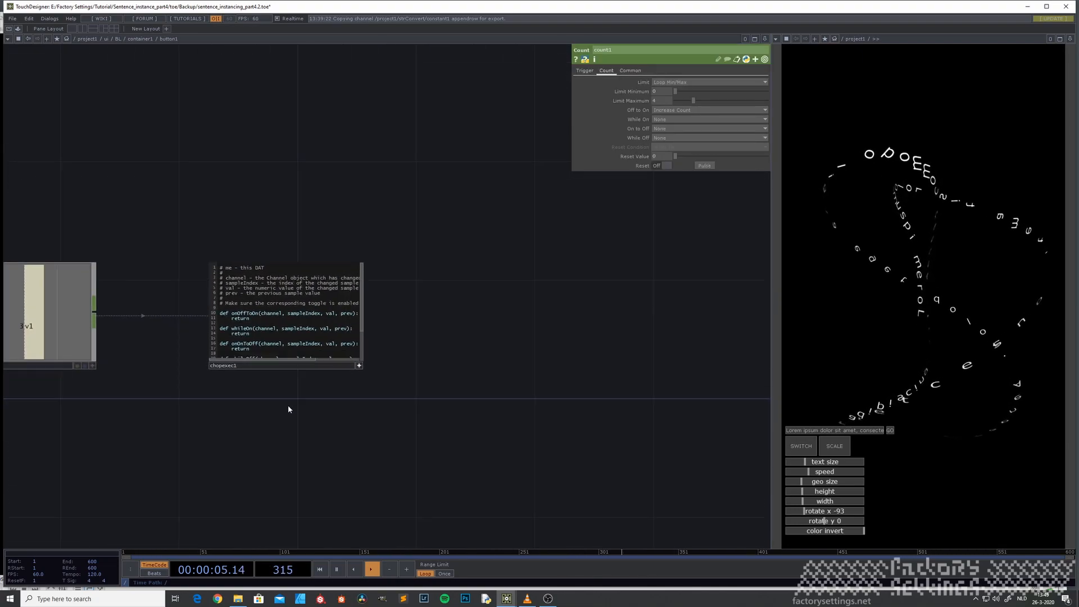
Step: Add op.CUMULATIVE.op('SWITCH').run() below the switch1 line in onValueChange of the SWITCH button's chopexec1
left_click_drag(179, 378, 236, 459)
scroll(236, 460, "up", 1)
scroll(367, 500, "up", 2)
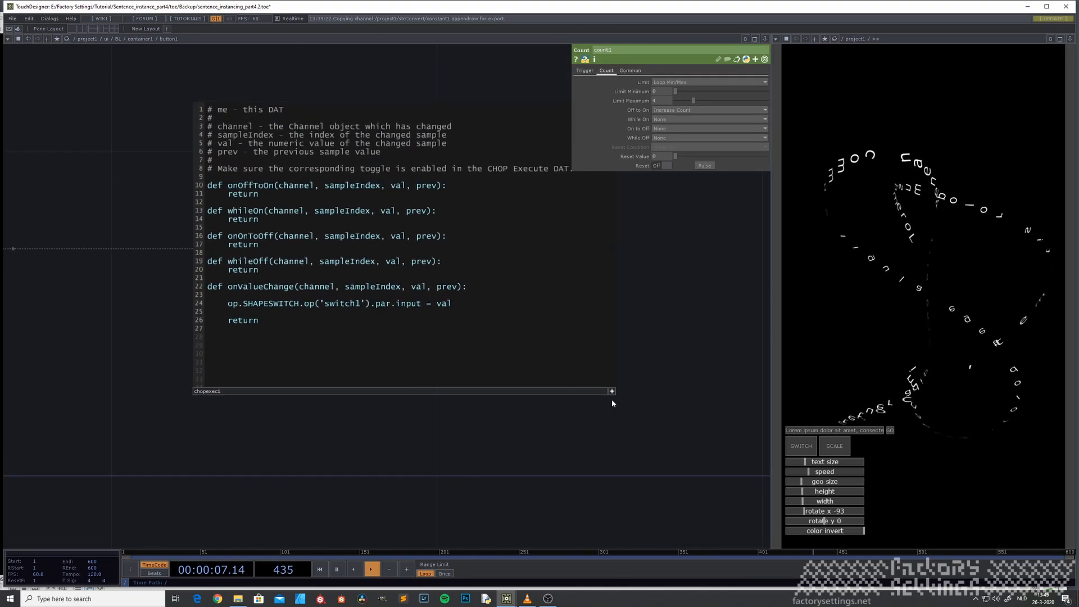
key("Return")
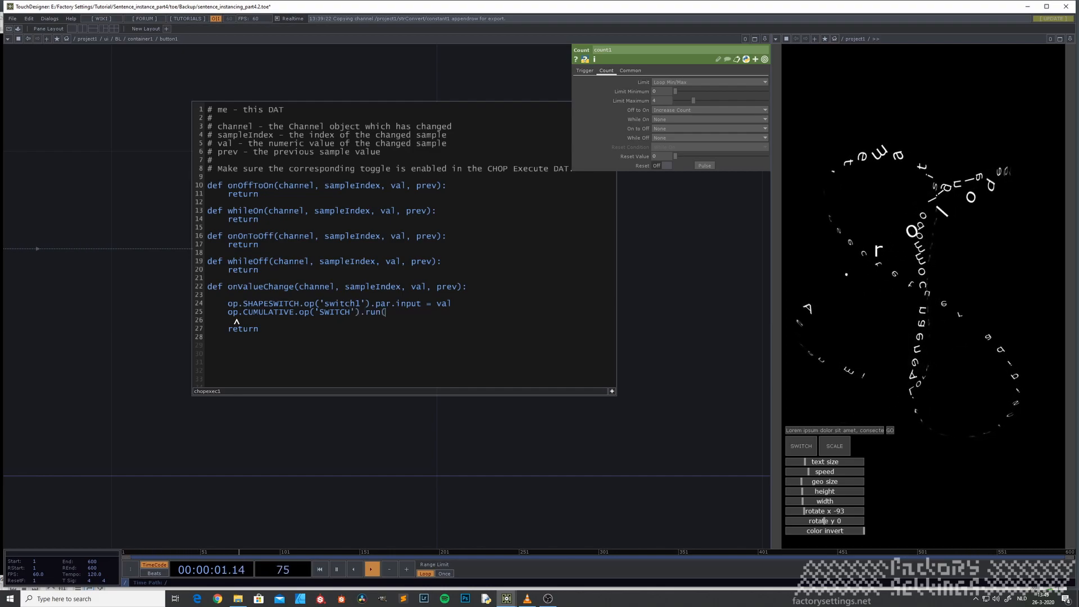
left_click(612, 391)
Step: Leave the SWITCH button and the ui, and reopen strConvert at the eval3 and cumulative operators
scroll(451, 459, "down", 10)
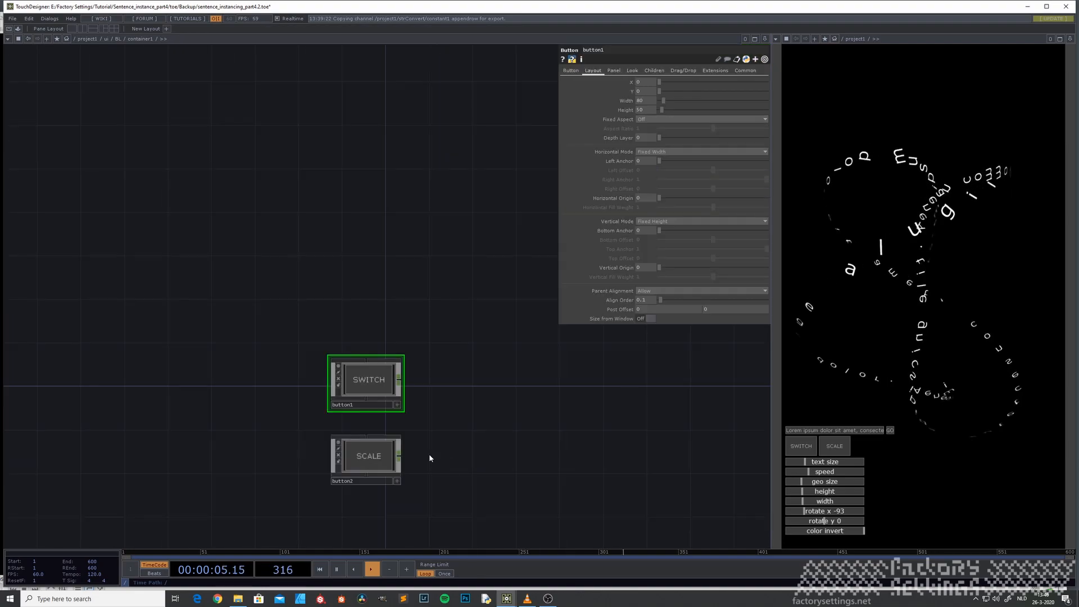
scroll(297, 482, "down", 10)
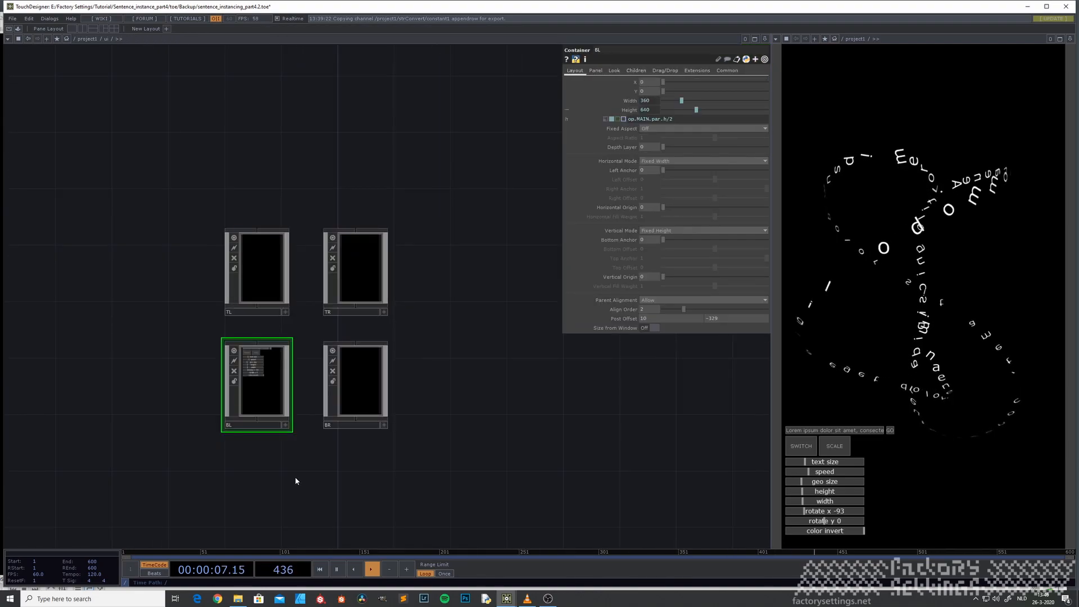
left_click_drag(179, 358, 254, 416)
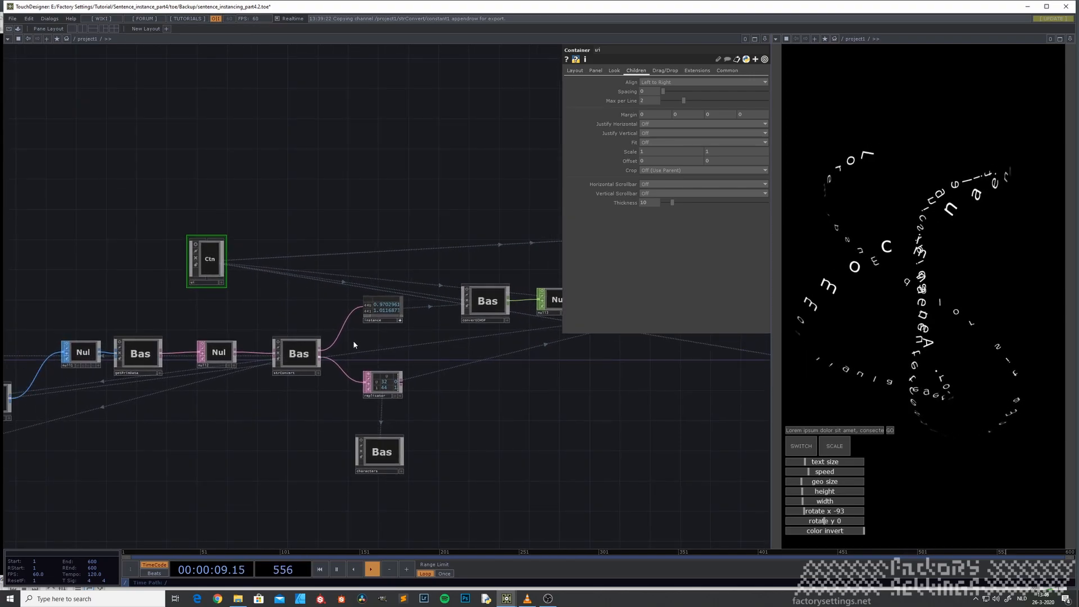
scroll(366, 328, "up", 10)
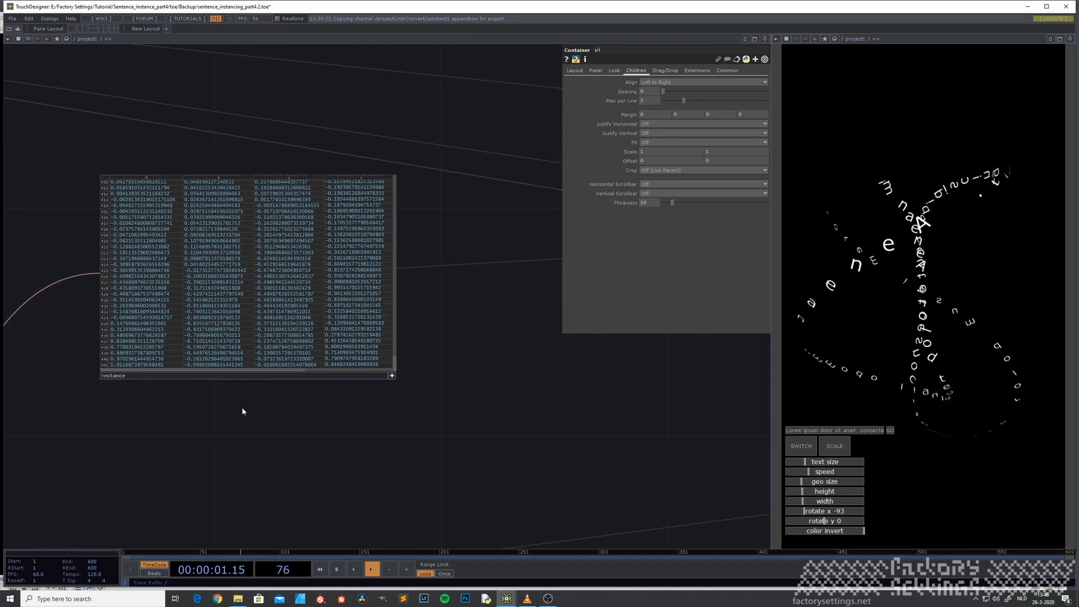
scroll(229, 426, "down", 5)
scroll(237, 397, "up", 10)
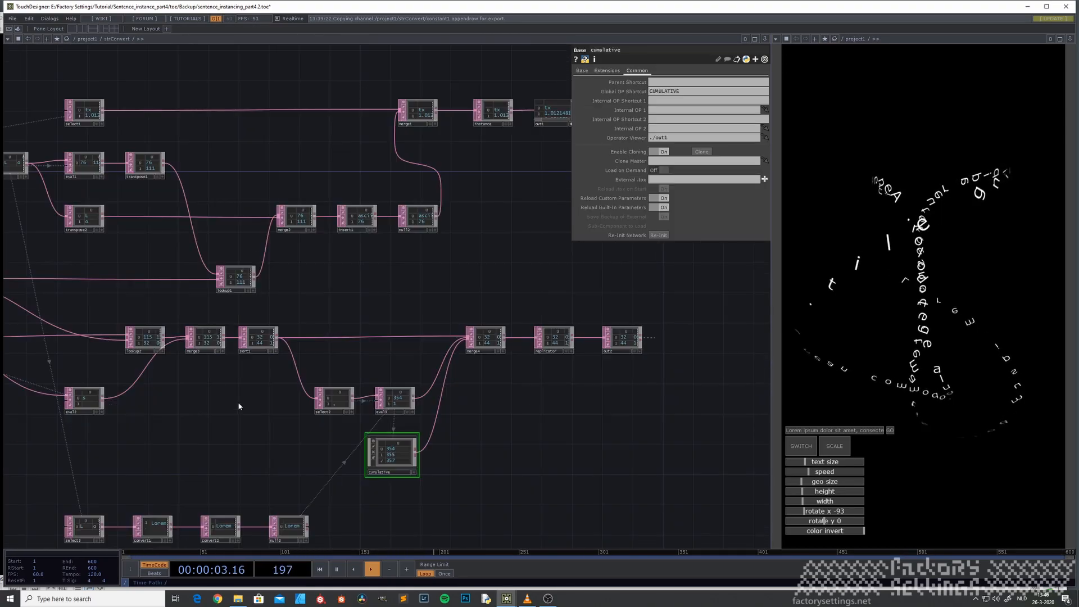
scroll(255, 419, "up", 5)
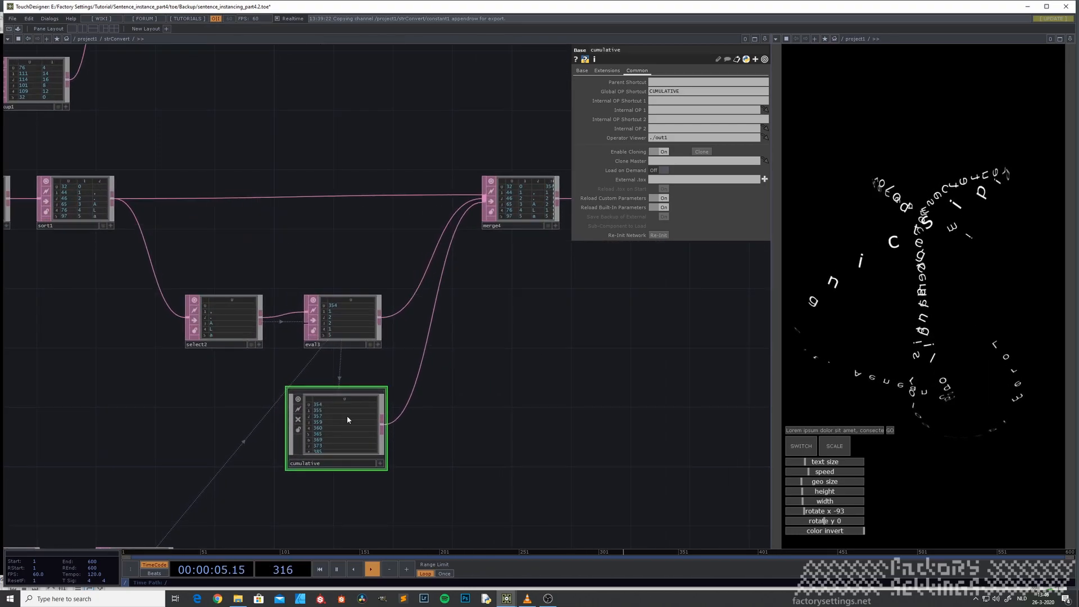
scroll(348, 420, "up", 3)
Step: Switch to the next shape and set its x rotation to -4
left_click(801, 447)
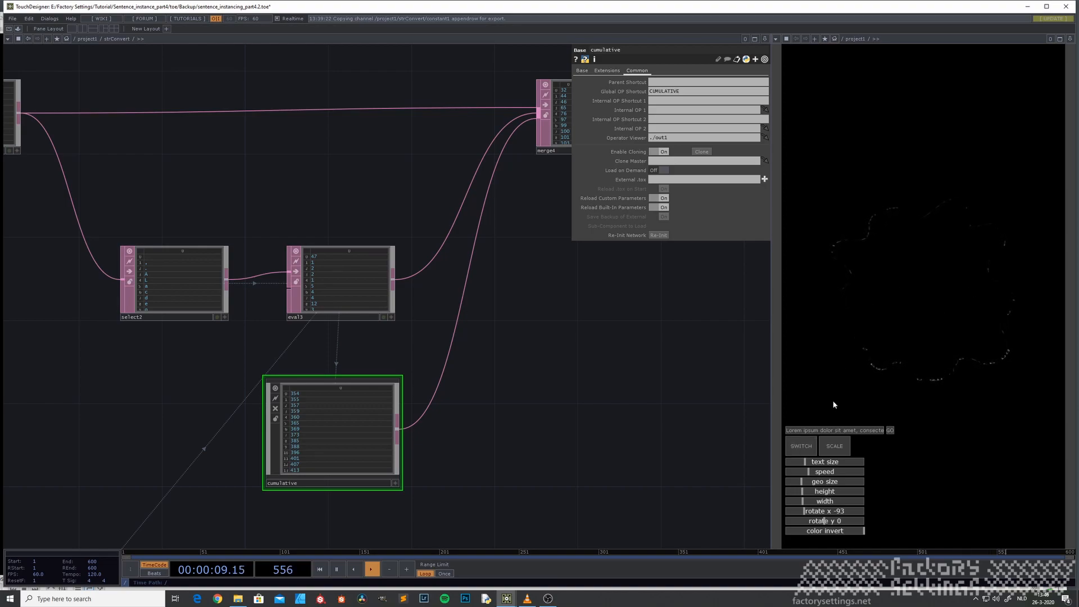
left_click_drag(811, 514, 825, 513)
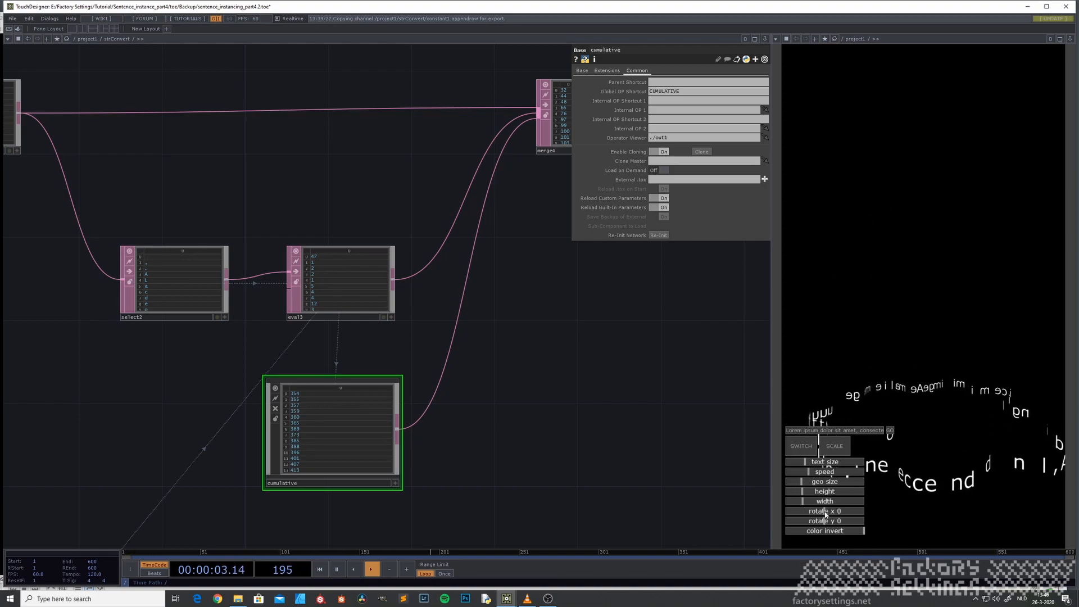
mouse_move(825, 513)
left_mouse_down()
mouse_move(808, 513)
mouse_move(824, 514)
left_mouse_up()
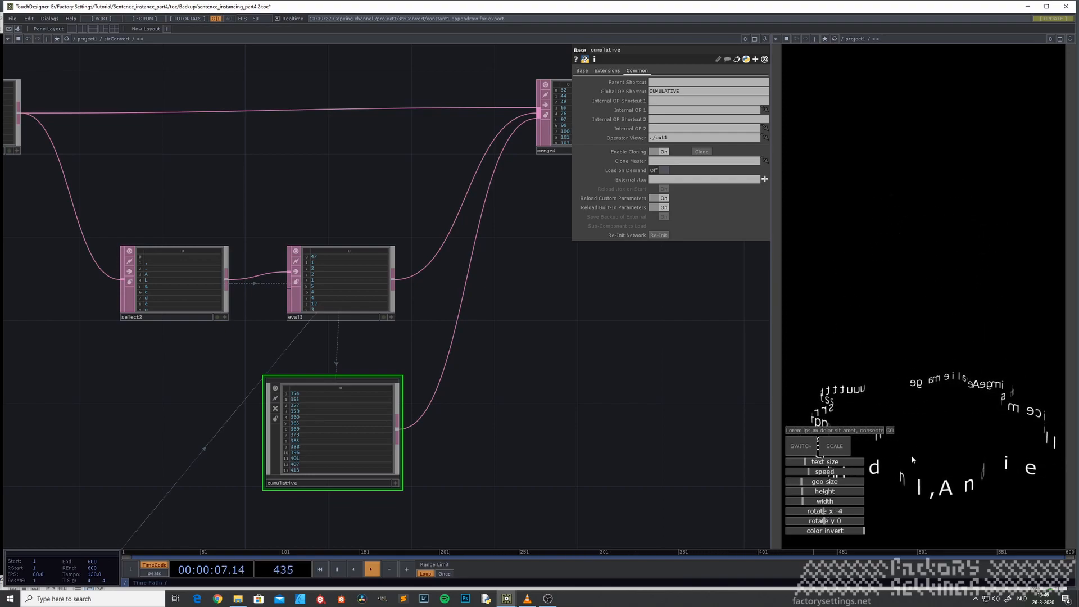
Step: Leave strConvert, open the drawshape FBX component and check the point and primitive information of its out1
scroll(603, 464, "down", 5)
scroll(245, 447, "up", 3)
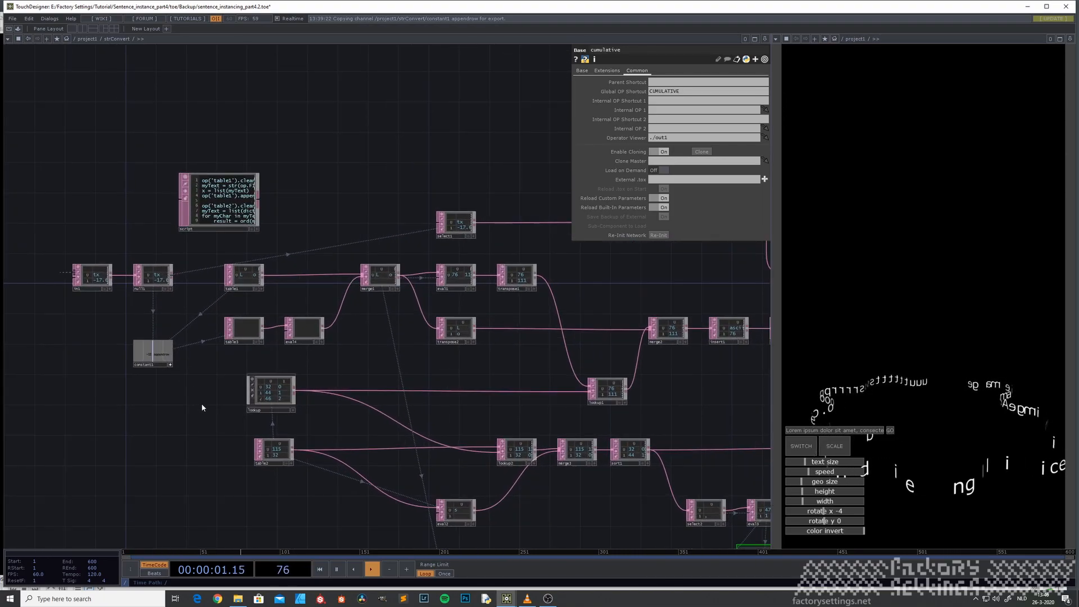
key("u")
left_click_drag(116, 322, 552, 379)
left_click_drag(178, 386, 314, 231)
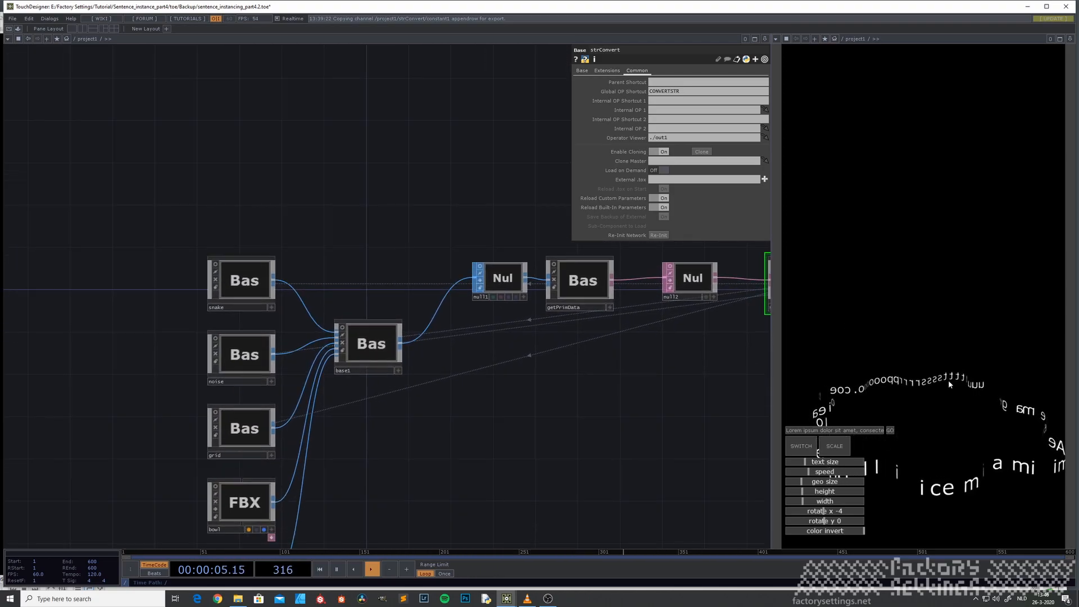
left_click_drag(160, 424, 150, 350)
left_click(224, 500)
key("i")
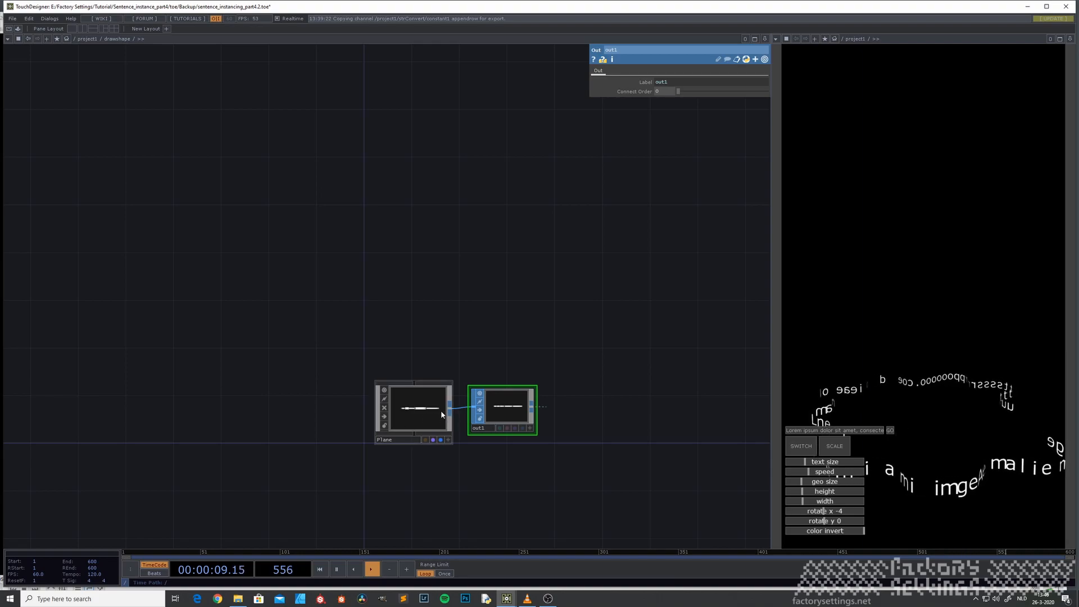
middle_click(518, 409)
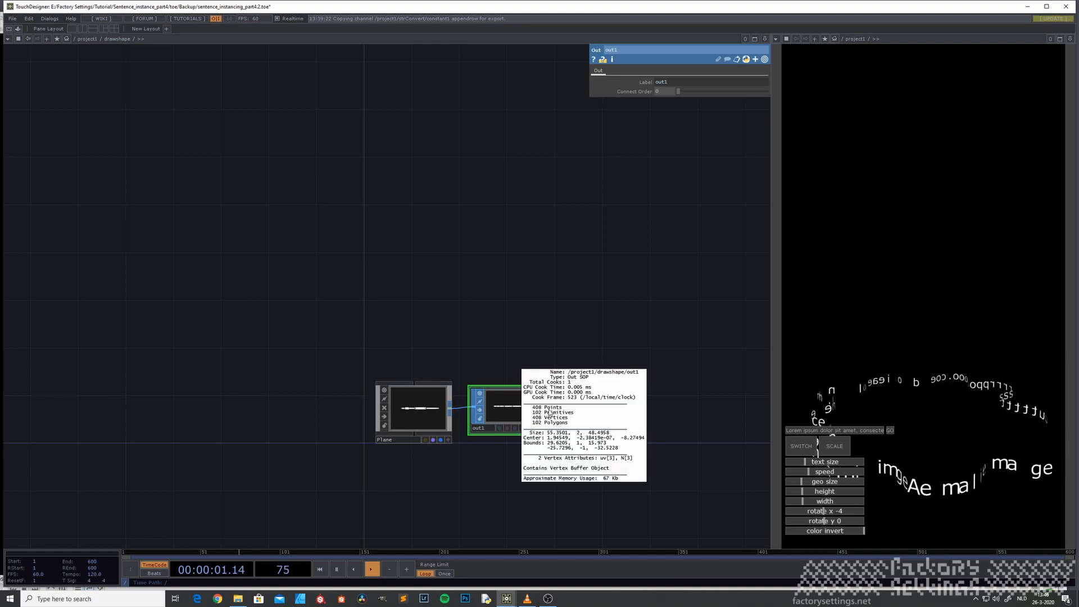
left_click(474, 478)
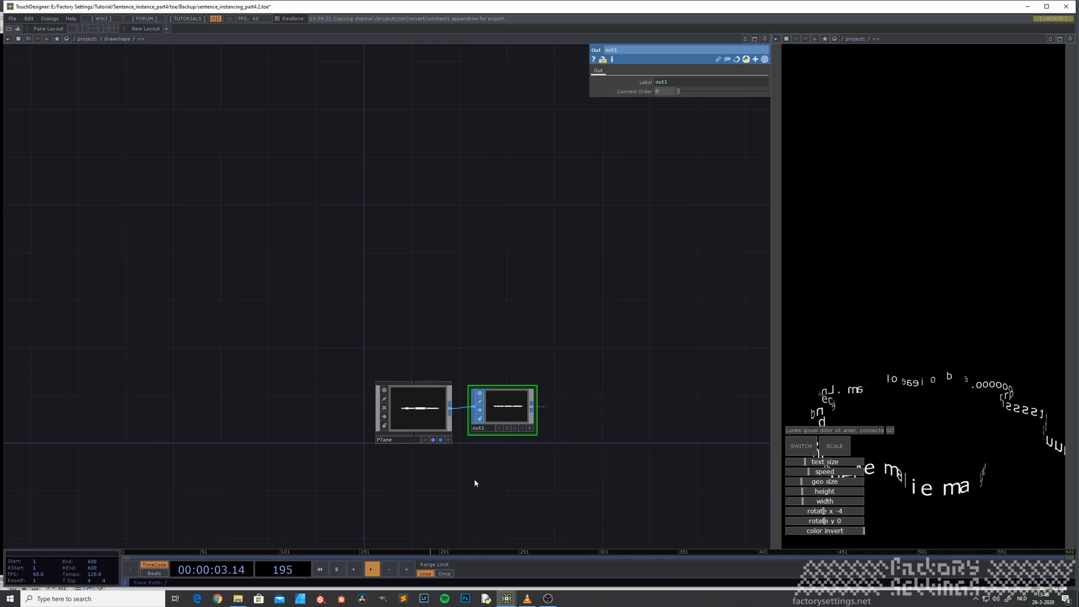
key("u")
Step: Shorten the ui's text to "Lorem ipsum dolor sit" and apply it with GO
scroll(426, 399, "down", 3)
left_click_drag(479, 394, 349, 457)
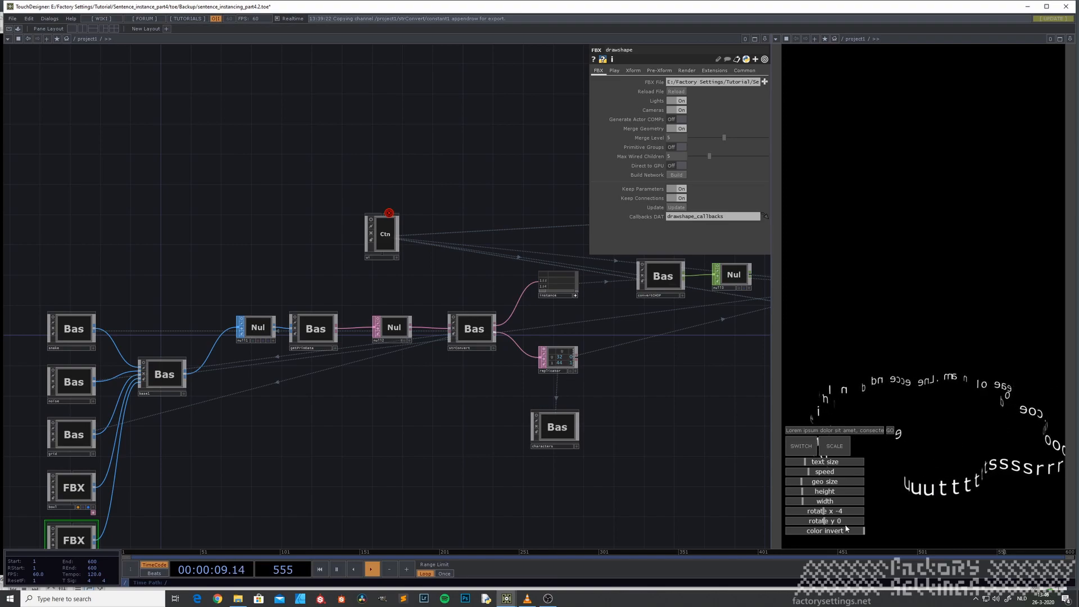
left_click(843, 431)
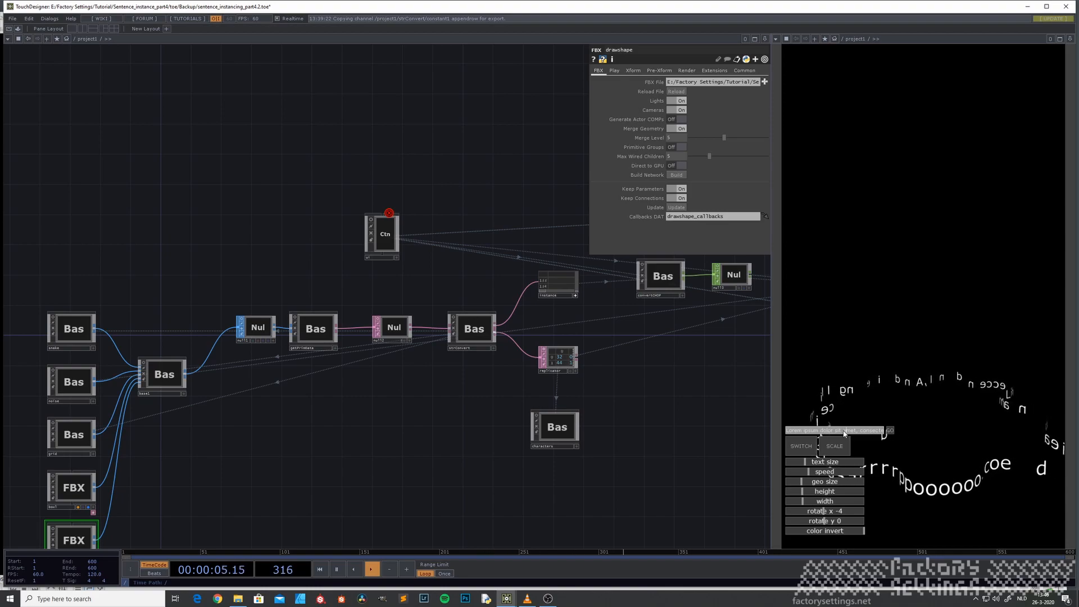
left_click_drag(843, 431, 1076, 427)
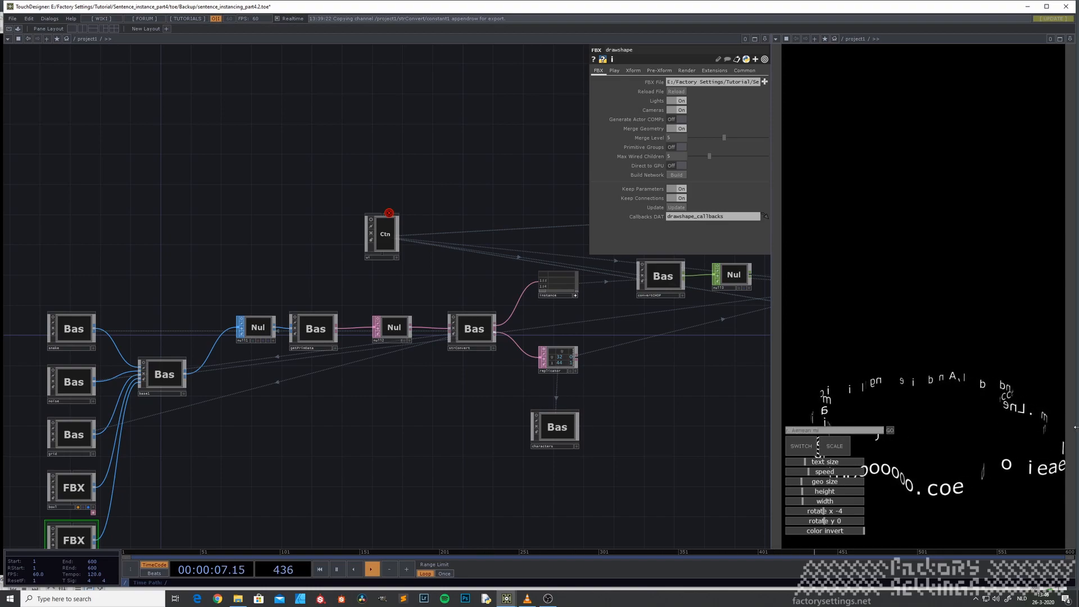
key("BackSpace")
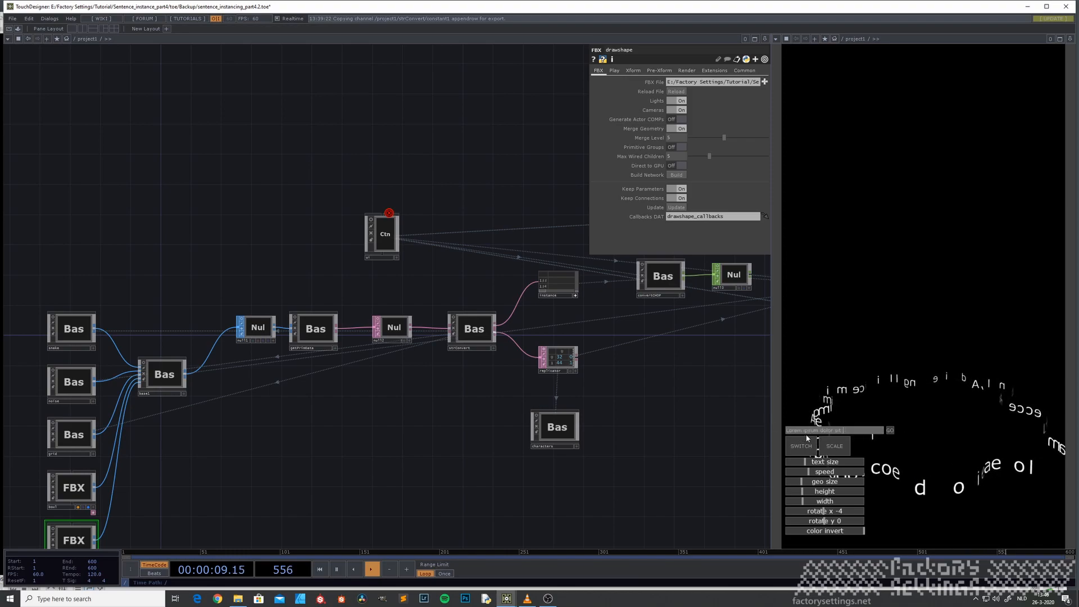
left_click(891, 430)
Step: Reopen strConvert and compare the values in cumulative with eval3's counts for the shortened text
left_click_drag(489, 432, 112, 391)
double_click(322, 376)
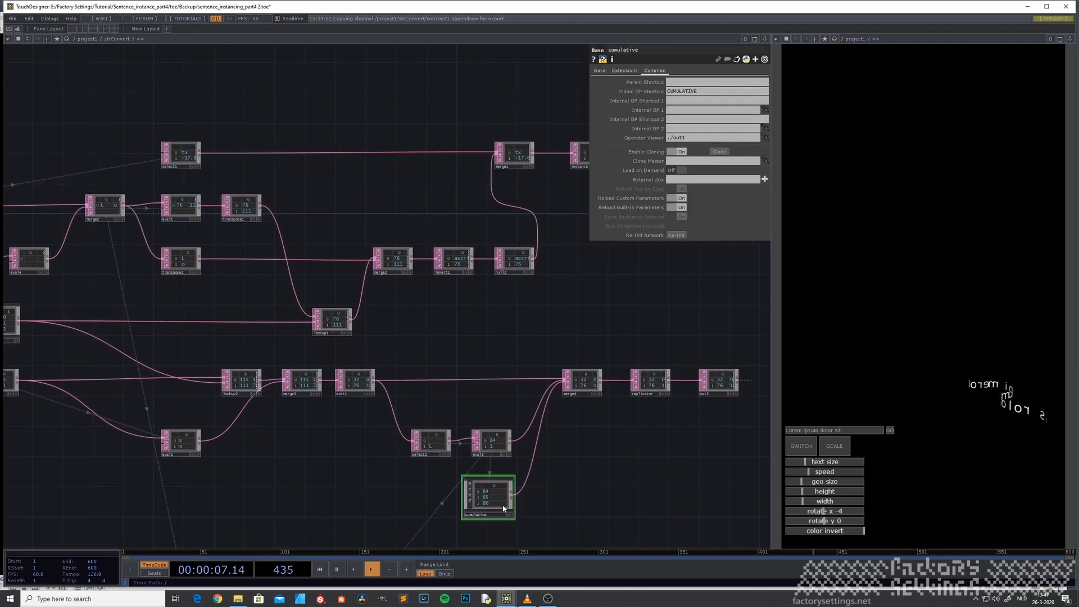
scroll(495, 482, "up", 5)
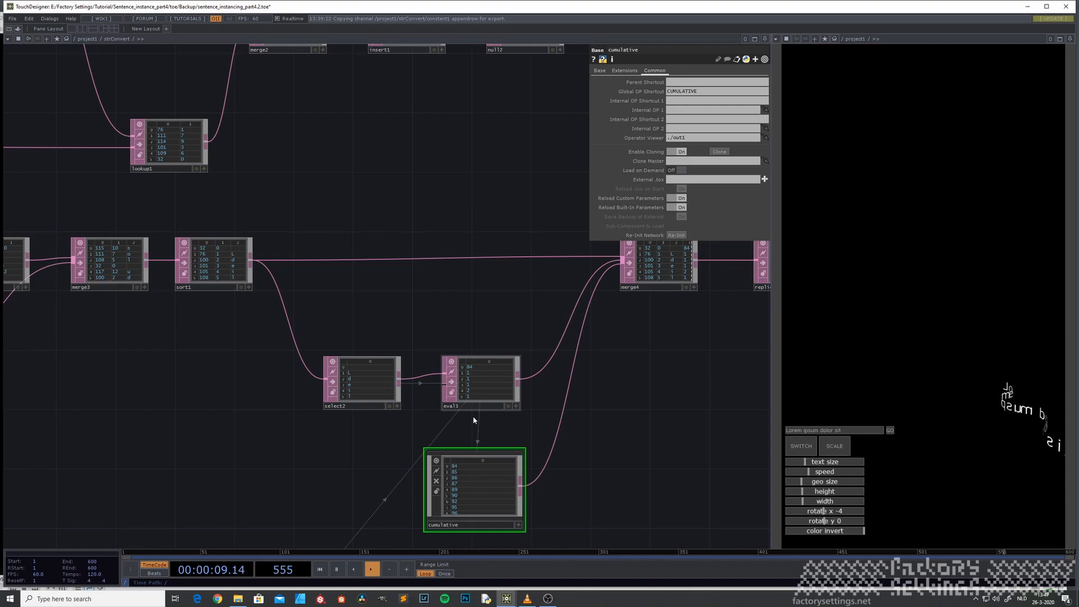
Step: Replace the ui's text with two pasted copies of "Lorem ipsum dolor sit" and apply it with GO
left_click(853, 431)
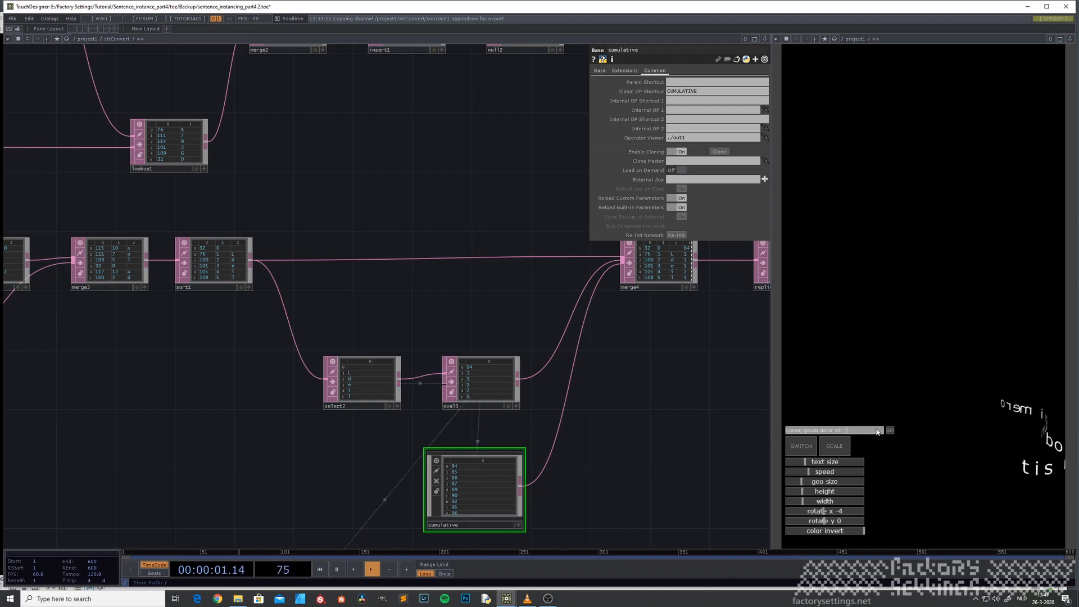
left_click(891, 431)
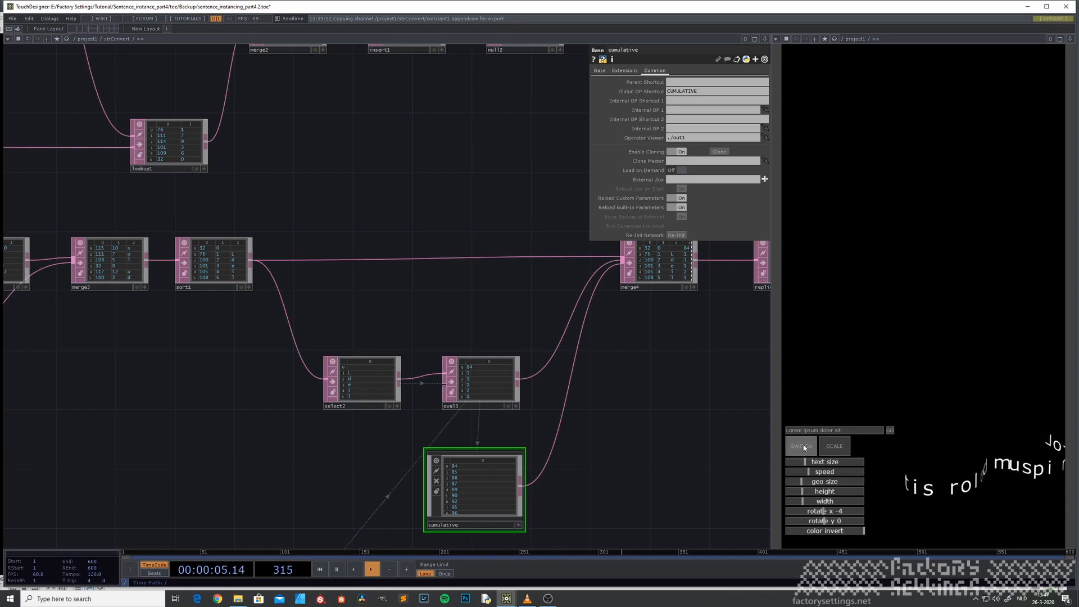
left_click(869, 431)
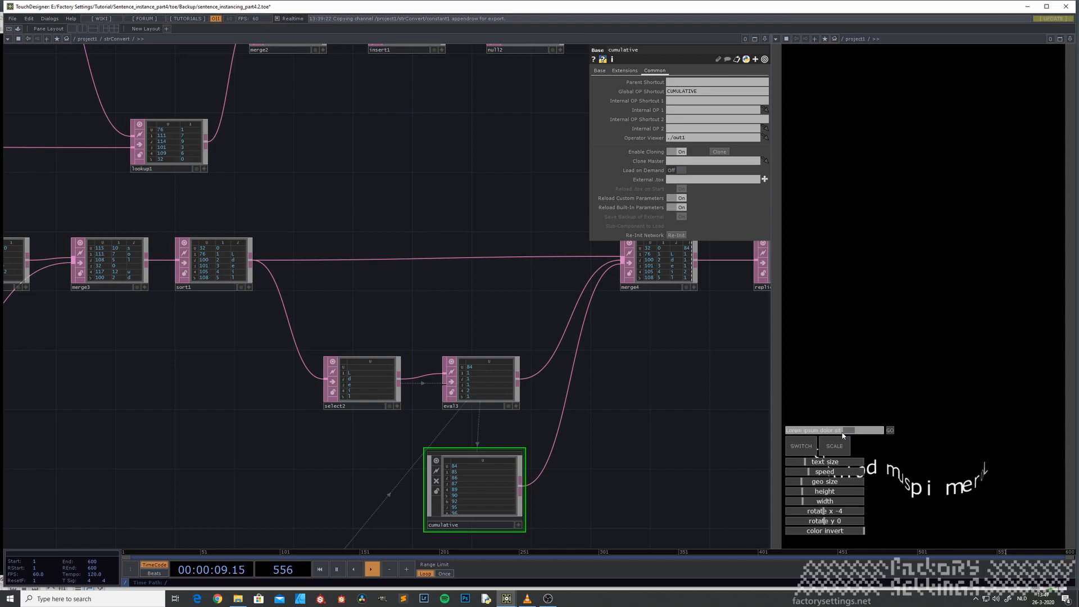
left_click_drag(871, 432, 841, 434)
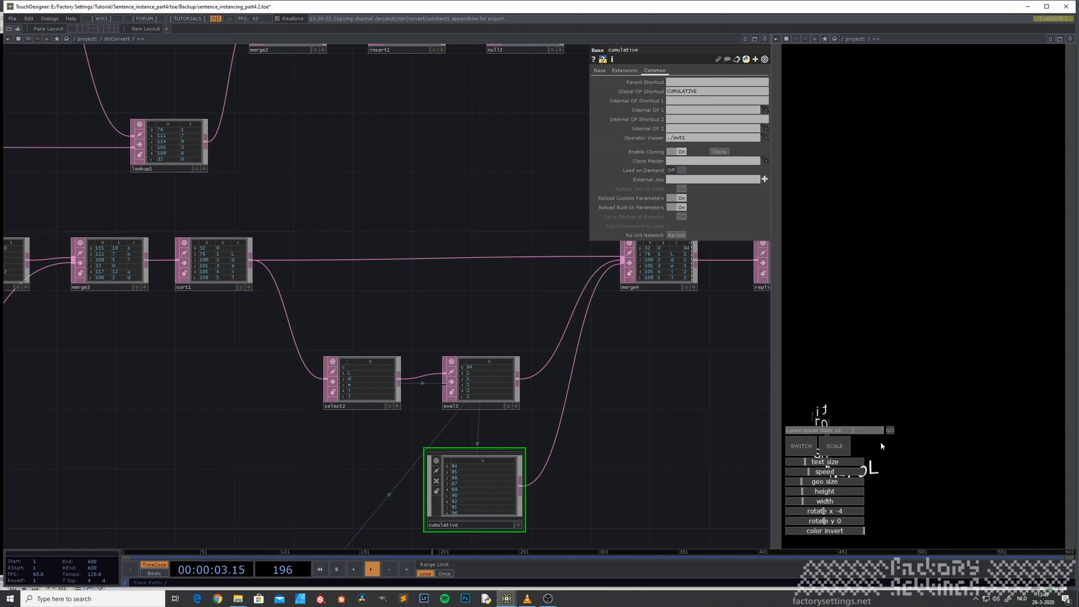
left_click_drag(866, 431, 721, 440)
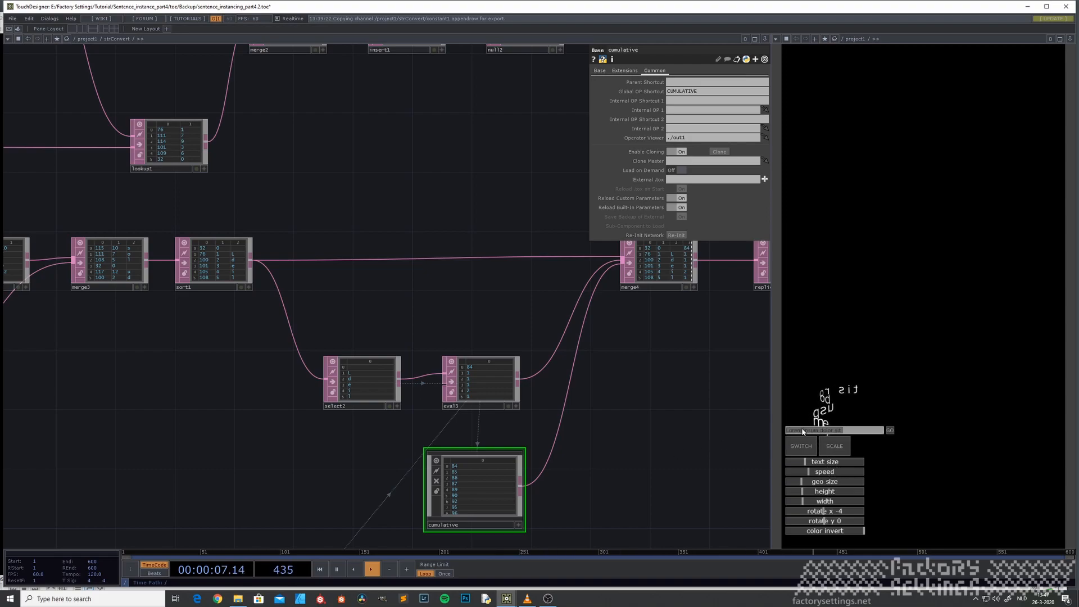
key("ctrl+v")
key("ctrl+v")
left_click(889, 431)
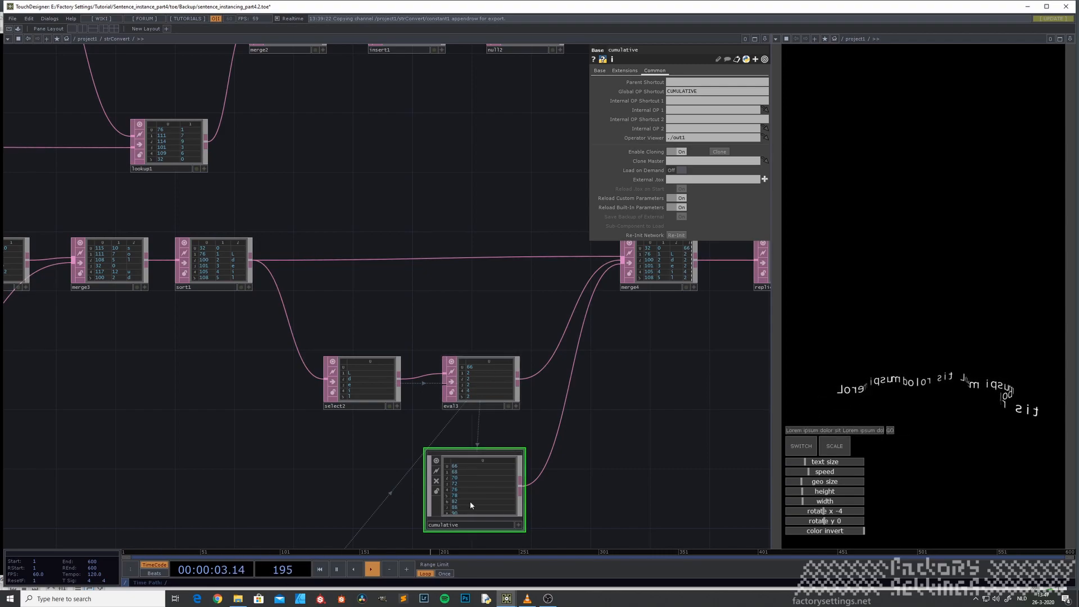
Step: Switch the ui to another shape, increase the text size and lower the speed and geo size
left_click(802, 449)
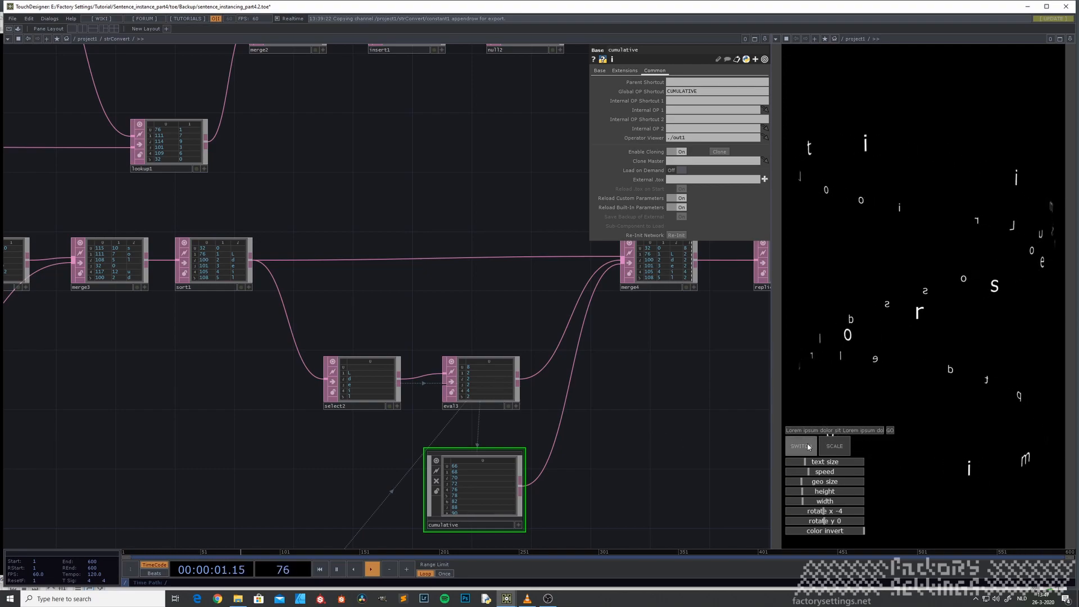
left_click_drag(805, 463, 799, 464)
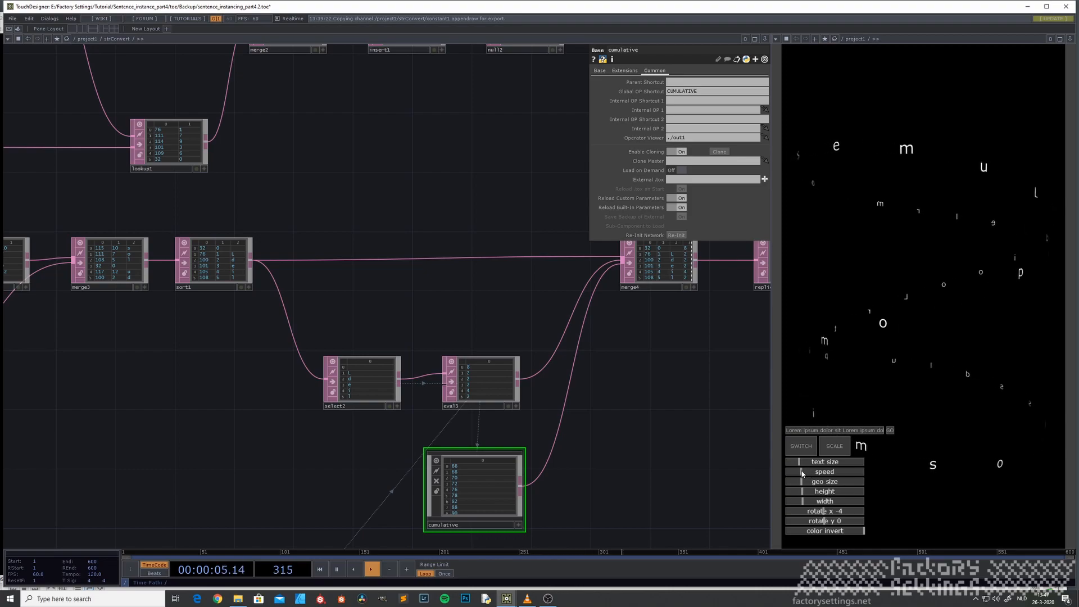
left_click_drag(812, 464, 819, 464)
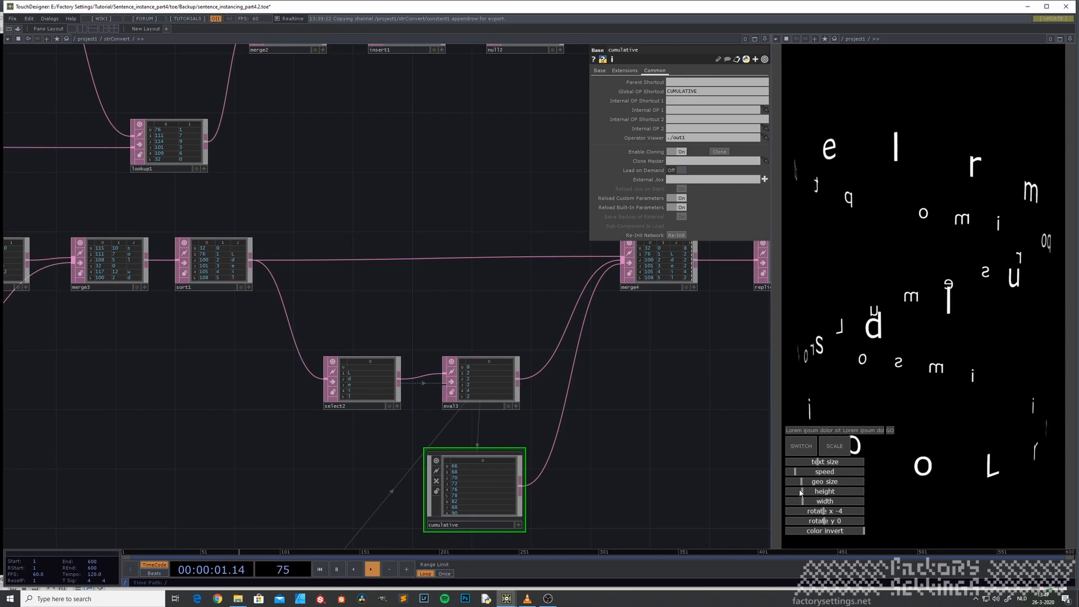
left_click_drag(802, 483, 797, 483)
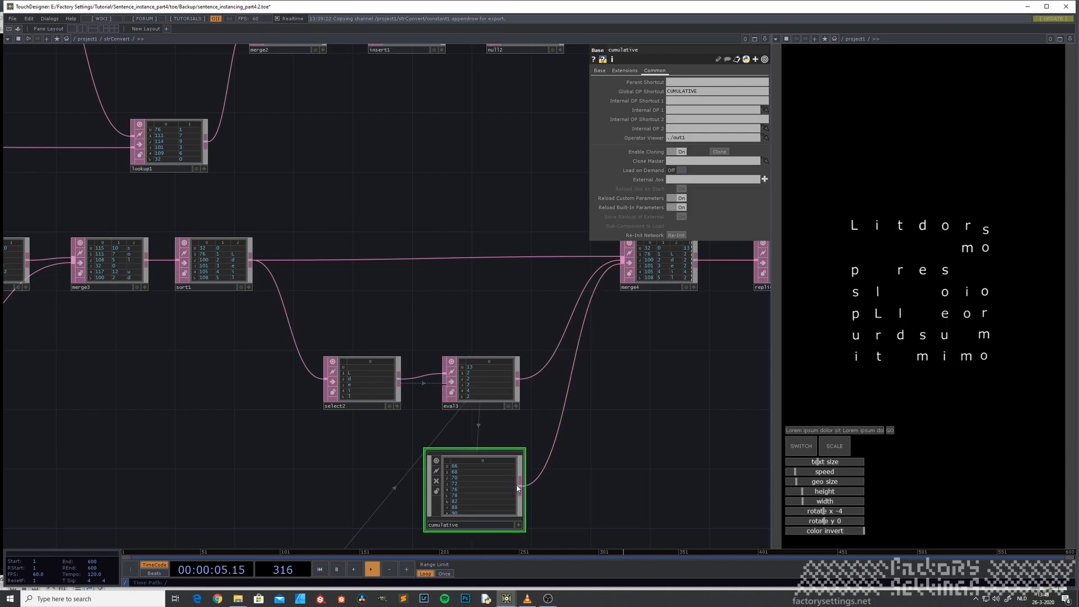
Step: Reopen cumulative inside strConvert and manually run its SCRIPT DAT to refresh the totals in table1
left_click_drag(690, 313, 617, 313)
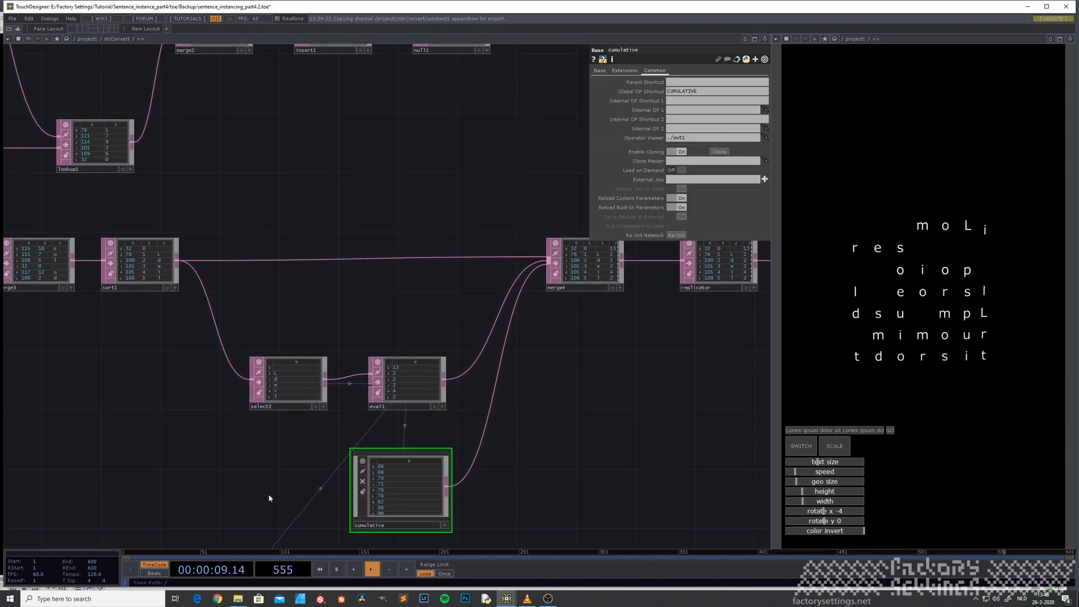
scroll(459, 445, "up", 3)
scroll(460, 448, "up", 1)
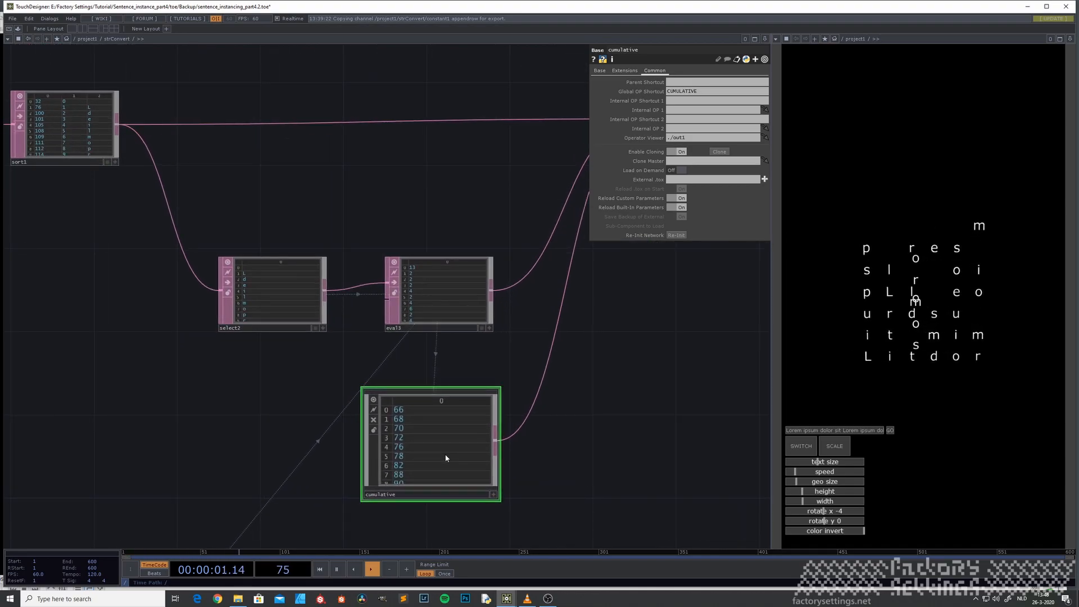
scroll(441, 455, "up", 2)
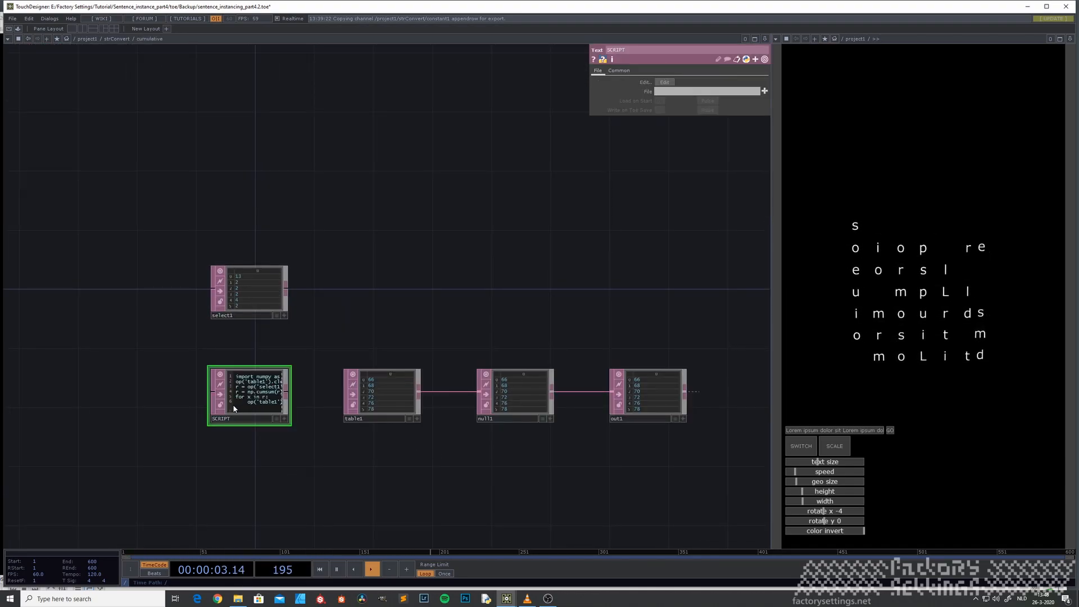
scroll(233, 403, "up", 3)
right_click(260, 405)
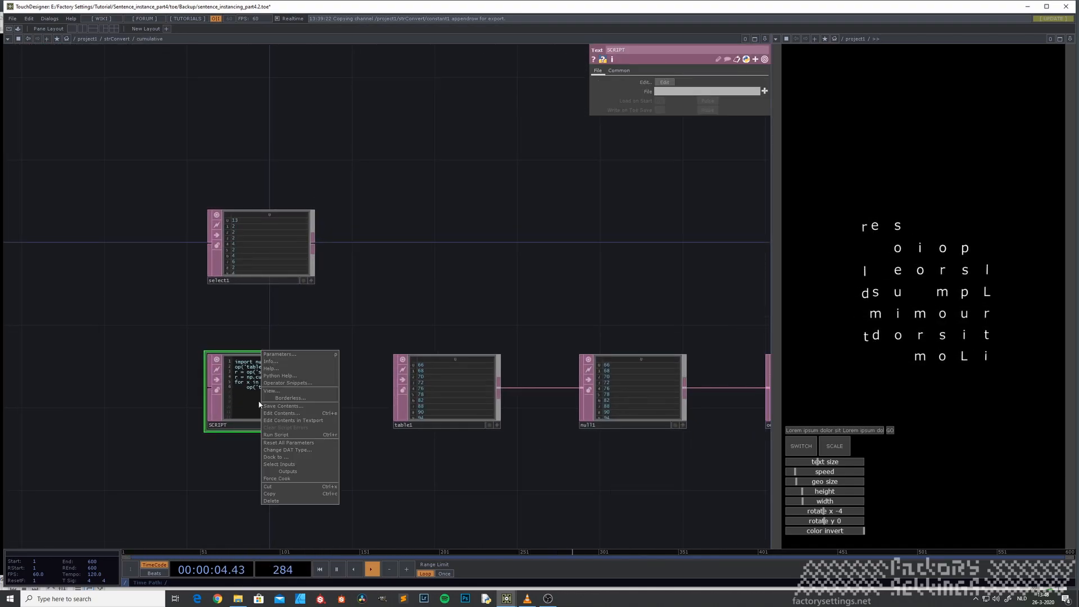
left_click(275, 435)
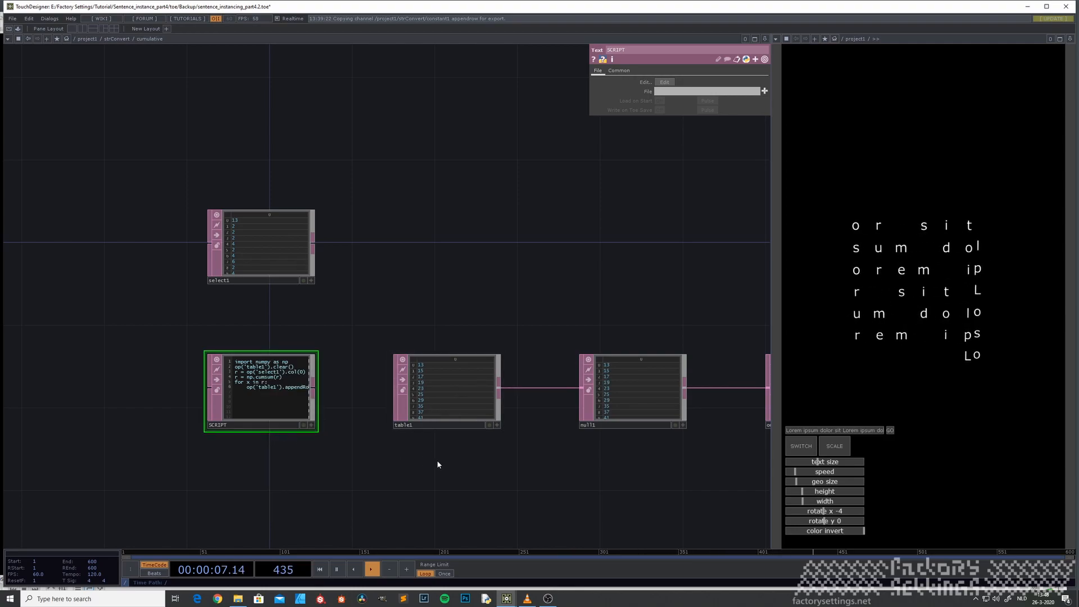
Step: Compare cumulative's totals with eval3 in the strConvert network and recheck the SCRIPT DAT inside cumulative
scroll(444, 468, "down", 3)
scroll(424, 450, "down", 4)
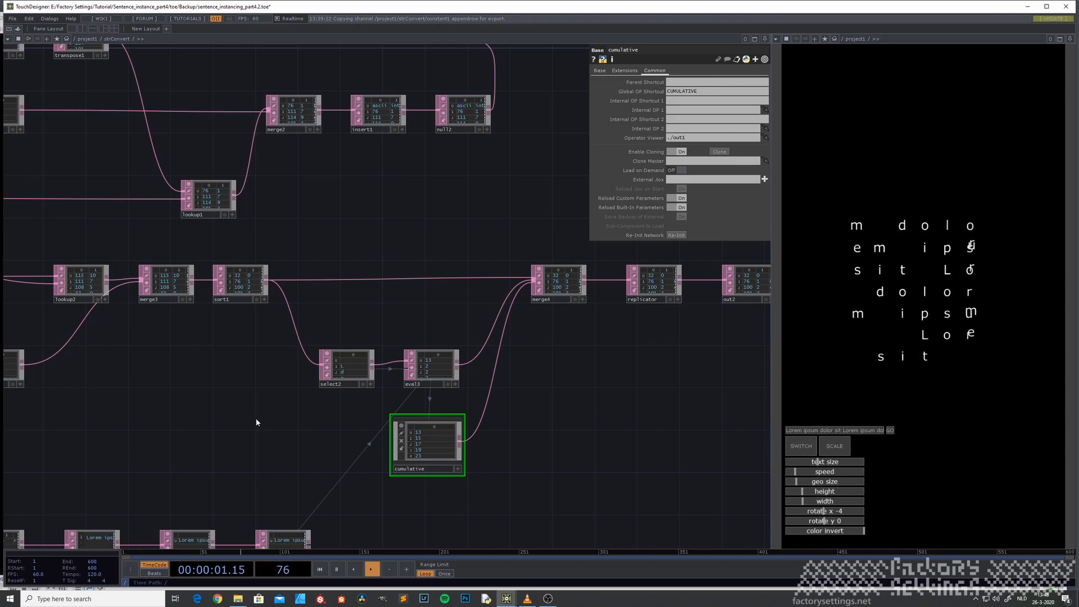
scroll(259, 424, "down", 5)
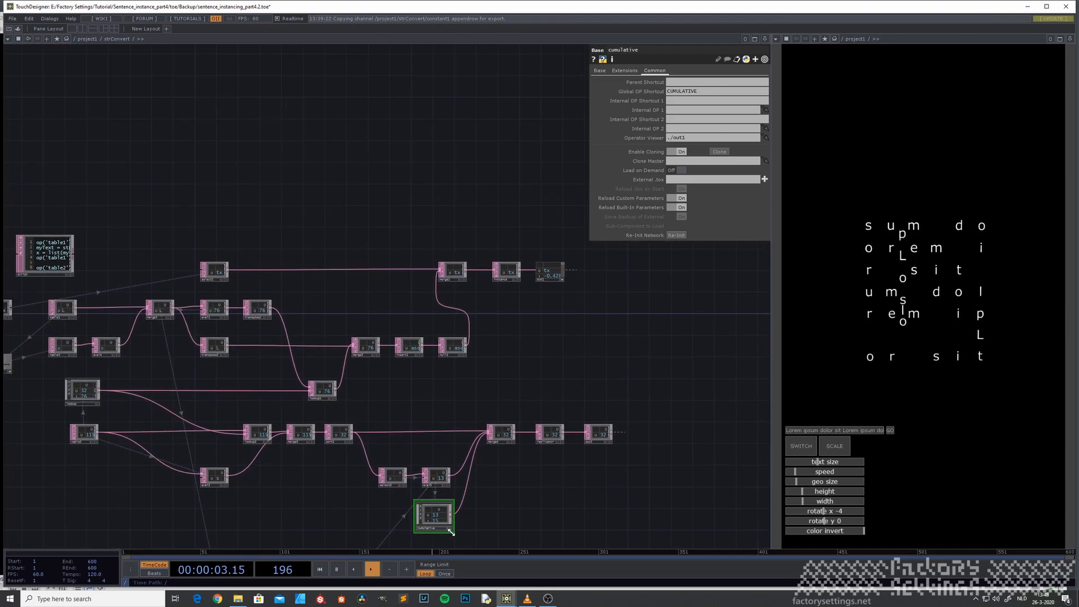
scroll(449, 529, "up", 4)
left_click_drag(556, 427, 535, 357)
key("i")
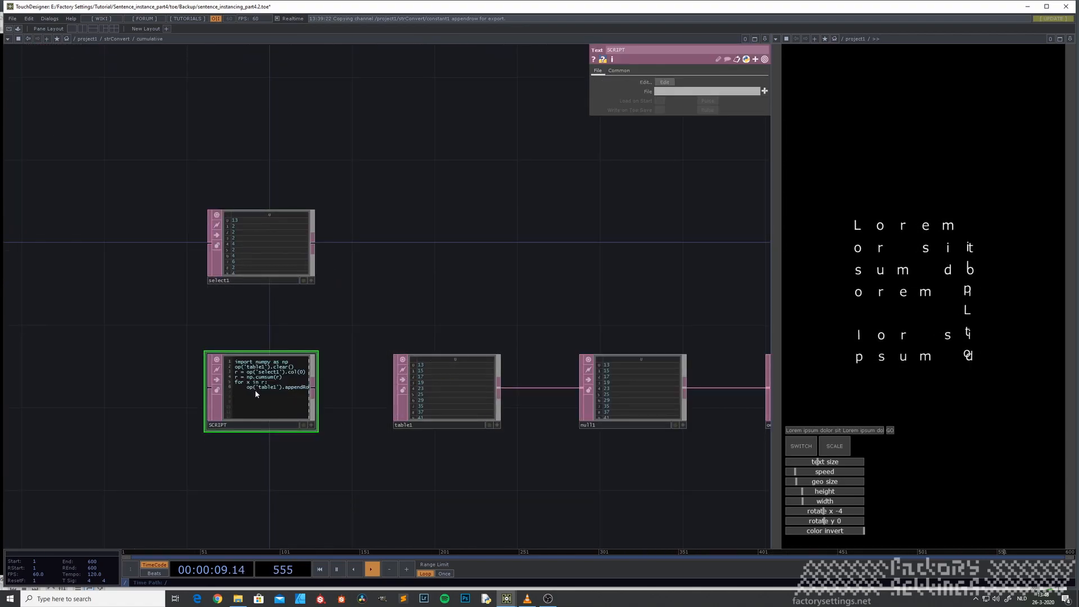
key("u")
left_click_drag(312, 437, 340, 443)
scroll(323, 430, "down", 3)
left_click_drag(248, 289, 419, 386)
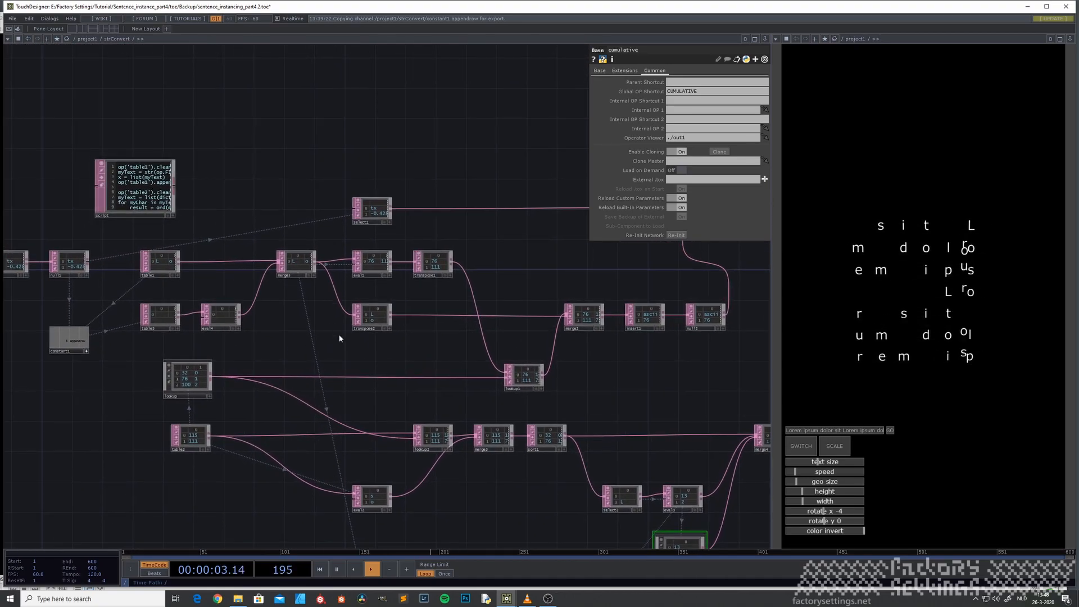
Step: Leave strConvert, open button1 in the ui's BL container1 and examine the onValueChange code in chopexec1
key("u")
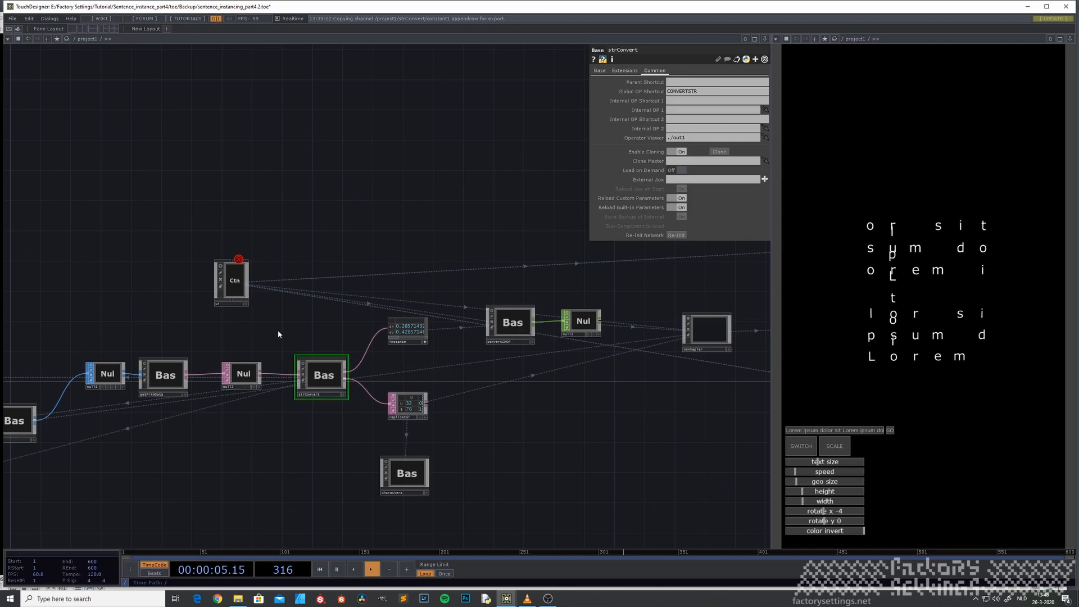
left_click(234, 280)
key("i")
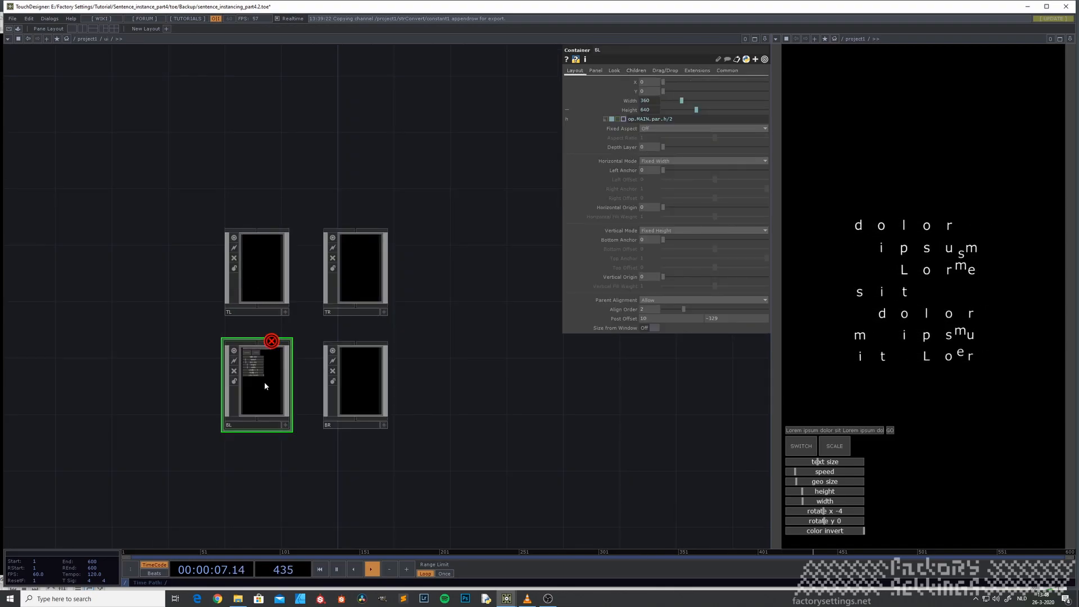
key("i")
key("i")
key("i")
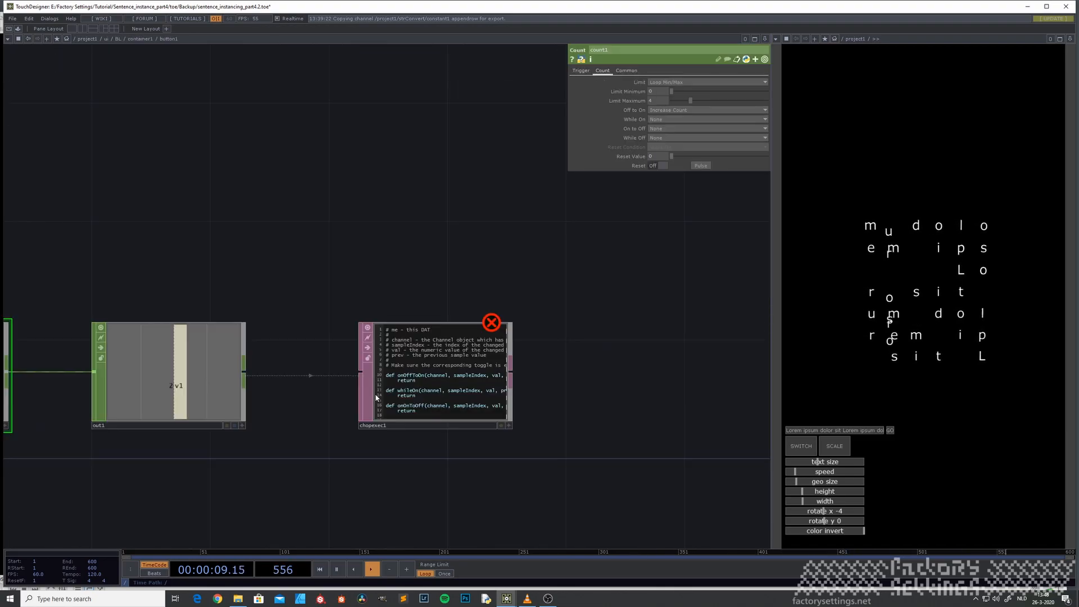
scroll(440, 413, "up", 5)
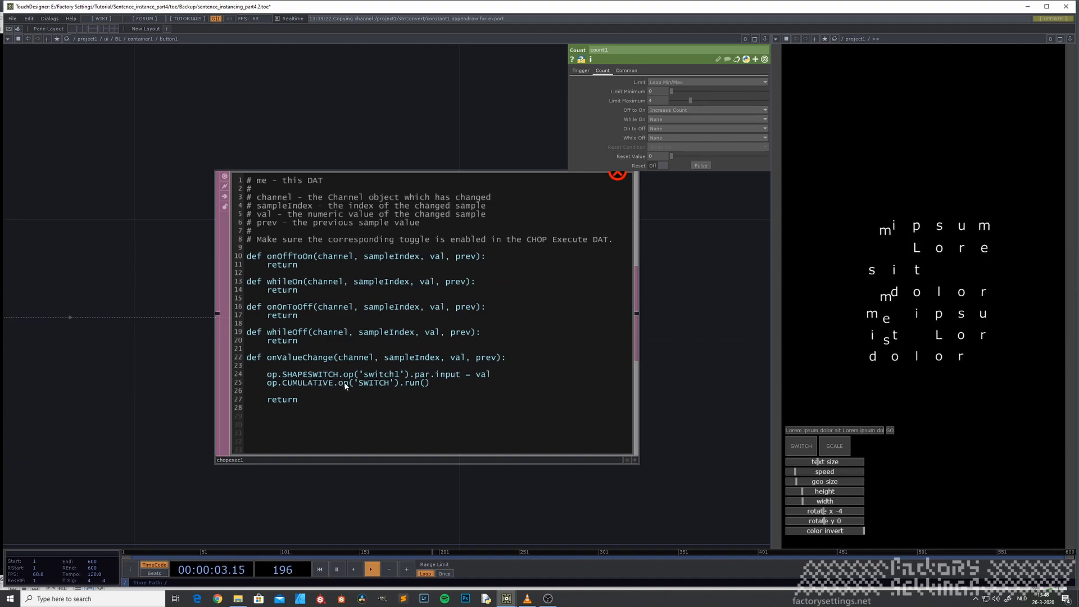
middle_click(443, 376)
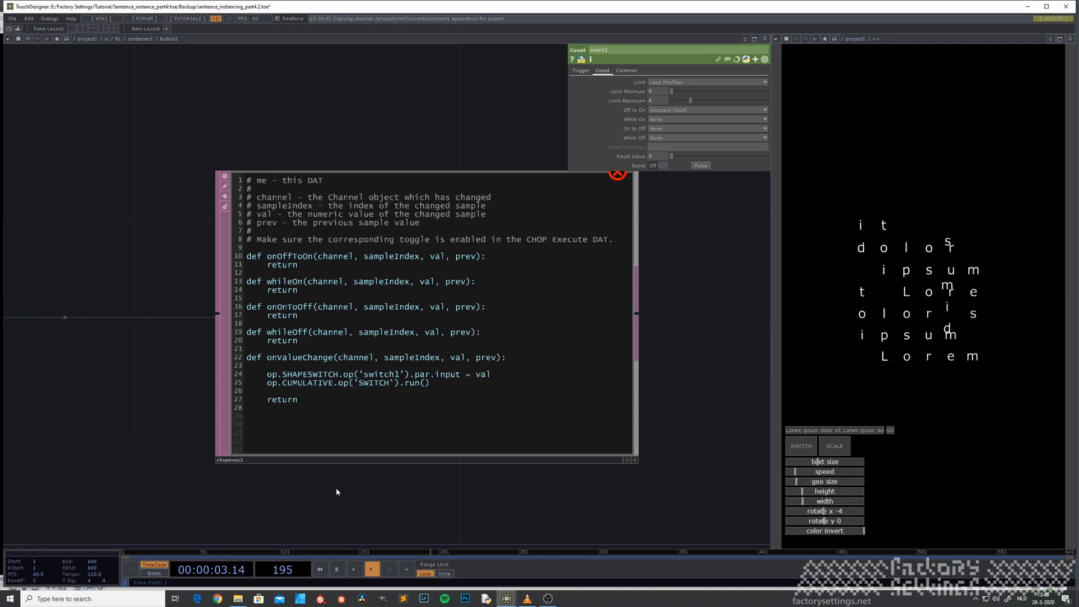
Step: Split the network view side by side and open strConvert's cumulative component in the second pane
left_click(765, 40)
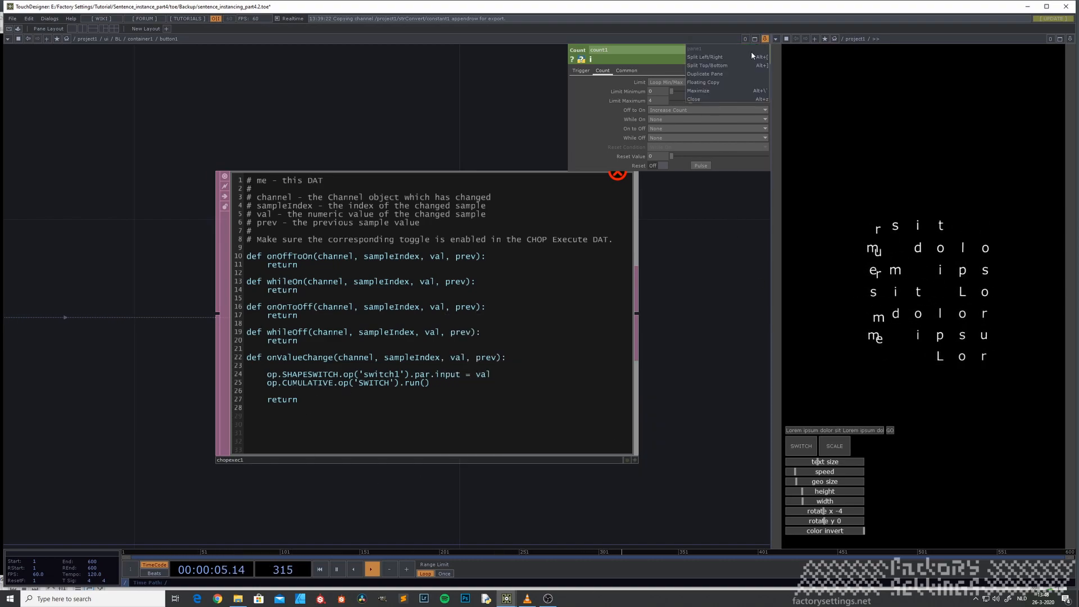
left_click(751, 57)
scroll(584, 276, "down", 3)
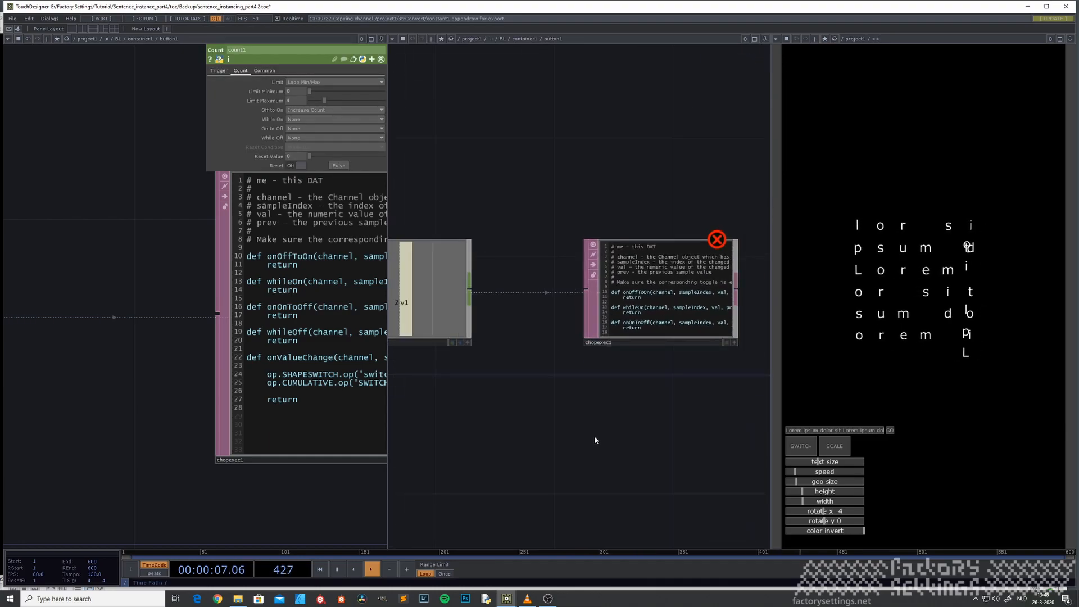
scroll(619, 444, "down", 10)
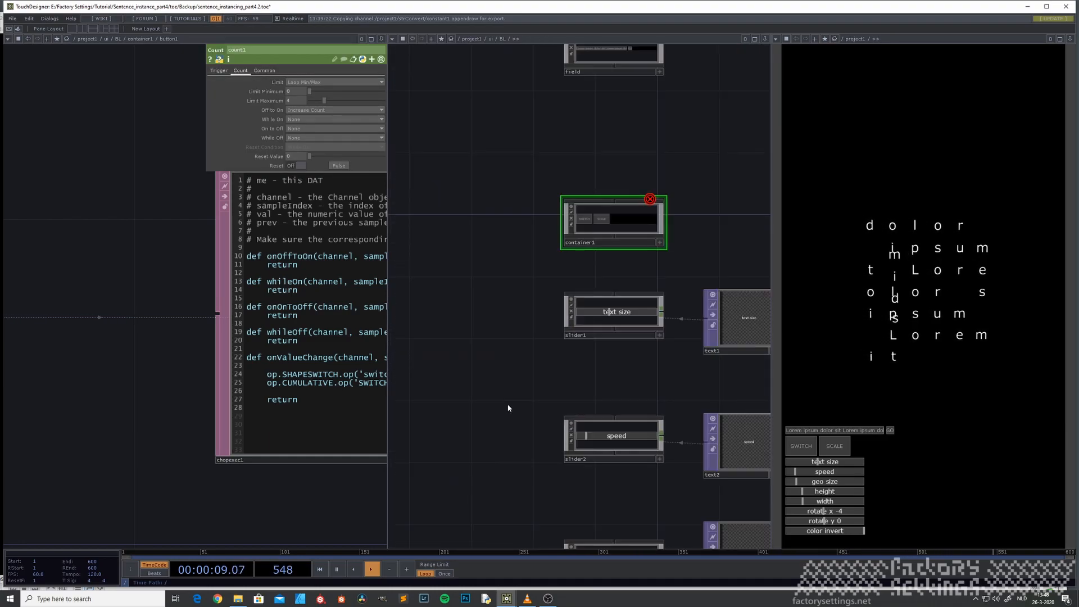
scroll(529, 407, "down", 3)
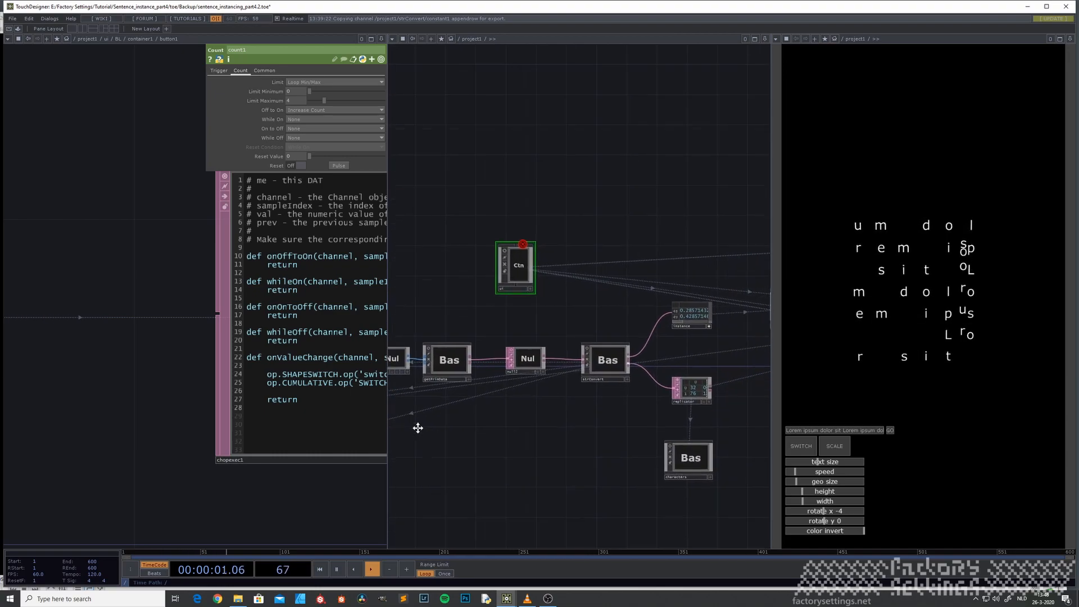
left_click_drag(502, 440, 469, 431)
scroll(507, 341, "up", 5)
left_click_drag(527, 459, 357, 390)
left_click_drag(643, 447, 594, 355)
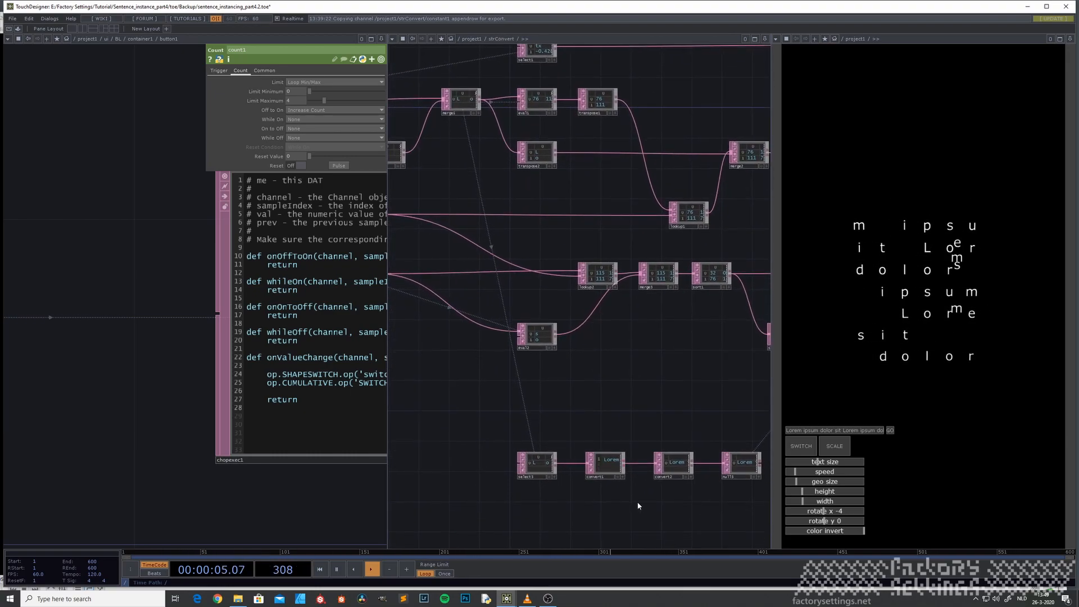
left_click_drag(669, 385, 423, 394)
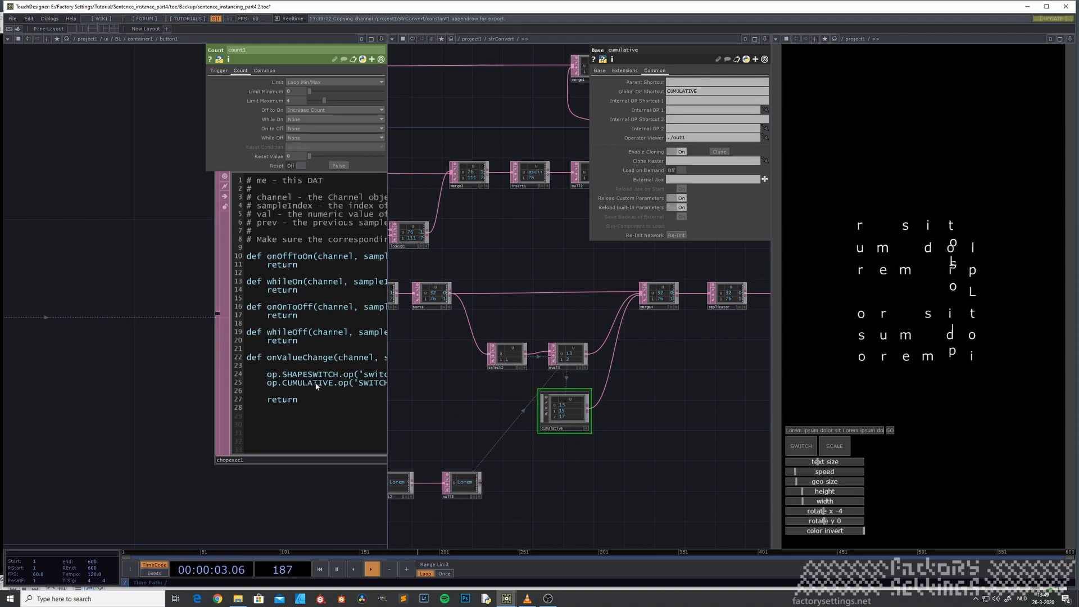
key("i")
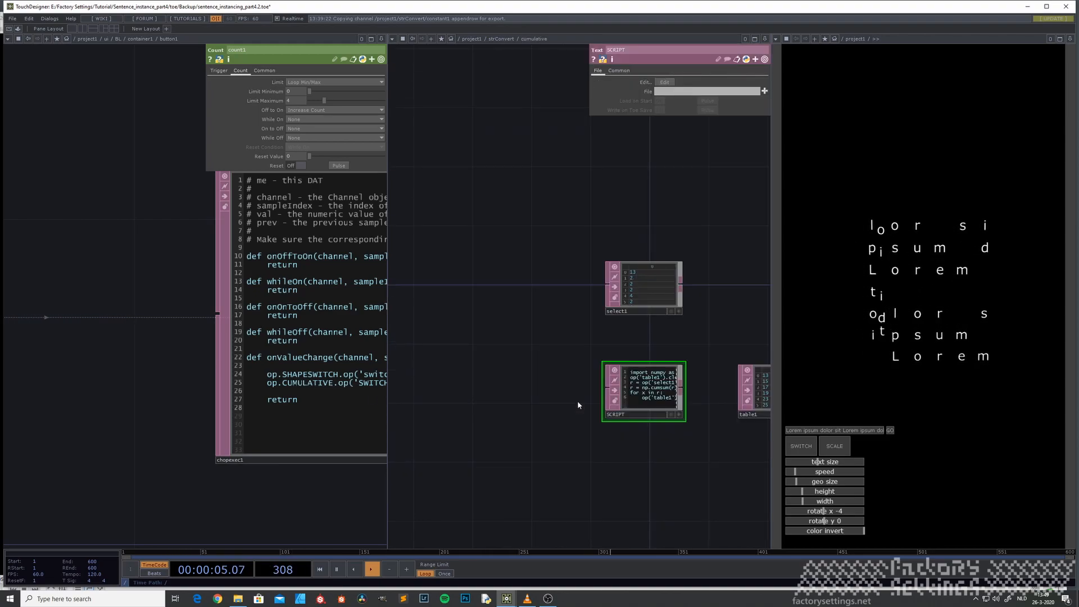
Step: Inspect chopexec1's script error and compare its op.CUMULATIVE call with the SCRIPT DAT in cumulative
left_click_drag(297, 495, 130, 489)
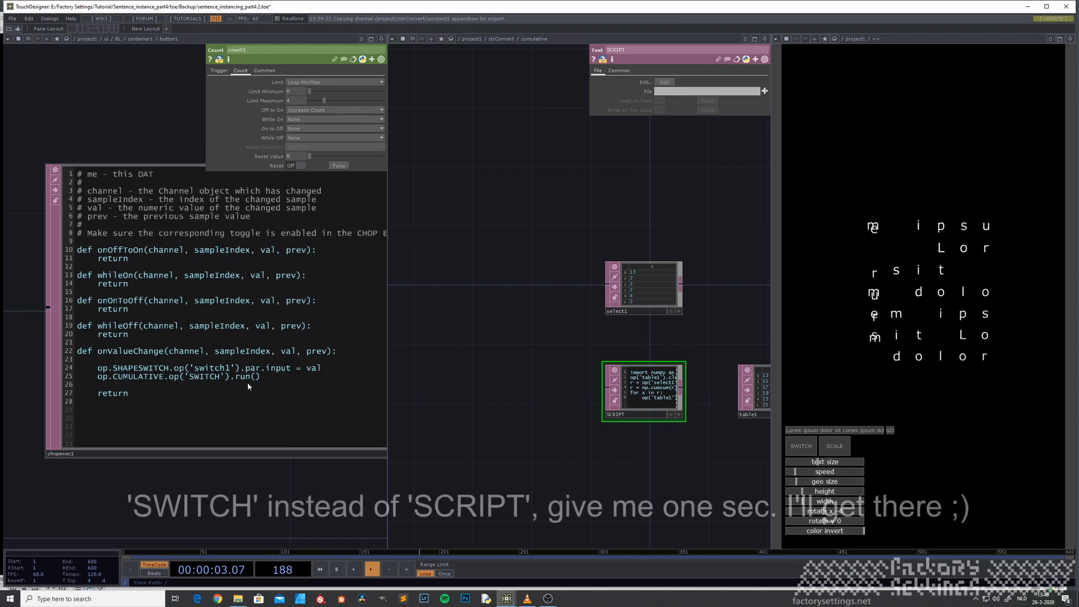
scroll(265, 383, "down", 4)
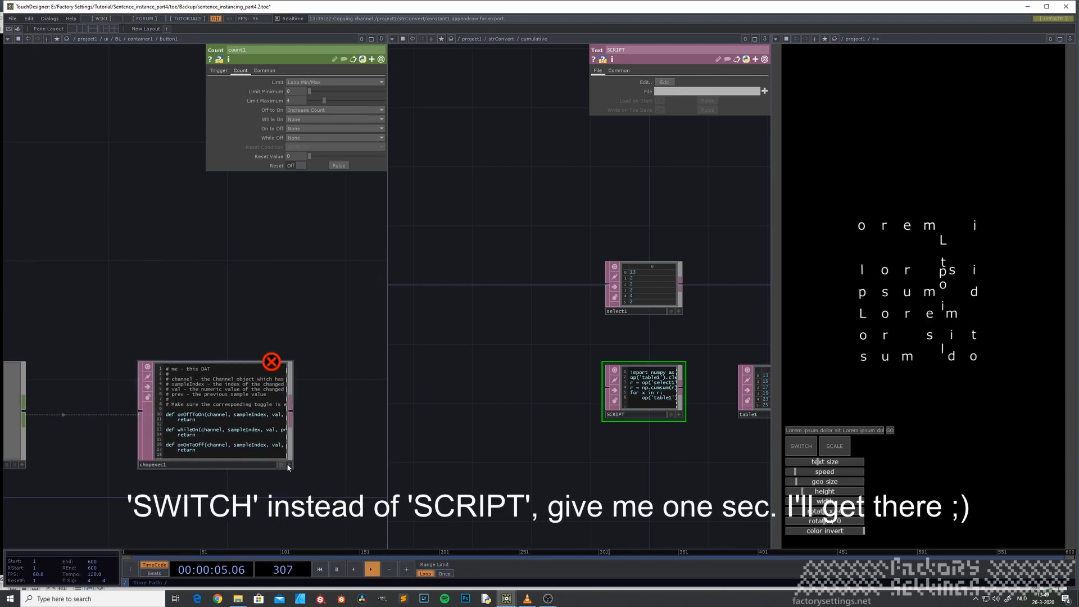
middle_click(257, 421)
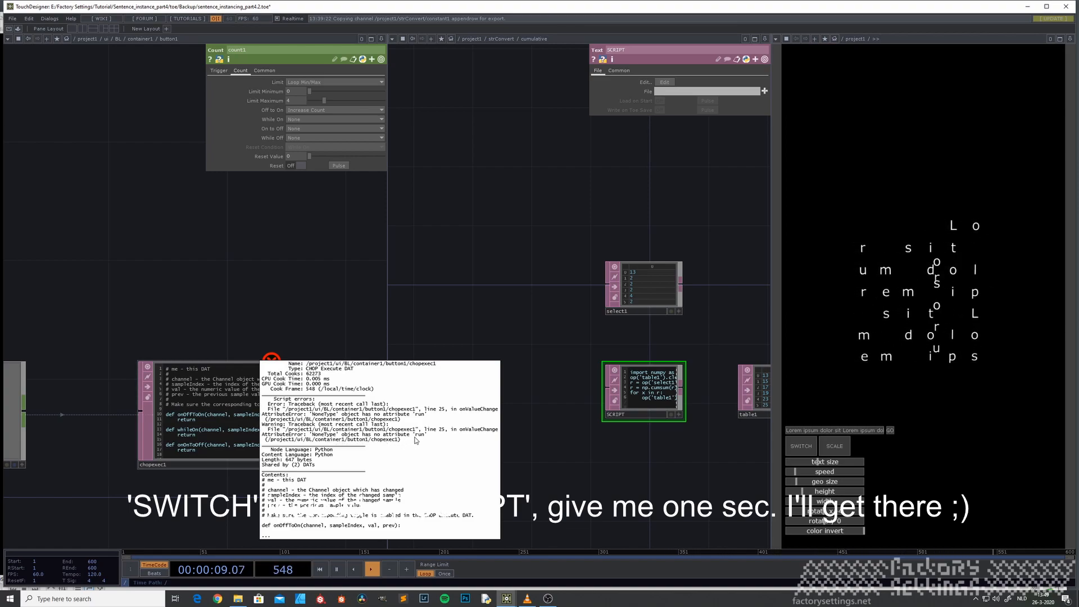
left_click(203, 482)
scroll(231, 454, "up", 5)
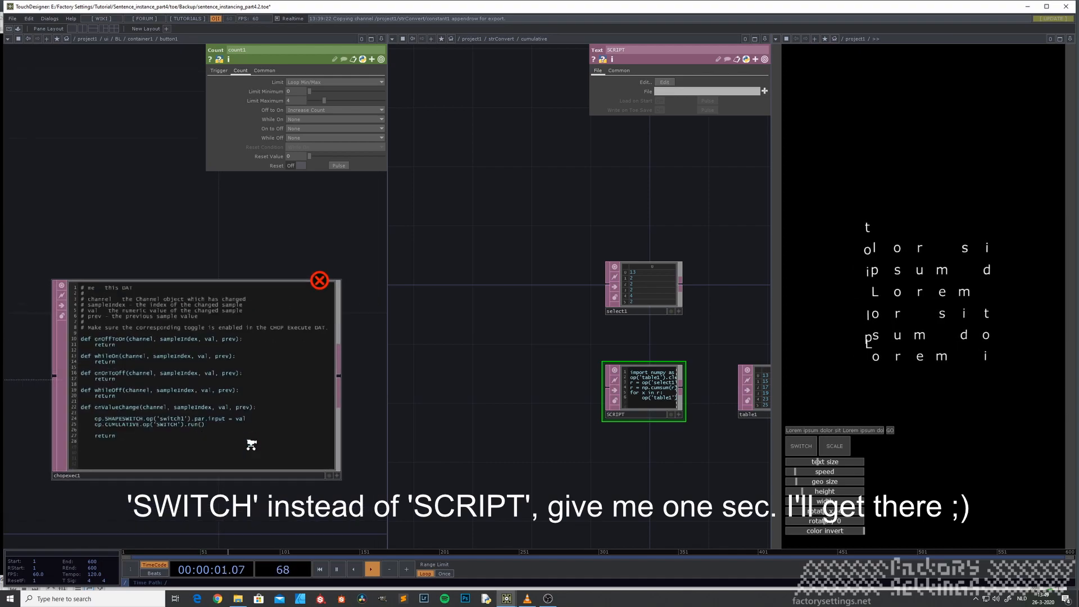
scroll(238, 502, "down", 3)
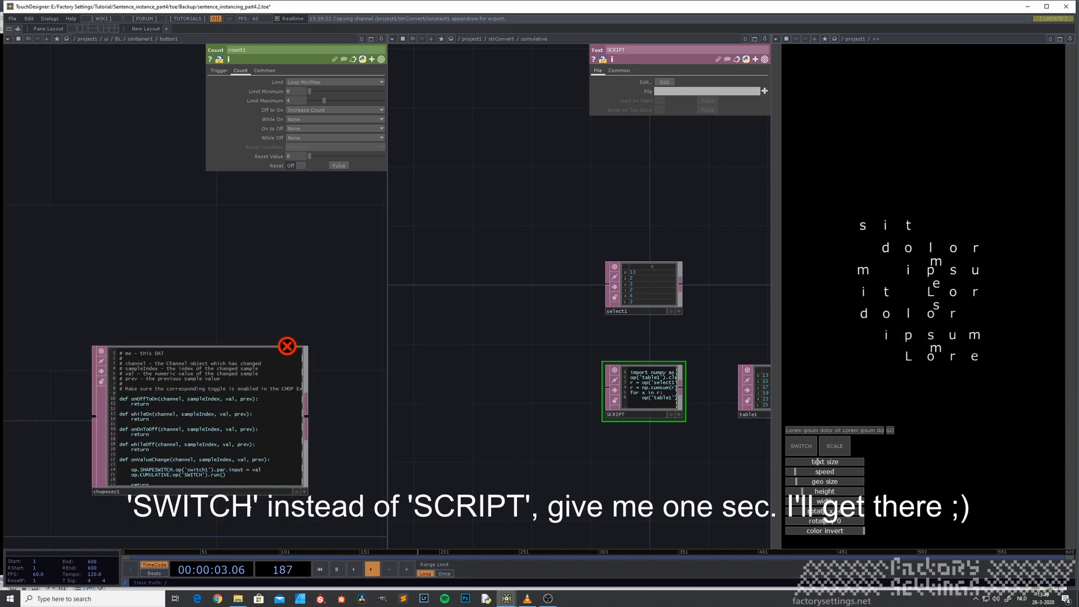
scroll(263, 502, "up", 2)
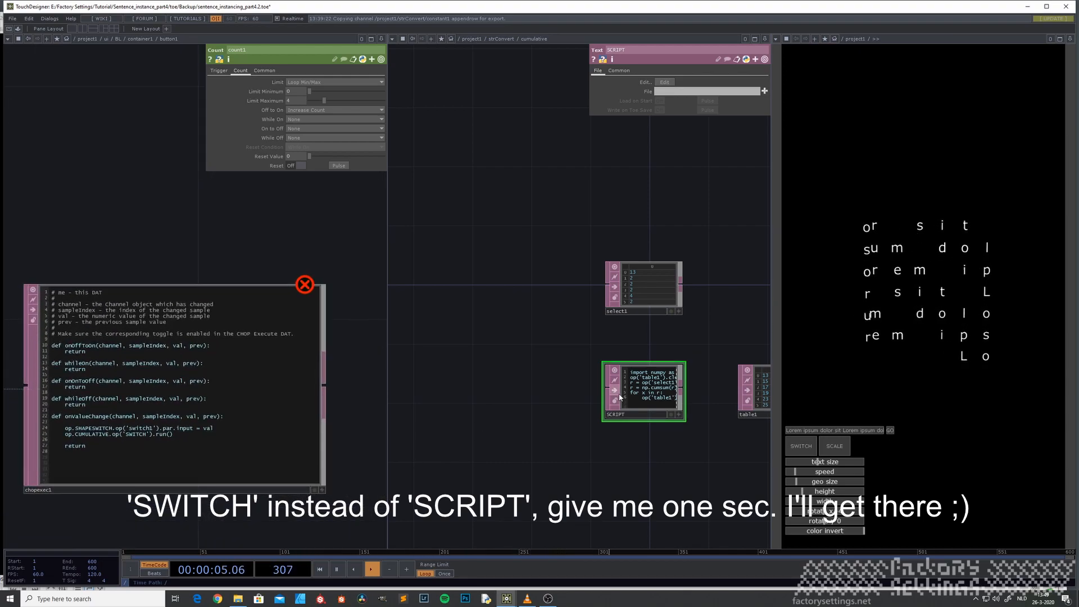
Step: Make chopexec1's viewer active, deactivate it again and run the DAT's script
left_click(322, 489)
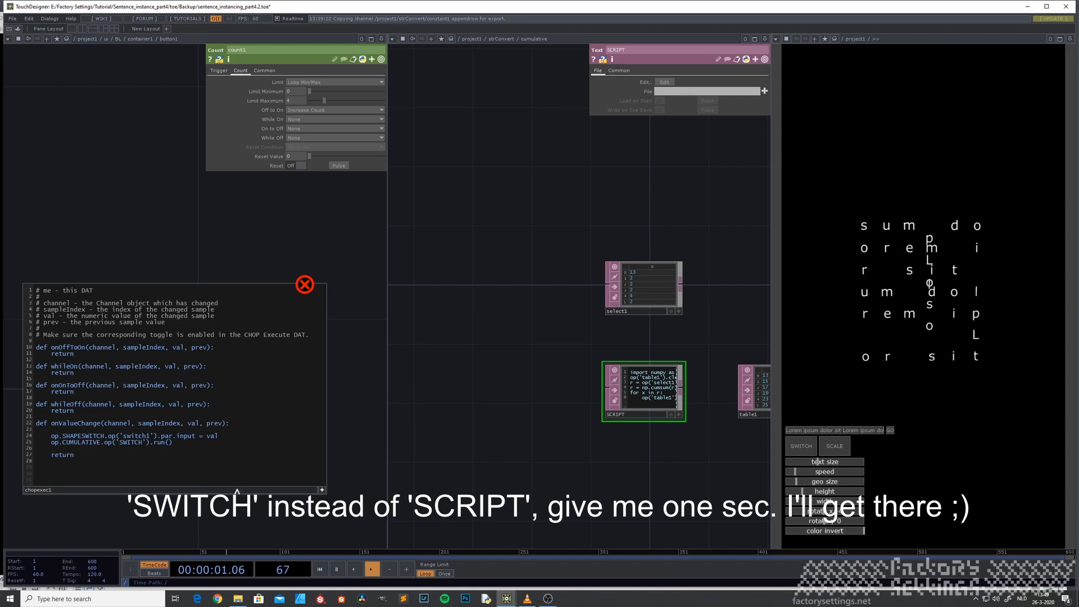
left_click(316, 489)
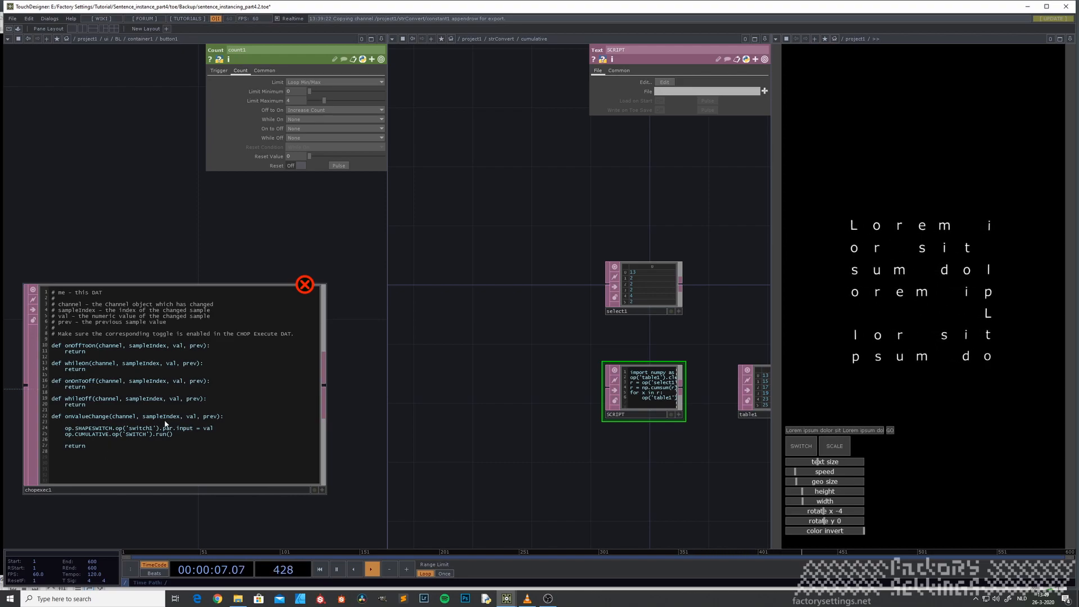
right_click(178, 374)
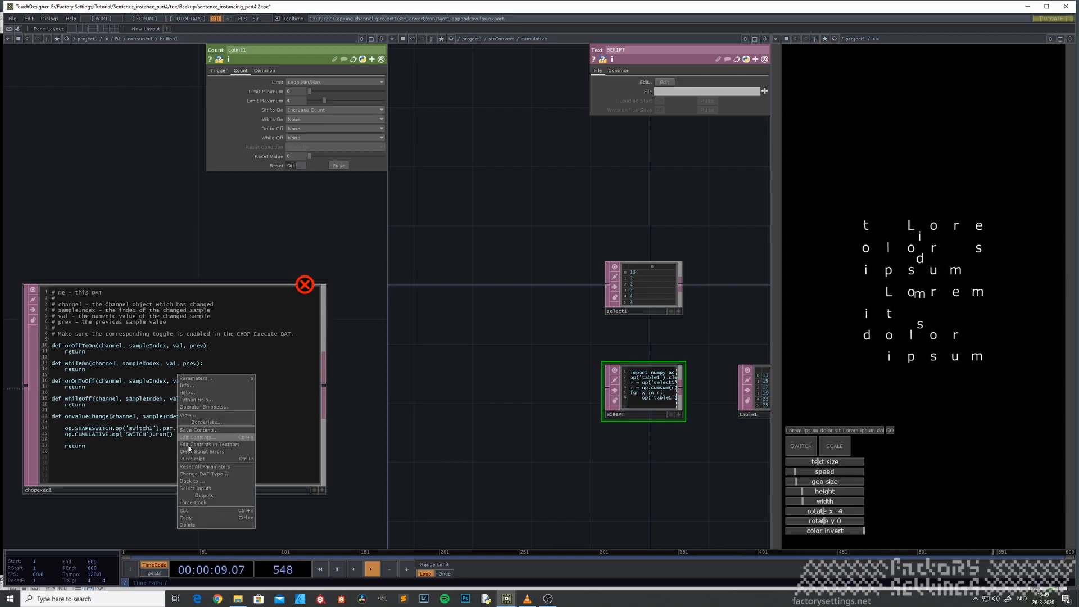
left_click(199, 459)
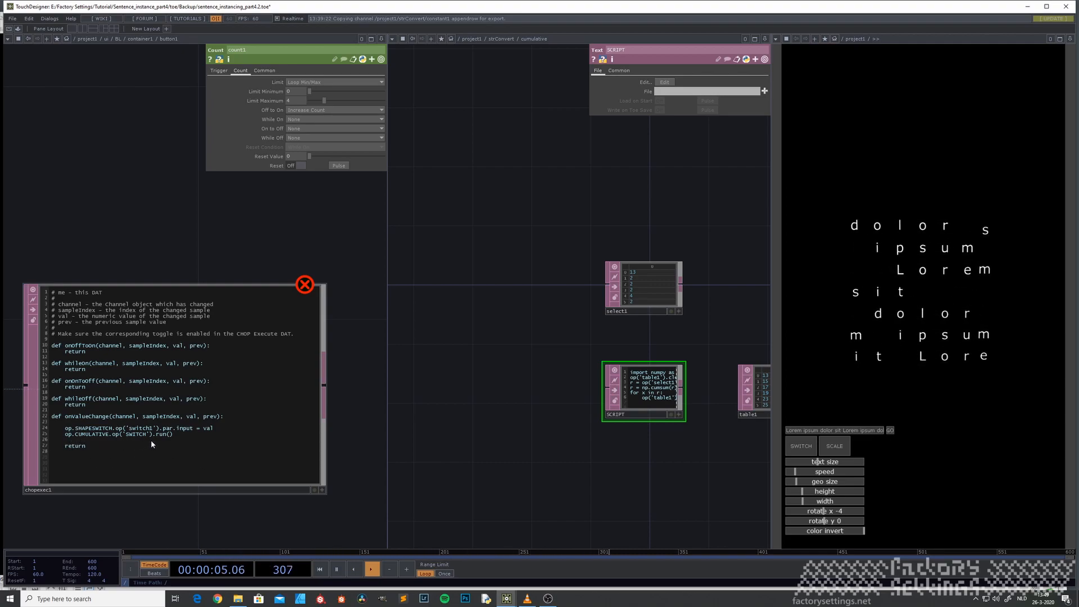
Step: Leave button1, open the BL field container and copy the op.CUMULATIVE.op('SCRIPT').run() line from its chopexec1
scroll(163, 438, "down", 6)
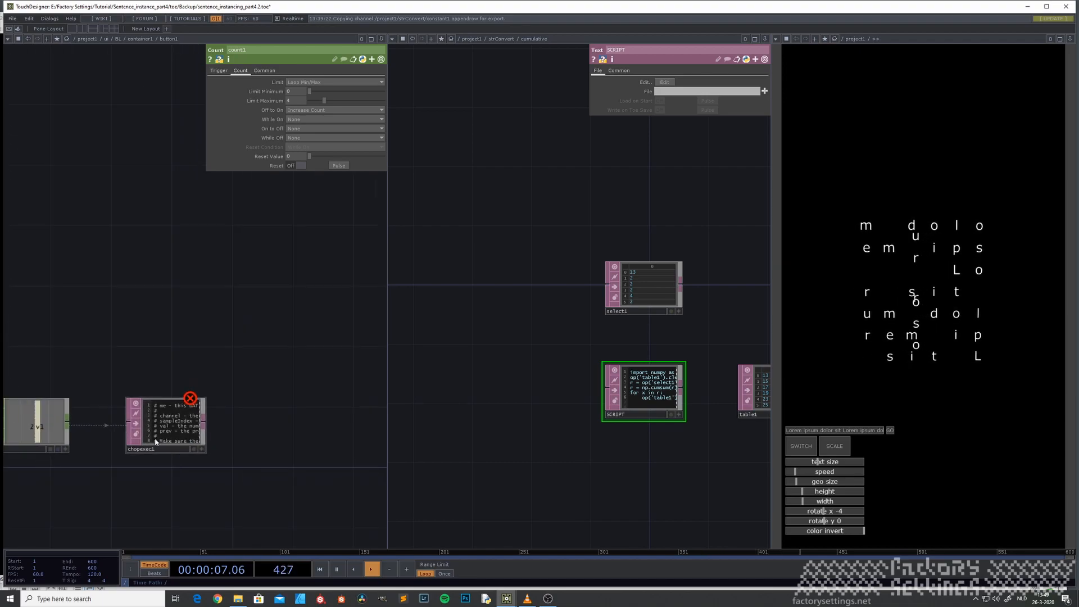
scroll(152, 326, "down", 3)
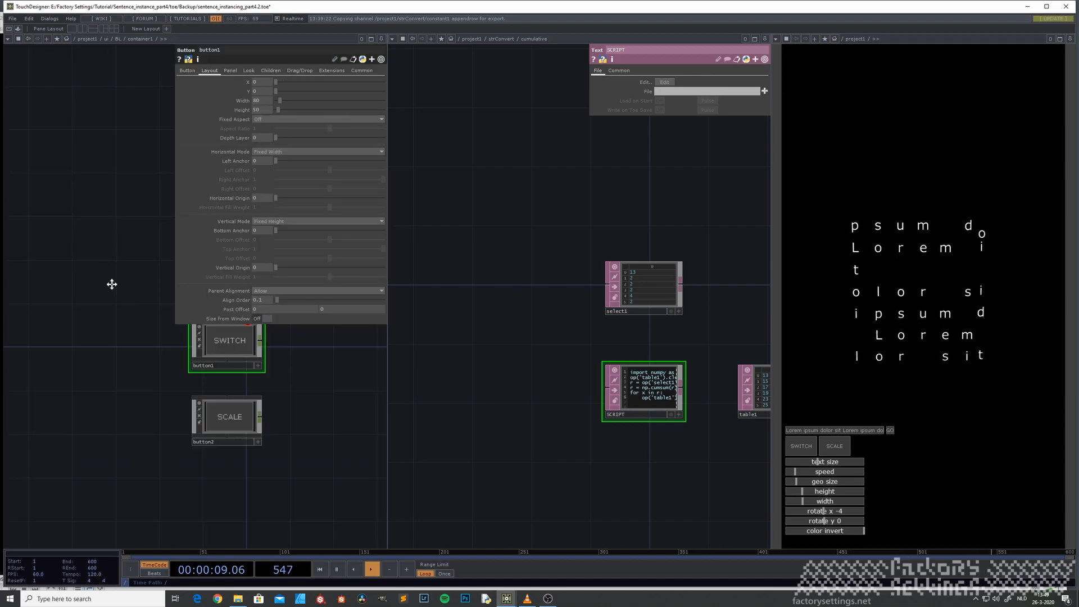
scroll(149, 401, "down", 3)
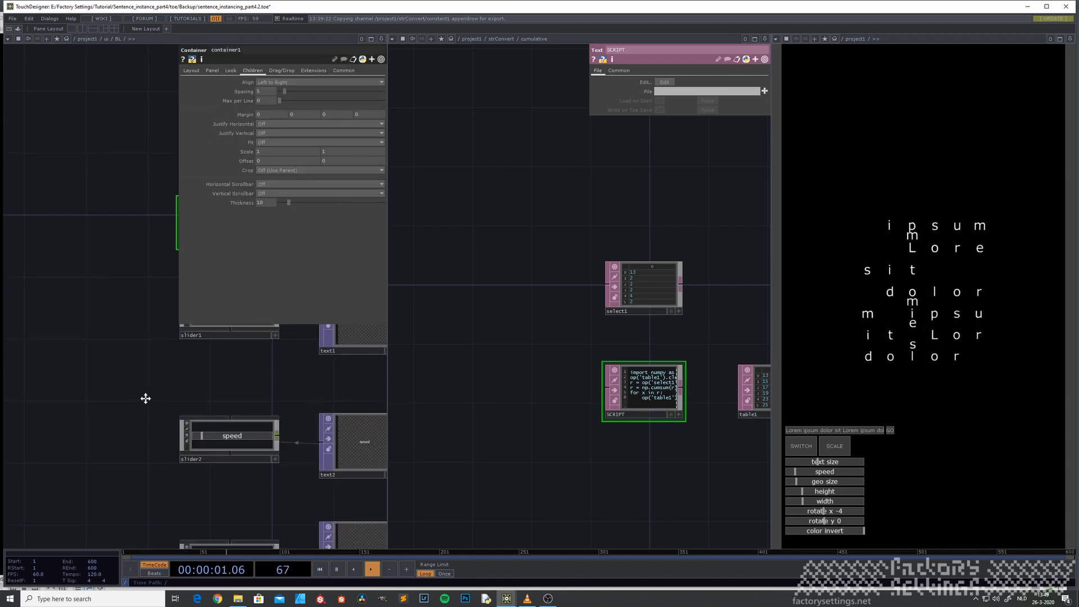
left_click_drag(157, 389, 70, 461)
left_click_drag(84, 281, 26, 381)
scroll(102, 231, "up", 3)
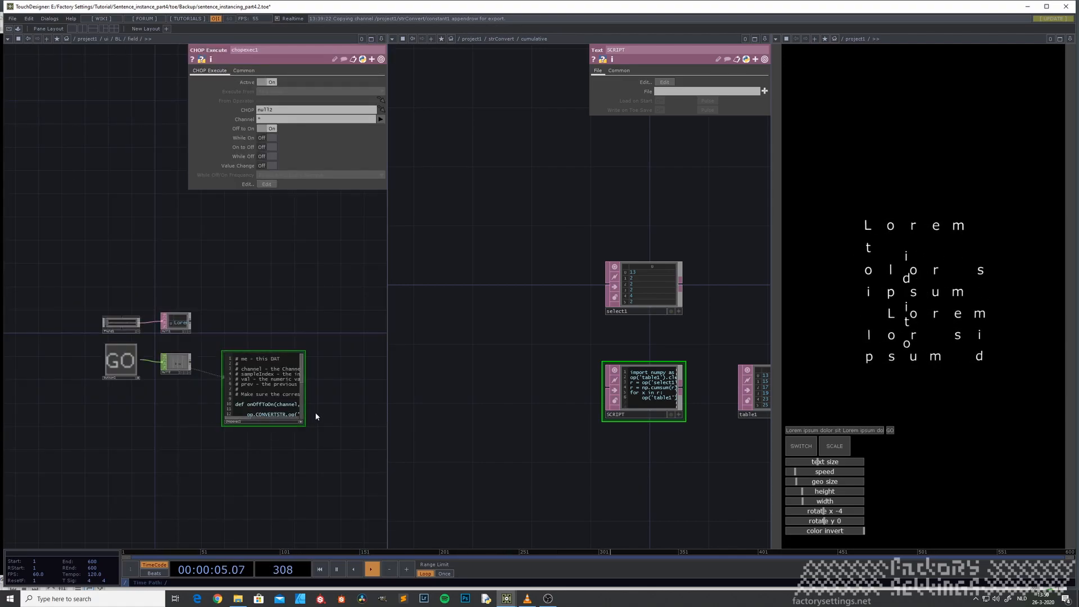
scroll(315, 416, "up", 3)
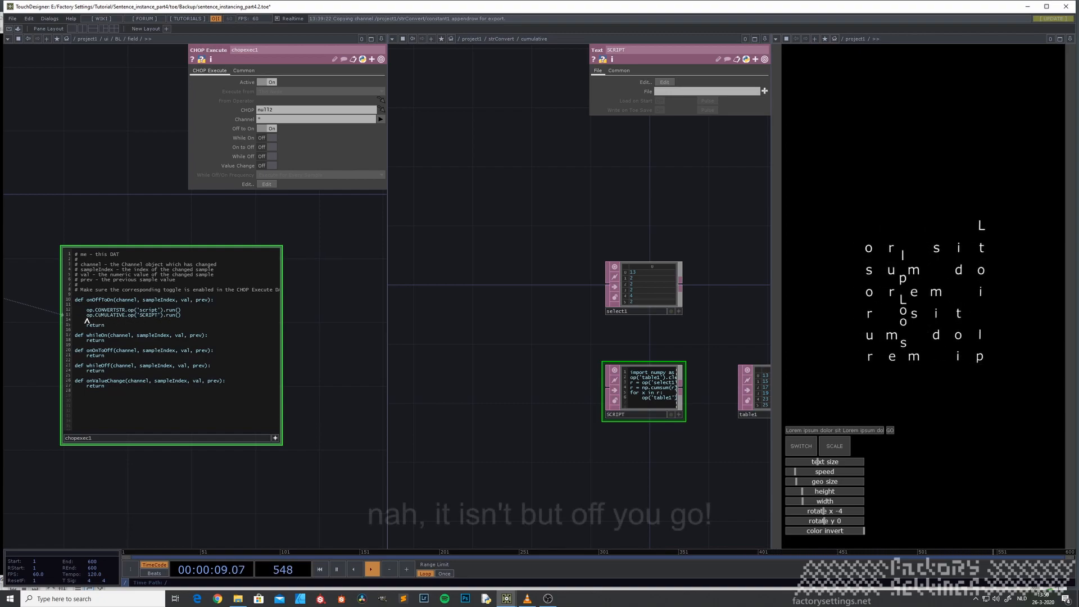
left_click_drag(86, 315, 179, 317)
key("ctrl+c")
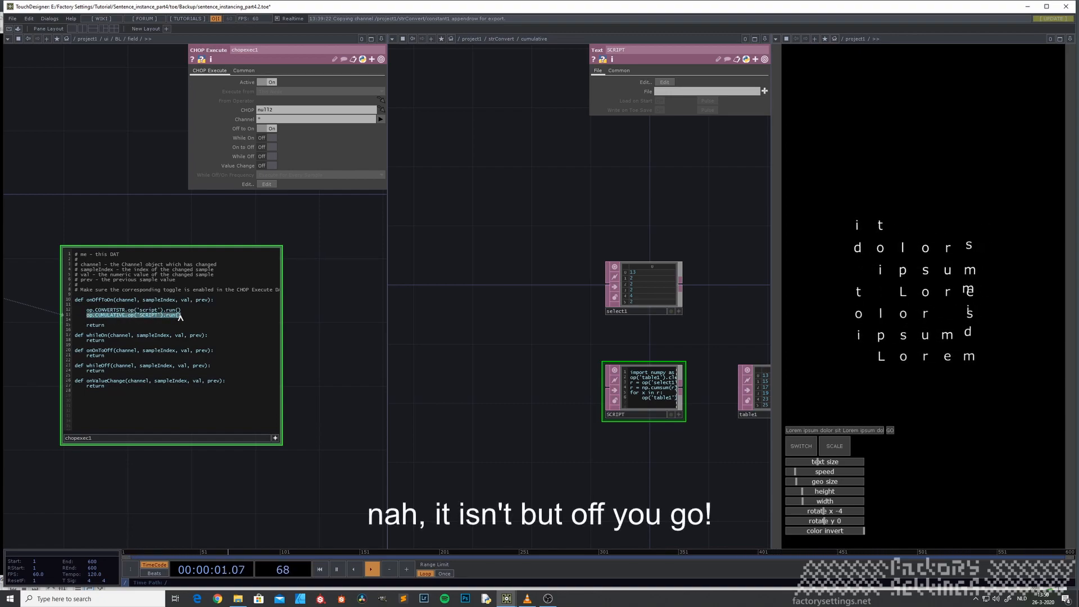
Step: Leave the field container and go back inside the SWITCH button1 in container1
left_click(170, 488)
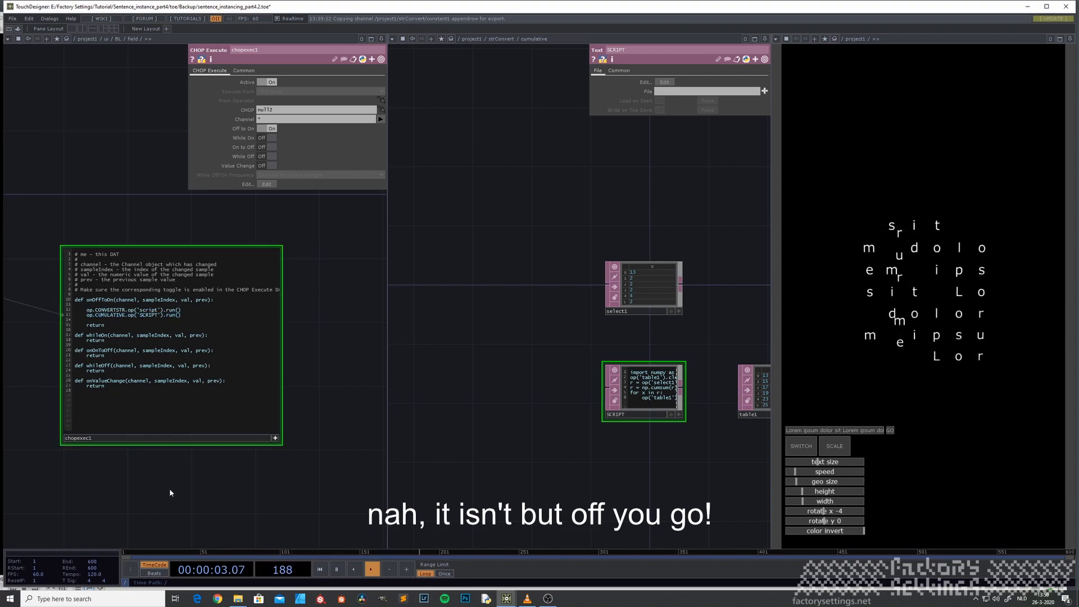
key("u")
left_click(56, 404)
key("i")
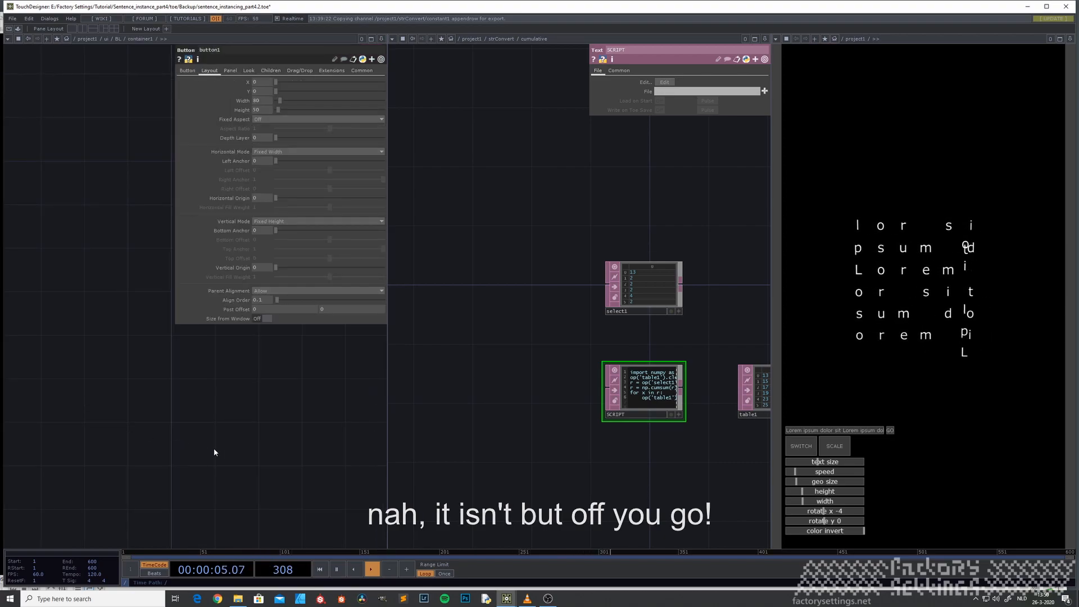
key("h")
left_click(124, 259)
key("i")
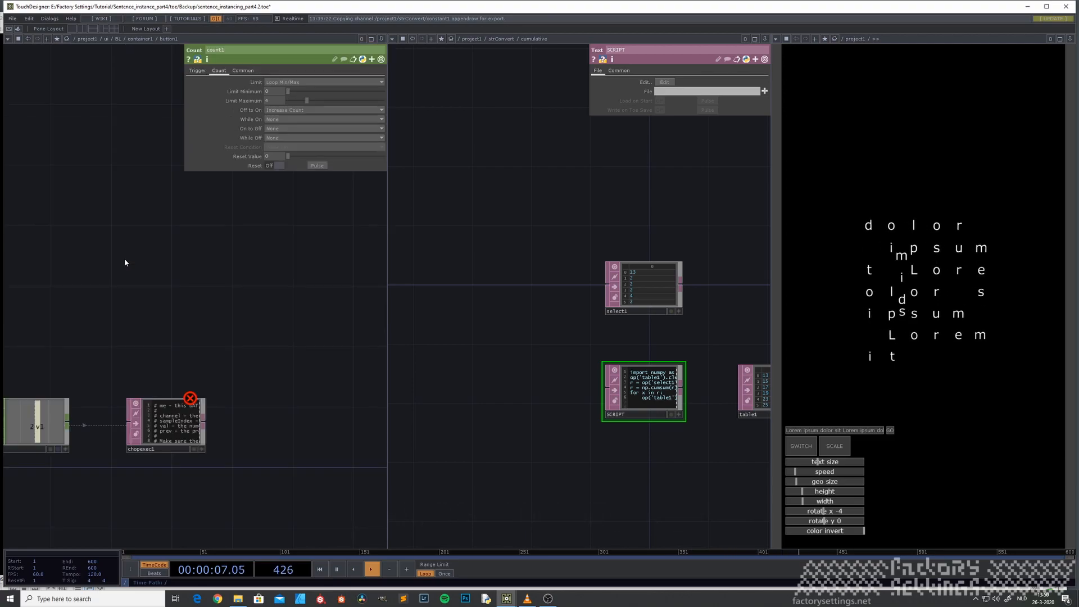
Step: Replace the faulty op.CUMULATIVE line in chopexec1's onValueChange with the copied op.CUMULATIVE.op('SCRIPT').run() and deactivate the viewer
left_click(172, 430)
scroll(128, 475, "up", 5)
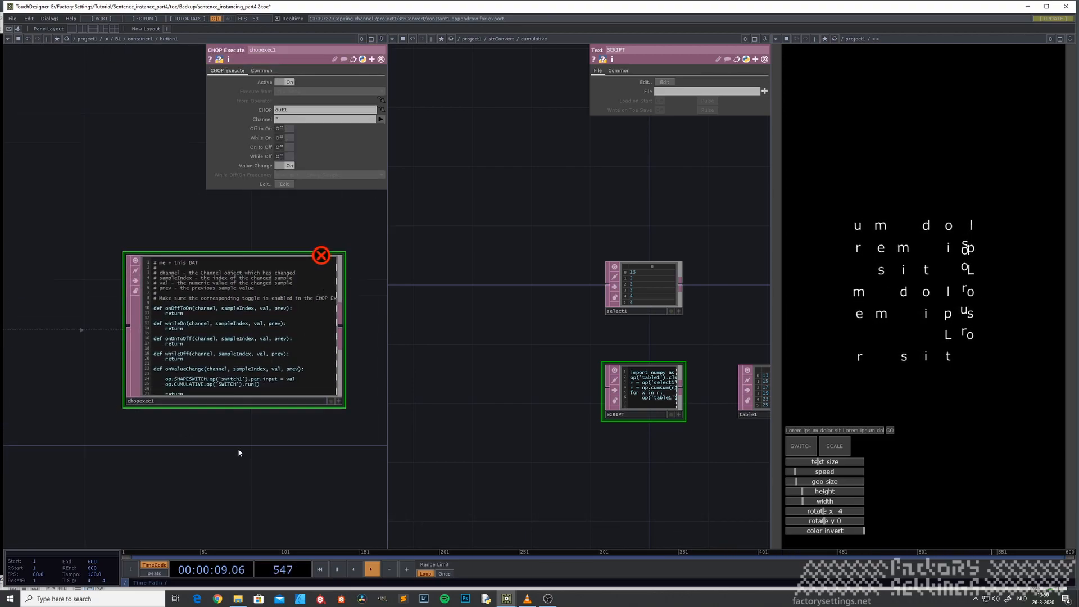
left_click(338, 401)
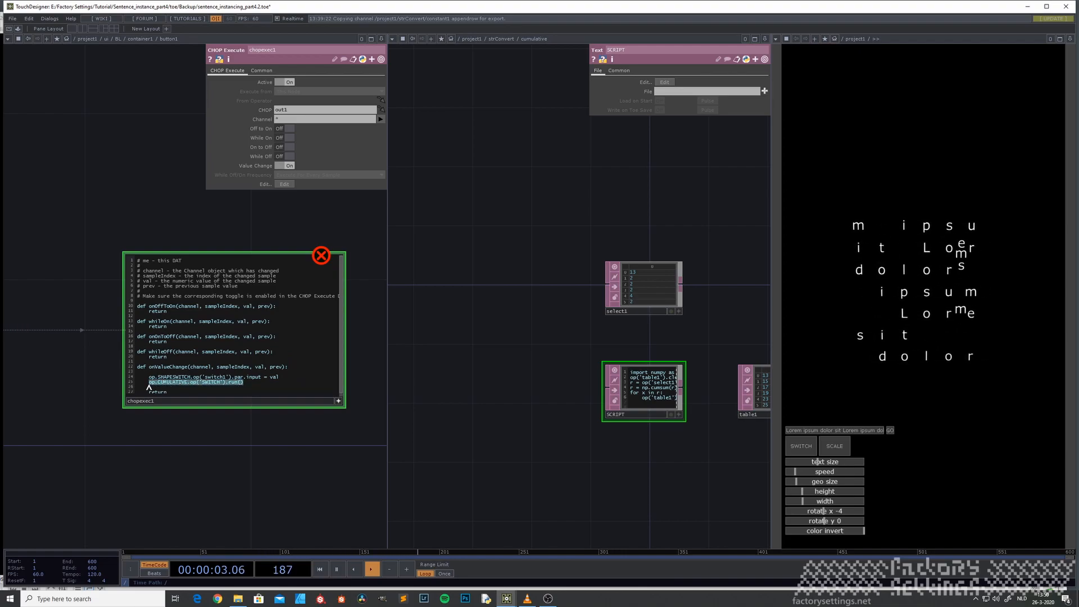
key("ctrl+v")
left_click(276, 434)
left_click(338, 401)
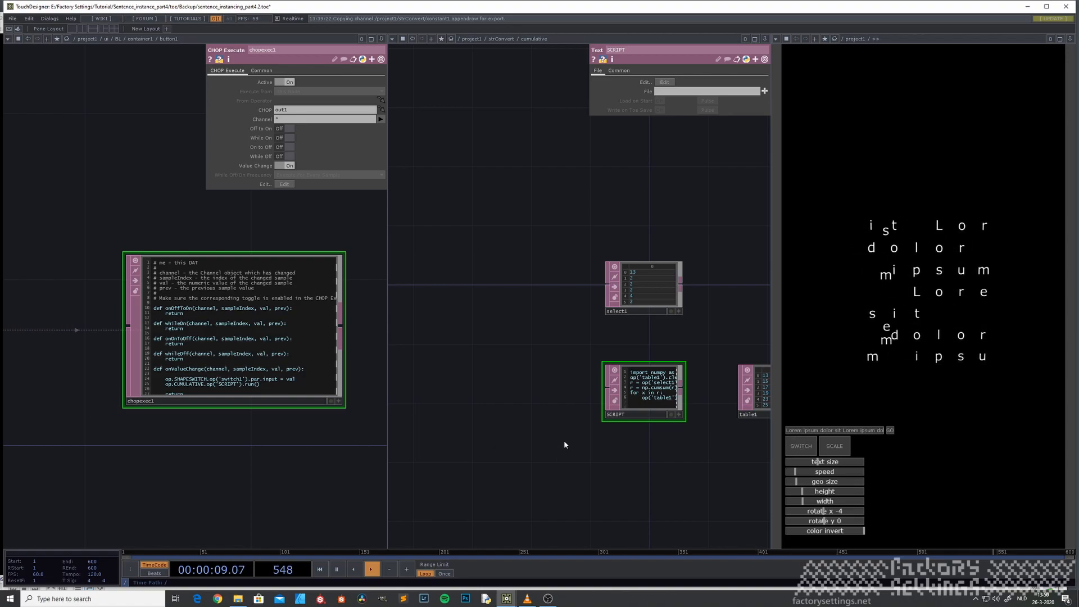
Step: Go up to strConvert in the second pane and switch the shape to check that the cumulative table updates
key("u")
scroll(585, 414, "up", 3)
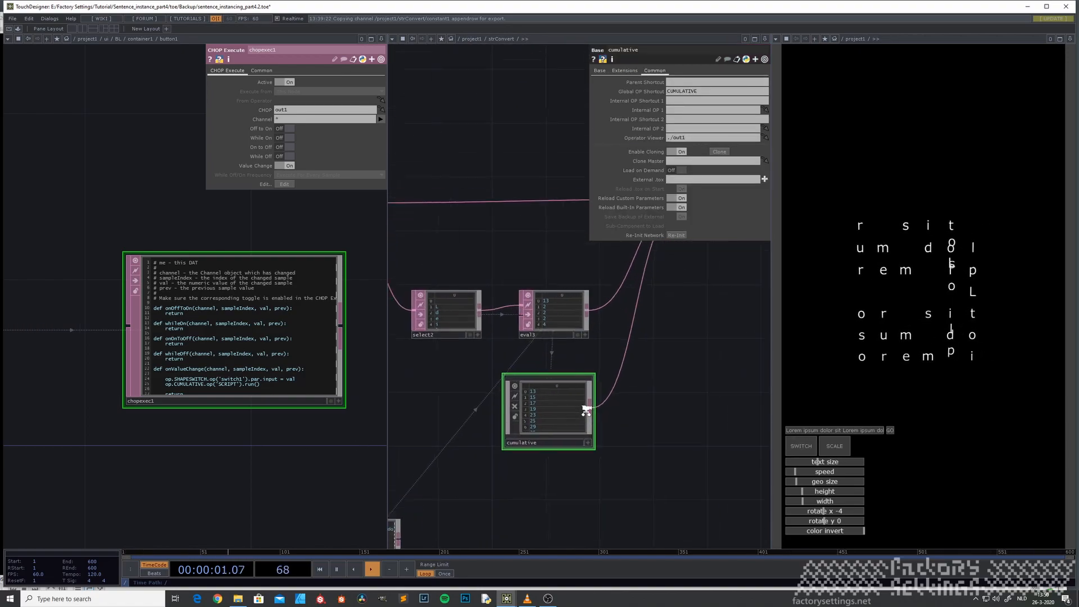
left_click(802, 447)
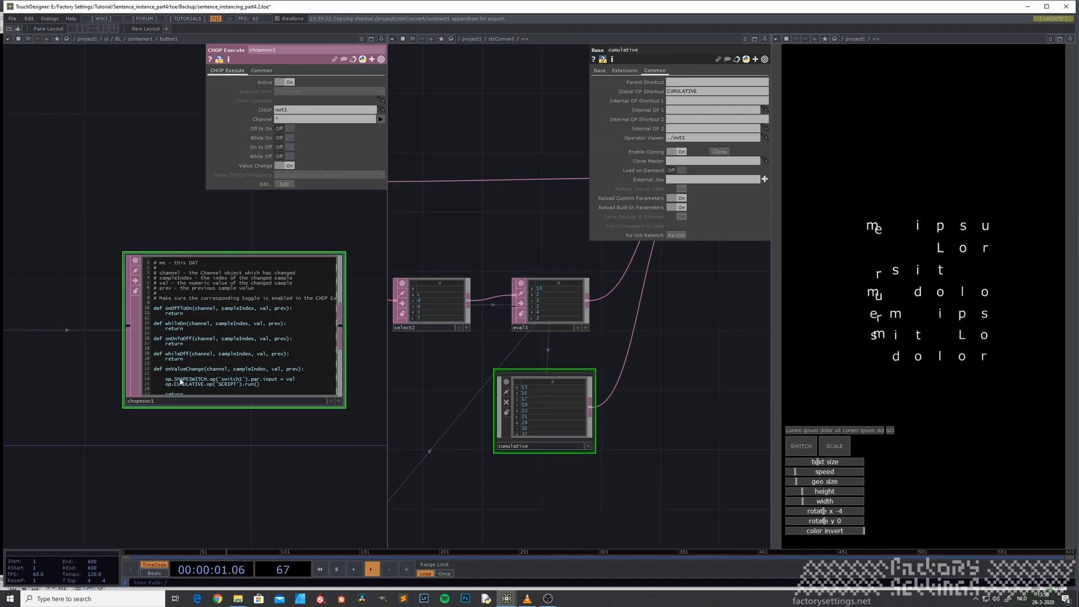
left_click(798, 444)
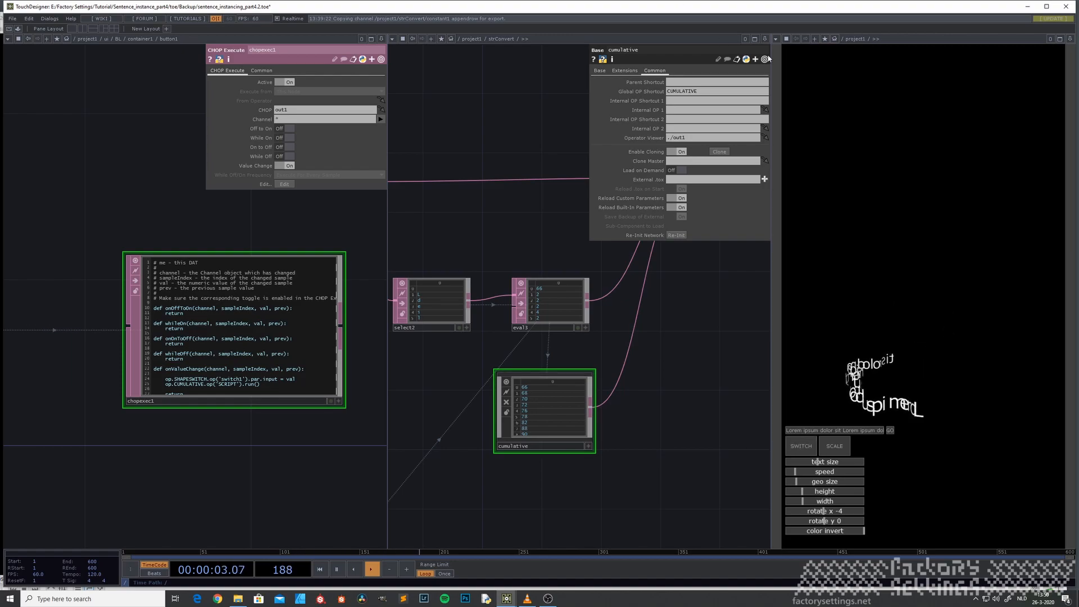
Step: Close the second network pane showing strConvert
left_click(711, 101)
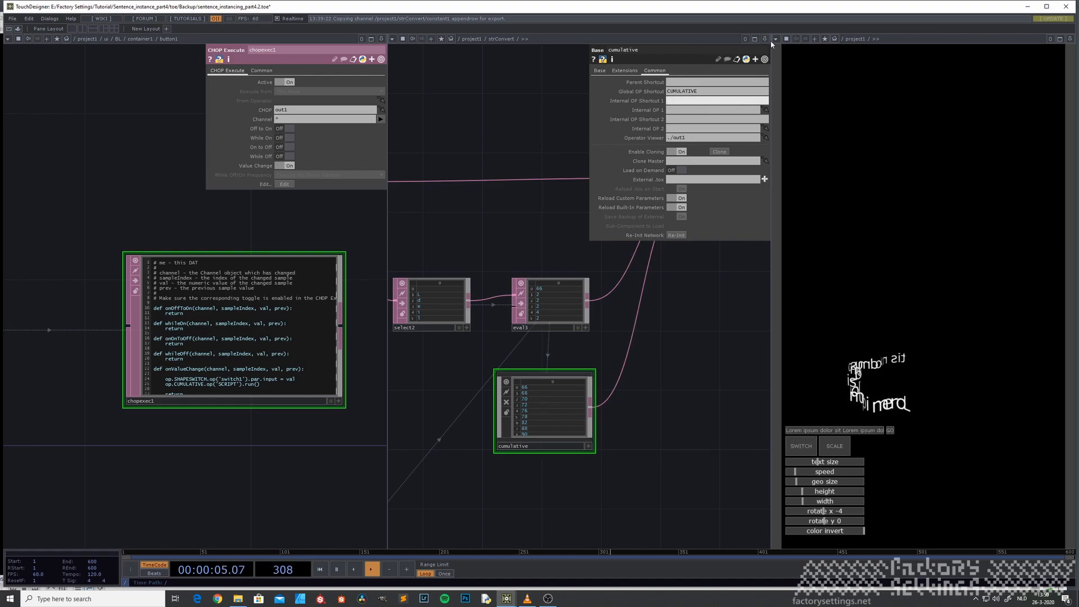
left_click(765, 39)
left_click(722, 100)
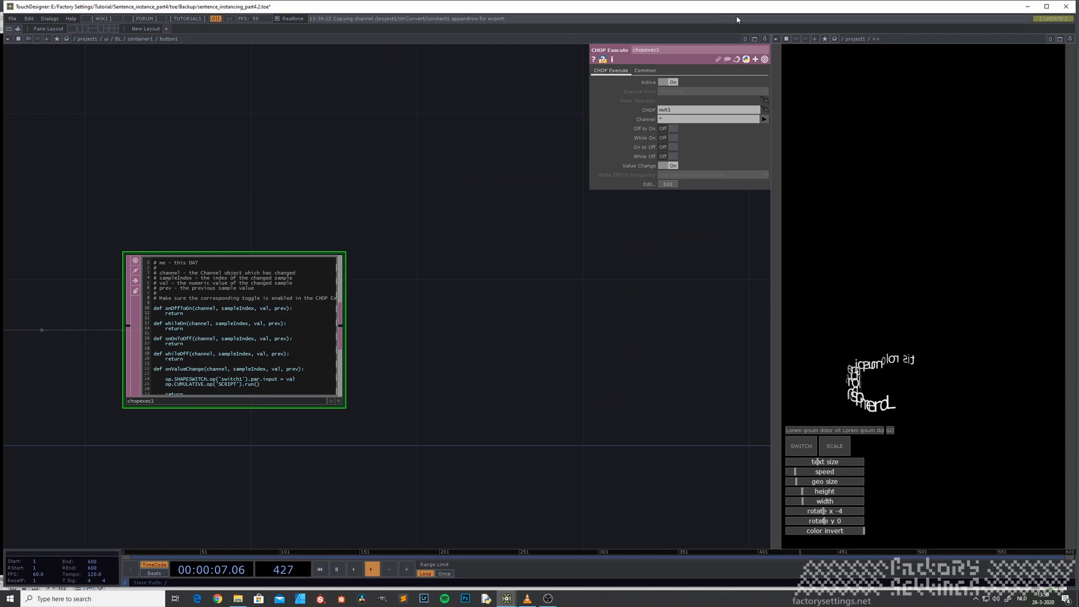
Step: Go back up from button1 to the project1 network and bring the whole operator chain into view
scroll(410, 330, "down", 5)
scroll(284, 410, "down", 6)
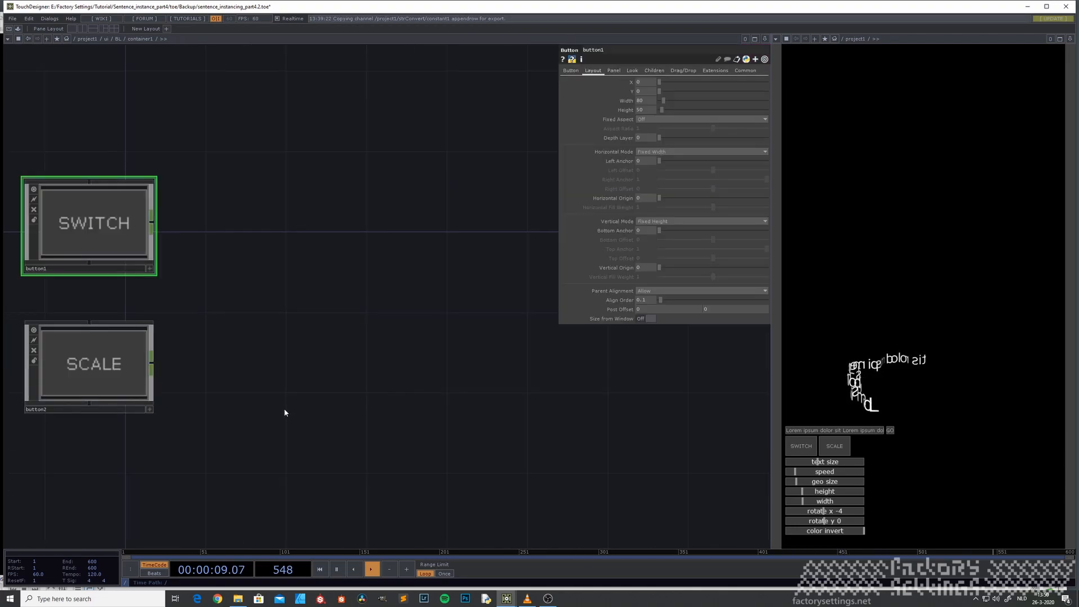
scroll(287, 439, "down", 3)
left_click_drag(297, 449, 431, 405)
left_click_drag(341, 424, 316, 456)
scroll(317, 456, "down", 4)
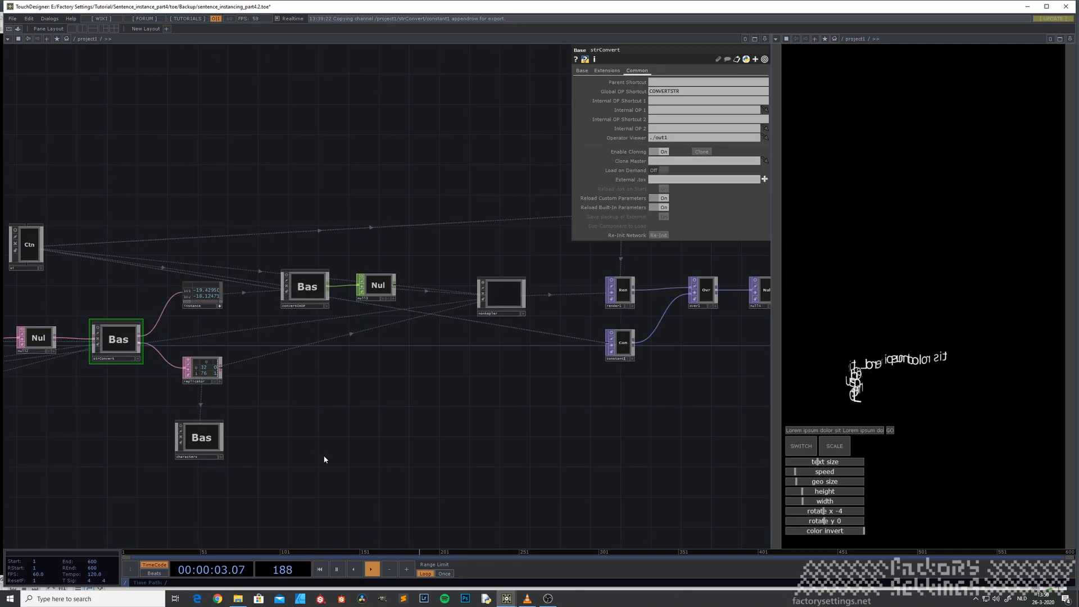
left_click_drag(328, 401, 482, 408)
left_click_drag(266, 404, 366, 404)
left_click_drag(513, 395, 446, 387)
scroll(472, 390, "down", 3)
left_click_drag(519, 390, 414, 421)
Step: Switch the letters to another shape, invert the colors to black on white, and increase the text size and speed
left_click(800, 447)
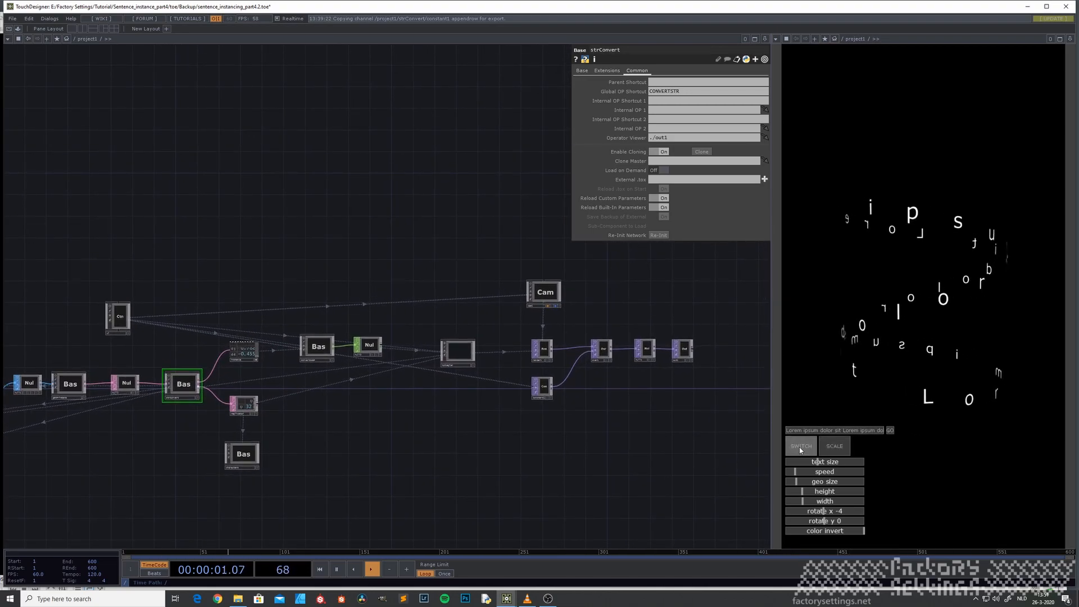
left_click_drag(818, 462, 832, 461)
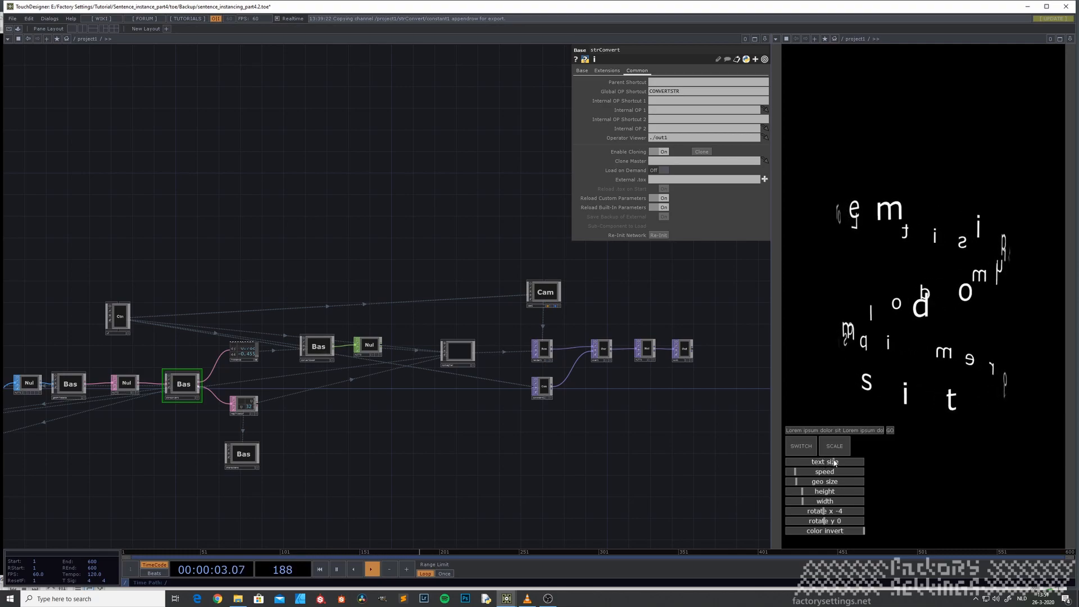
left_click(789, 529)
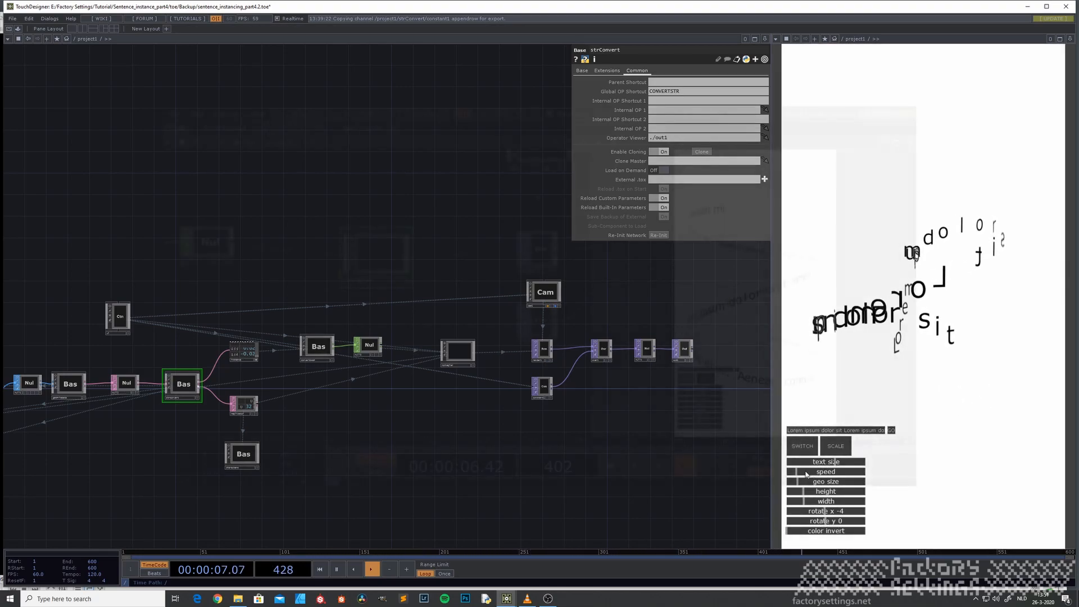
left_click_drag(797, 472, 824, 472)
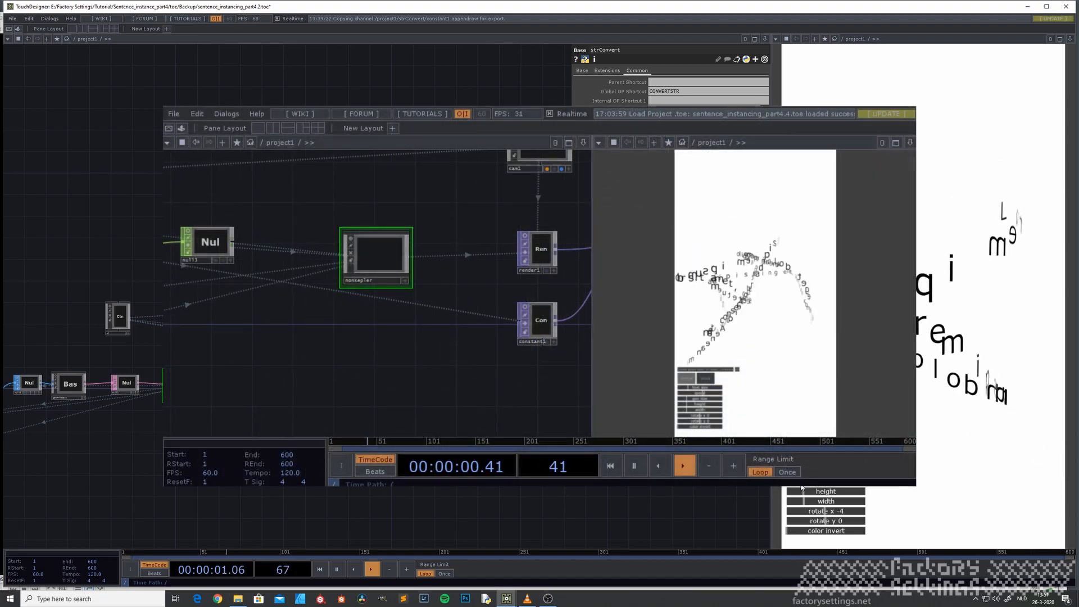
Step: Increase the shape's height slightly, set rotate x to 13 and switch the shape again
left_click_drag(804, 491, 807, 495)
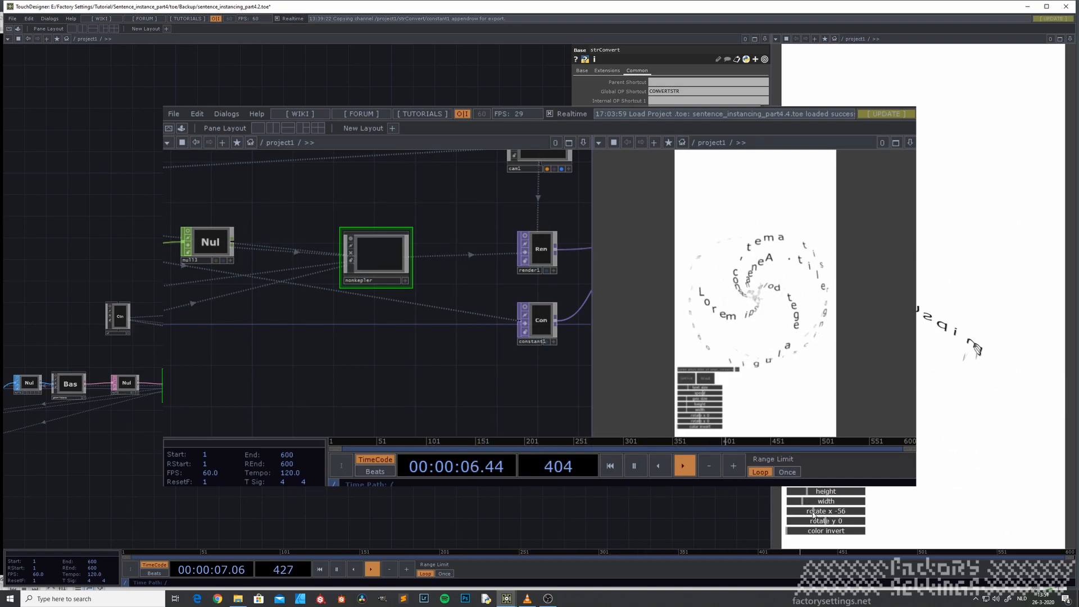
mouse_move(822, 513)
left_mouse_down()
mouse_move(837, 514)
mouse_move(821, 522)
left_mouse_up()
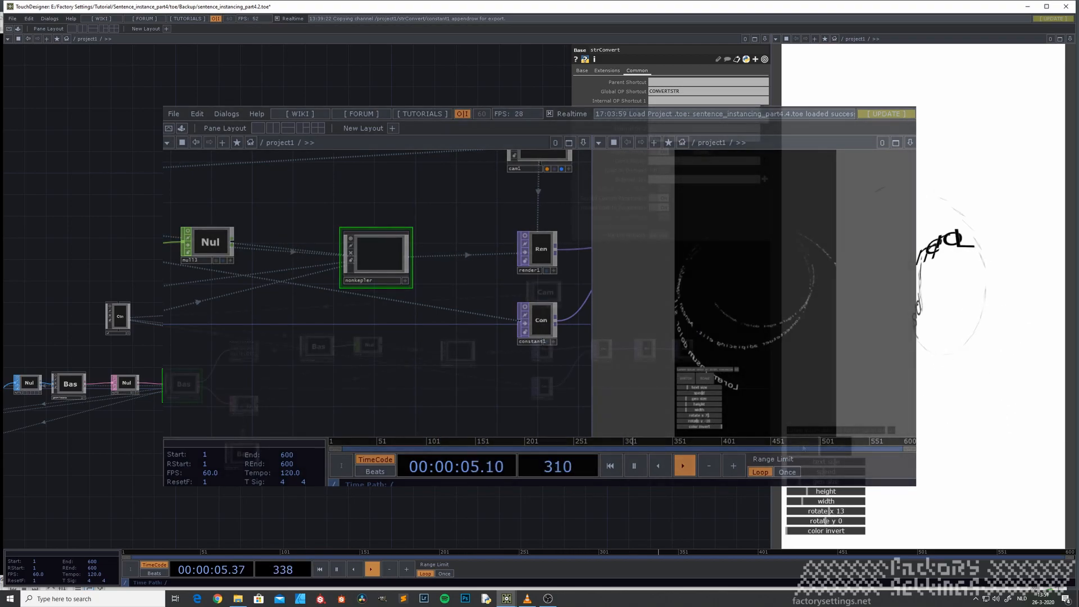
left_click(803, 448)
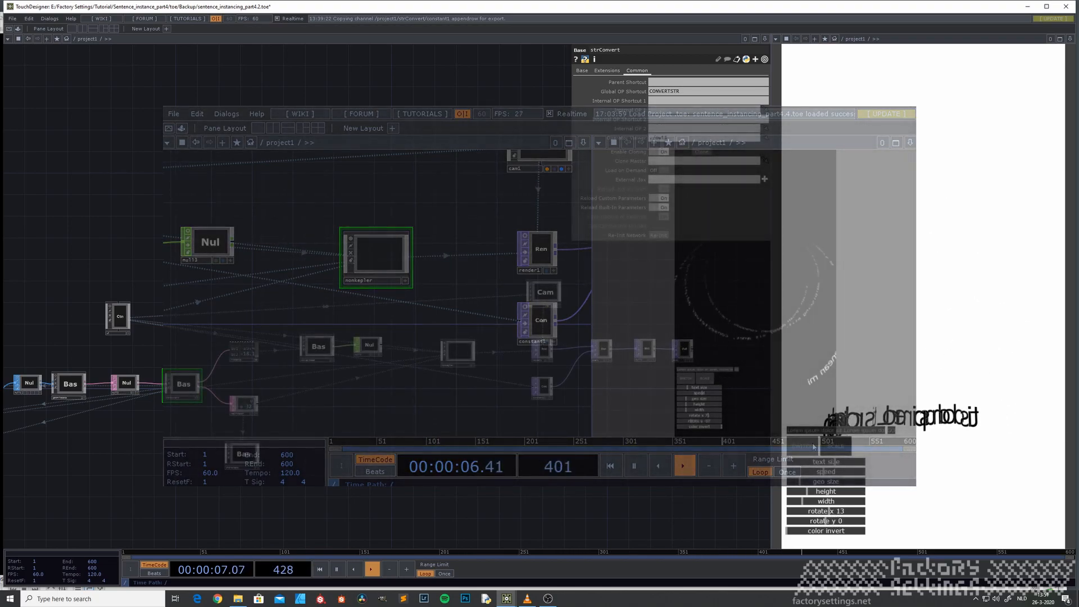